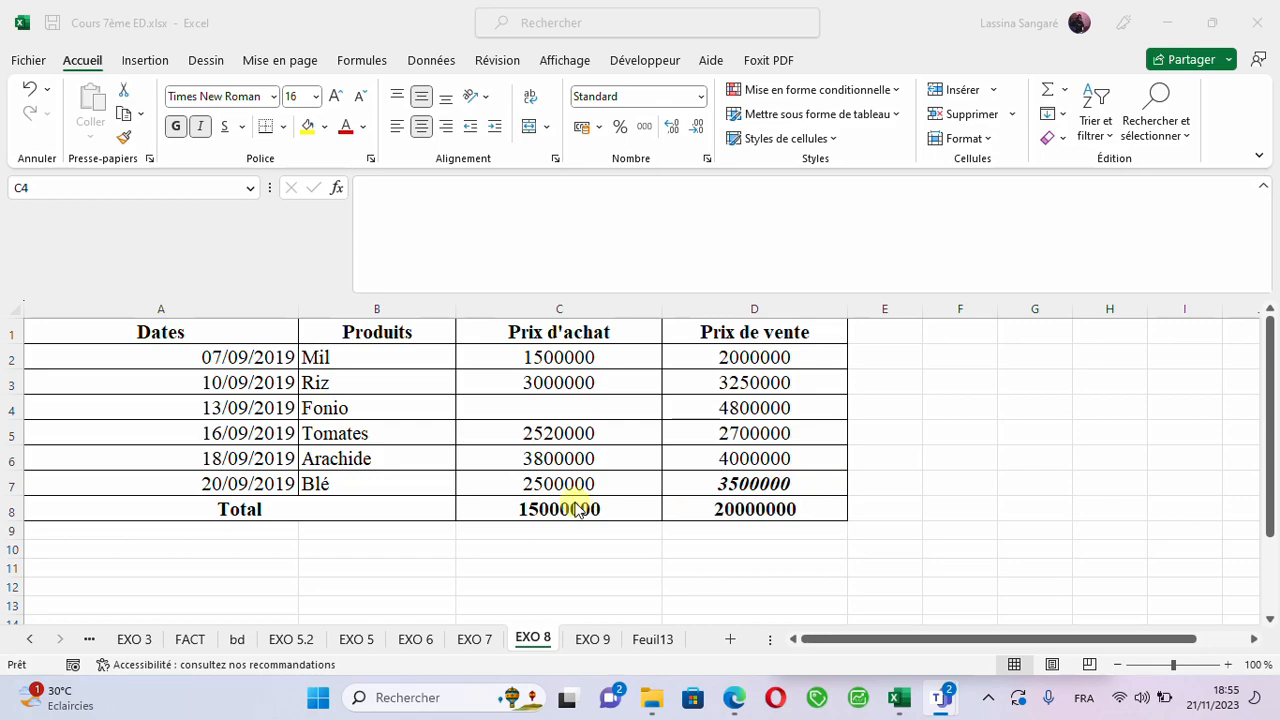
# - Enter 4500000 as the Fonio purchase price in cell C4
pyautogui.click(575, 503)
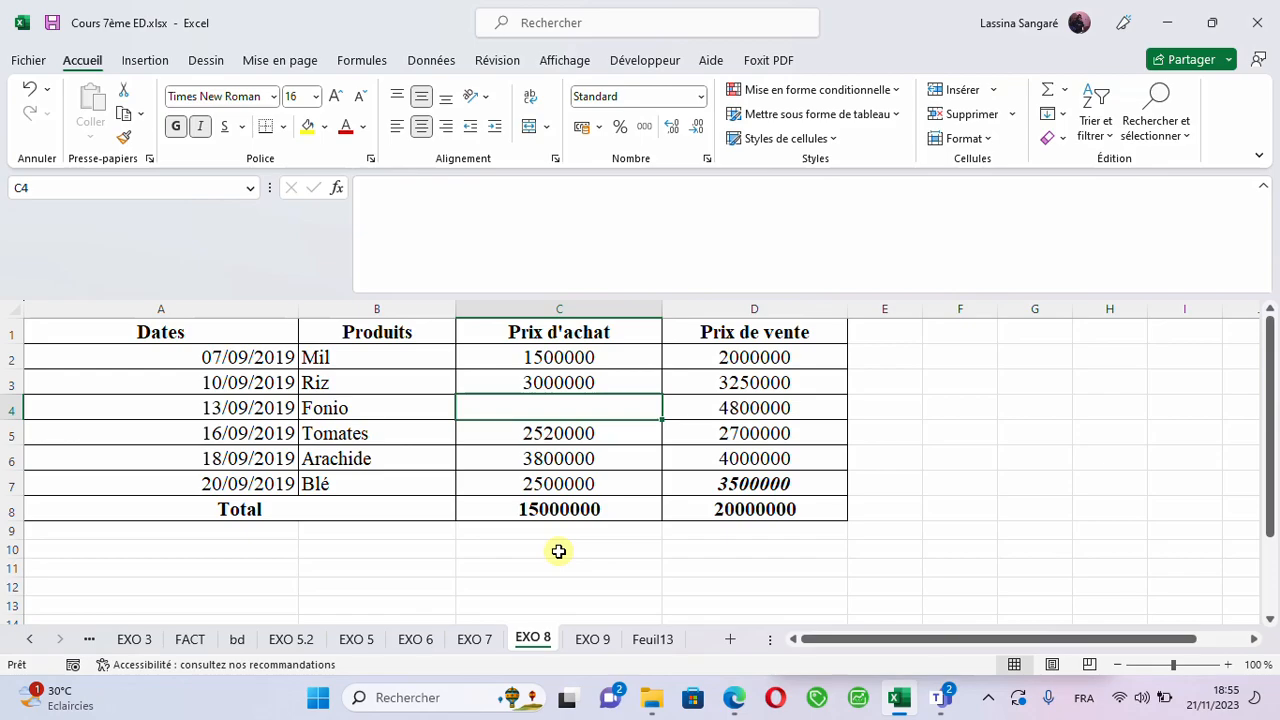
pyautogui.write('450000')
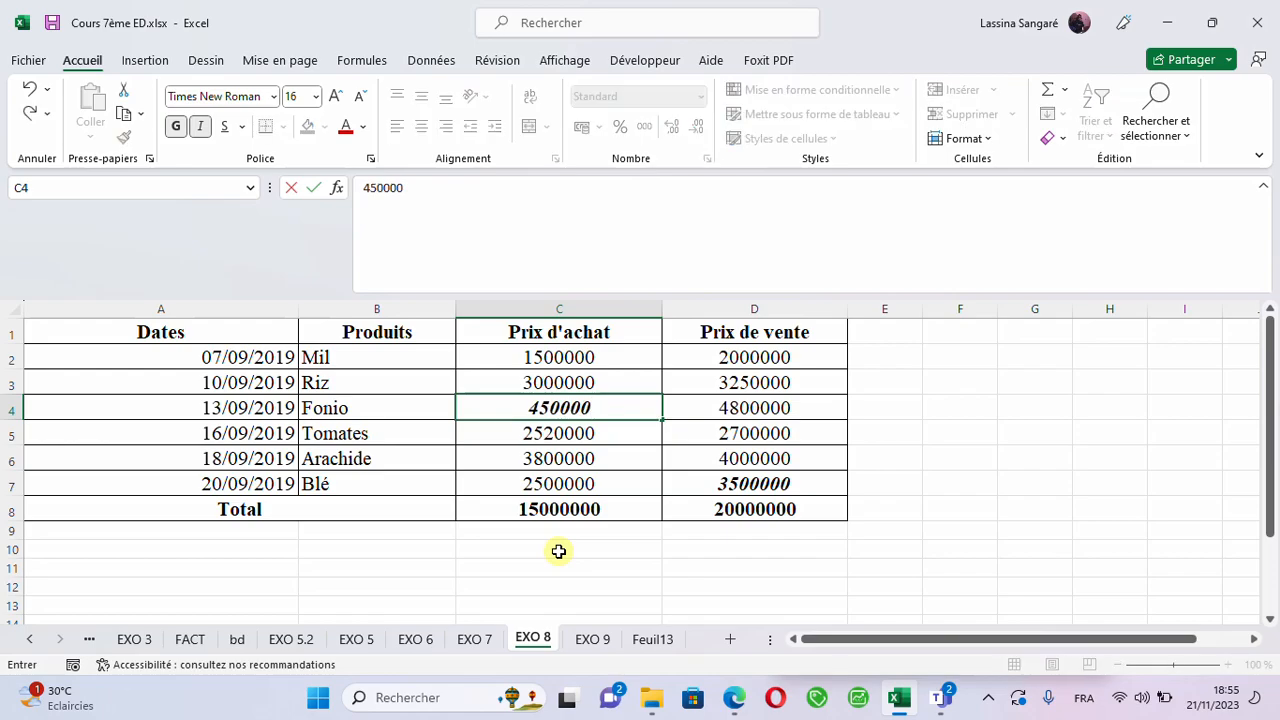
pyautogui.write('0')
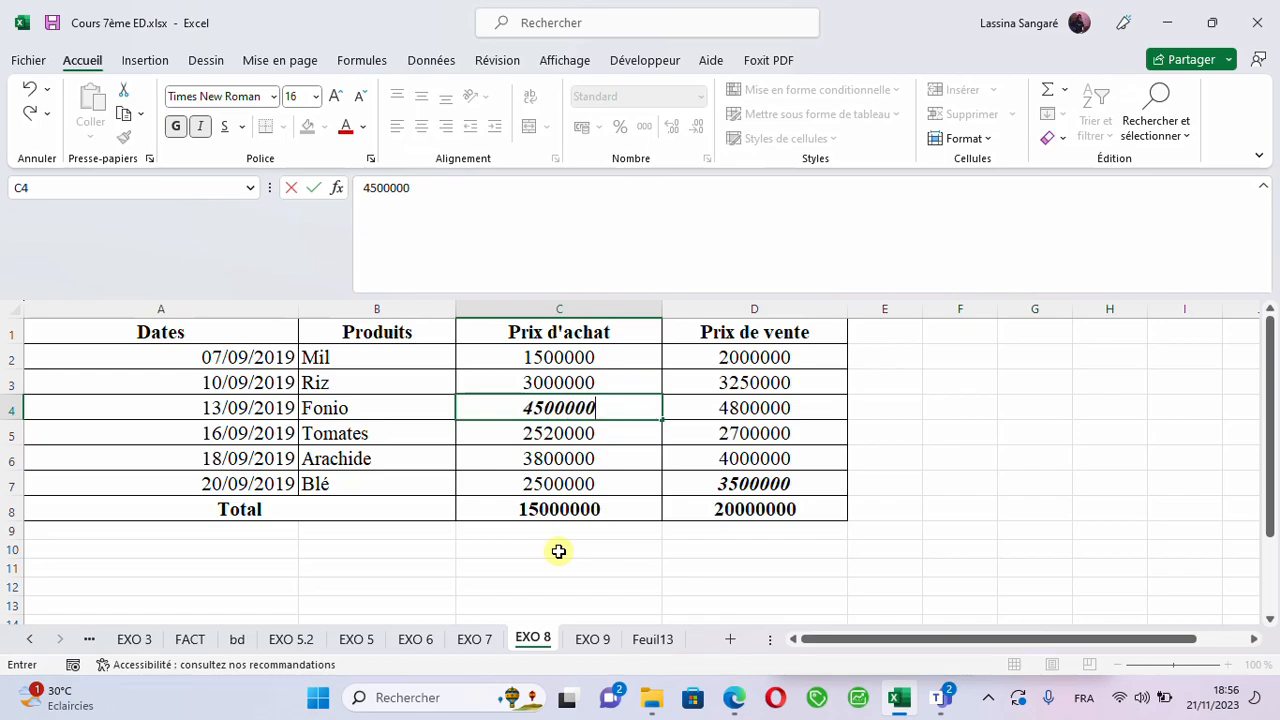
pyautogui.click(552, 476)
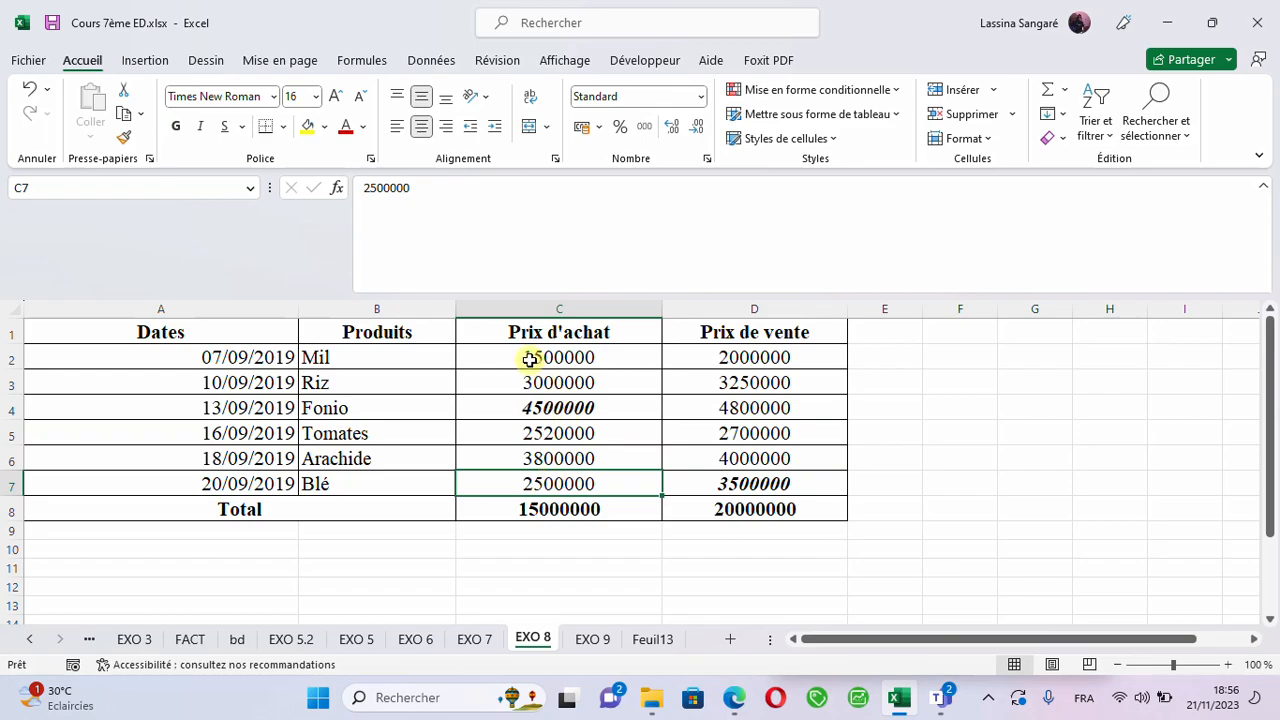
# - Format the purchase and sale prices in C2:D8 with a thousands separator and no decimals
pyautogui.moveTo(530, 360); pyautogui.dragTo(762, 512)
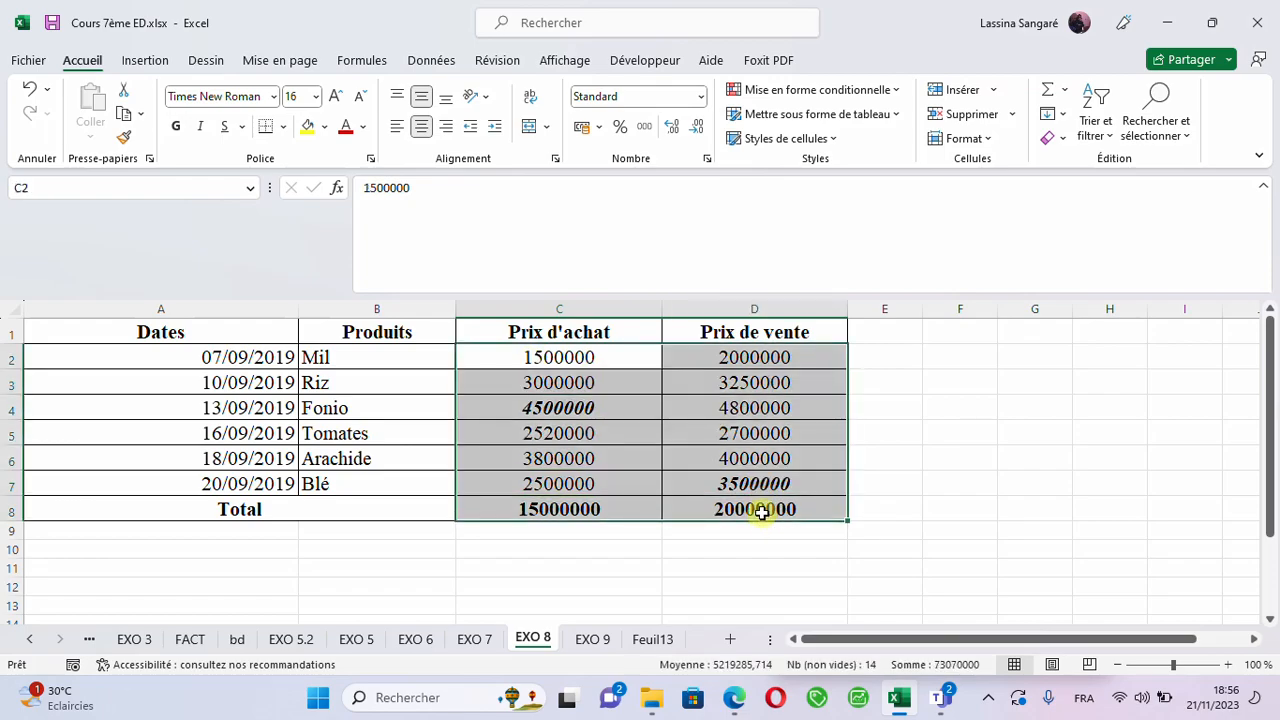
pyautogui.click(762, 512)
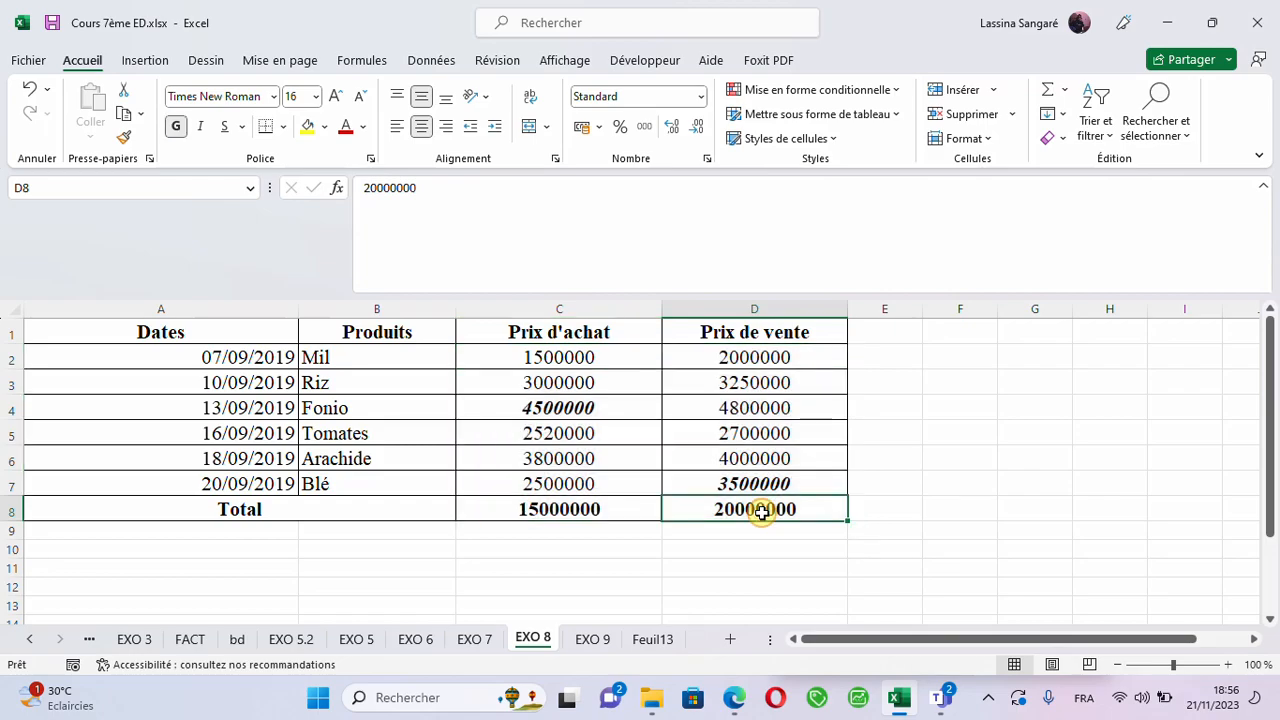
pyautogui.click(567, 364)
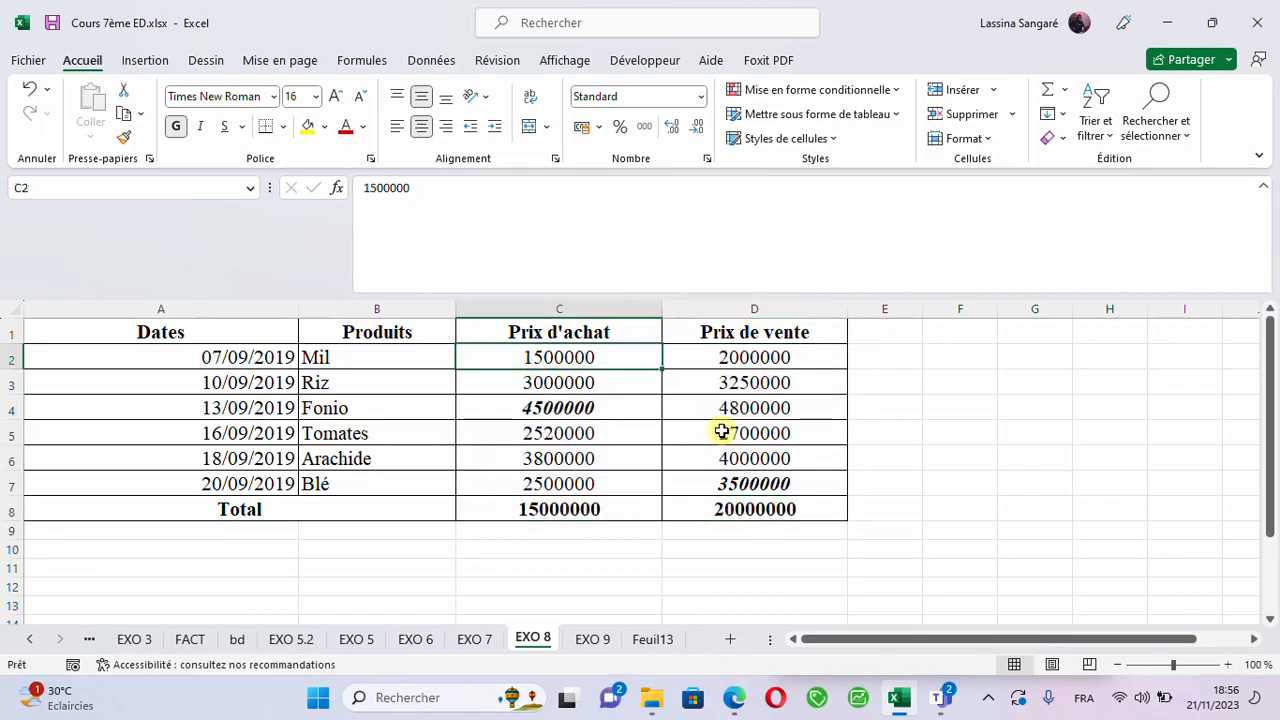
pyautogui.moveTo(722, 432)
pyautogui.mouseDown()
pyautogui.moveTo(746, 531)
pyautogui.moveTo(784, 508)
pyautogui.mouseUp()
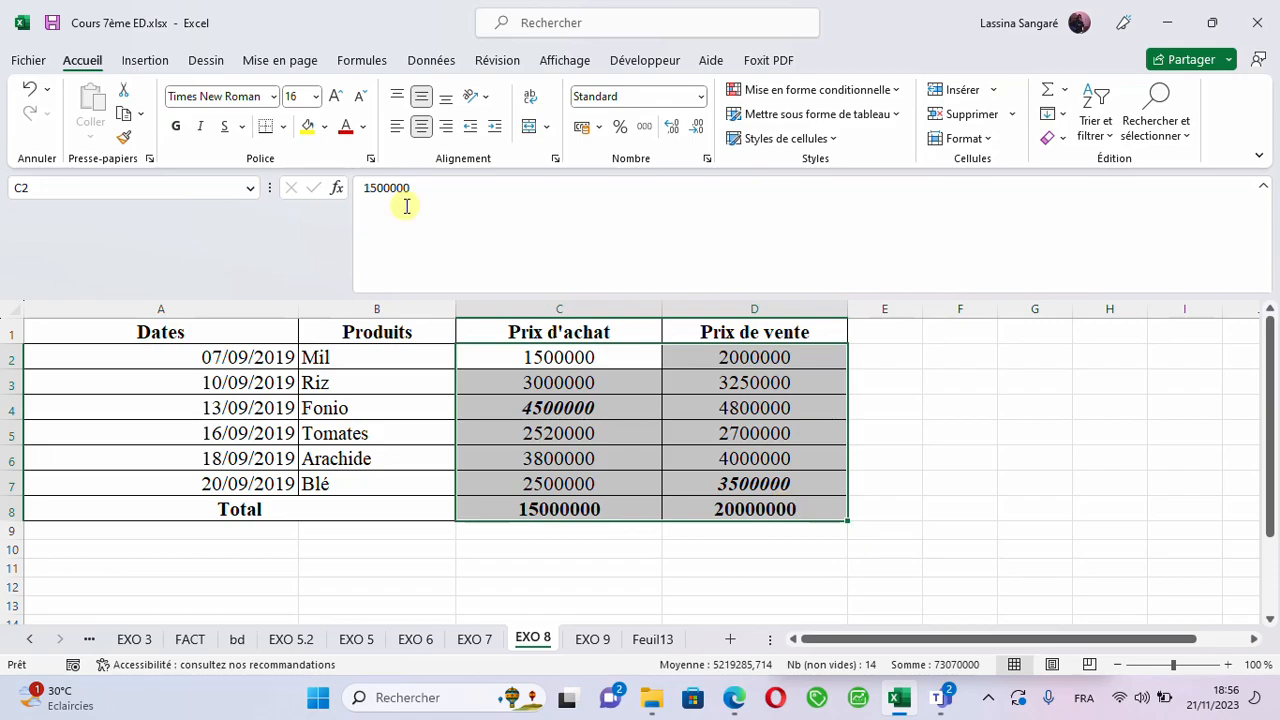
pyautogui.click(644, 130)
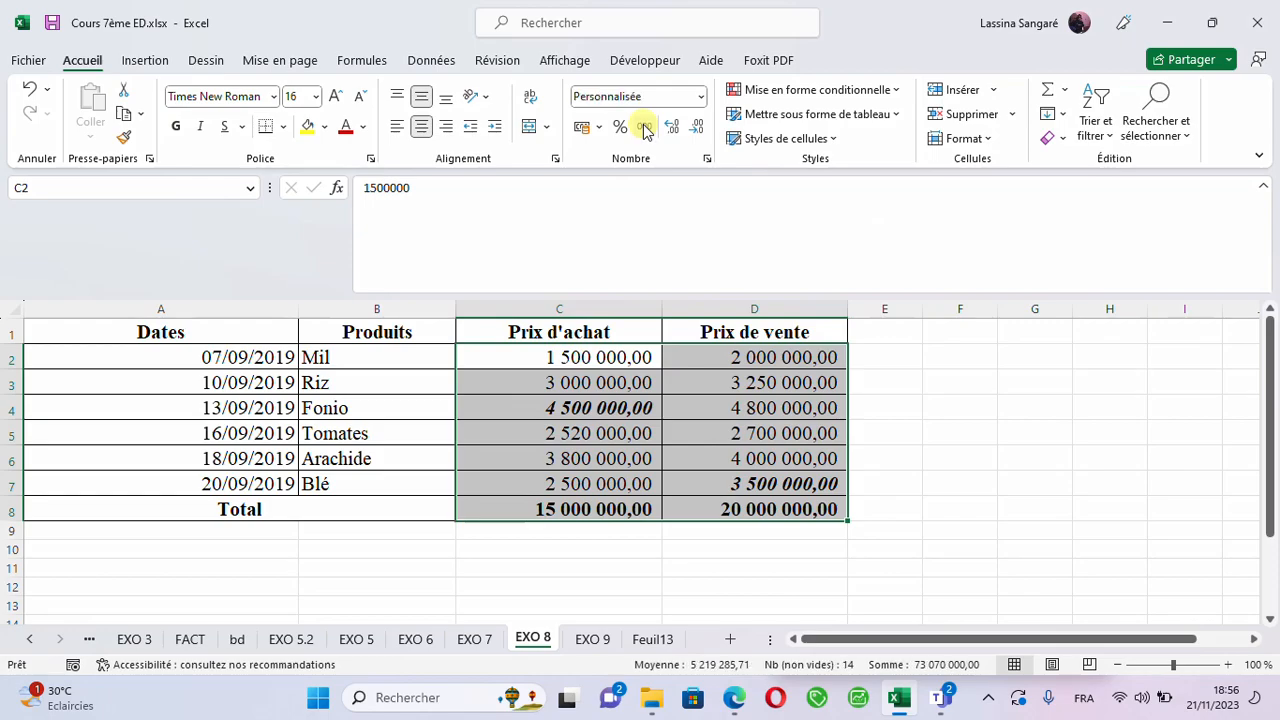
pyautogui.click(697, 130)
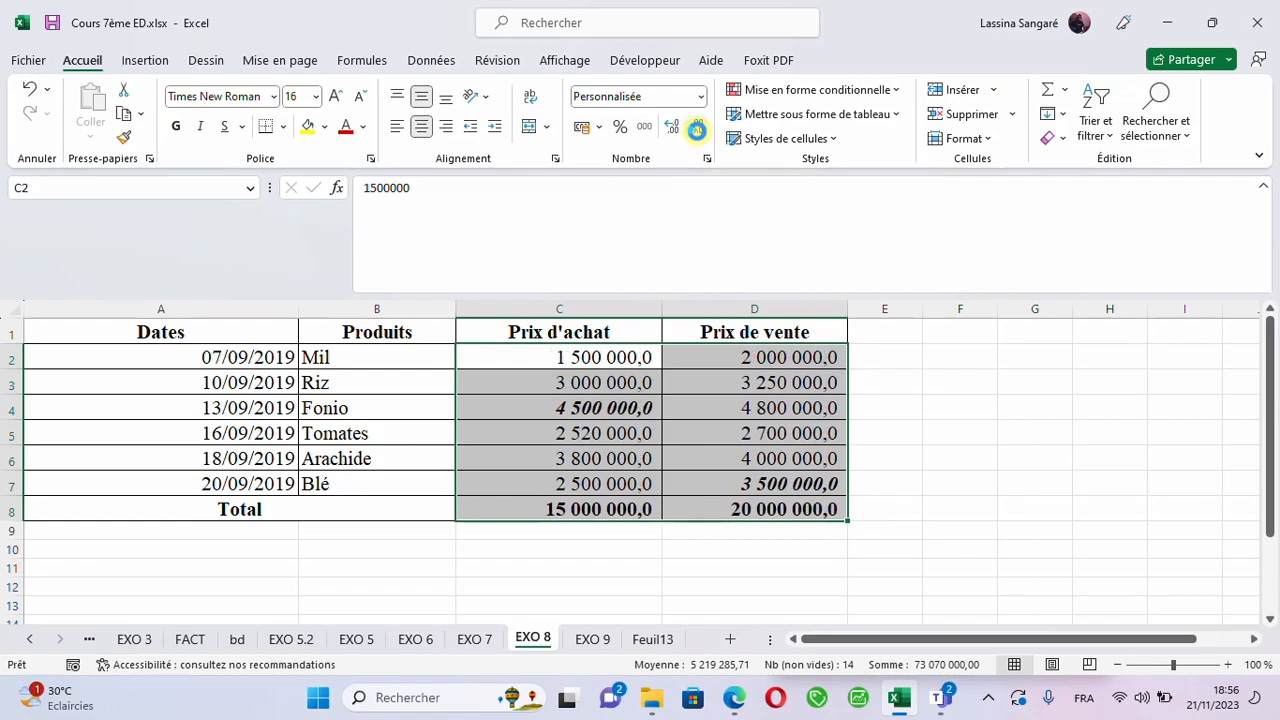
pyautogui.click(697, 130)
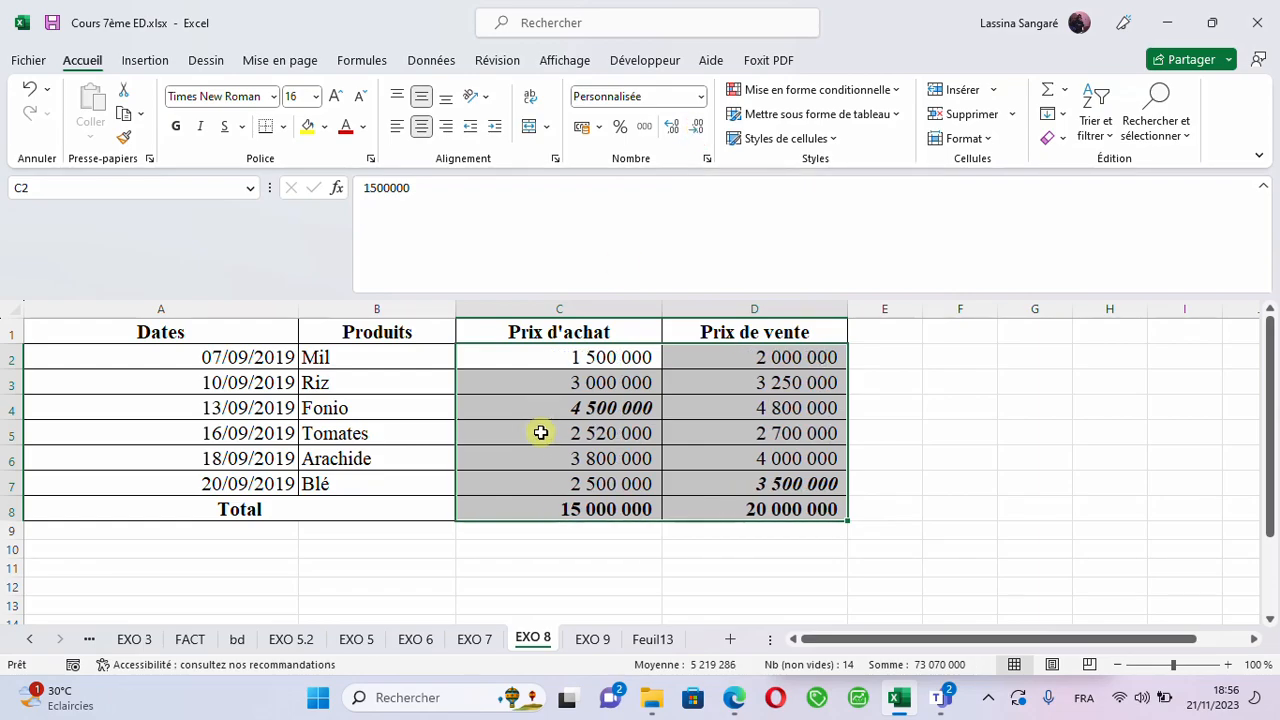
# - Replace the purchase price total in C8 with =SOMME(C2:C7) and fill the formula across to D8
pyautogui.click(558, 509)
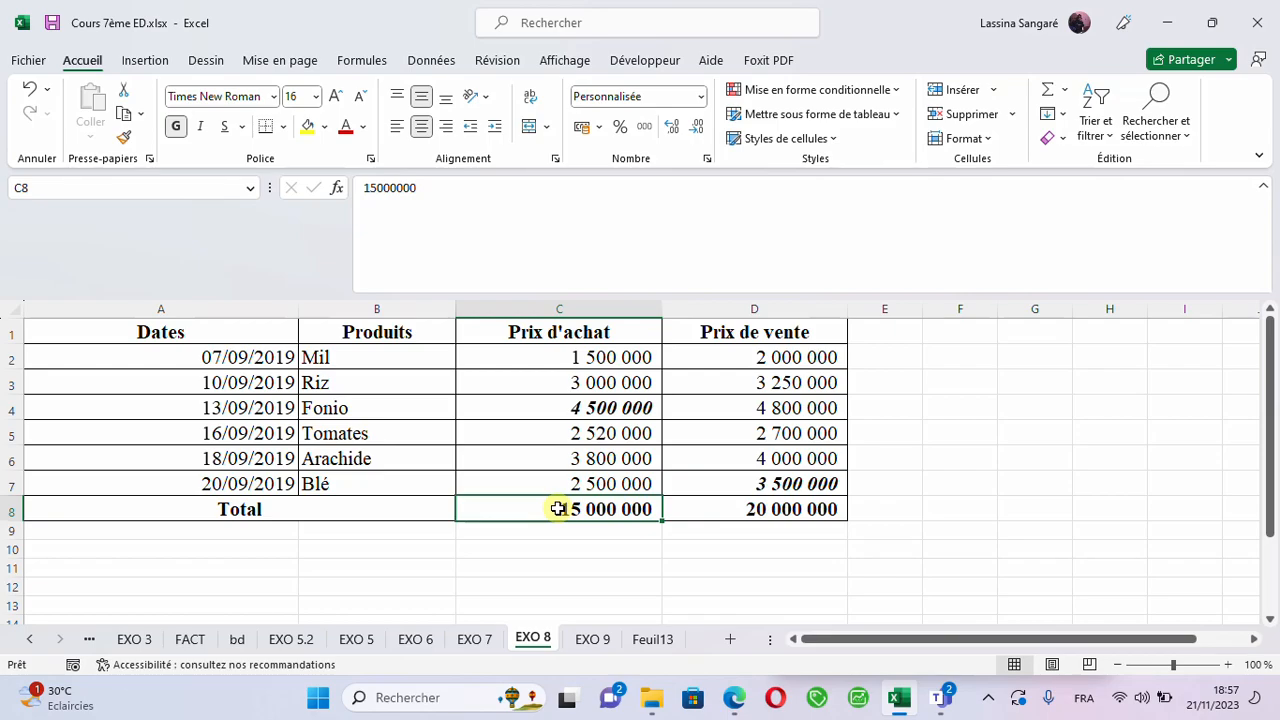
pyautogui.doubleClick(558, 509)
pyautogui.write('=SOMM')
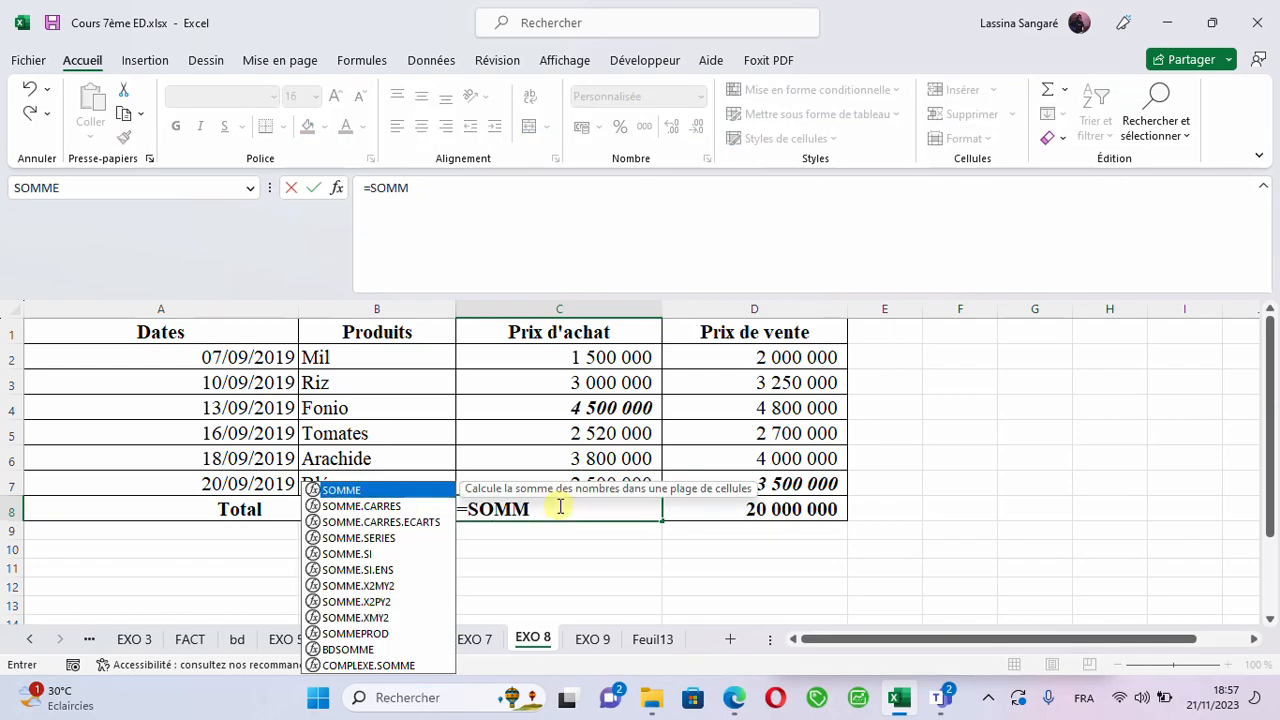
pyautogui.doubleClick(376, 491)
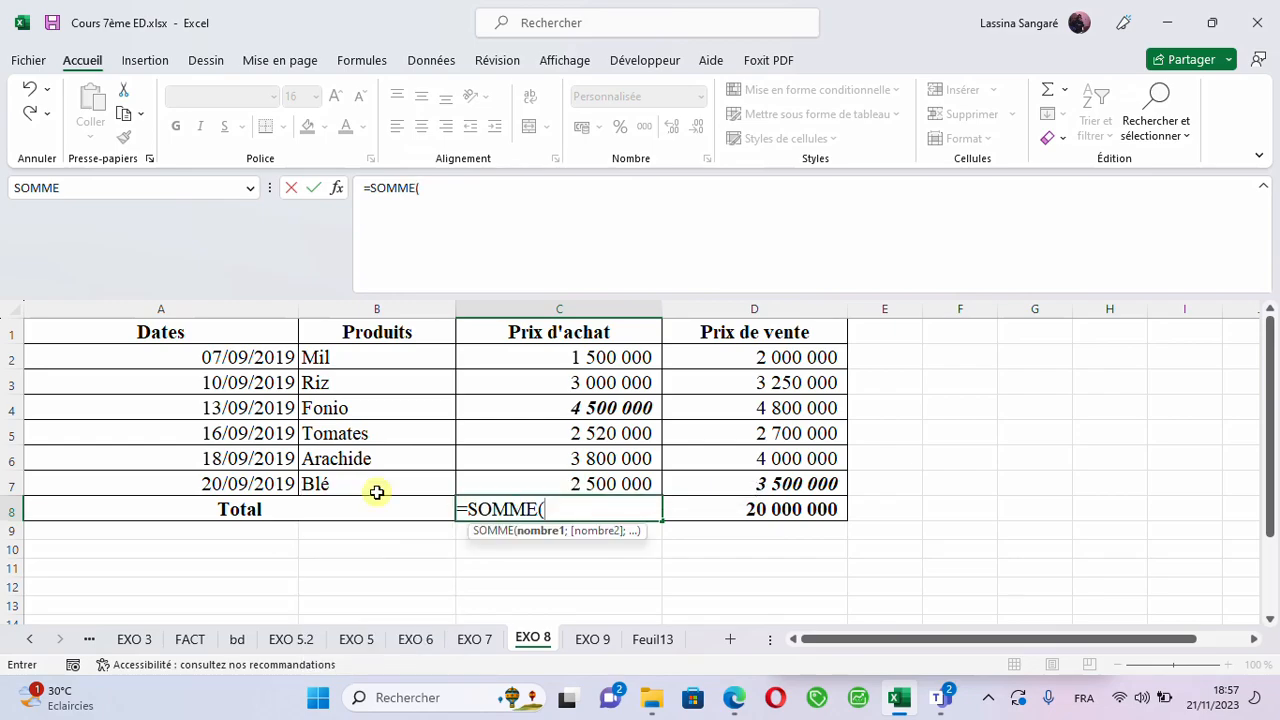
pyautogui.moveTo(565, 361); pyautogui.dragTo(585, 477)
pyautogui.press('Return')
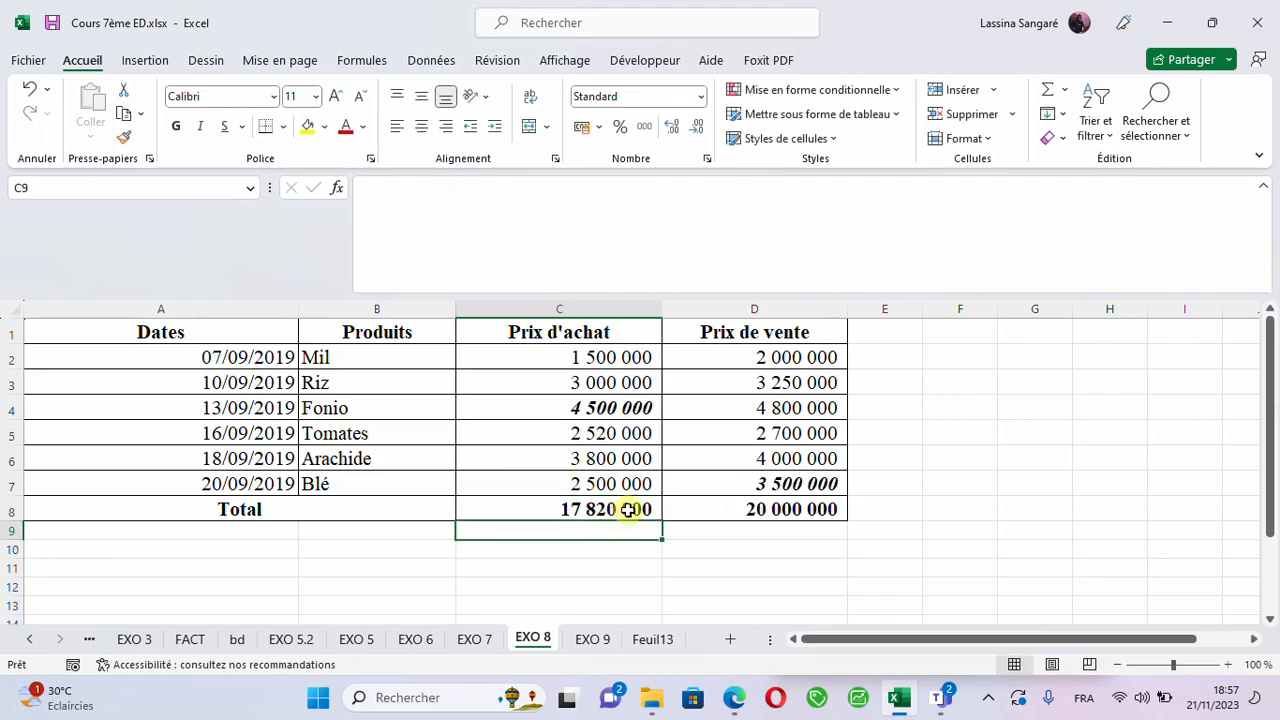
pyautogui.click(629, 510)
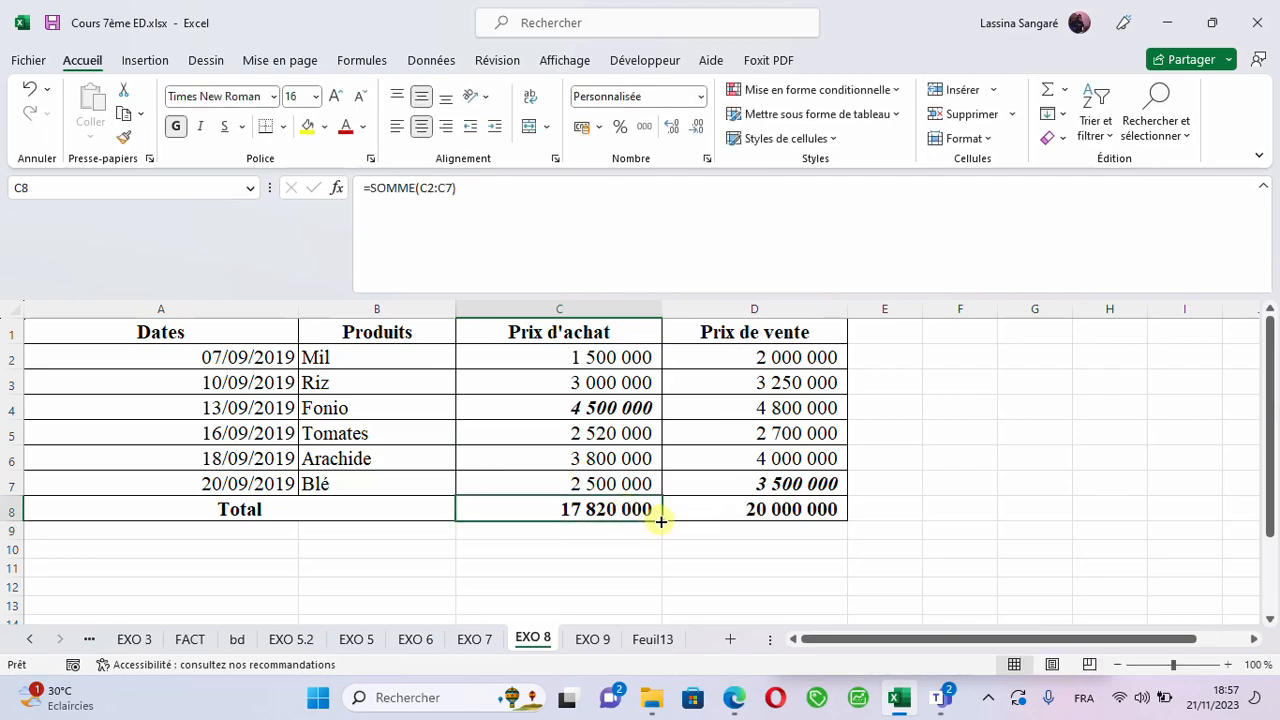
pyautogui.moveTo(661, 521); pyautogui.dragTo(820, 514)
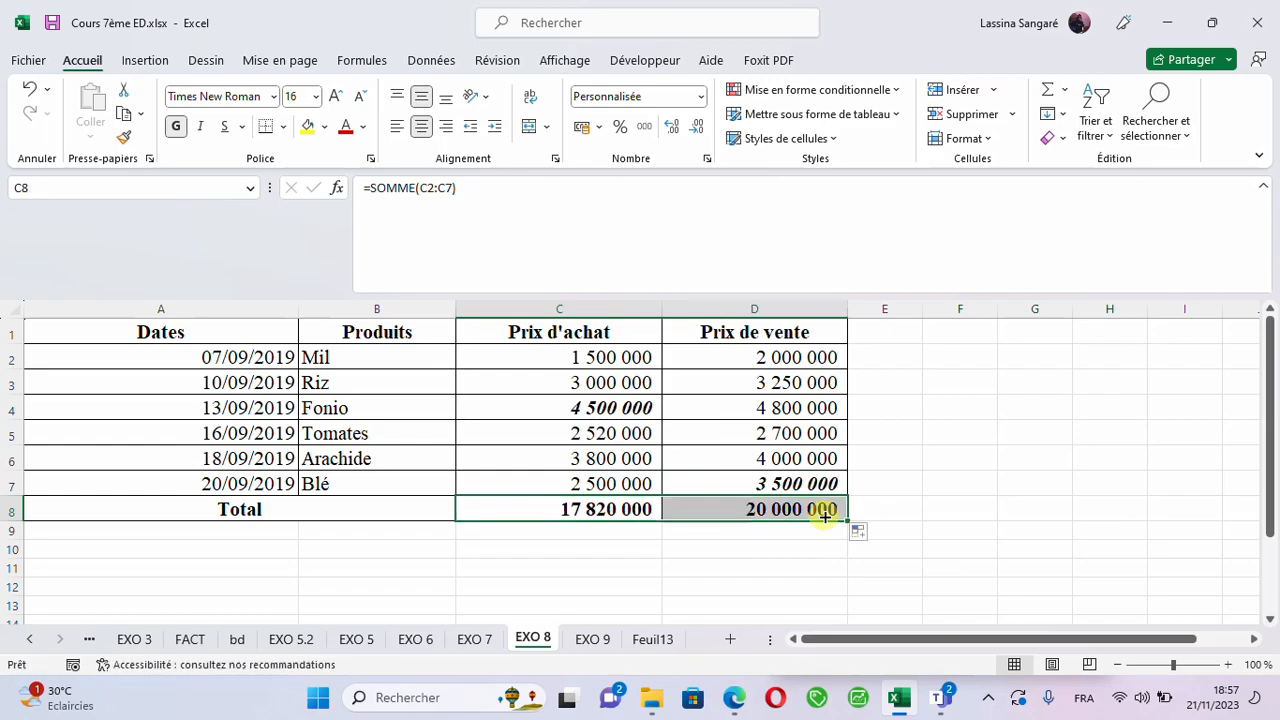
# - Open Goal Seek (Valeur cible) for the purchase price total in C8
pyautogui.click(603, 509)
pyautogui.click(603, 509)
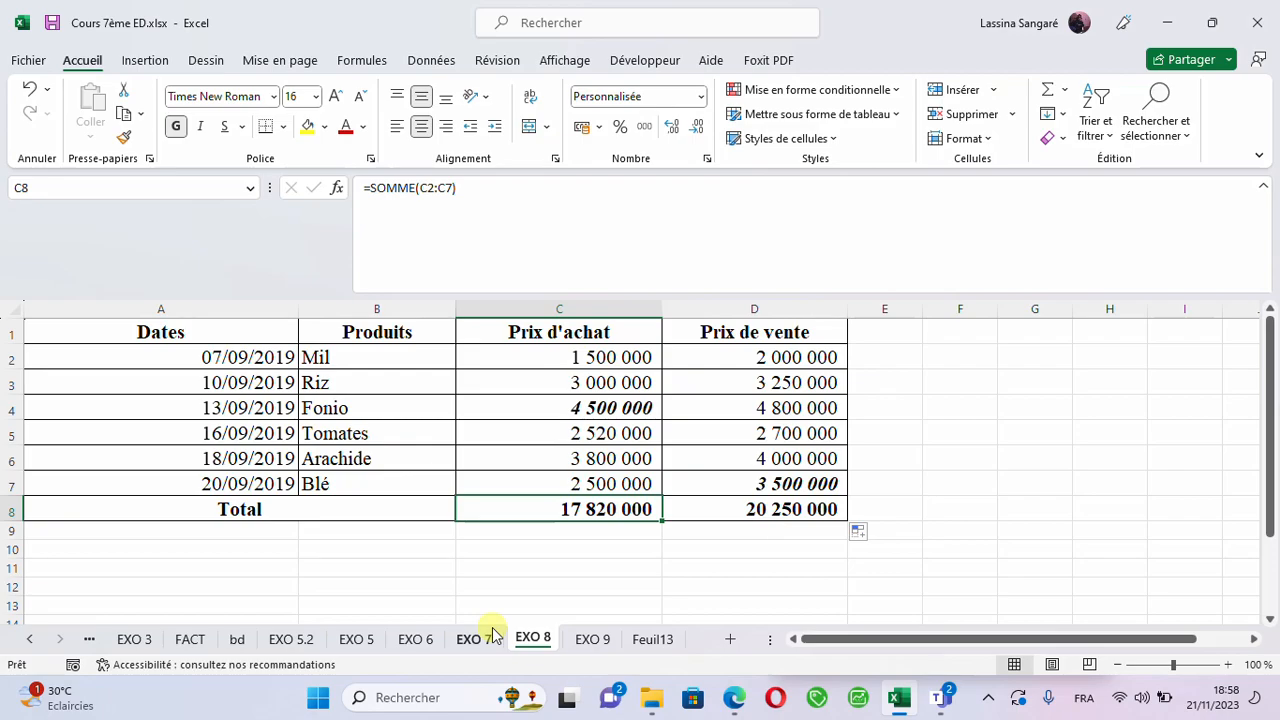
pyautogui.click(502, 543)
pyautogui.click(519, 504)
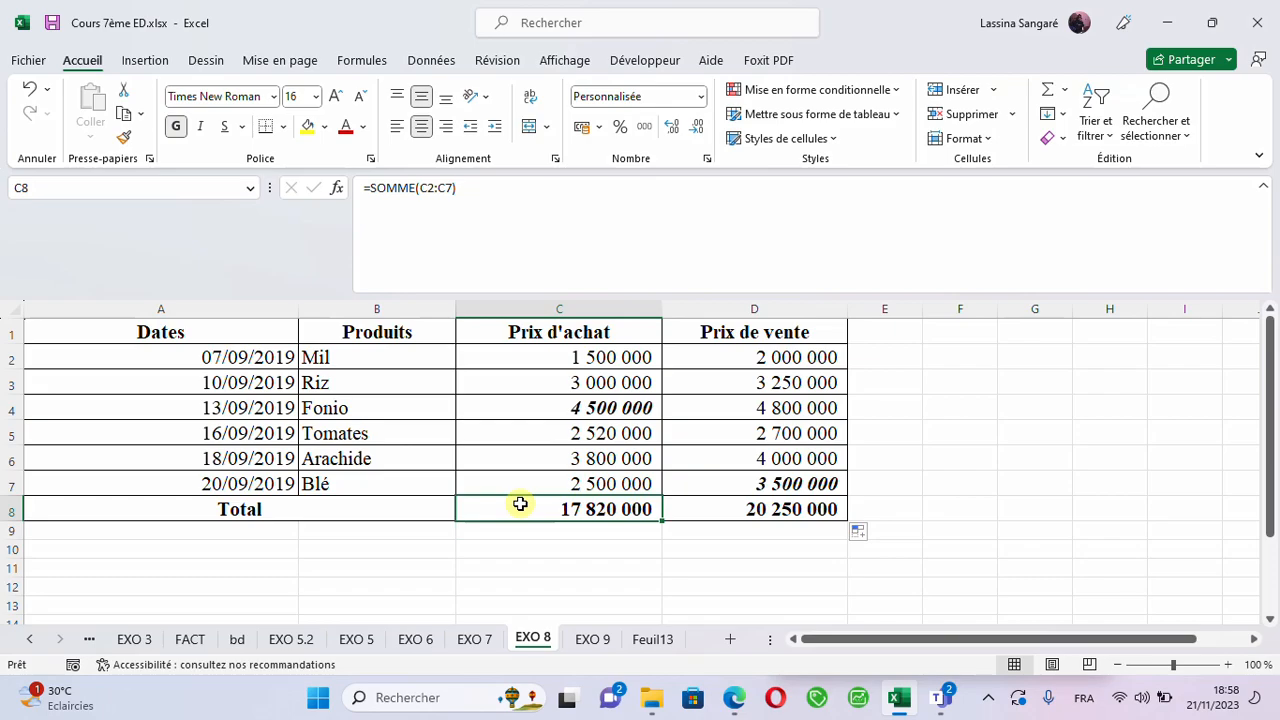
pyautogui.click(431, 62)
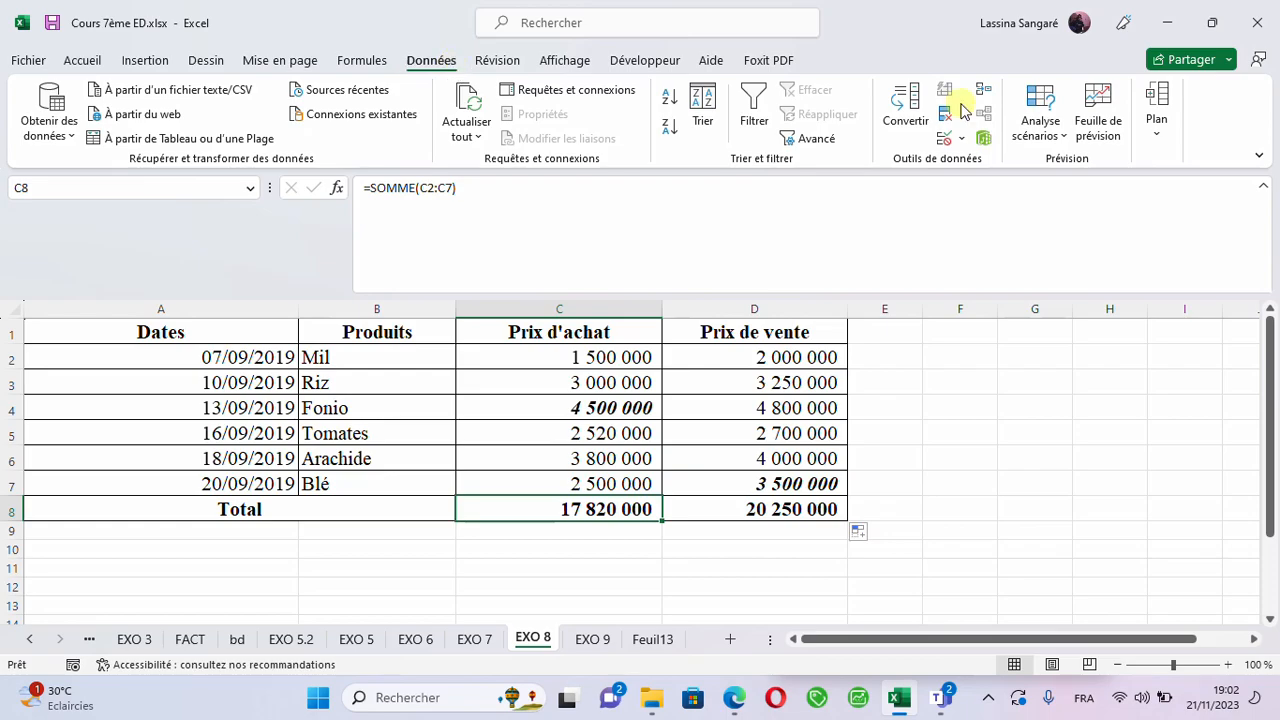
pyautogui.click(1064, 140)
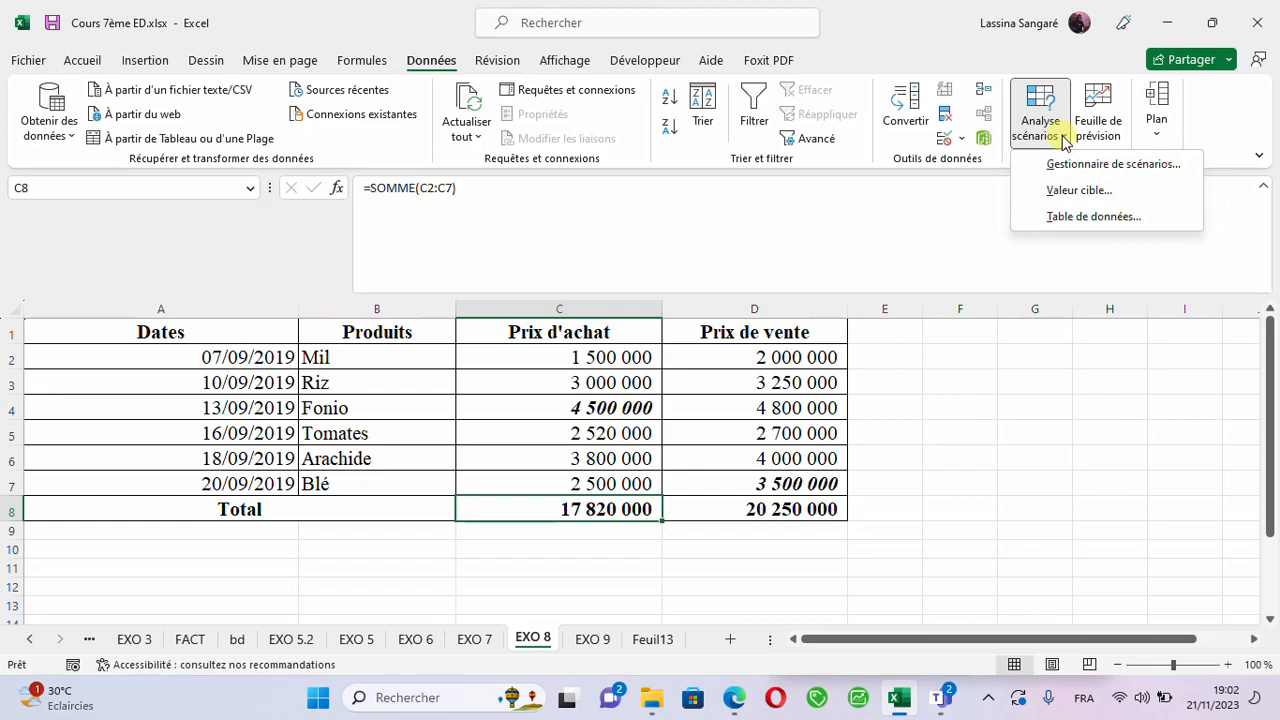
pyautogui.click(1063, 197)
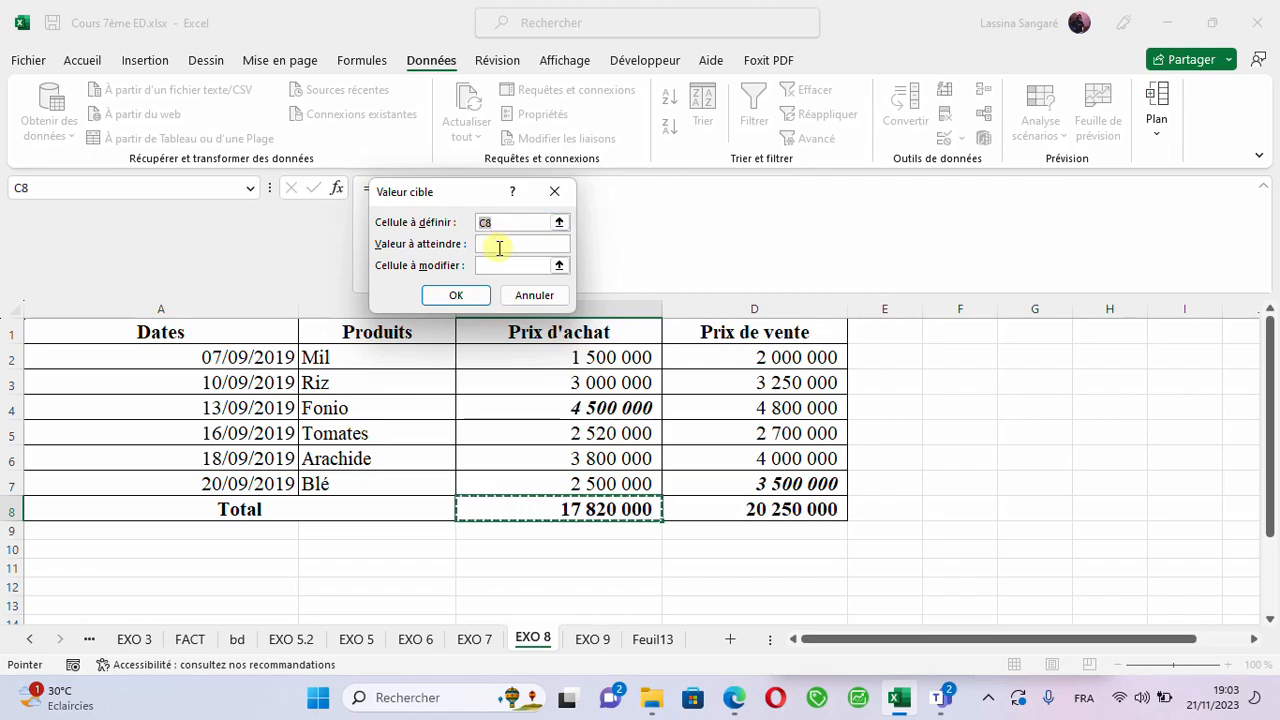
# - Run Goal Seek with a target of 15000000 by changing the Fonio purchase price in C4, and keep the solution
pyautogui.click(499, 247)
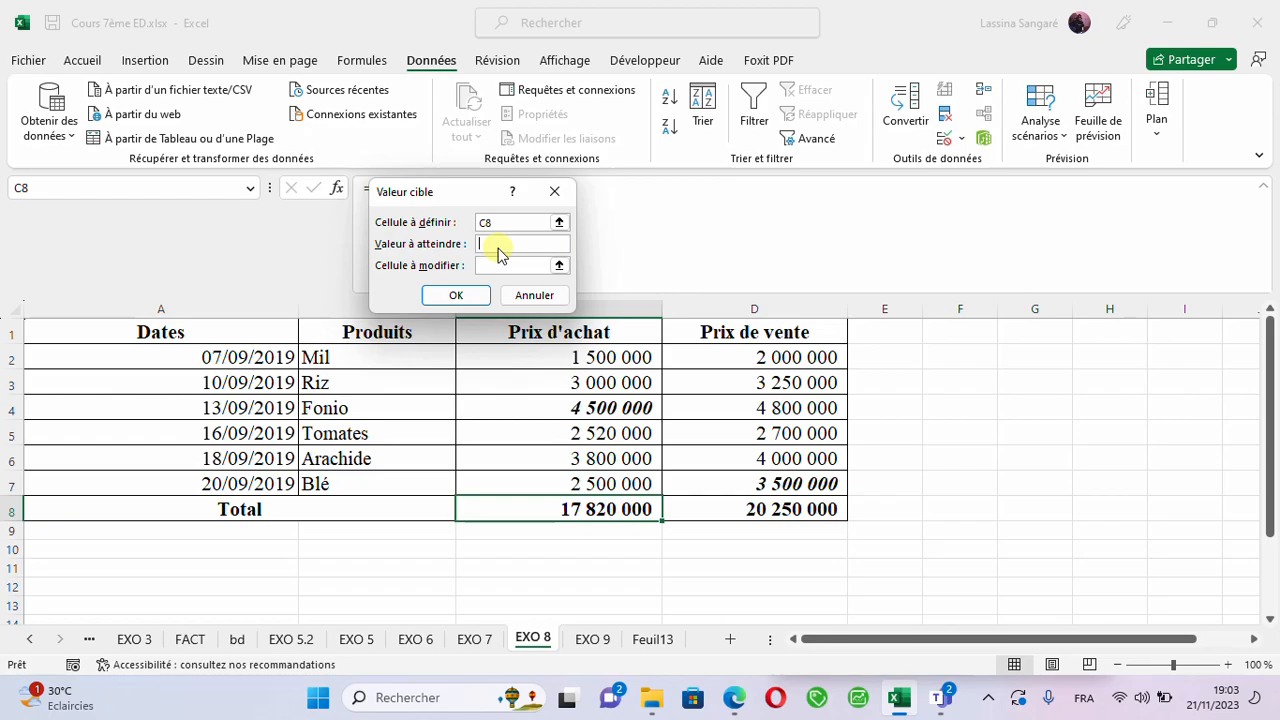
pyautogui.write('15000000')
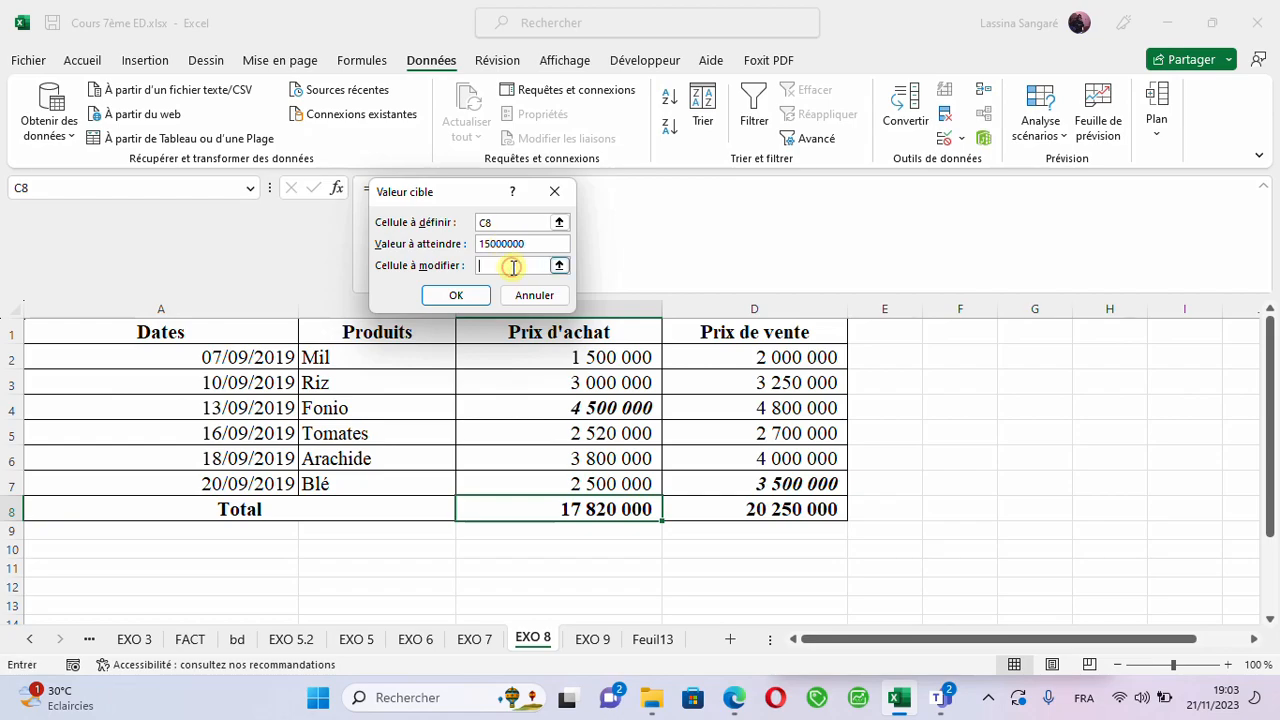
pyautogui.click(514, 266)
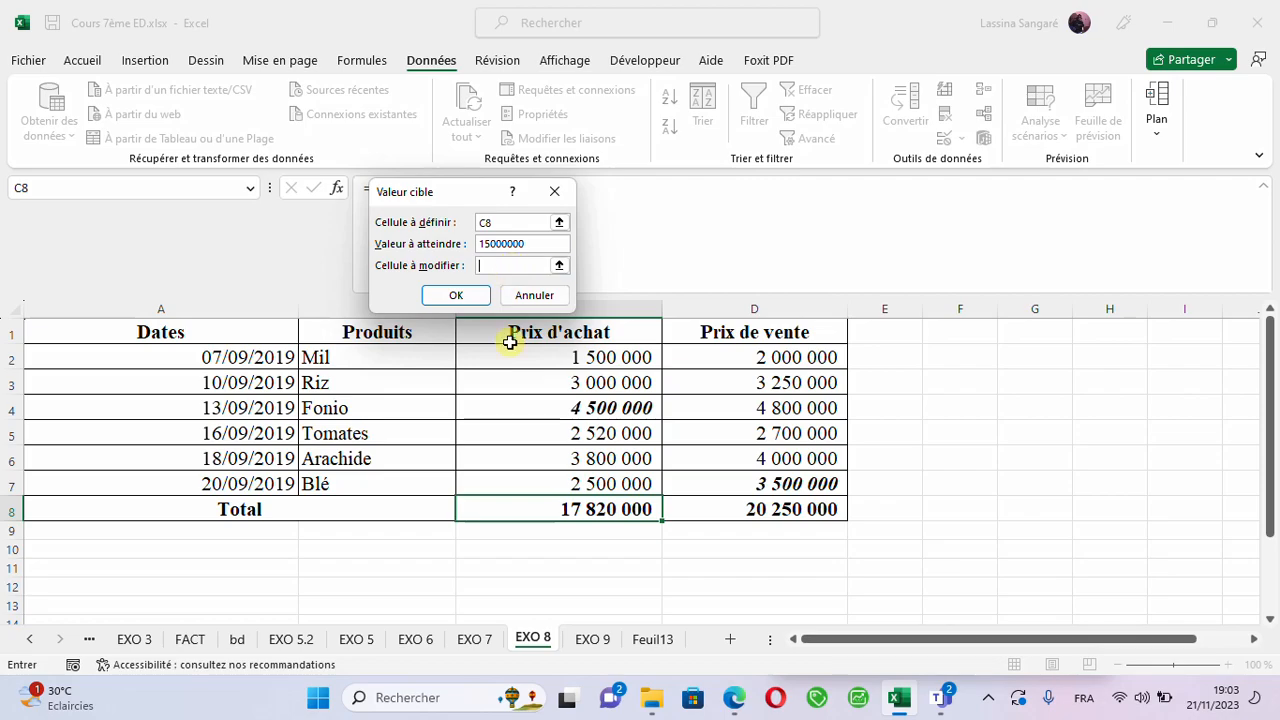
pyautogui.click(580, 411)
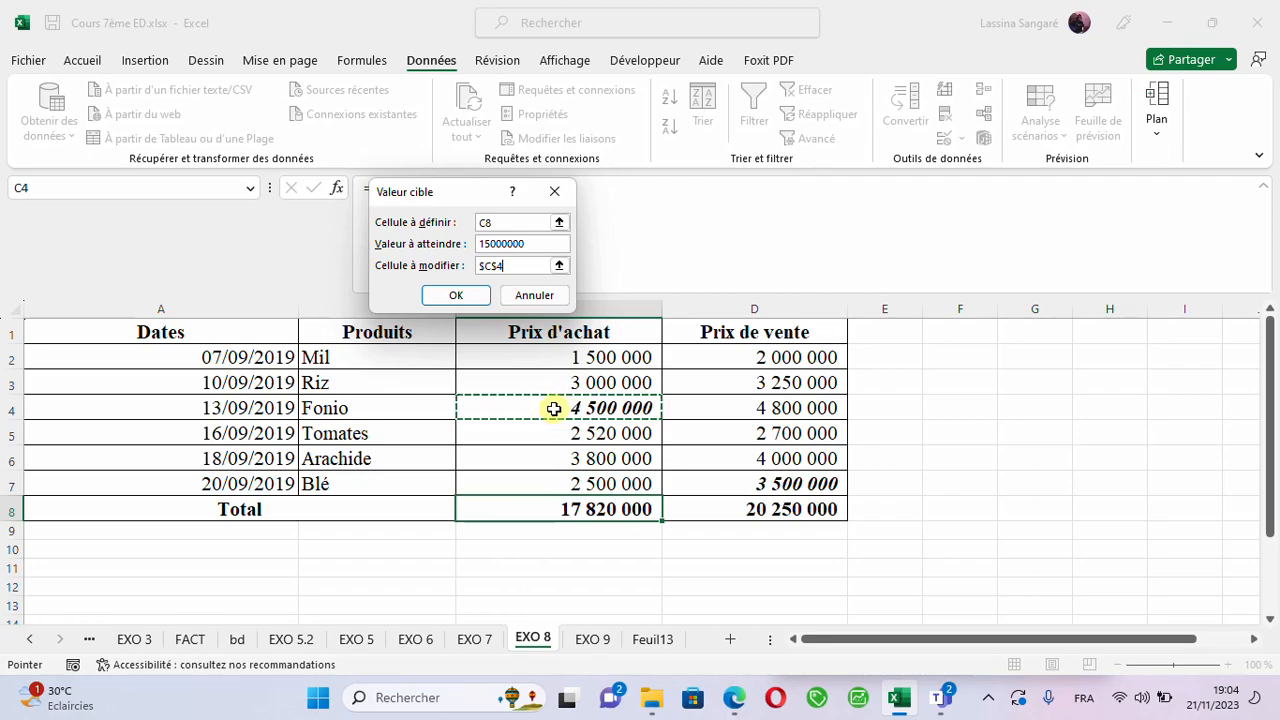
pyautogui.click(451, 294)
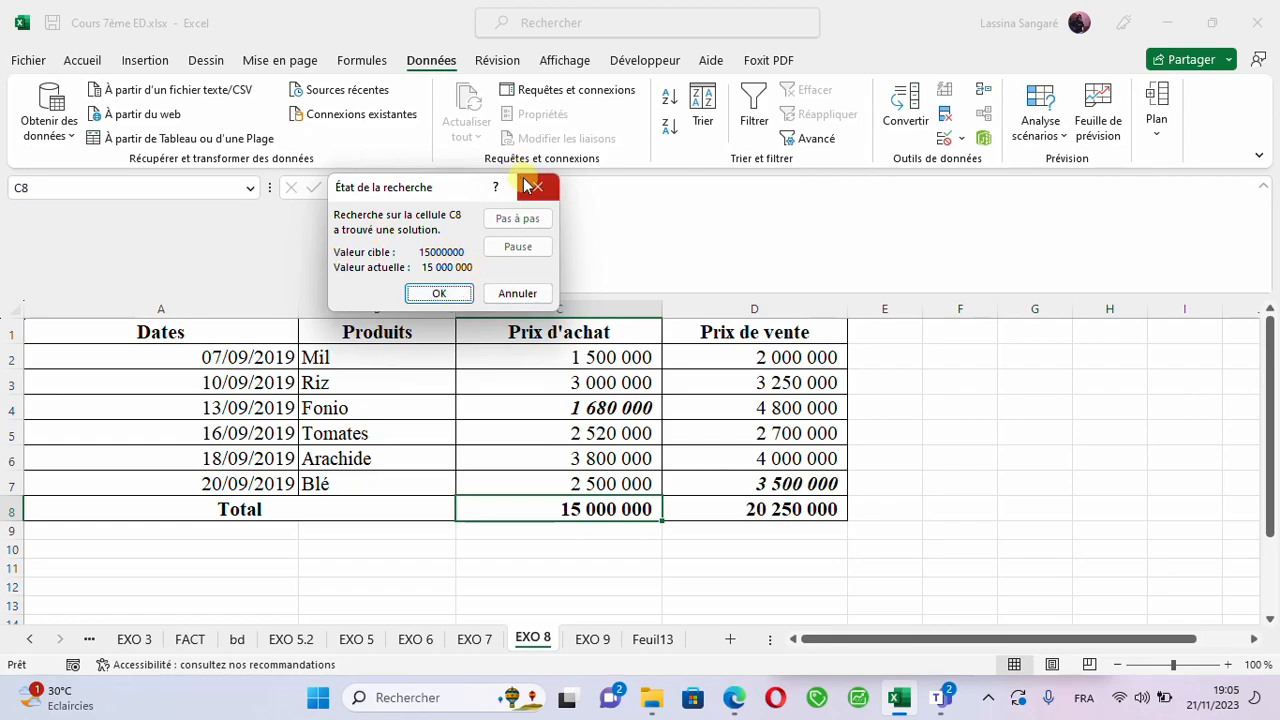
pyautogui.click(433, 293)
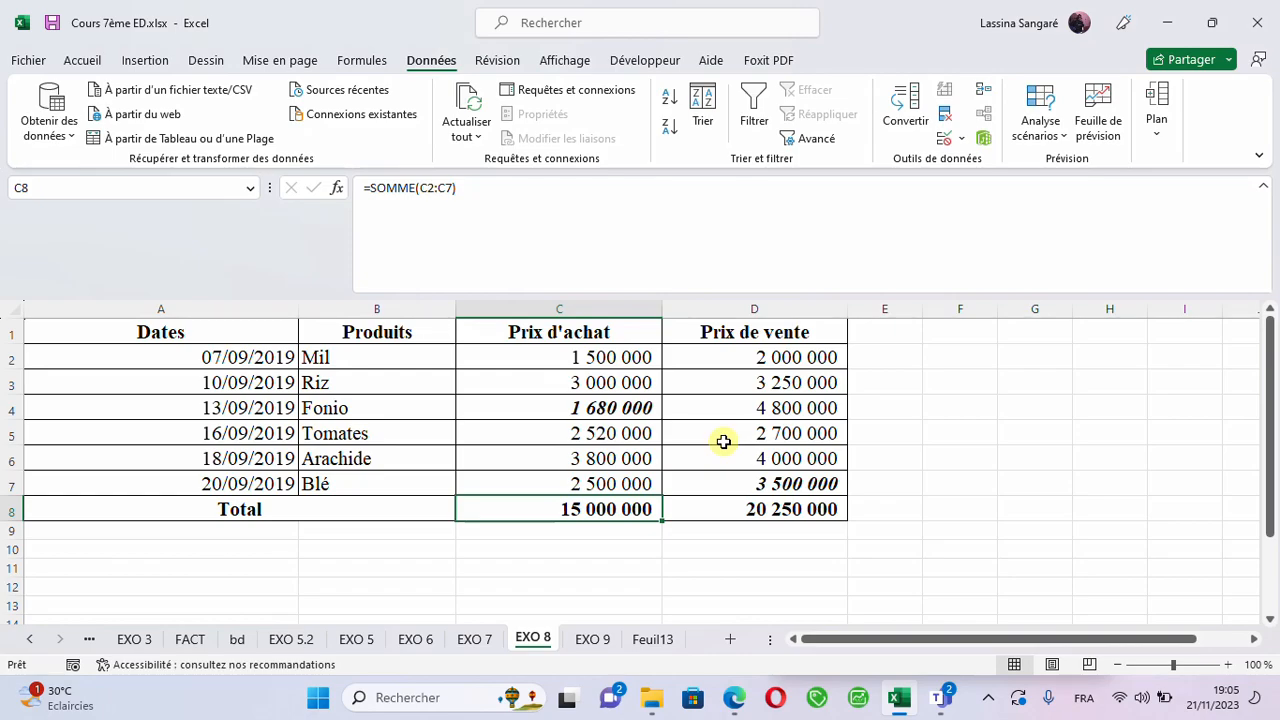
# - Open Goal Seek for the sale price total in D8 and set the target value to 20000000
pyautogui.click(754, 509)
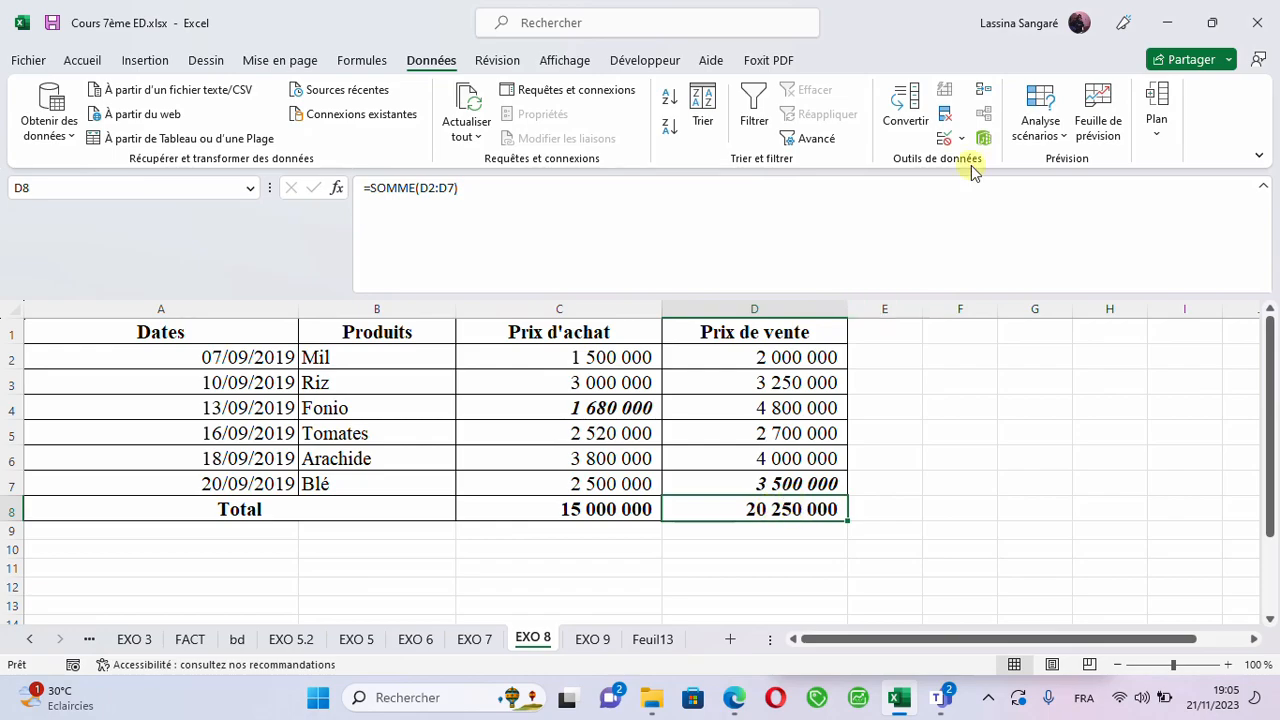
pyautogui.click(1060, 135)
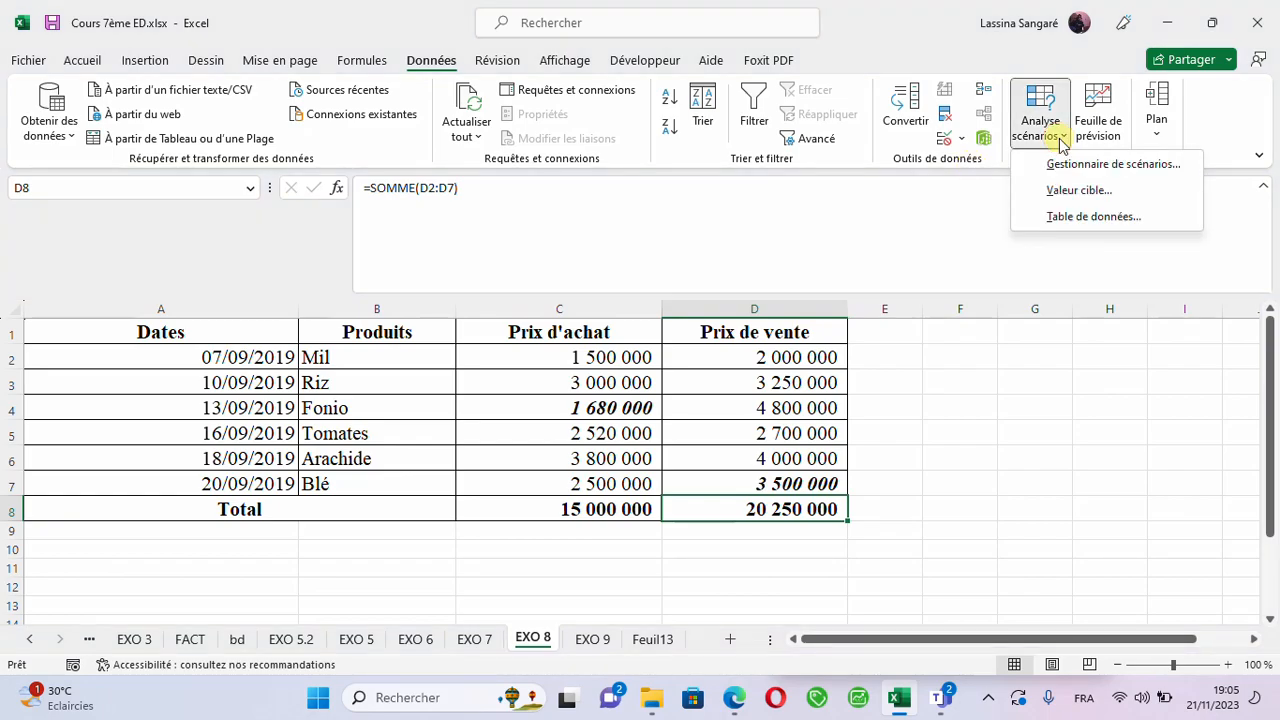
pyautogui.click(1071, 190)
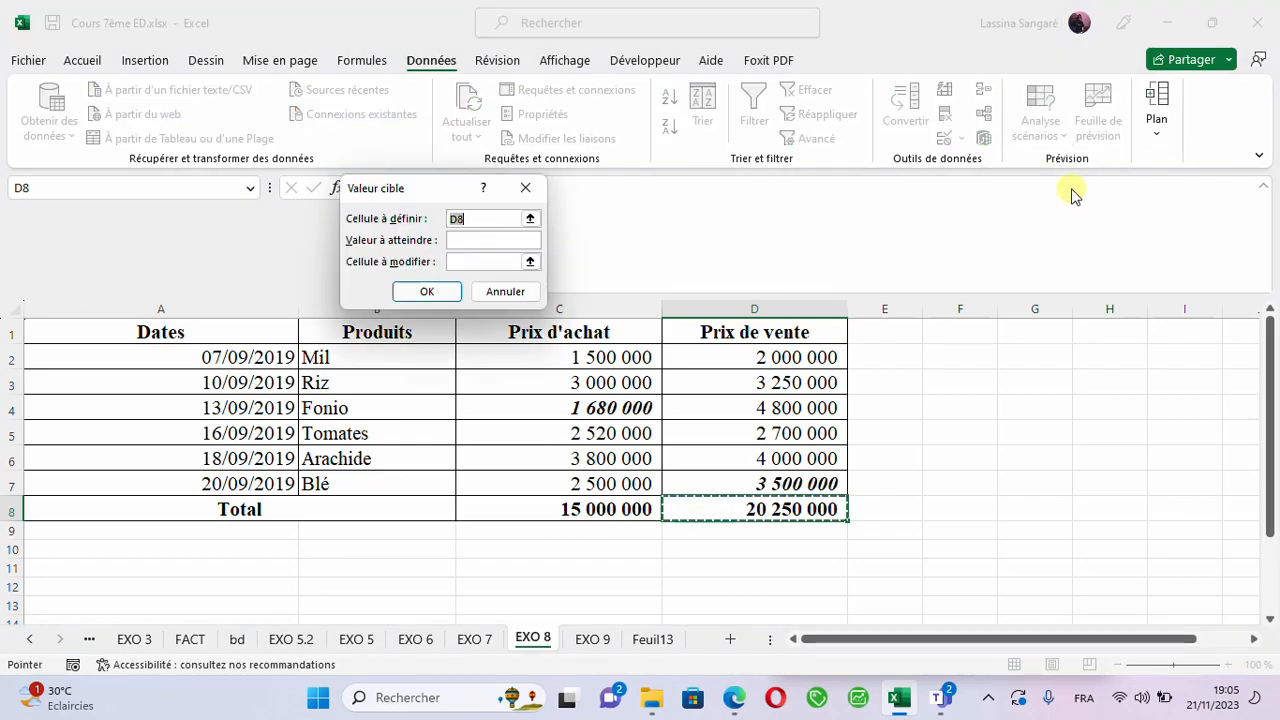
pyautogui.click(469, 241)
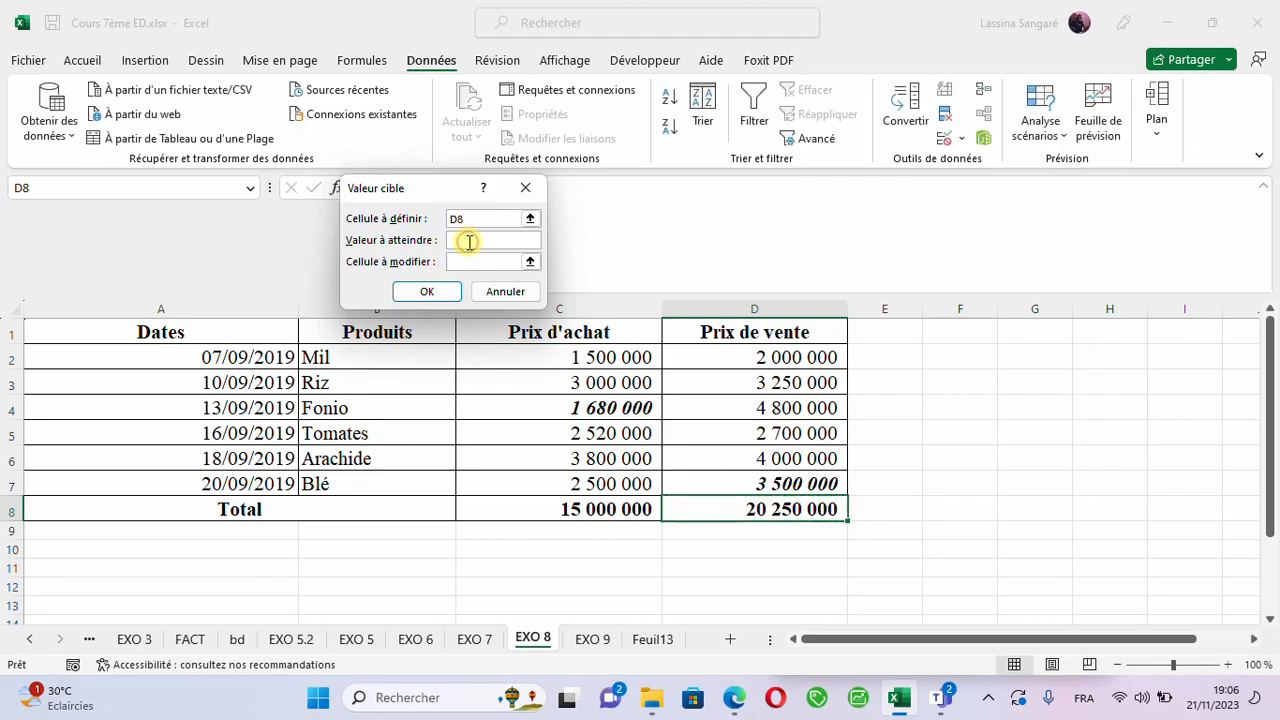
pyautogui.write('2000000')
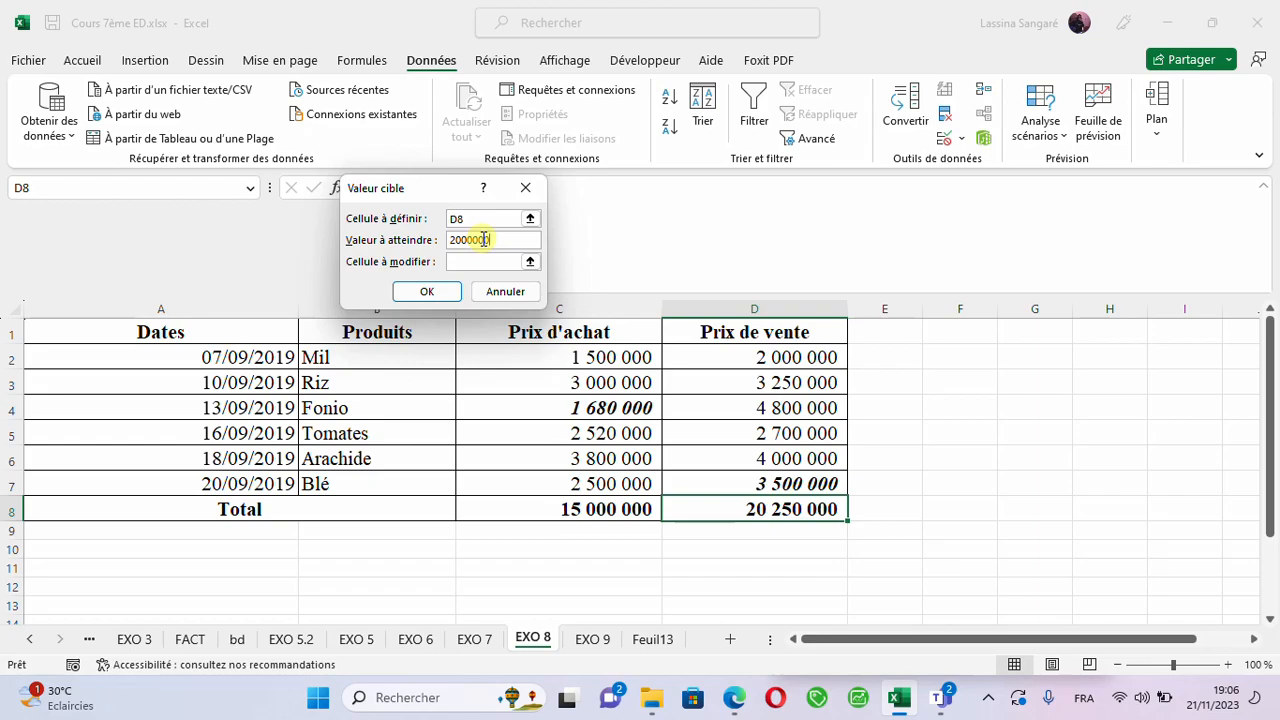
pyautogui.write('0')
pyautogui.doubleClick(500, 239)
pyautogui.moveTo(499, 239); pyautogui.dragTo(480, 240)
# - Choose the Blé sale price in D7 as the changing cell, run Goal Seek and keep the solution
pyautogui.click(480, 261)
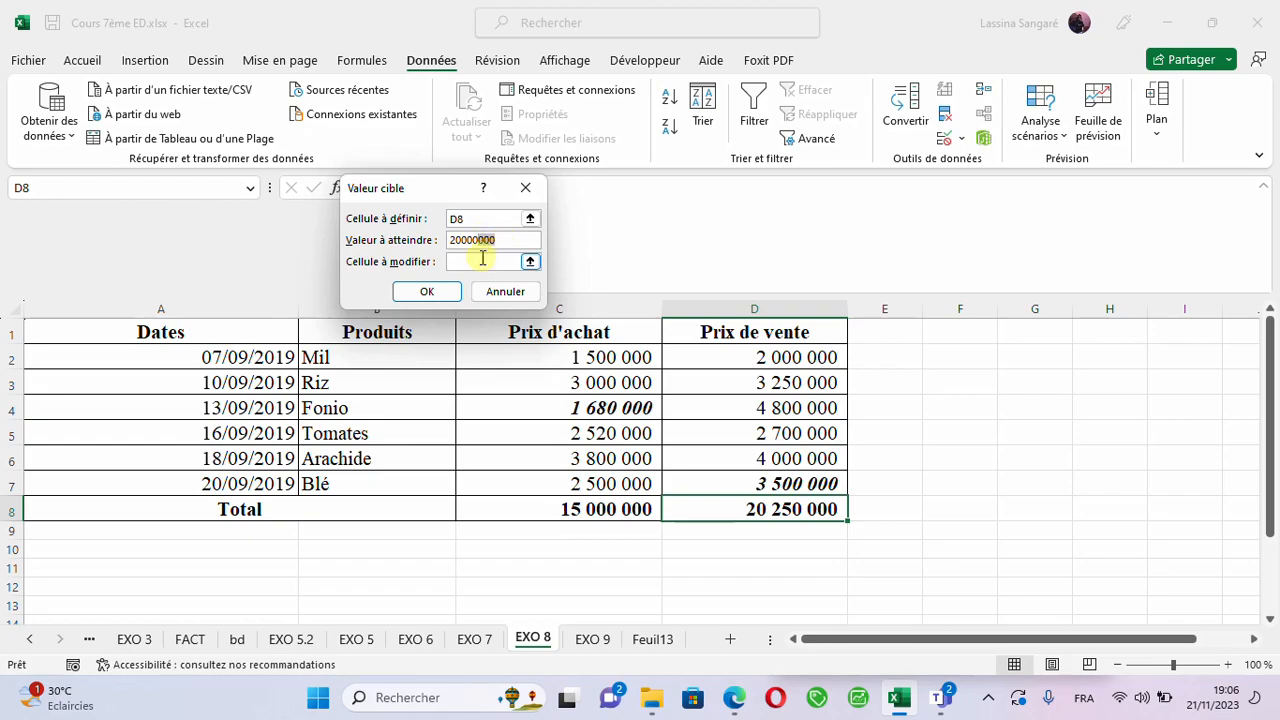
pyautogui.click(466, 258)
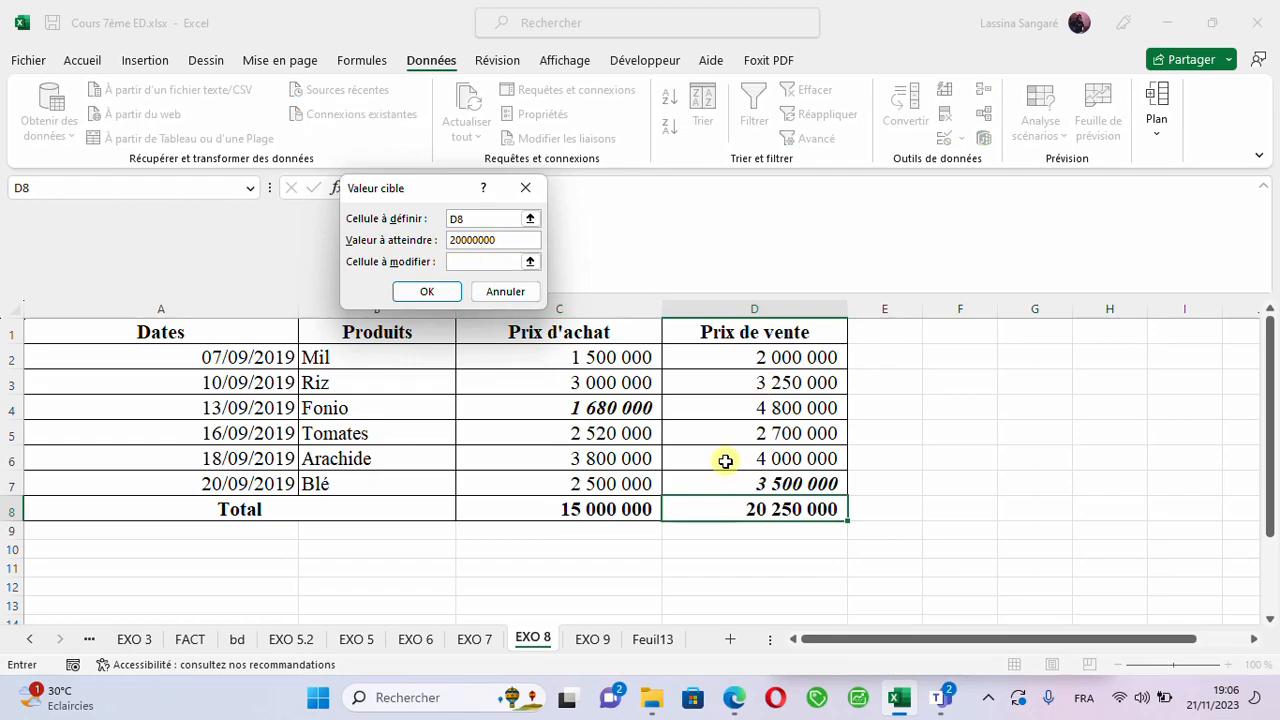
pyautogui.click(744, 487)
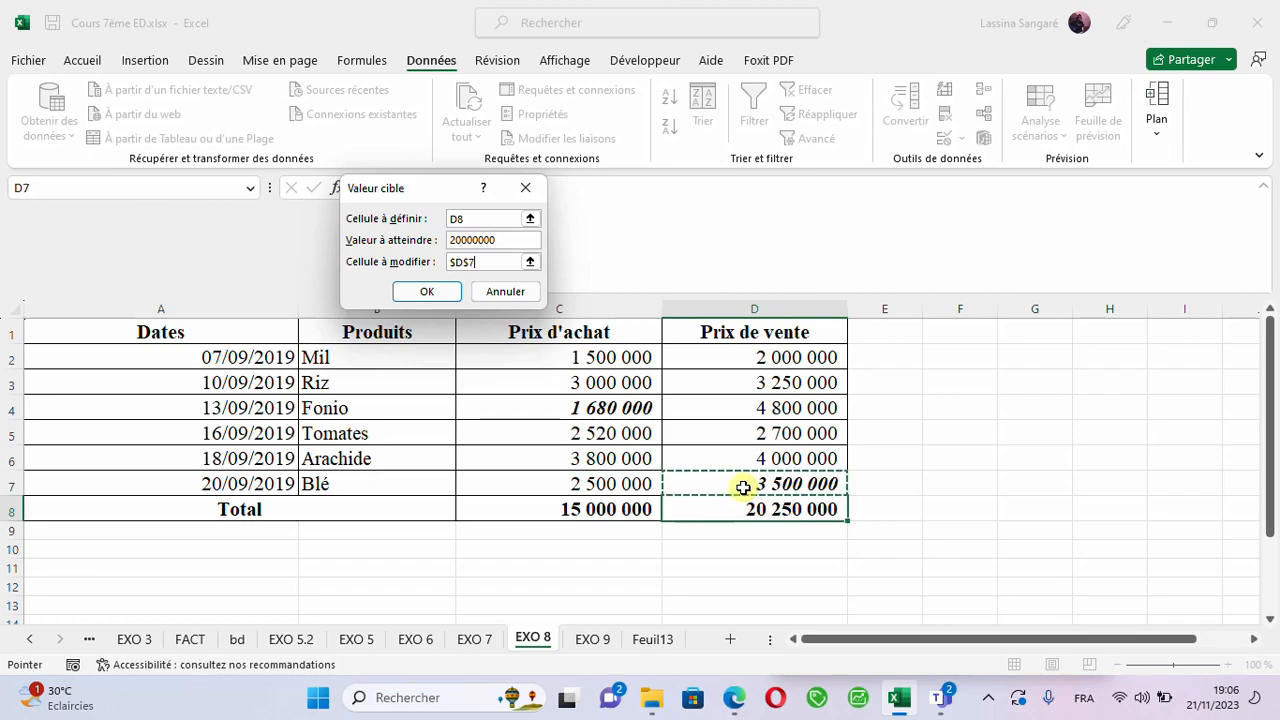
pyautogui.click(426, 291)
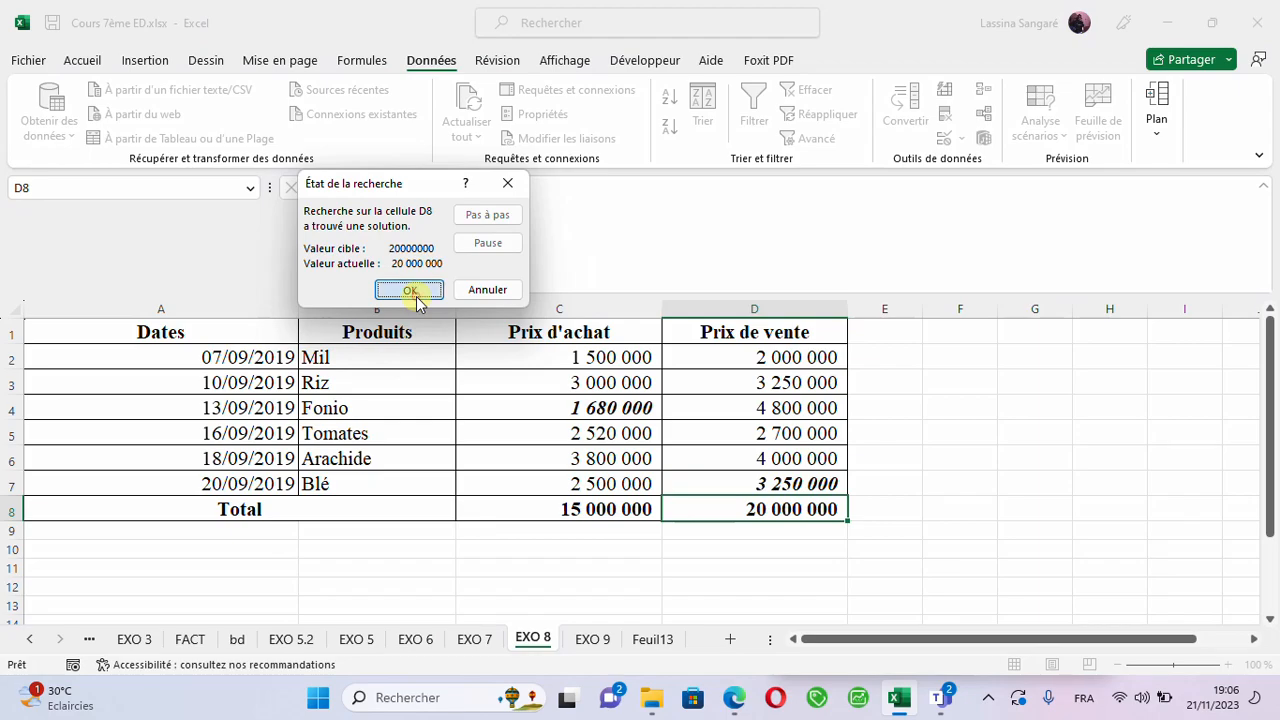
pyautogui.click(410, 290)
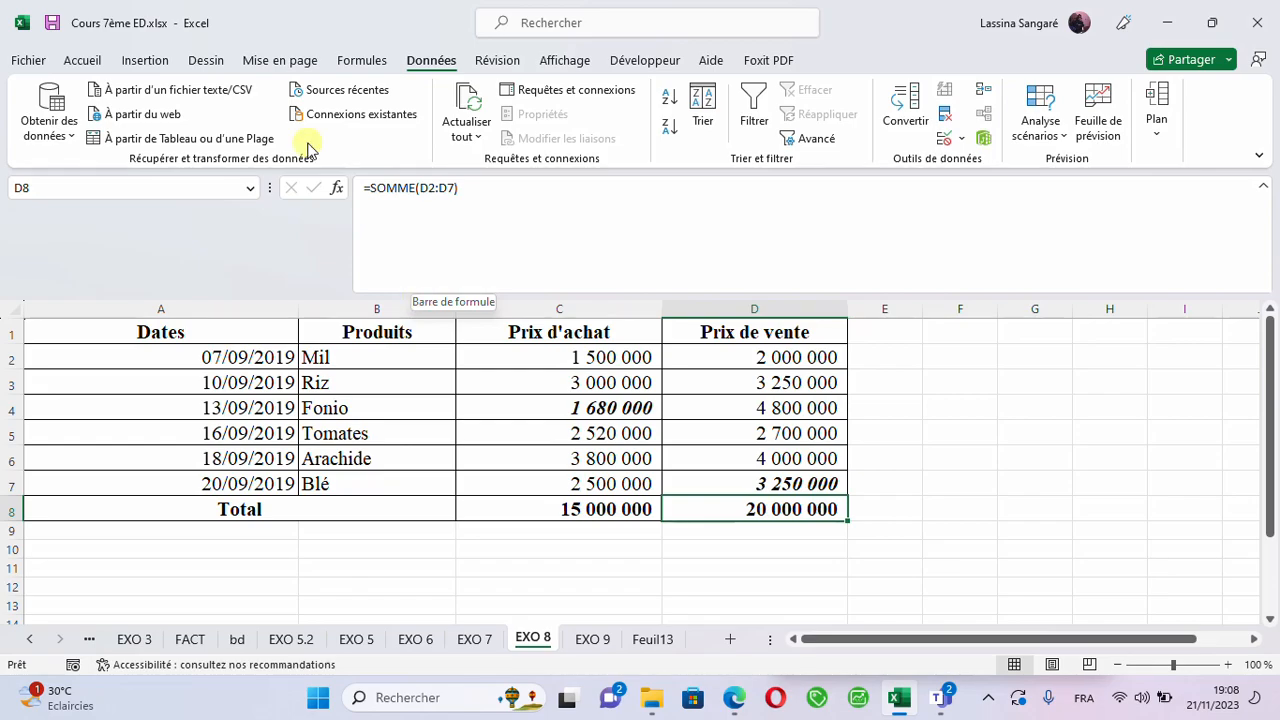
# - Open Goal Seek again for the sale price total in D8 with a target value of 25000000
pyautogui.click(1060, 131)
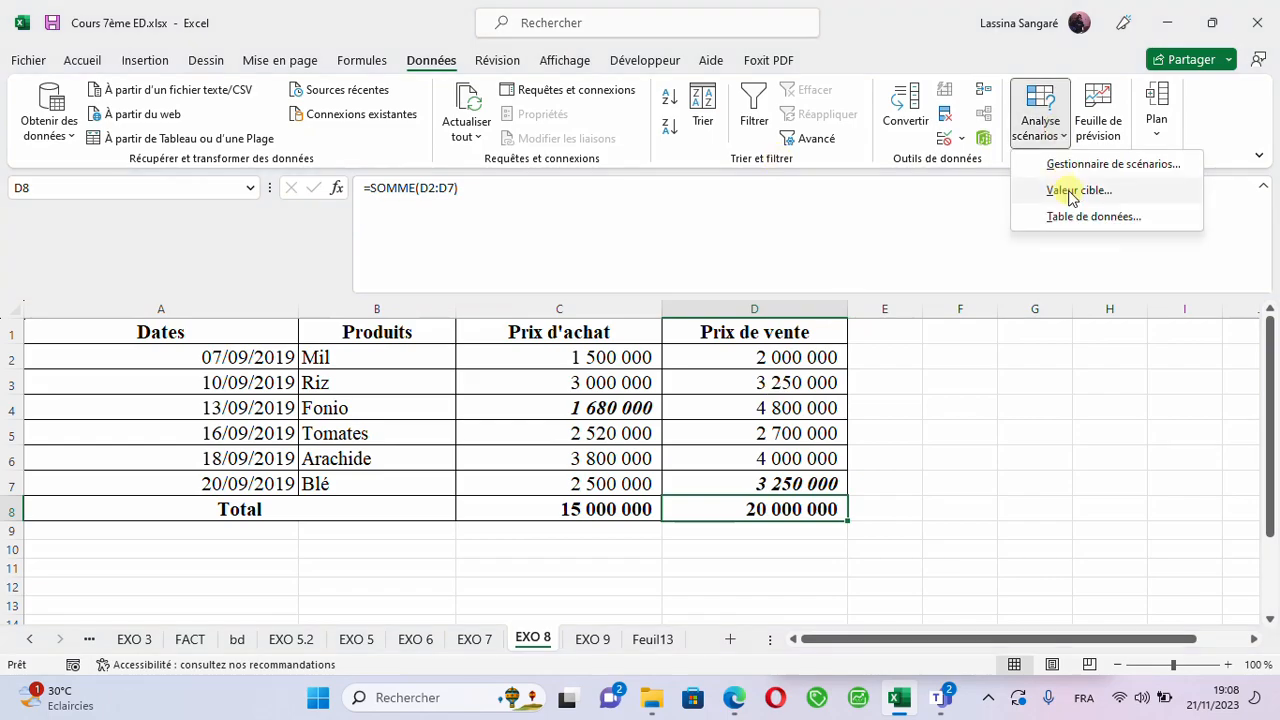
pyautogui.click(1073, 192)
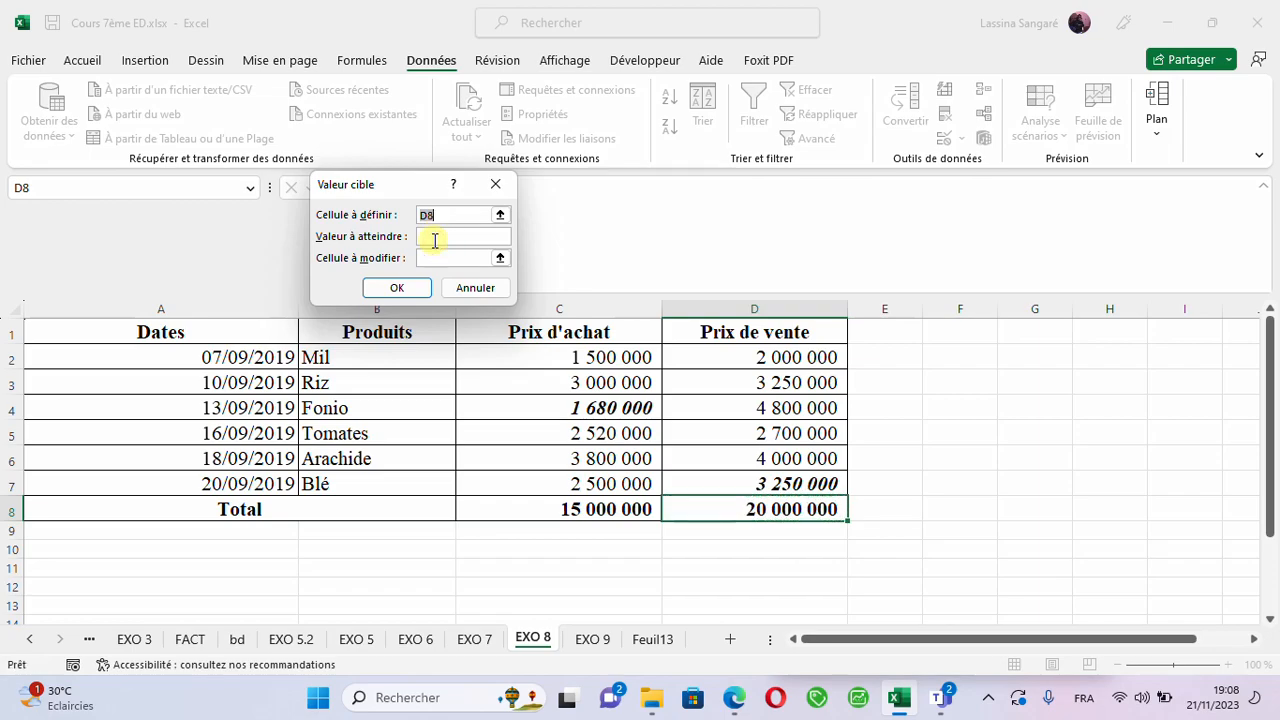
pyautogui.click(435, 240)
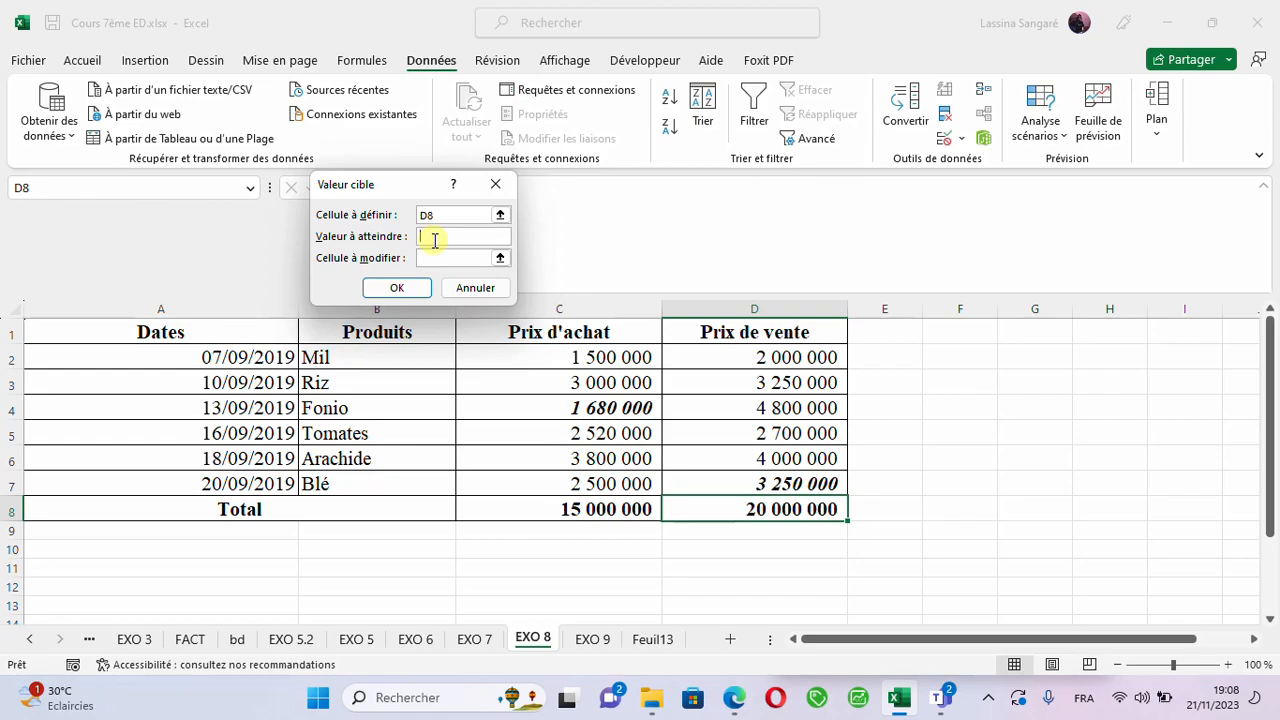
pyautogui.write('25000000')
# - Choose the Tomates sale price in D5 as the changing cell, run the search and keep the solution
pyautogui.click(456, 258)
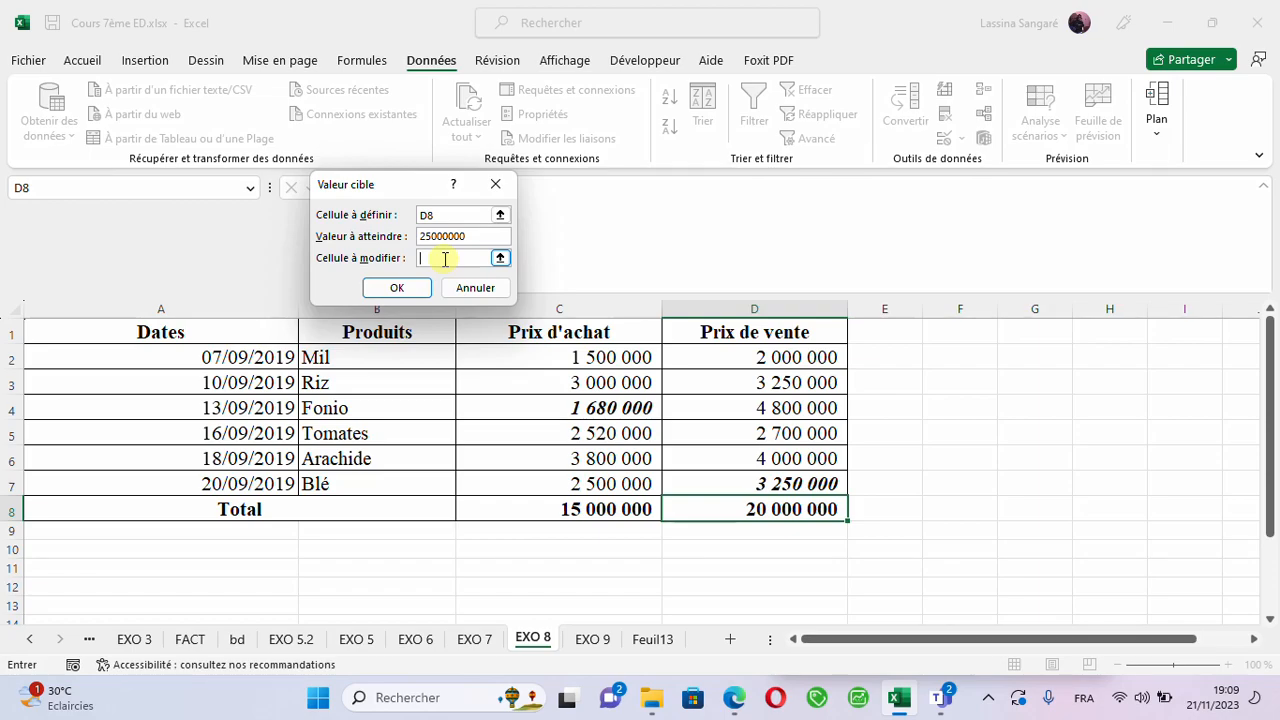
pyautogui.click(767, 482)
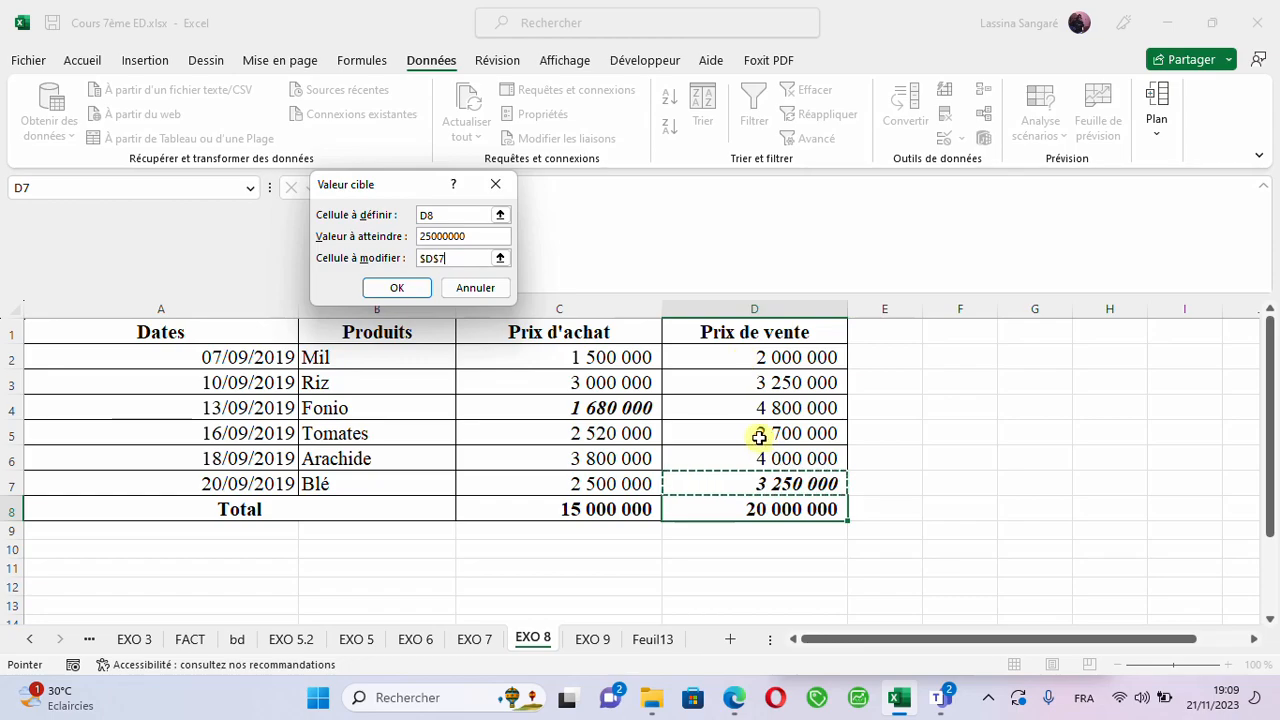
pyautogui.click(760, 437)
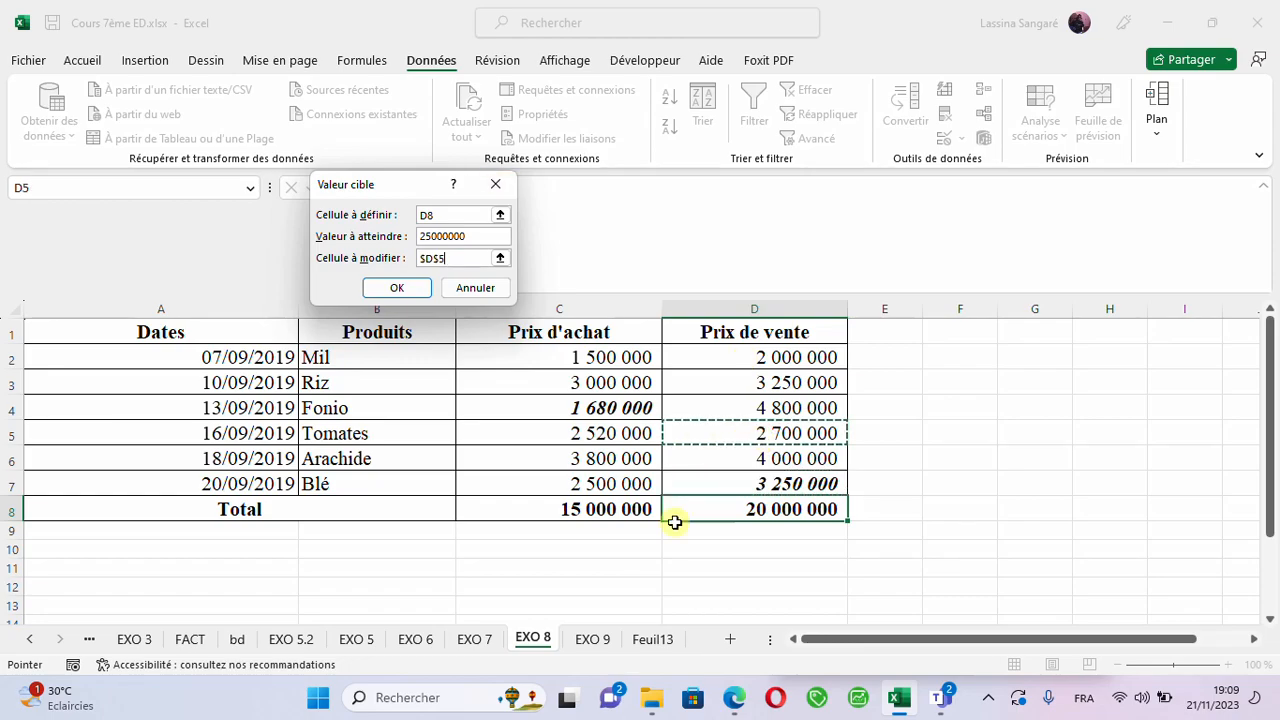
pyautogui.click(403, 288)
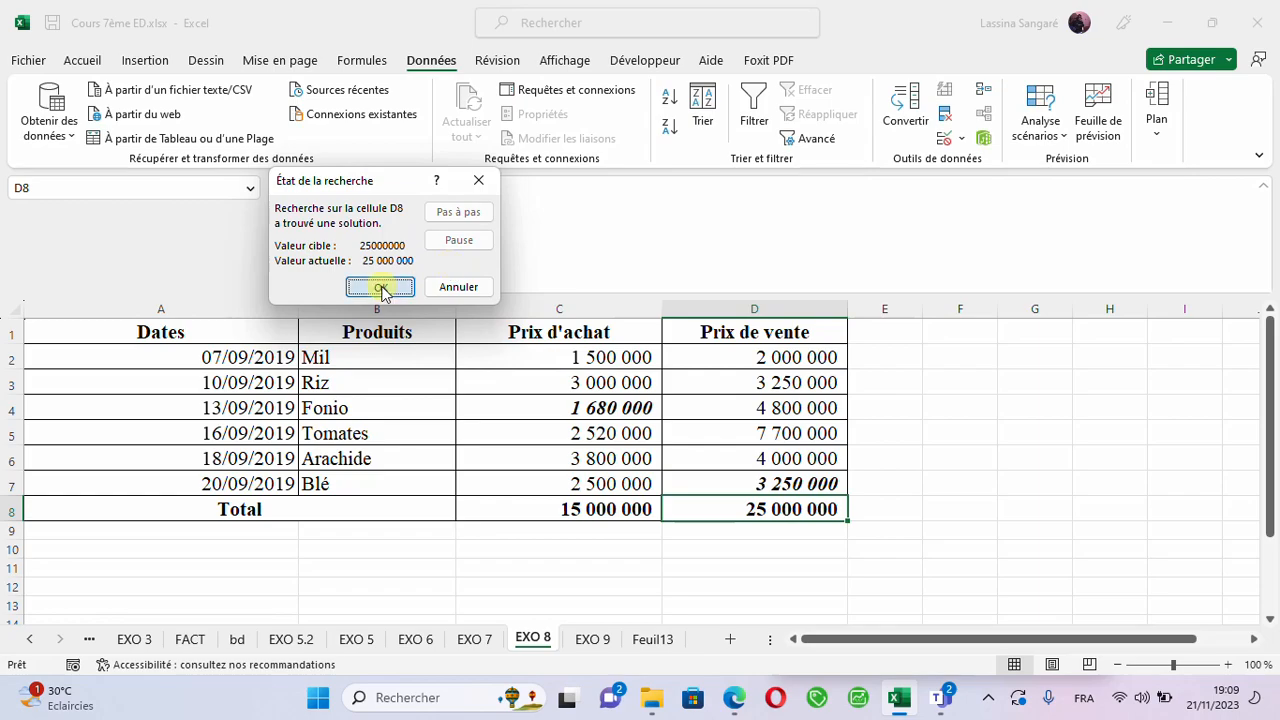
pyautogui.click(381, 288)
pyautogui.click(761, 429)
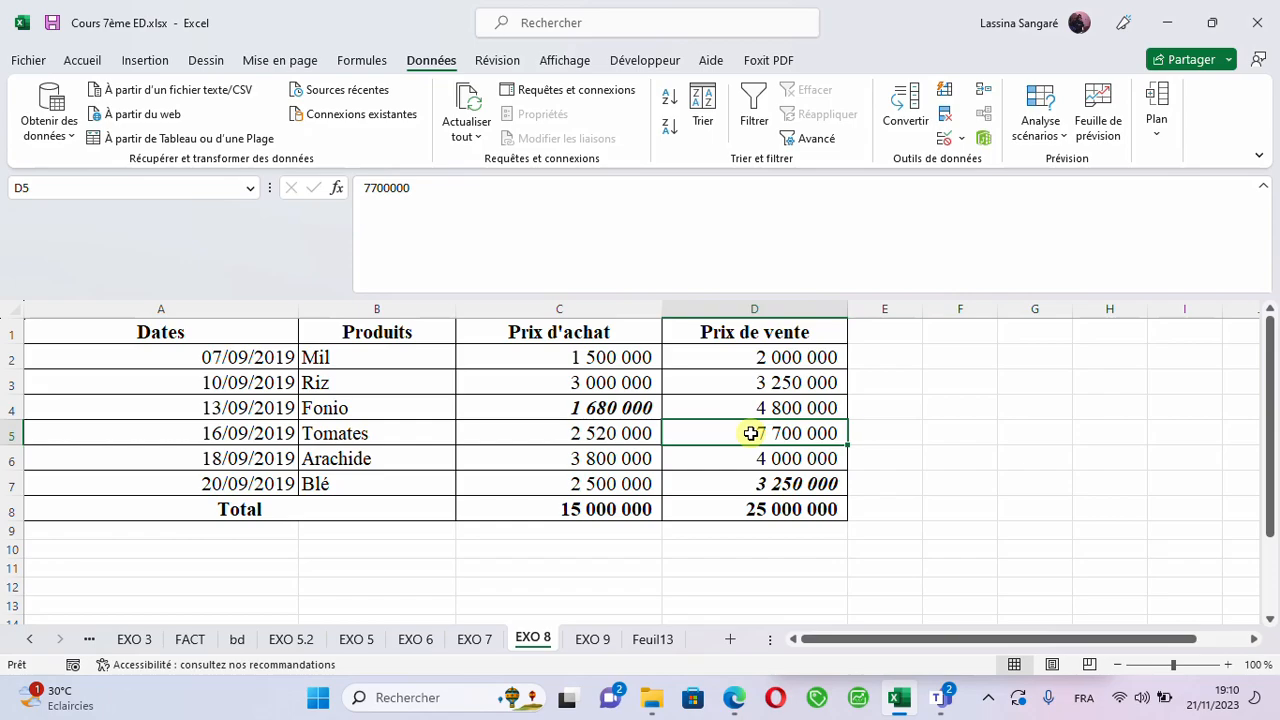
pyautogui.moveTo(686, 432); pyautogui.dragTo(540, 620)
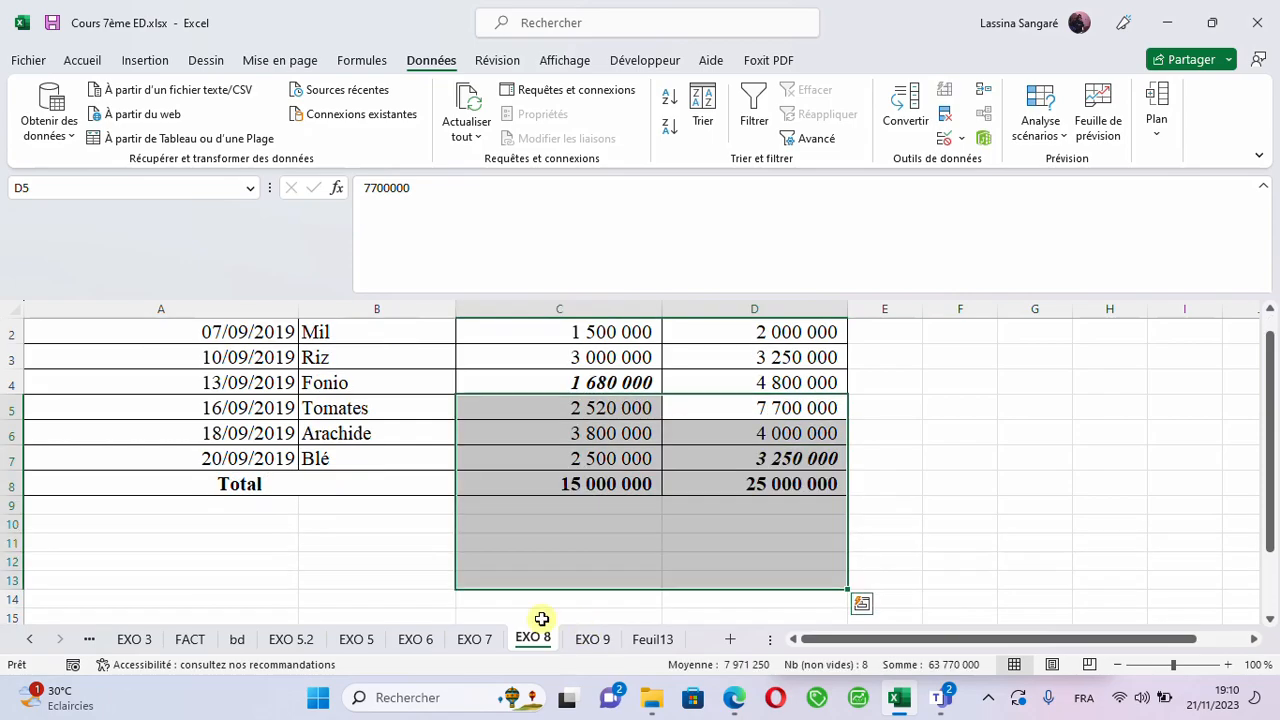
pyautogui.click(408, 590)
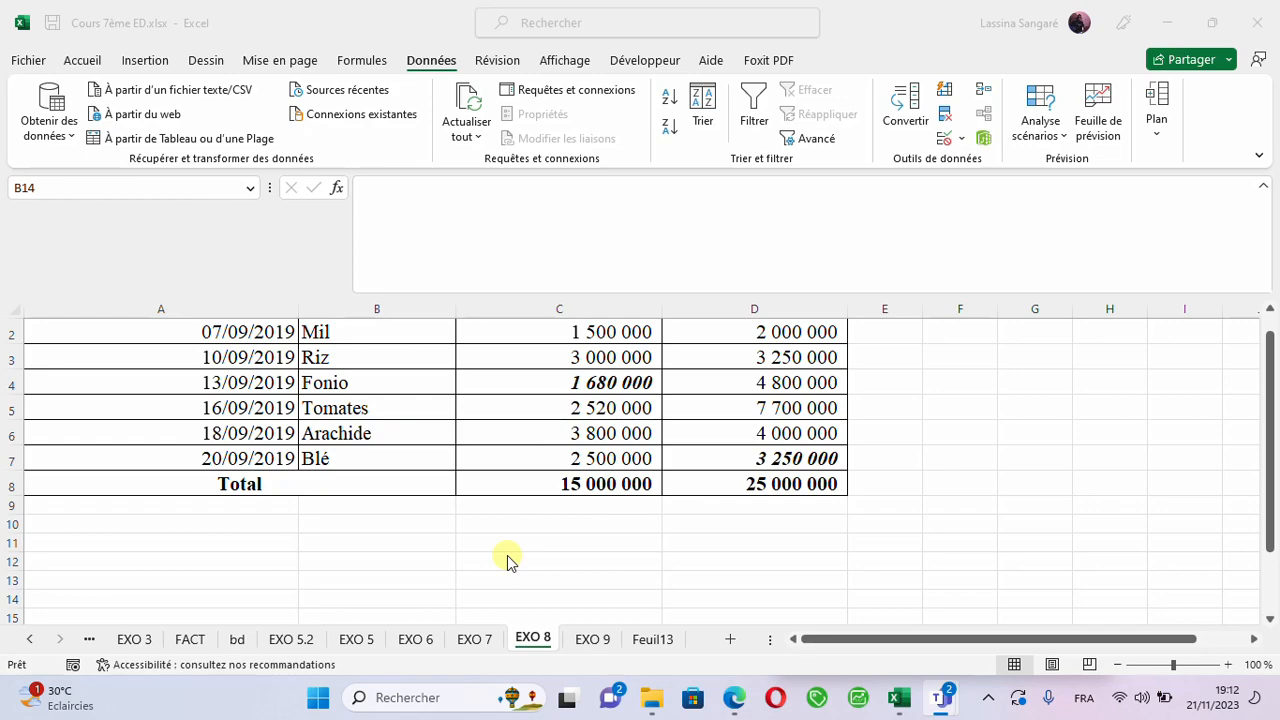
pyautogui.click(710, 483)
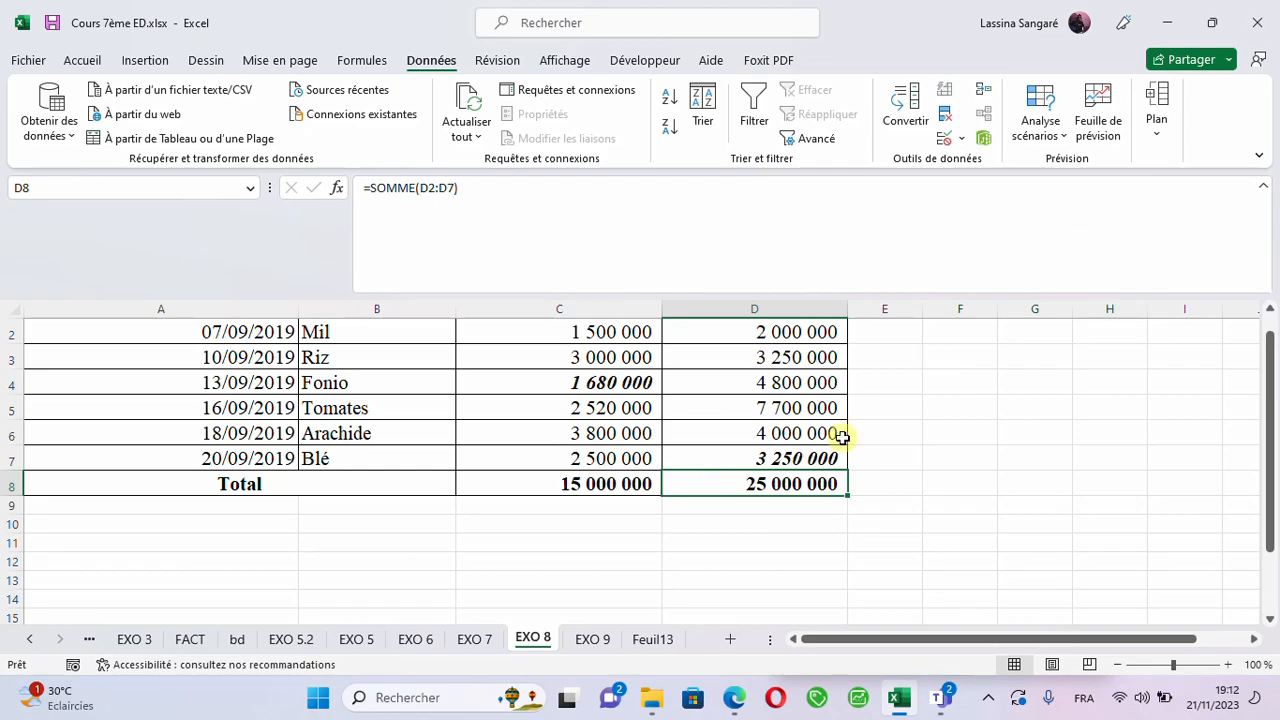
# - Set the Tomates sale price in D5 to 2700000
pyautogui.click(705, 414)
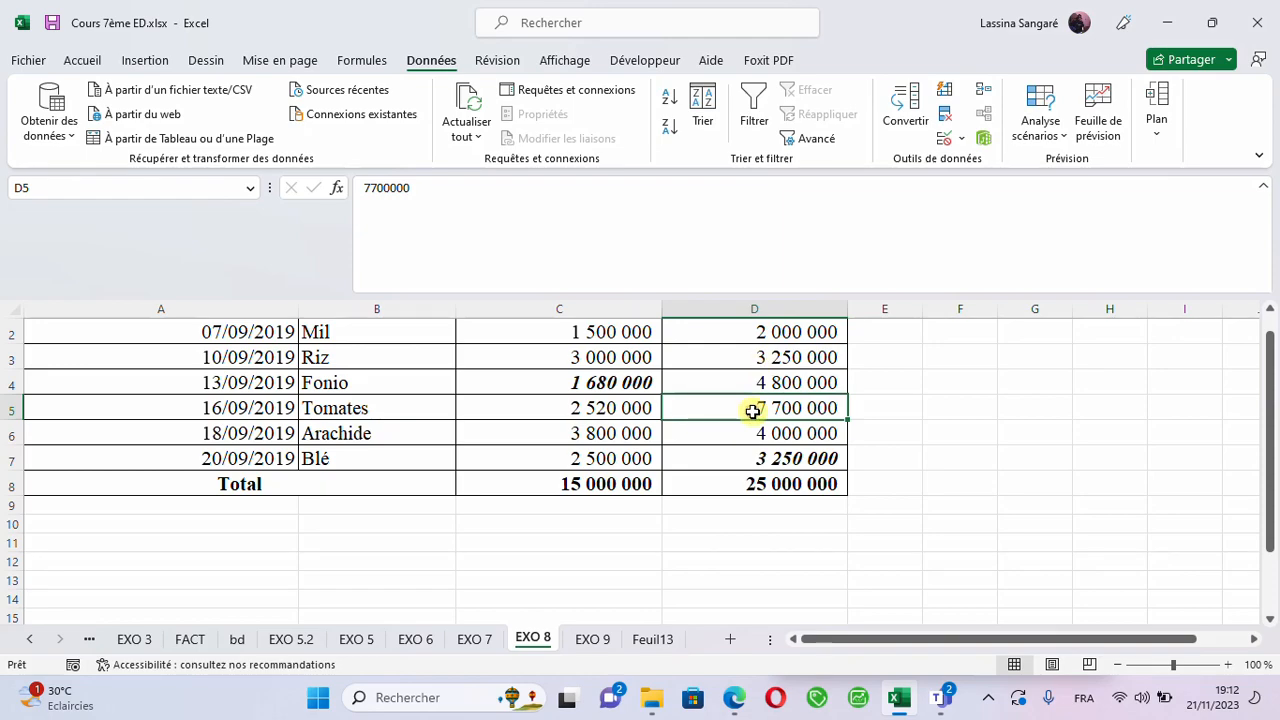
pyautogui.doubleClick(752, 411)
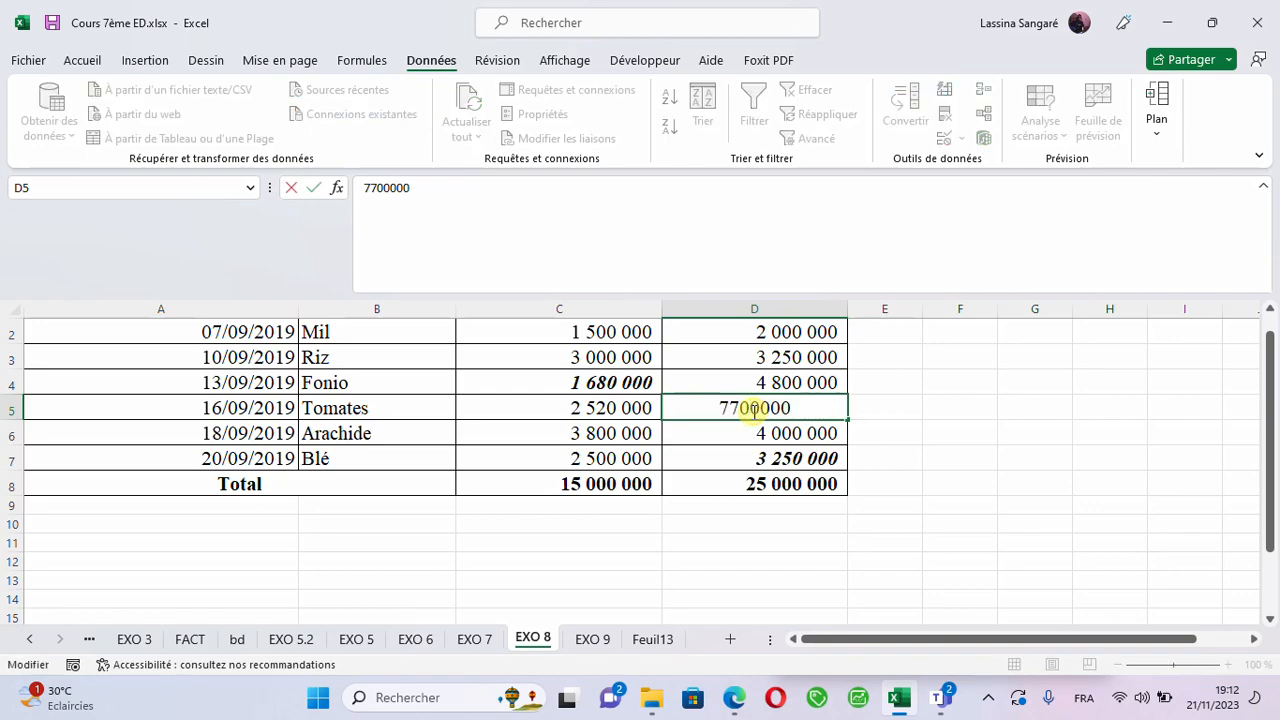
pyautogui.press('Delete')
pyautogui.write('2')
pyautogui.click(728, 539)
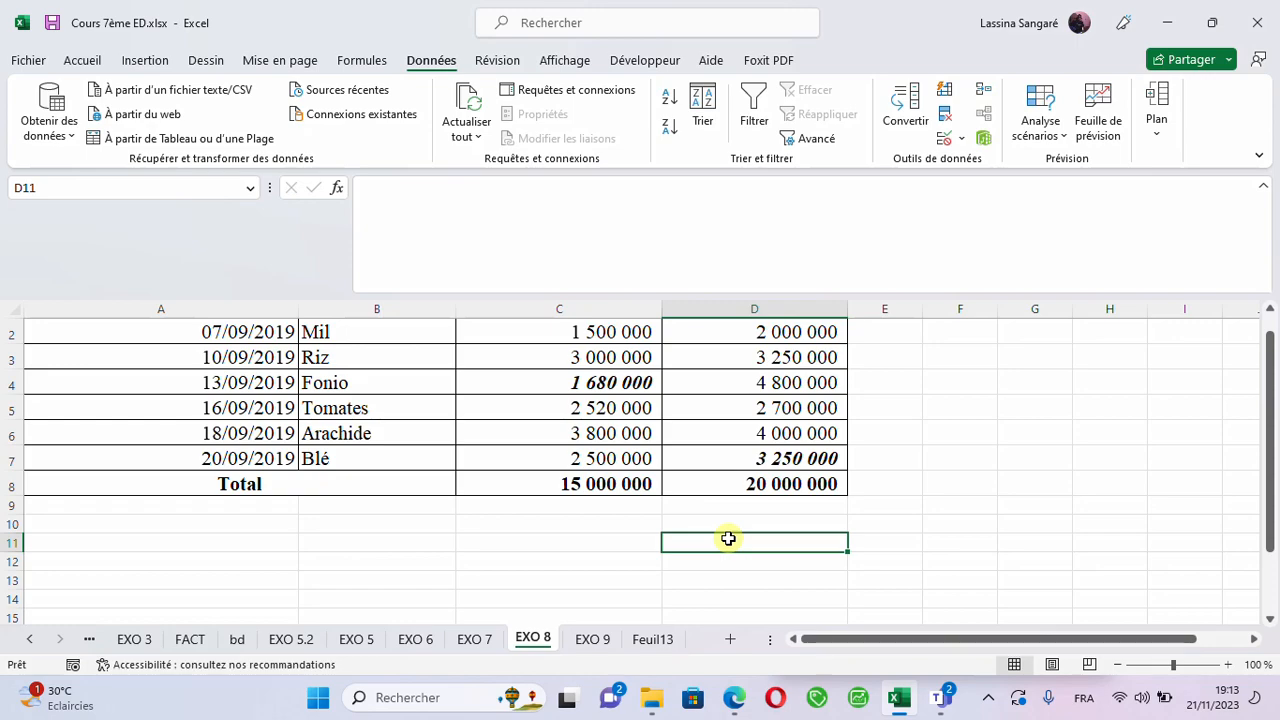
# - Open Goal Seek for the purchase price total in C8 and set the target value to 15000000
pyautogui.click(597, 490)
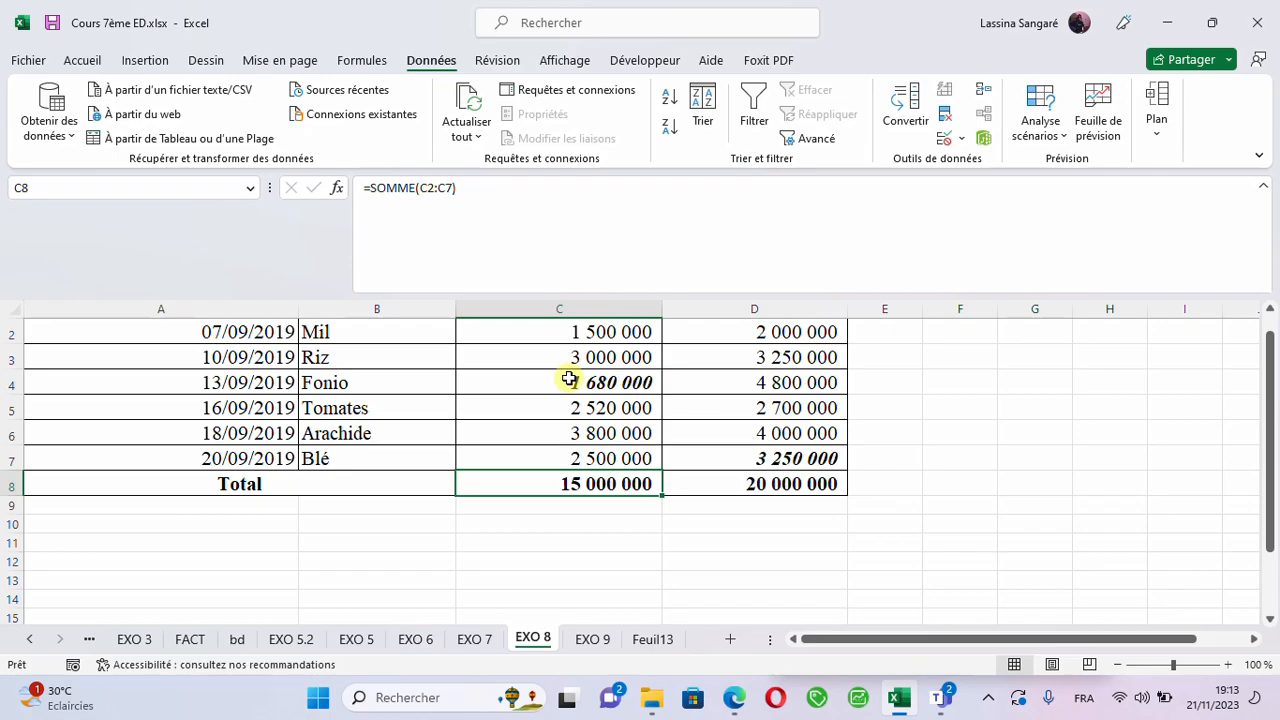
pyautogui.click(1055, 140)
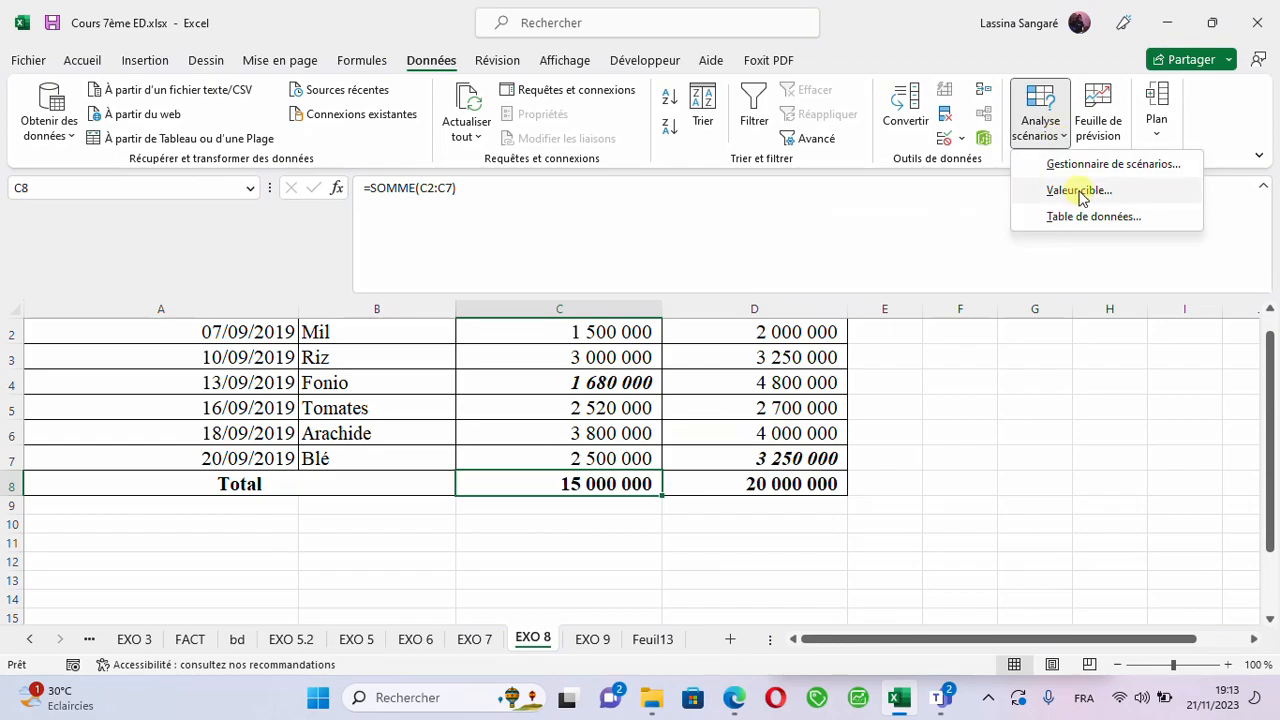
pyautogui.click(1078, 191)
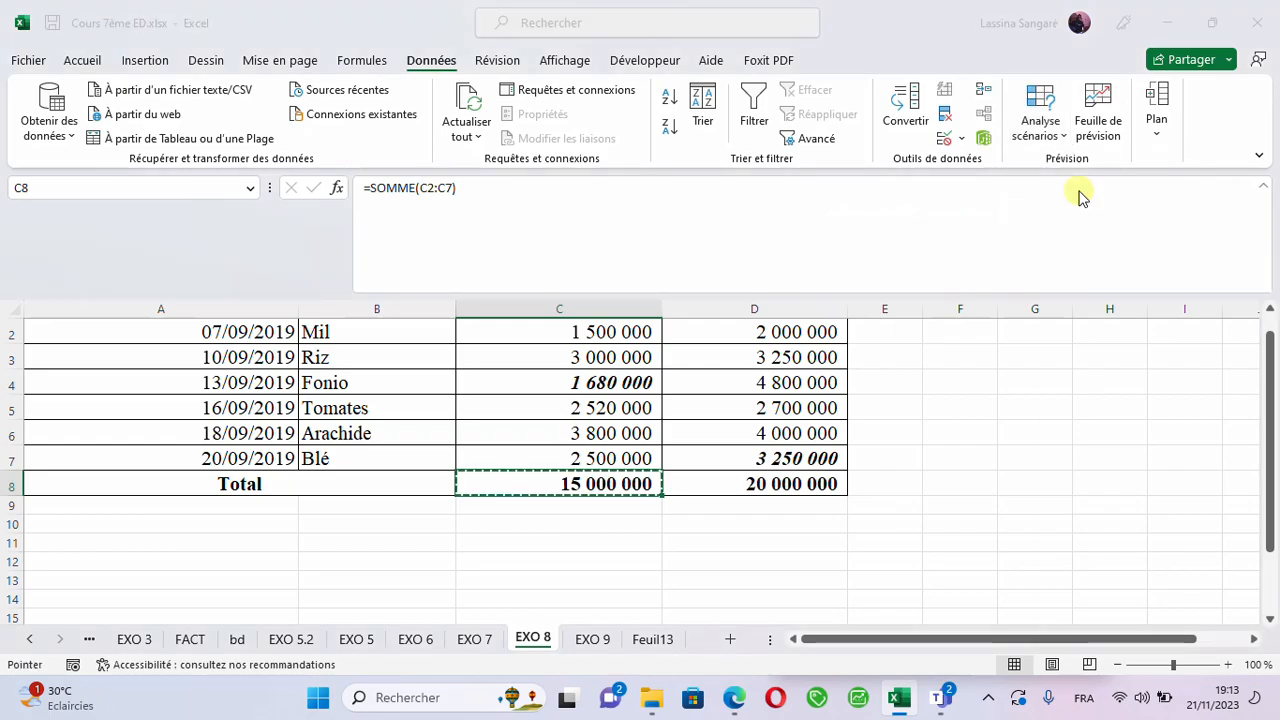
pyautogui.click(407, 232)
pyautogui.click(408, 233)
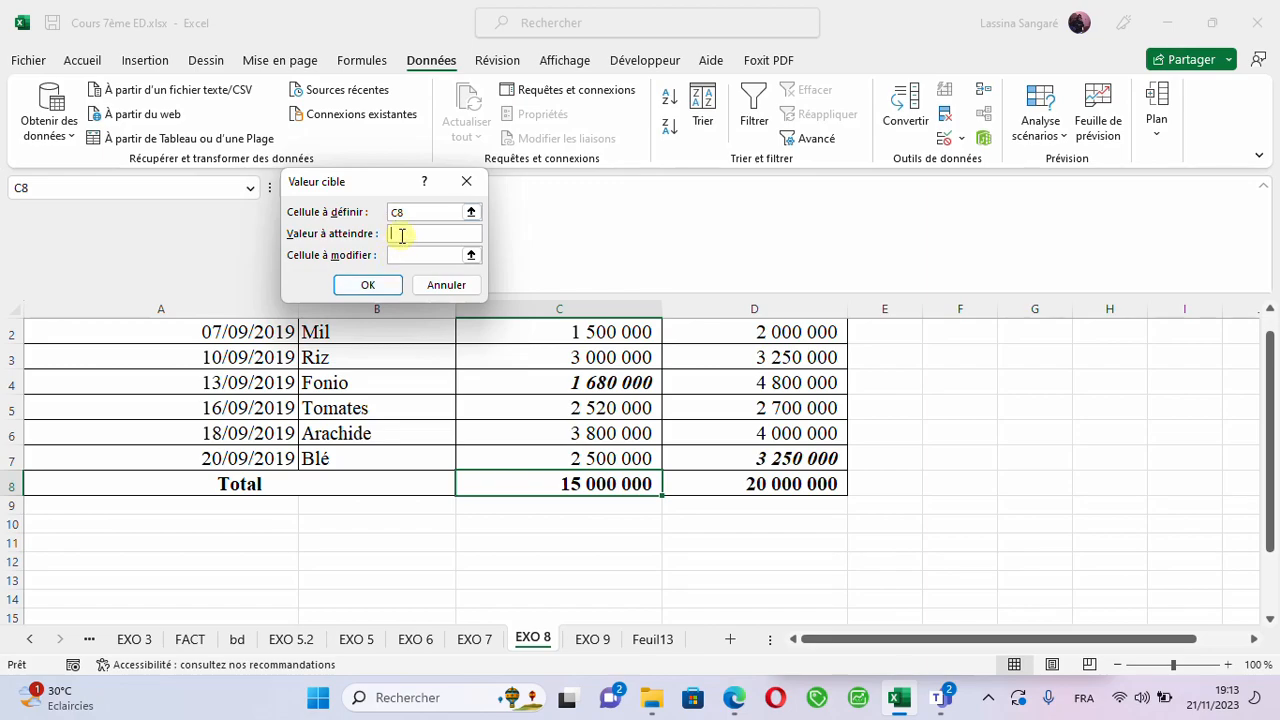
pyautogui.write('1500000')
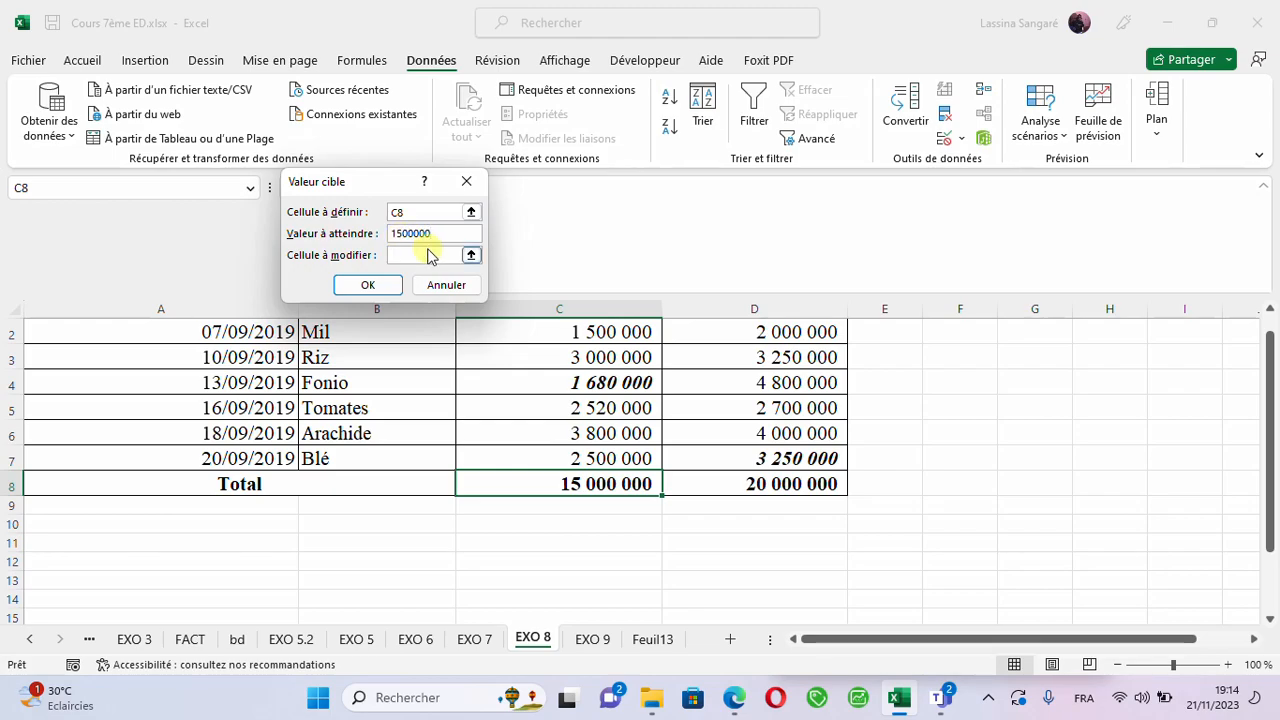
pyautogui.write('0')
# - Choose the Fonio purchase price in C4 as the changing cell, run Goal Seek and keep the solution
pyautogui.click(410, 256)
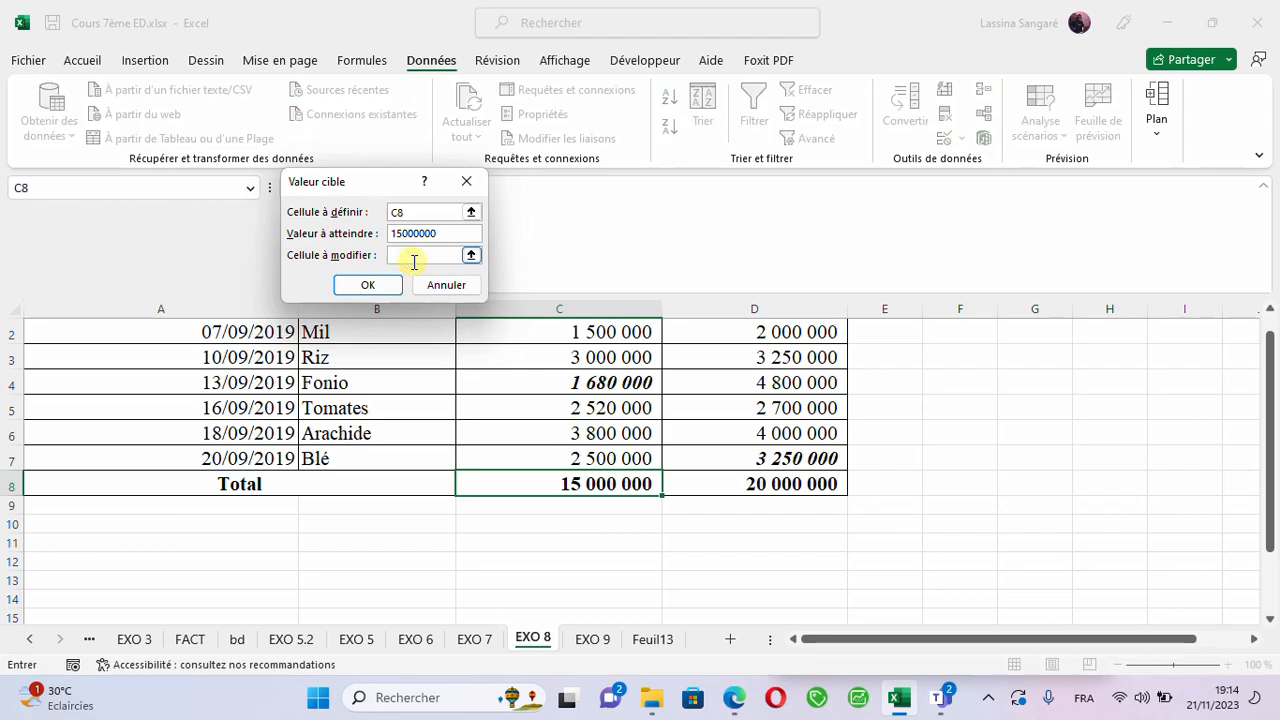
pyautogui.click(561, 385)
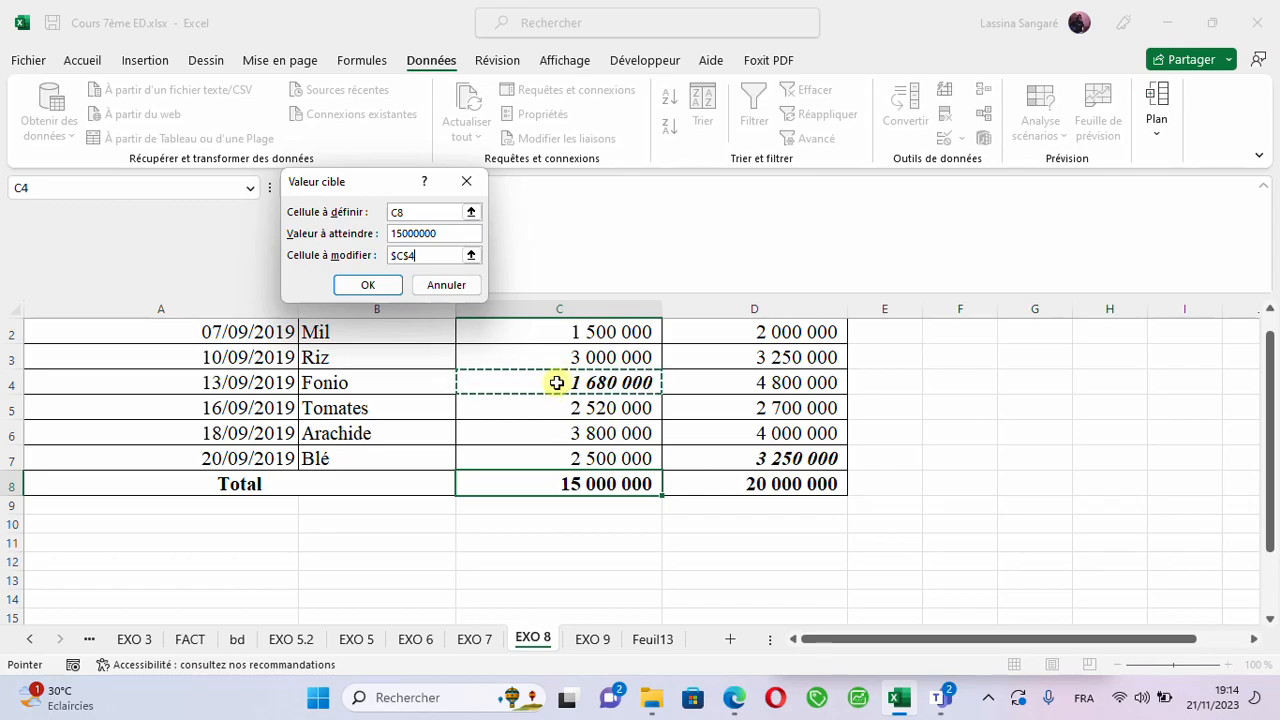
pyautogui.click(367, 287)
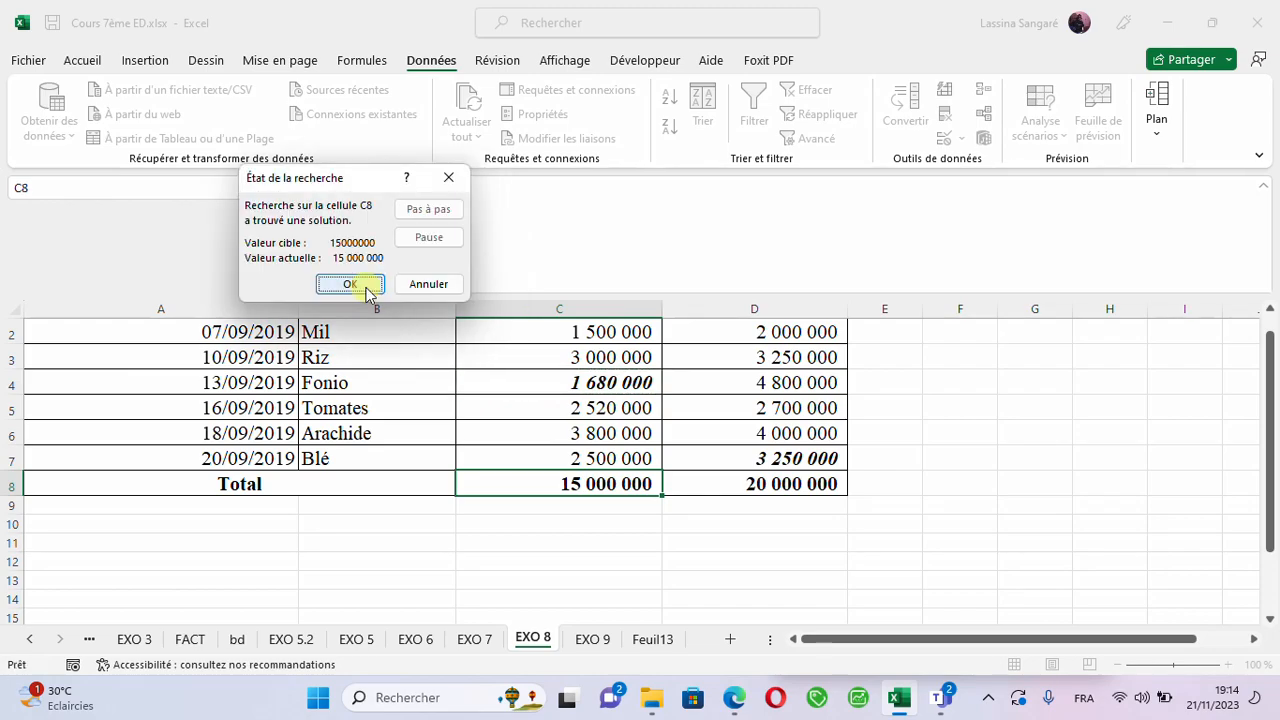
pyautogui.click(367, 286)
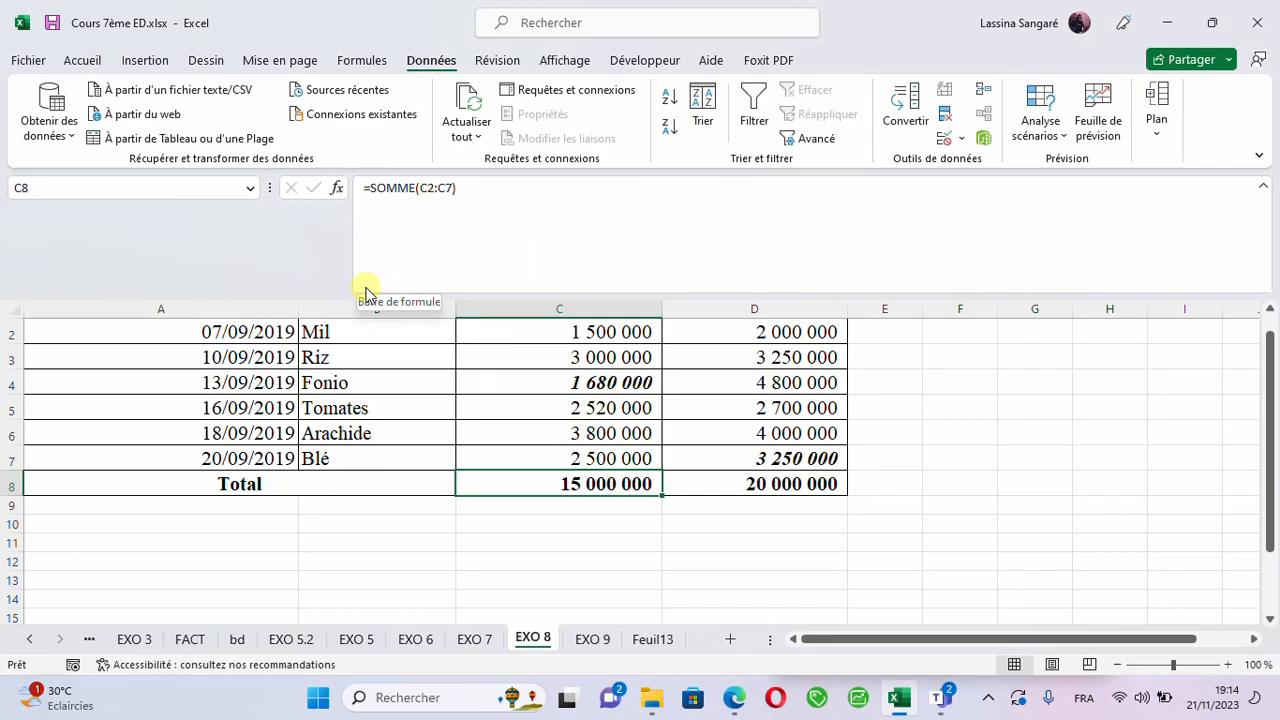
# - Switch to the EXO 9 sheet with the projects and their expiration dates
pyautogui.click(757, 485)
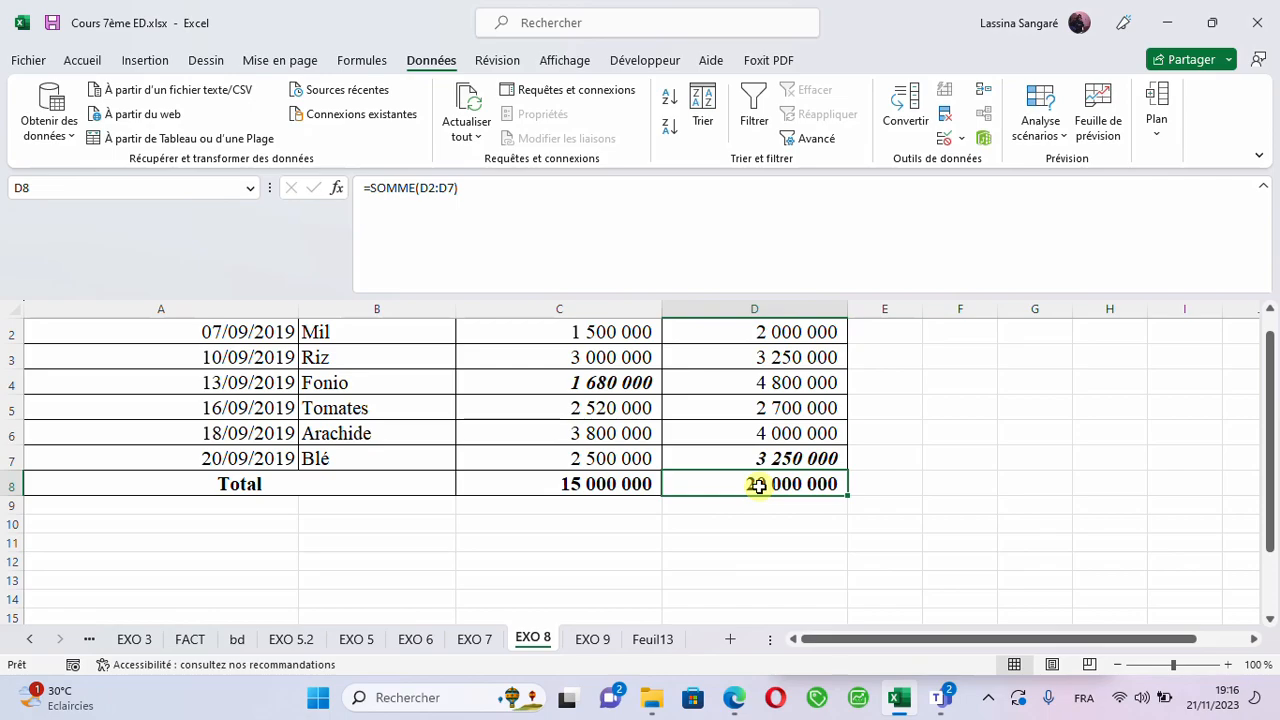
pyautogui.click(586, 645)
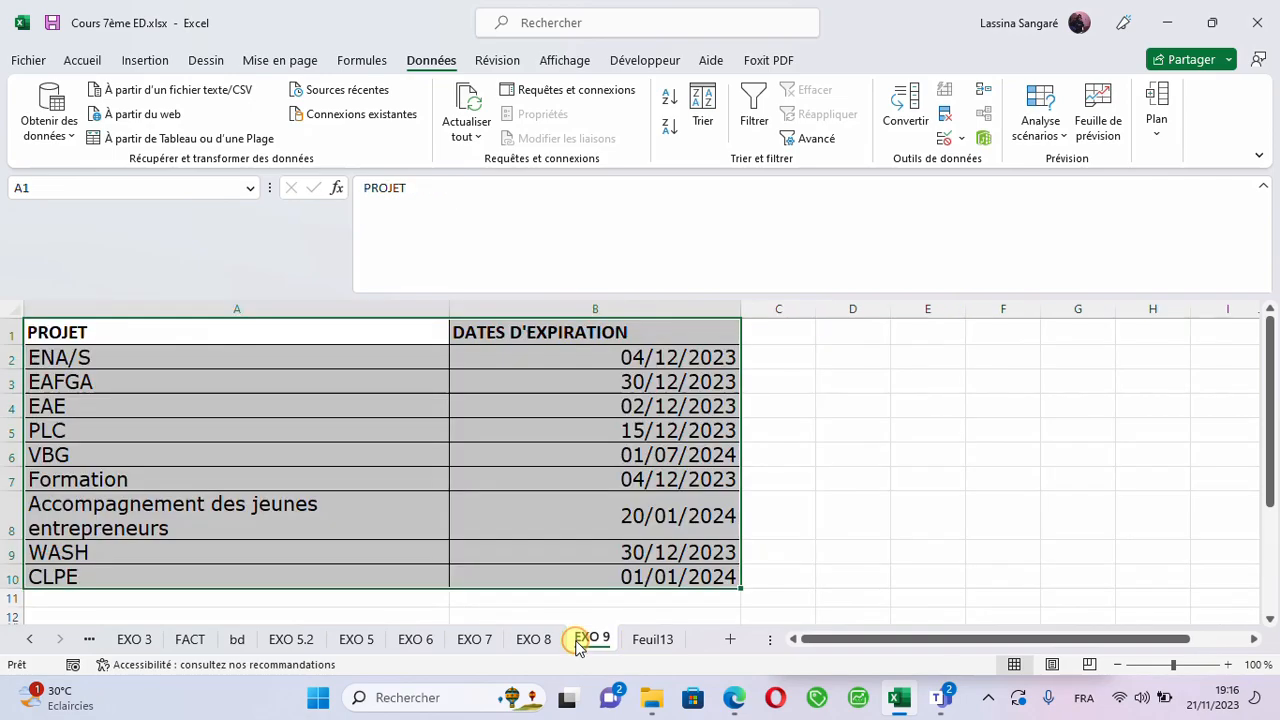
# - Select the expiration dates in B2:B10 and open a conditional formatting highlight rule of the Entre type
pyautogui.click(221, 470)
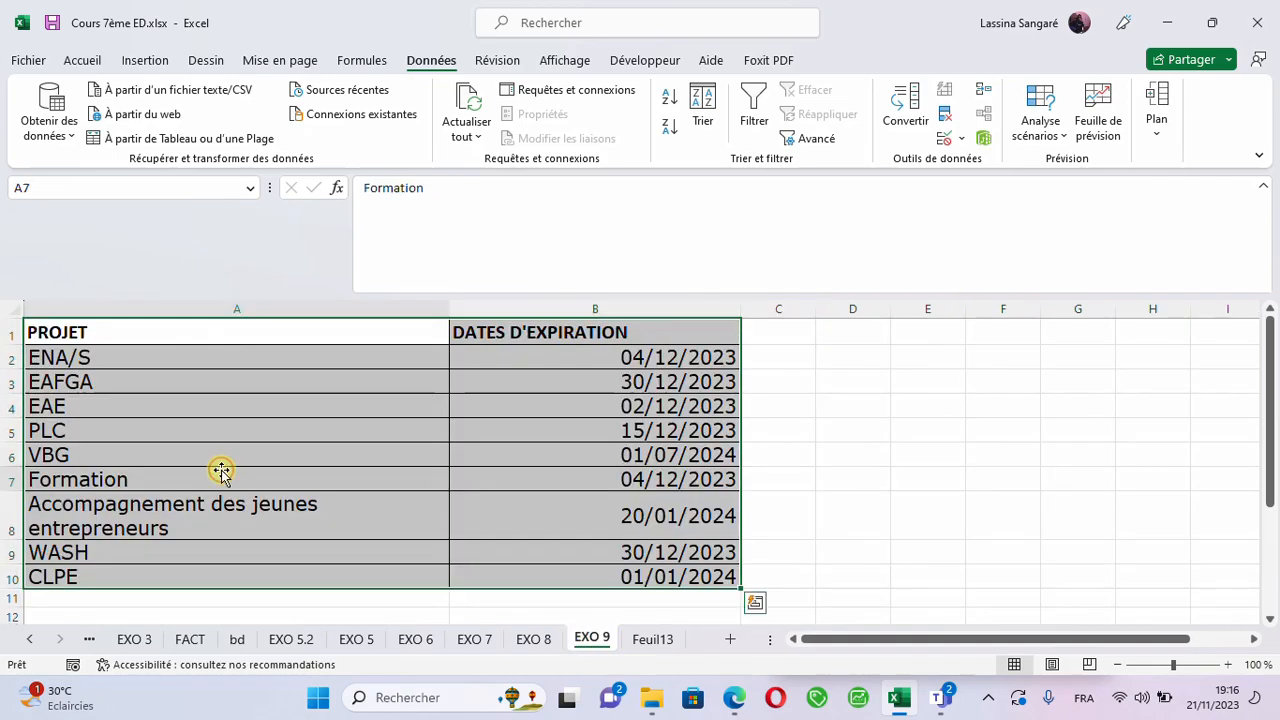
pyautogui.click(244, 408)
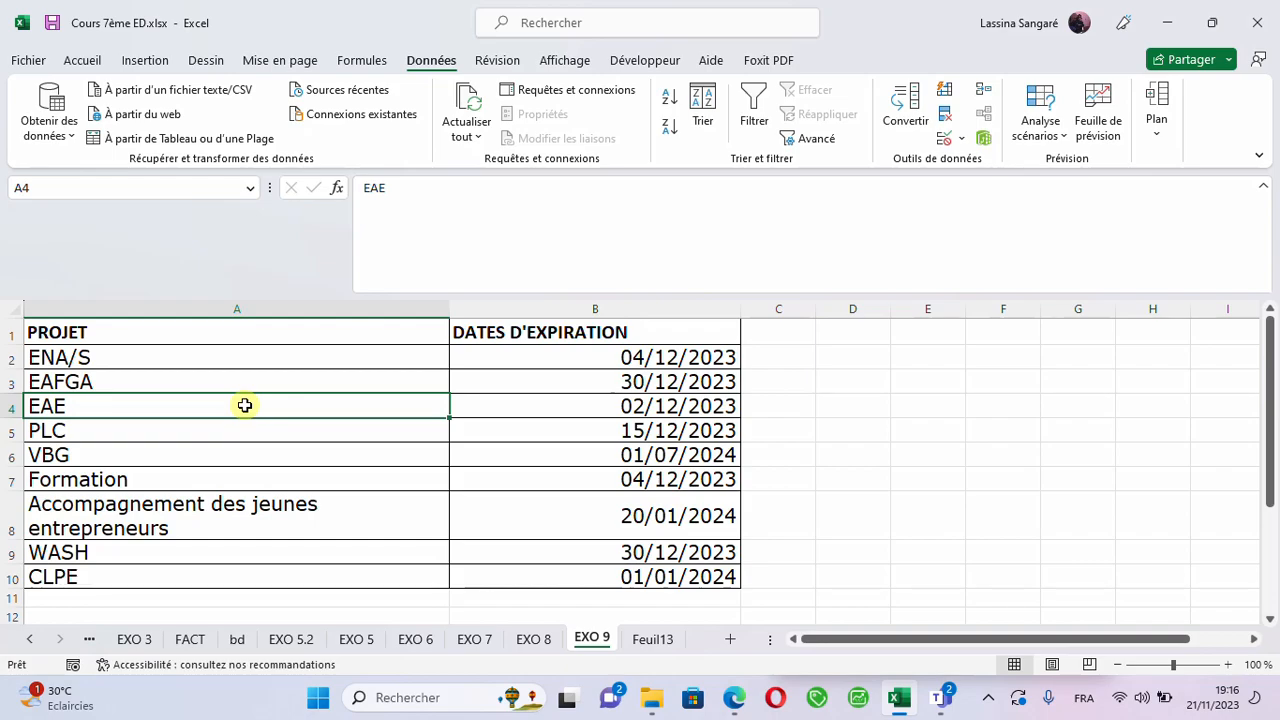
pyautogui.click(478, 357)
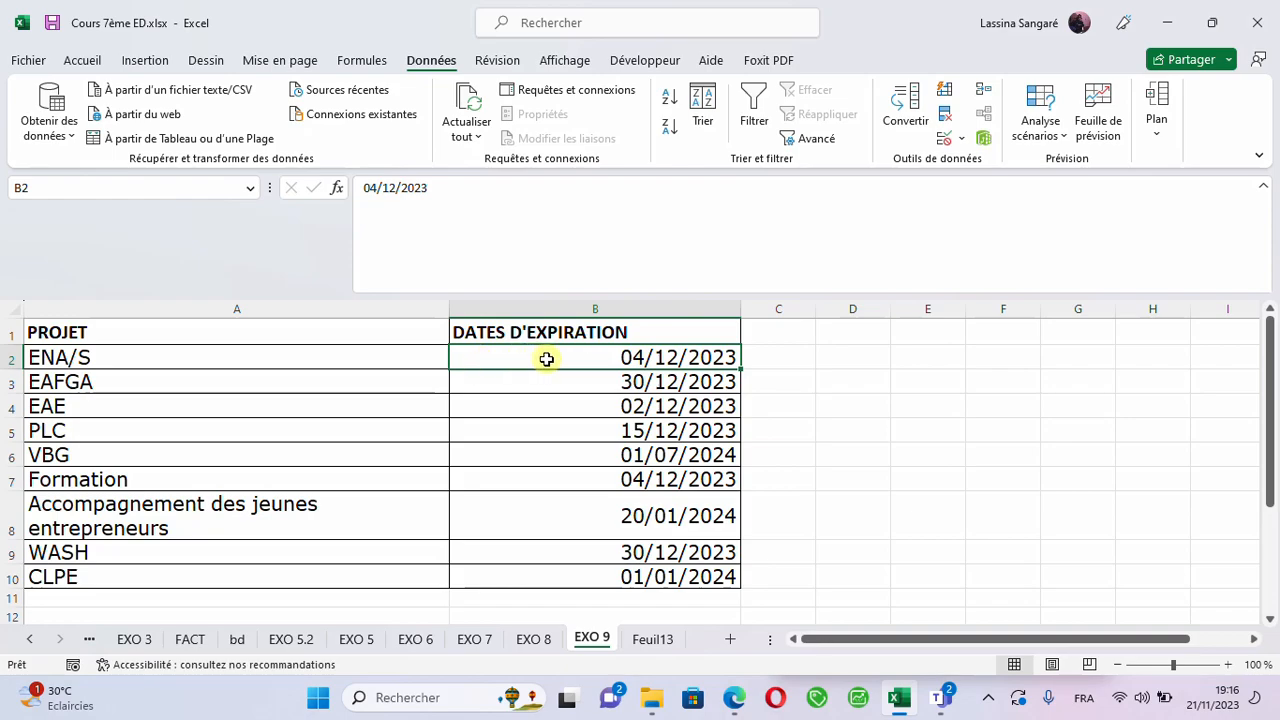
pyautogui.moveTo(545, 360); pyautogui.dragTo(570, 576)
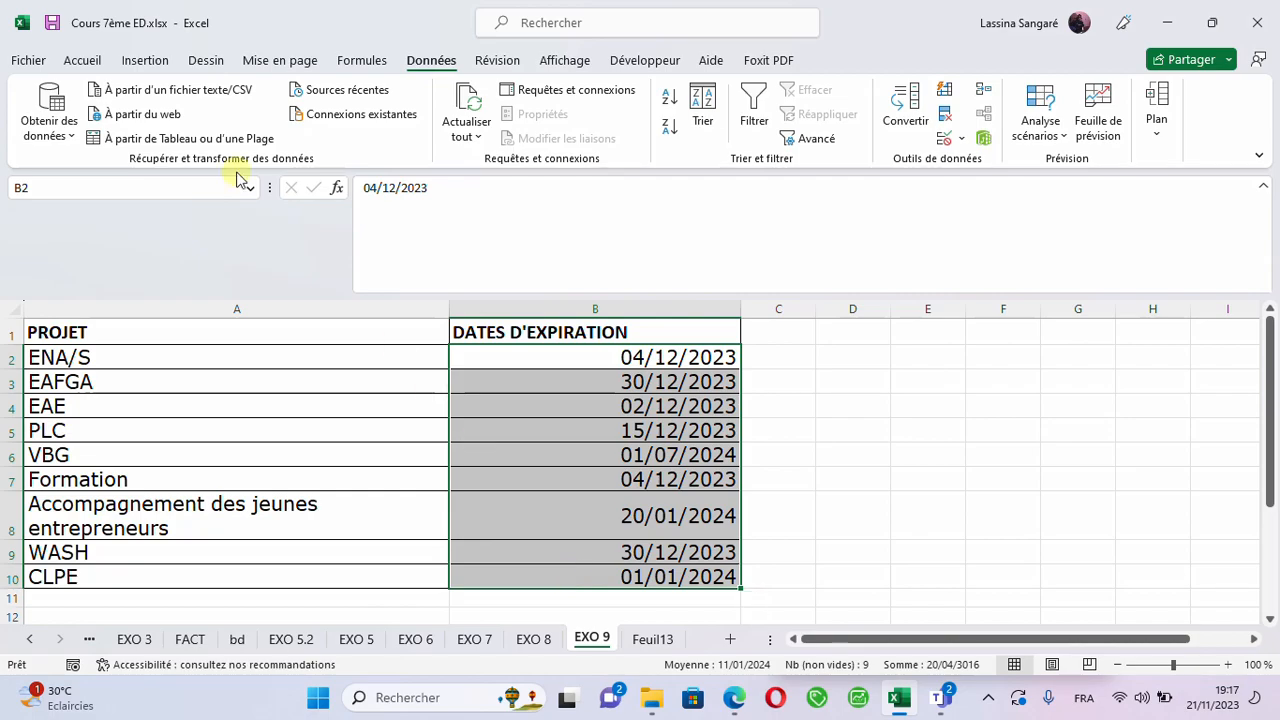
pyautogui.click(85, 62)
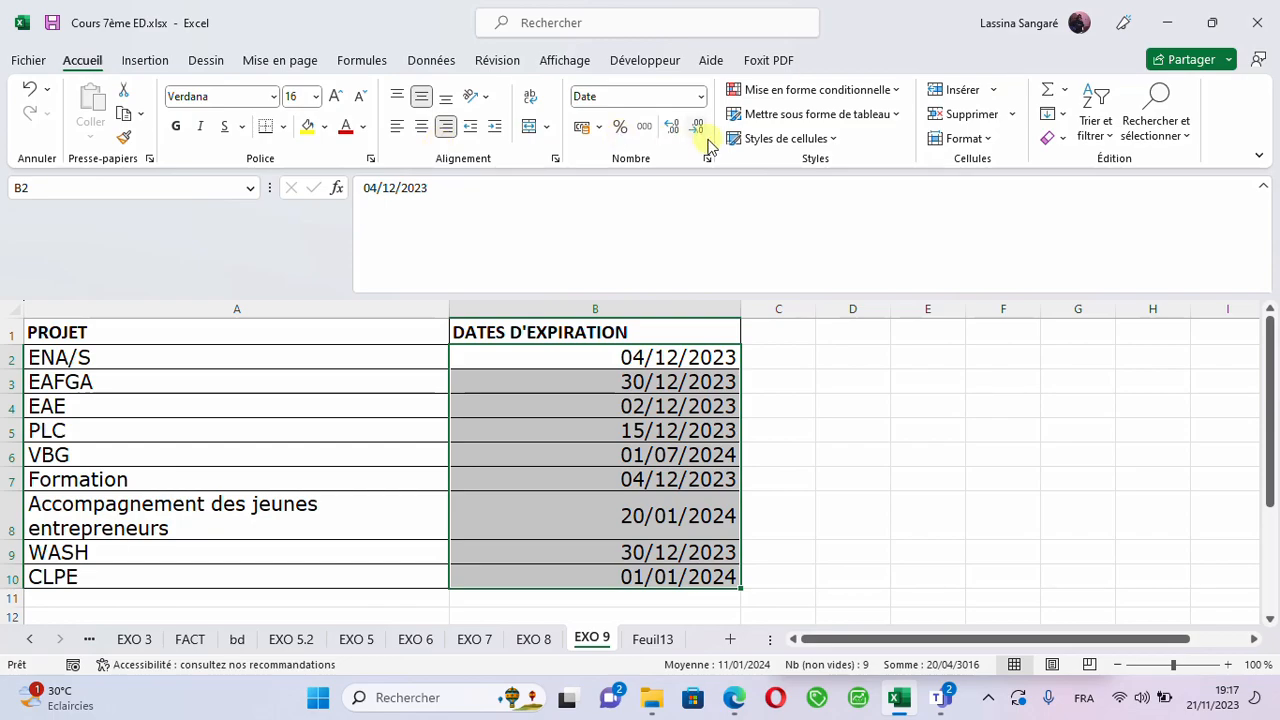
pyautogui.click(898, 95)
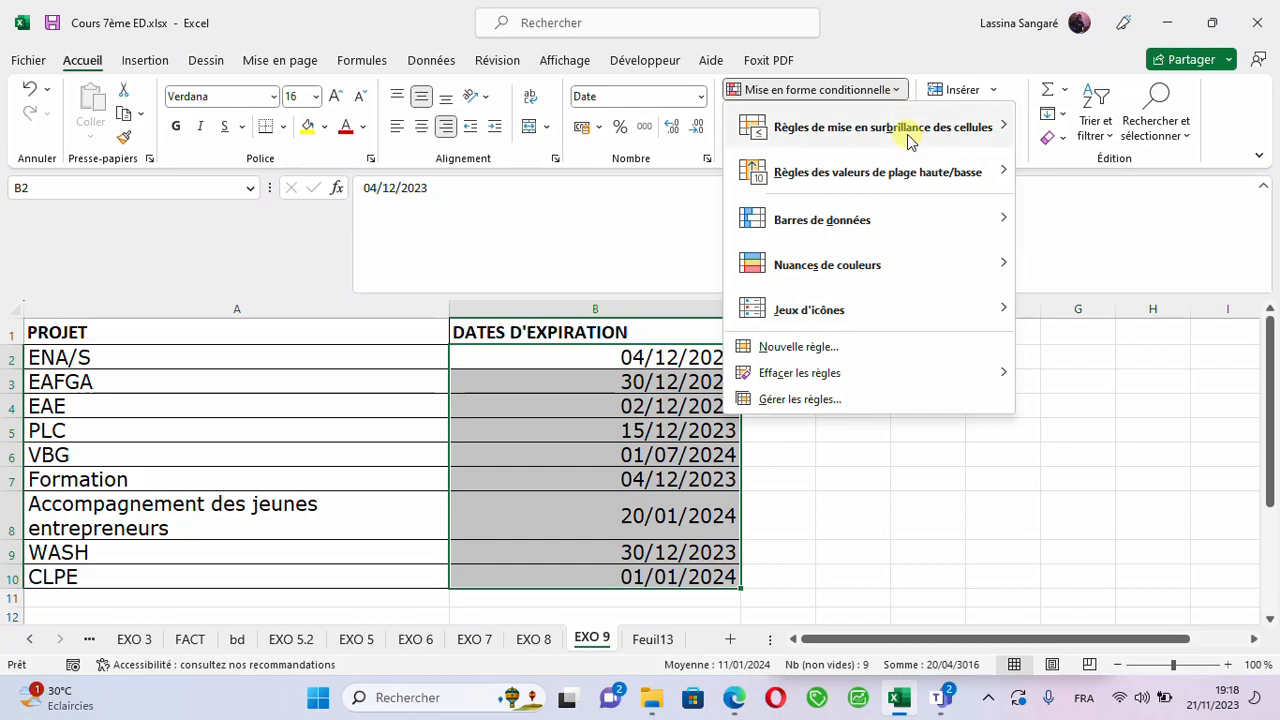
pyautogui.moveTo(908, 136)
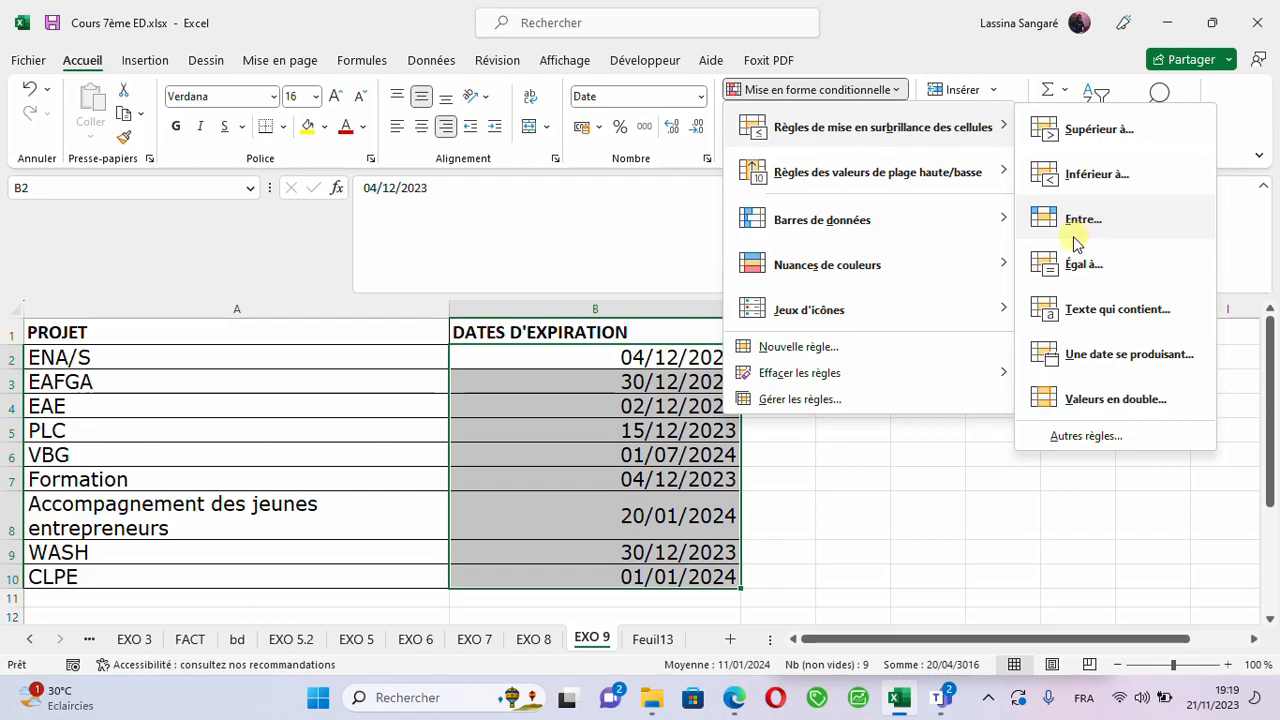
pyautogui.press('Escape')
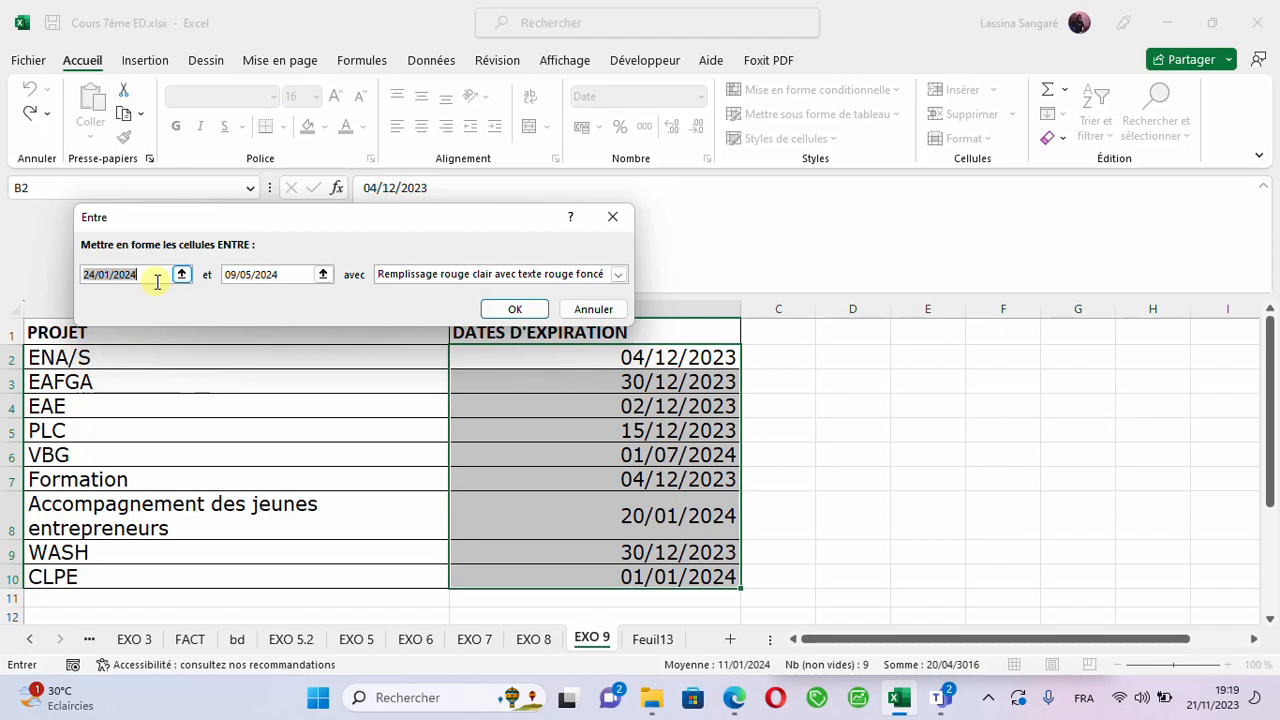
# - Set the lower bound of the Entre rule to =AUJOURDHUI()
pyautogui.write('=A')
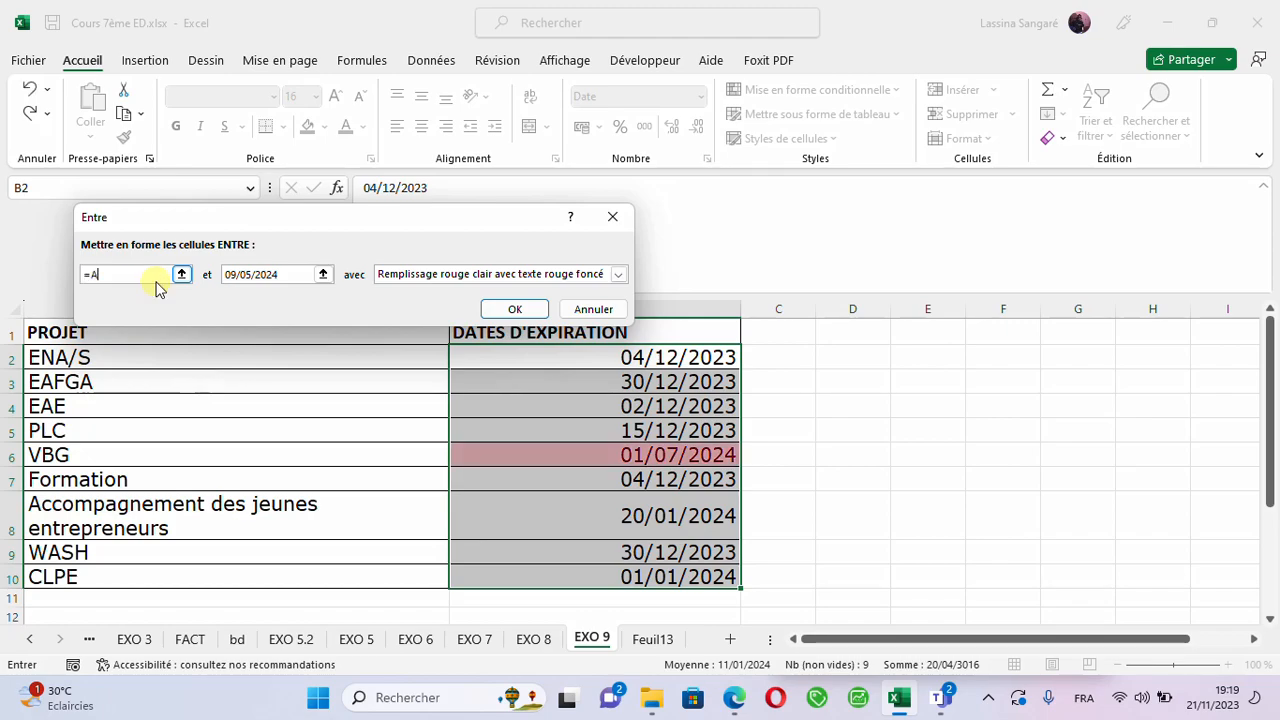
pyautogui.write('UJ')
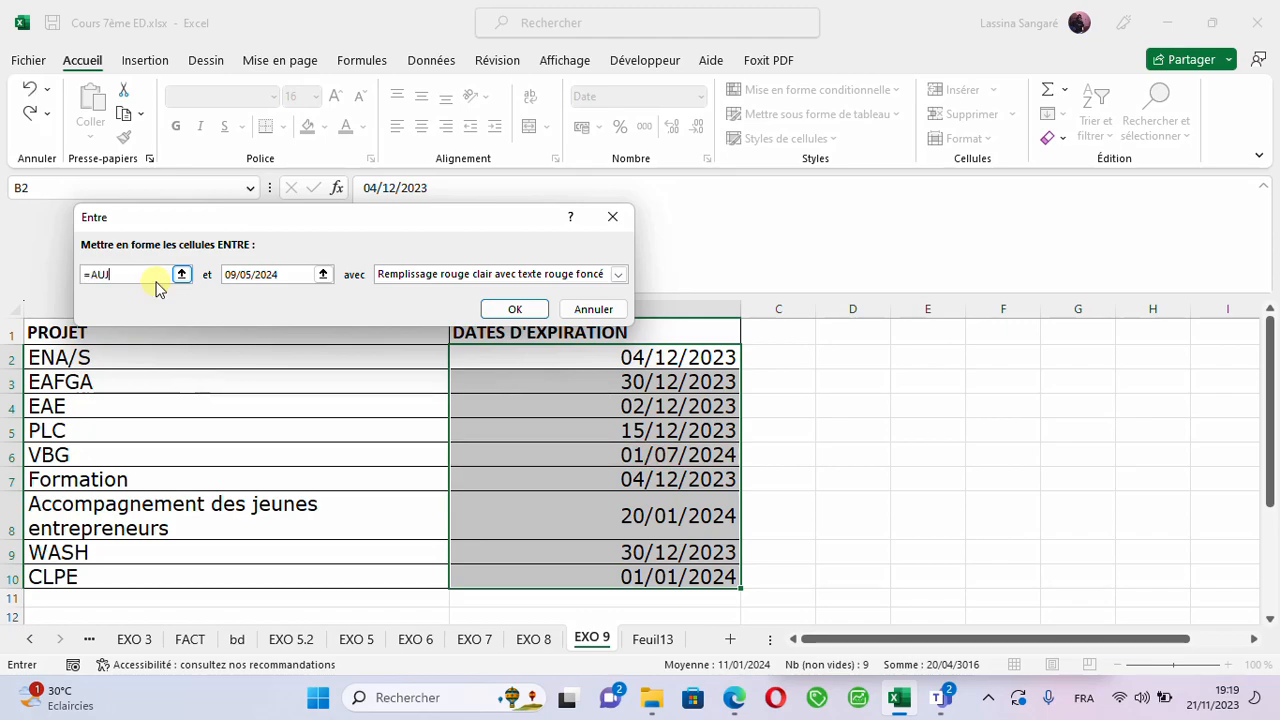
pyautogui.write('OURDHUI')
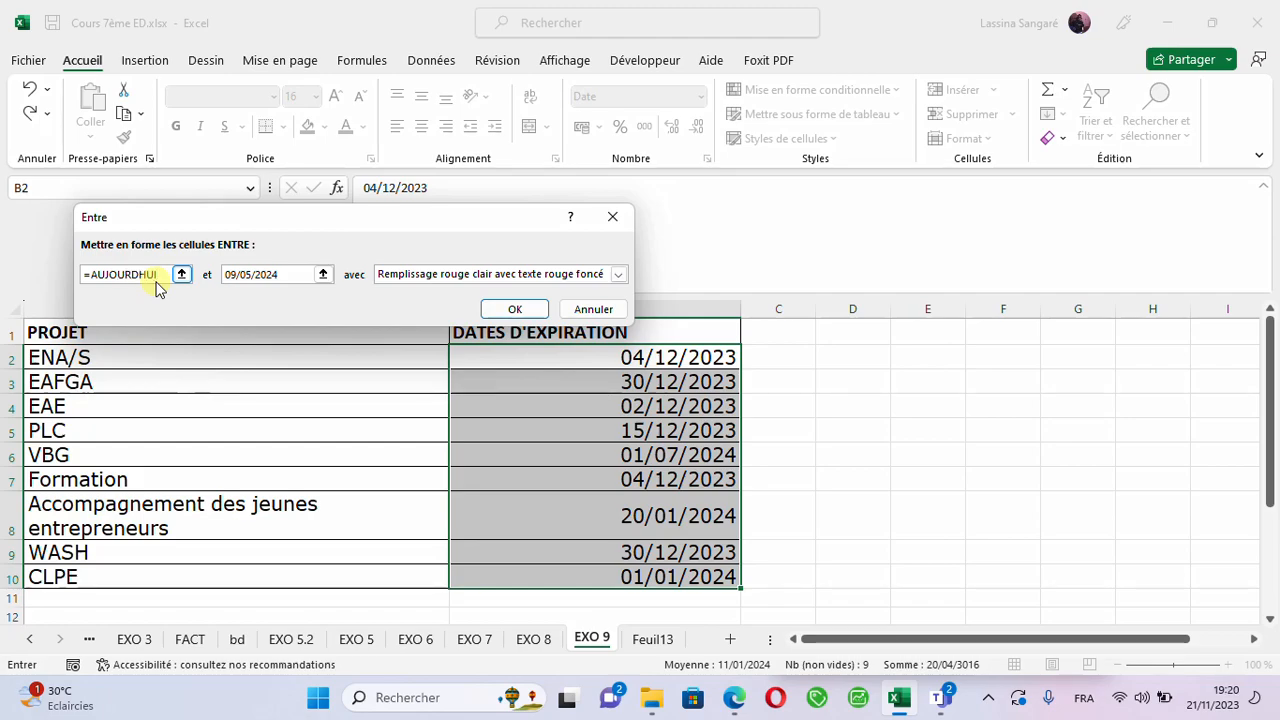
pyautogui.write('(')
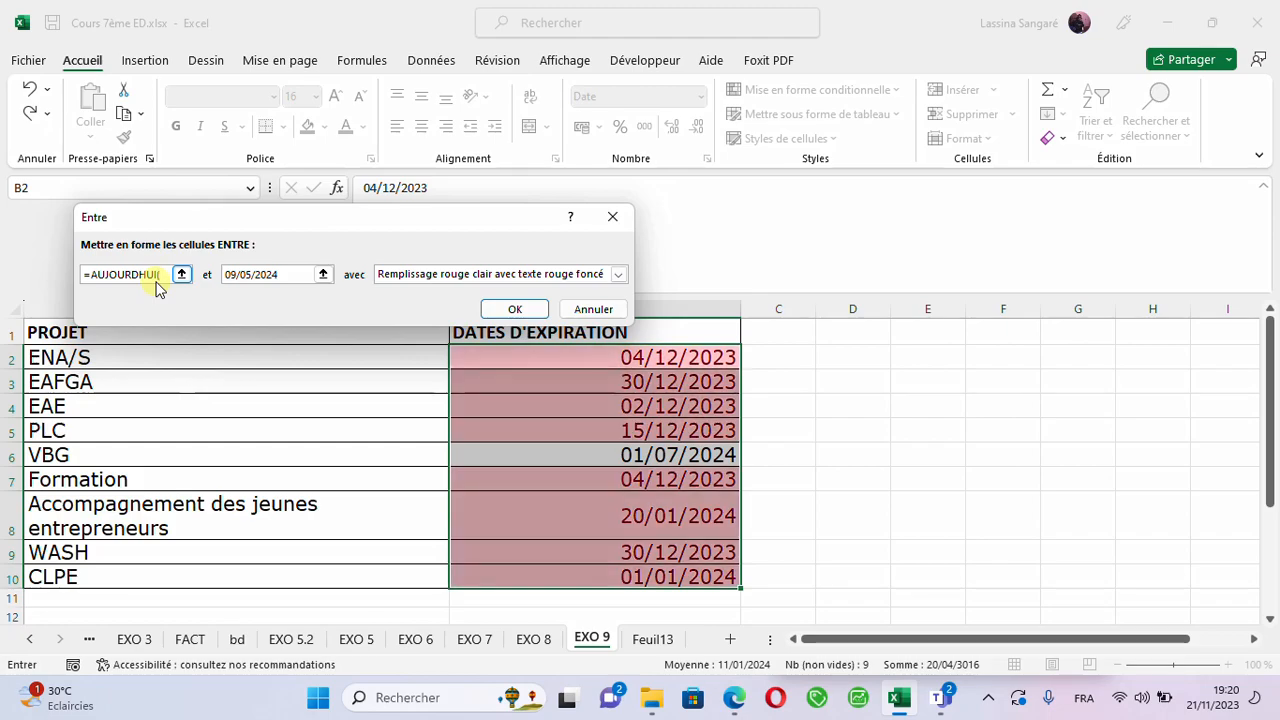
pyautogui.write(')')
# - Copy the lower bound formula into the upper bound and extend it to =AUJOURDHUI()+60
pyautogui.moveTo(163, 274); pyautogui.dragTo(89, 276)
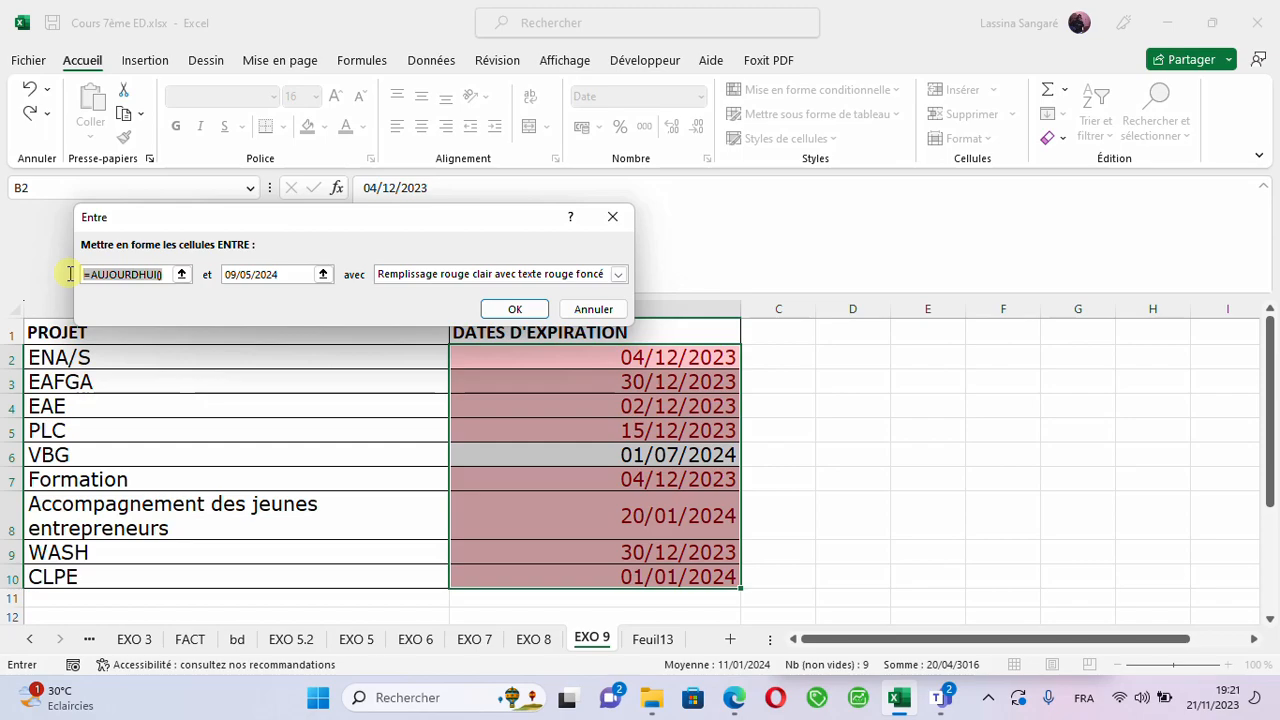
pyautogui.hotkey('ctrl', 'c')
pyautogui.moveTo(289, 277); pyautogui.dragTo(226, 279)
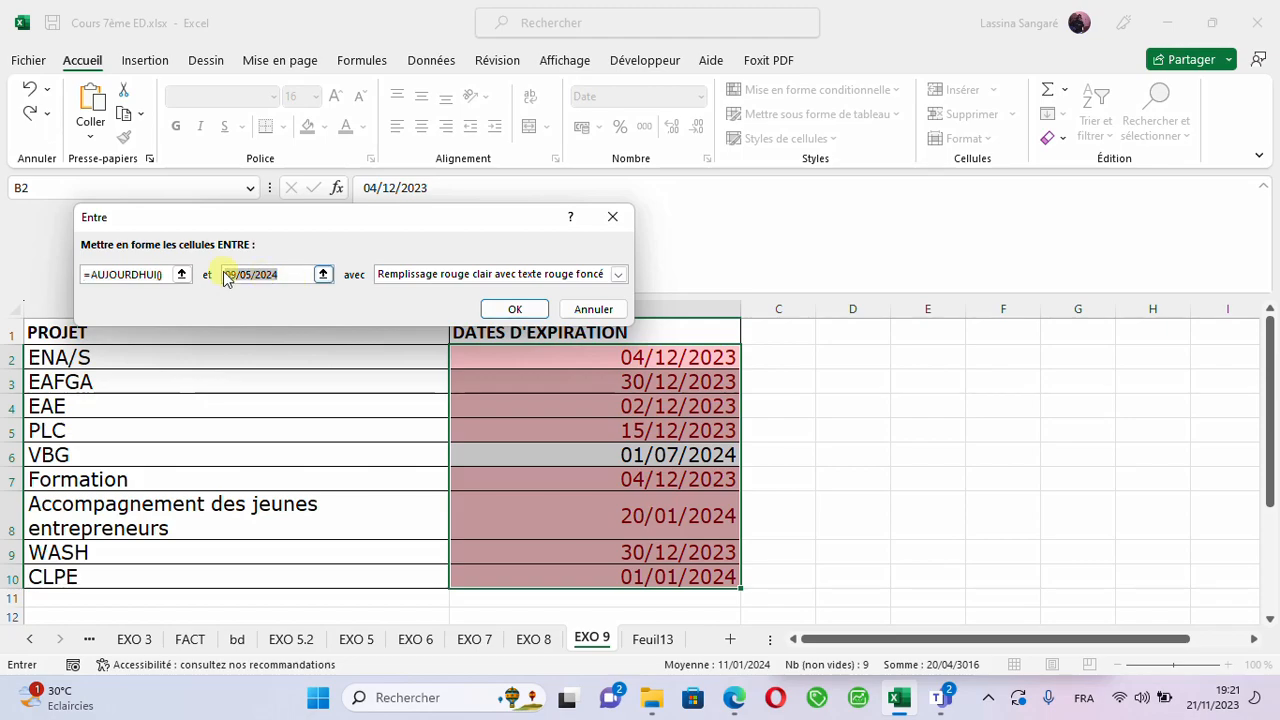
pyautogui.hotkey('ctrl', 'v')
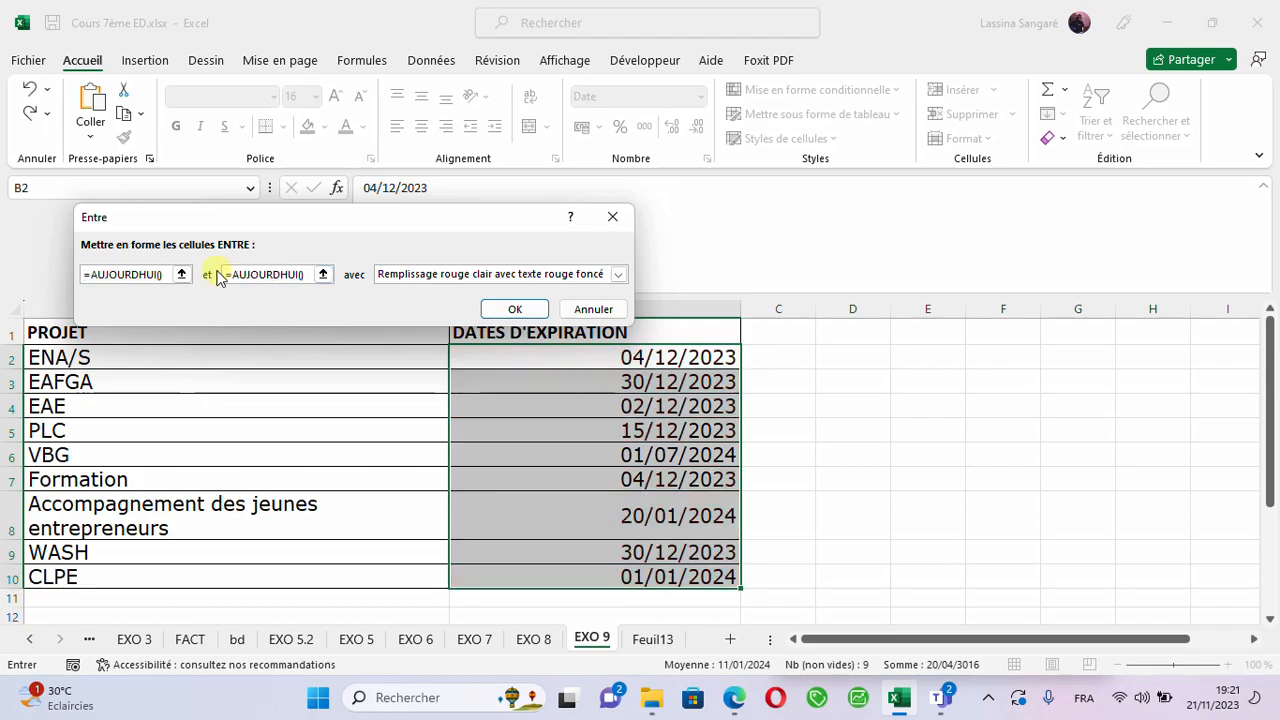
pyautogui.write('+')
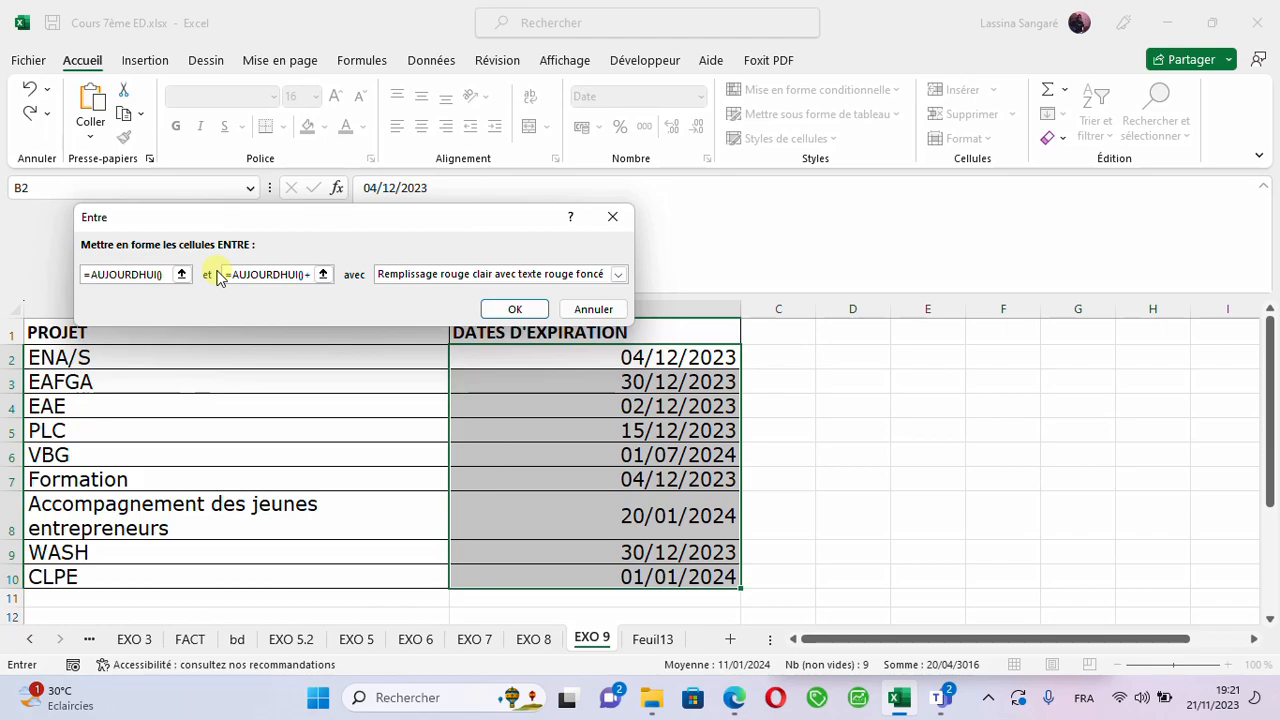
pyautogui.write('60')
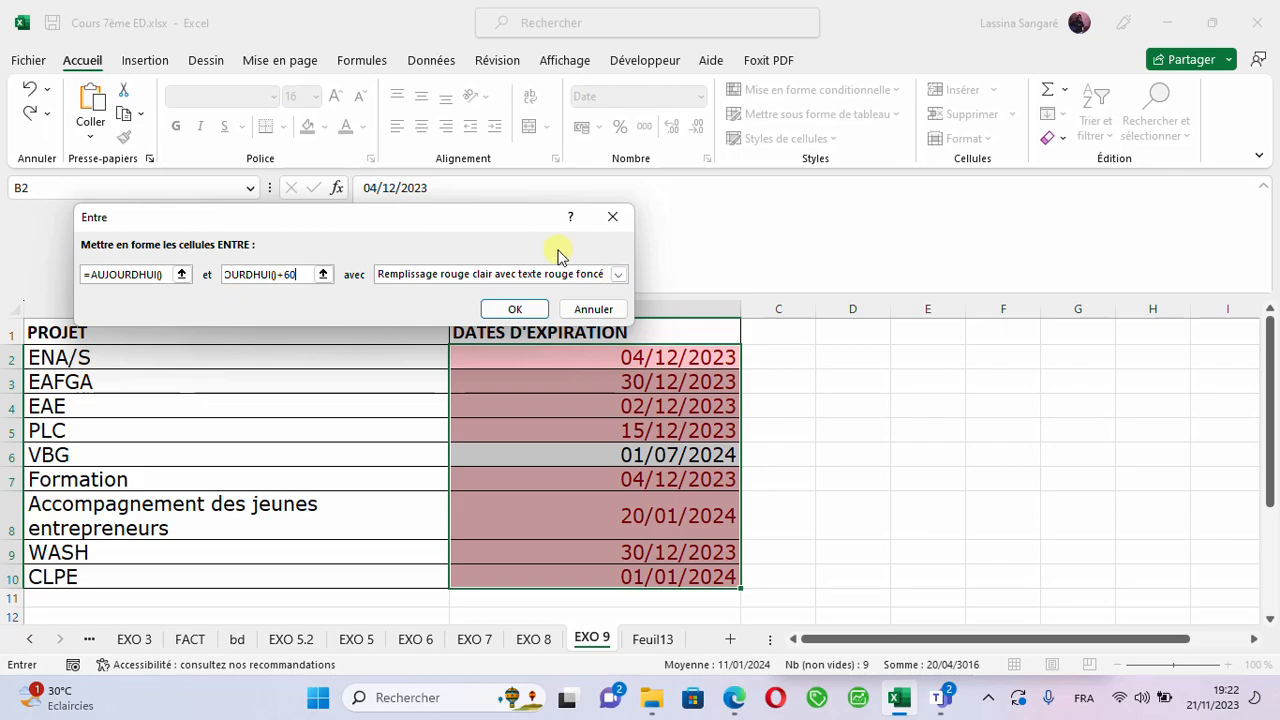
# - Give the rule a custom format with an orange background fill and apply it to the expiration dates
pyautogui.click(617, 276)
pyautogui.click(617, 276)
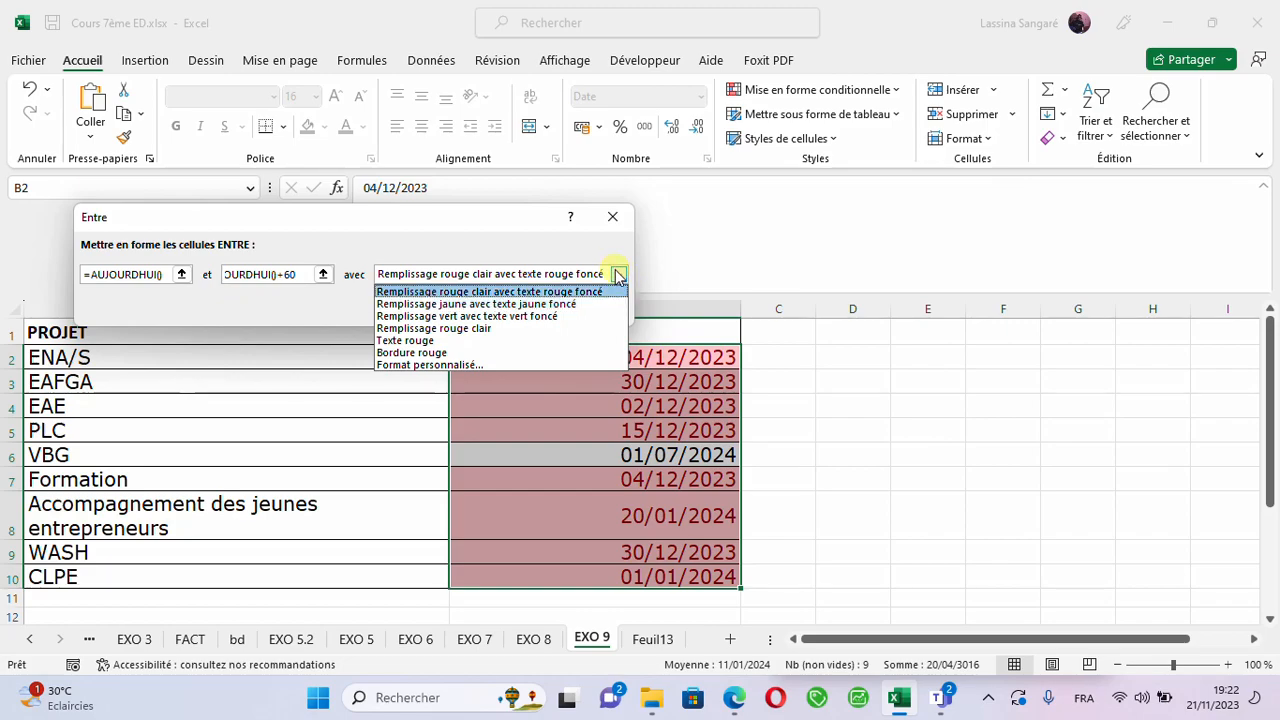
pyautogui.click(440, 365)
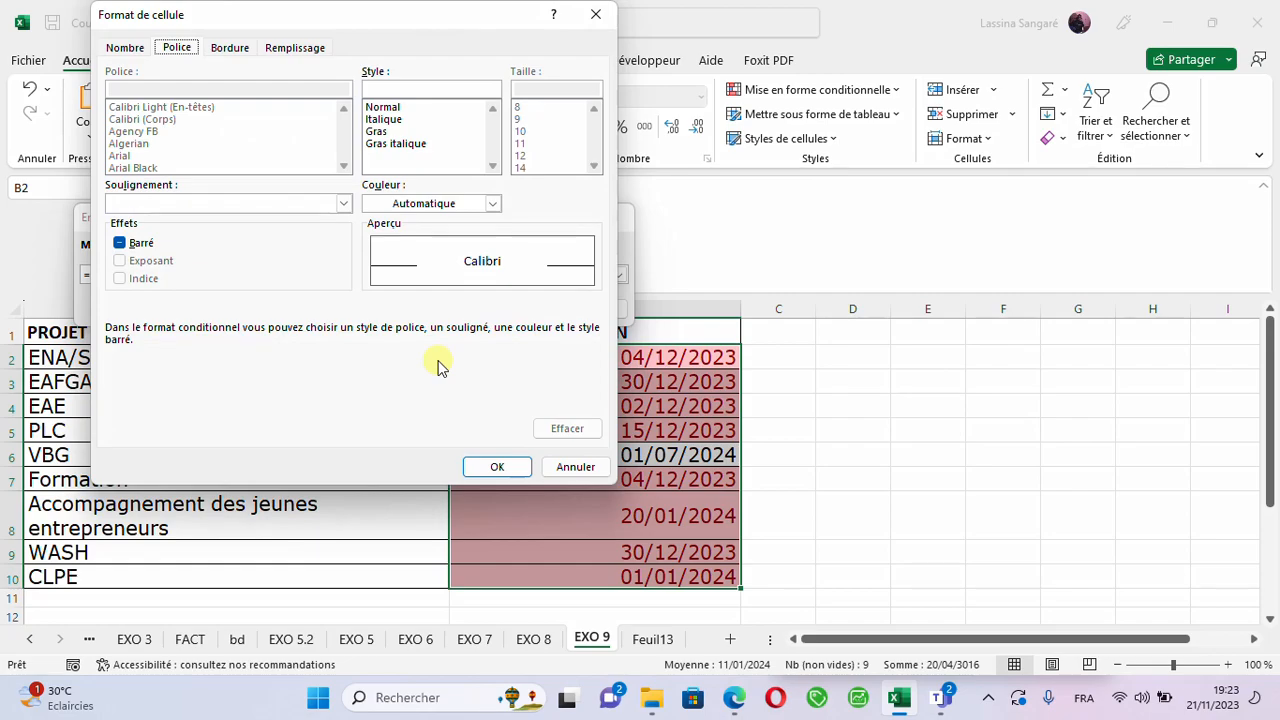
pyautogui.click(294, 50)
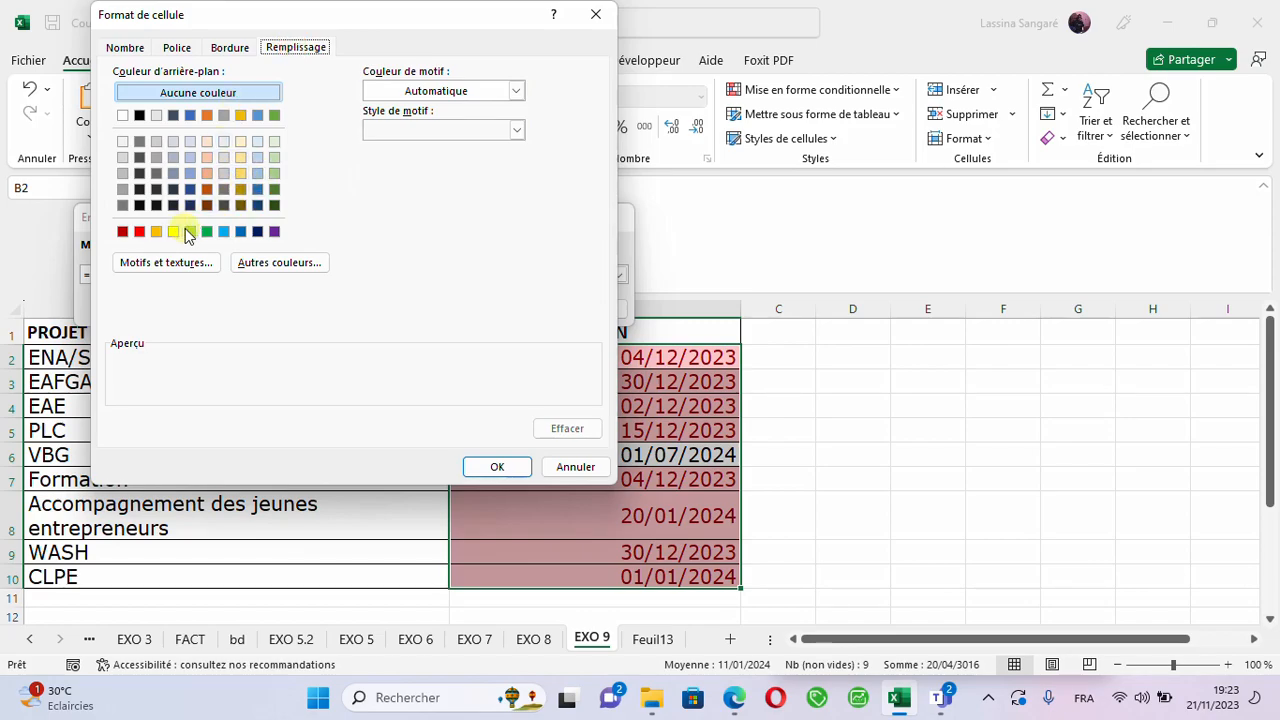
pyautogui.click(240, 232)
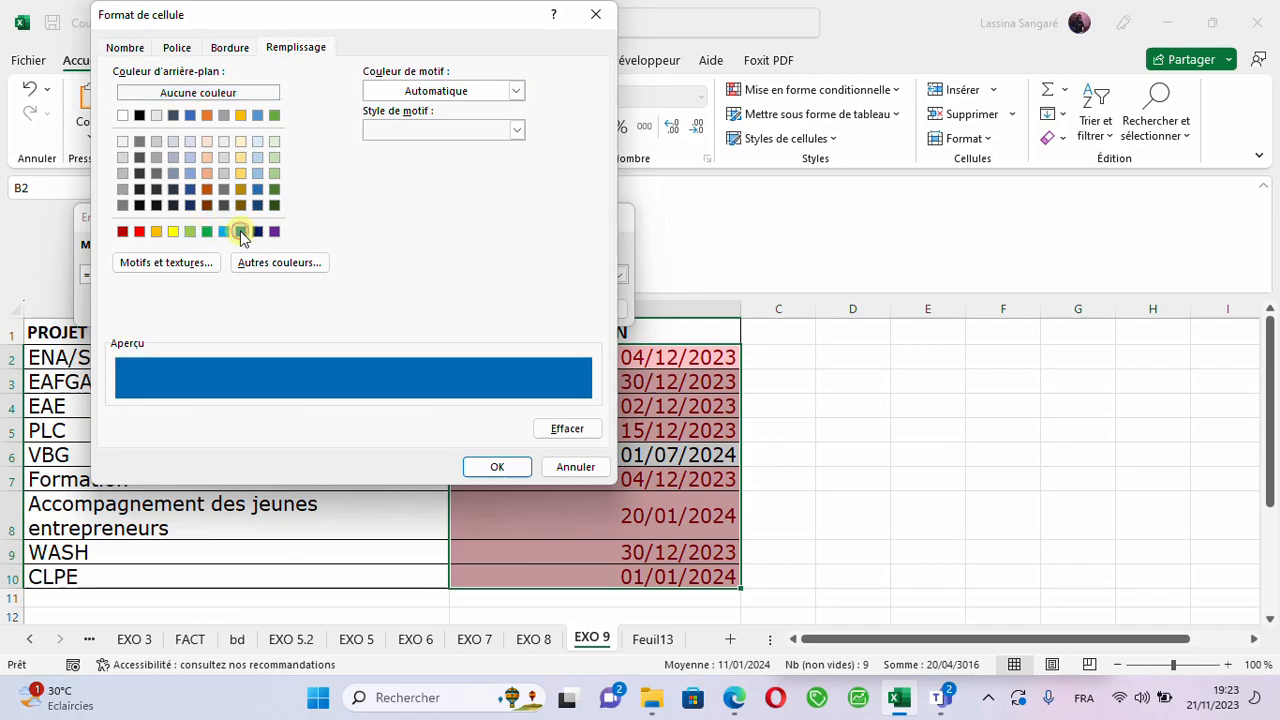
pyautogui.click(123, 232)
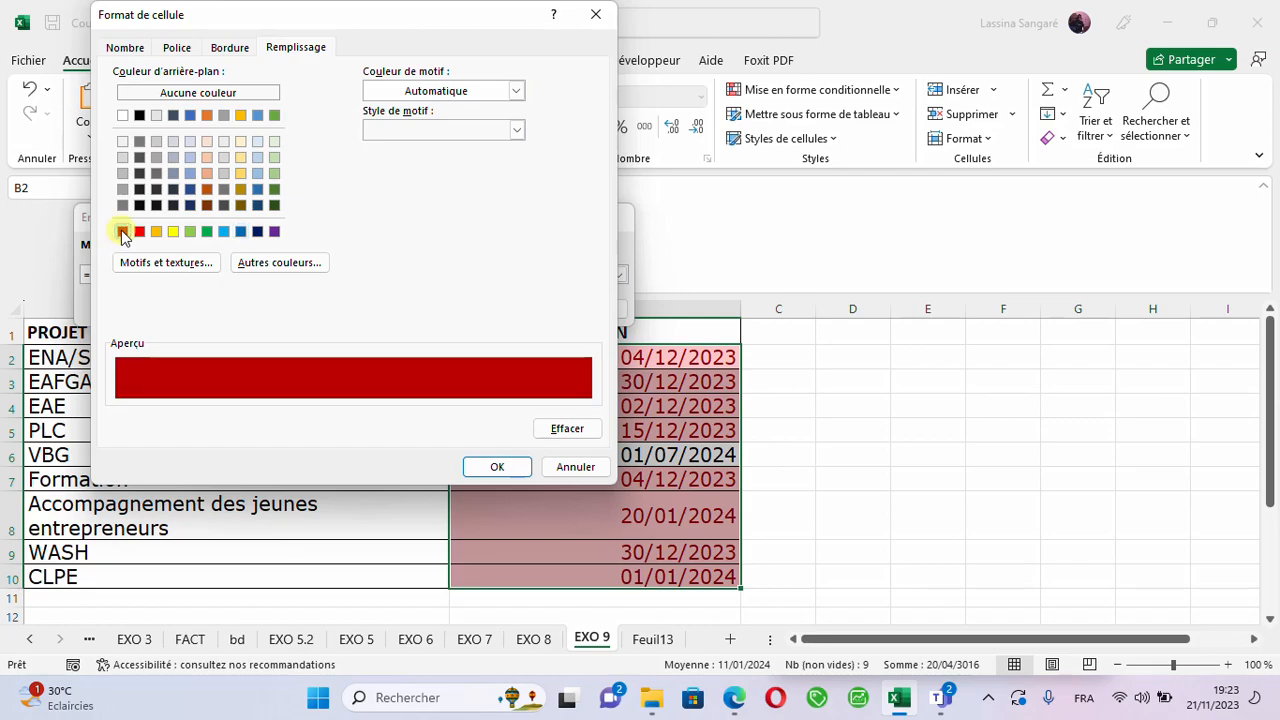
pyautogui.click(207, 115)
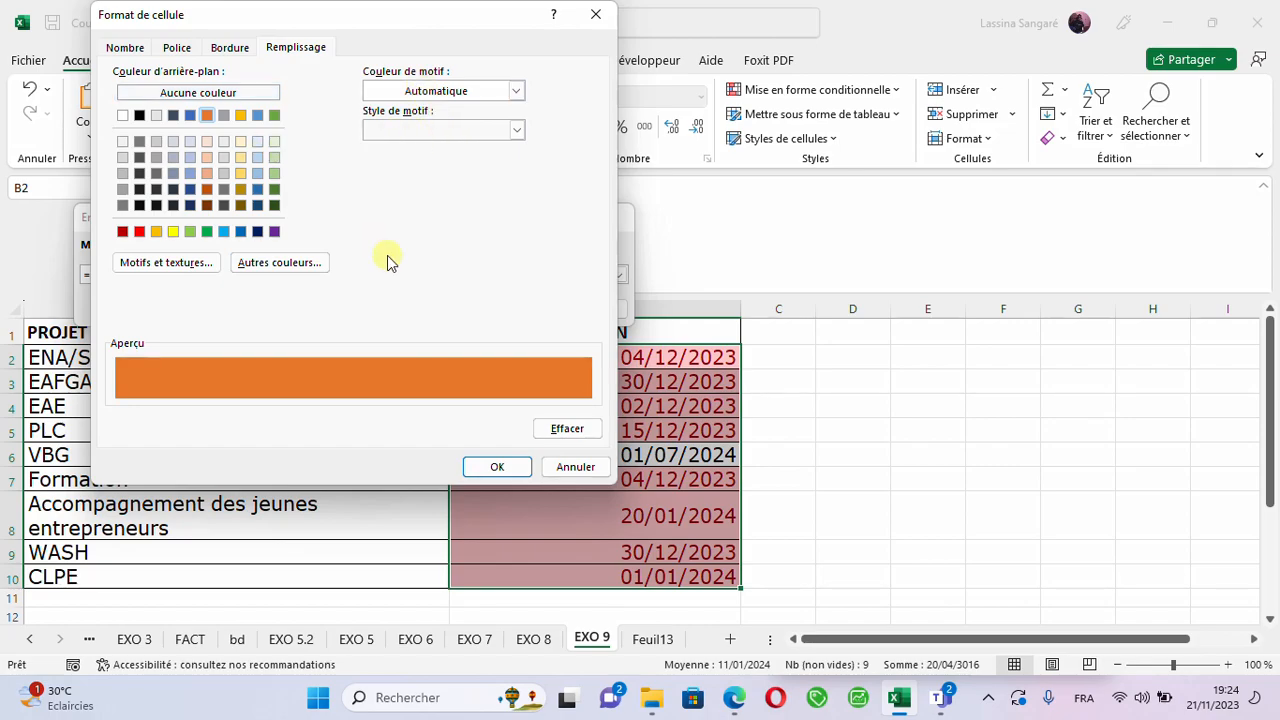
pyautogui.click(495, 467)
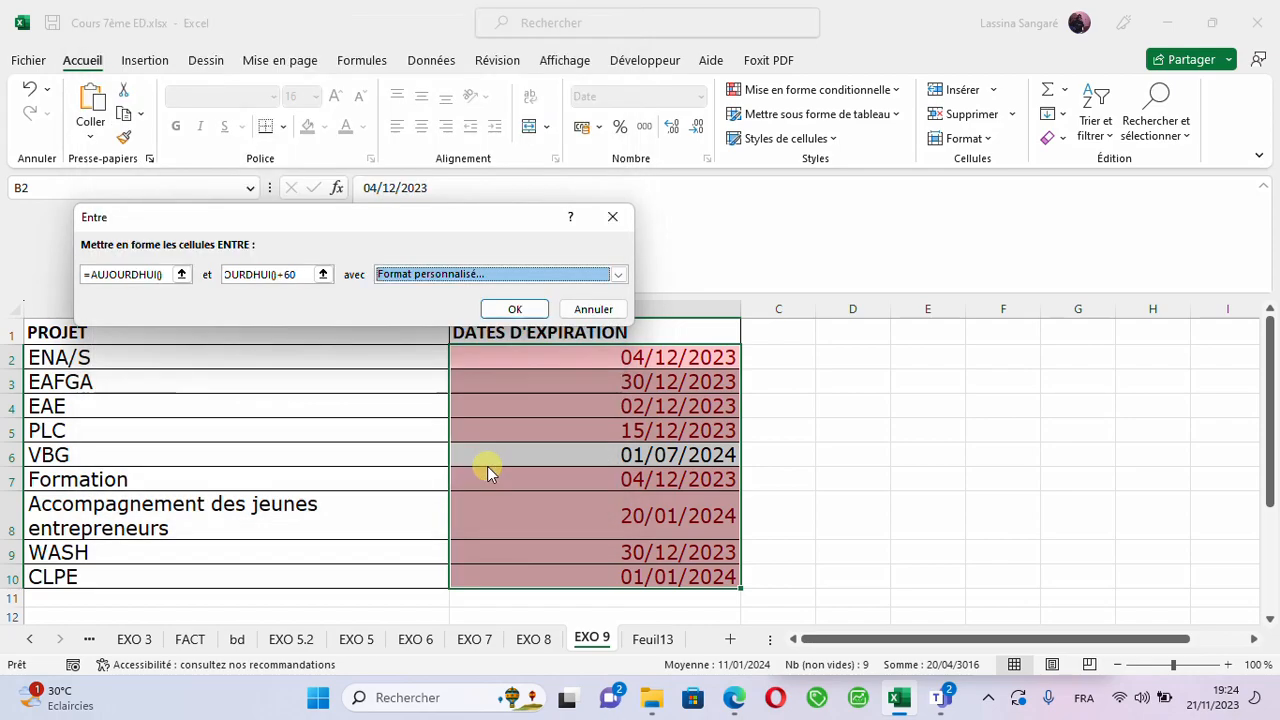
pyautogui.click(497, 312)
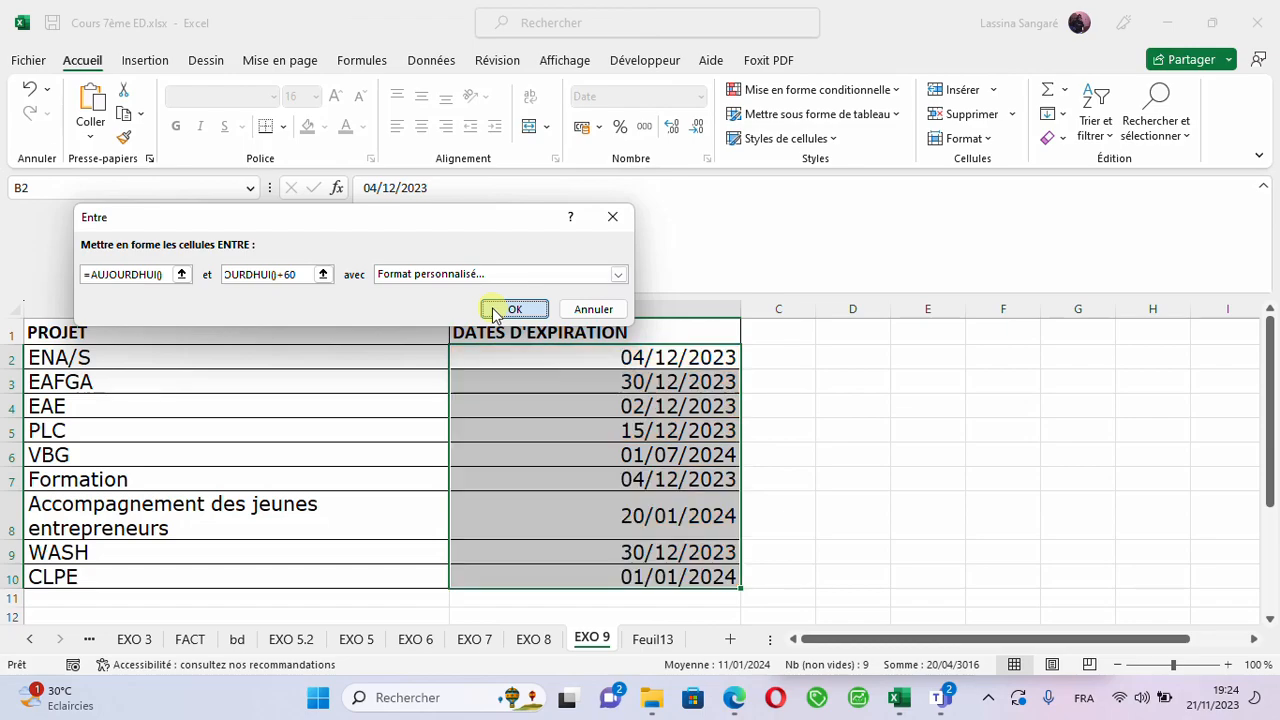
pyautogui.click(497, 312)
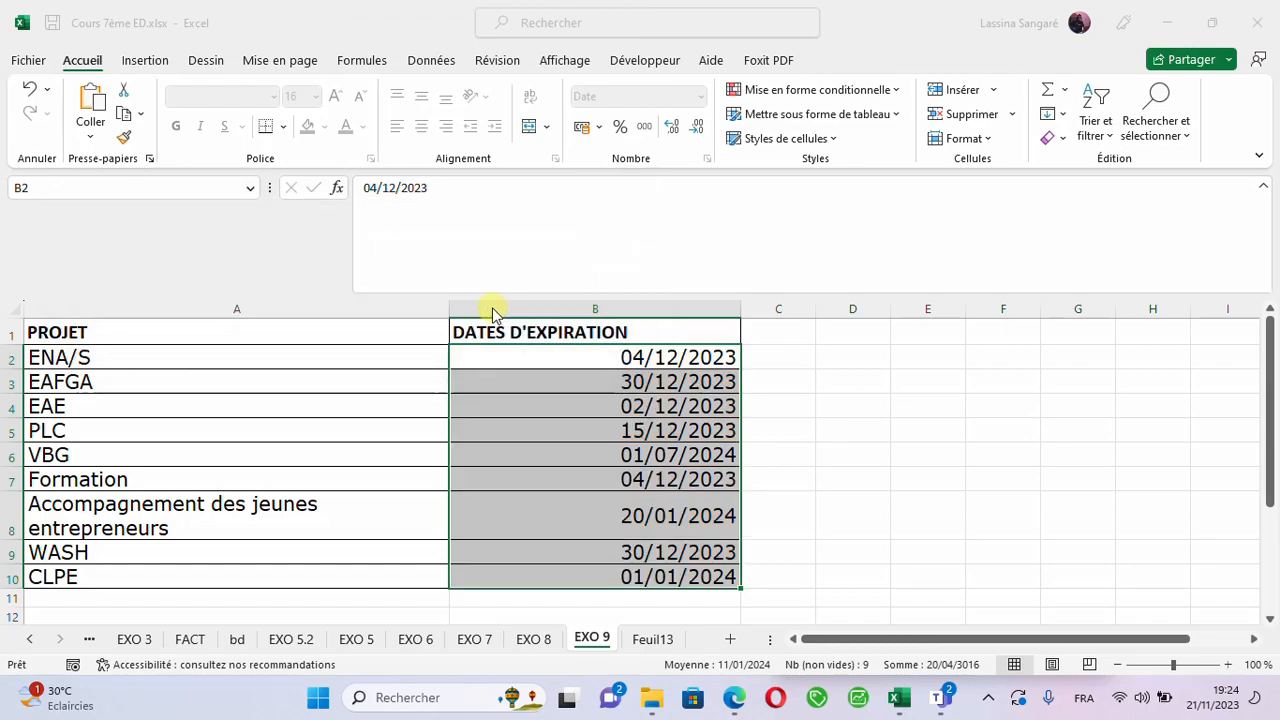
pyautogui.click(782, 440)
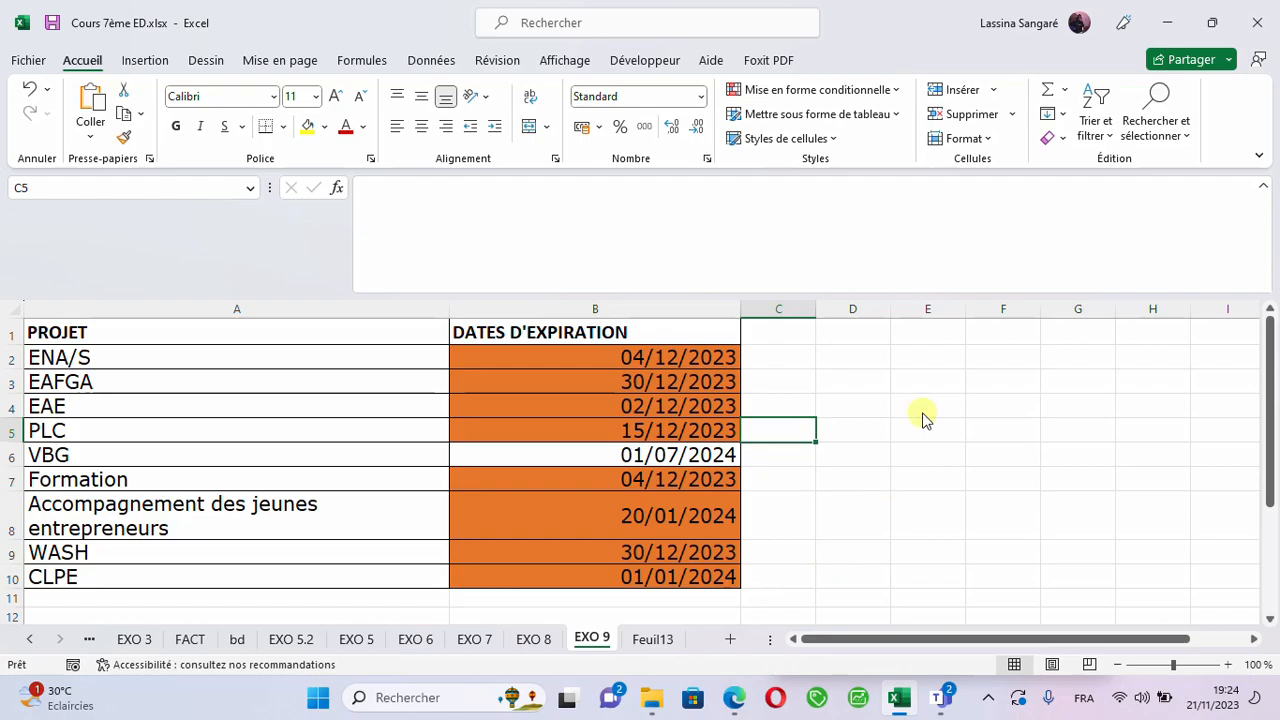
# - Check individual expiration dates in column B against the 60-day highlighting rule
pyautogui.click(625, 359)
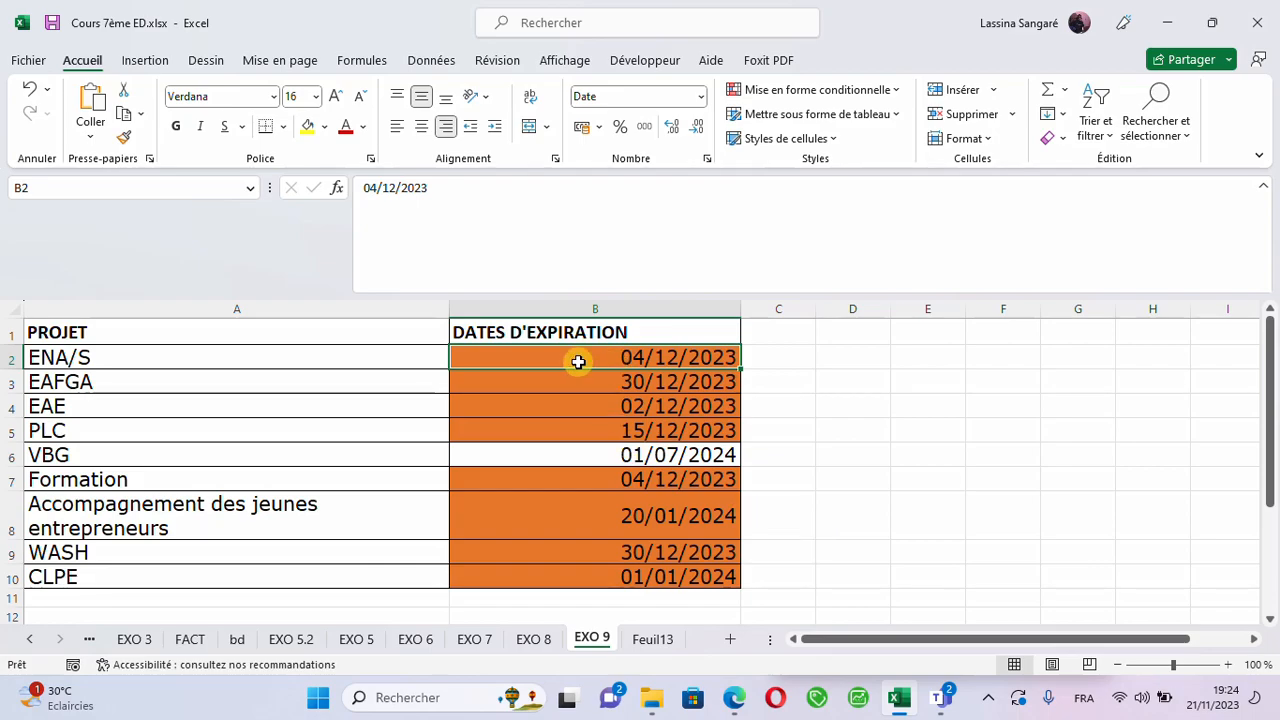
pyautogui.click(613, 464)
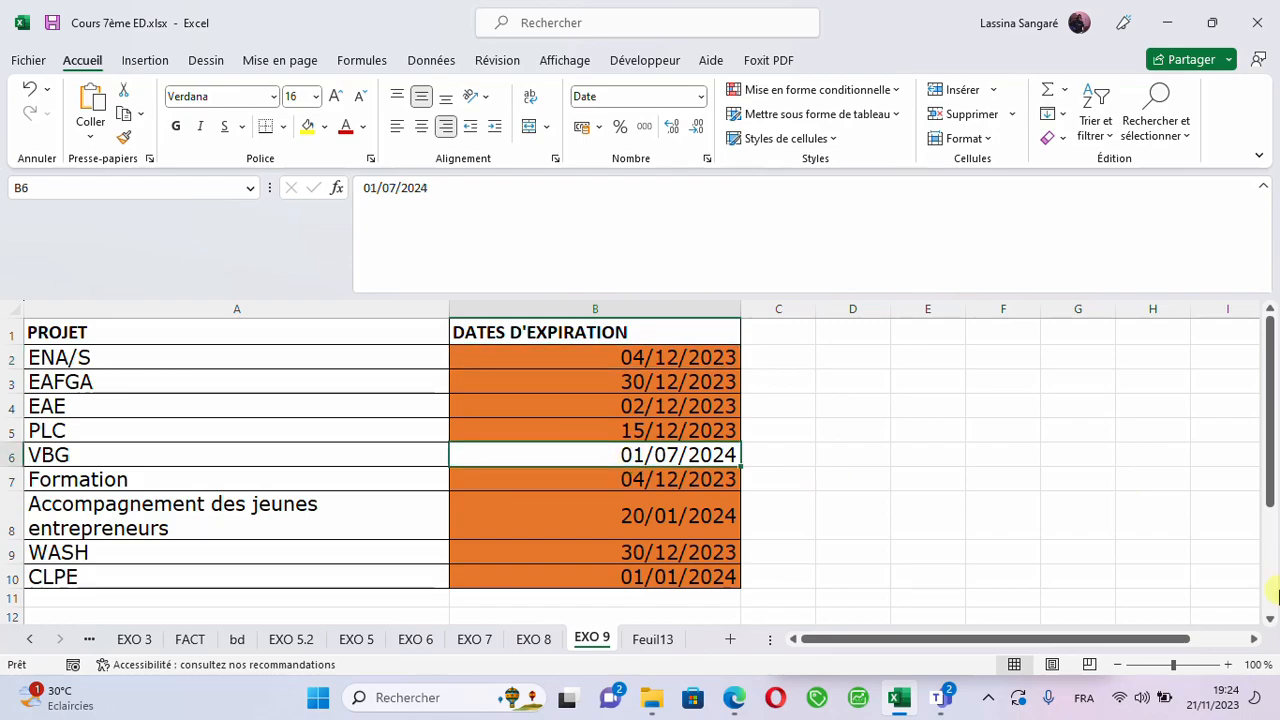
pyautogui.click(616, 555)
pyautogui.click(606, 524)
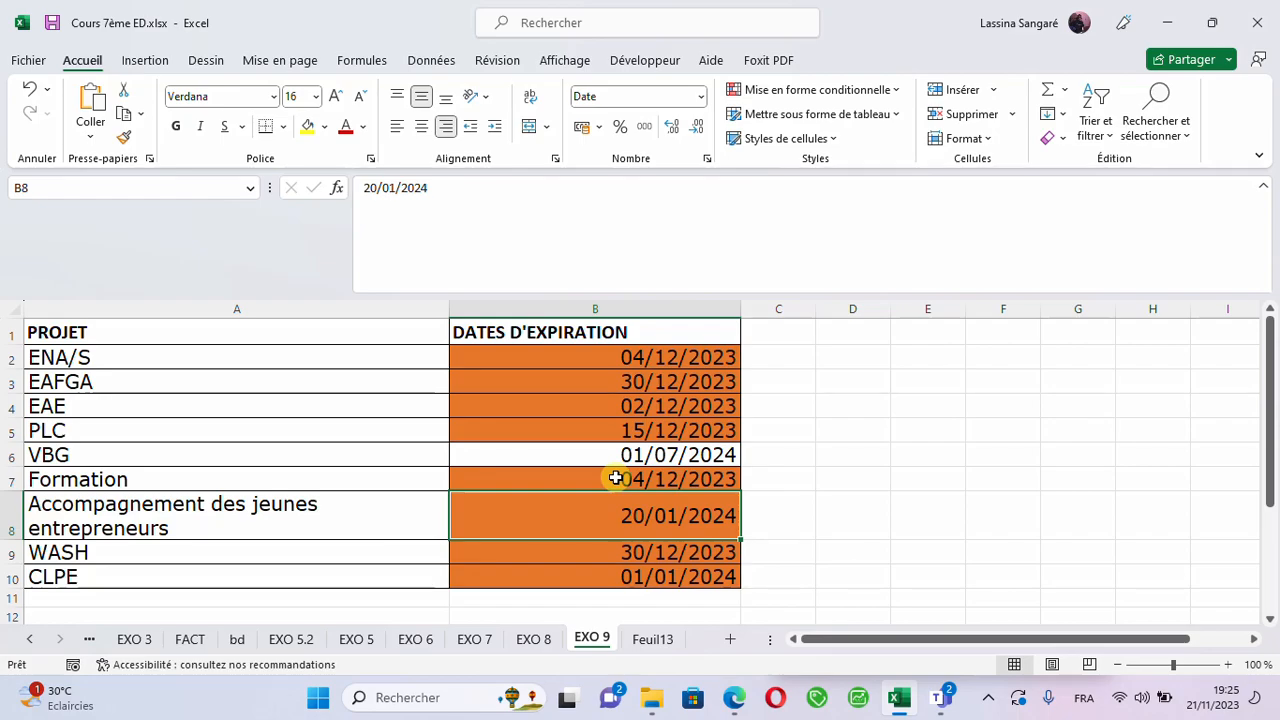
pyautogui.click(585, 425)
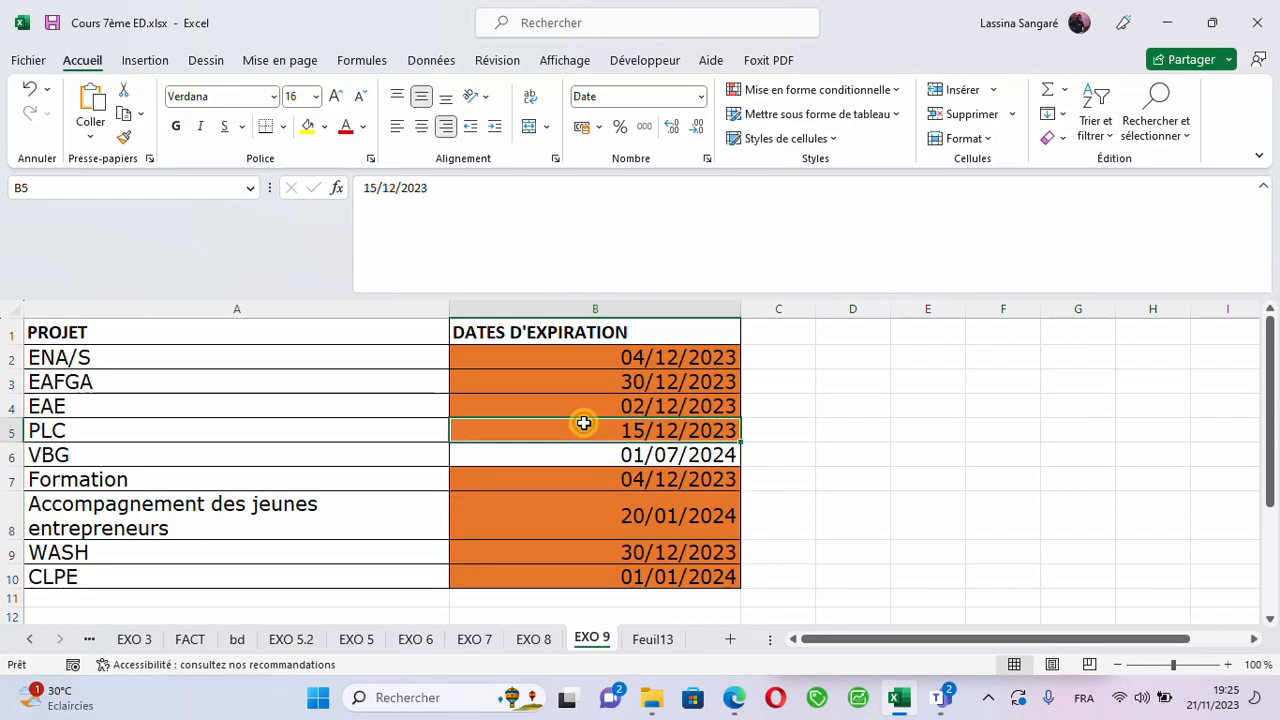
pyautogui.click(581, 404)
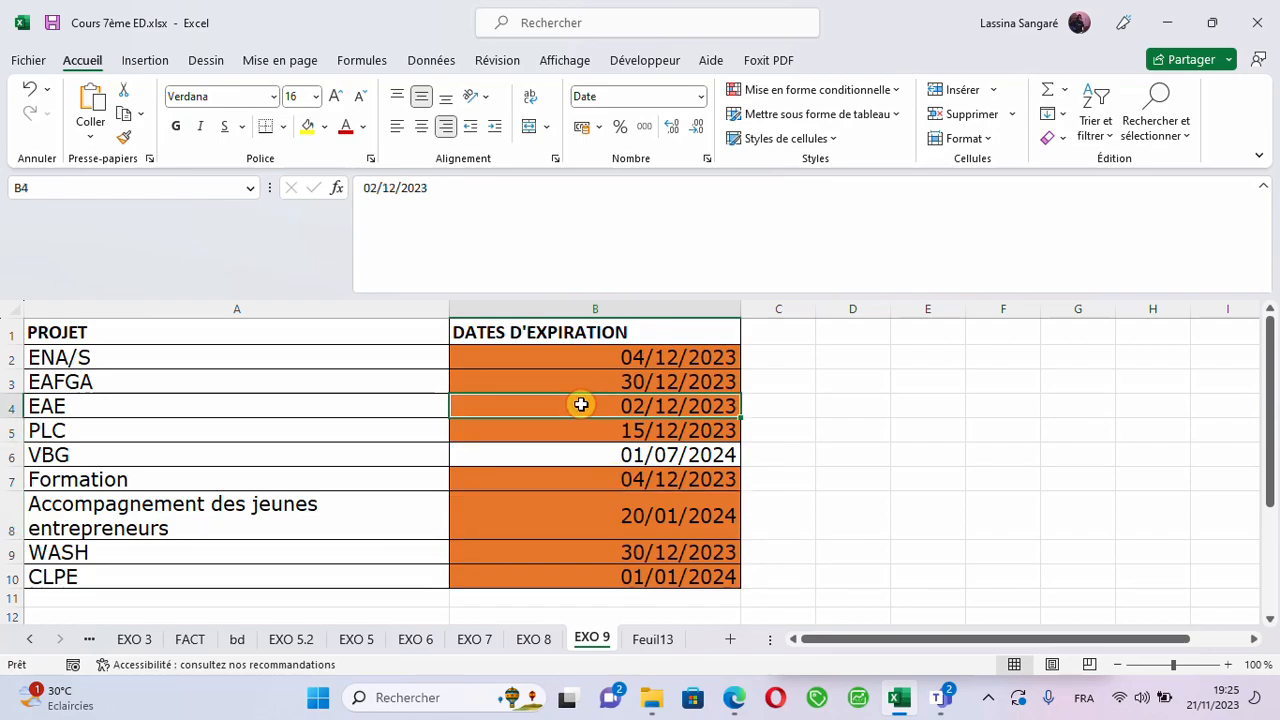
pyautogui.click(575, 380)
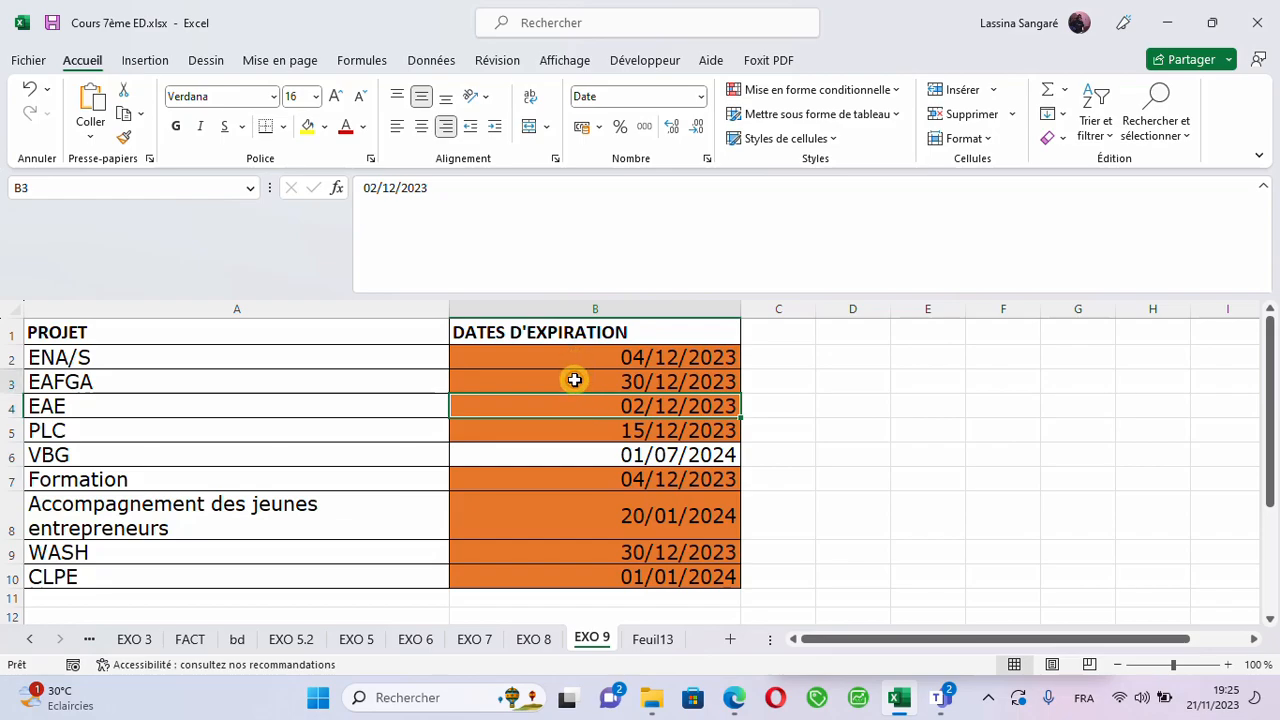
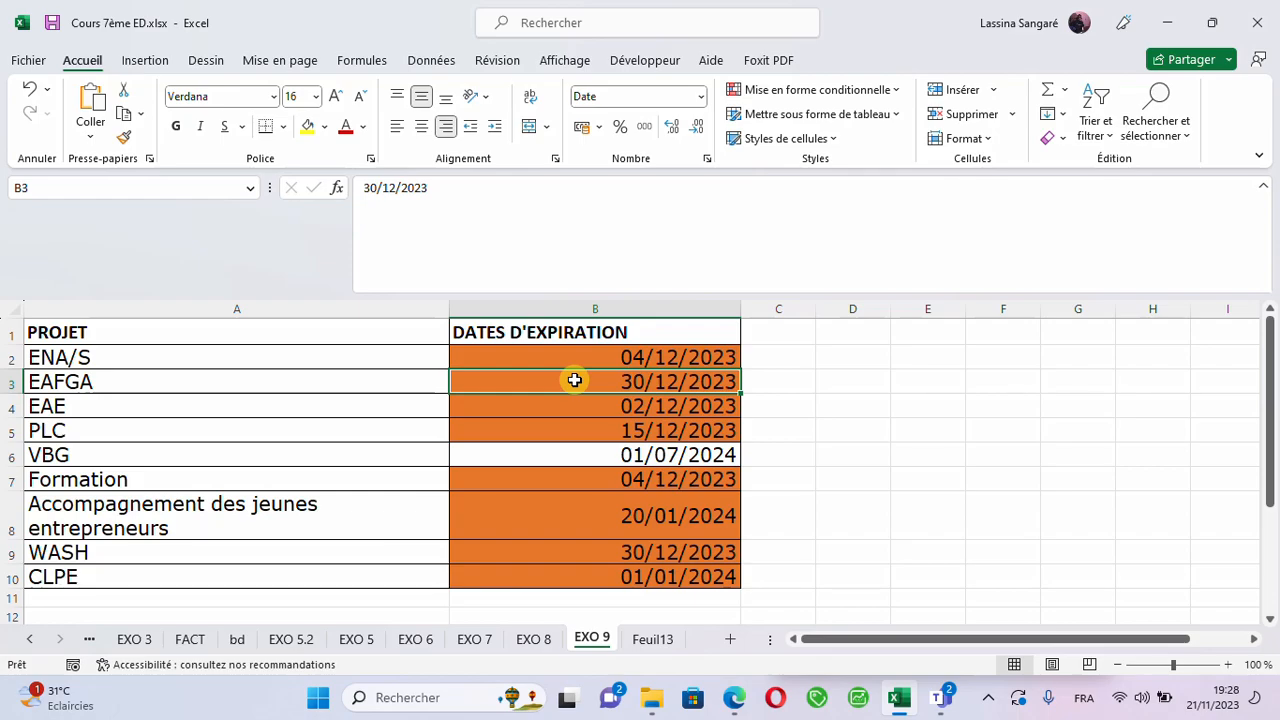
# - Change the ENA/S project's expiration date in cell B2 to 04/02/2023
pyautogui.click(358, 403)
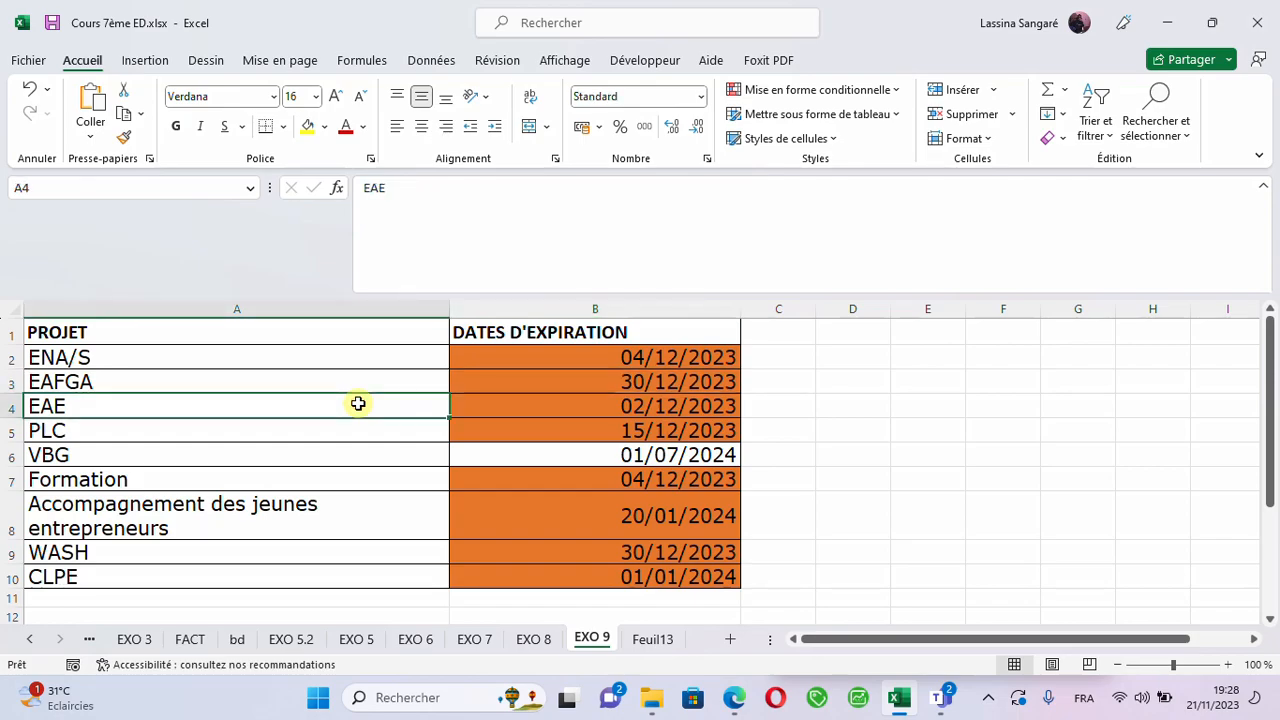
pyautogui.click(634, 360)
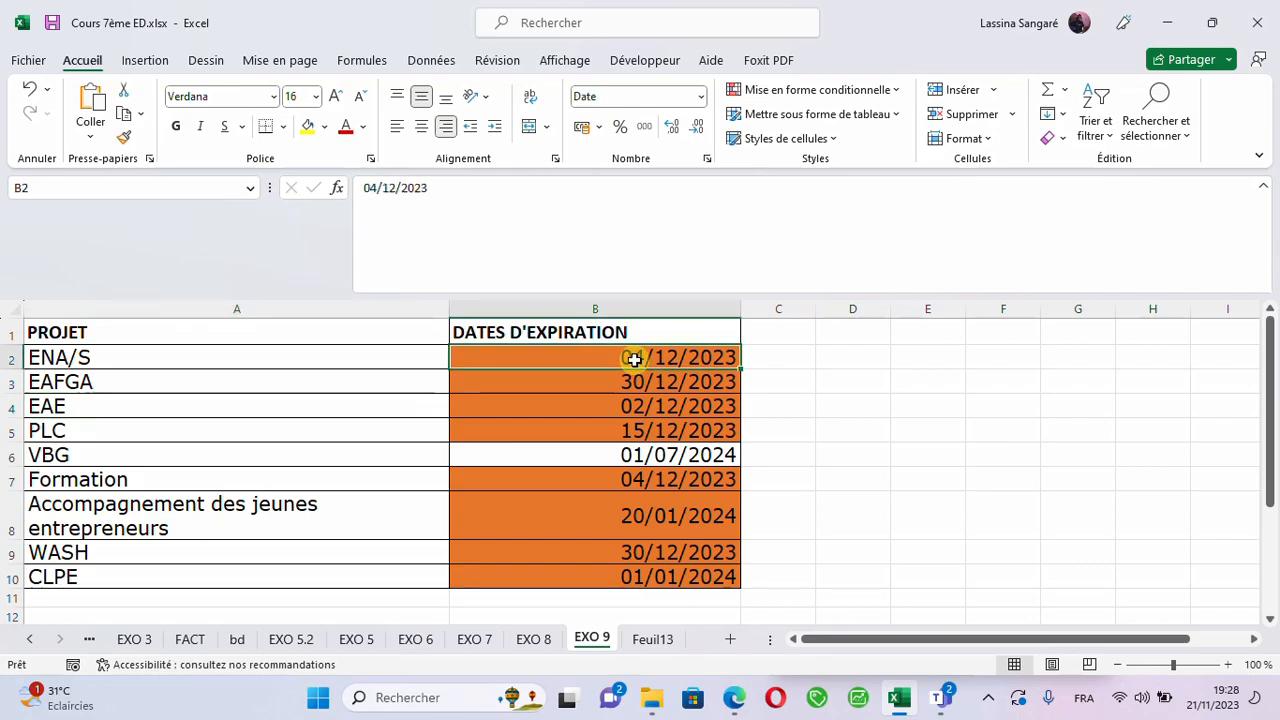
pyautogui.doubleClick(634, 360)
pyautogui.doubleClick(636, 358)
pyautogui.click(668, 357)
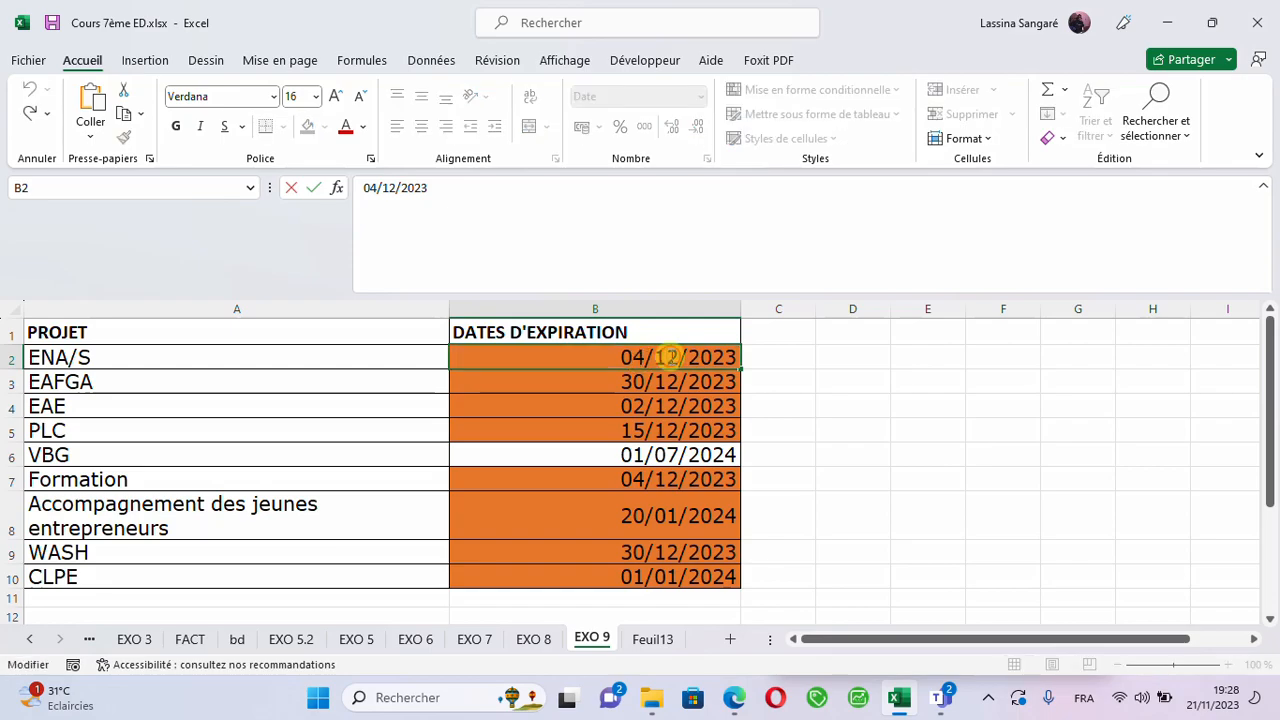
pyautogui.press('BackSpace')
pyautogui.write('0')
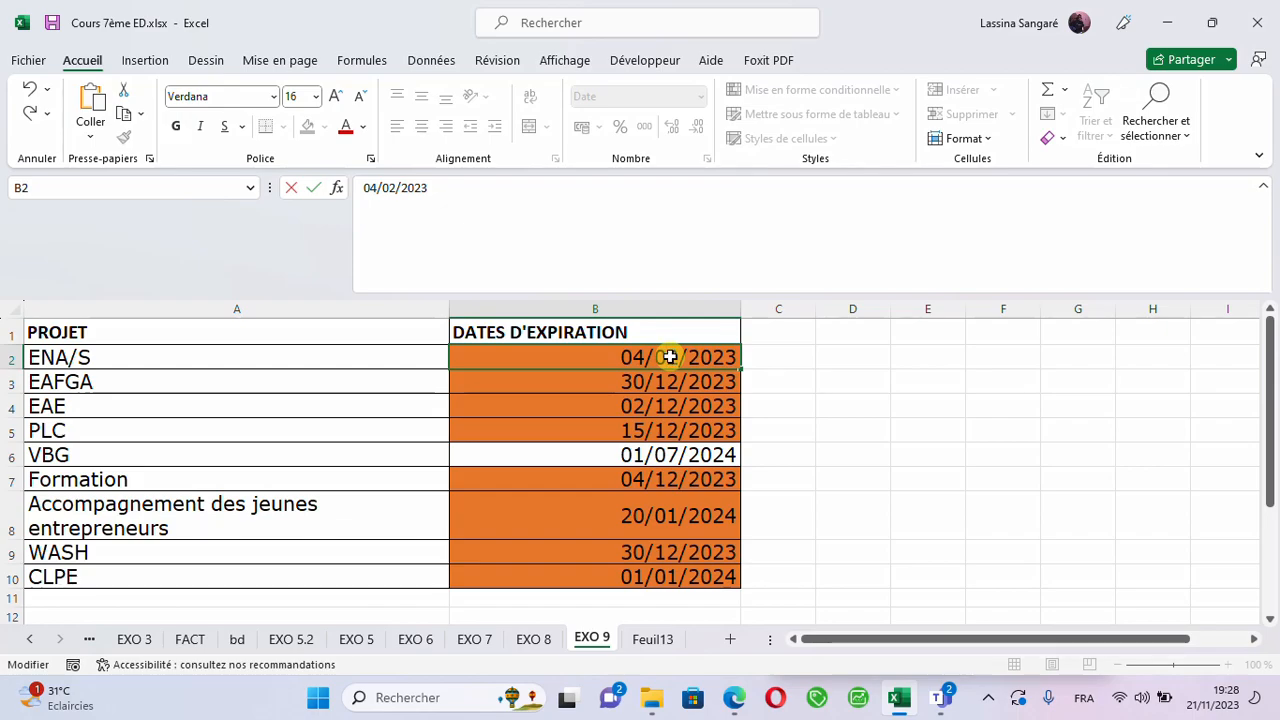
pyautogui.click(571, 414)
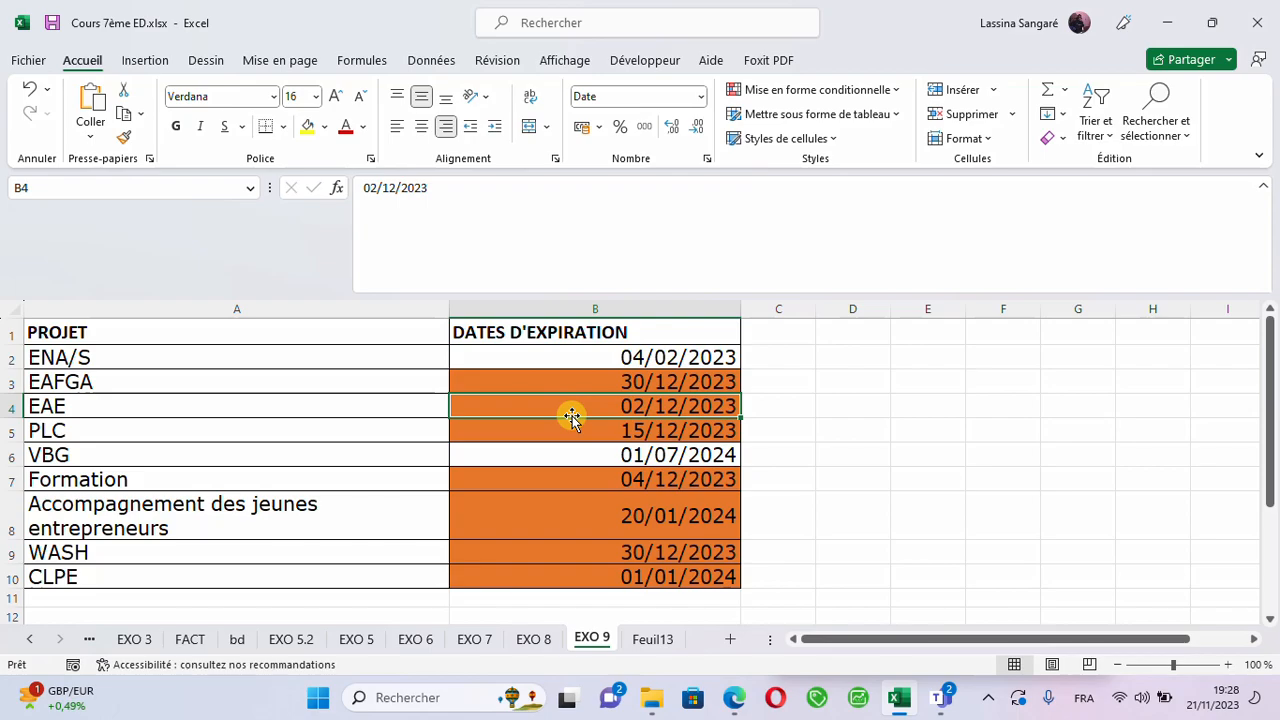
# - Clear the conditional formatting rules from the entire EXO 9 sheet
pyautogui.click(530, 364)
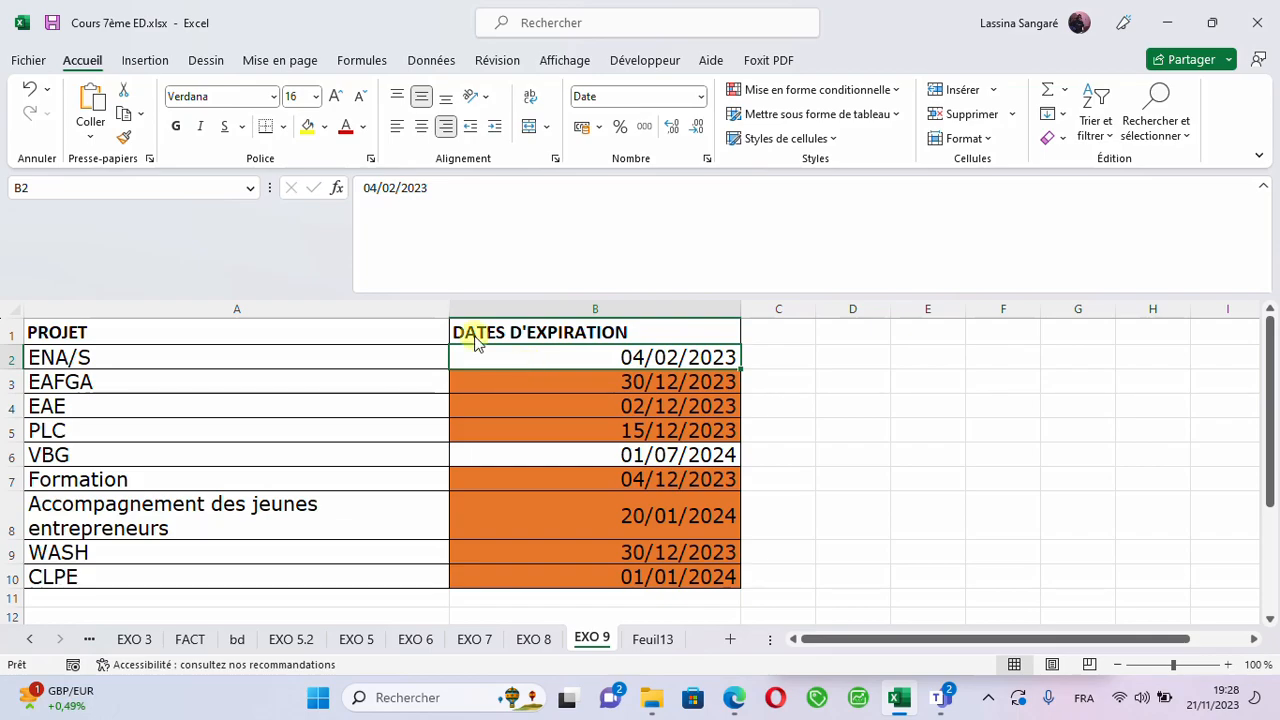
pyautogui.click(899, 90)
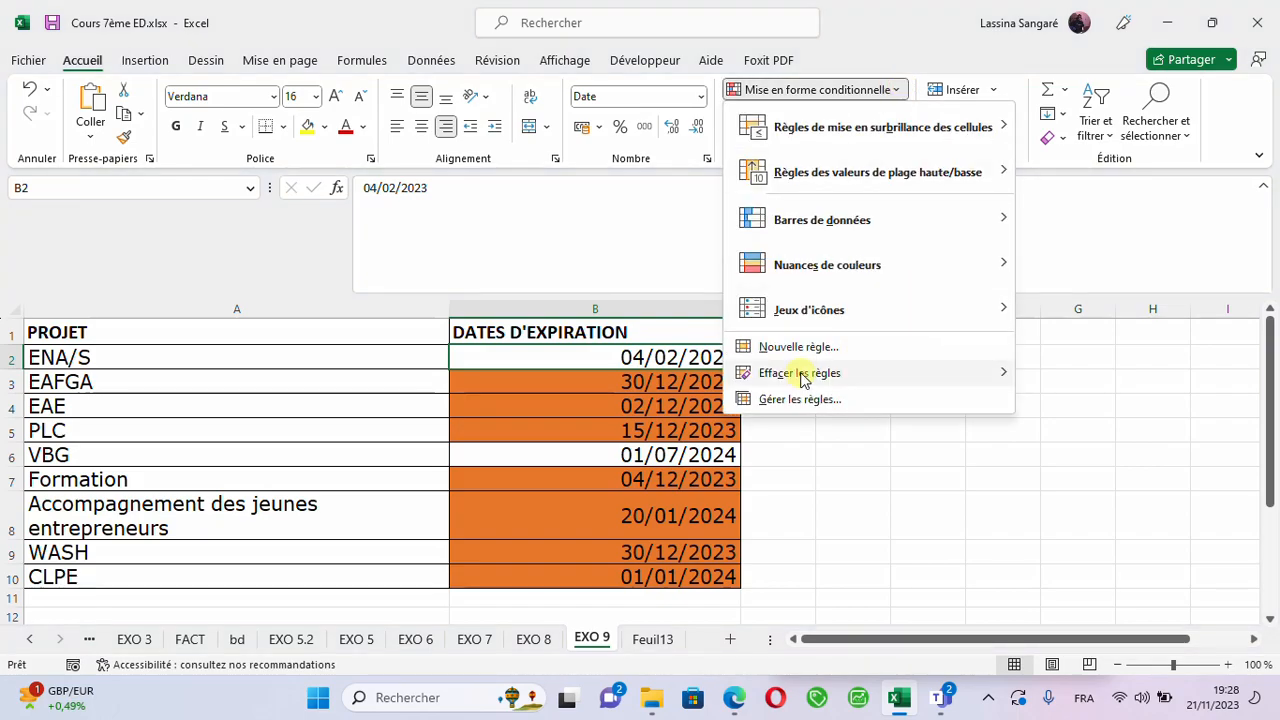
pyautogui.moveTo(803, 378)
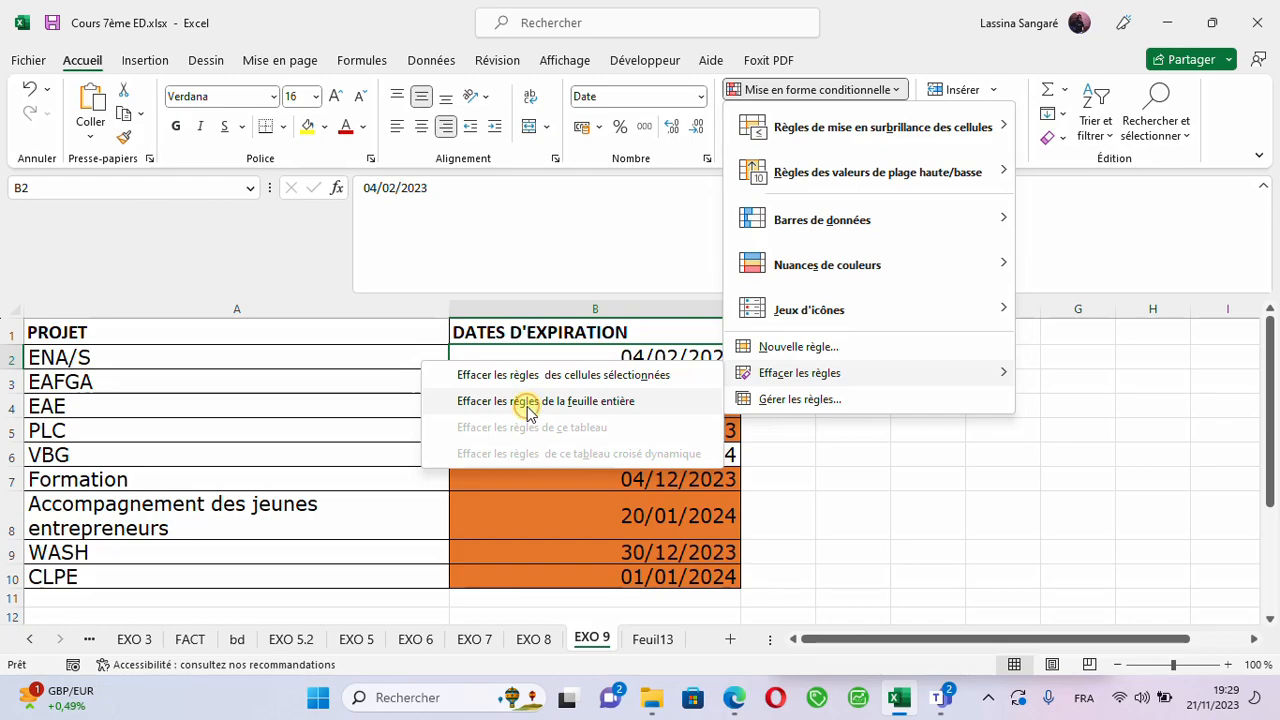
pyautogui.click(529, 412)
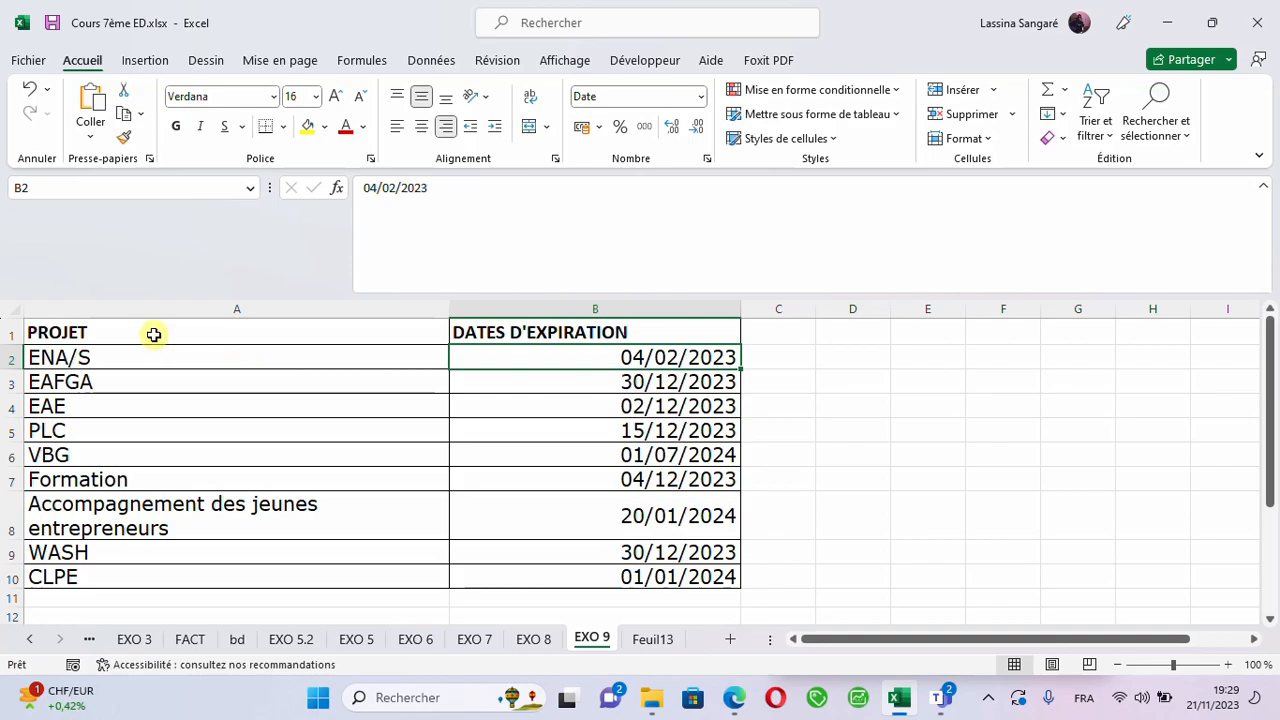
# - Start a new formula-based conditional formatting rule for the whole table A1:B10, including the headers
pyautogui.moveTo(154, 334); pyautogui.dragTo(676, 590)
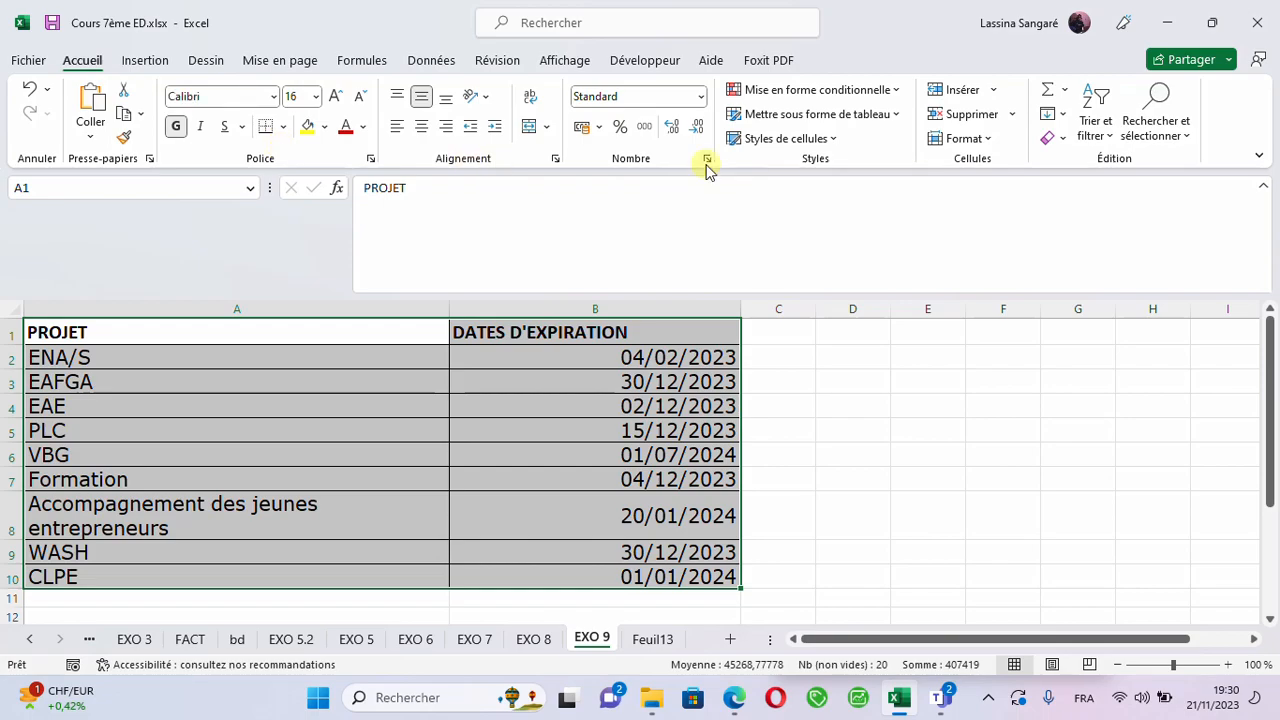
pyautogui.click(890, 92)
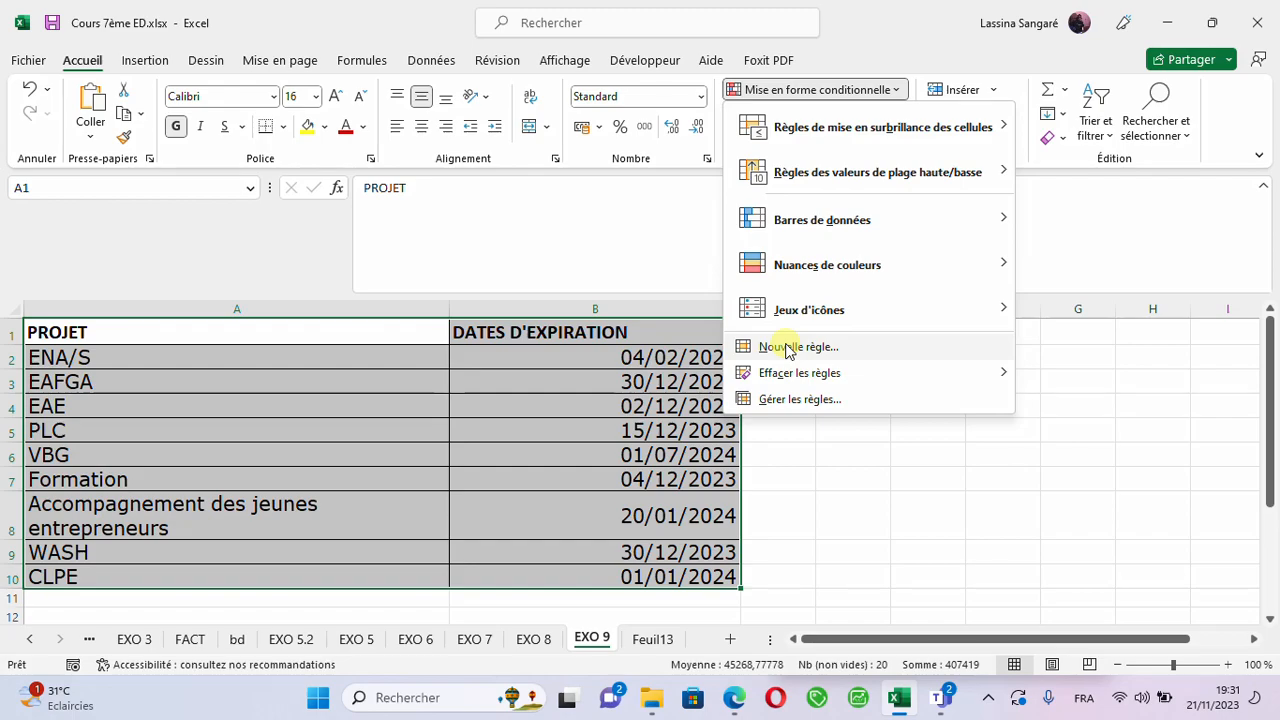
pyautogui.click(787, 349)
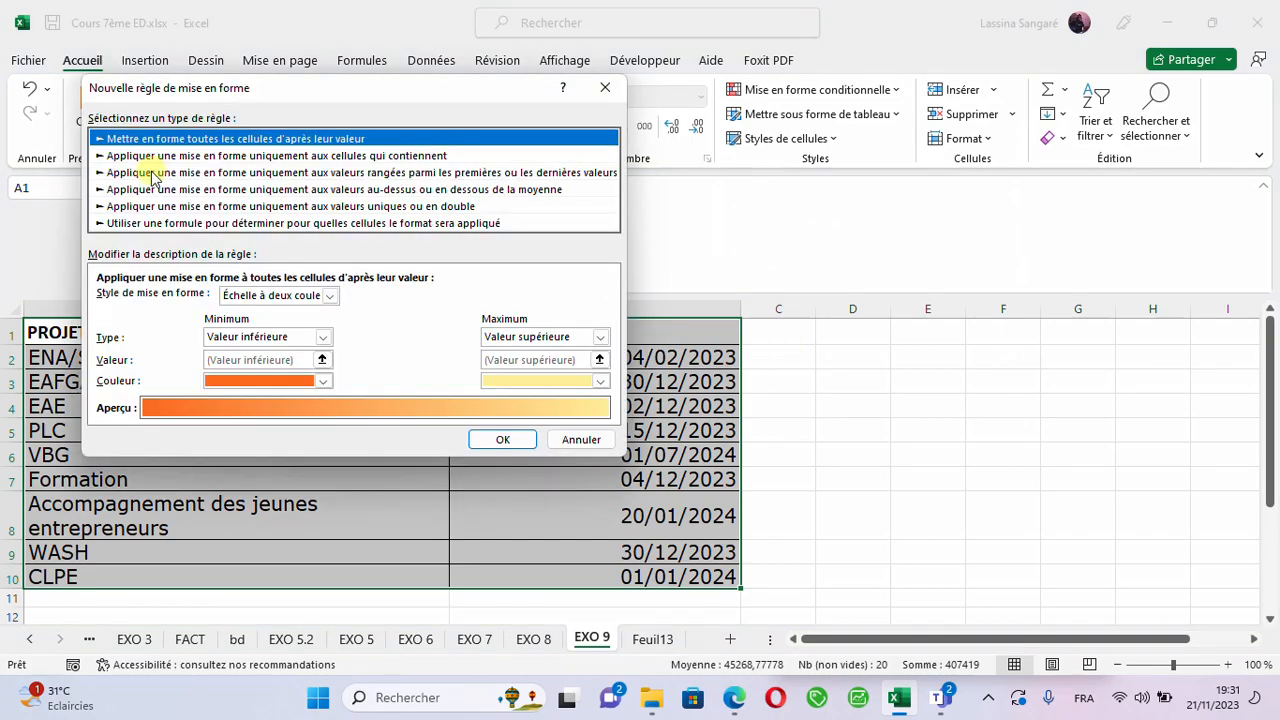
pyautogui.click(266, 224)
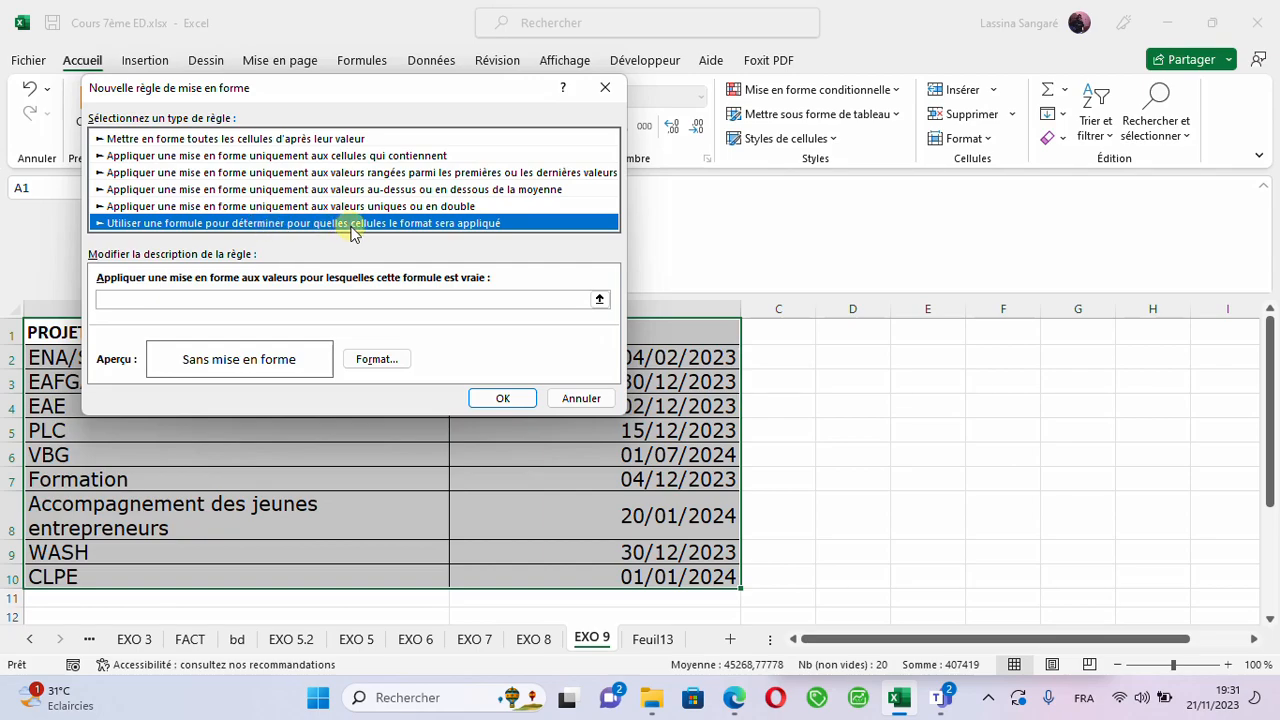
# - Begin the rule formula with =ET($B2, keeping only column B absolute in the reference to the first expiration date
pyautogui.click(188, 304)
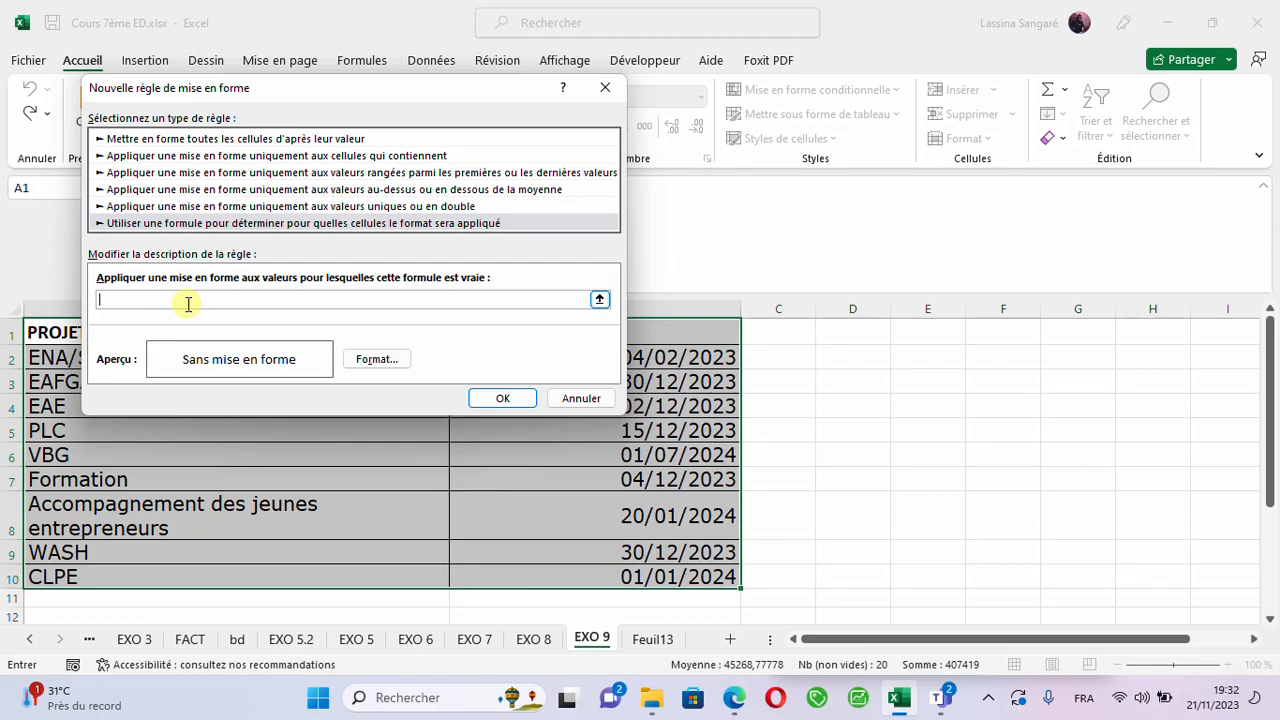
pyautogui.write('=ET(')
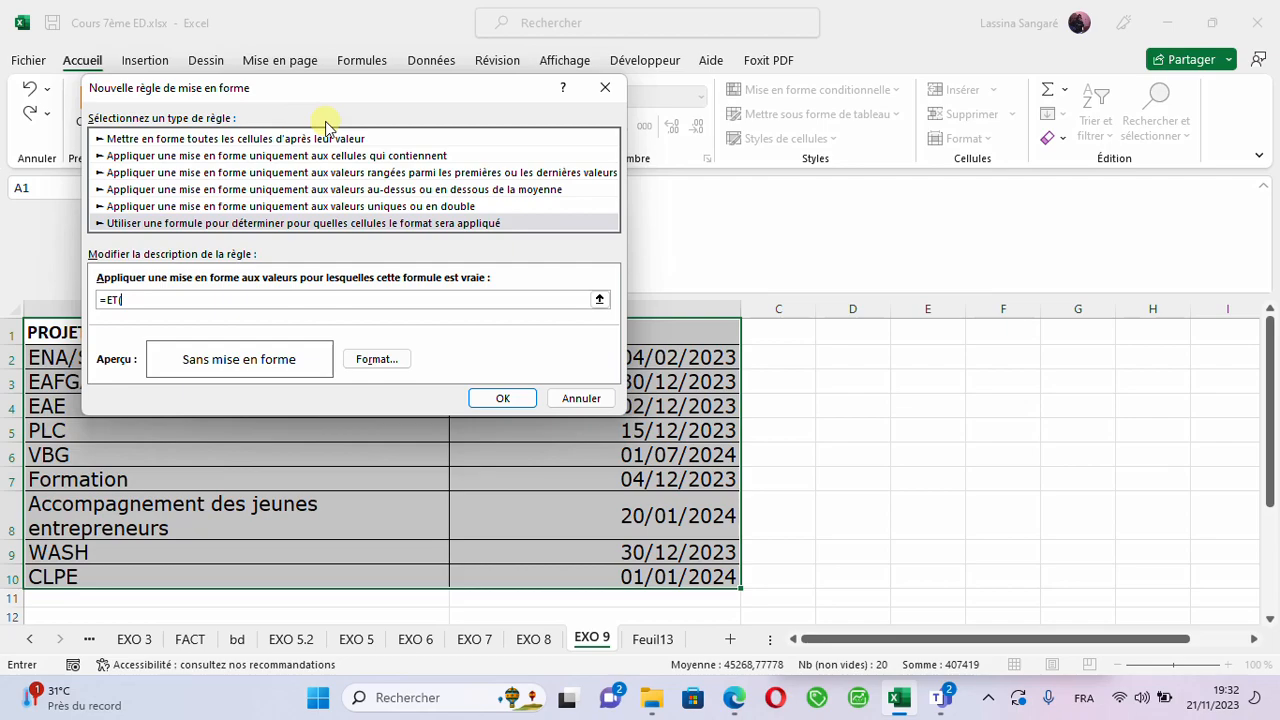
pyautogui.click(673, 357)
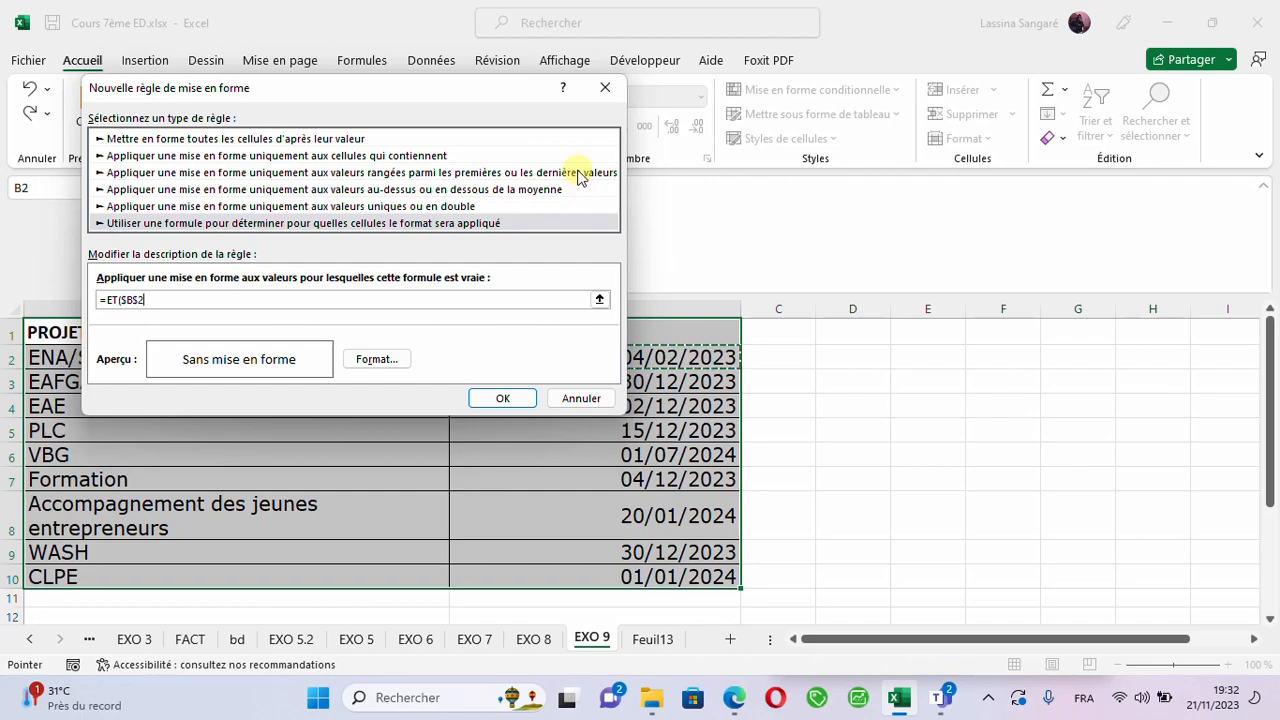
pyautogui.moveTo(474, 97); pyautogui.dragTo(436, 103)
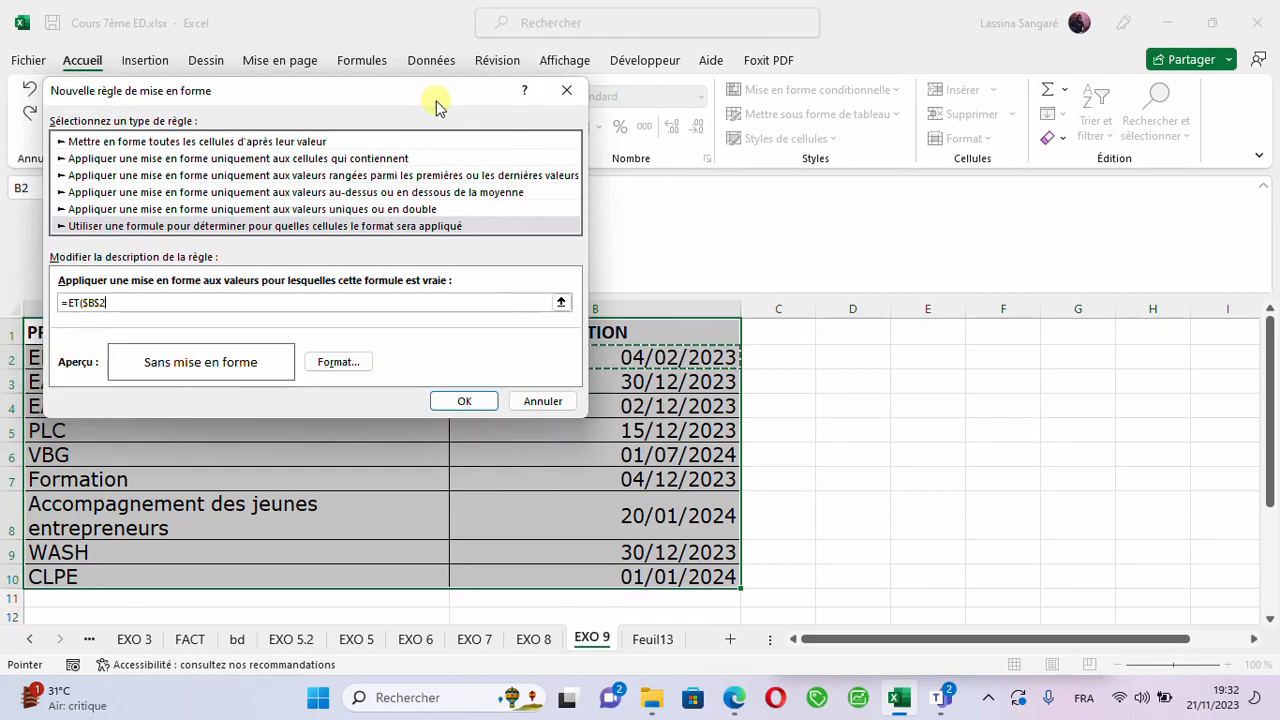
pyautogui.click(101, 303)
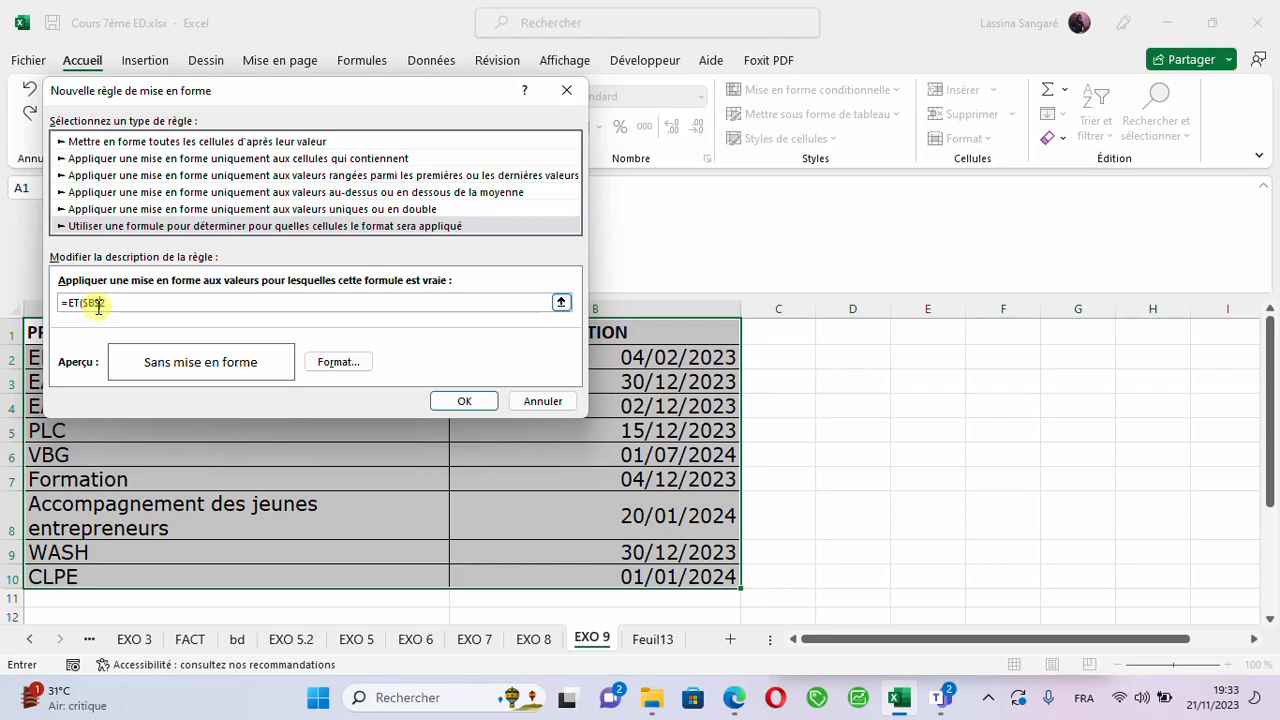
pyautogui.press('BackSpace')
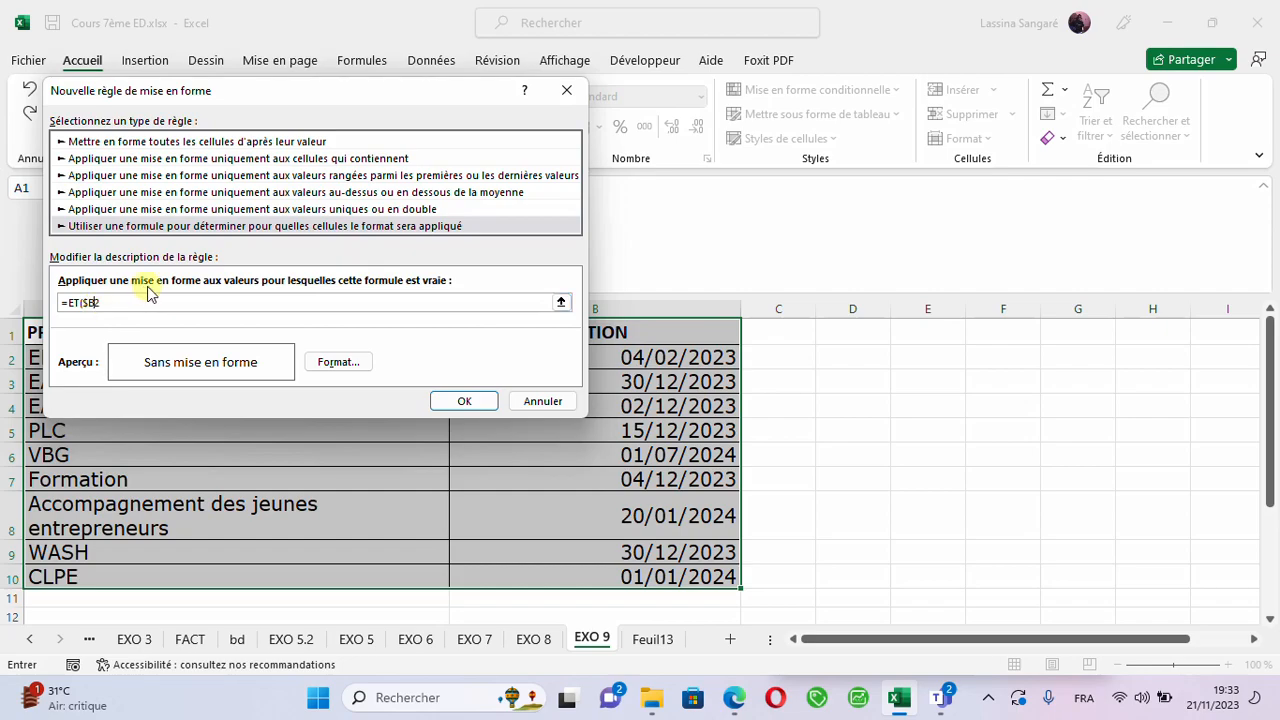
pyautogui.write('2')
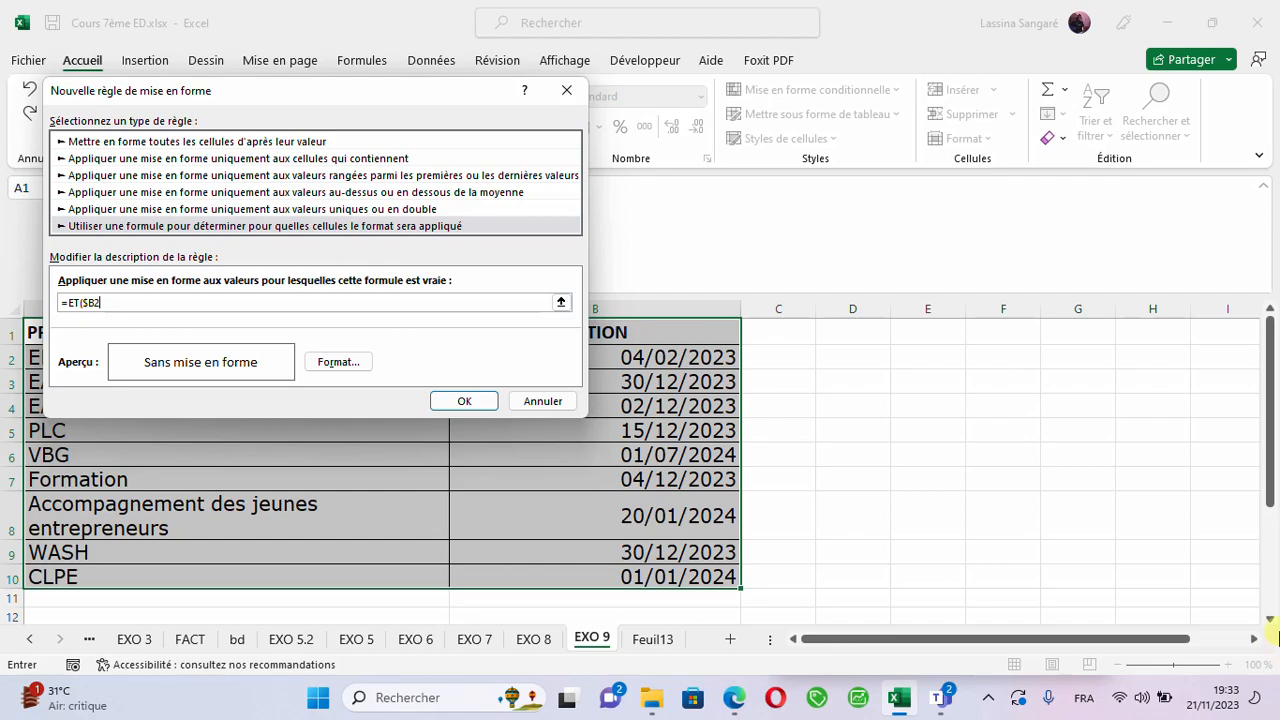
# - Add the > operator after $B2, using the English (United States) keyboard layout for it and then restoring French
pyautogui.click(1083, 700)
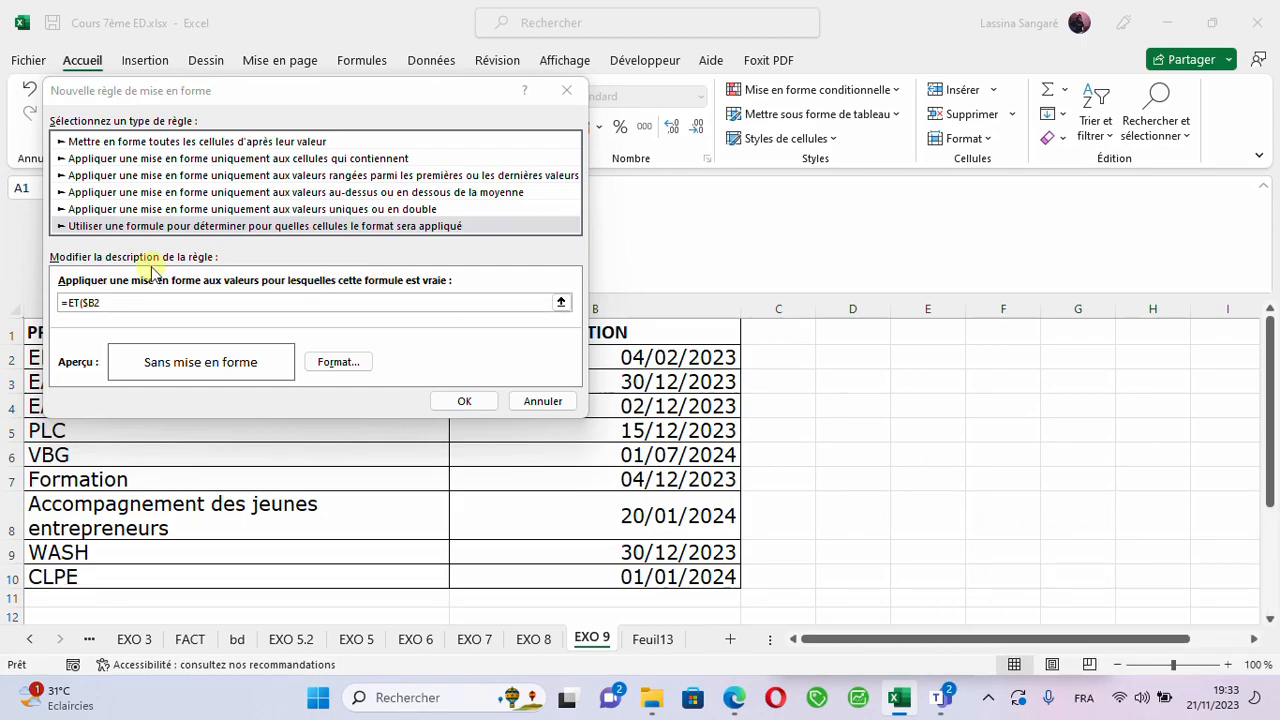
pyautogui.click(131, 301)
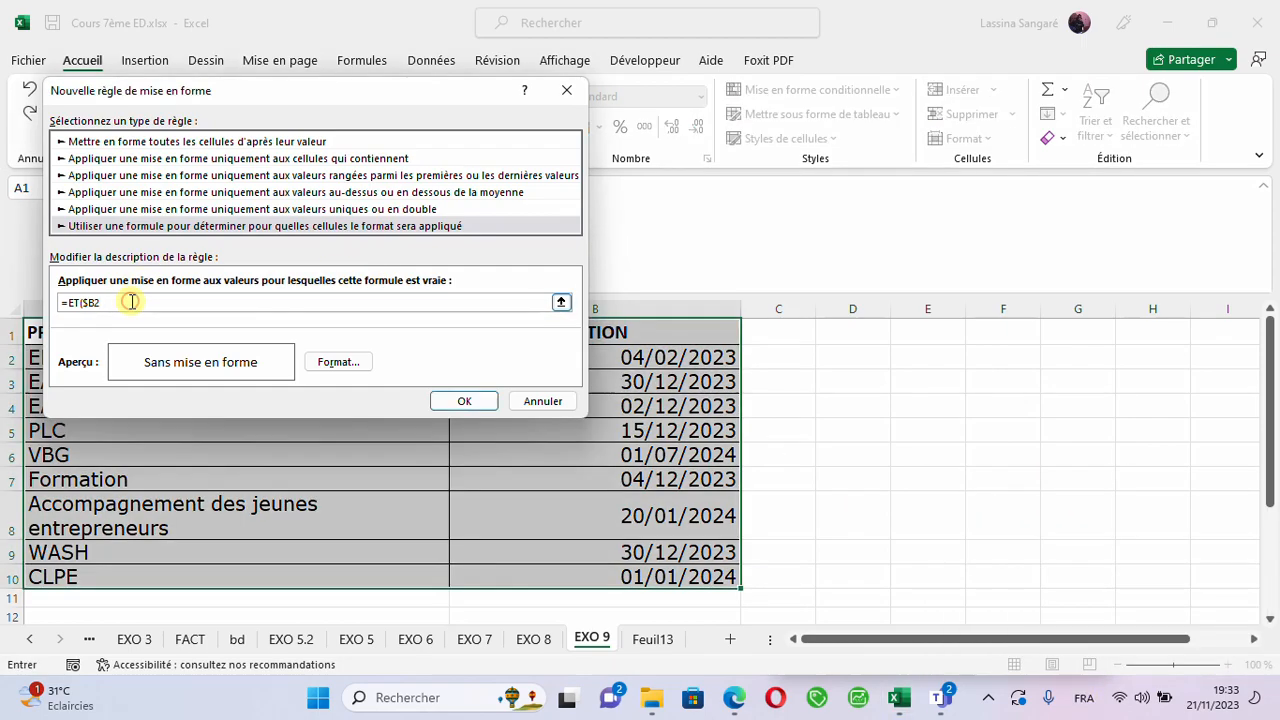
pyautogui.write(';')
pyautogui.press('BackSpace')
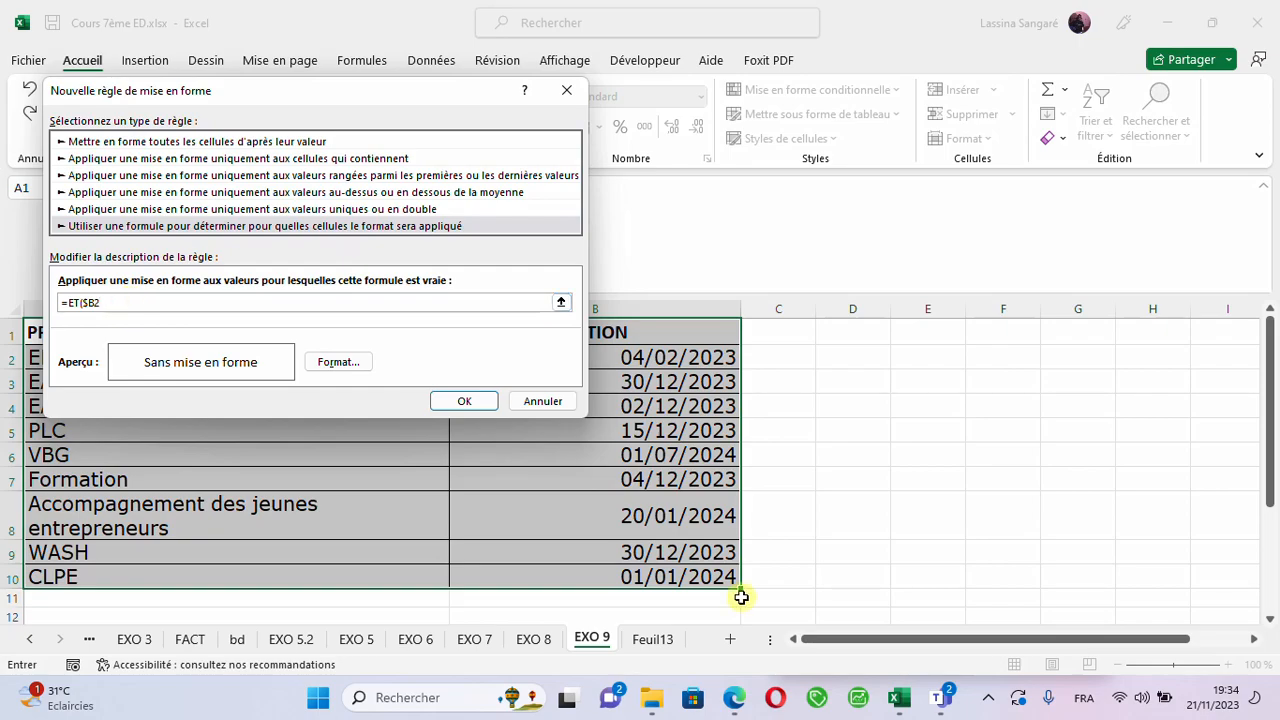
pyautogui.click(1087, 707)
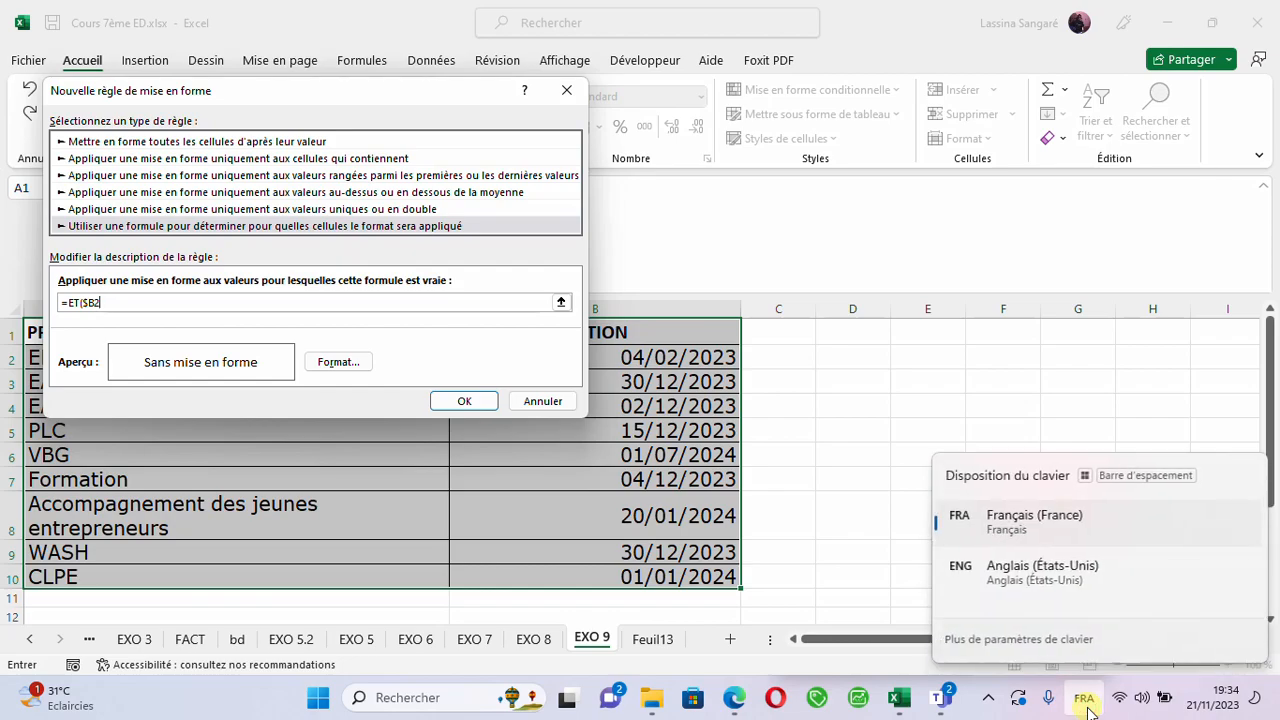
pyautogui.click(1034, 590)
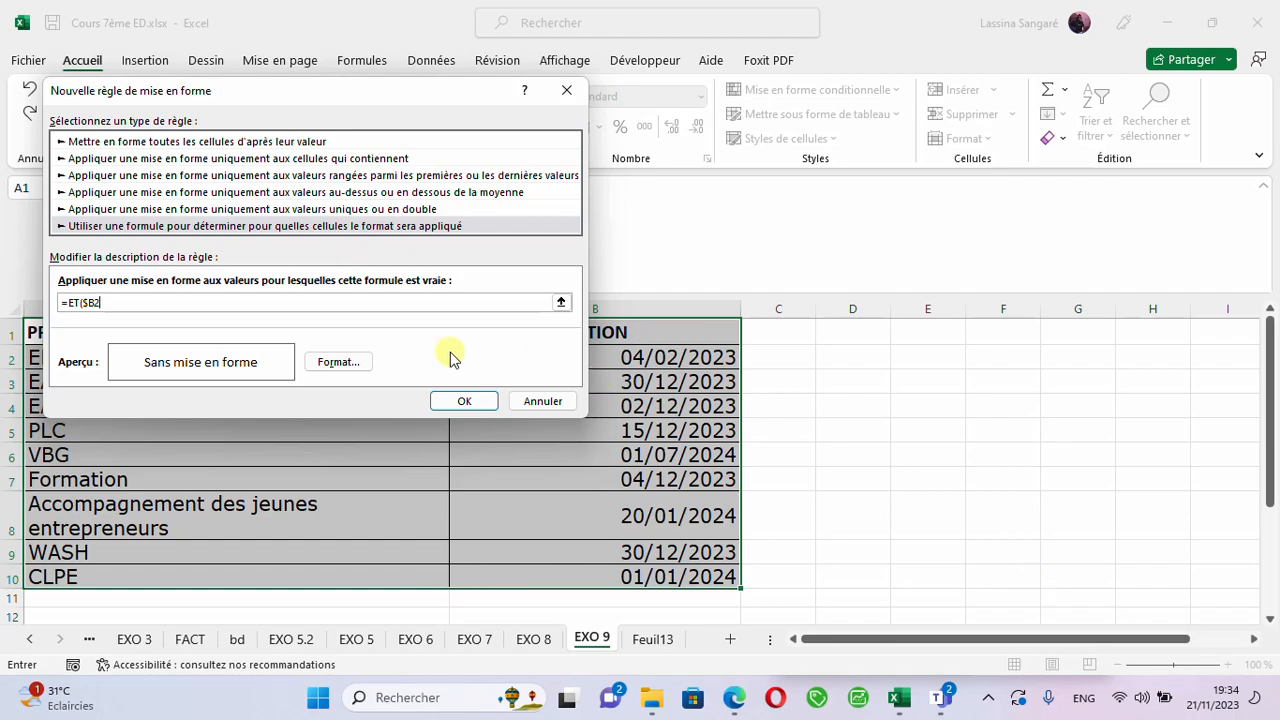
pyautogui.write('>')
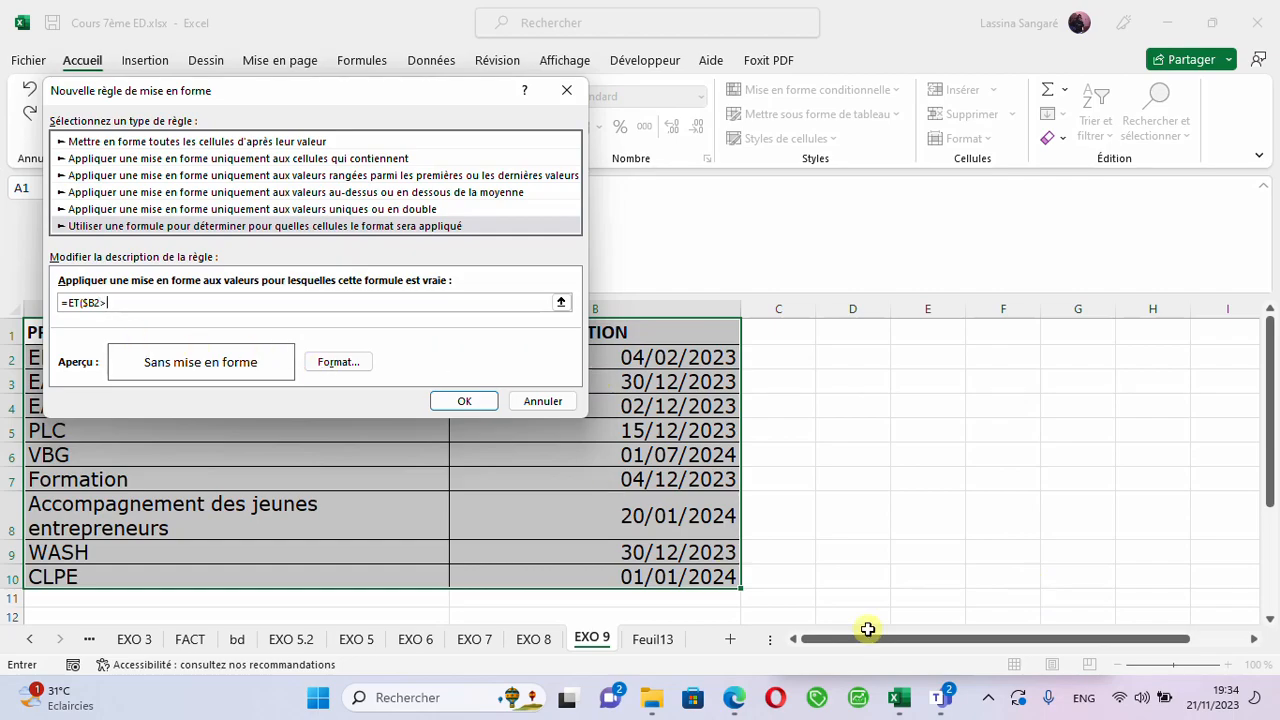
pyautogui.click(1085, 705)
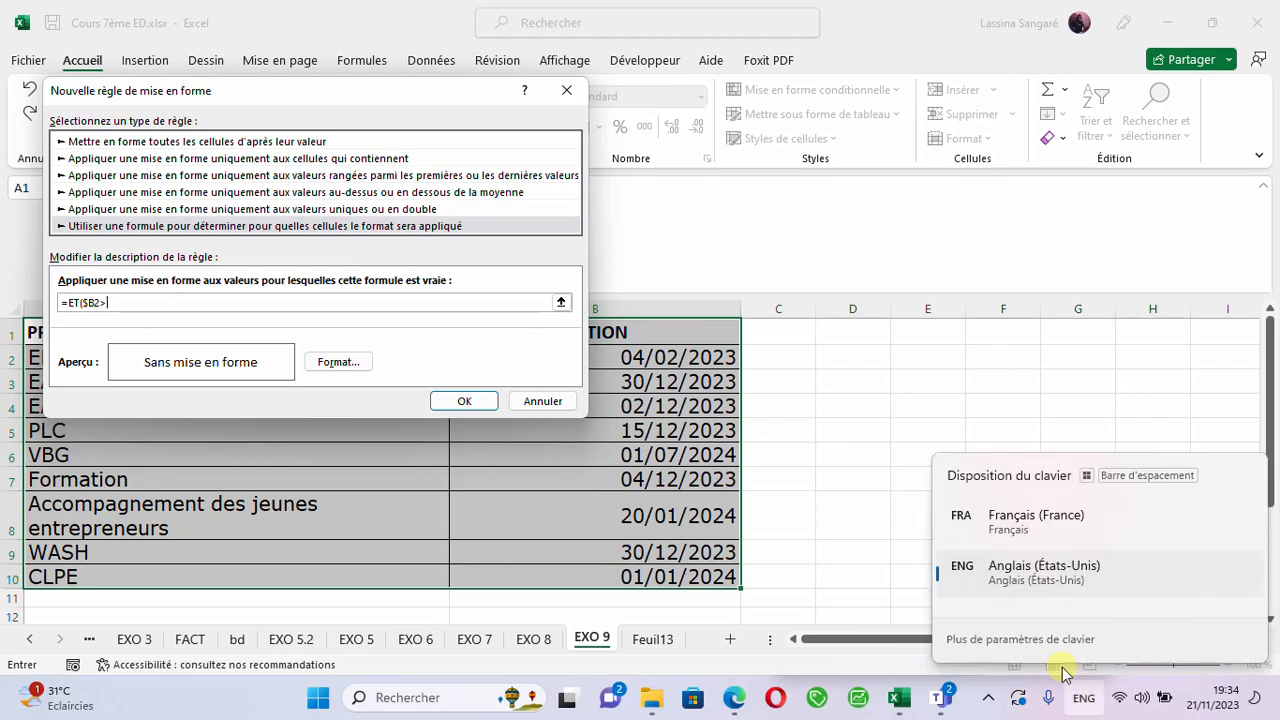
pyautogui.click(993, 518)
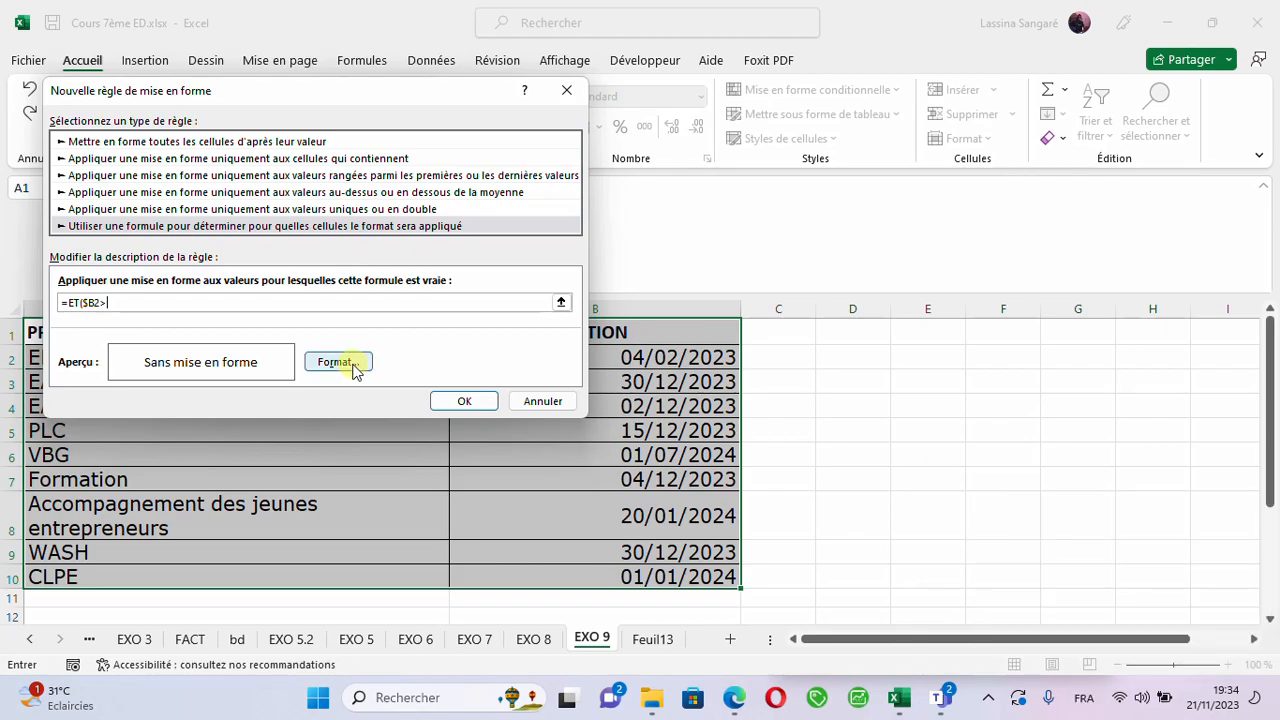
# - Complete the first condition of the rule formula as $B2>=AUJOURDHUI()
pyautogui.write('=AUJ')
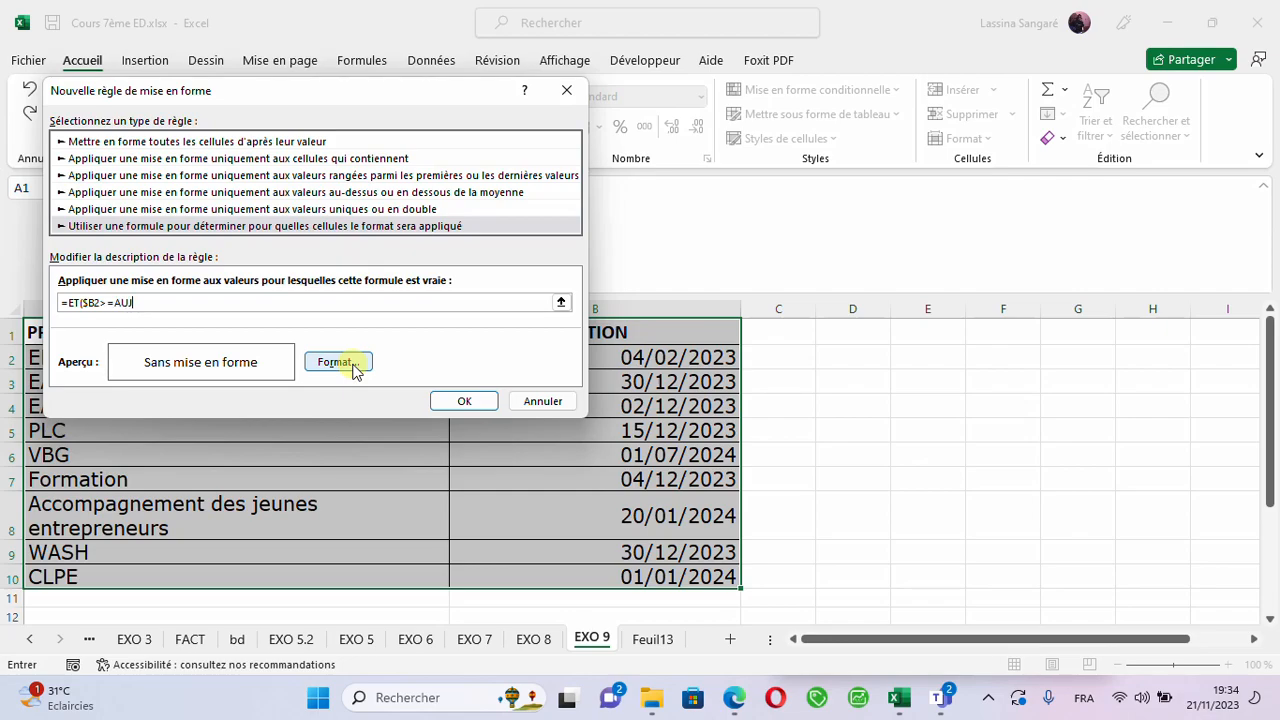
pyautogui.write('OURDHUI')
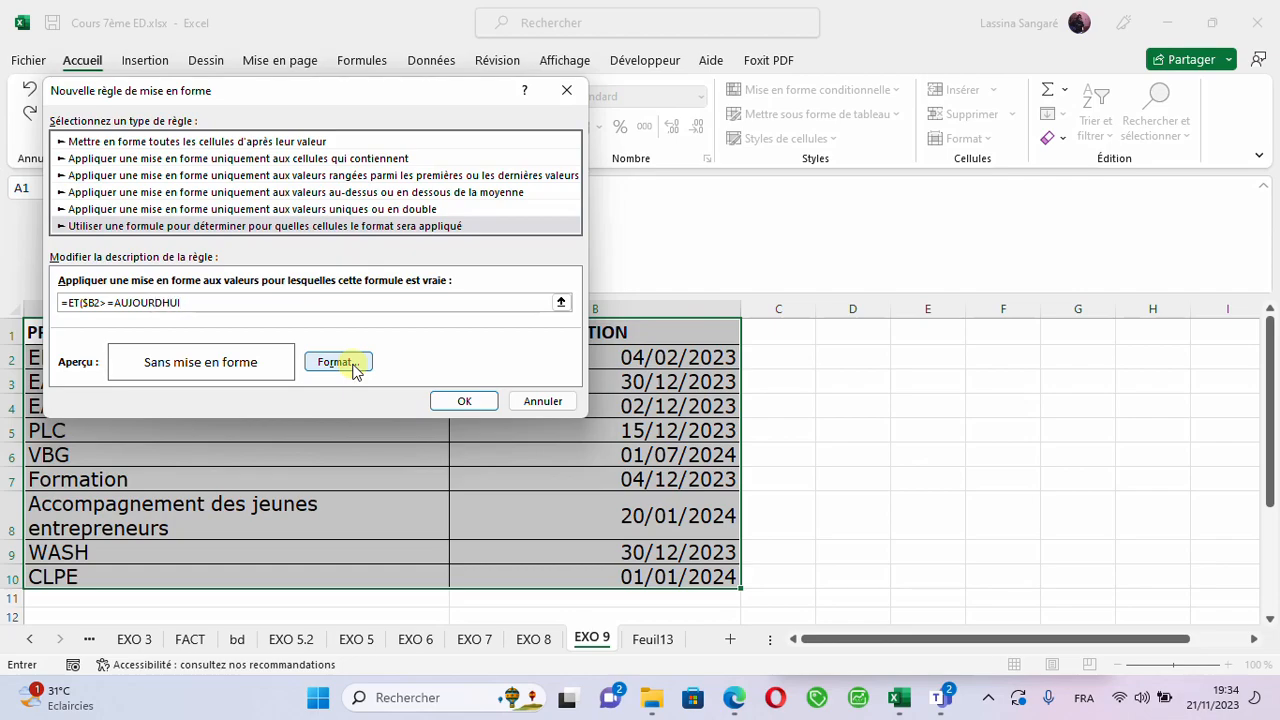
pyautogui.write('()')
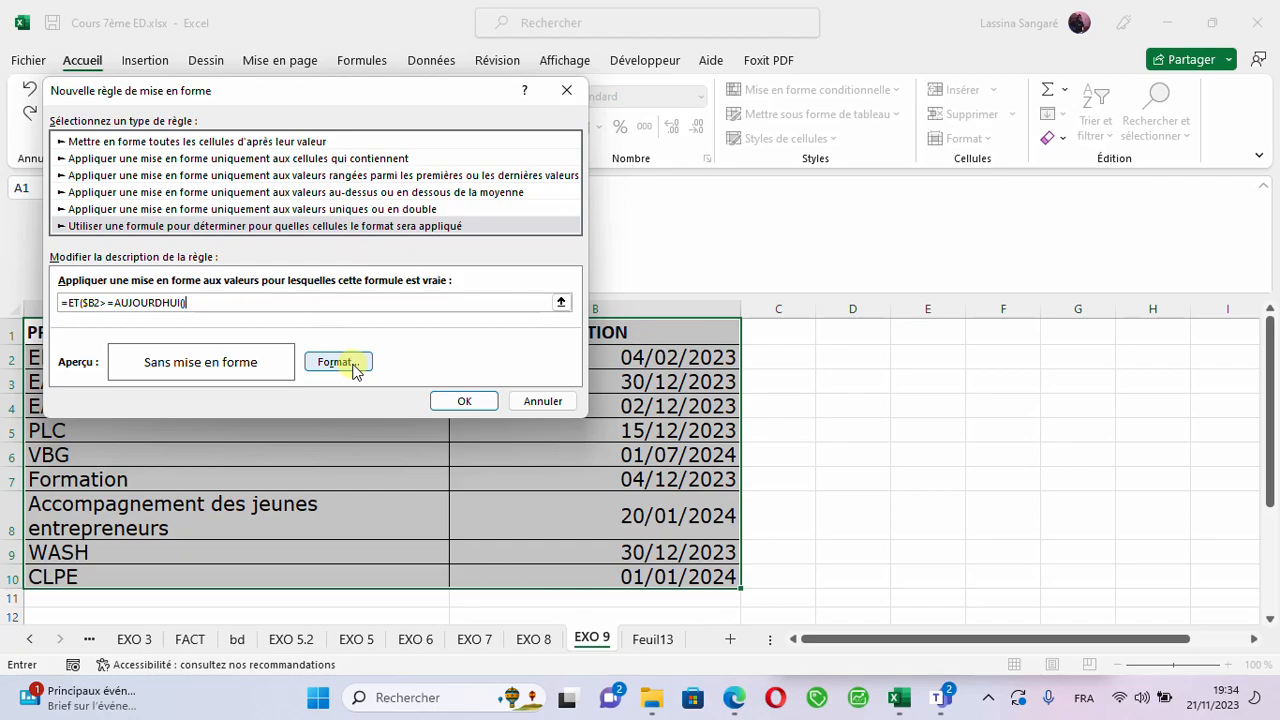
# - Add a semicolon and a second reference to B2 in the rule formula, keeping only column B absolute as $B2
pyautogui.write(';')
pyautogui.click(655, 362)
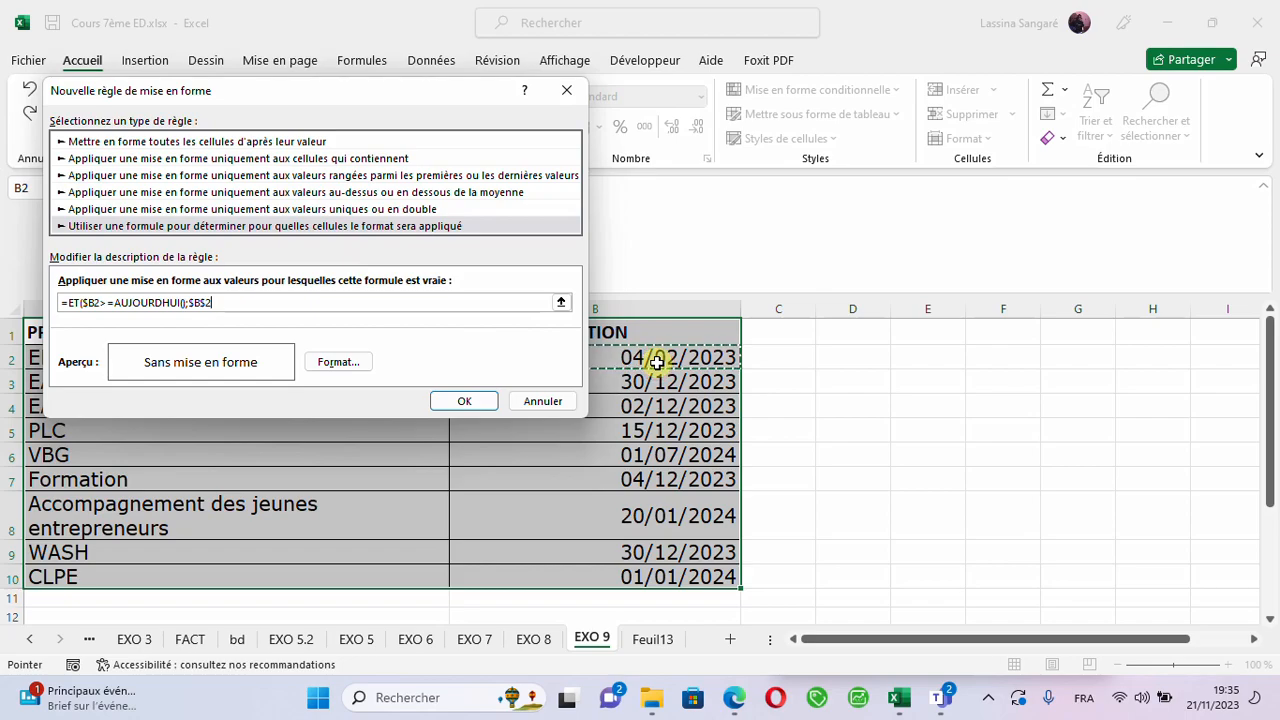
pyautogui.click(207, 302)
pyautogui.press('F4')
pyautogui.press('F4')
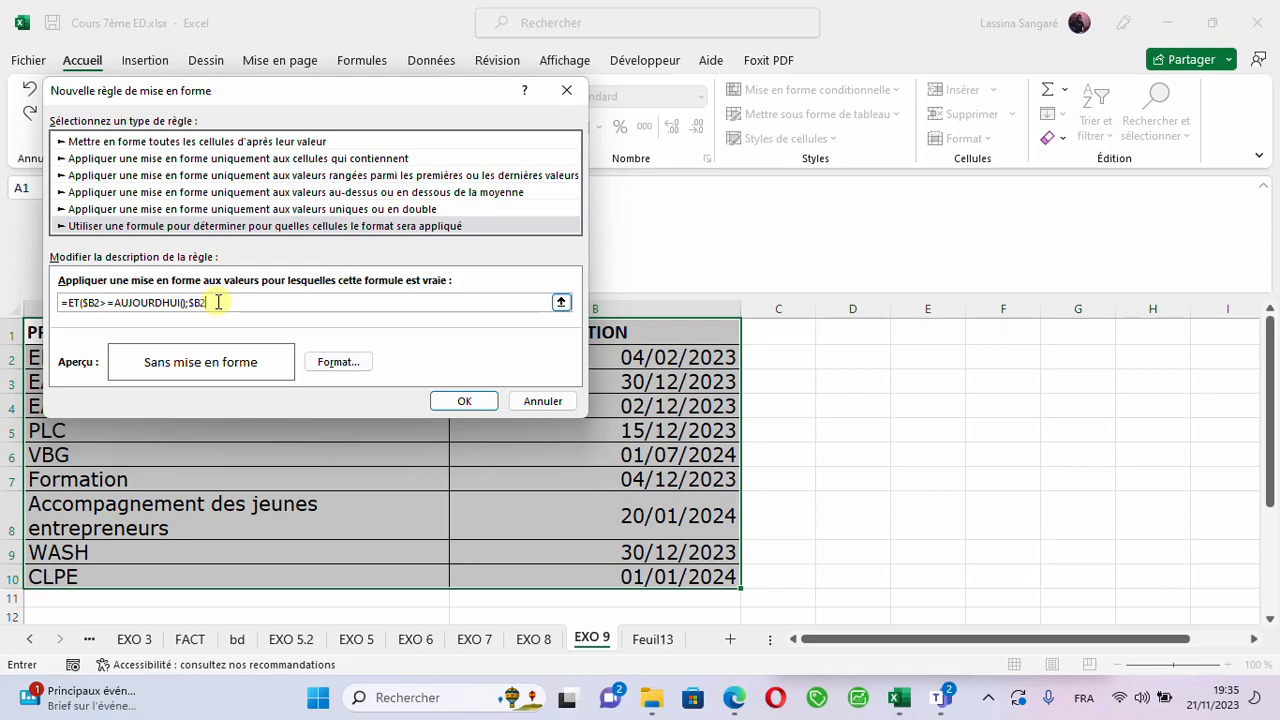
# - Subtract today's date from the second reference in the rule formula by adding -AUJOURDHUI() after $B2
pyautogui.write('<')
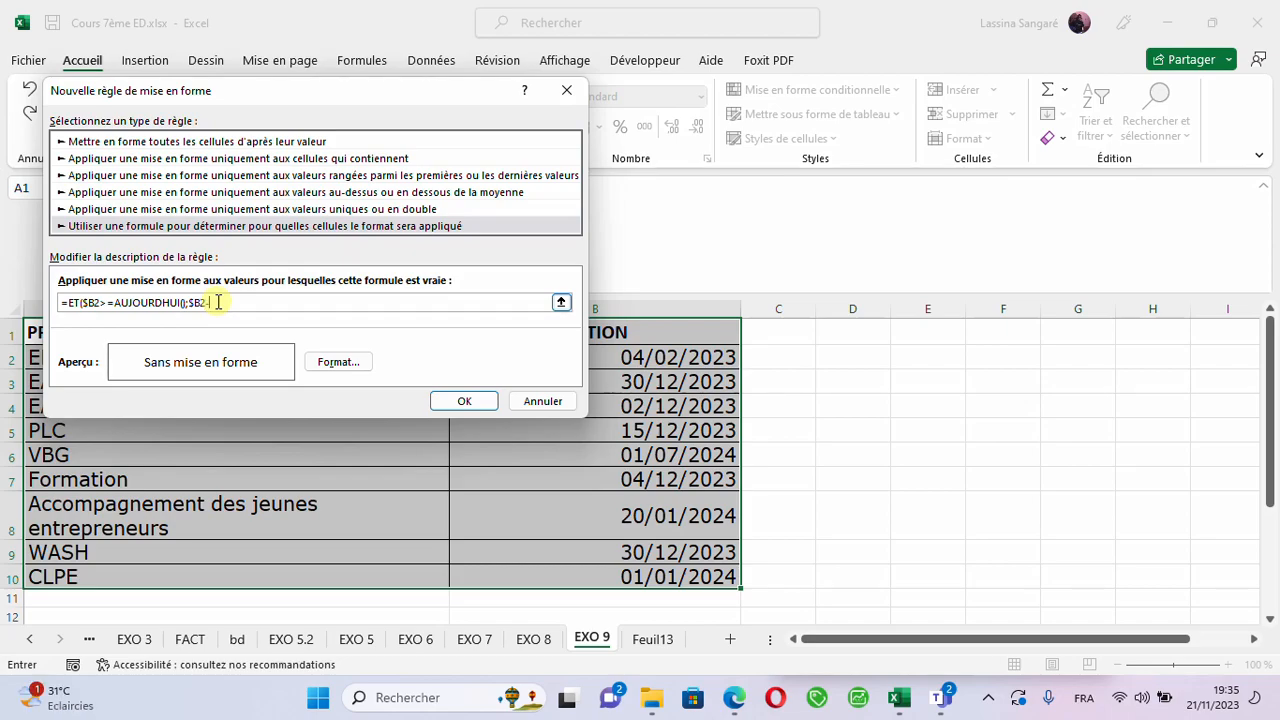
pyautogui.write('A')
pyautogui.write('UJOURDHUI')
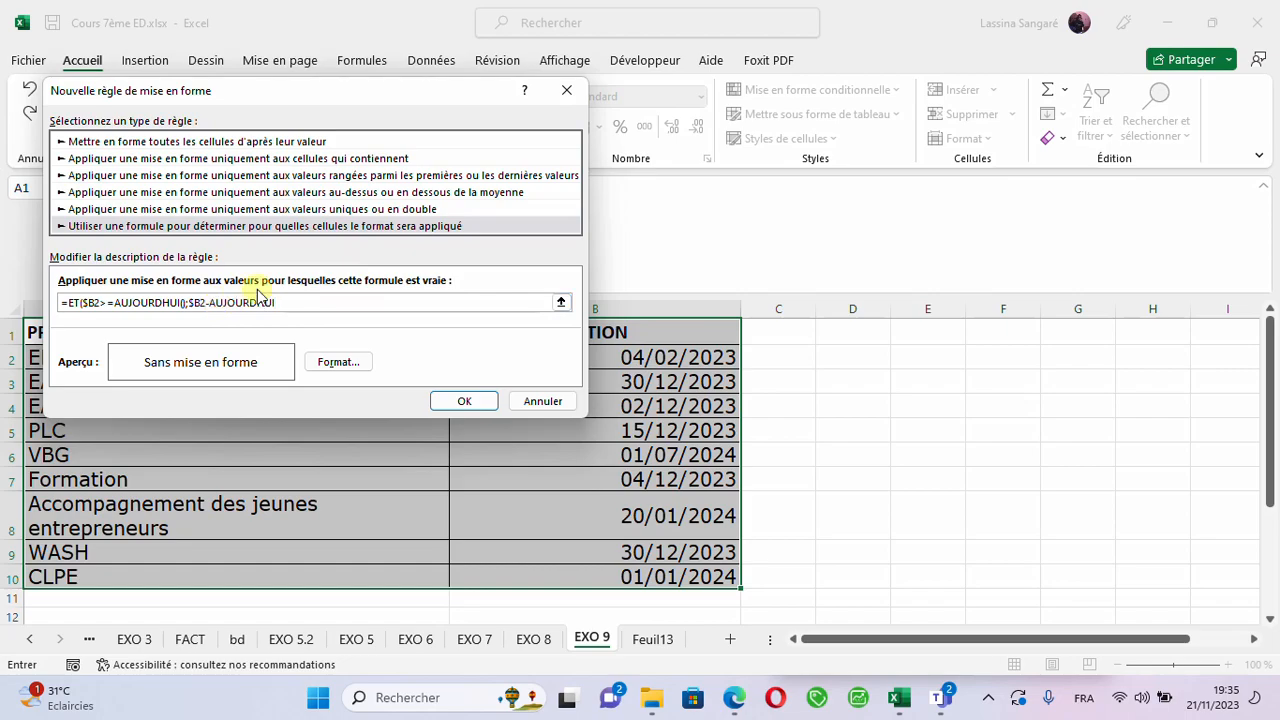
pyautogui.write('()')
# - Try to switch the keyboard layout to English (United States) for entering the comparison operator at the end of the rule formula
pyautogui.click(1069, 689)
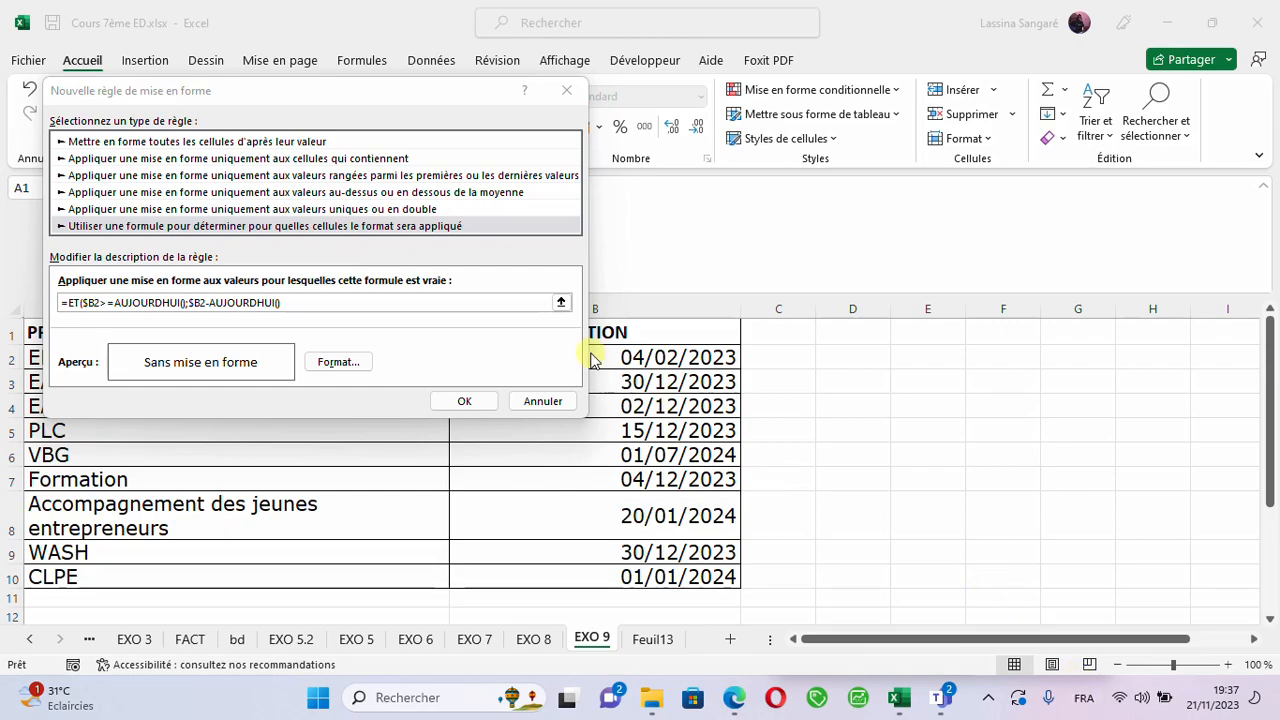
pyautogui.click(343, 302)
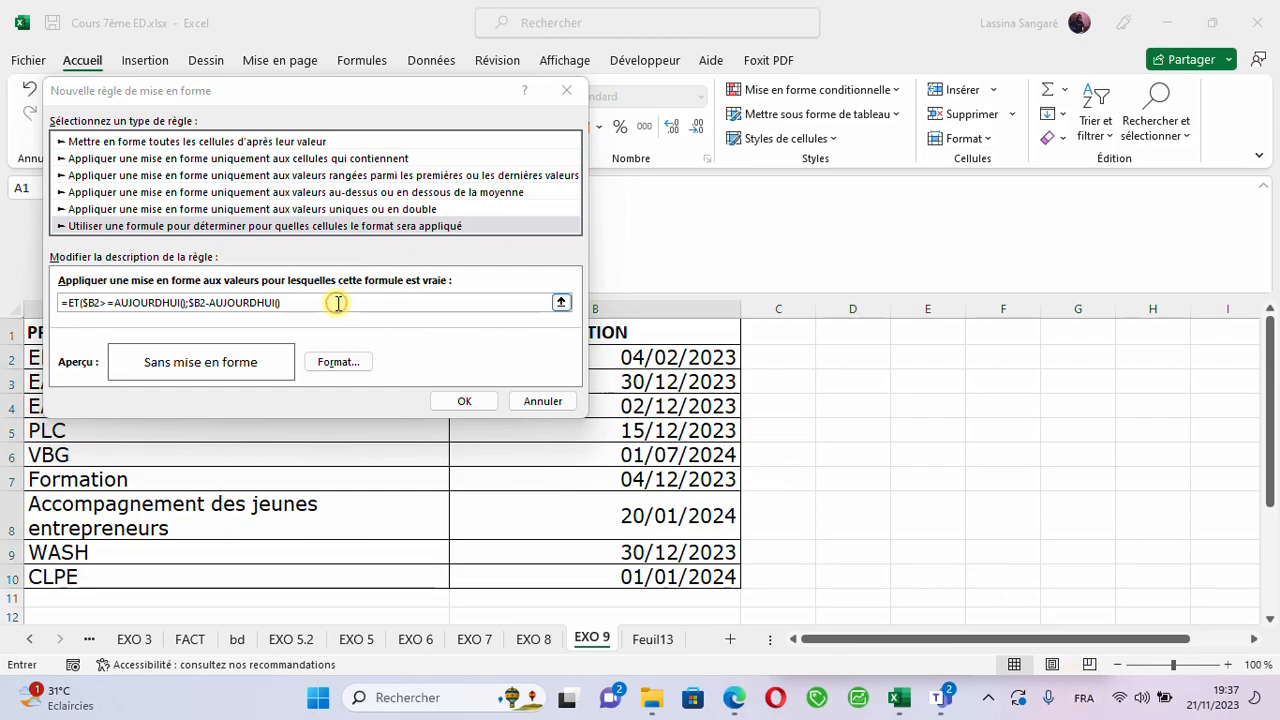
pyautogui.click(1082, 700)
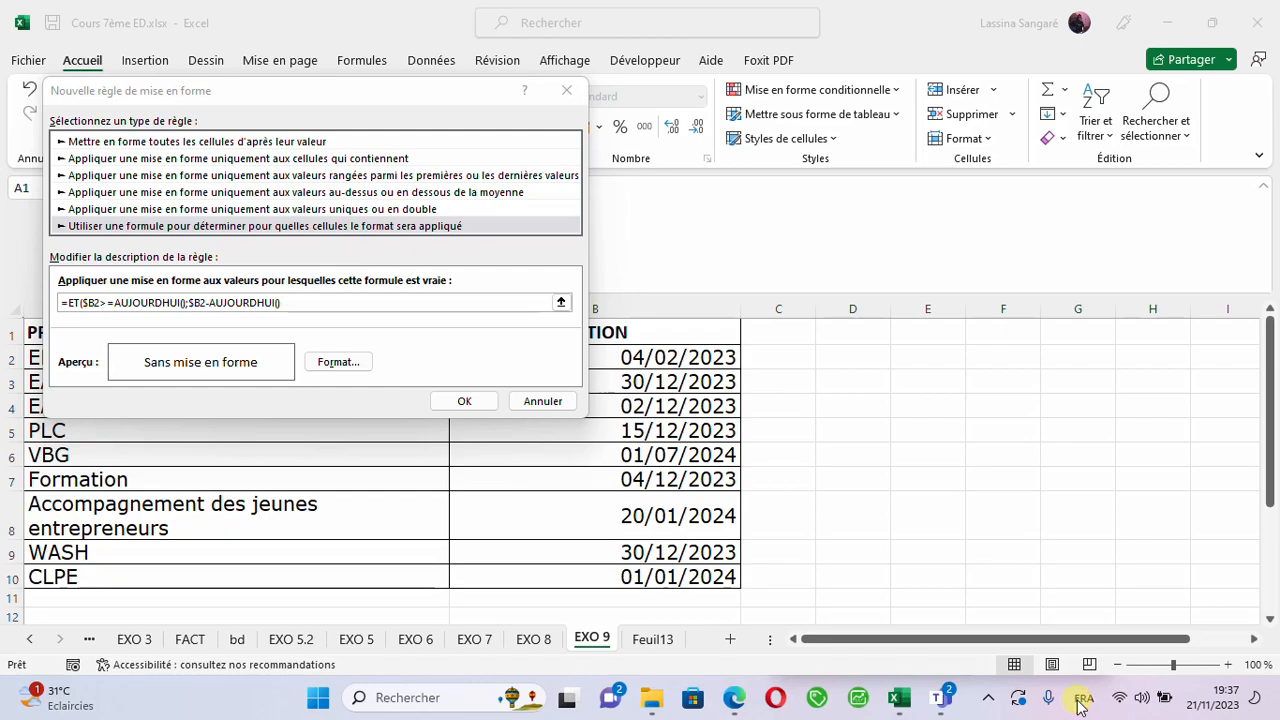
pyautogui.click(344, 305)
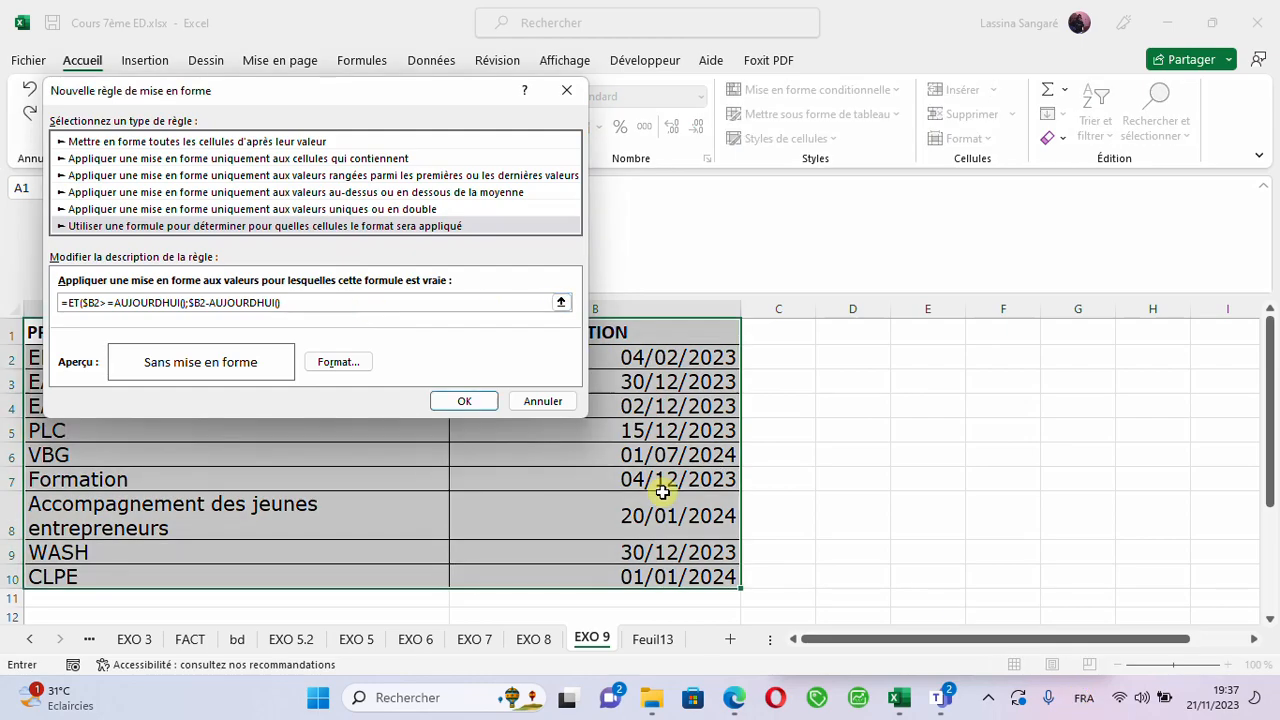
pyautogui.click(1080, 705)
pyautogui.click(1081, 702)
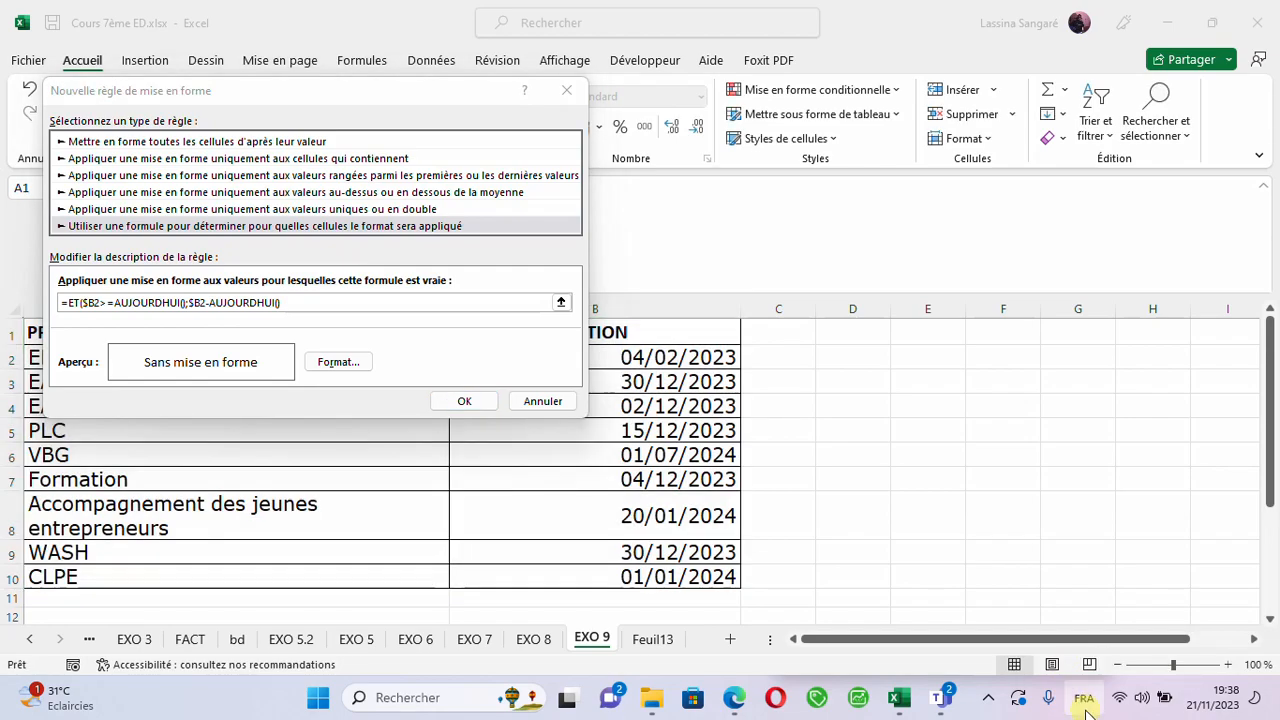
pyautogui.click(1085, 706)
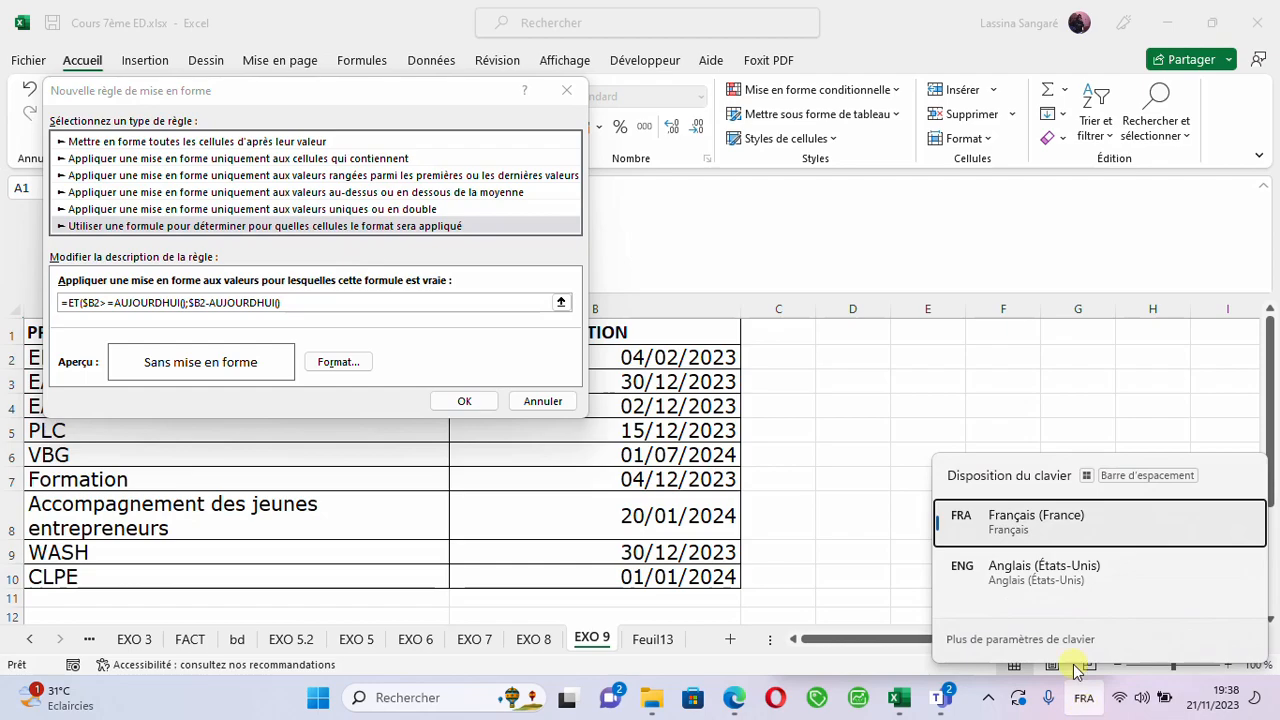
pyautogui.click(1015, 568)
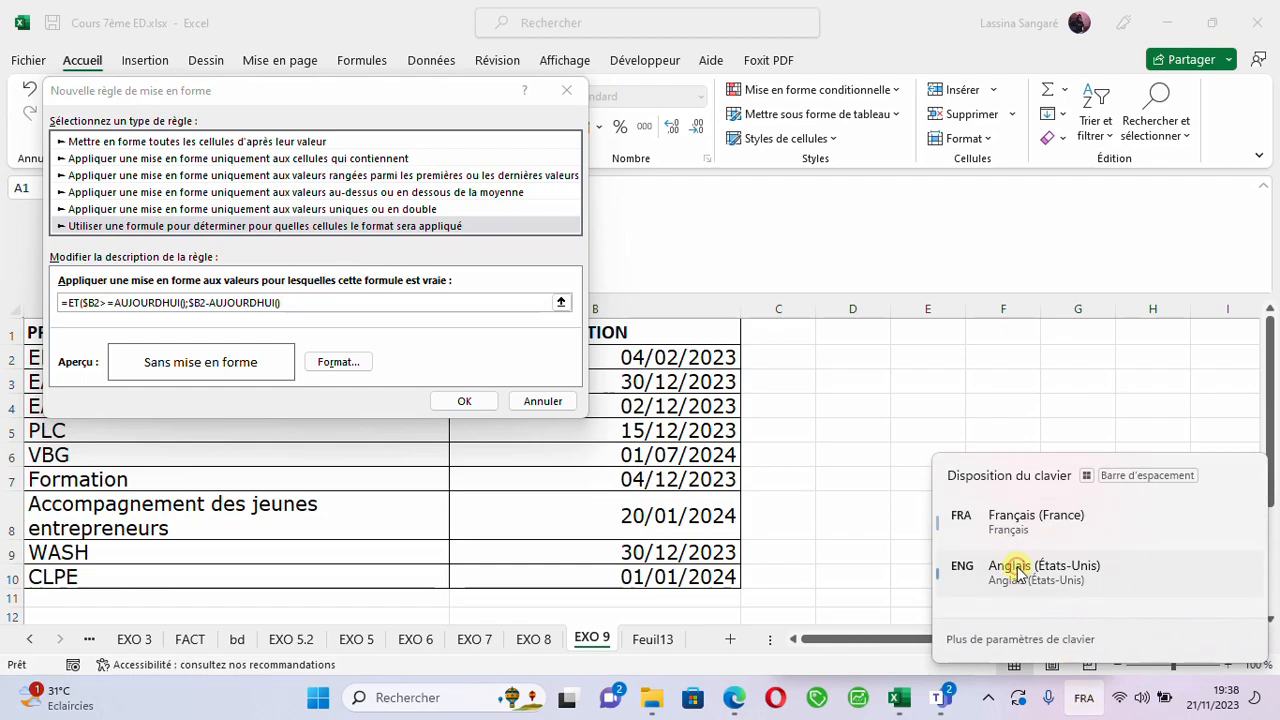
pyautogui.click(320, 300)
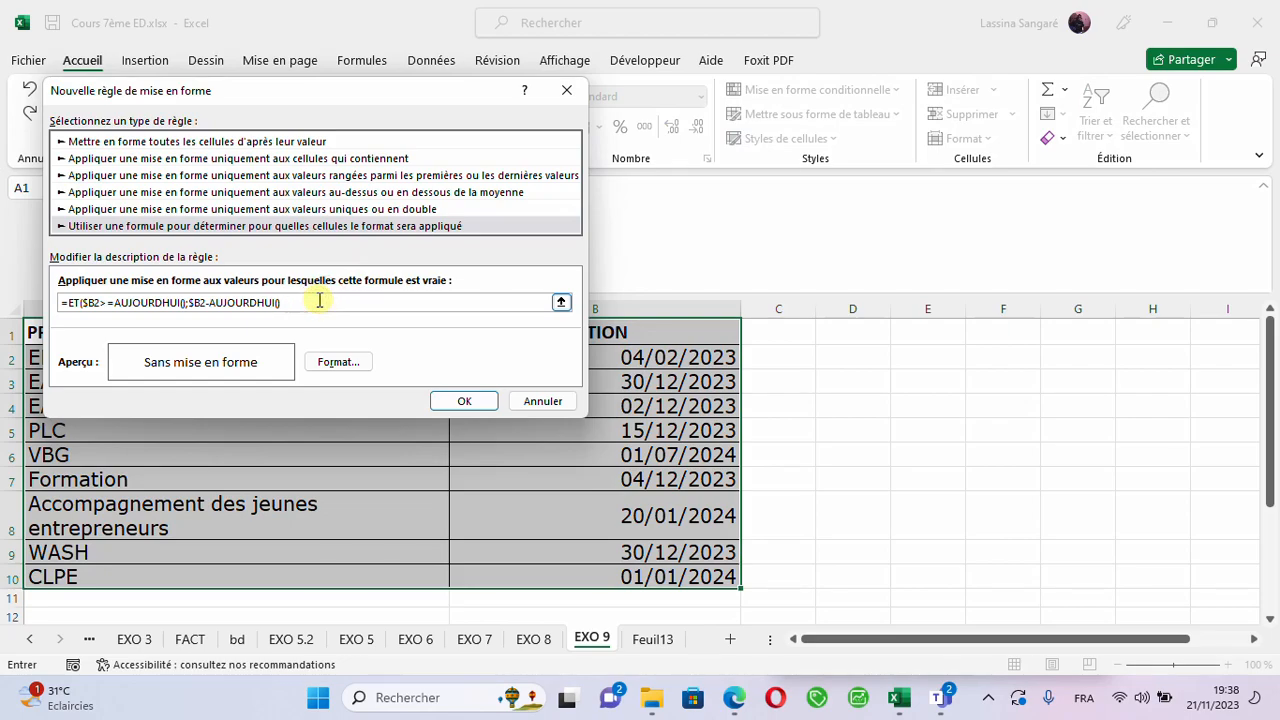
pyautogui.write(';')
# - Switch the keyboard layout to English (United States) and add the < operator after the last AUJOURDHUI() in the rule formula
pyautogui.click(1085, 703)
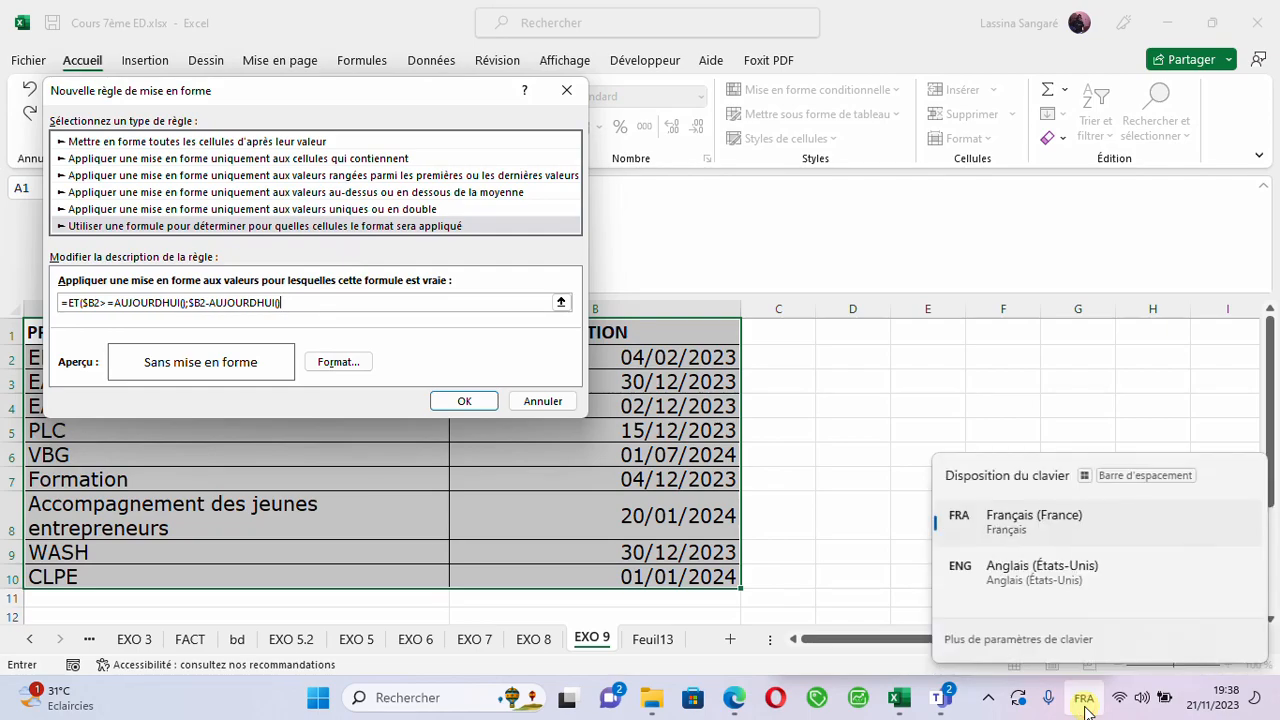
pyautogui.click(1025, 579)
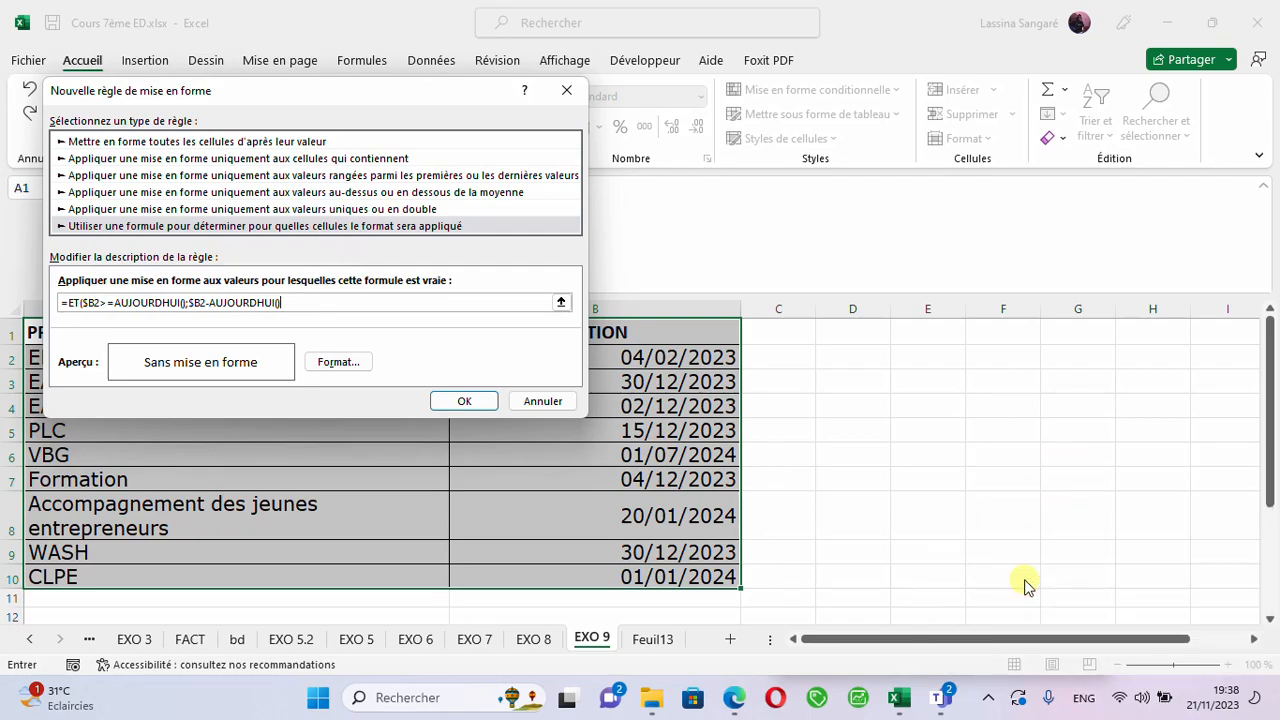
pyautogui.write('<')
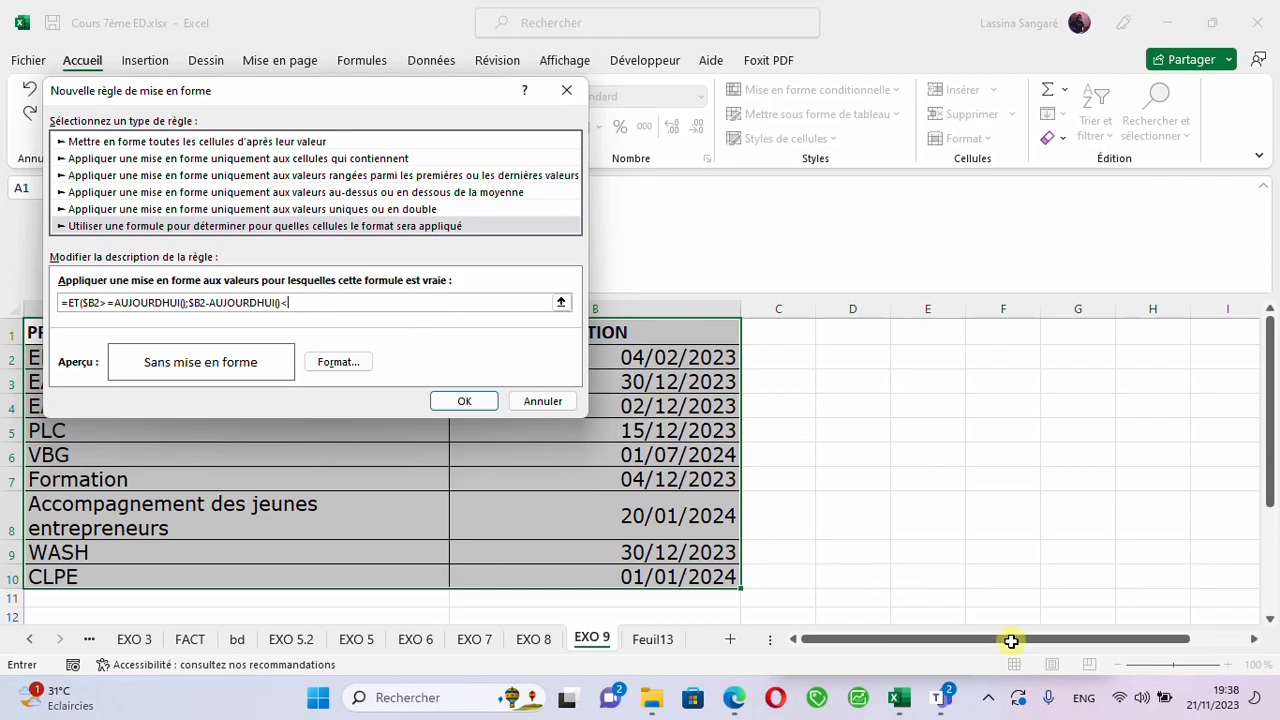
pyautogui.click(1083, 700)
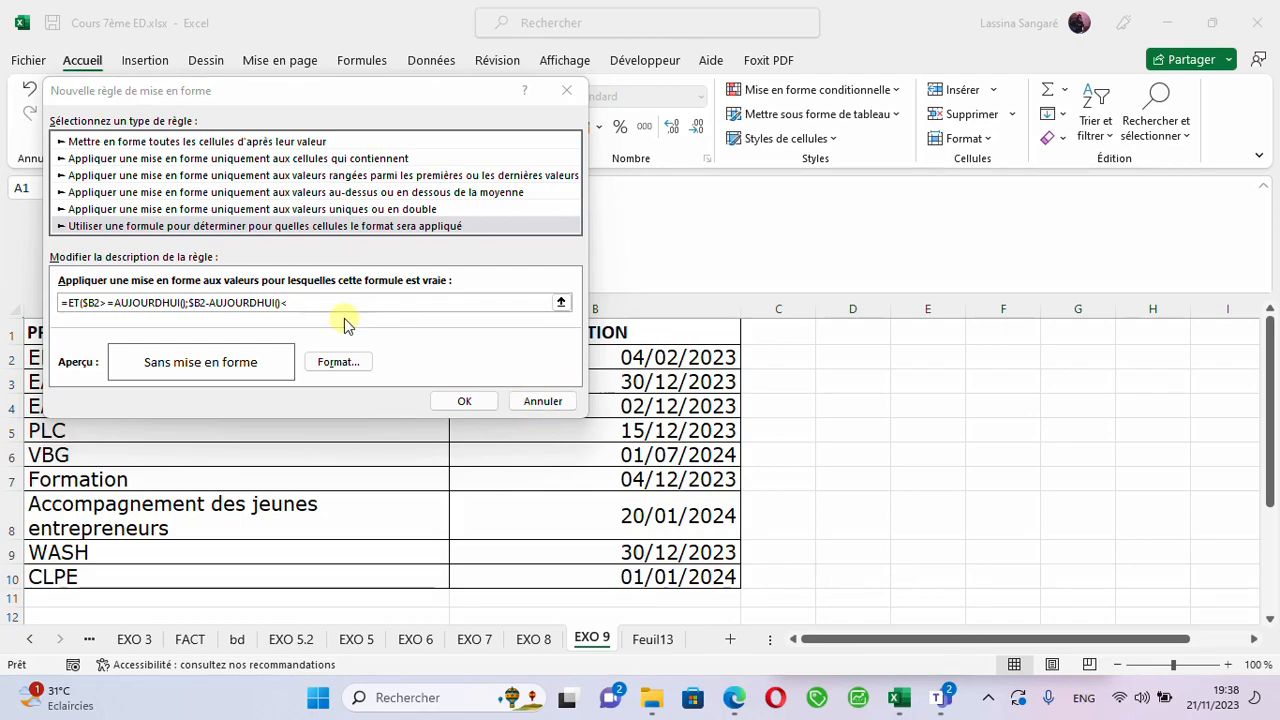
pyautogui.click(278, 305)
pyautogui.write('<')
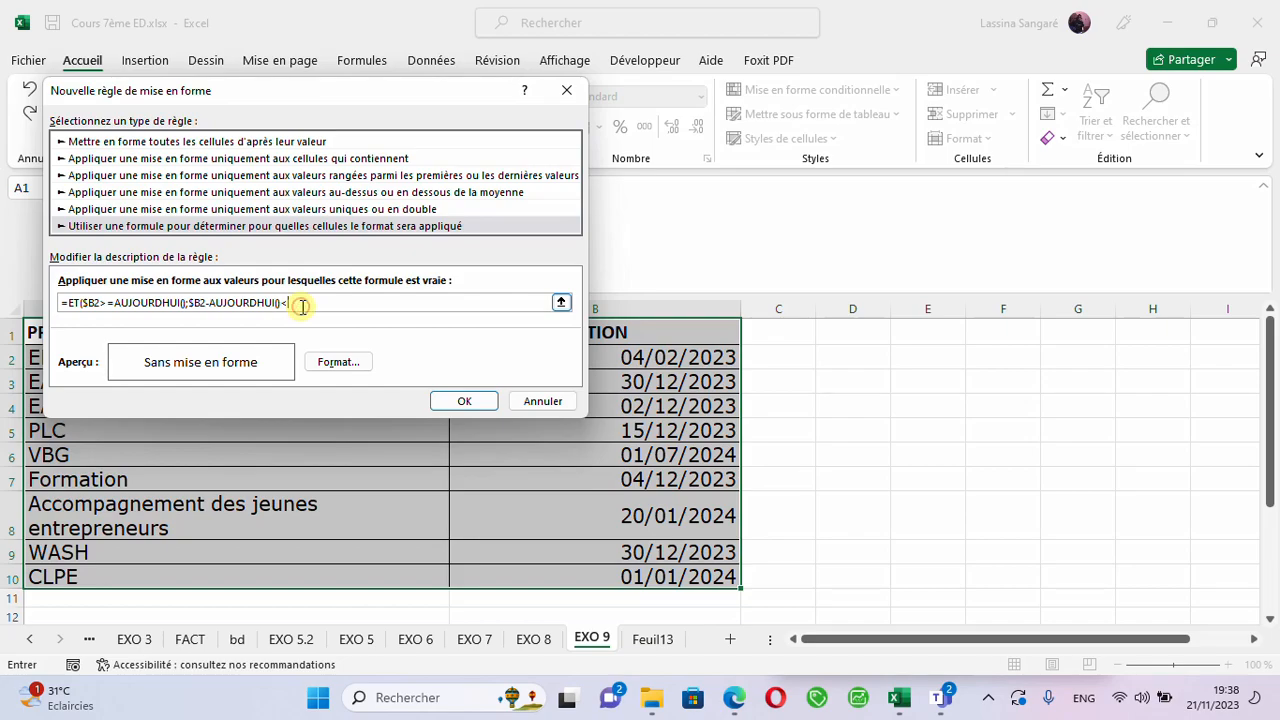
pyautogui.write('60')
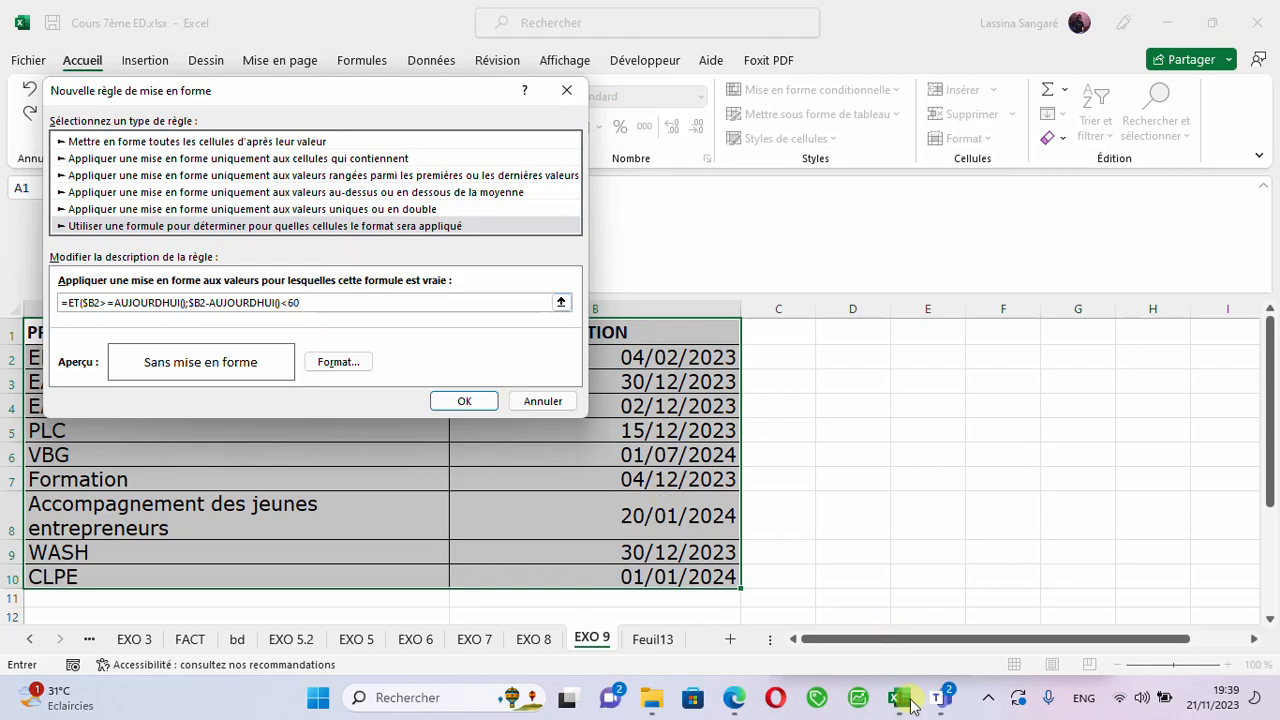
# - Enter 60 as the limit, restore the French keyboard layout and close the formula as =ET($B2>=AUJOURDHUI();$B2-AUJOURDHUI()<60)
pyautogui.click(1085, 706)
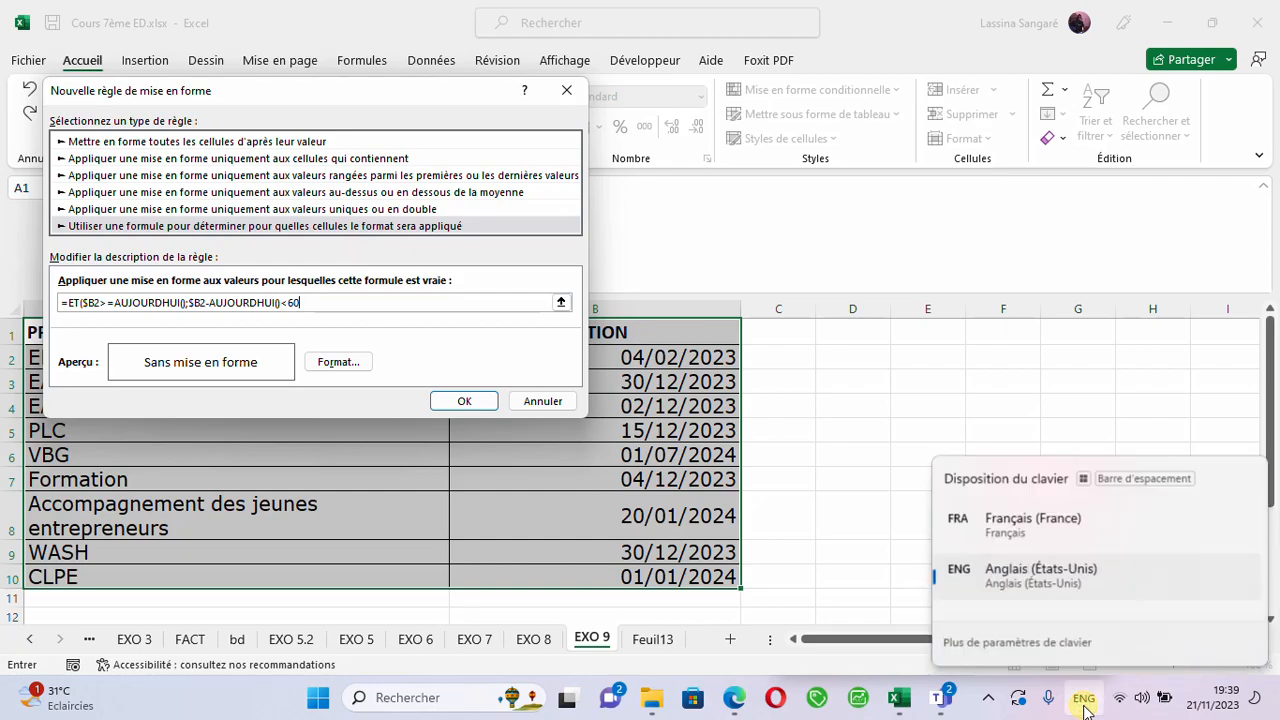
pyautogui.click(993, 520)
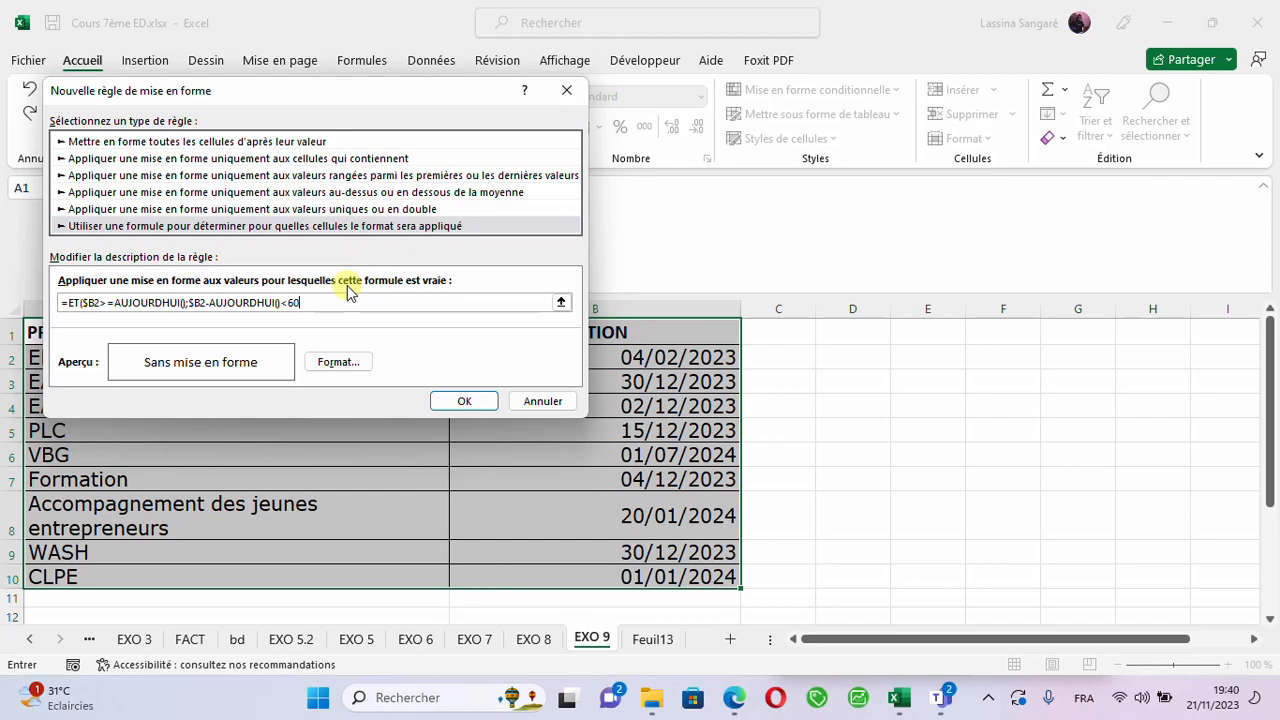
pyautogui.write(')')
# - Give the rule a dark red background fill and apply it to the table
pyautogui.click(339, 363)
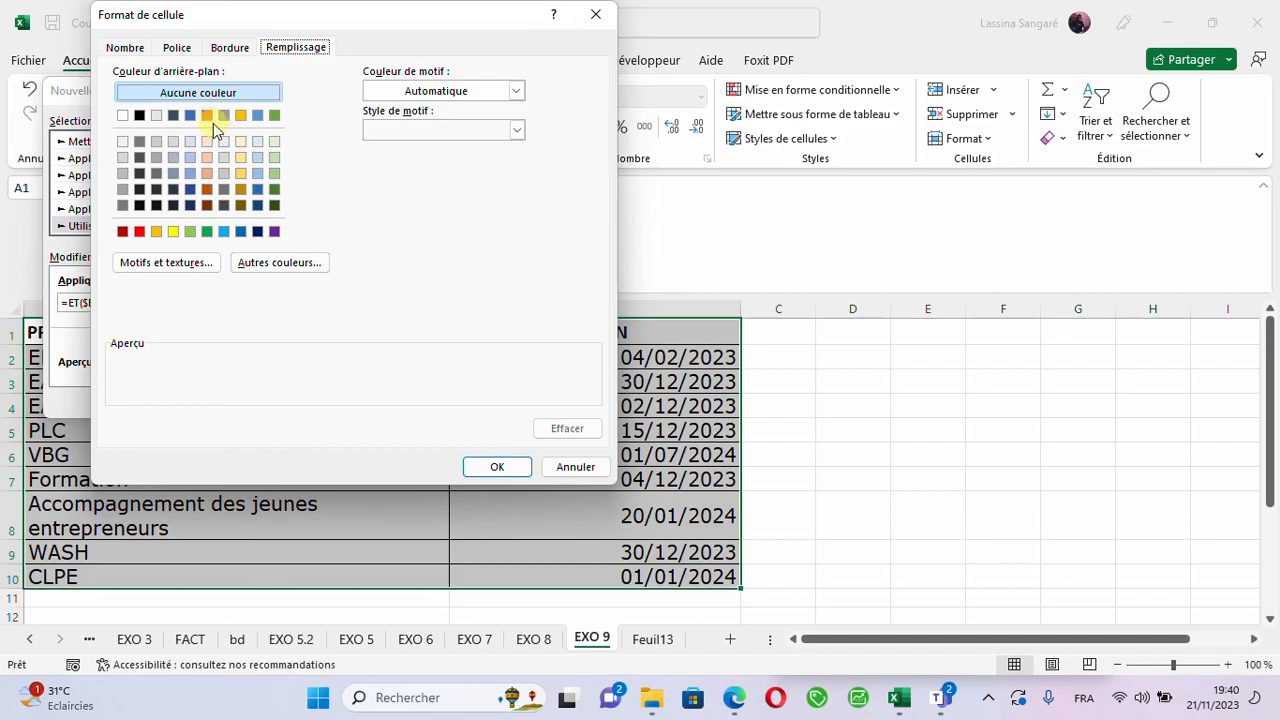
pyautogui.click(122, 231)
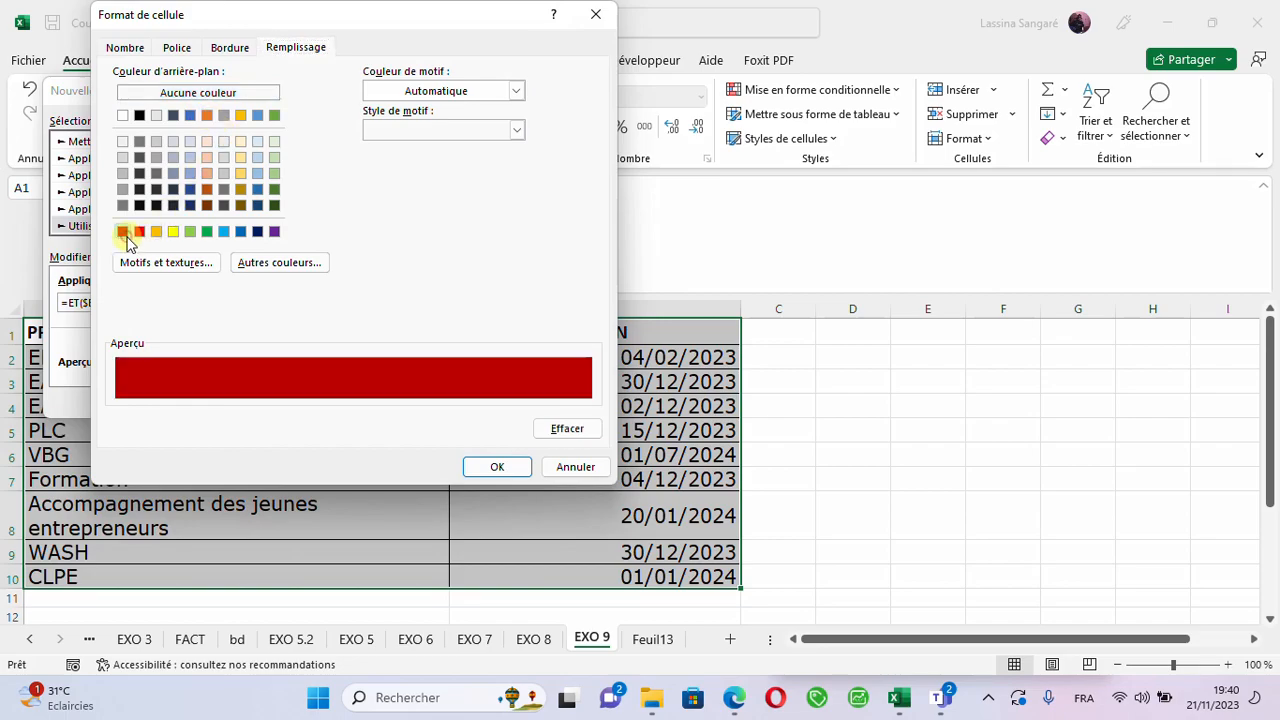
pyautogui.click(480, 470)
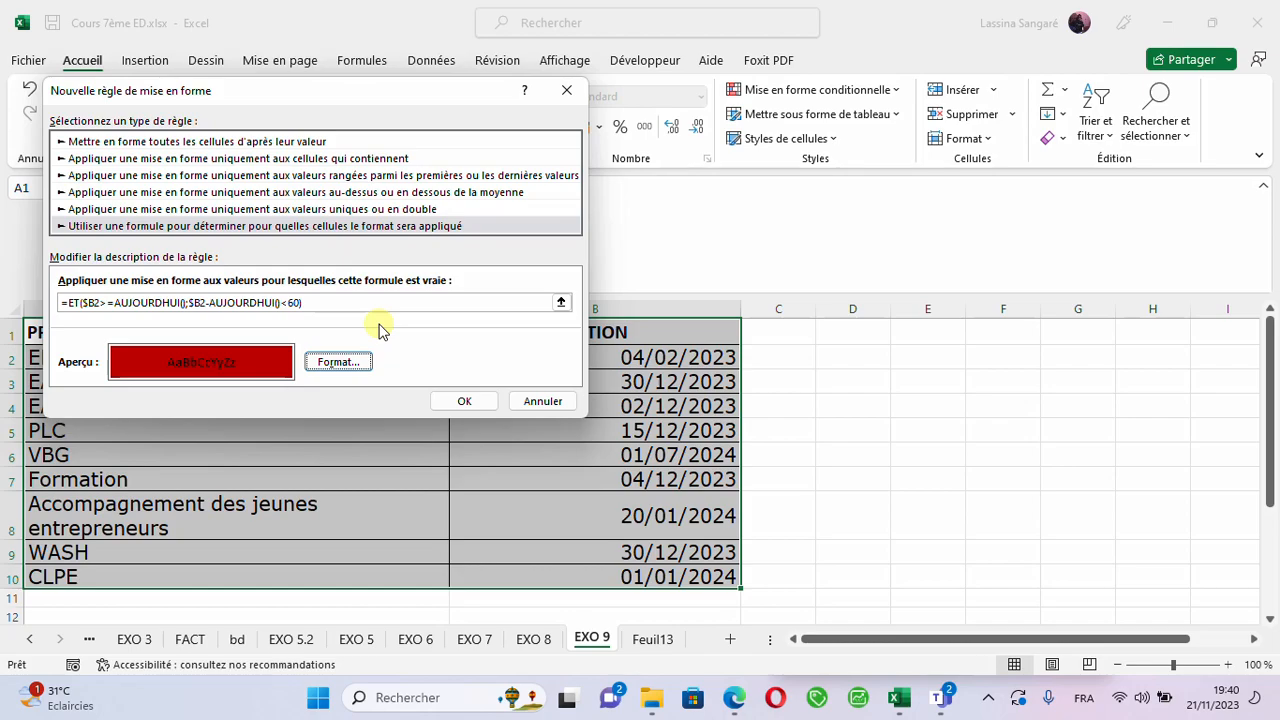
pyautogui.click(455, 401)
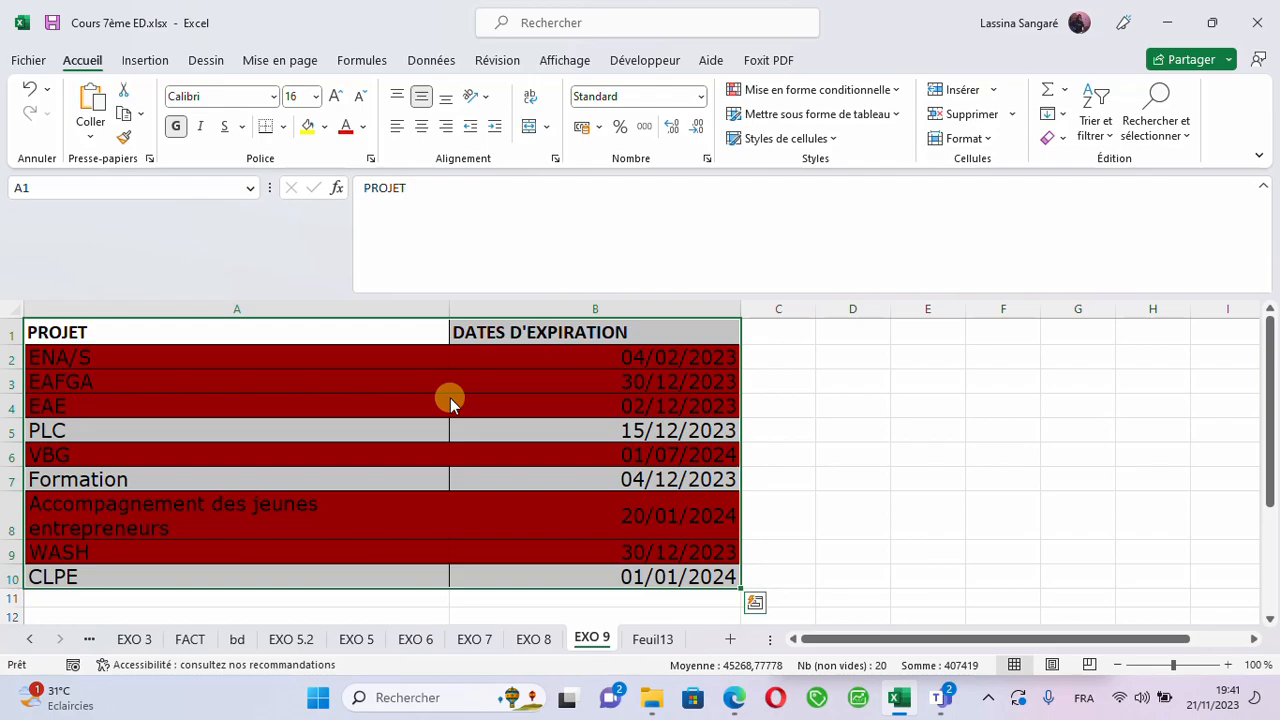
# - Check the expiration dates in B3, B5, B10 and B7 against the row highlighting
pyautogui.click(566, 382)
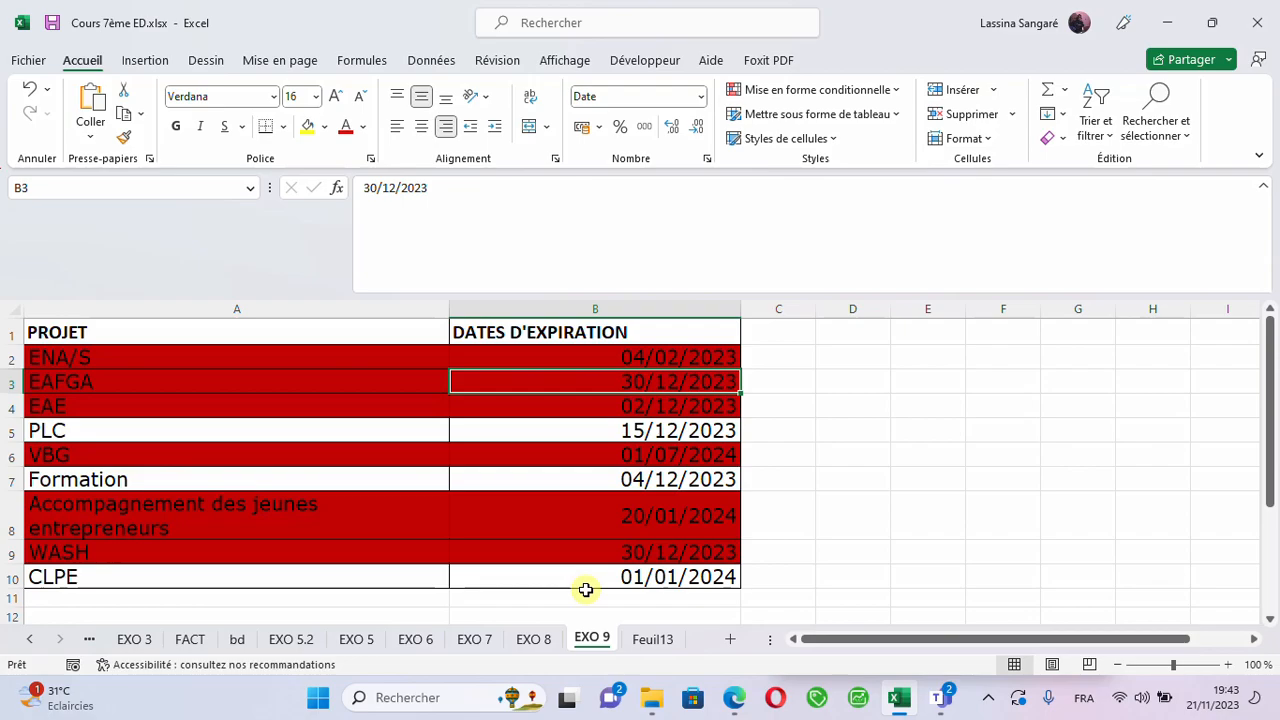
pyautogui.click(613, 430)
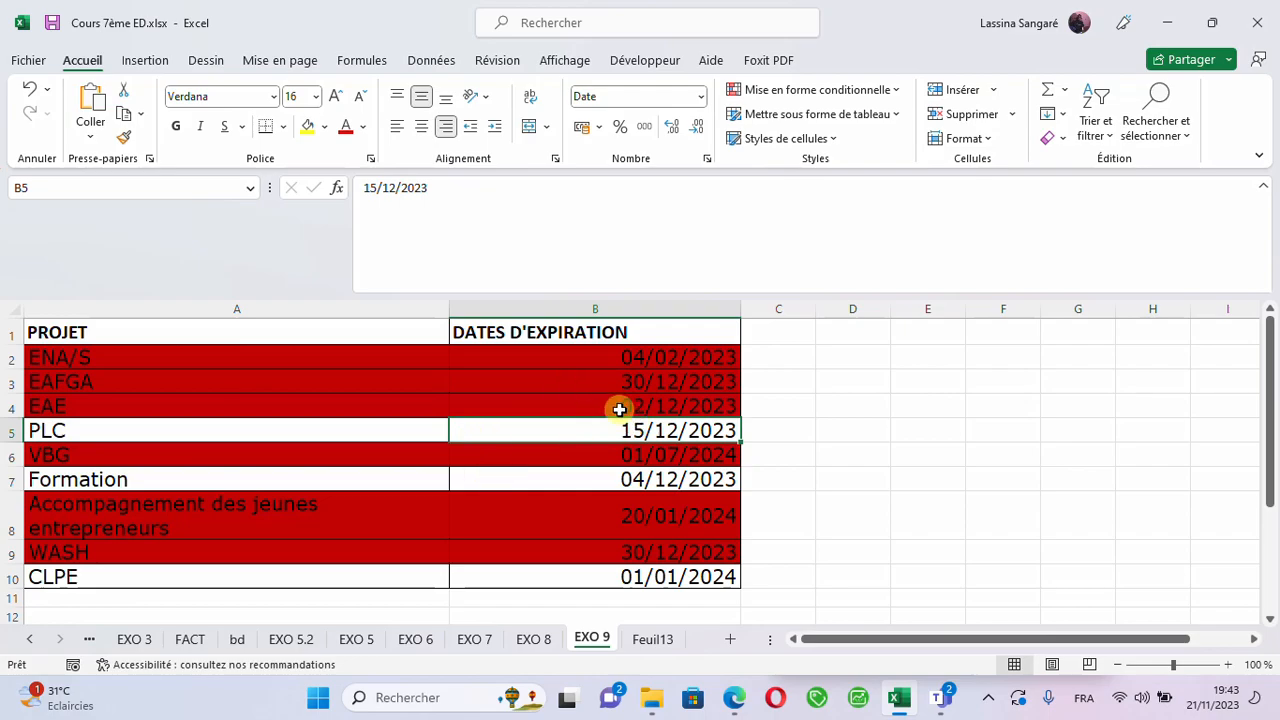
pyautogui.click(600, 576)
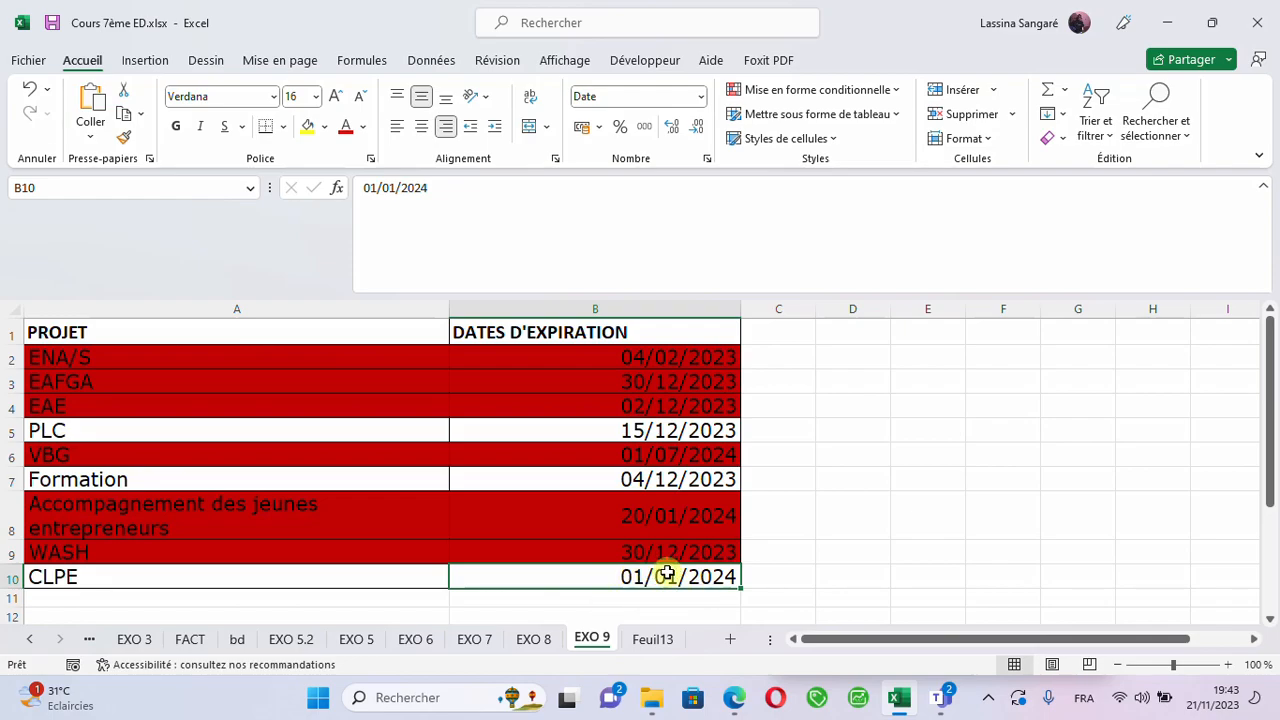
pyautogui.click(658, 479)
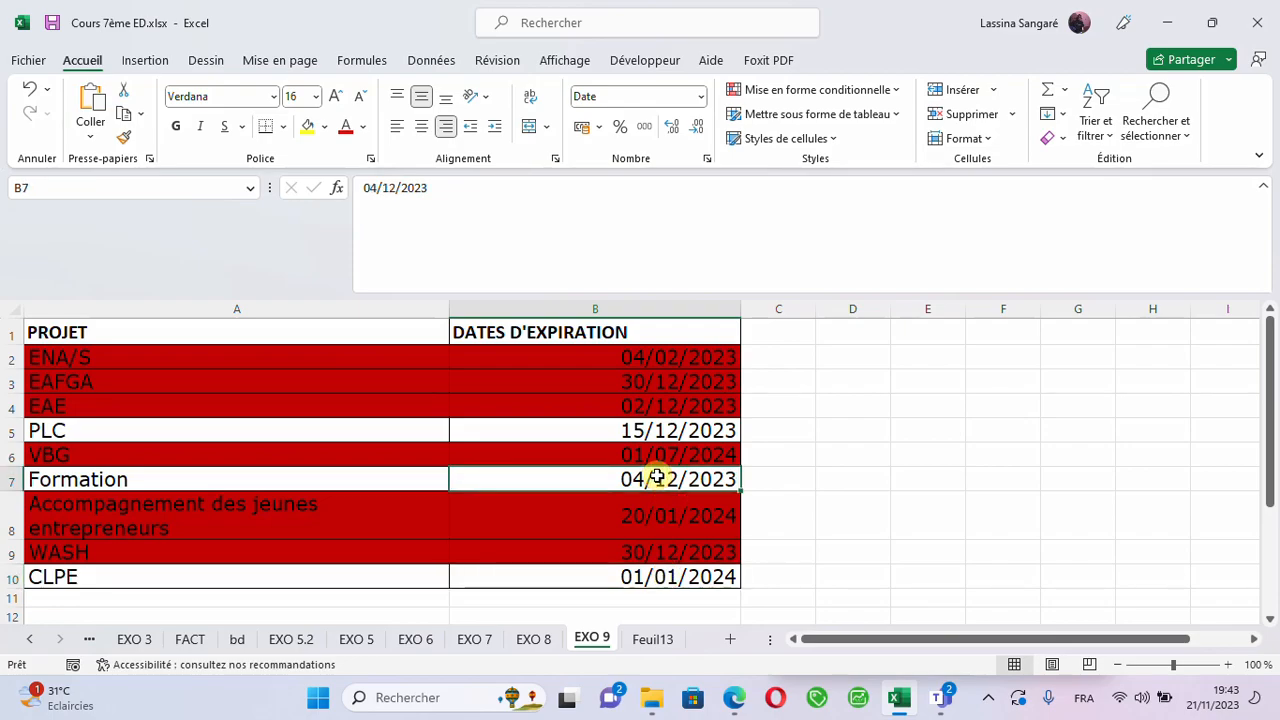
pyautogui.click(645, 577)
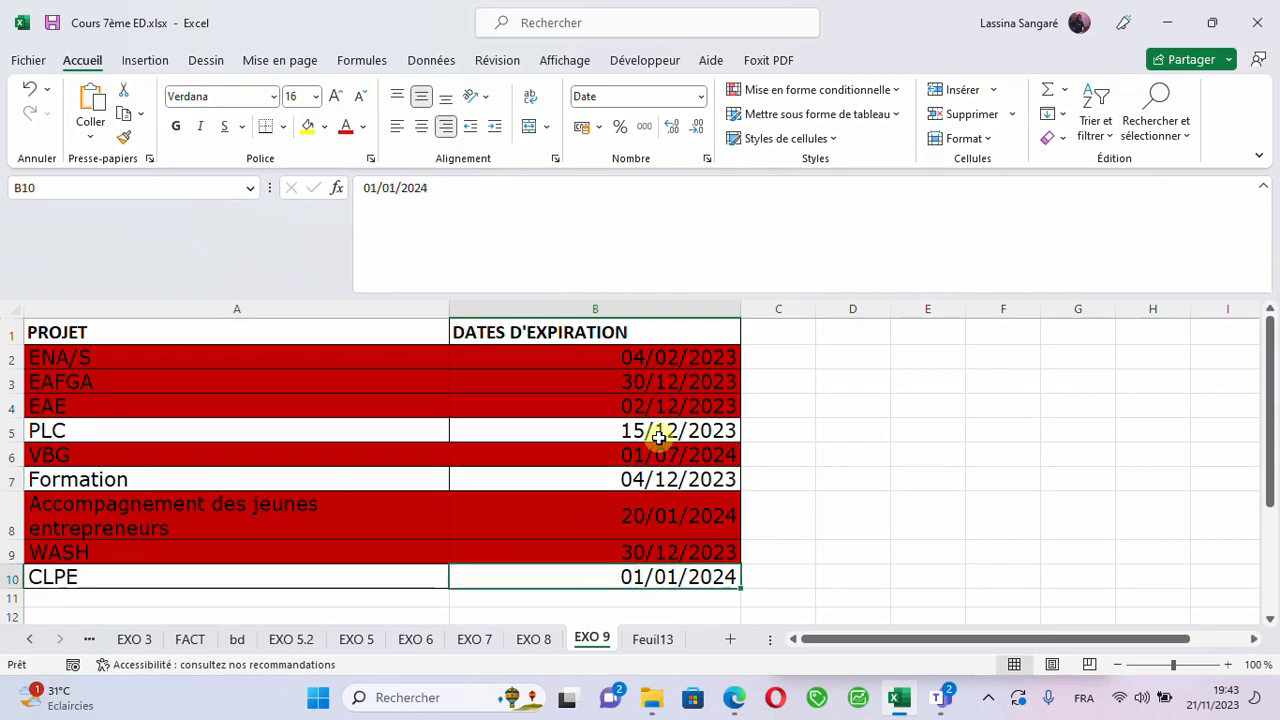
# - Format the expiration dates column B with the Date number format, type *14/03/2012
pyautogui.click(638, 308)
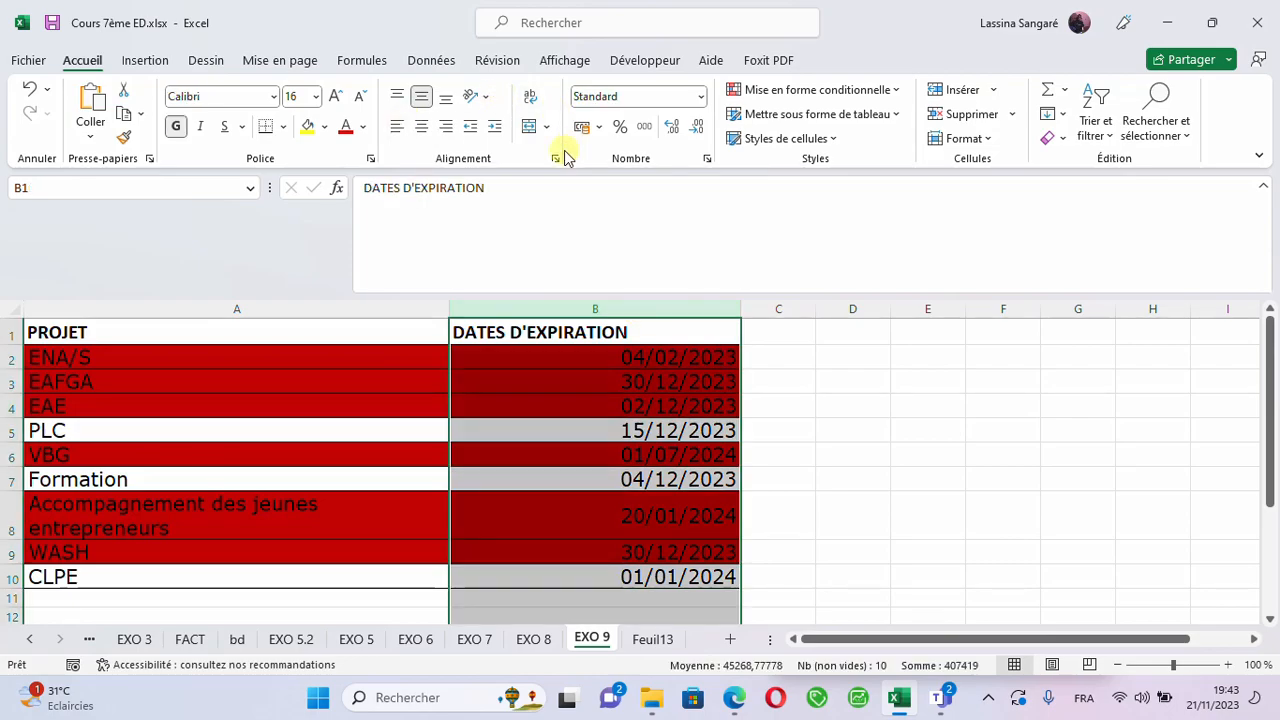
pyautogui.click(706, 160)
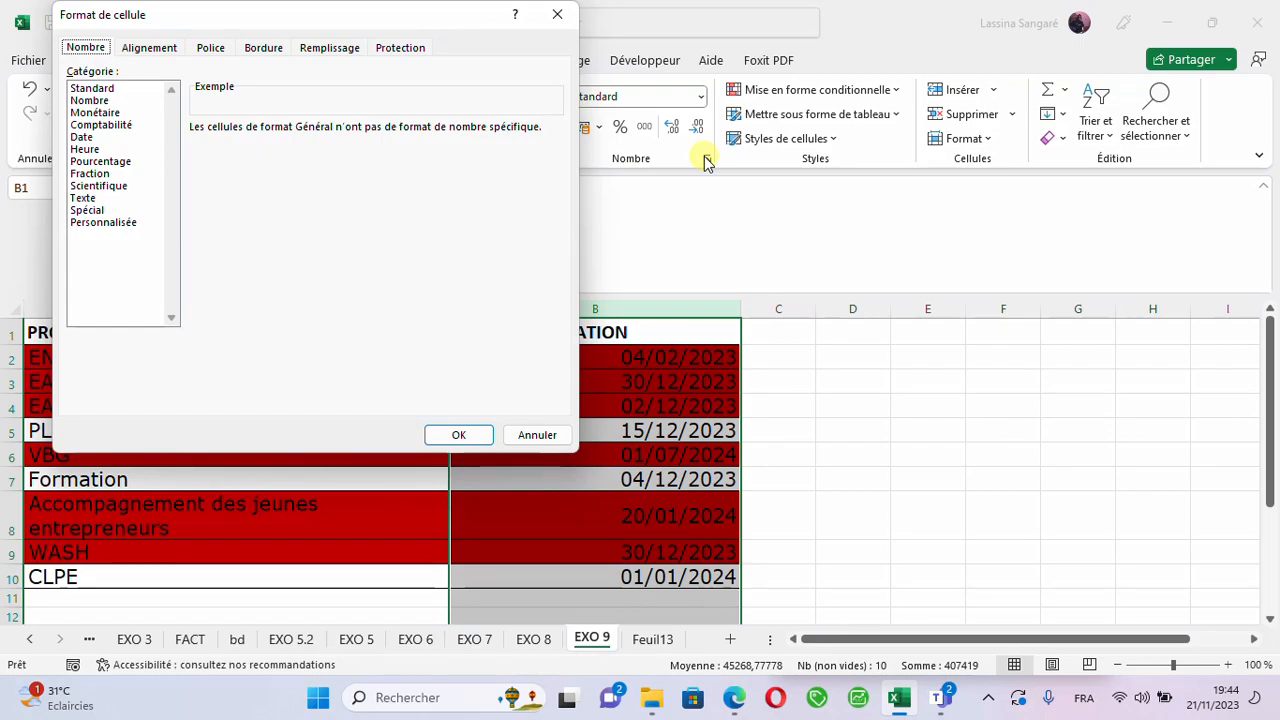
pyautogui.click(84, 137)
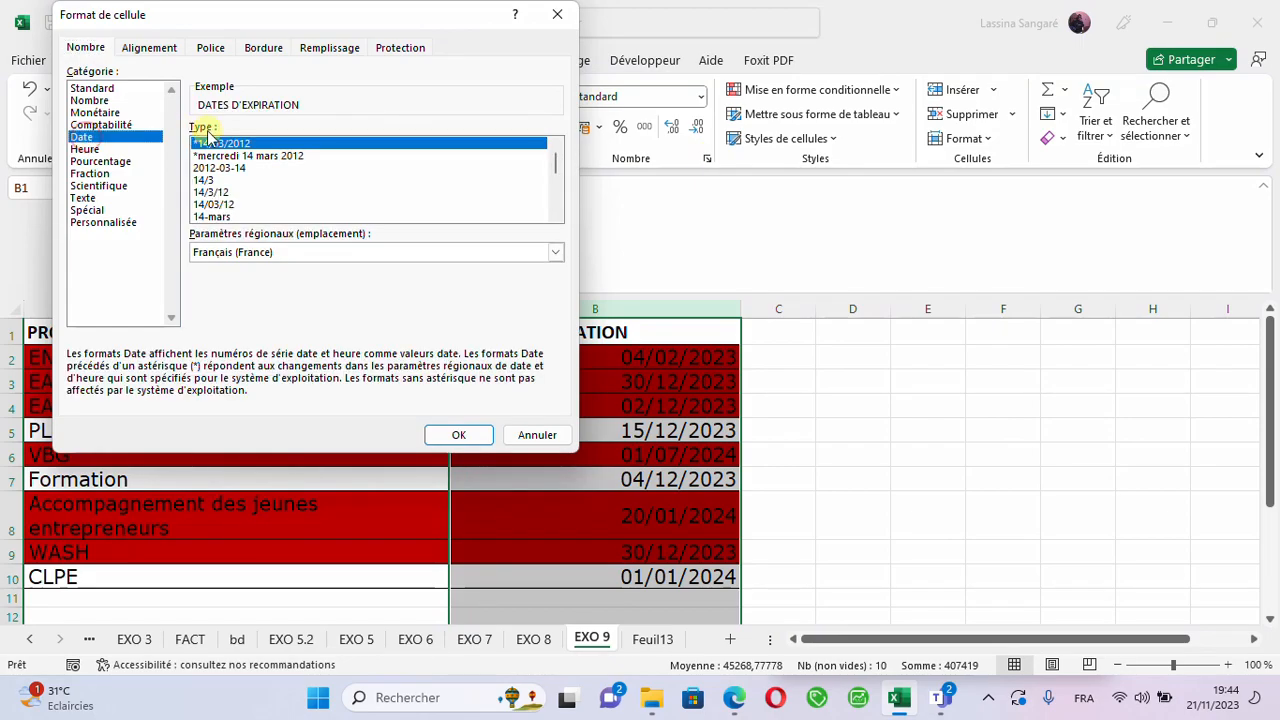
pyautogui.click(460, 437)
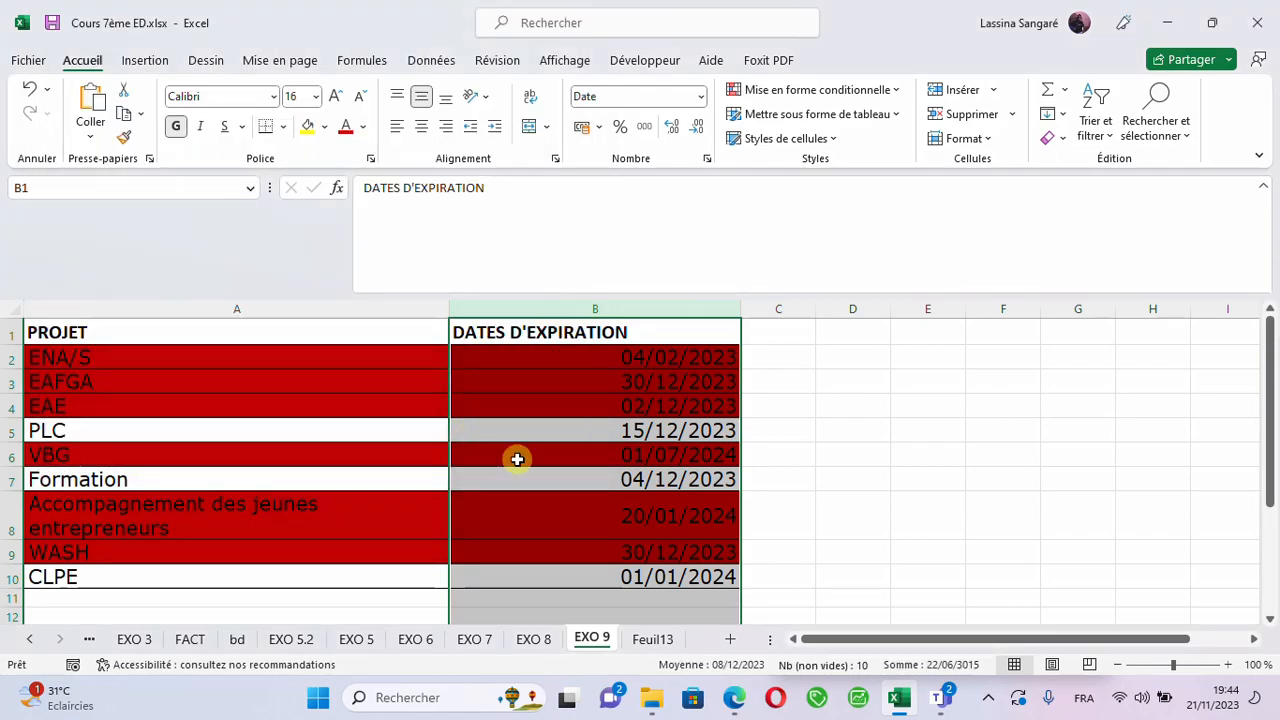
# - Re-enter the CLPE expiration date in B10 as 1/01/2024 and recheck the dates in B10 and B5
pyautogui.click(560, 517)
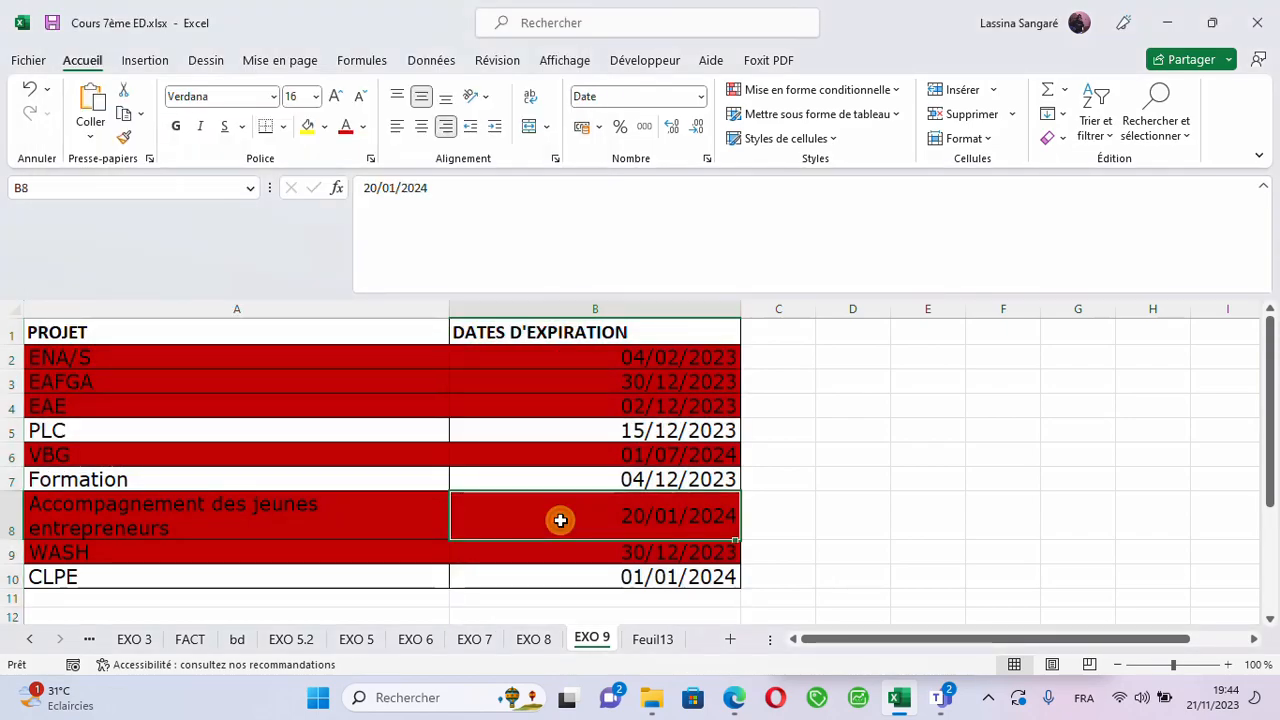
pyautogui.click(638, 579)
pyautogui.doubleClick(635, 578)
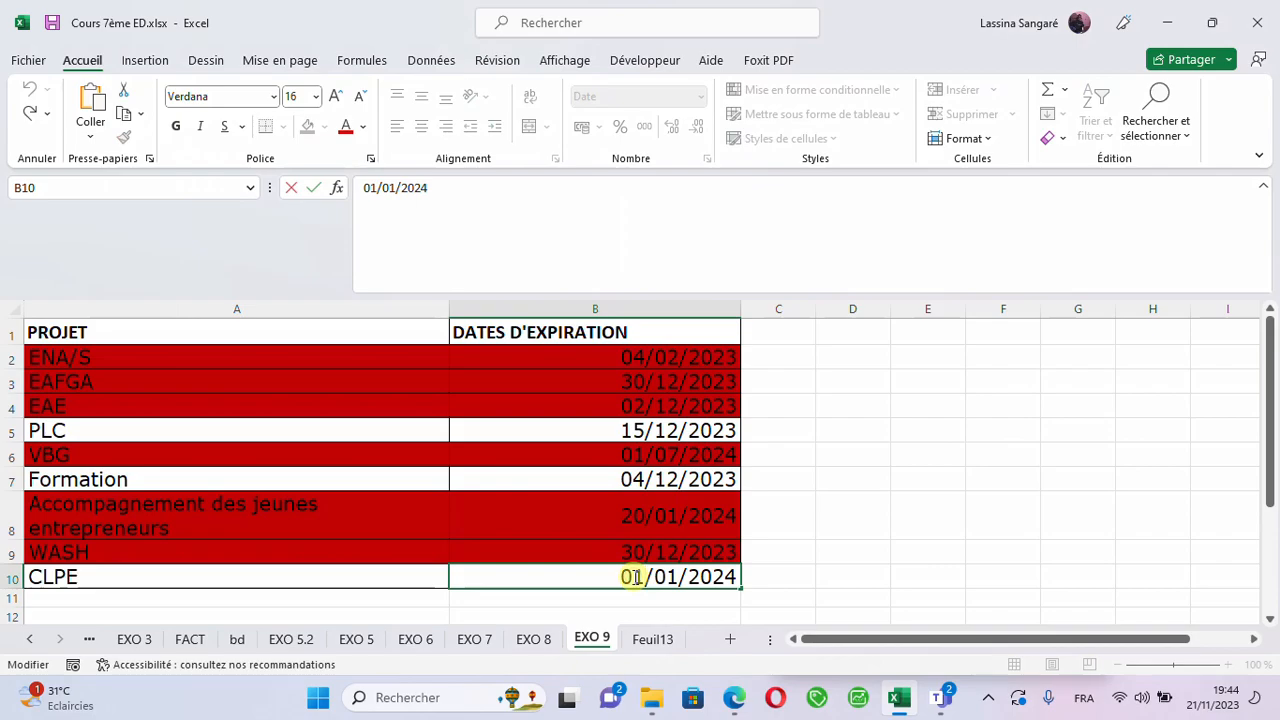
pyautogui.press('BackSpace')
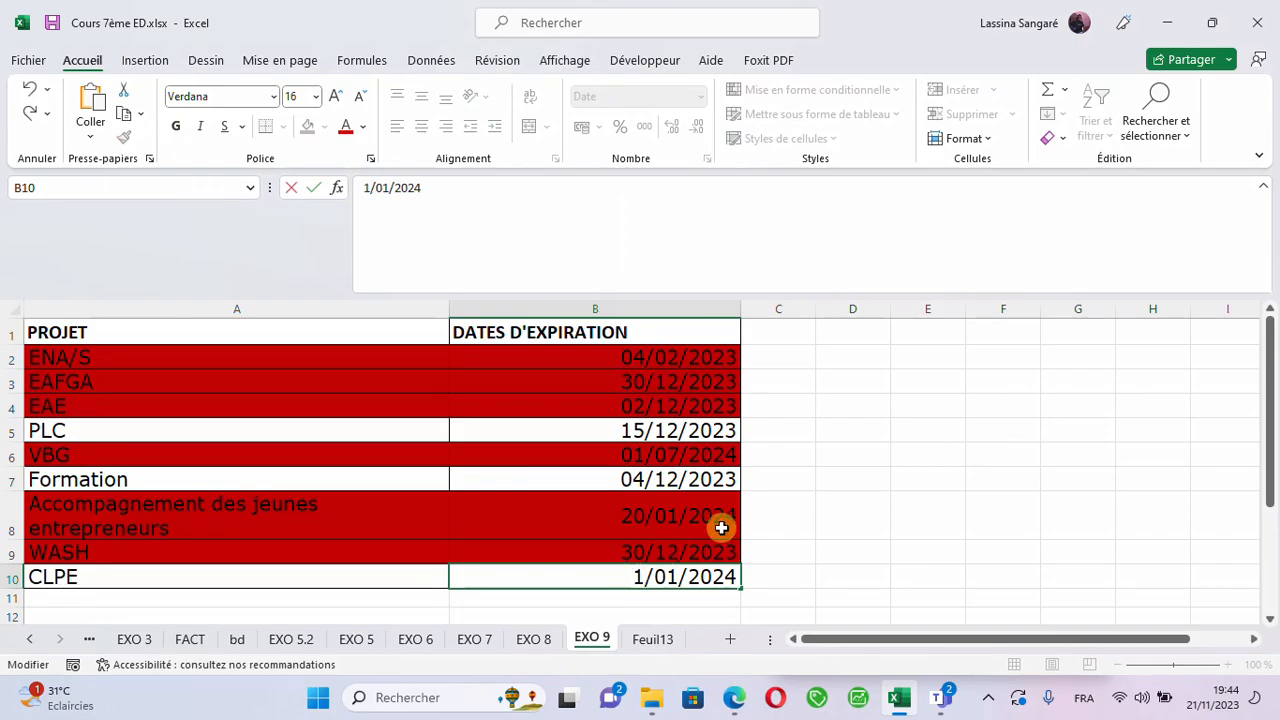
pyautogui.click(770, 512)
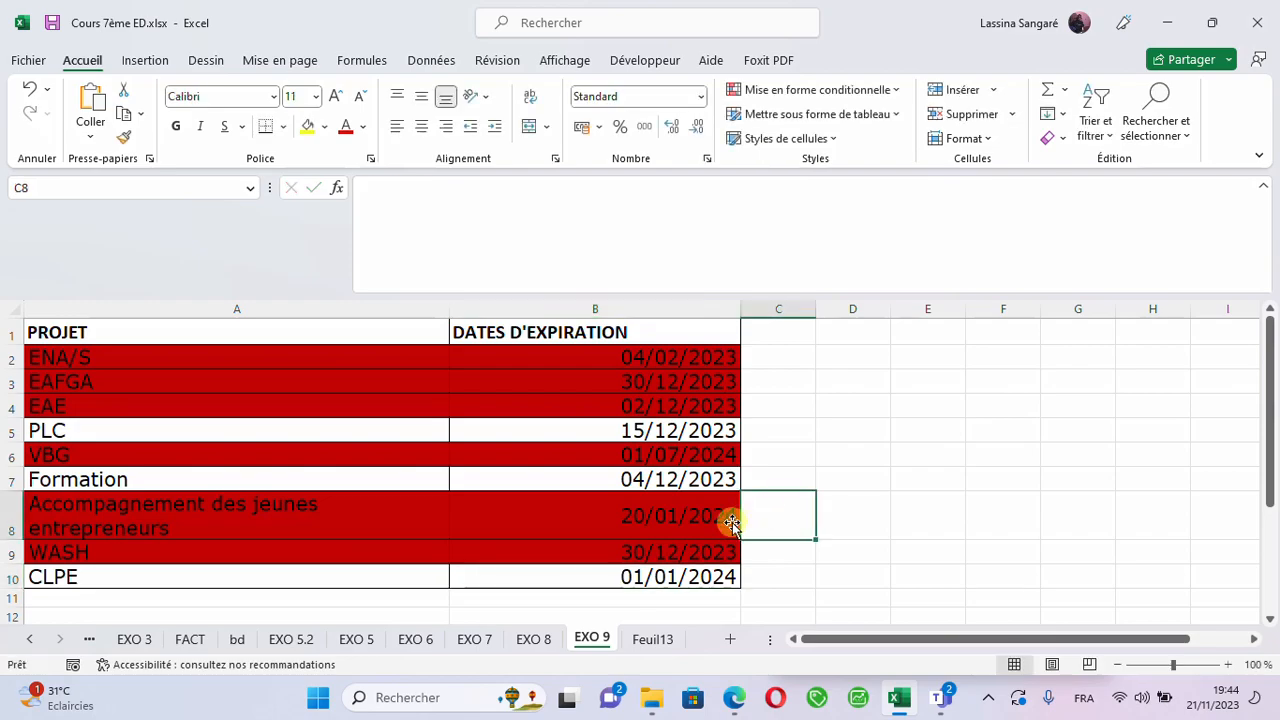
pyautogui.click(659, 582)
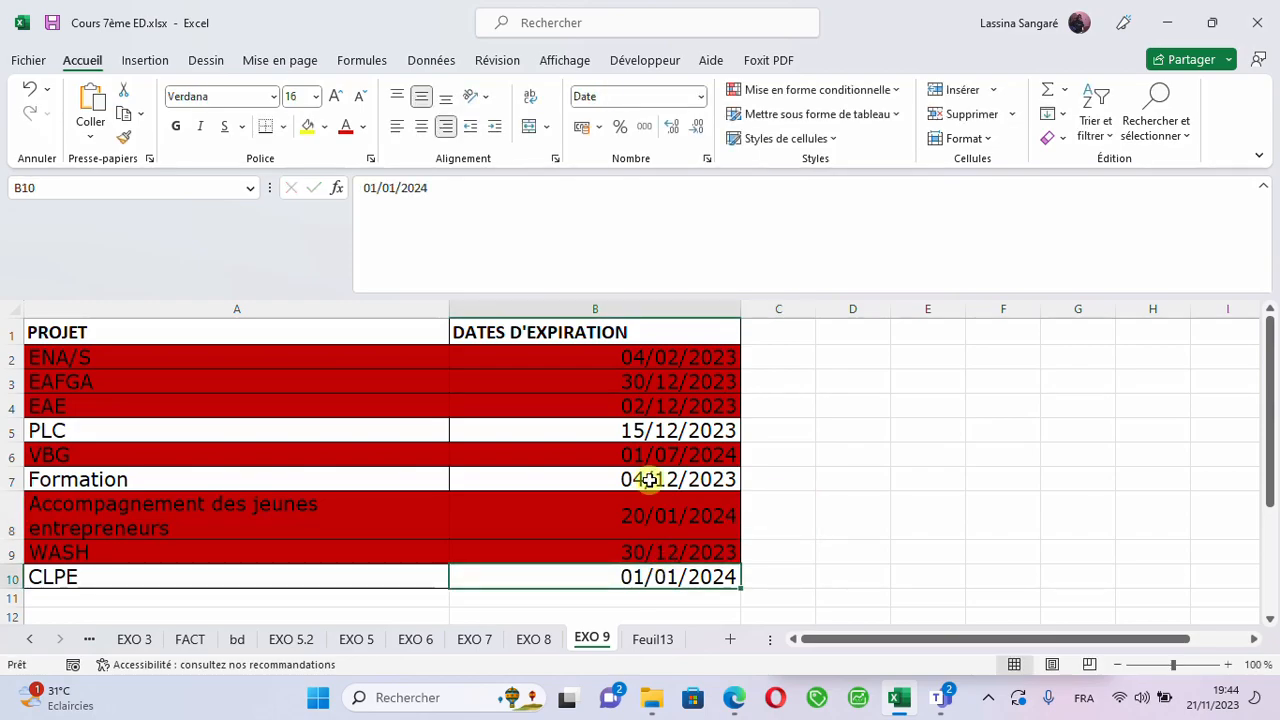
pyautogui.click(658, 430)
# - Select the whole table A1:B10 and open its conditional formatting rule for editing
pyautogui.click(584, 330)
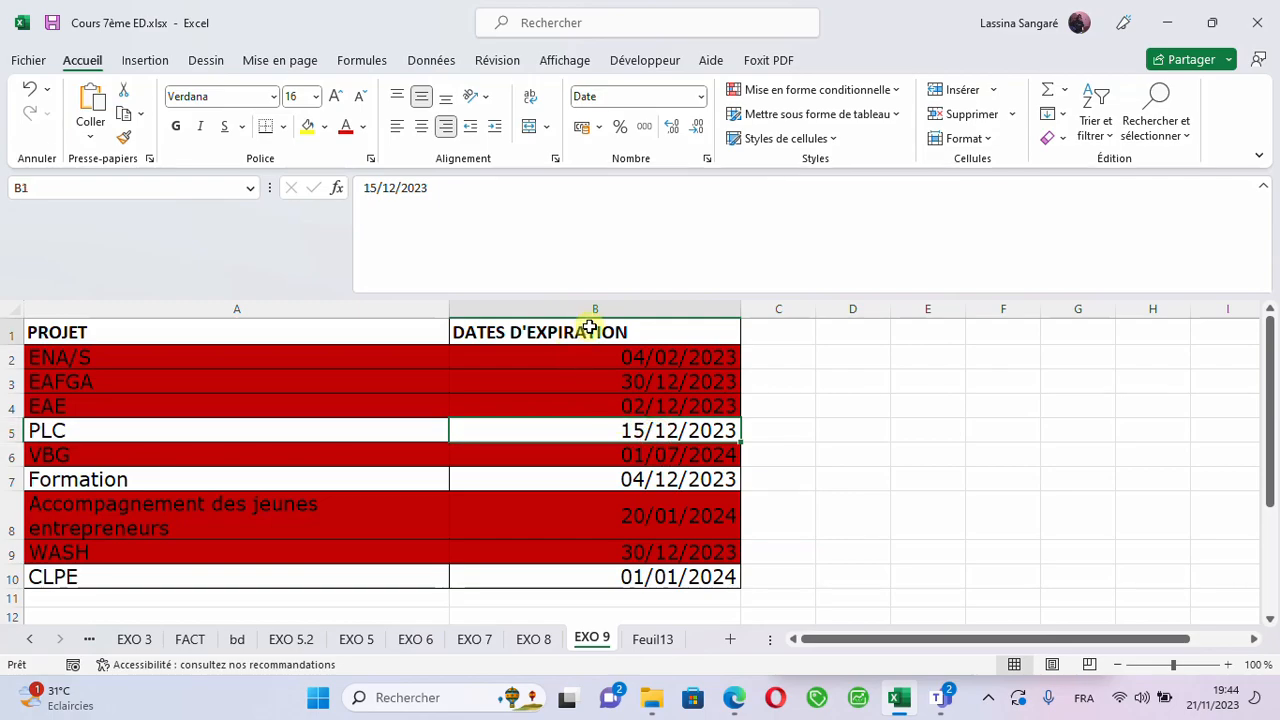
pyautogui.click(209, 325)
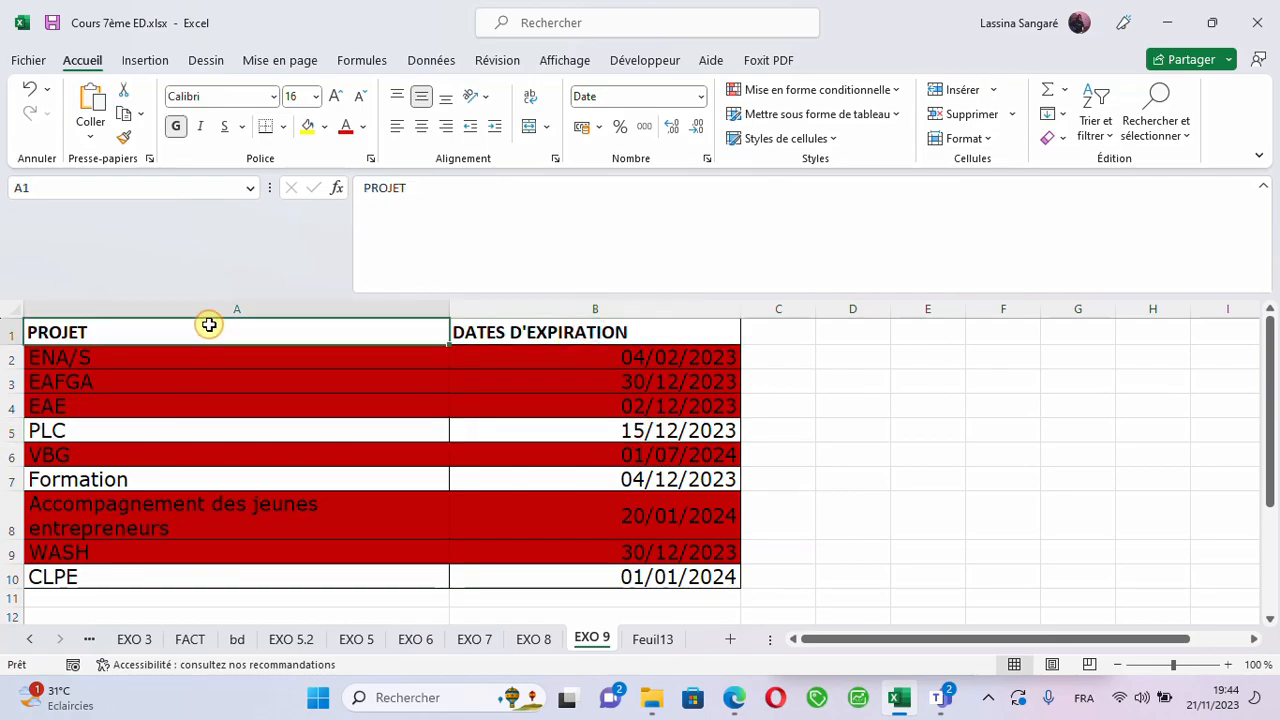
pyautogui.moveTo(209, 325); pyautogui.dragTo(640, 458)
pyautogui.moveTo(667, 598); pyautogui.dragTo(680, 428)
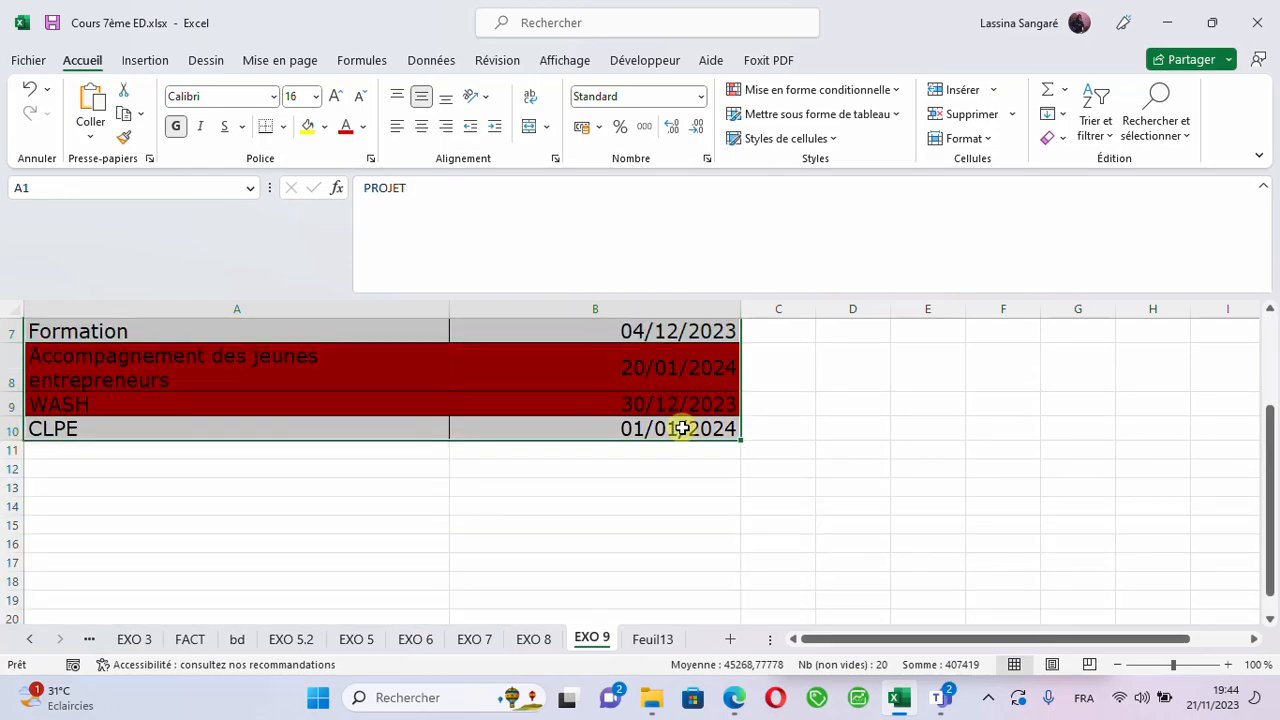
pyautogui.moveTo(1265, 477); pyautogui.dragTo(1266, 347)
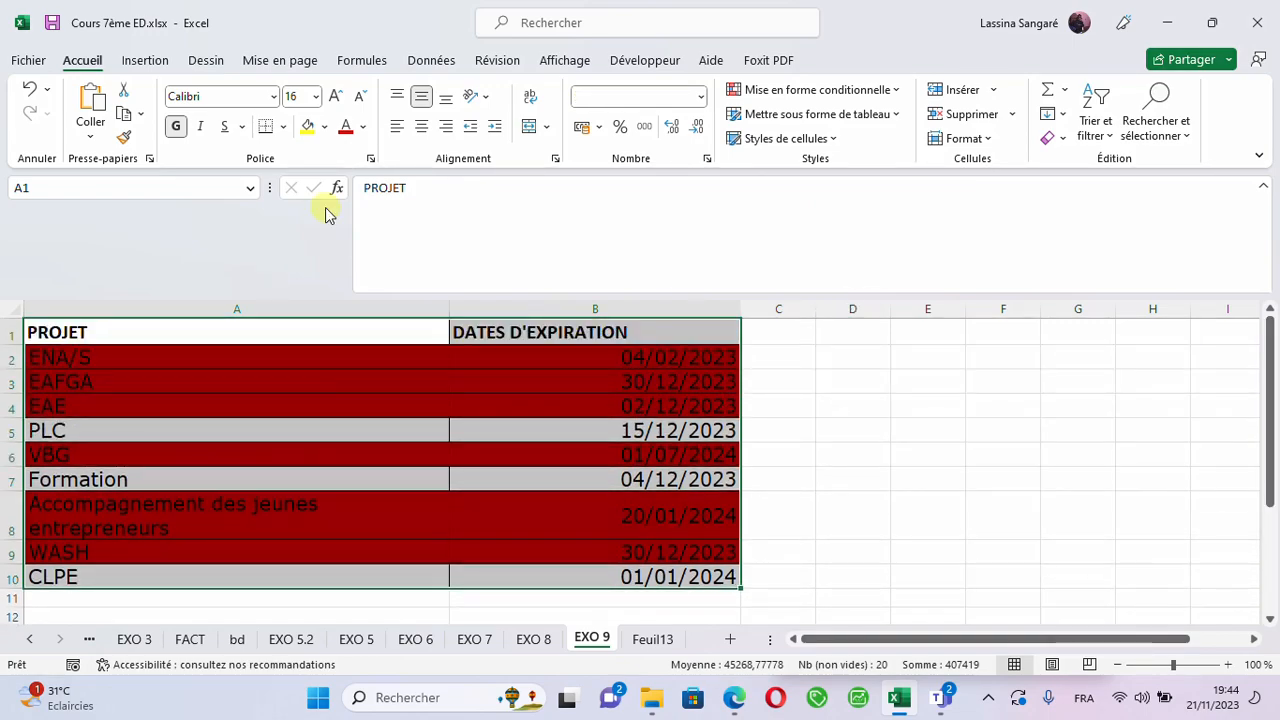
pyautogui.click(837, 91)
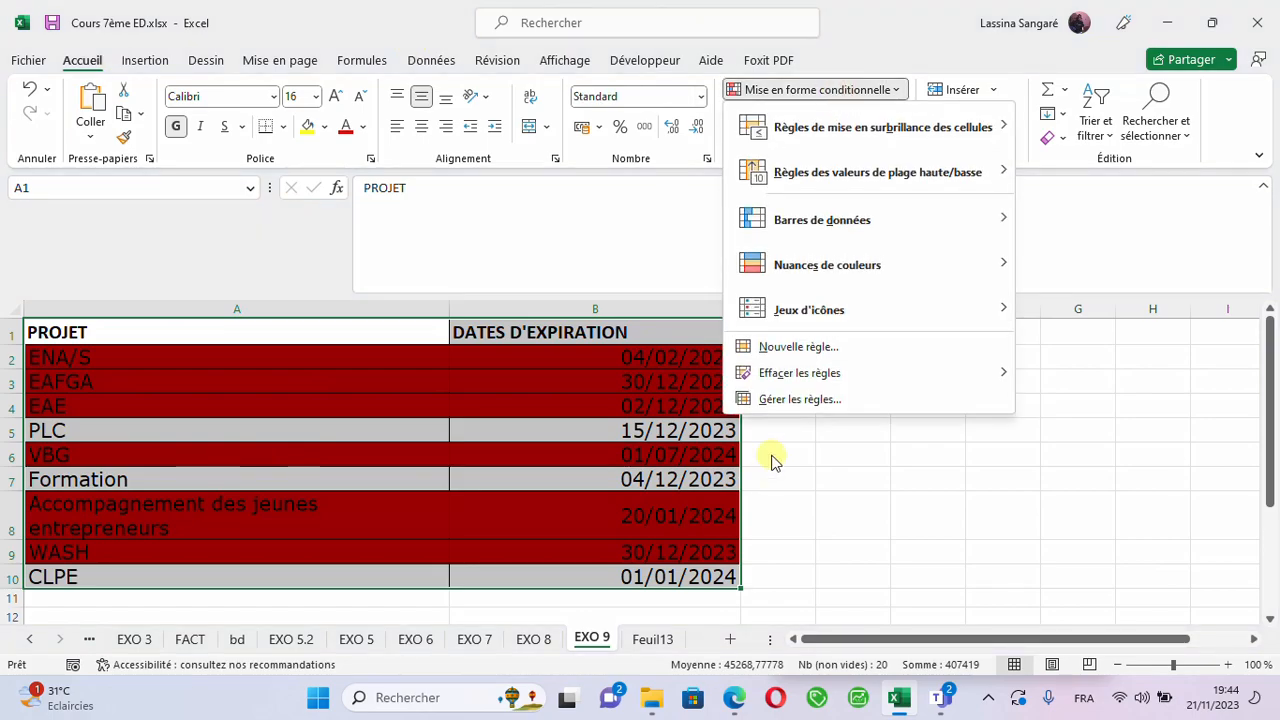
pyautogui.click(783, 405)
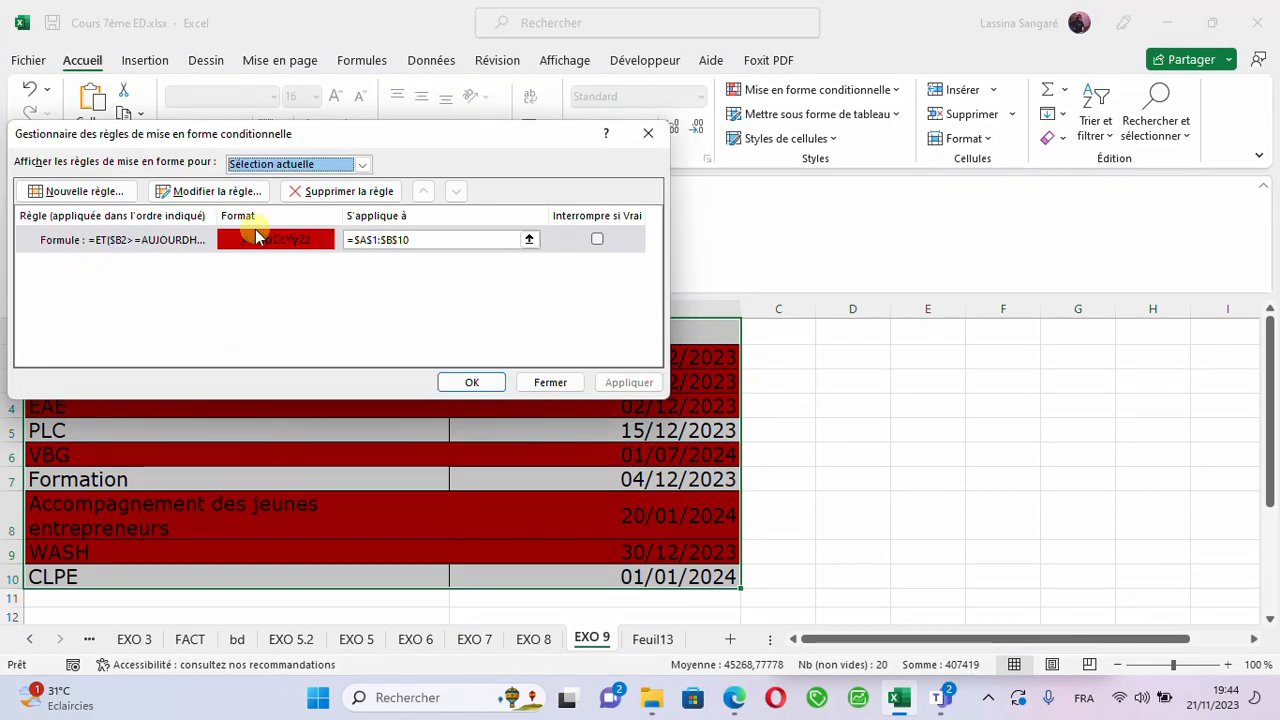
pyautogui.click(228, 193)
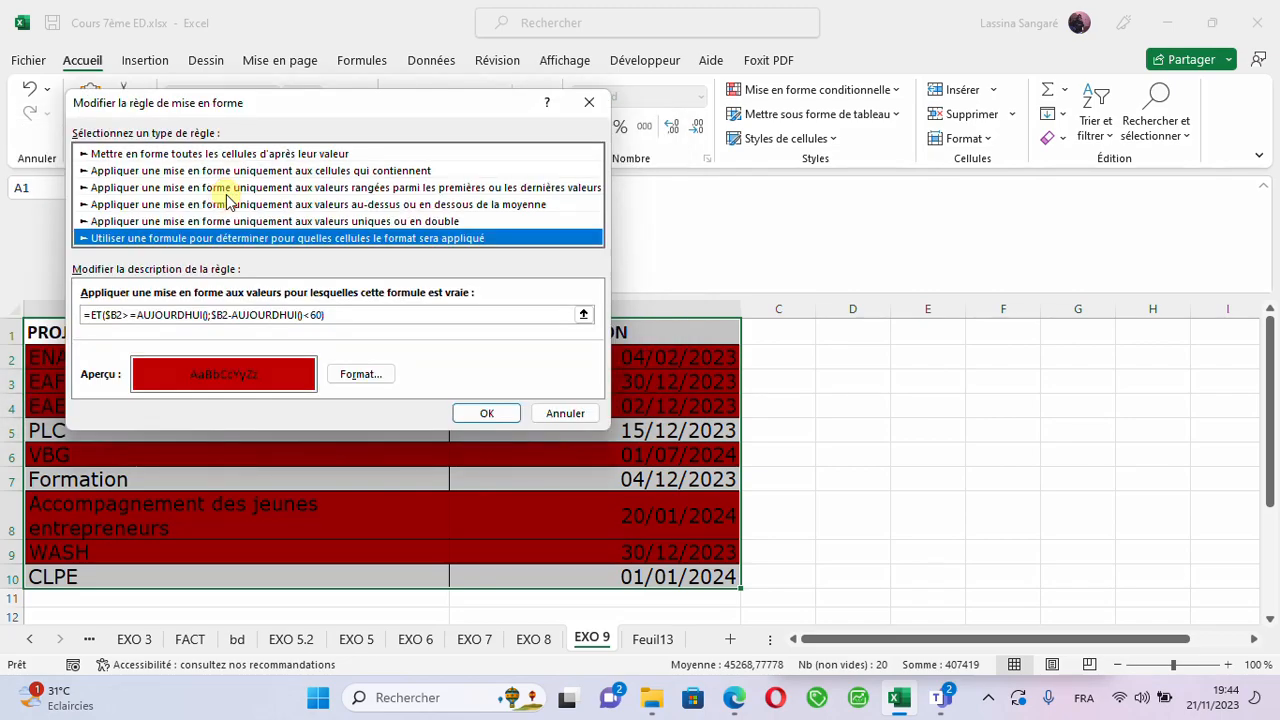
# - Replace the first cell reference in the rule formula with B$2, picking cell B2 and removing the column lock
pyautogui.click(384, 314)
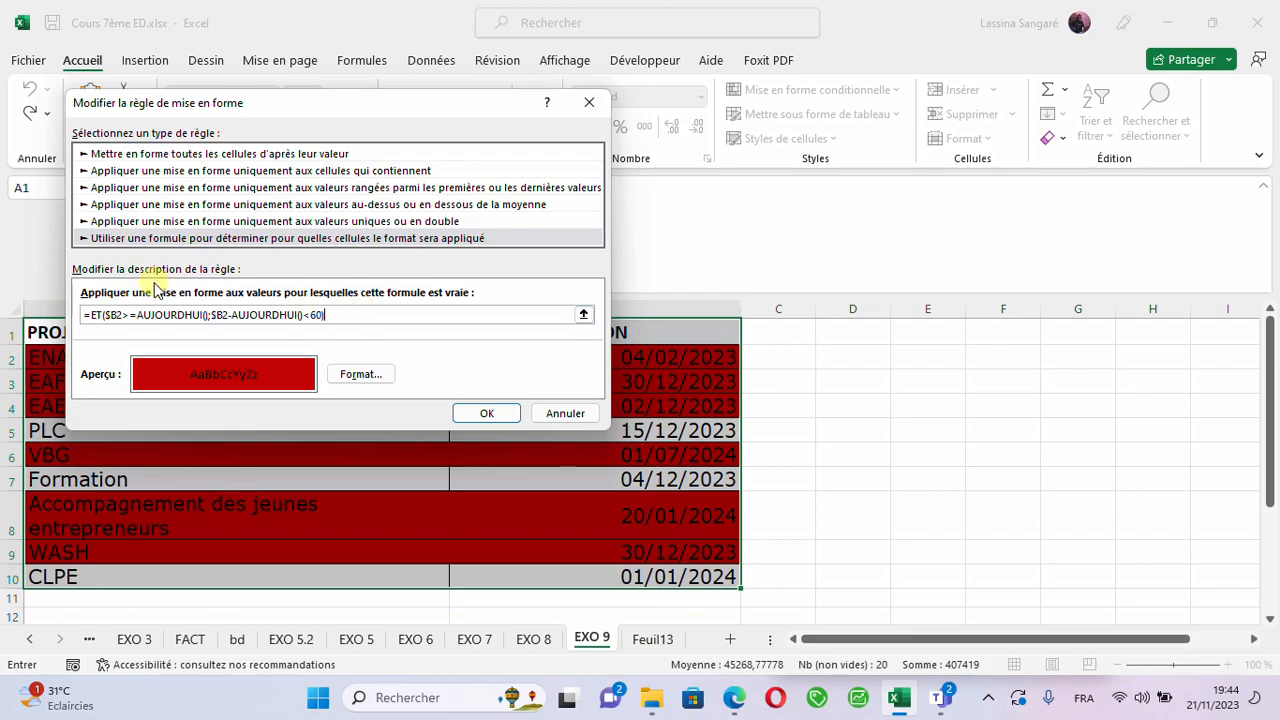
pyautogui.click(124, 314)
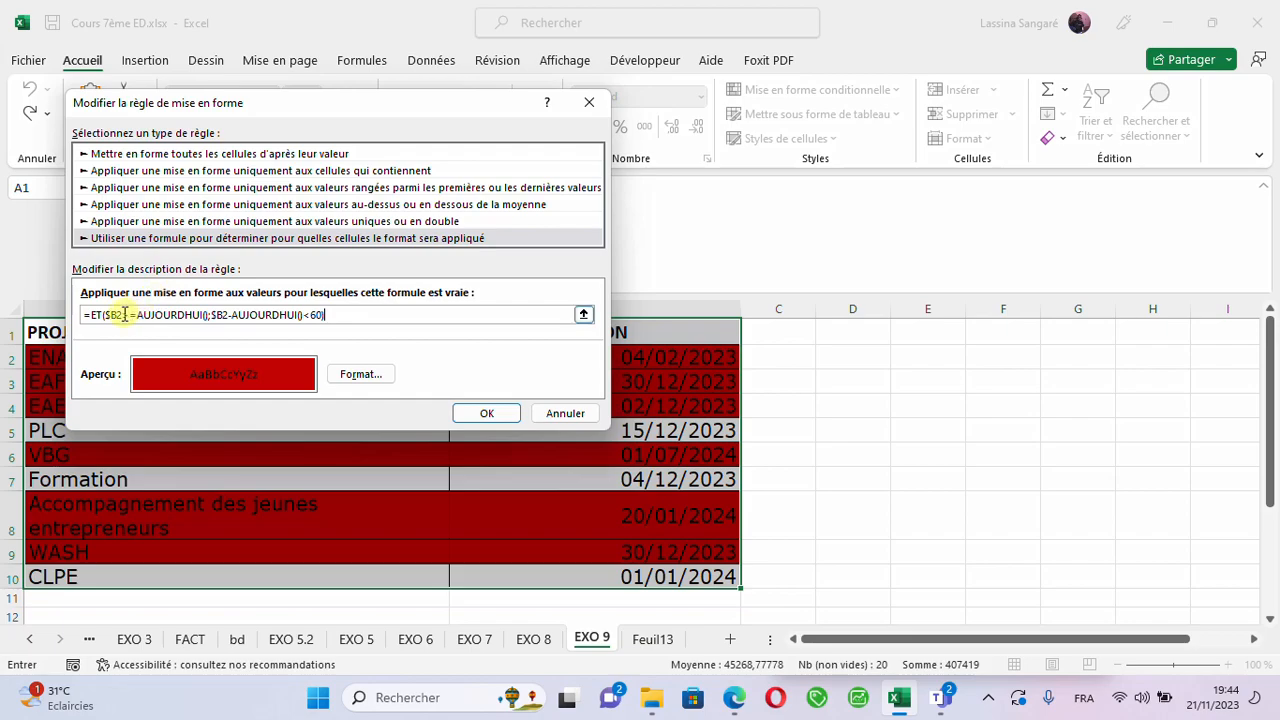
pyautogui.press('BackSpace')
pyautogui.press('BackSpace')
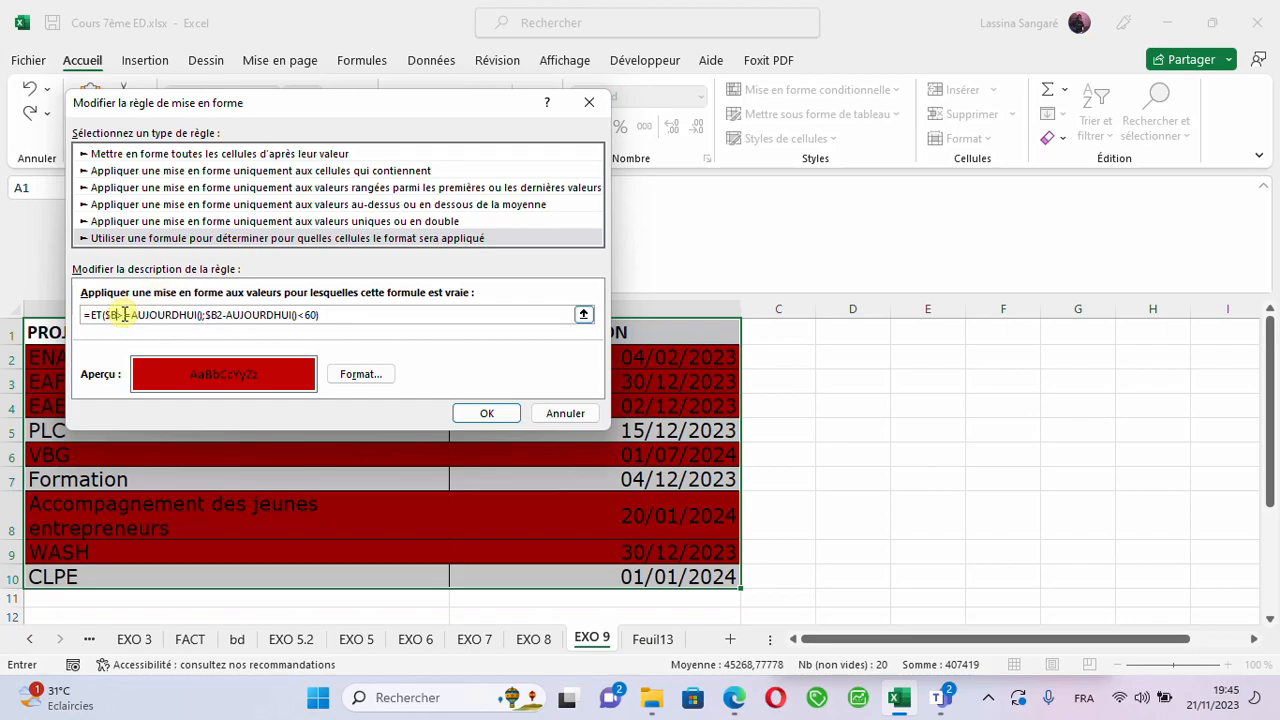
pyautogui.press('BackSpace')
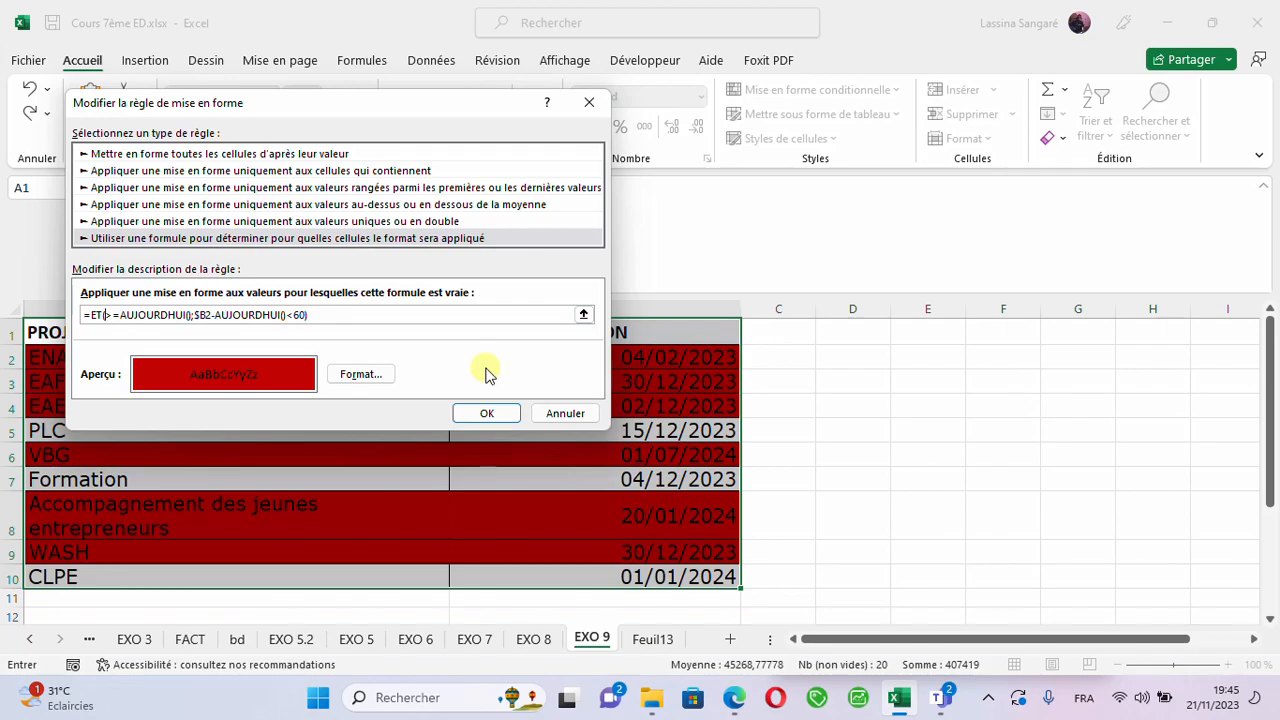
pyautogui.click(617, 355)
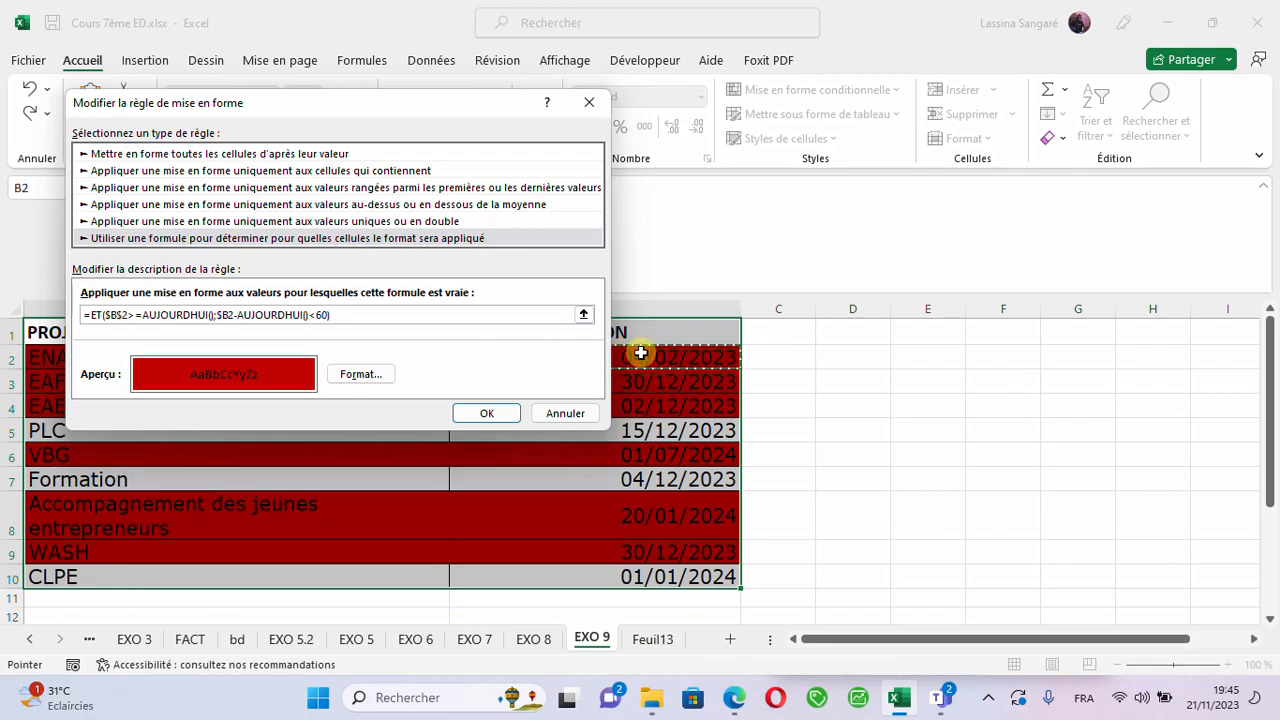
pyautogui.click(109, 317)
pyautogui.press('BackSpace')
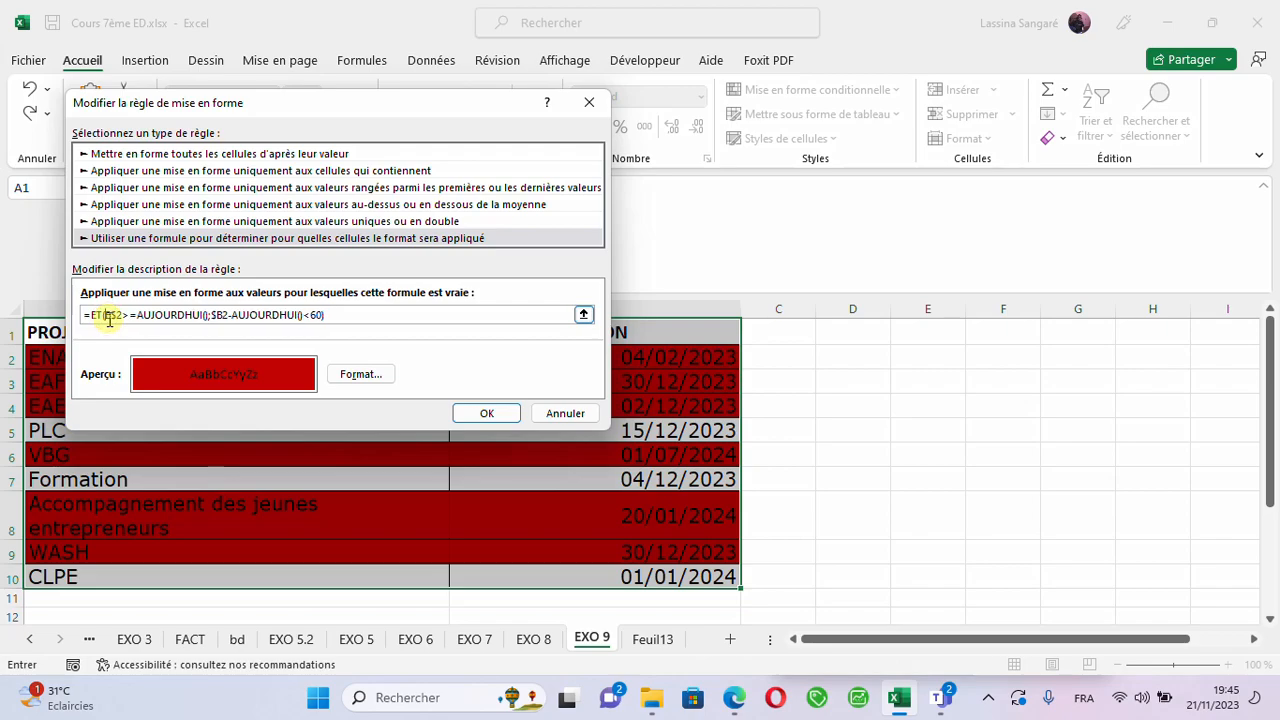
# - Replace the second cell reference in the rule formula with B$2 and apply the modified rule to the table
pyautogui.click(231, 313)
pyautogui.press('BackSpace')
pyautogui.press('BackSpace')
pyautogui.press('BackSpace')
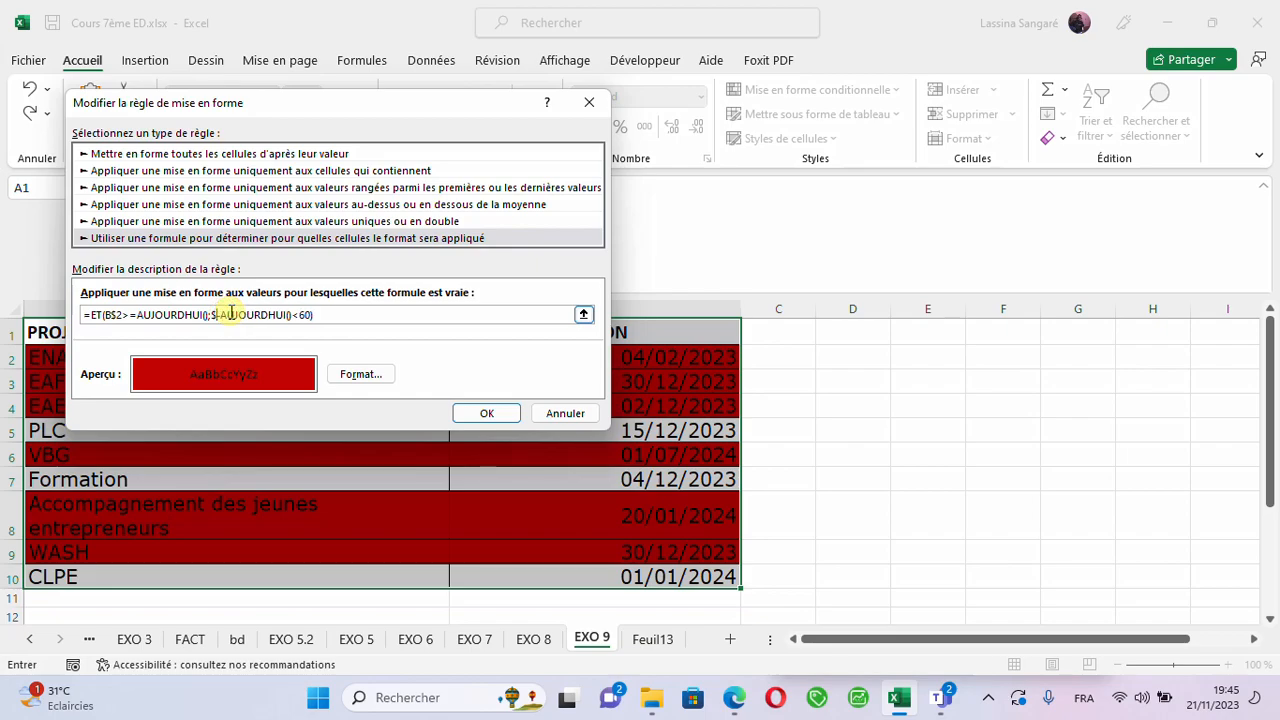
pyautogui.click(652, 363)
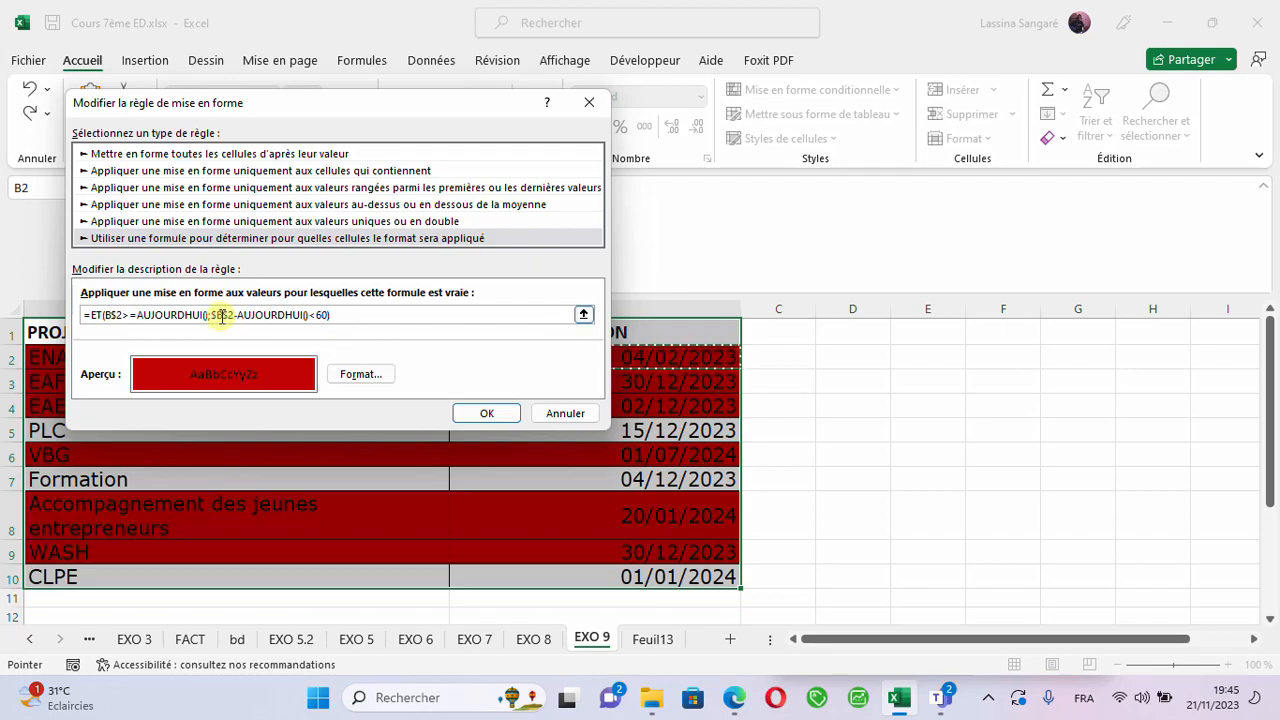
pyautogui.click(217, 315)
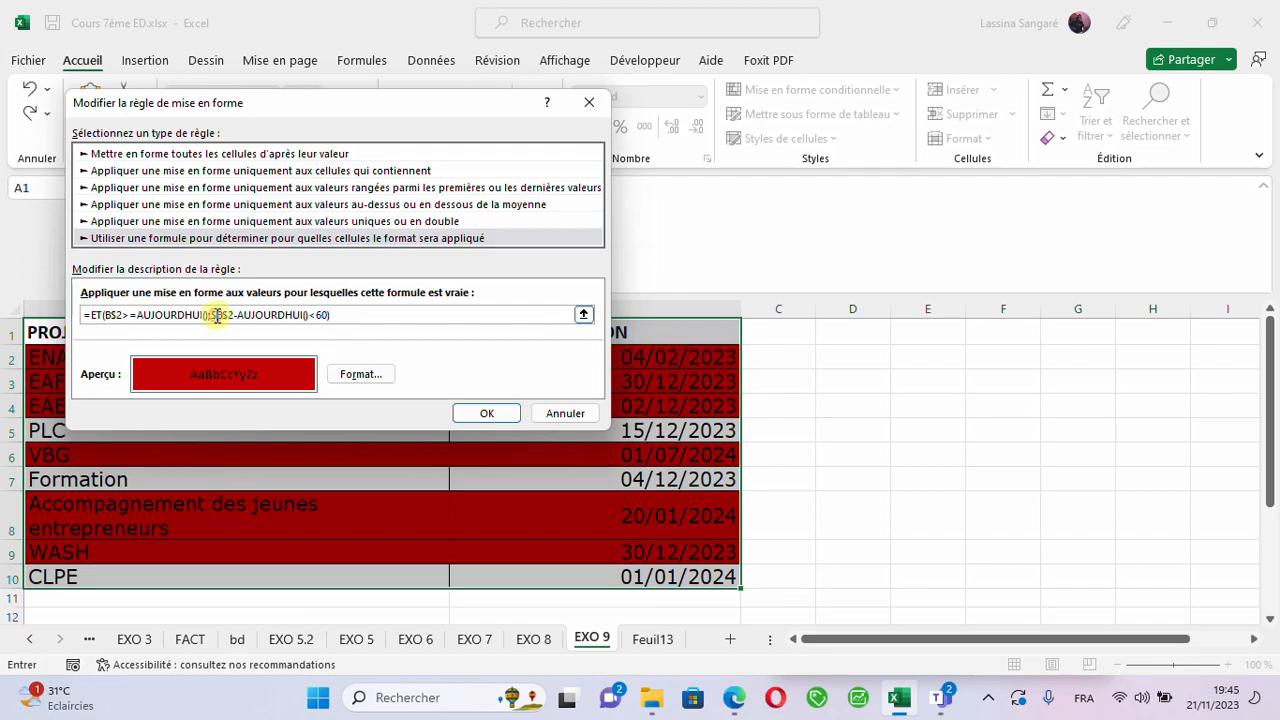
pyautogui.press('BackSpace')
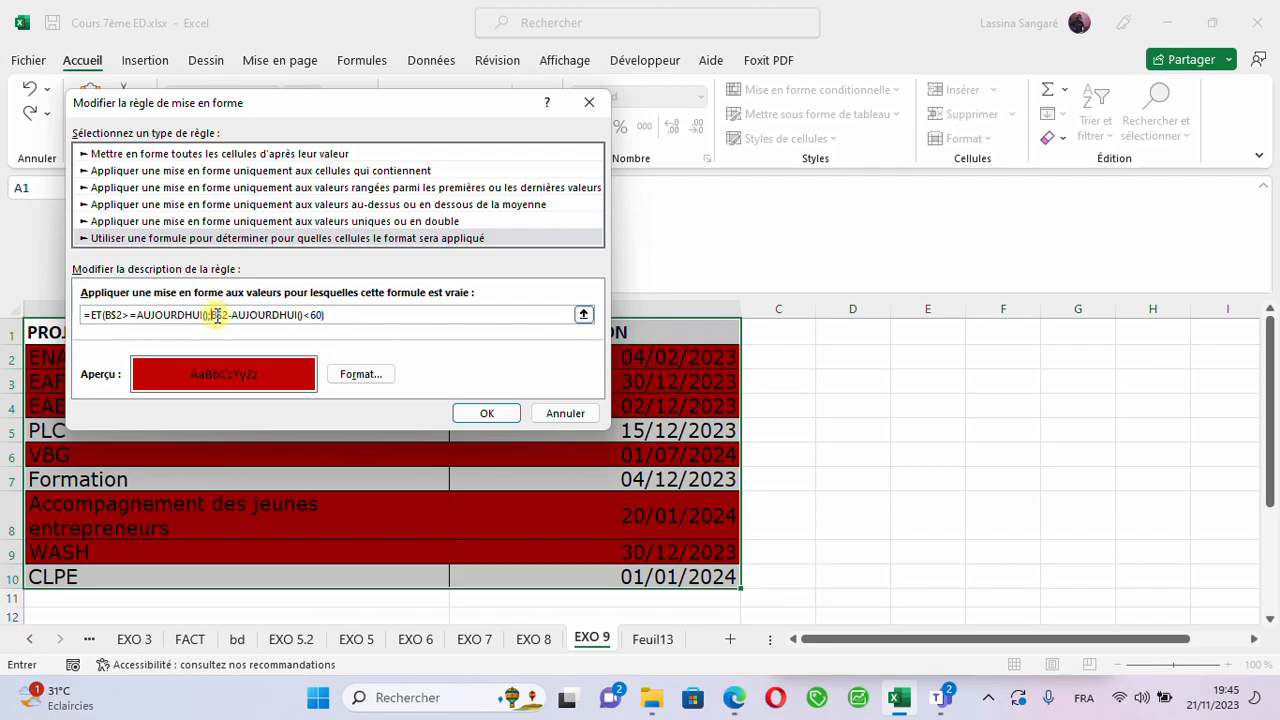
pyautogui.click(478, 412)
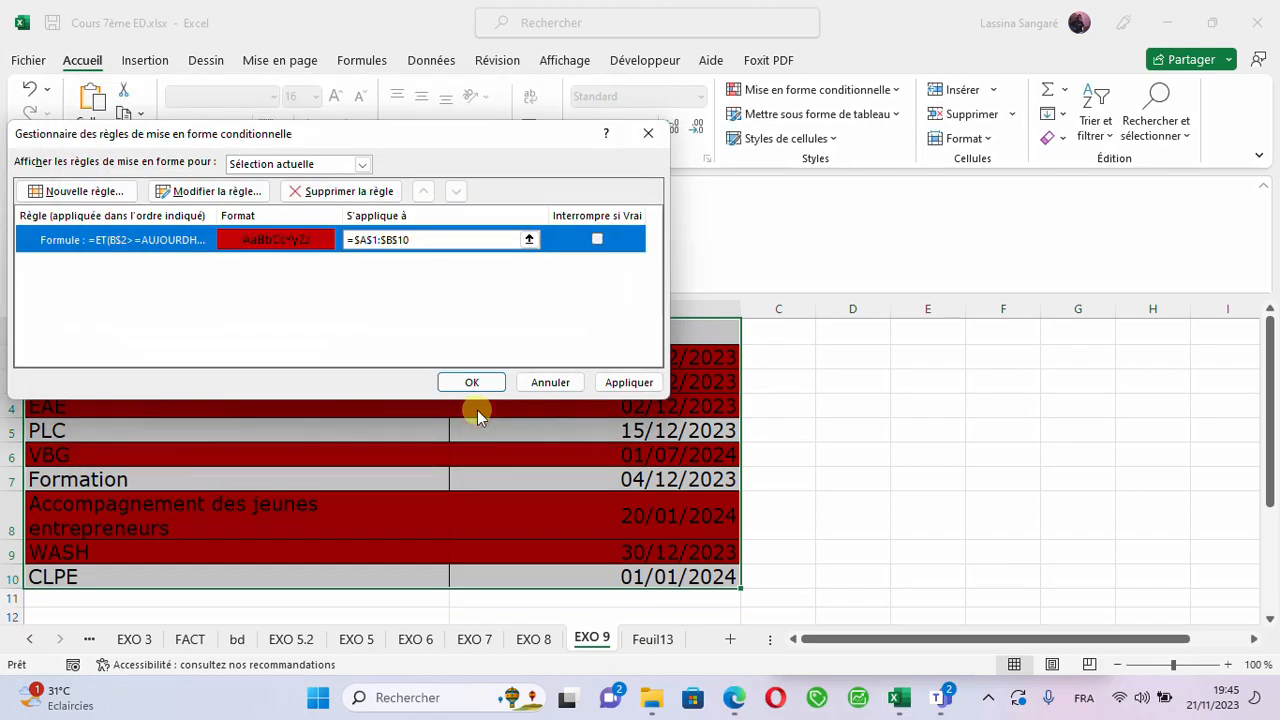
pyautogui.click(638, 386)
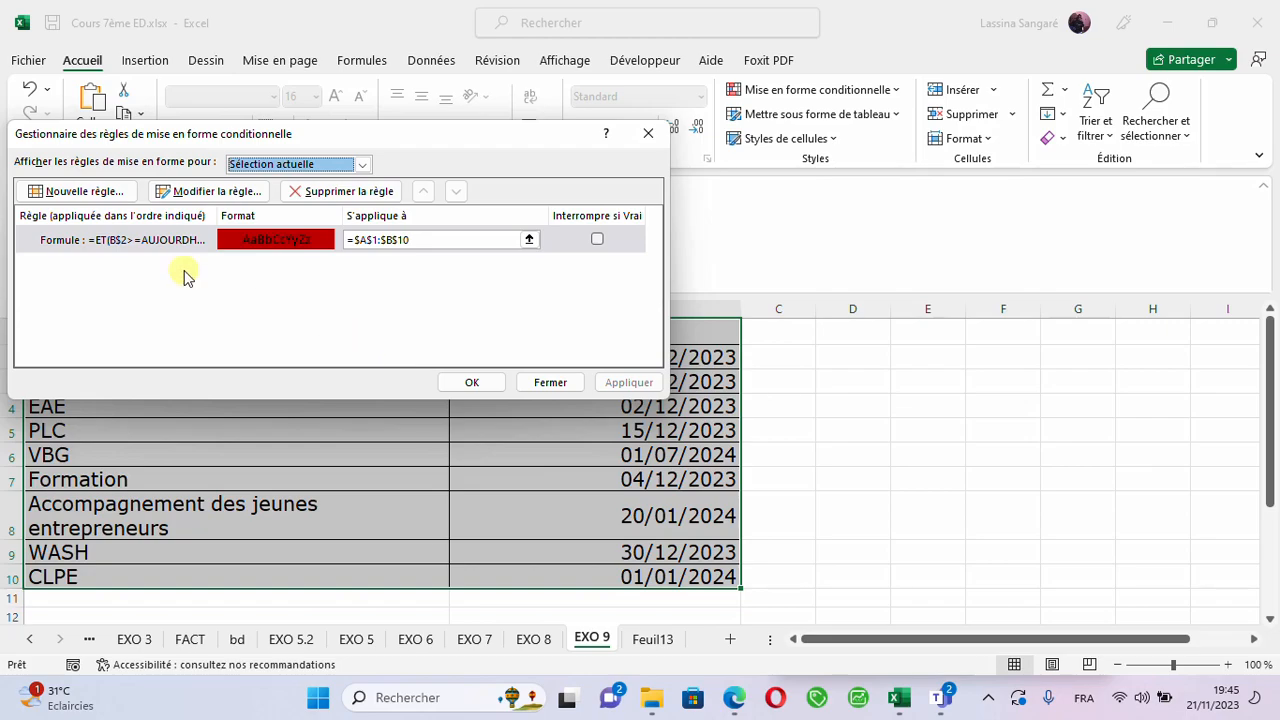
# - Reopen the rule for editing and set the first cell reference in its formula back to $B2
pyautogui.click(120, 250)
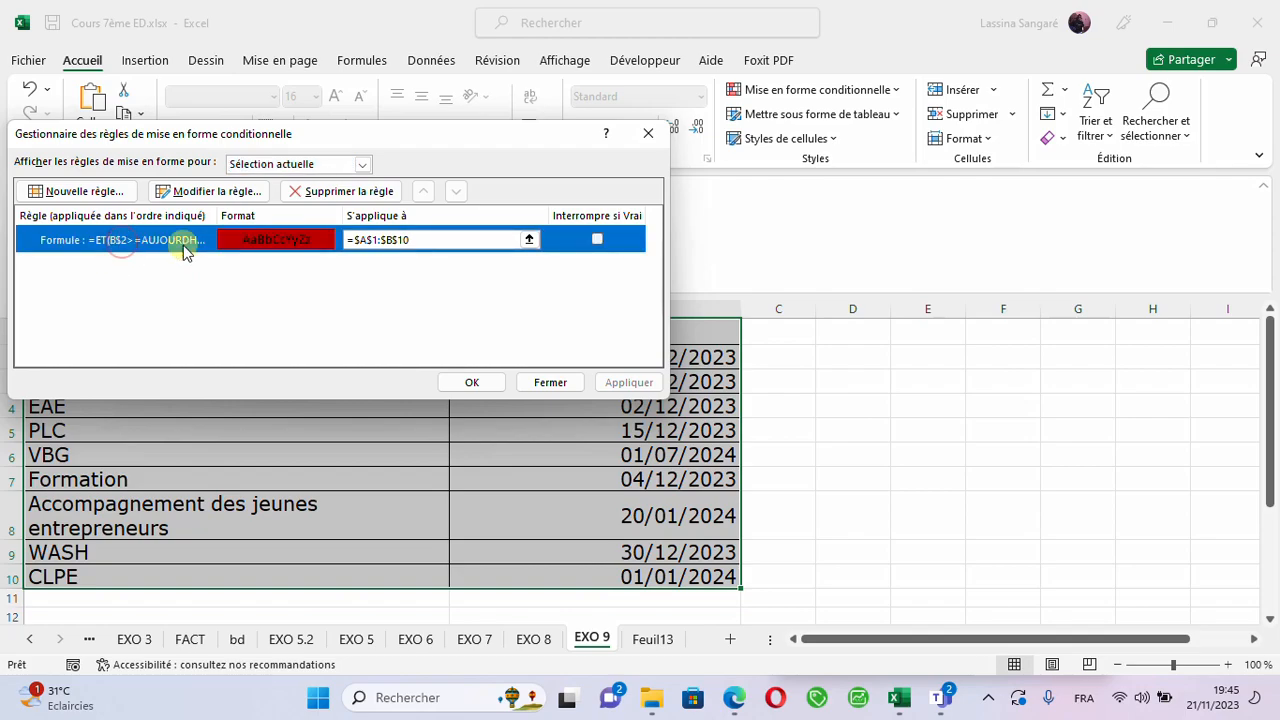
pyautogui.click(199, 194)
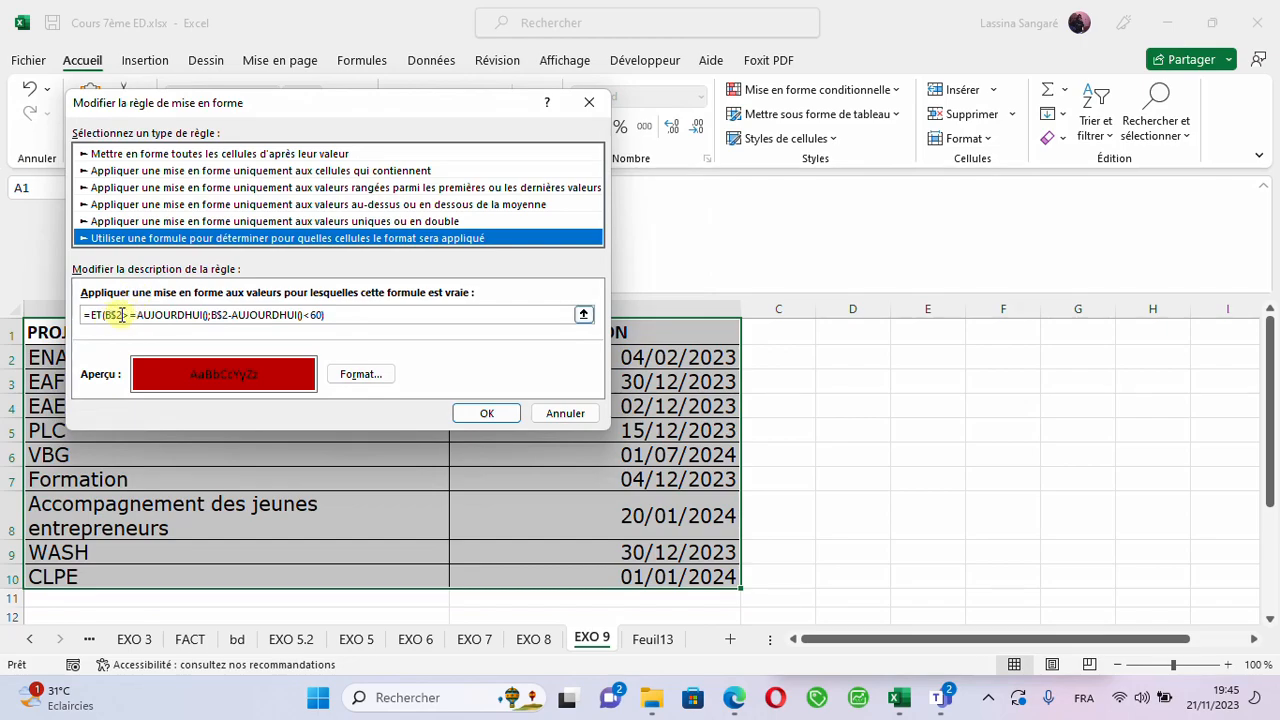
pyautogui.click(121, 315)
pyautogui.press('BackSpace')
pyautogui.press('BackSpace')
pyautogui.press('BackSpace')
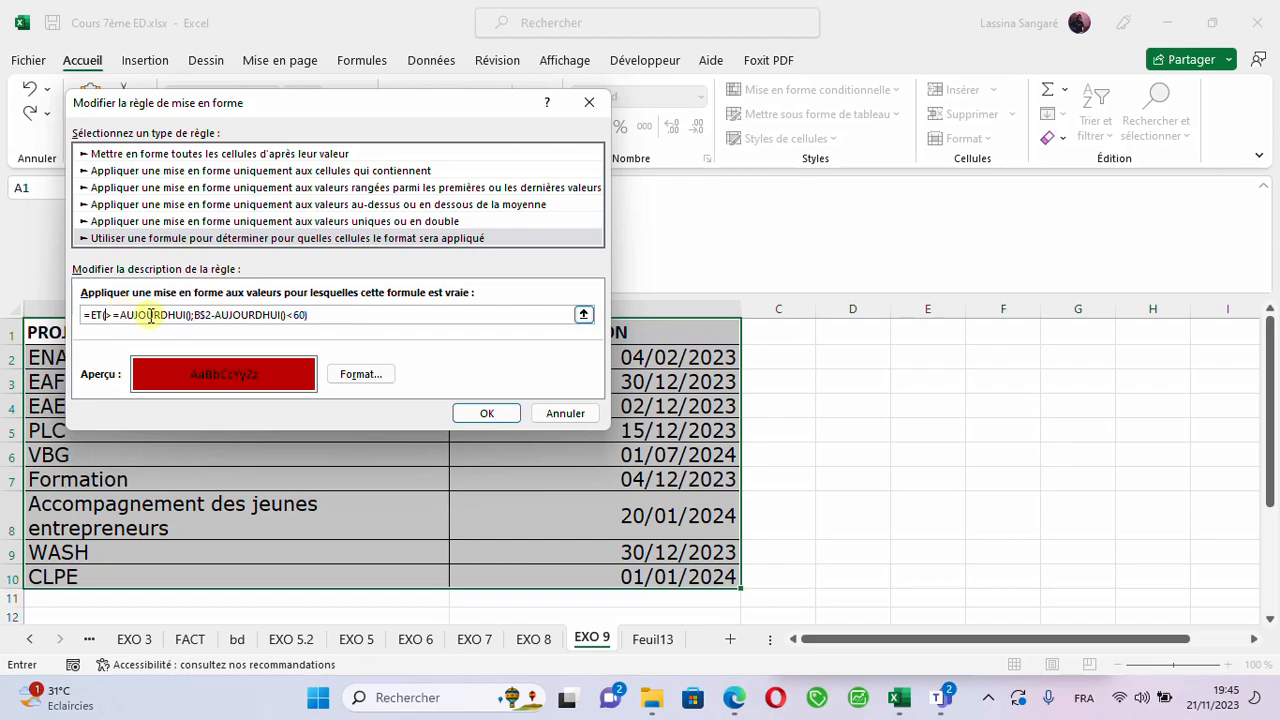
pyautogui.click(637, 358)
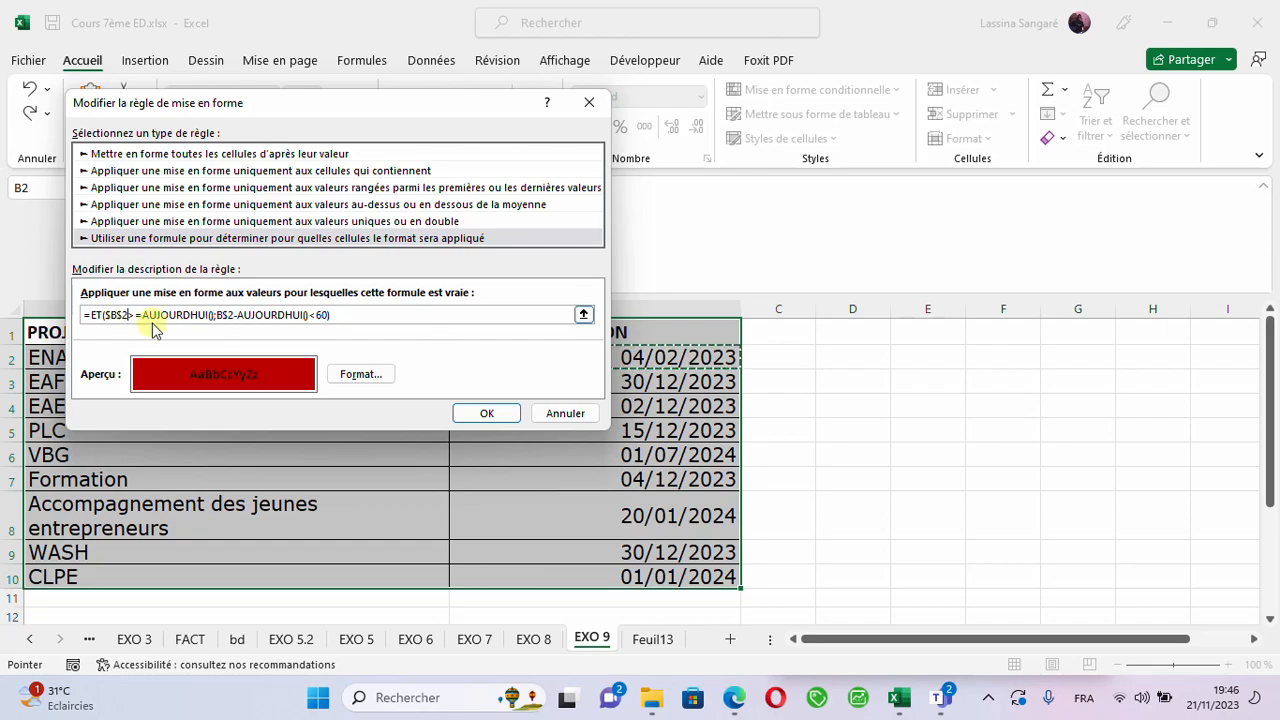
pyautogui.click(116, 316)
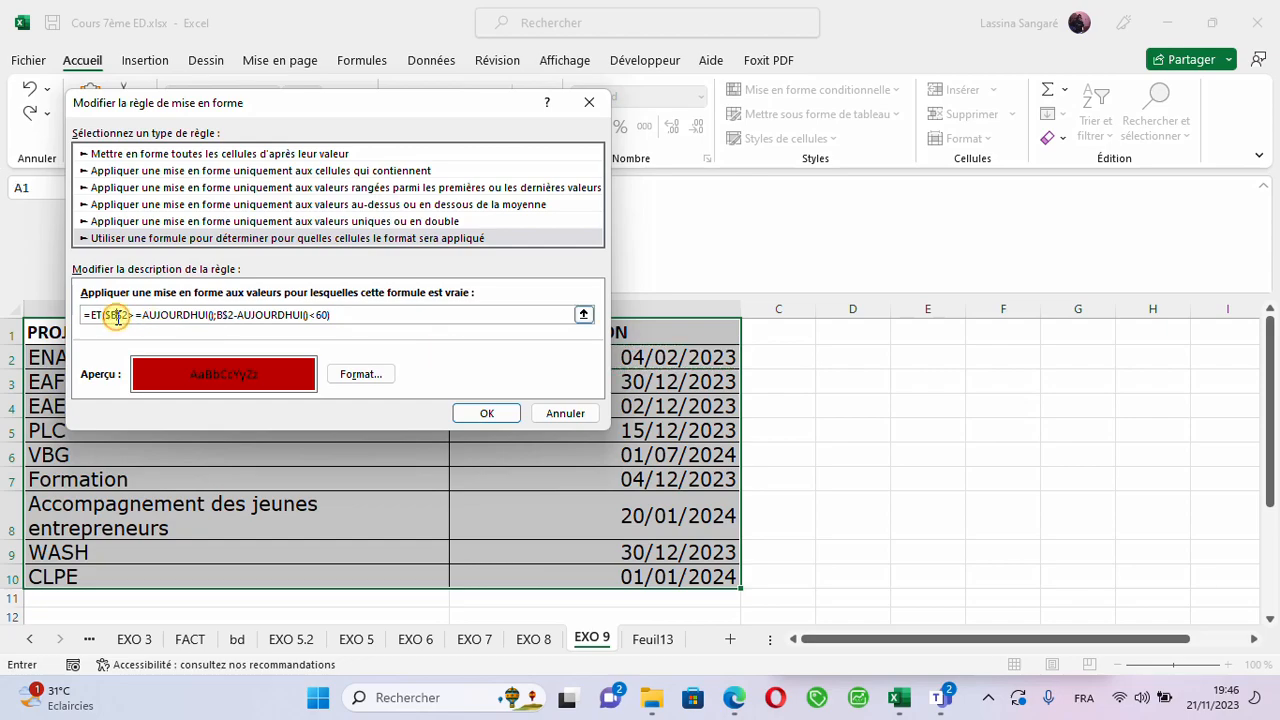
pyautogui.press('BackSpace')
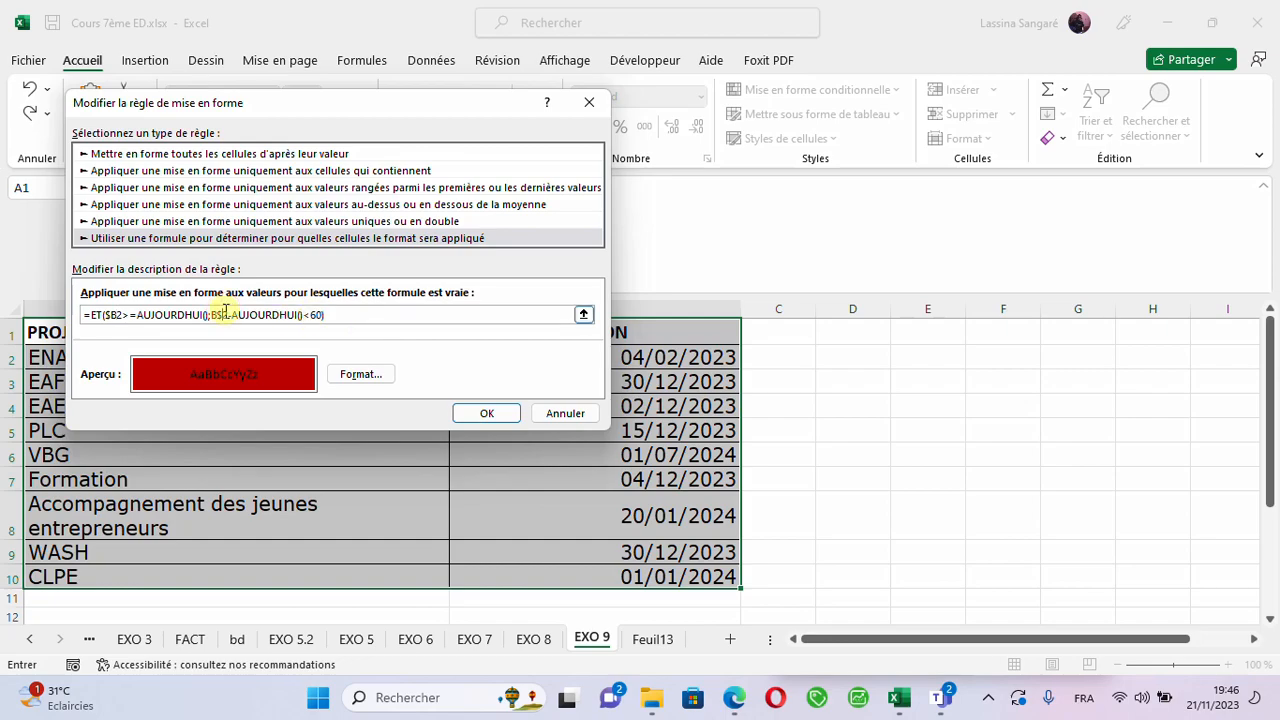
# - Replace the second cell reference in the rule formula with $B2 and apply the modified rule to the table
pyautogui.press('Delete')
pyautogui.press('Delete')
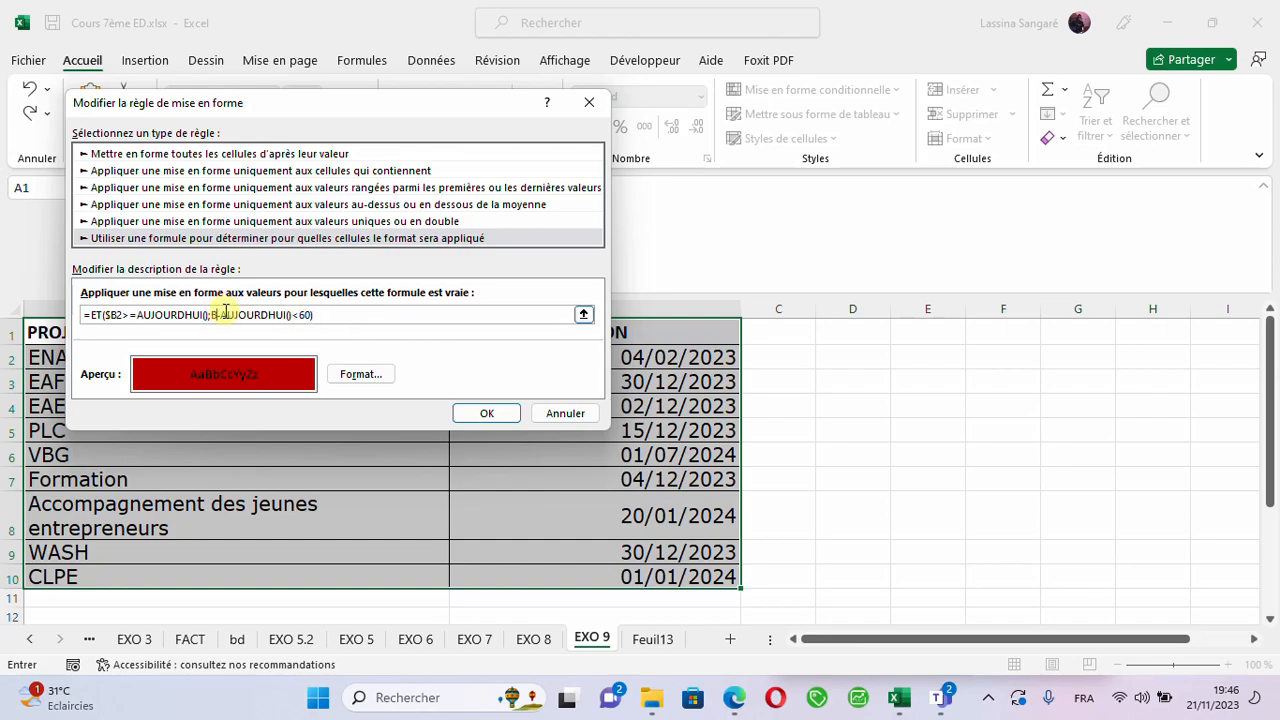
pyautogui.press('BackSpace')
pyautogui.press('BackSpace')
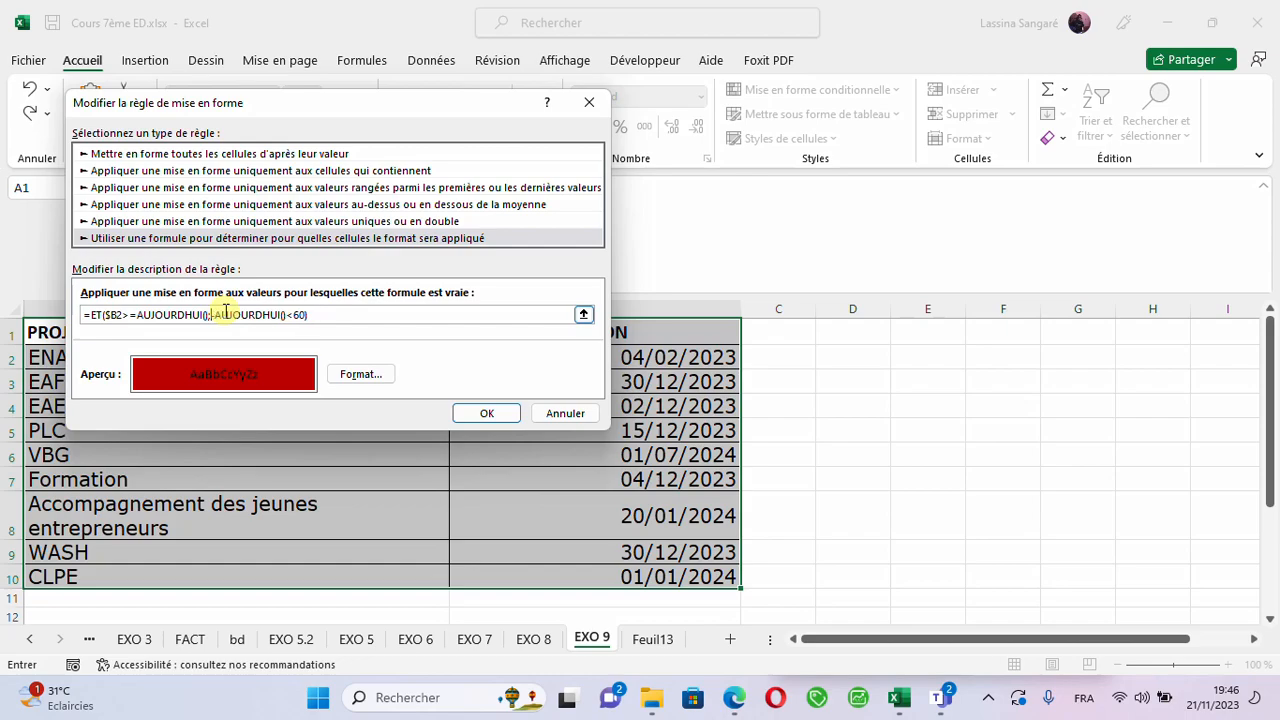
pyautogui.click(636, 357)
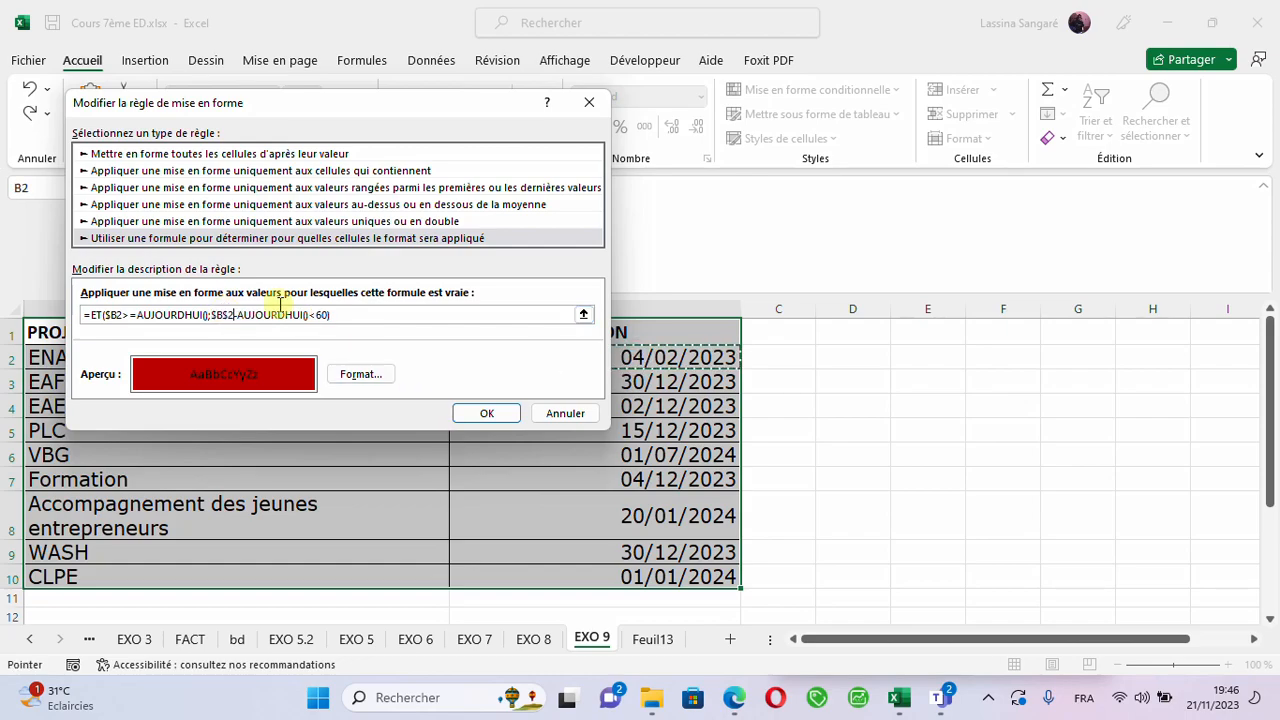
pyautogui.doubleClick(226, 315)
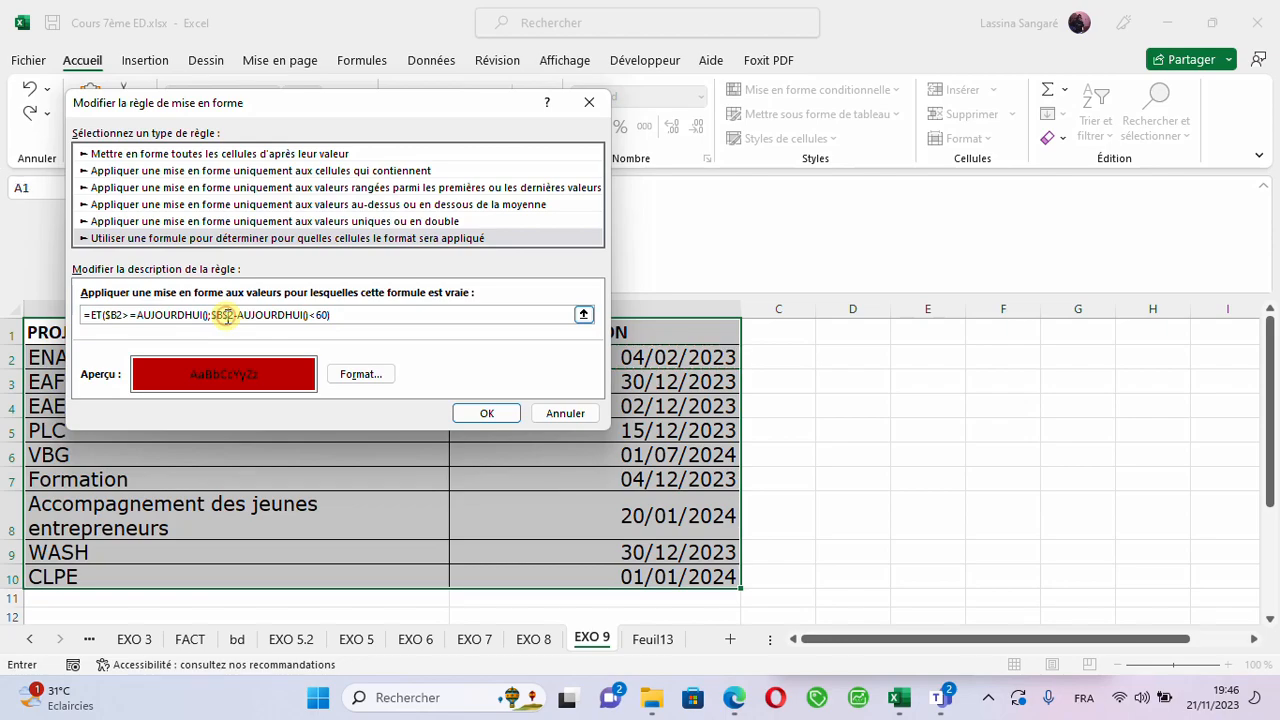
pyautogui.write('$B2')
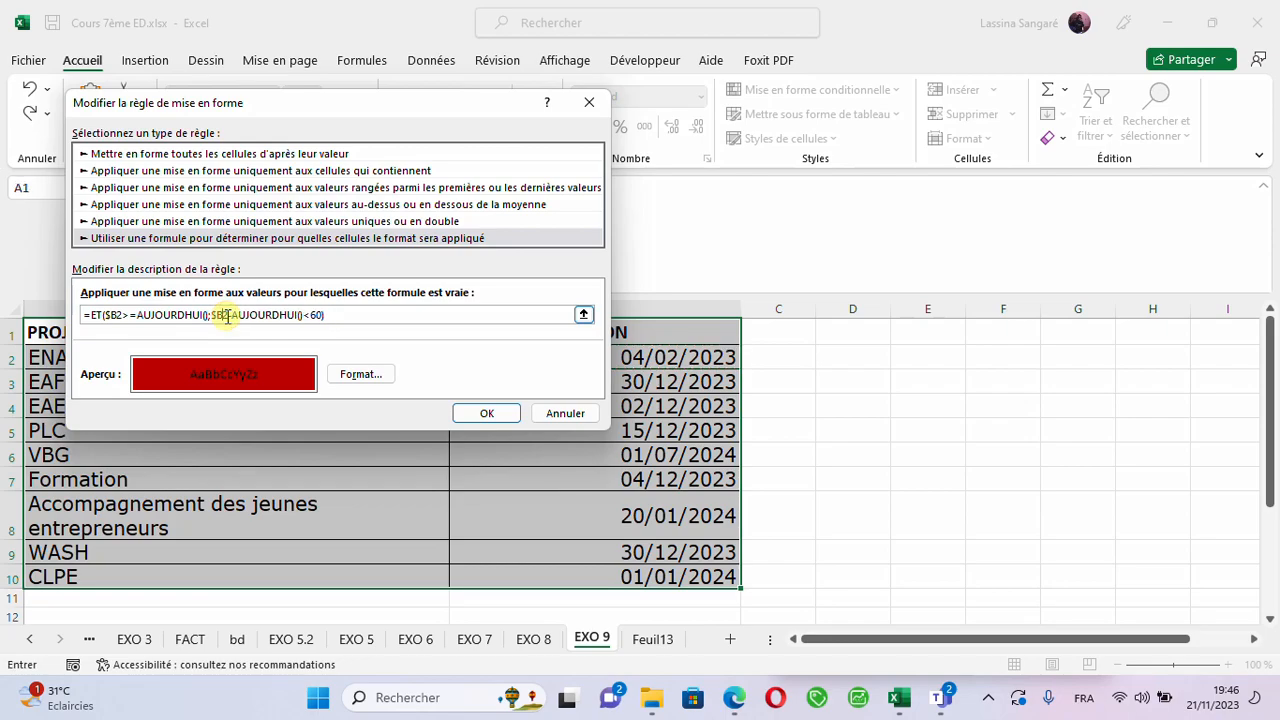
pyautogui.click(487, 413)
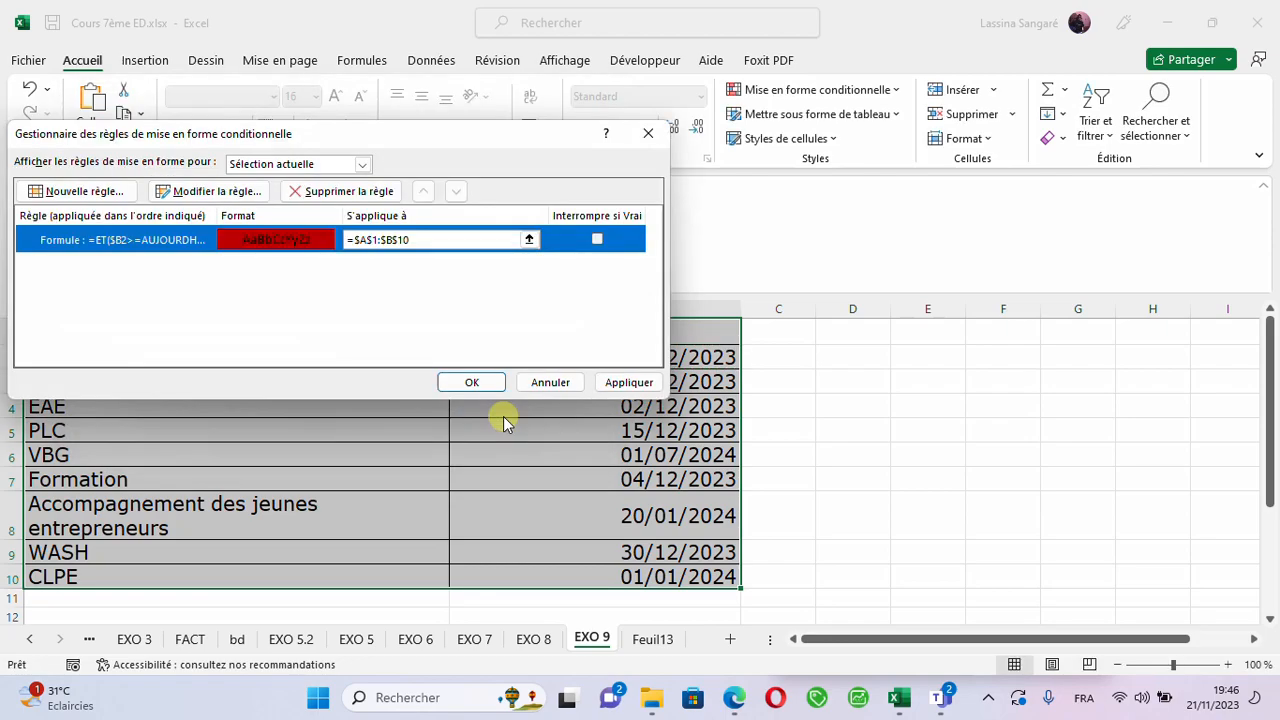
pyautogui.click(607, 386)
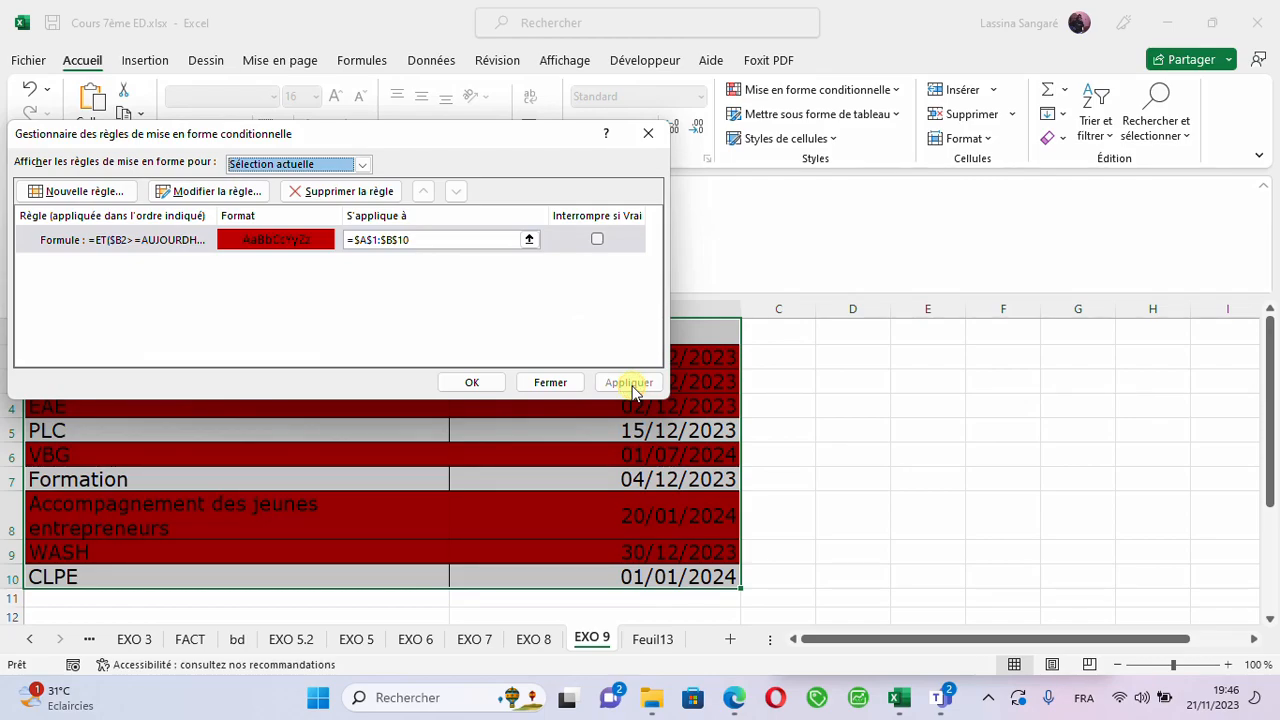
pyautogui.click(466, 382)
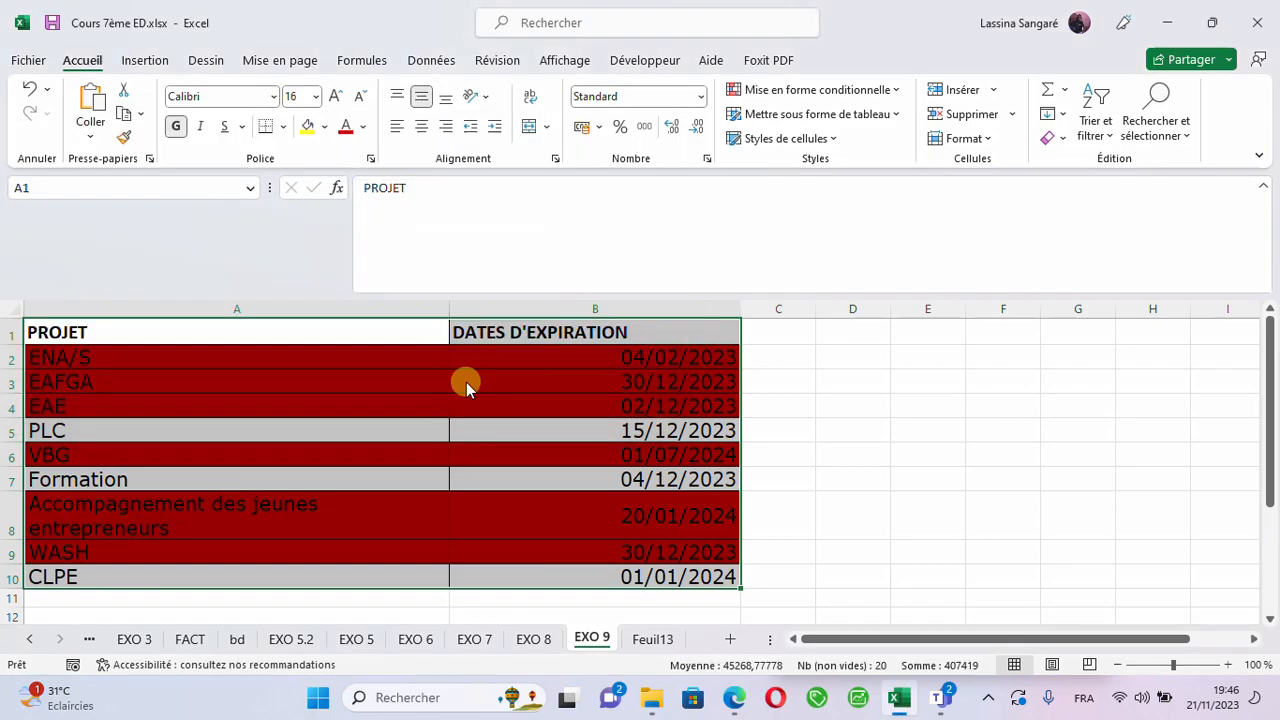
# - Clear the conditional formatting rules from the entire sheet
pyautogui.click(313, 435)
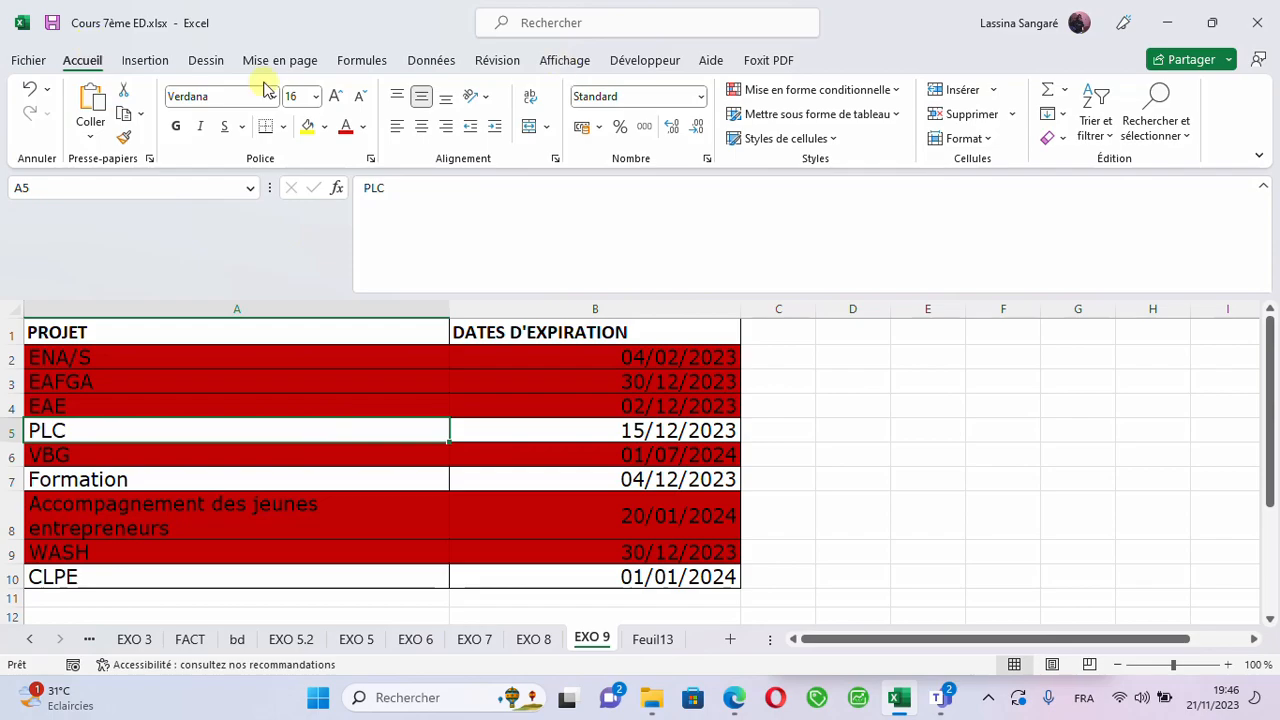
pyautogui.click(747, 90)
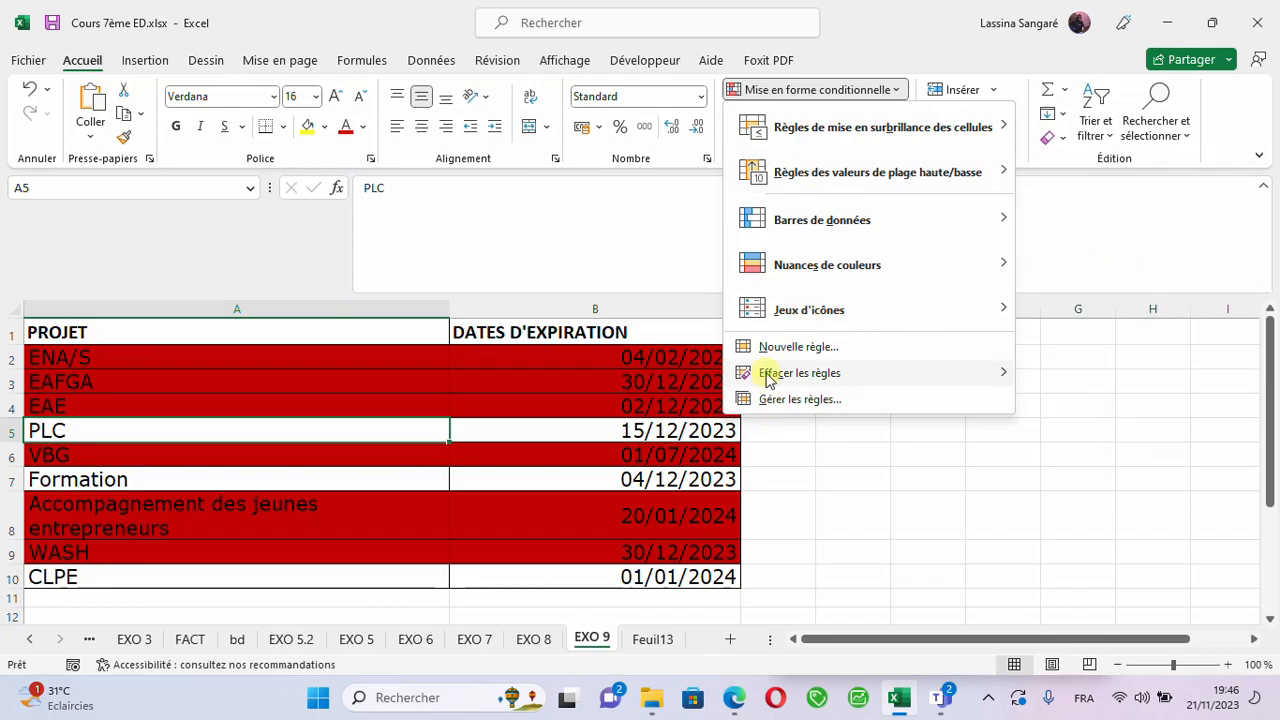
pyautogui.moveTo(769, 382)
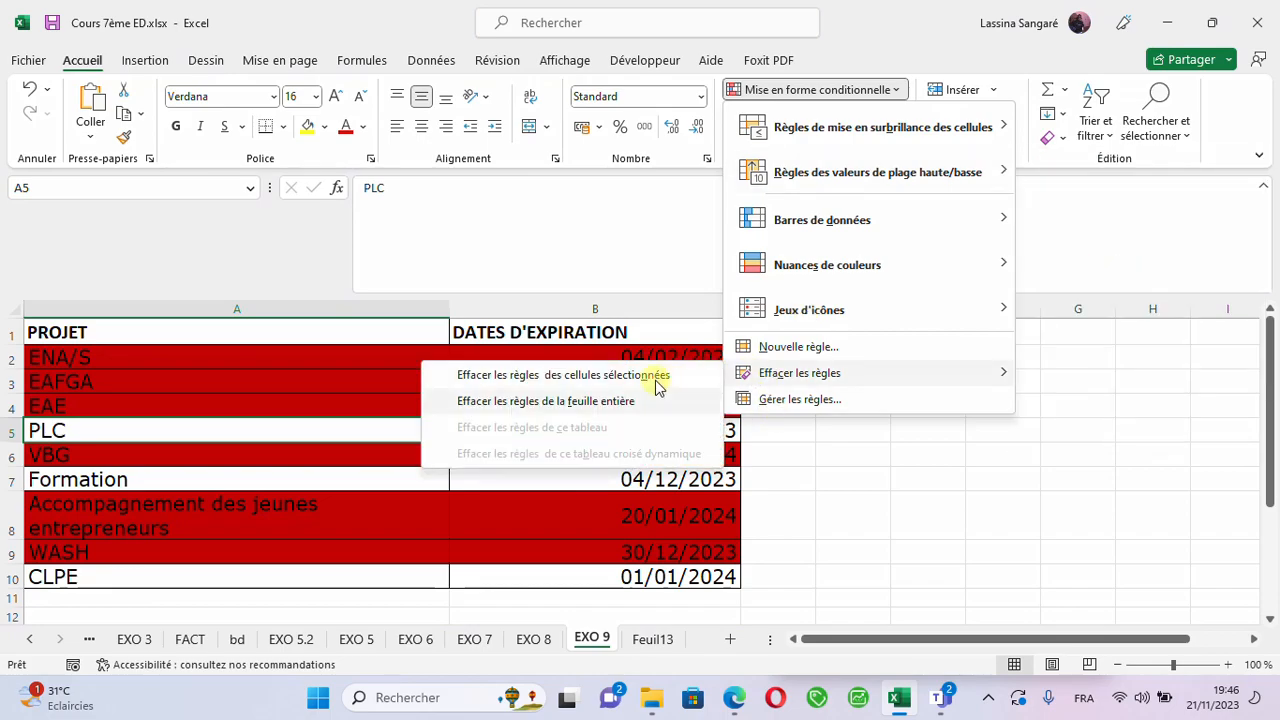
pyautogui.click(524, 401)
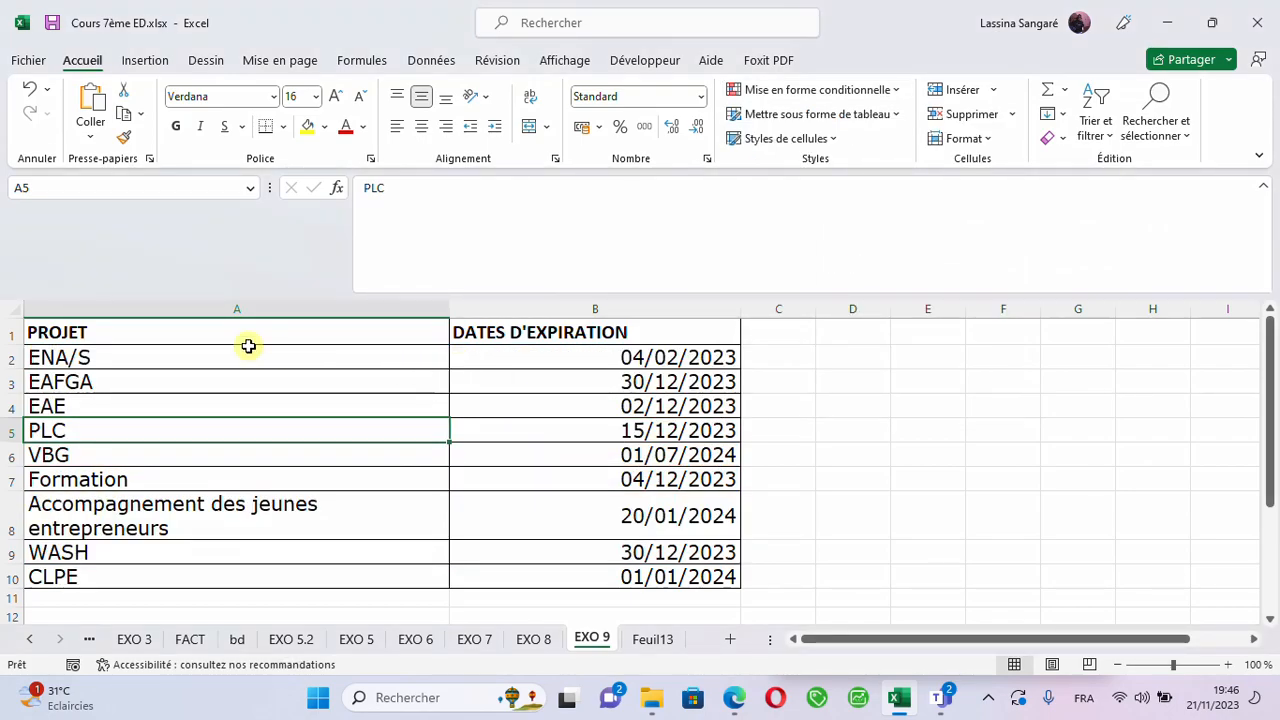
# - Select the whole table A1:B10 and start a new conditional formatting rule that uses a formula
pyautogui.moveTo(167, 340); pyautogui.dragTo(480, 362)
pyautogui.moveTo(622, 507); pyautogui.dragTo(654, 578)
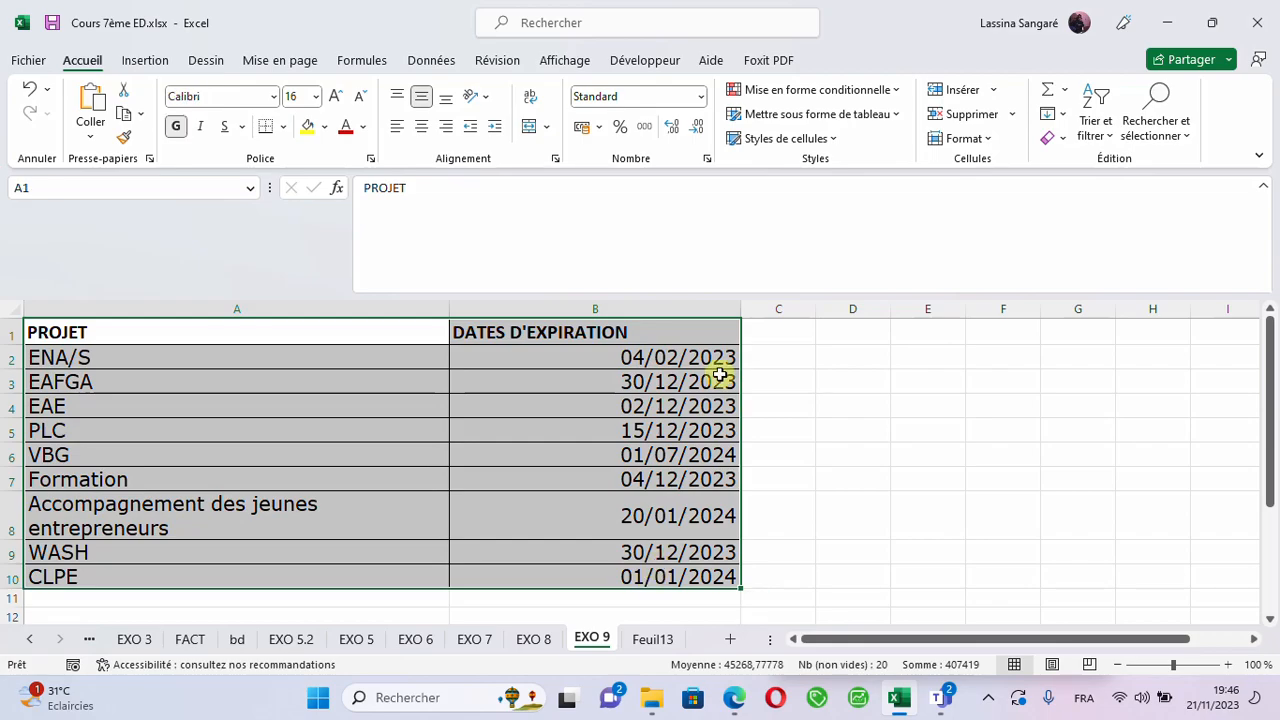
pyautogui.click(821, 92)
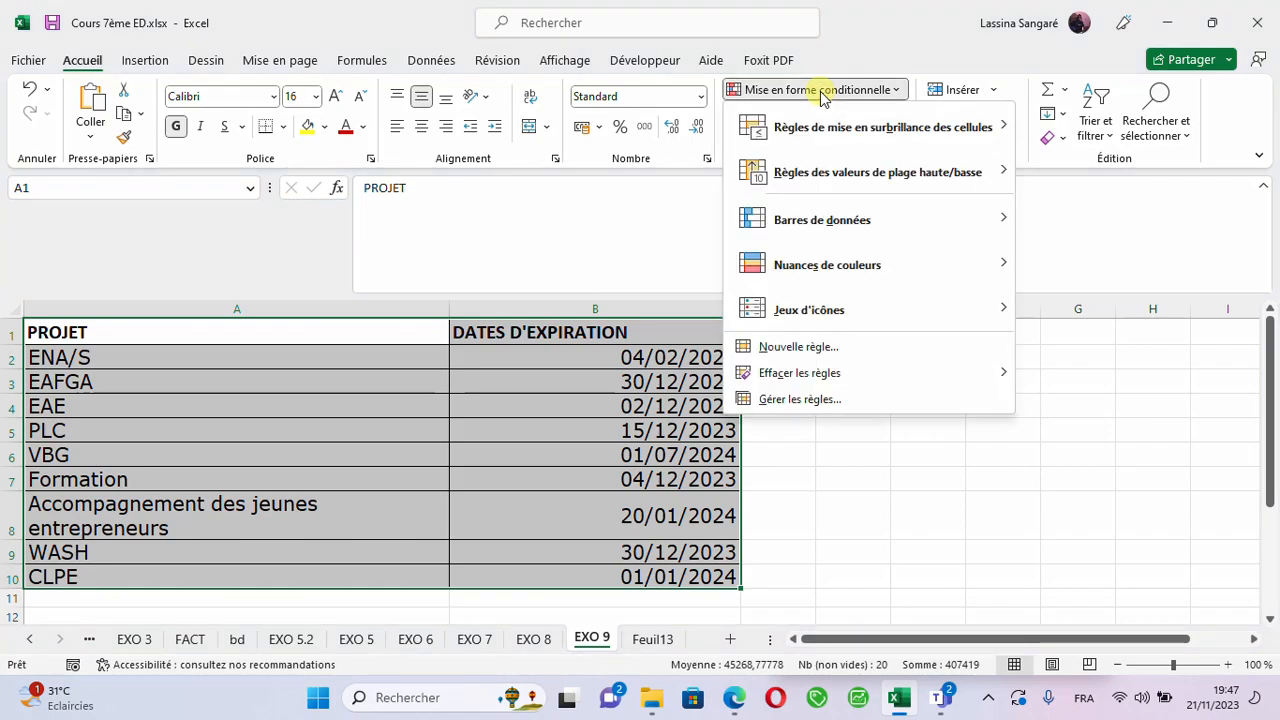
pyautogui.click(845, 350)
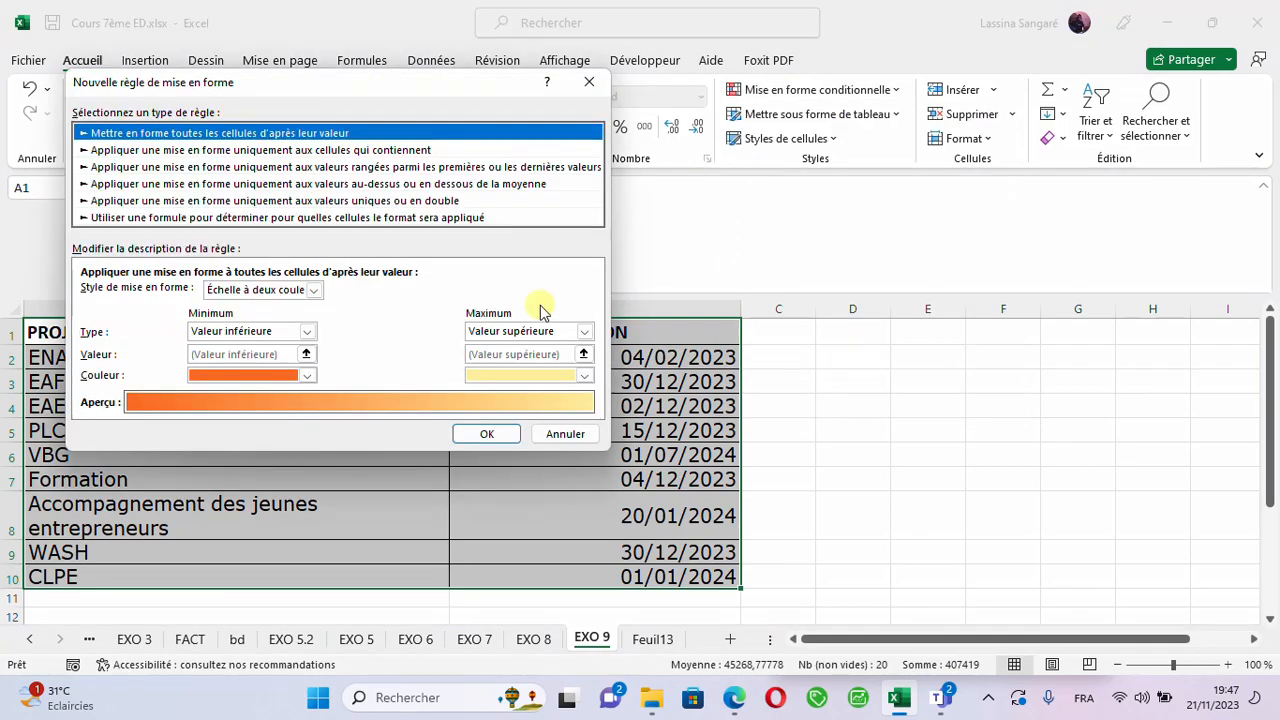
pyautogui.click(180, 220)
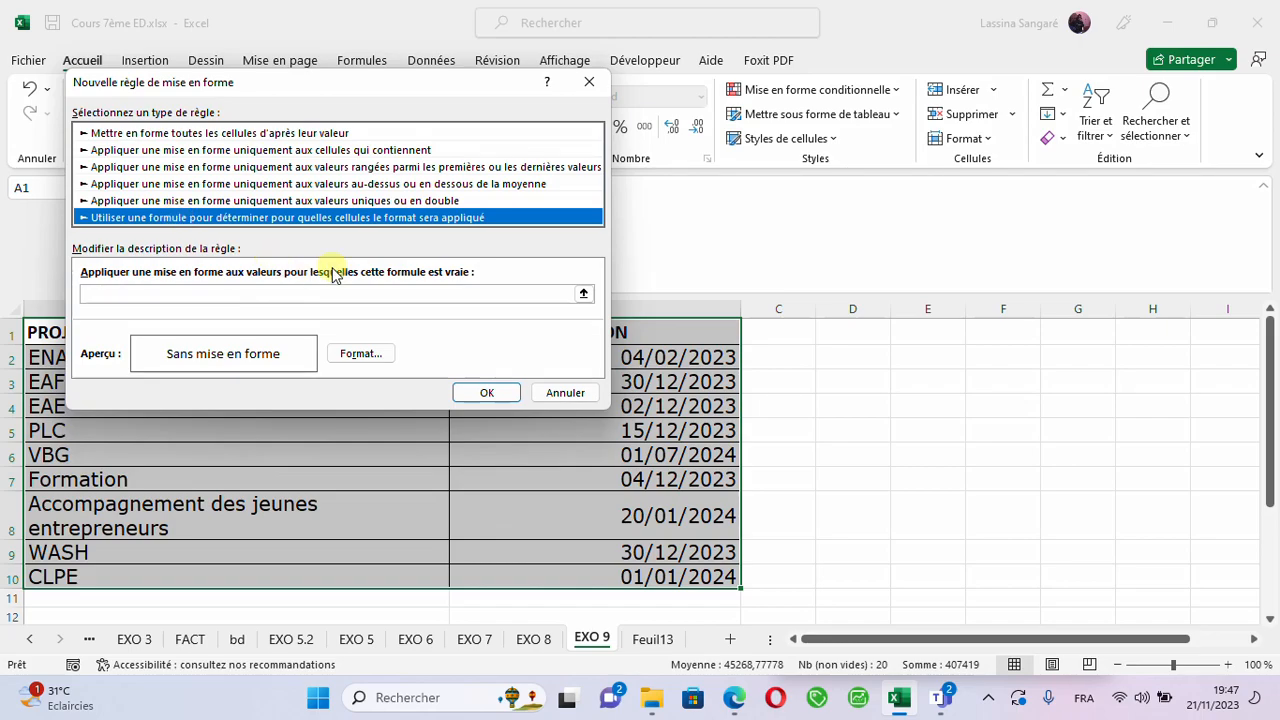
# - Begin the rule formula with =ET($B2, picking cell B2 and removing the row lock
pyautogui.click(158, 296)
pyautogui.write('=ET')
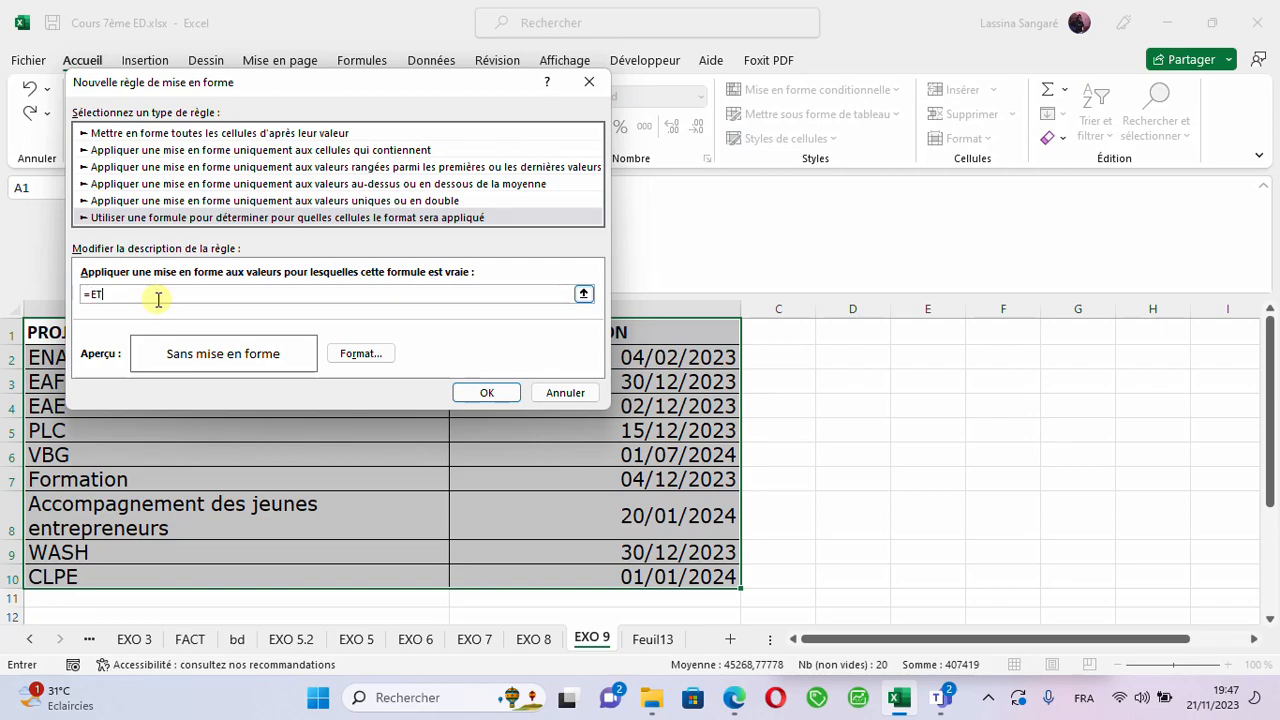
pyautogui.write('(')
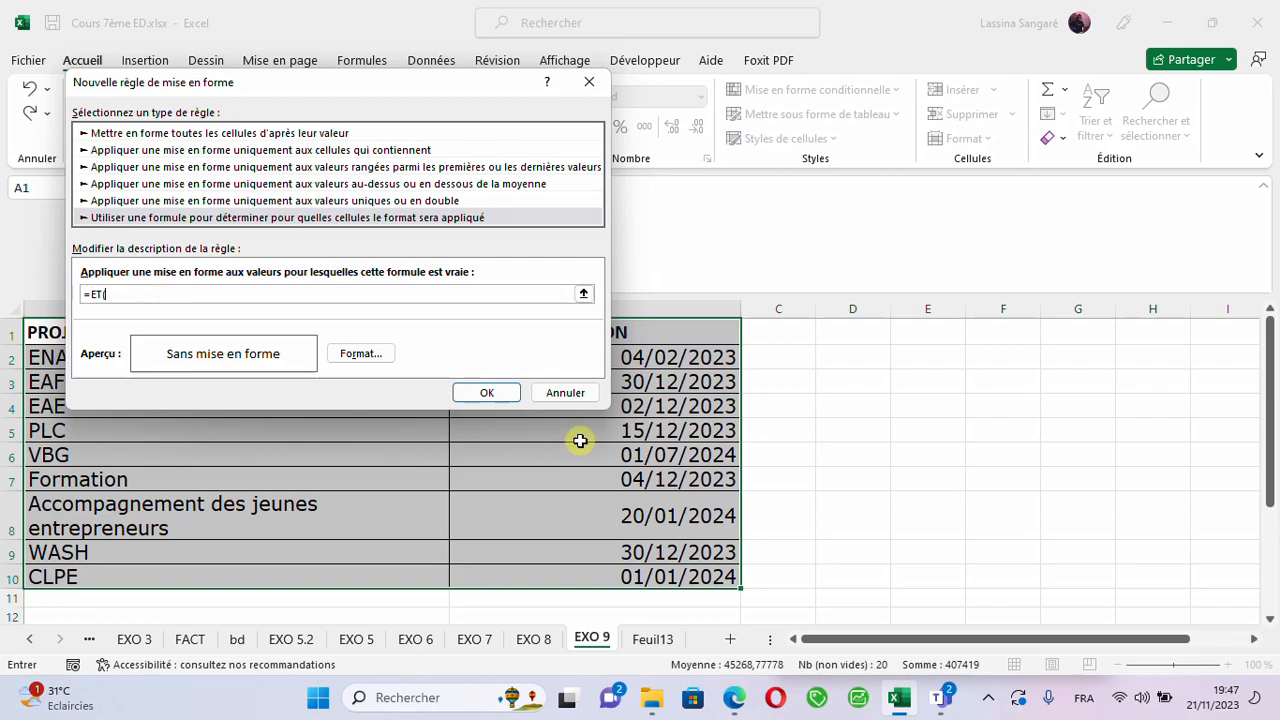
pyautogui.click(676, 363)
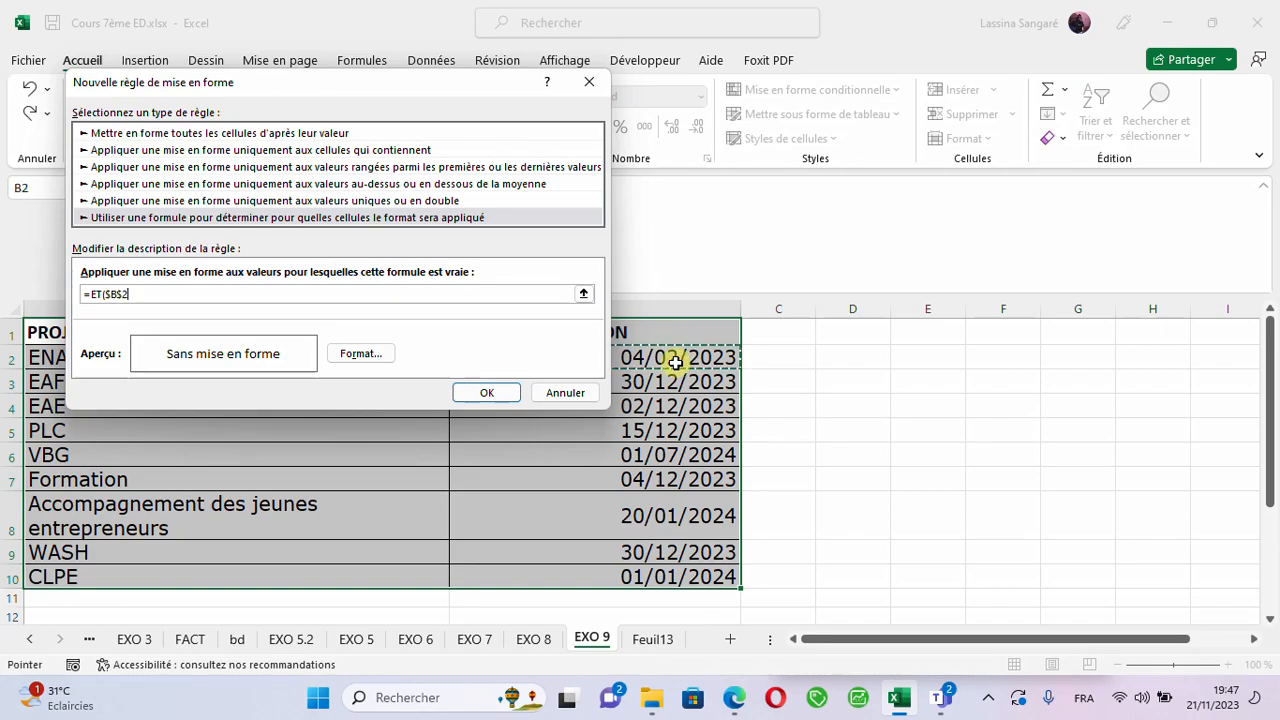
pyautogui.click(120, 293)
pyautogui.press('BackSpace')
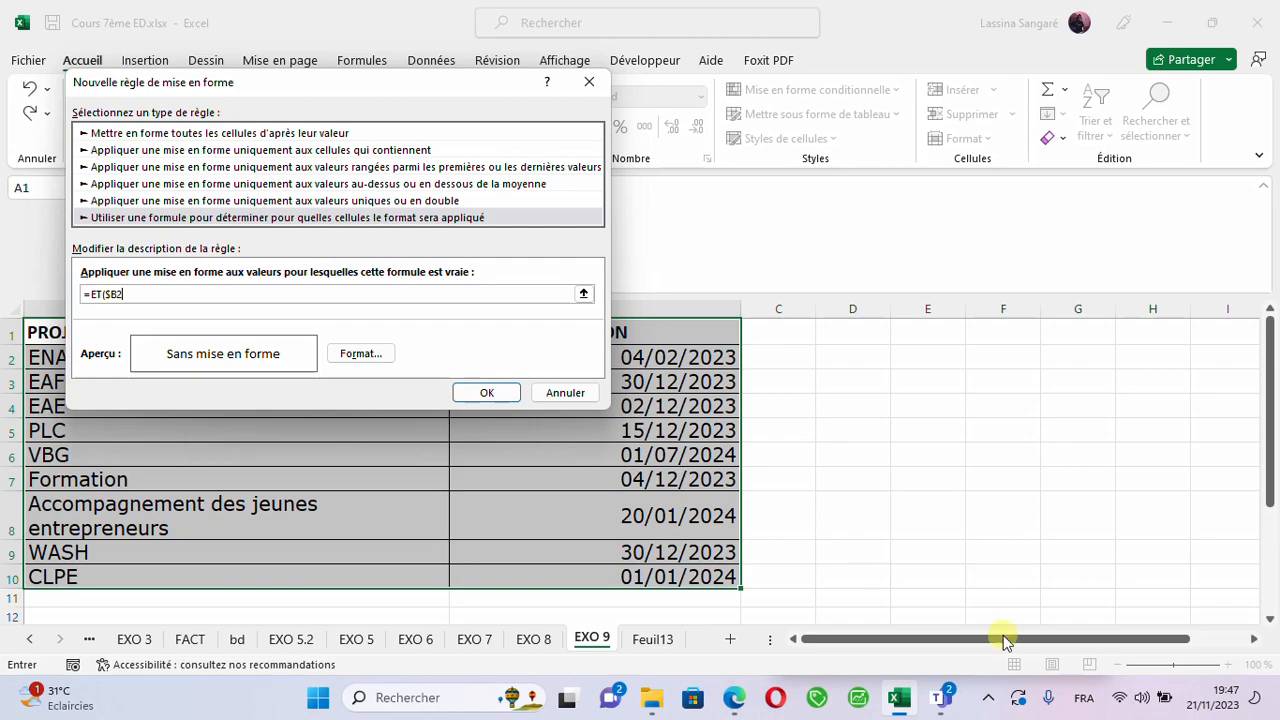
# - Switch the keyboard layout to English (United States) and extend the first condition to $B2>AUJOURDHUI()
pyautogui.click(1080, 703)
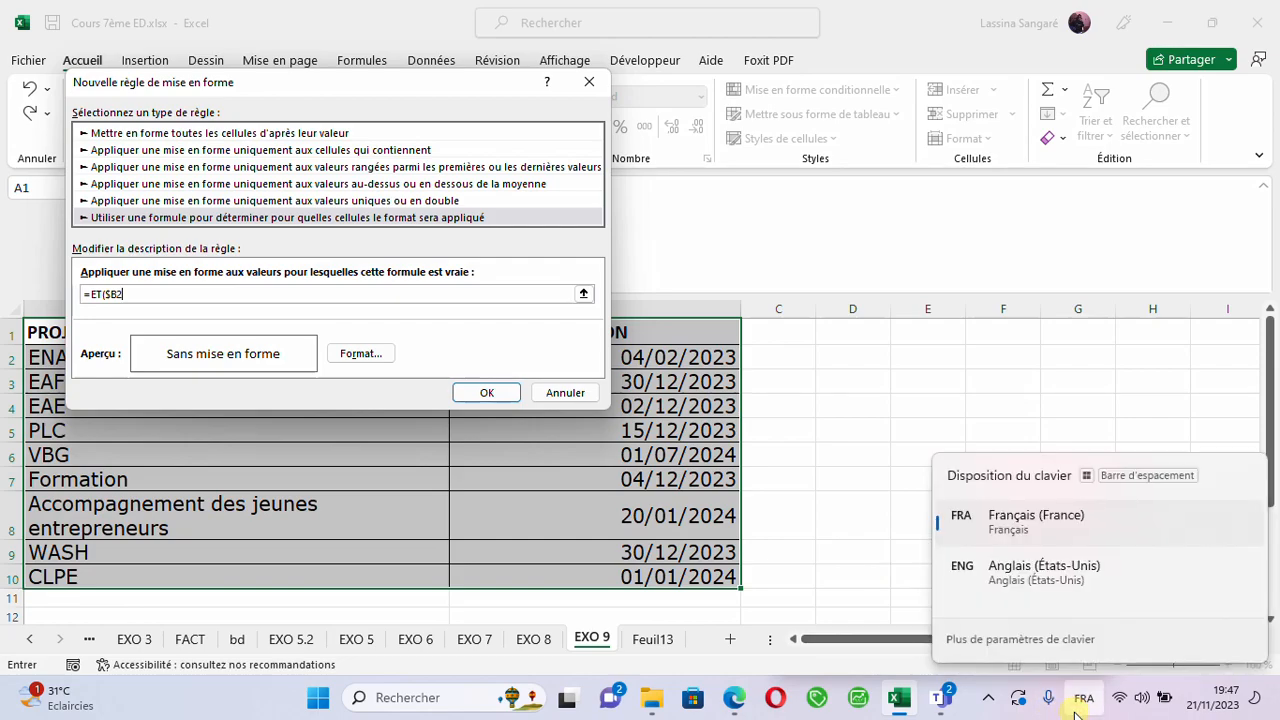
pyautogui.click(996, 592)
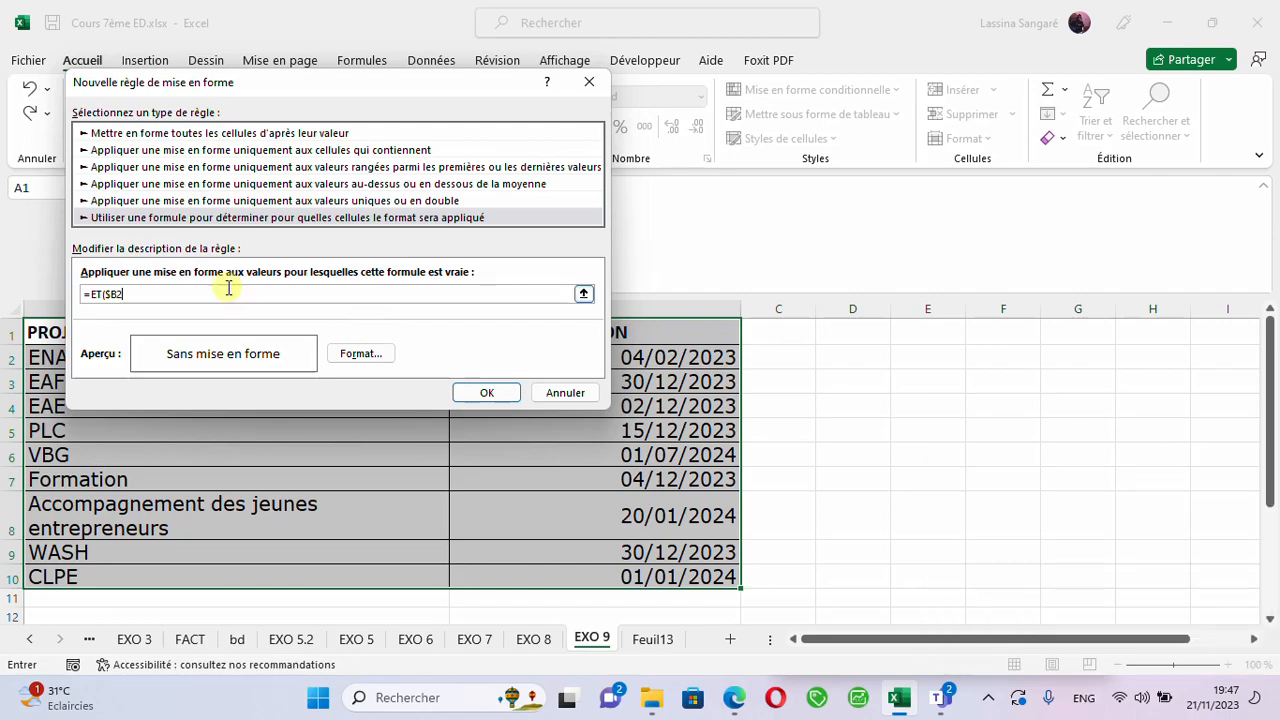
pyautogui.write('=AUJOURDHUI()')
pyautogui.click(130, 295)
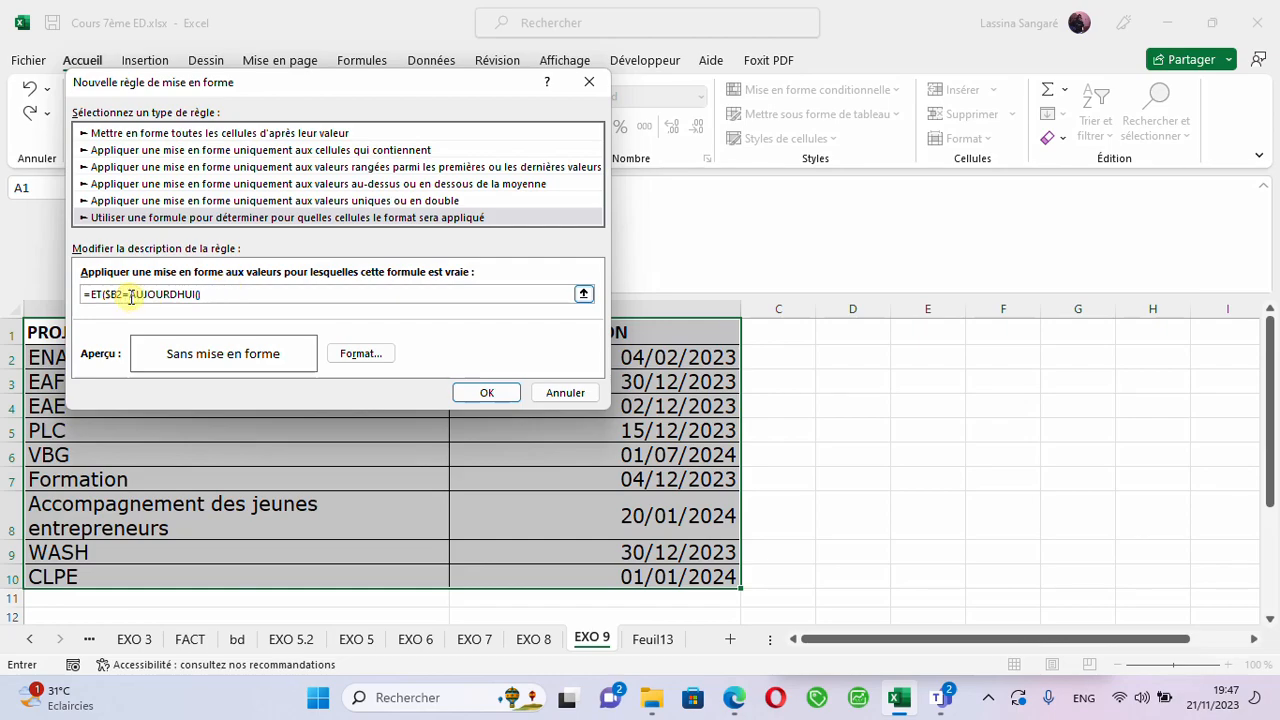
pyautogui.press('BackSpace')
pyautogui.write('>')
pyautogui.click(148, 298)
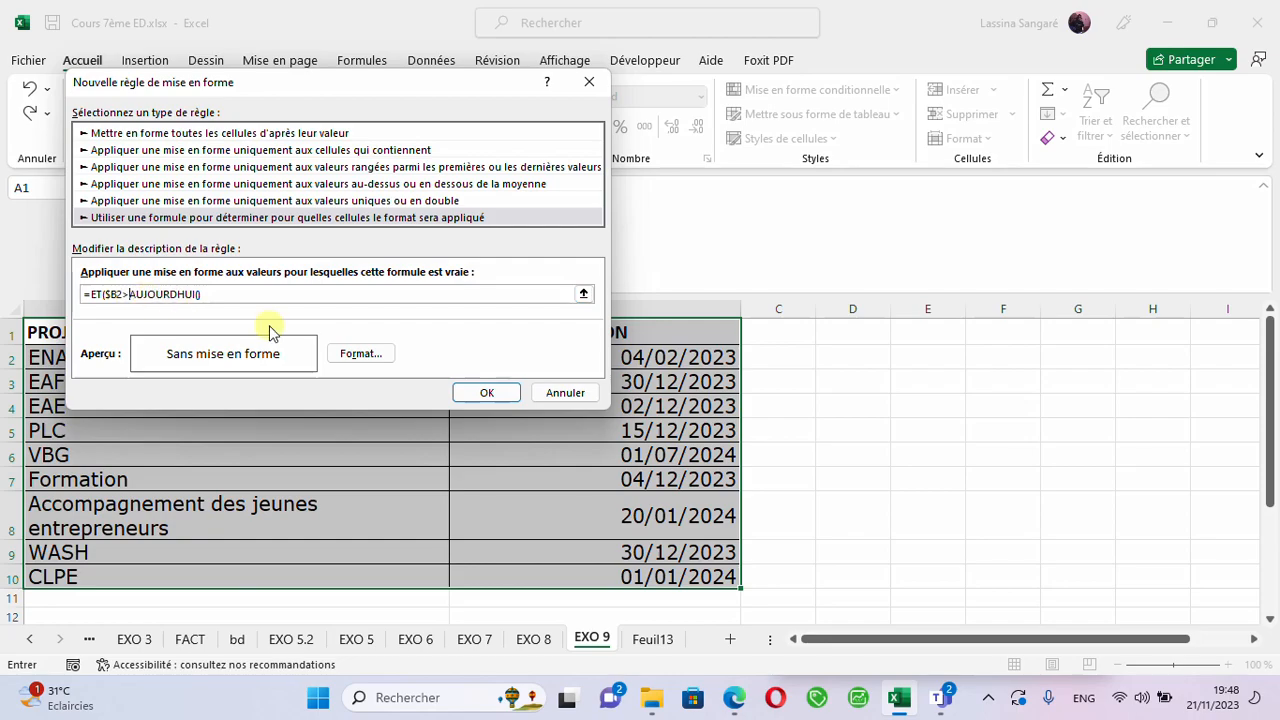
# - Switch the keyboard layout back to French, change the comparison to >= and add a semicolon after AUJOURDHUI()
pyautogui.click(1080, 705)
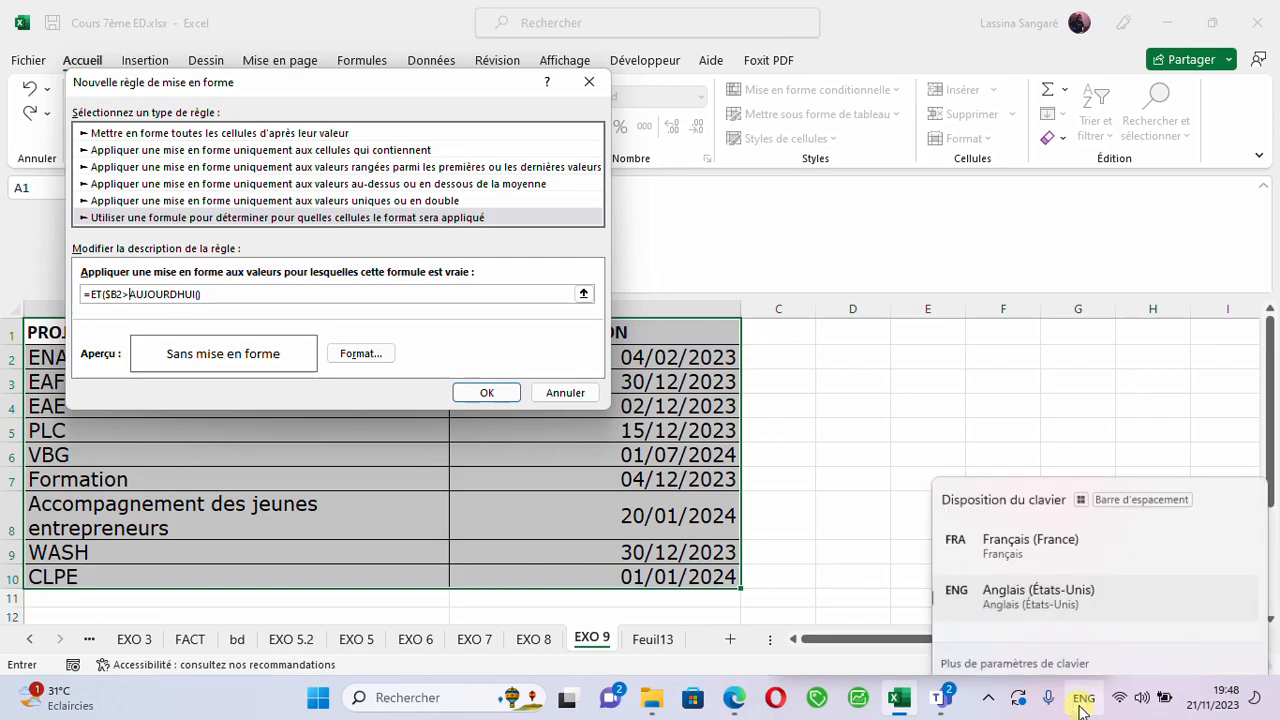
pyautogui.click(1003, 538)
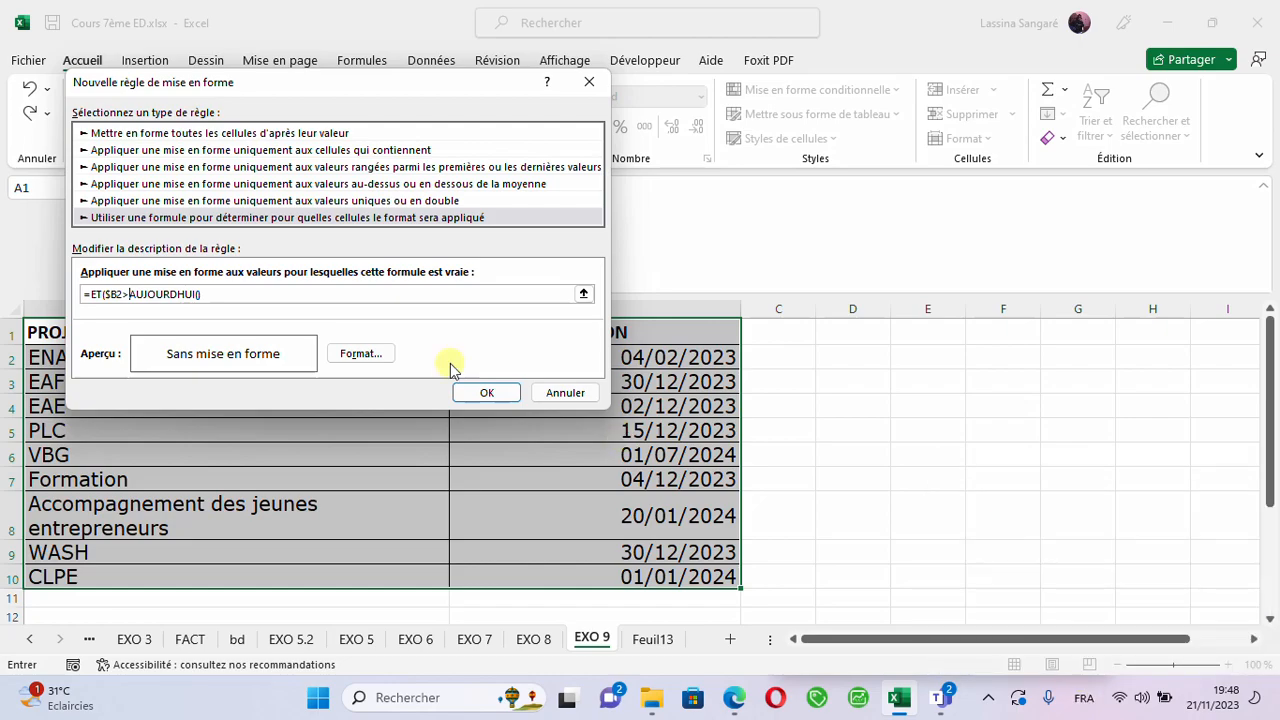
pyautogui.write('=')
pyautogui.click(226, 298)
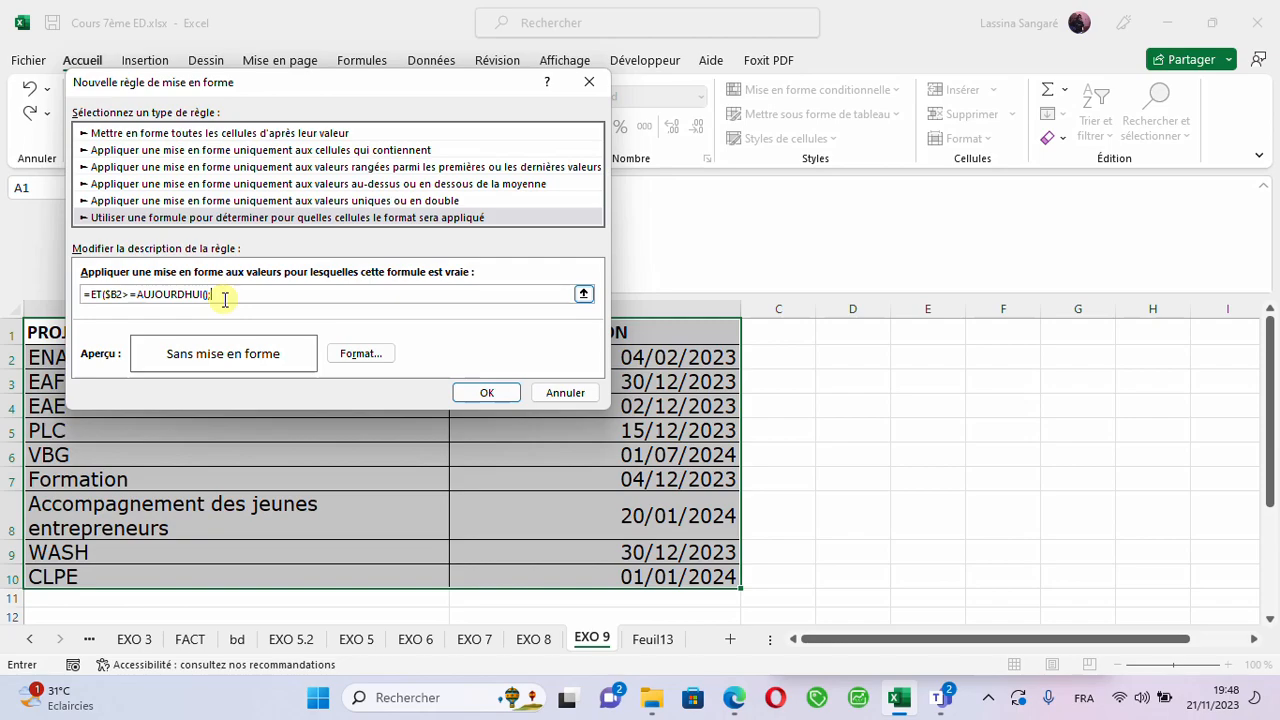
# - Add $B2-=AUJOURDHUI() as the second condition, picking cell B2, removing its row lock and pasting the copied function
pyautogui.click(637, 357)
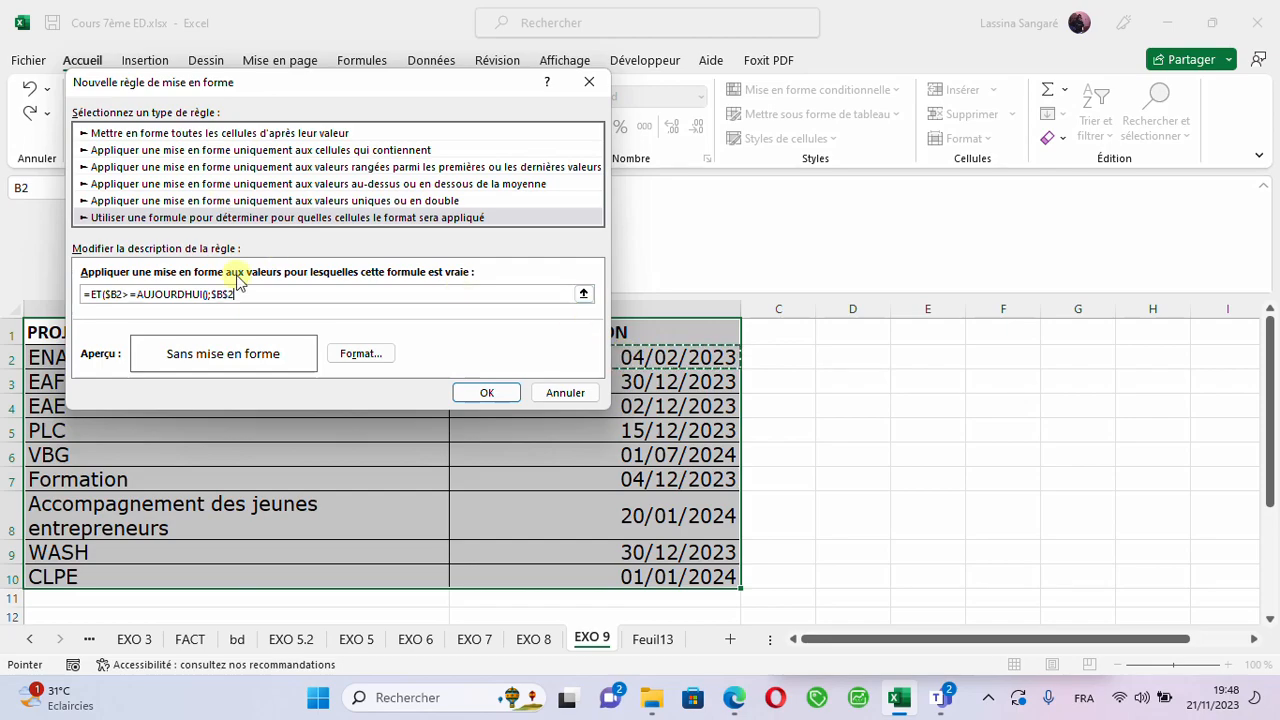
pyautogui.doubleClick(222, 295)
pyautogui.write('$B2')
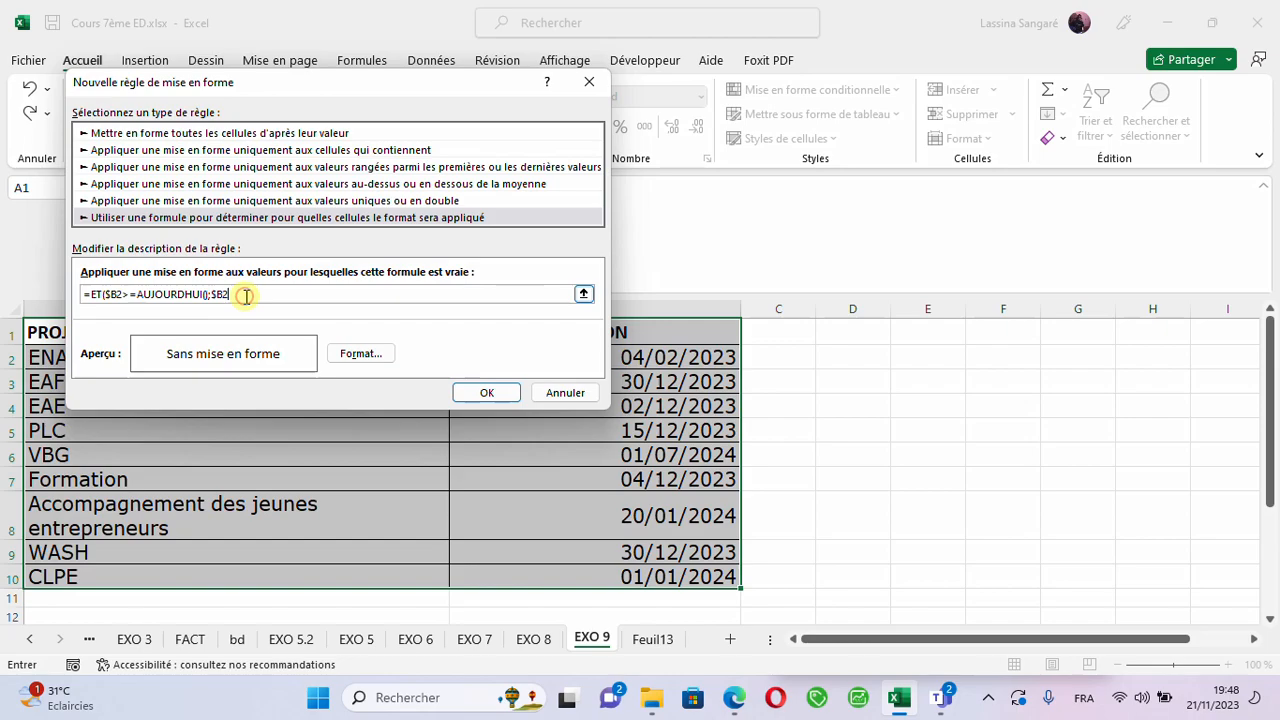
pyautogui.write('-')
pyautogui.hotkey('ctrl', 'v')
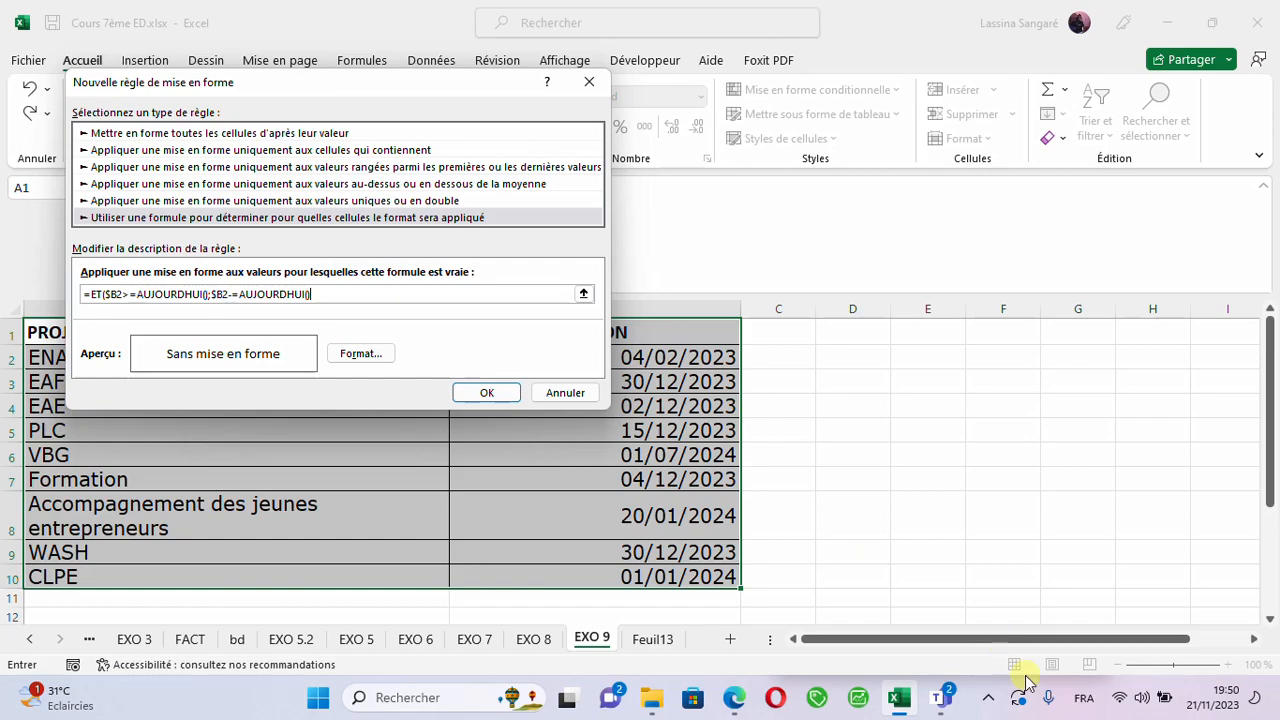
pyautogui.click(1085, 698)
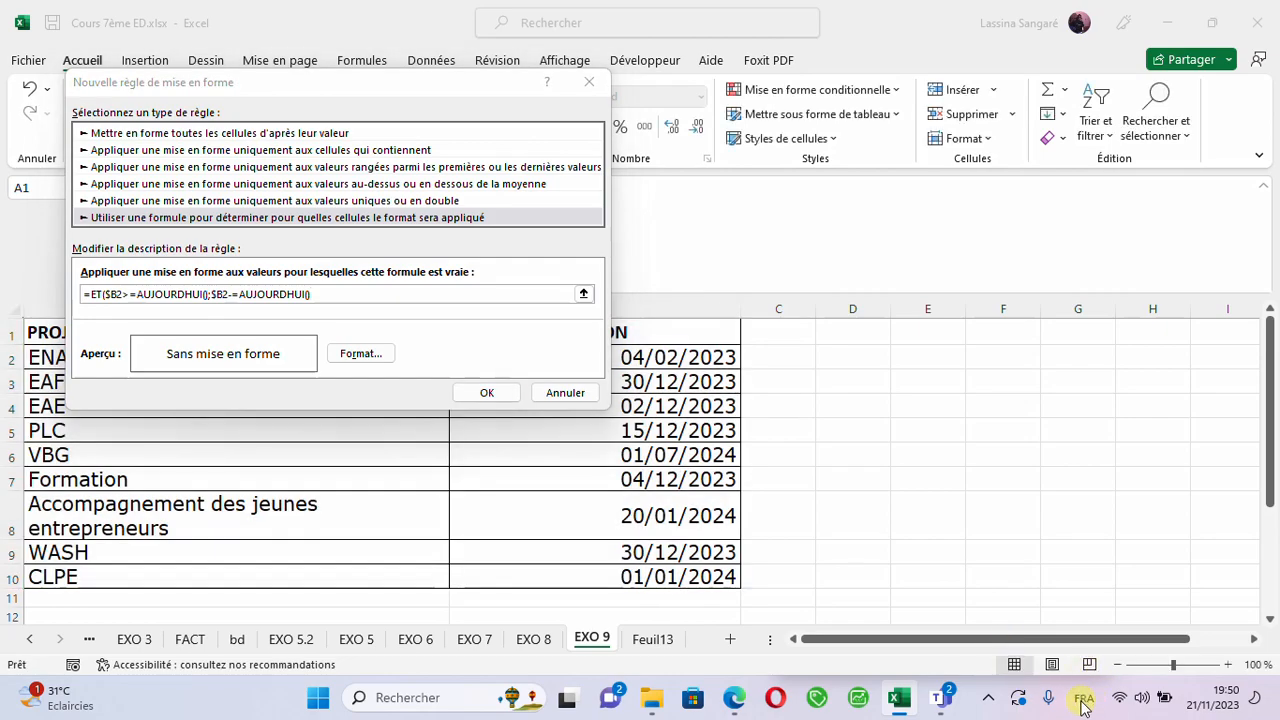
pyautogui.click(1081, 701)
pyautogui.click(1081, 701)
pyautogui.click(1079, 702)
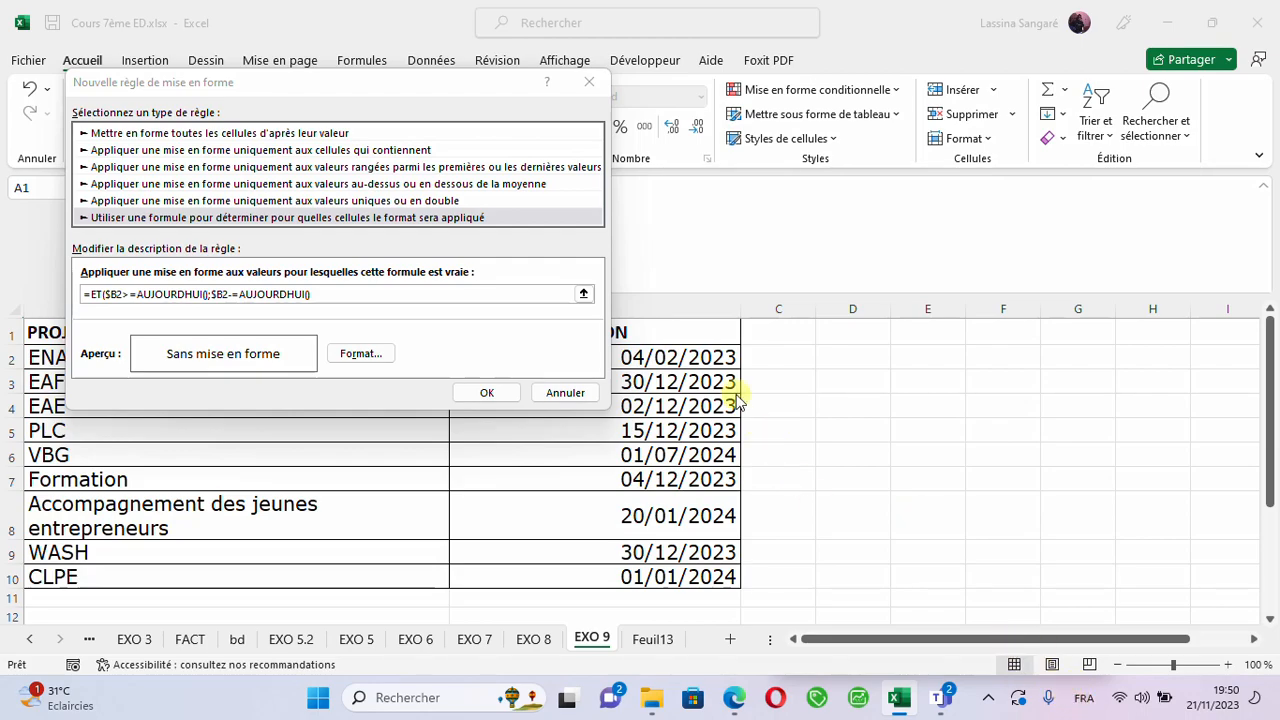
pyautogui.click(323, 291)
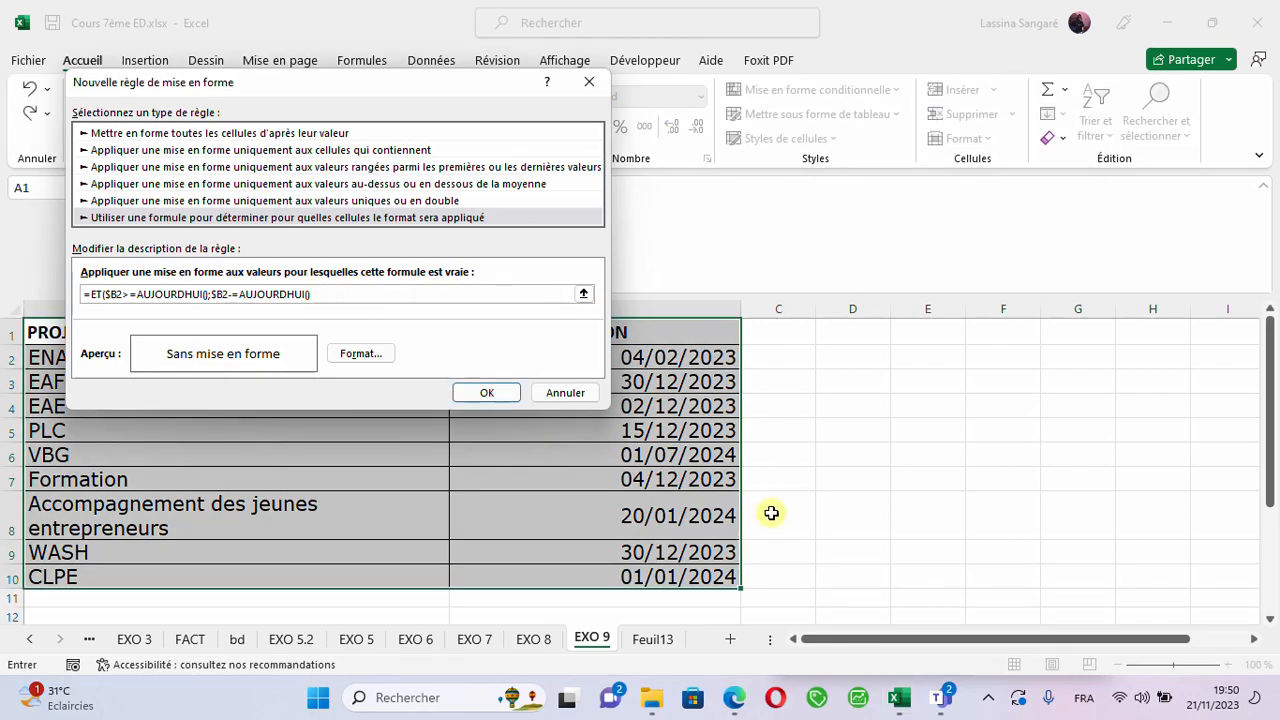
pyautogui.click(1084, 700)
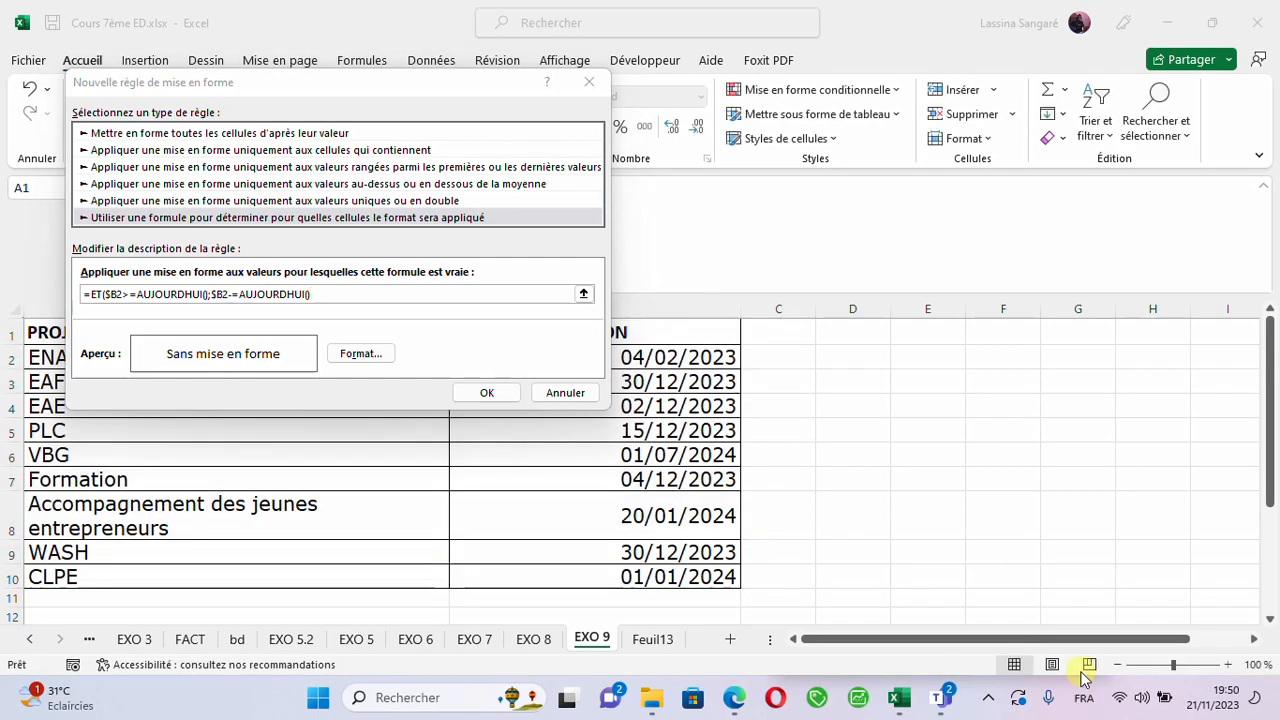
pyautogui.click(1083, 698)
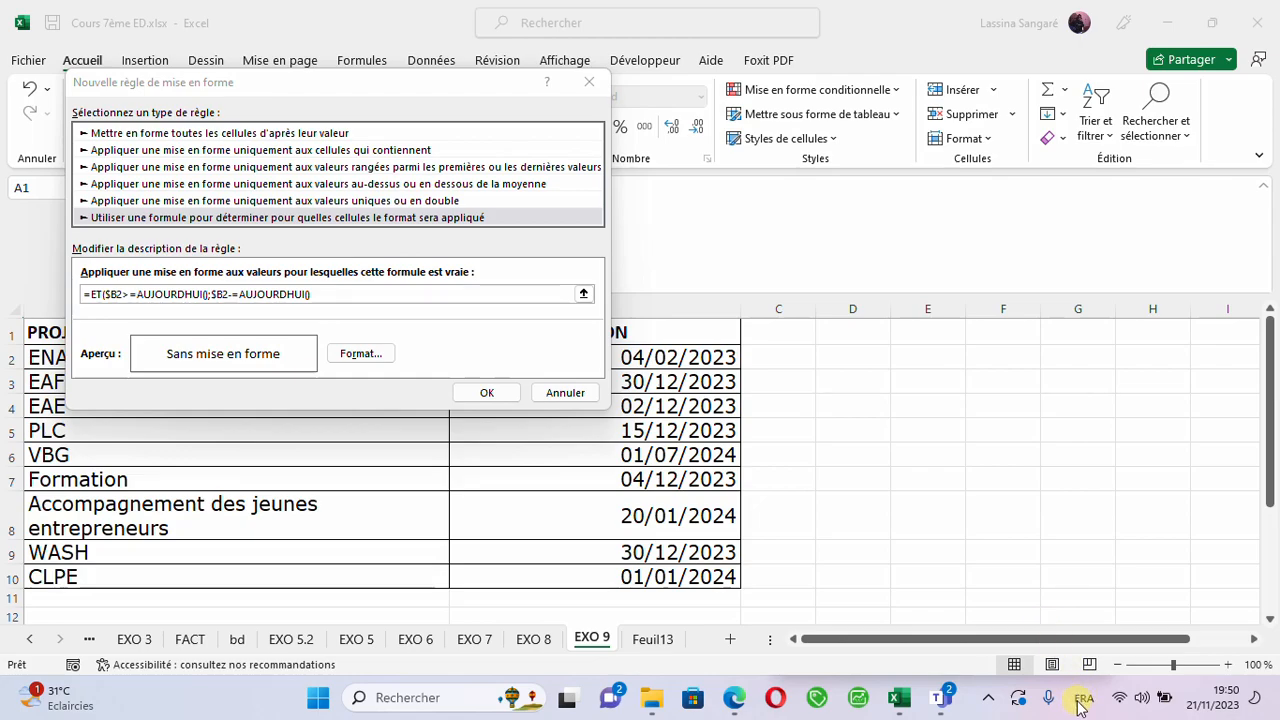
pyautogui.click(336, 292)
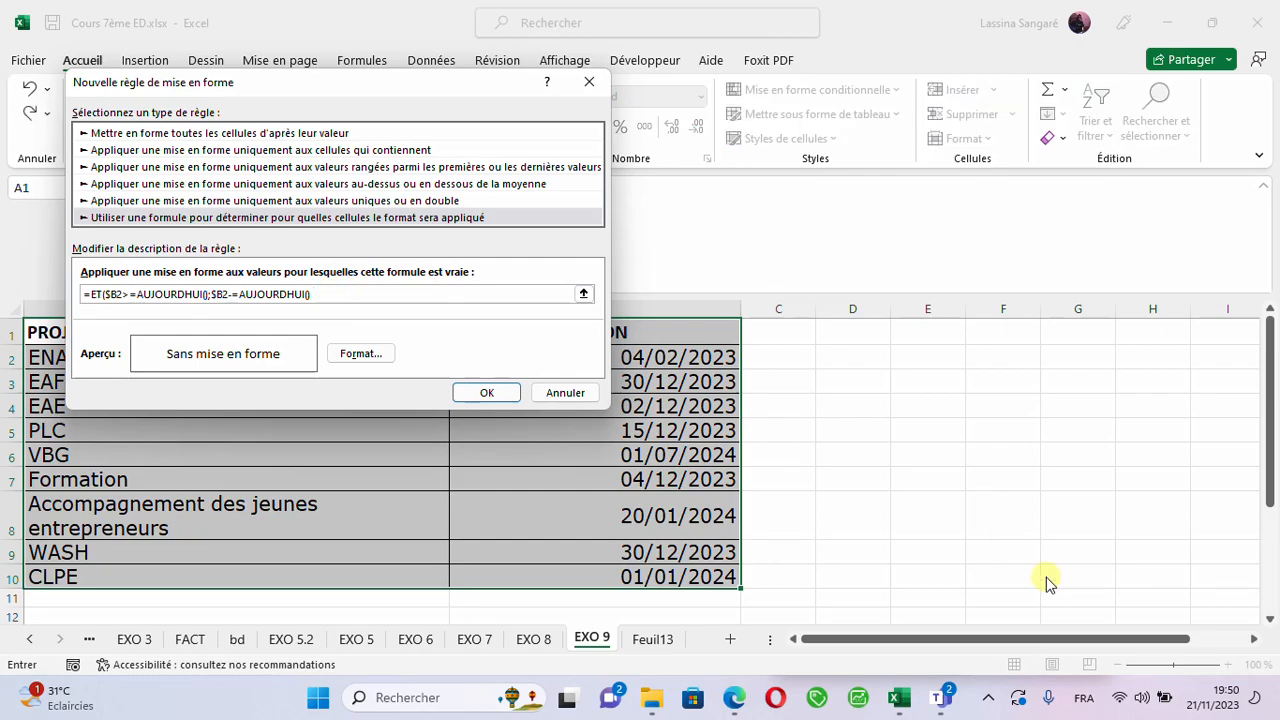
pyautogui.click(1081, 700)
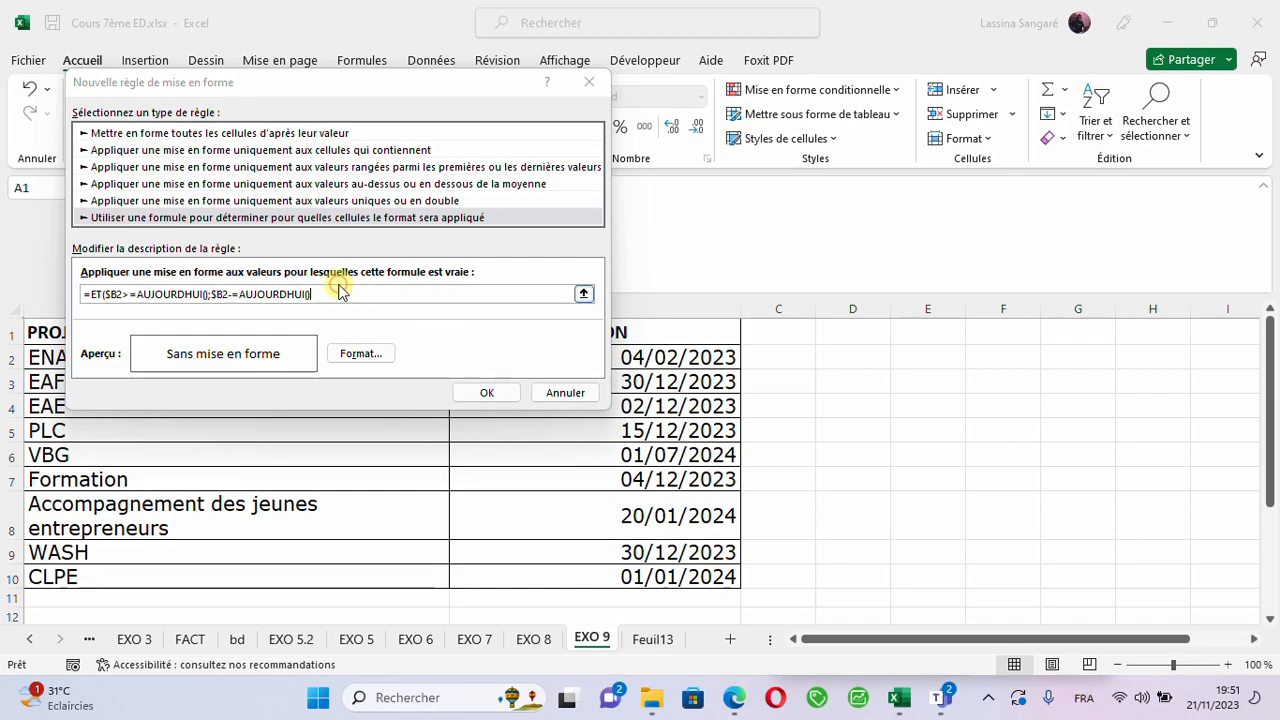
pyautogui.click(1087, 706)
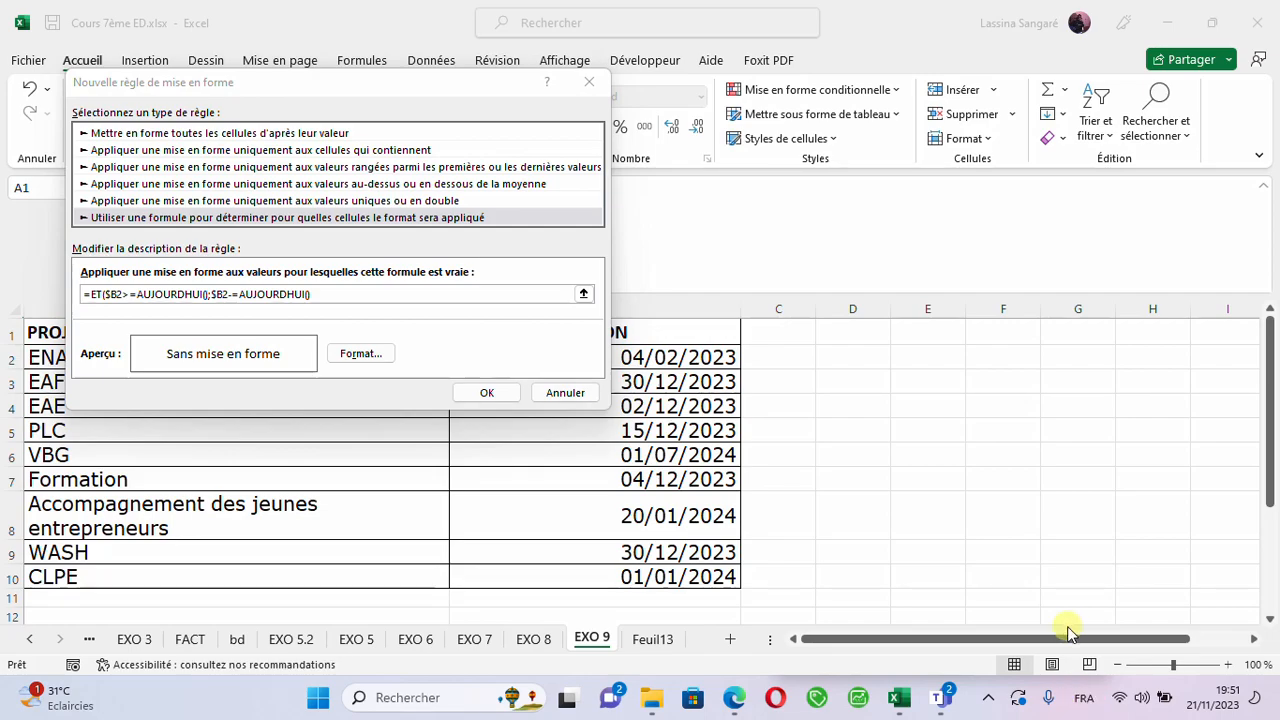
pyautogui.click(1078, 699)
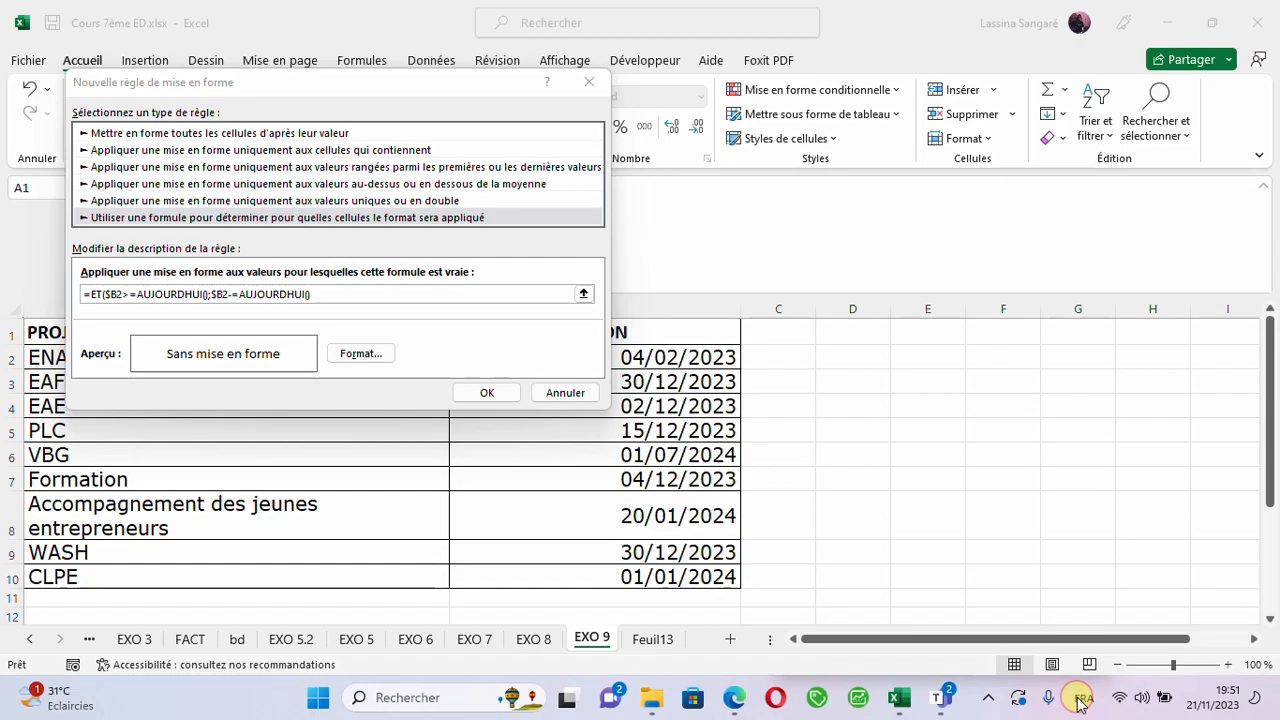
pyautogui.click(340, 302)
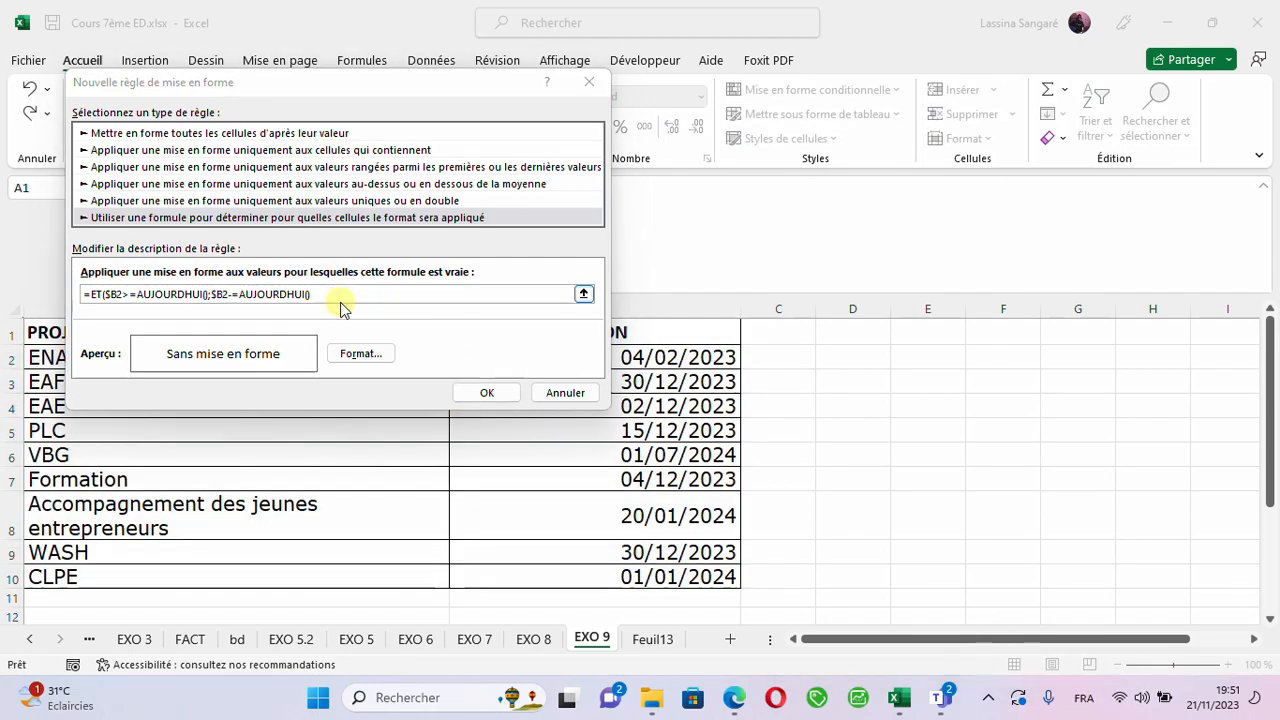
# - Search Windows for TABL and open the Table des caractères application
pyautogui.press('super')
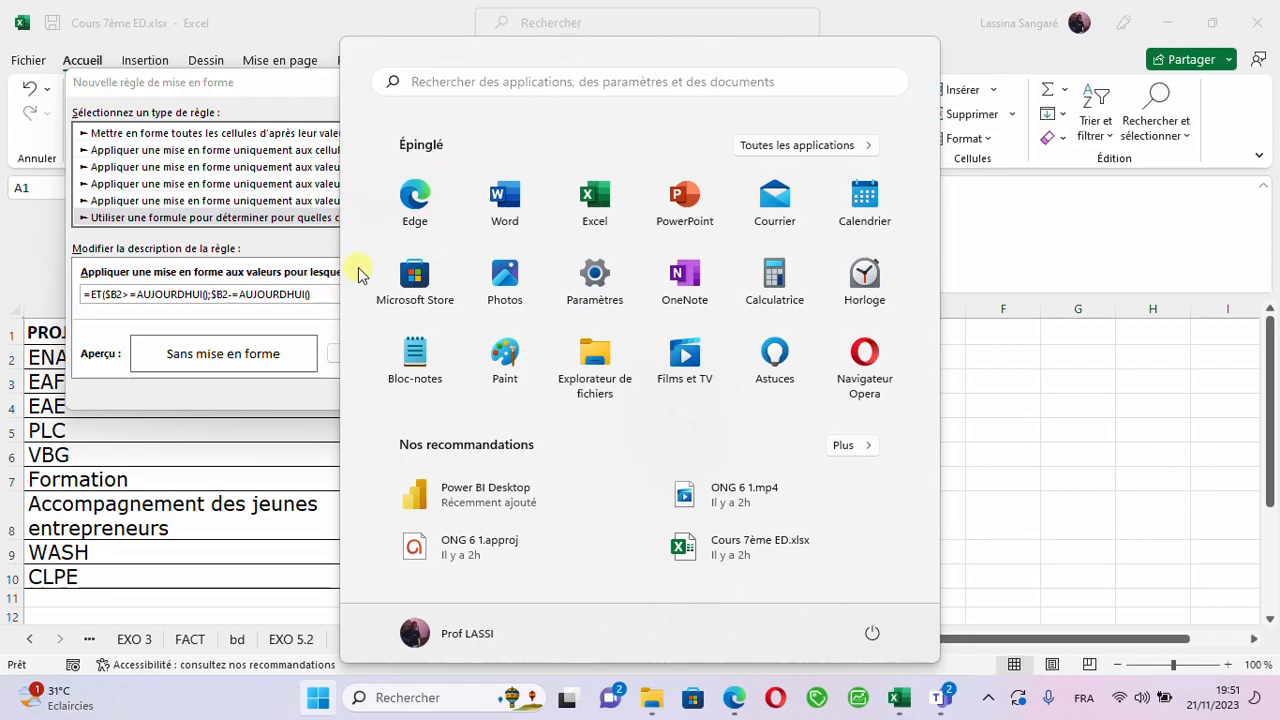
pyautogui.click(425, 82)
pyautogui.write('T')
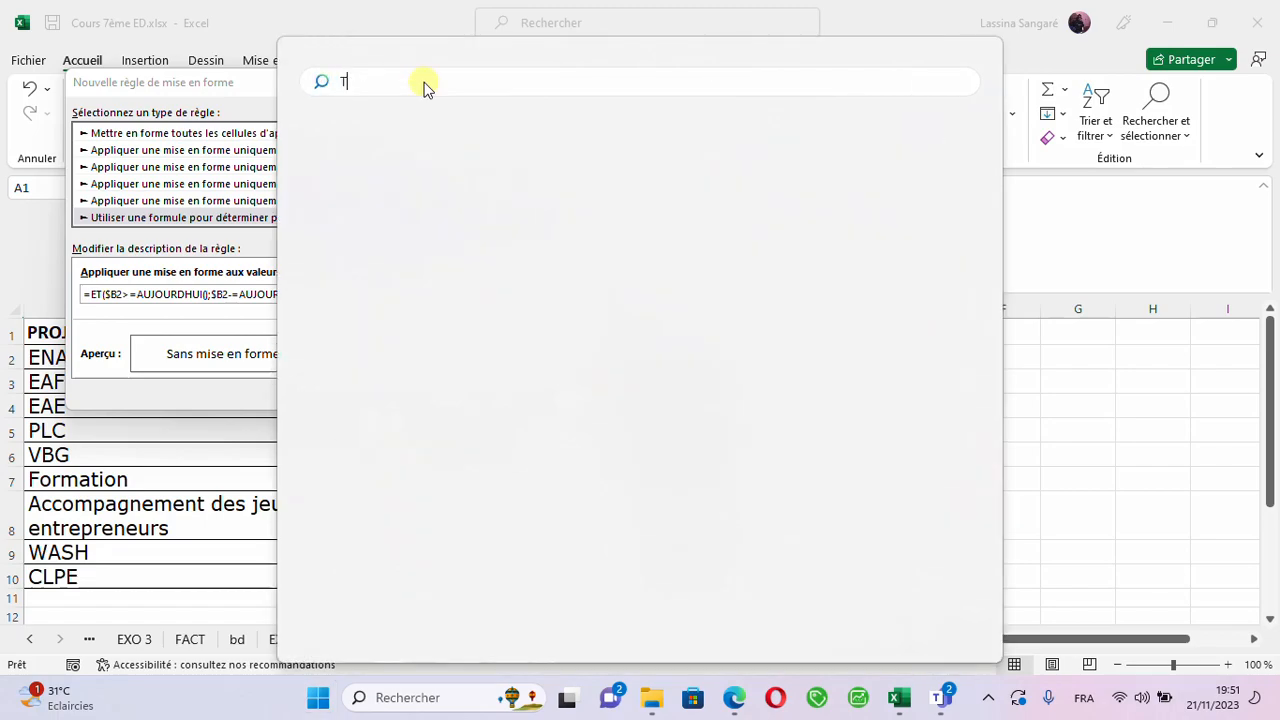
pyautogui.write('A')
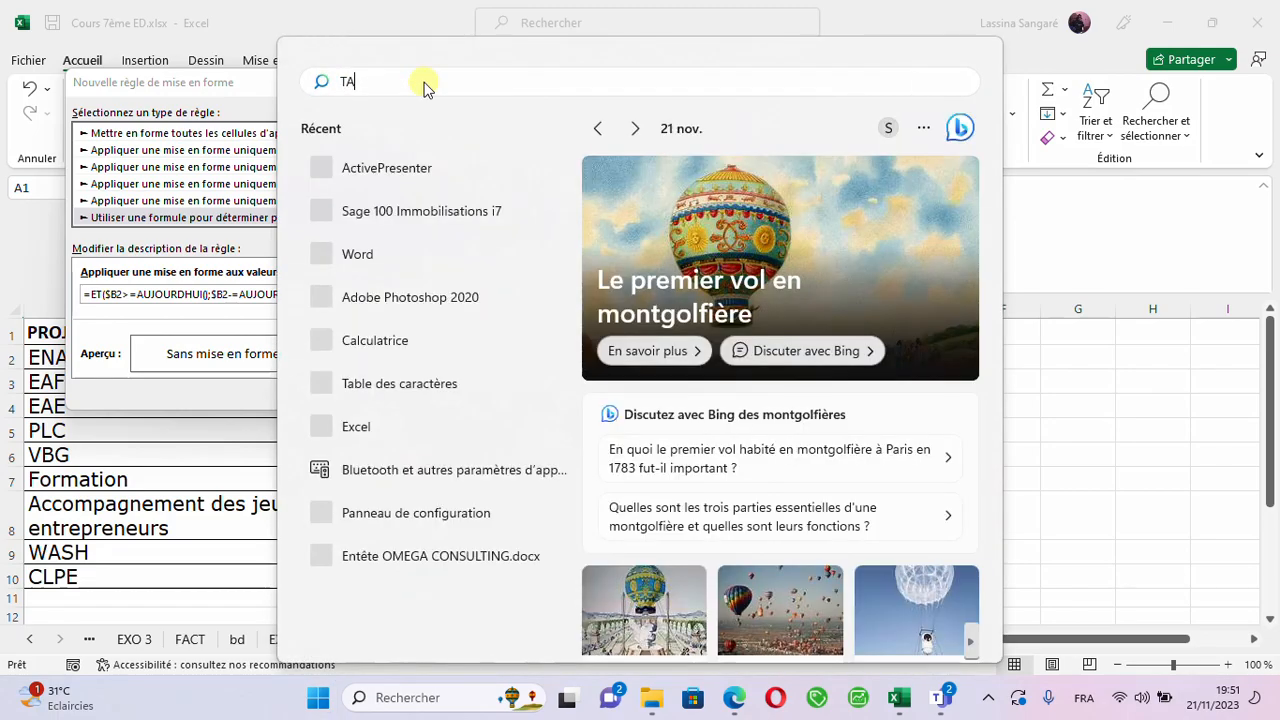
pyautogui.write('BL')
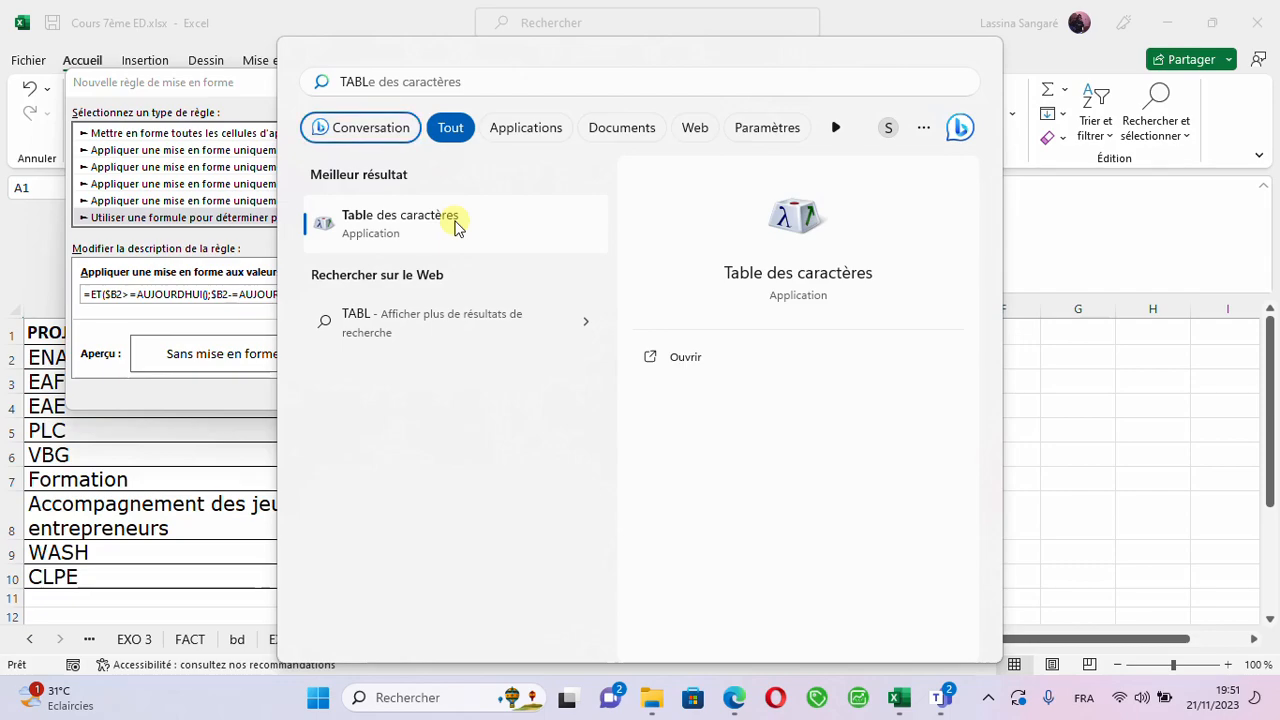
pyautogui.click(362, 234)
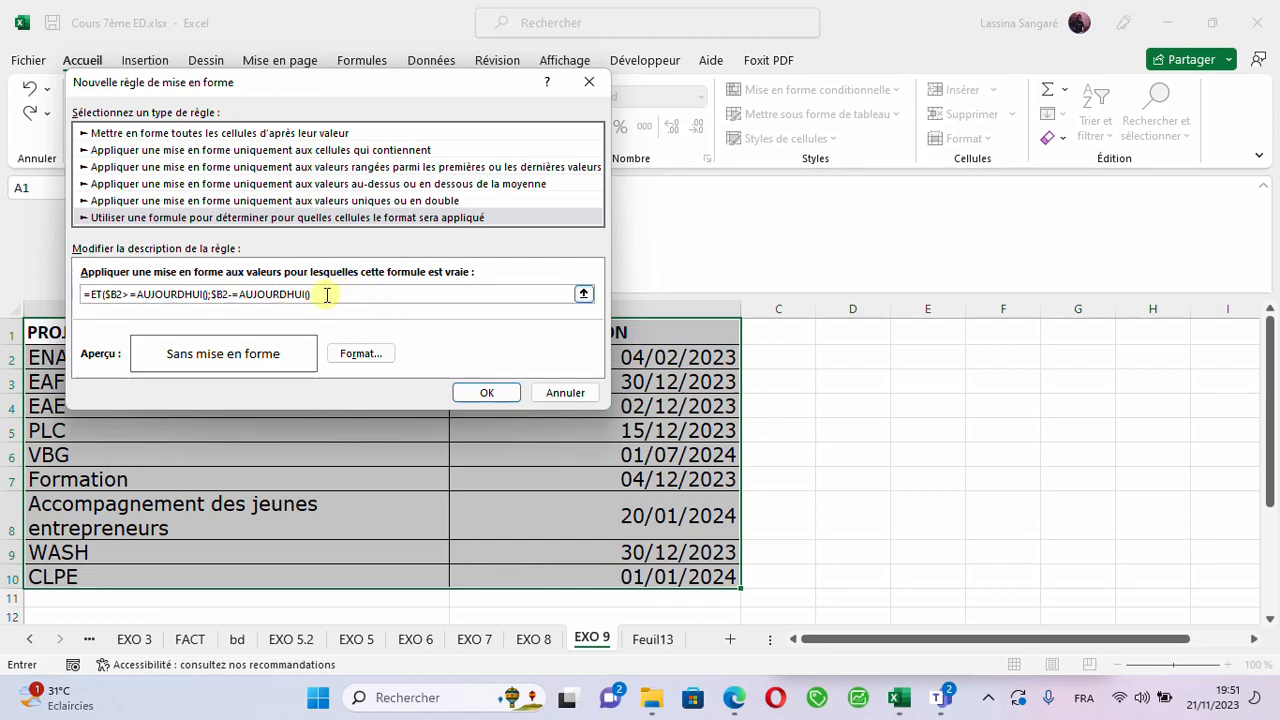
pyautogui.click(1084, 698)
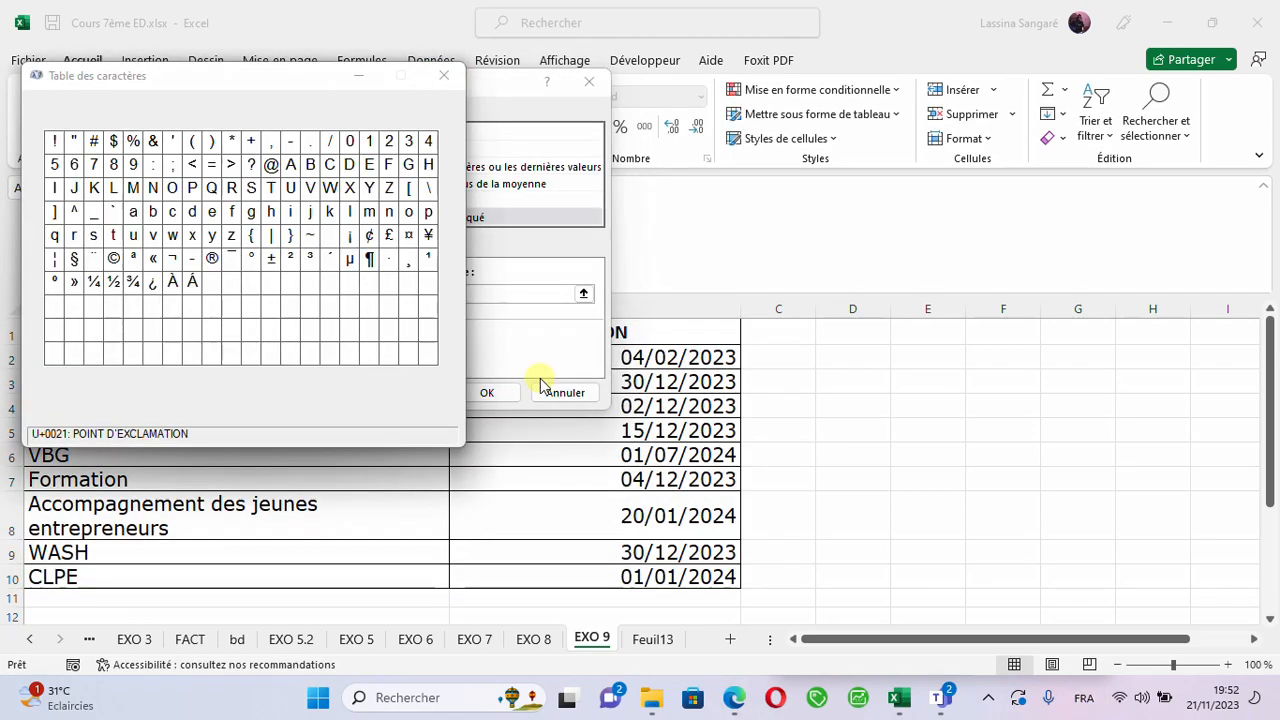
# - Pick the > character in Table des caractères, then return to the Excel rule and finish its formula with >60)
pyautogui.click(232, 170)
pyautogui.click(316, 390)
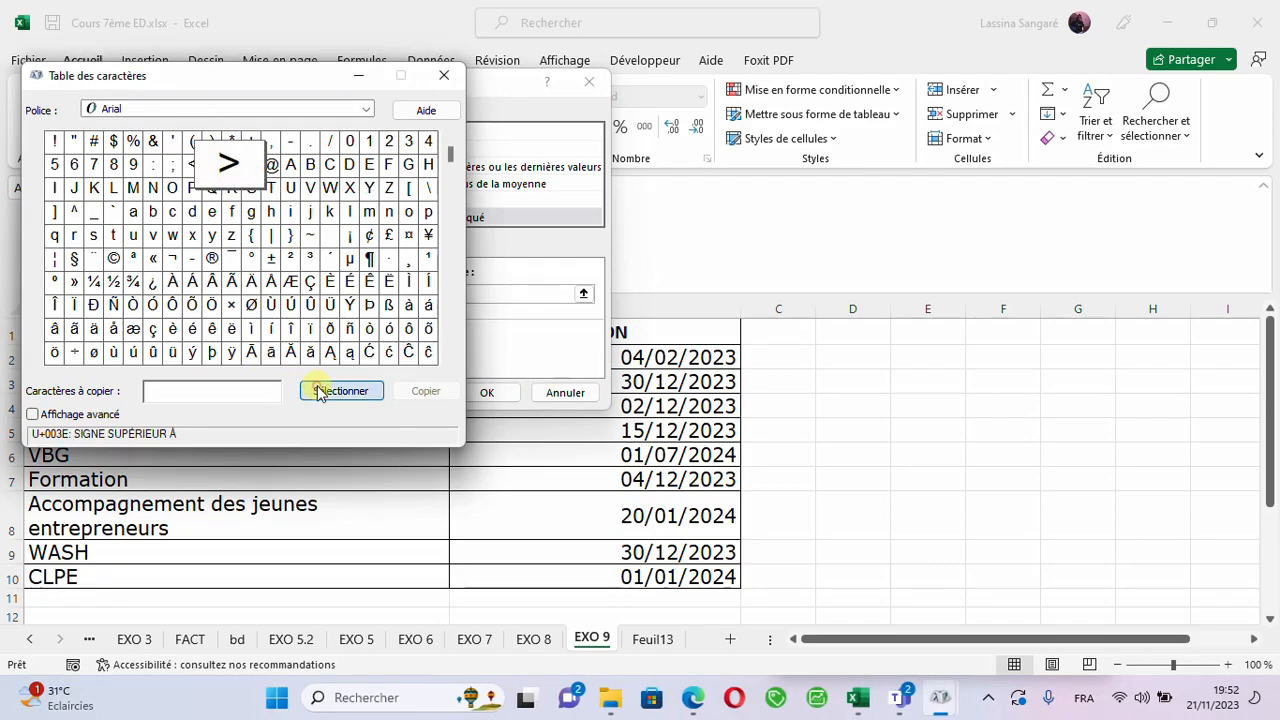
pyautogui.click(358, 82)
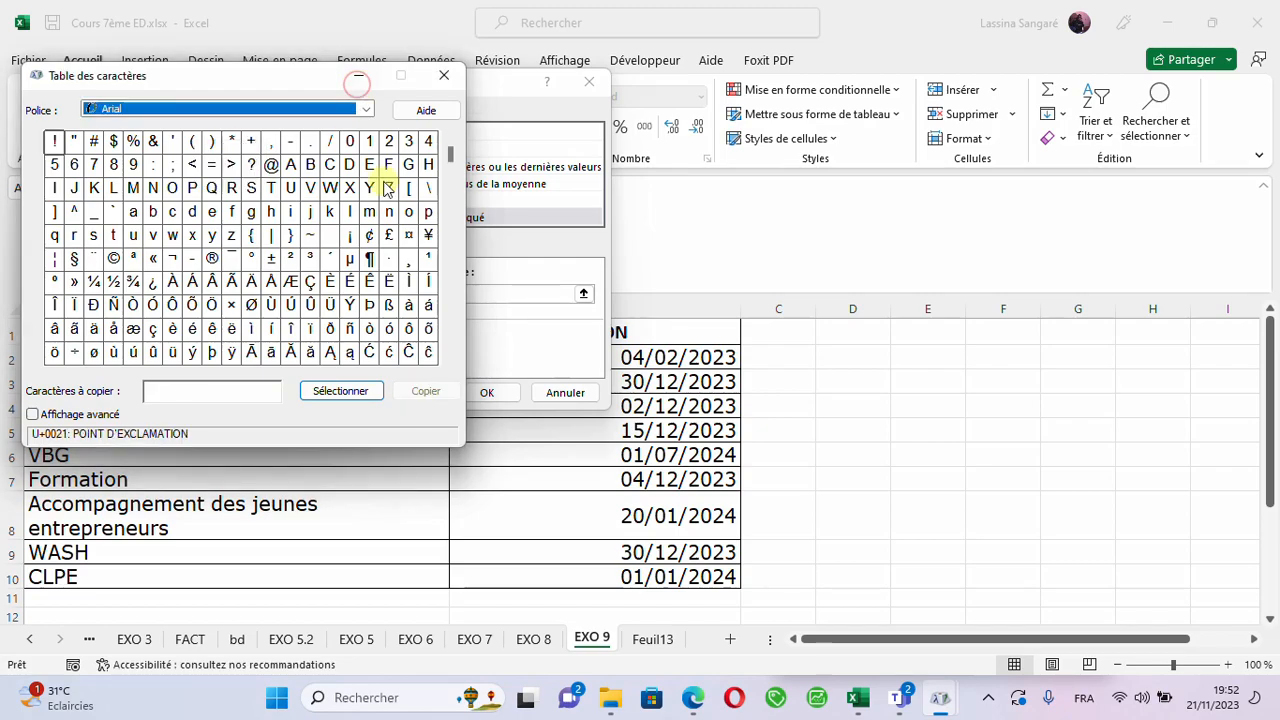
pyautogui.click(358, 78)
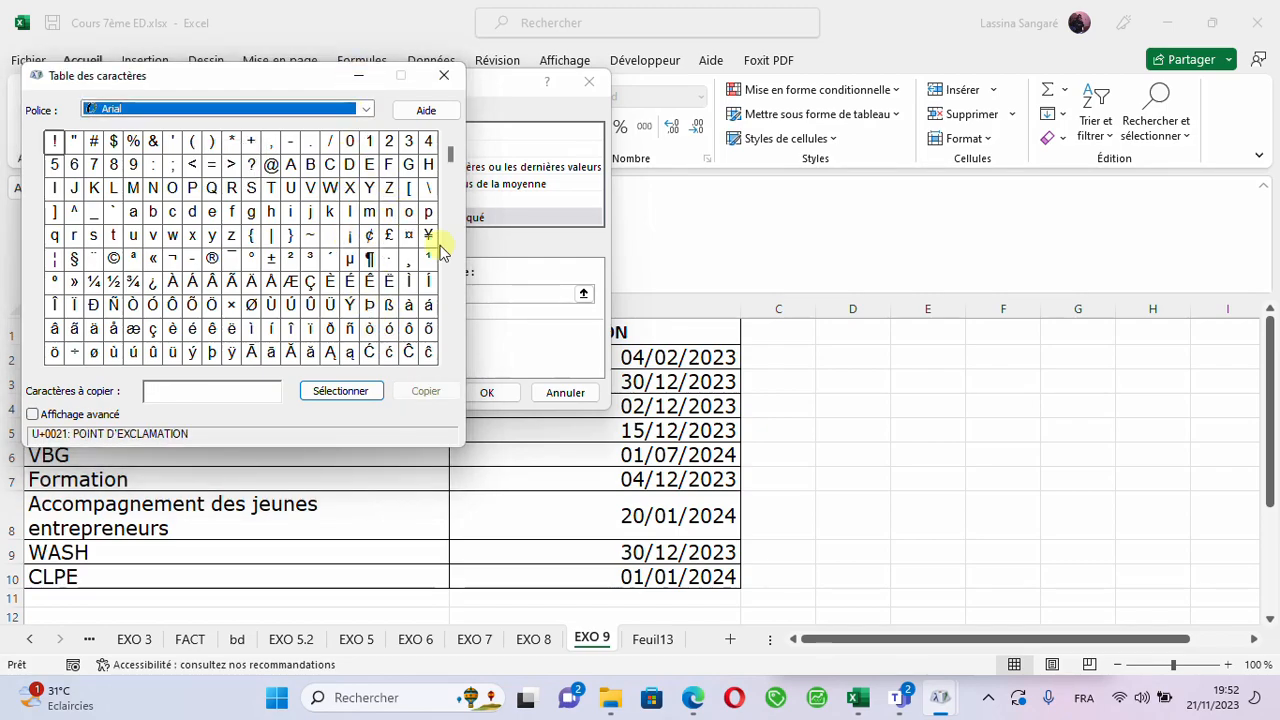
pyautogui.click(505, 292)
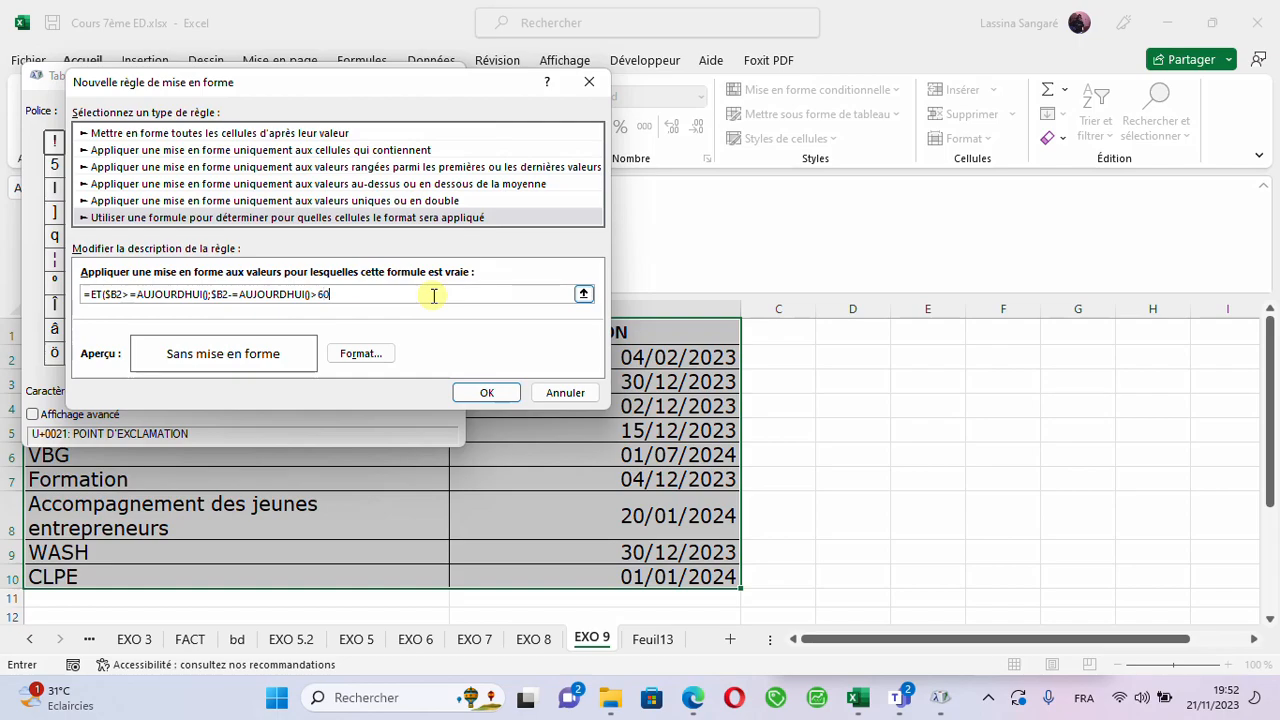
# - Set the rule's format to a dark gold-brown background fill
pyautogui.click(361, 358)
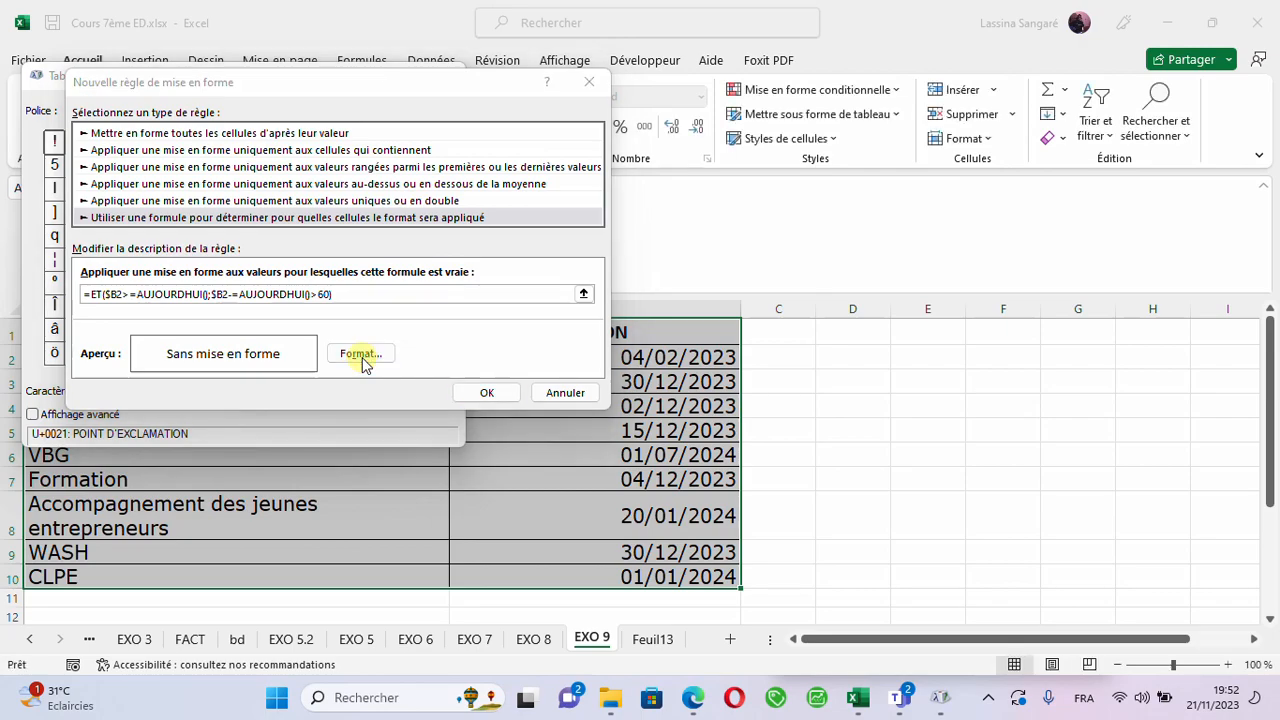
pyautogui.click(225, 205)
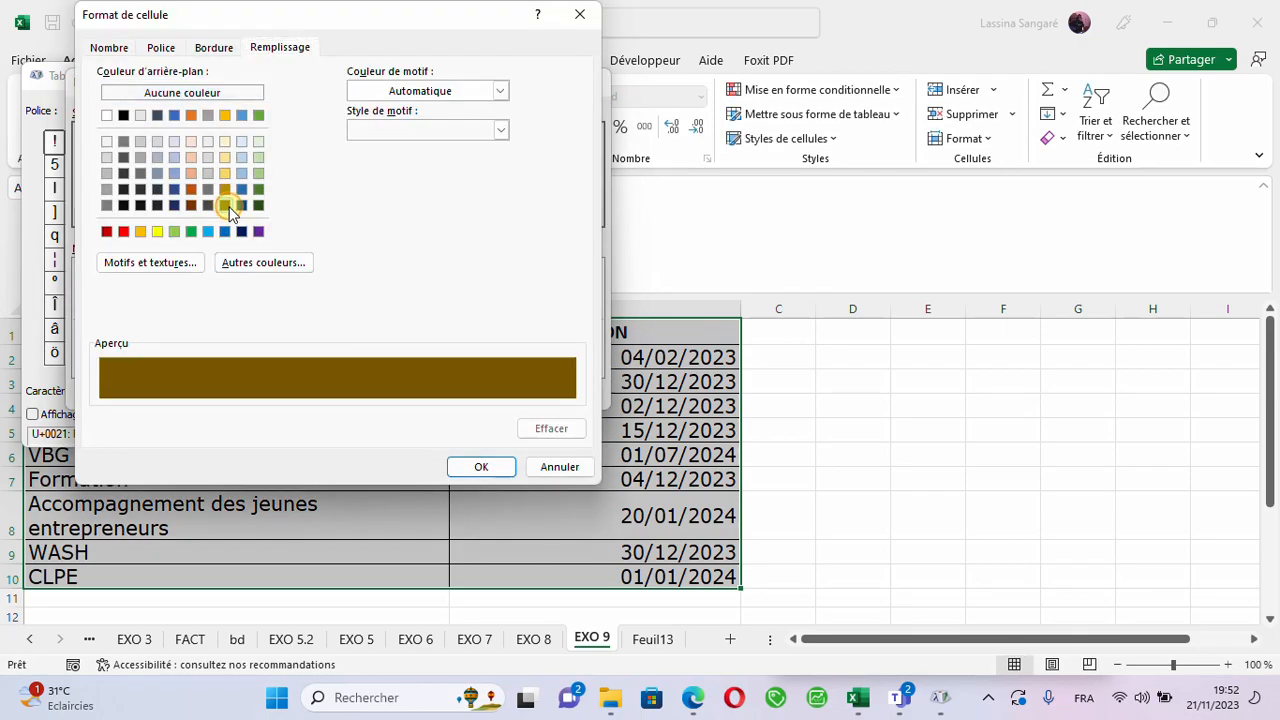
pyautogui.click(479, 468)
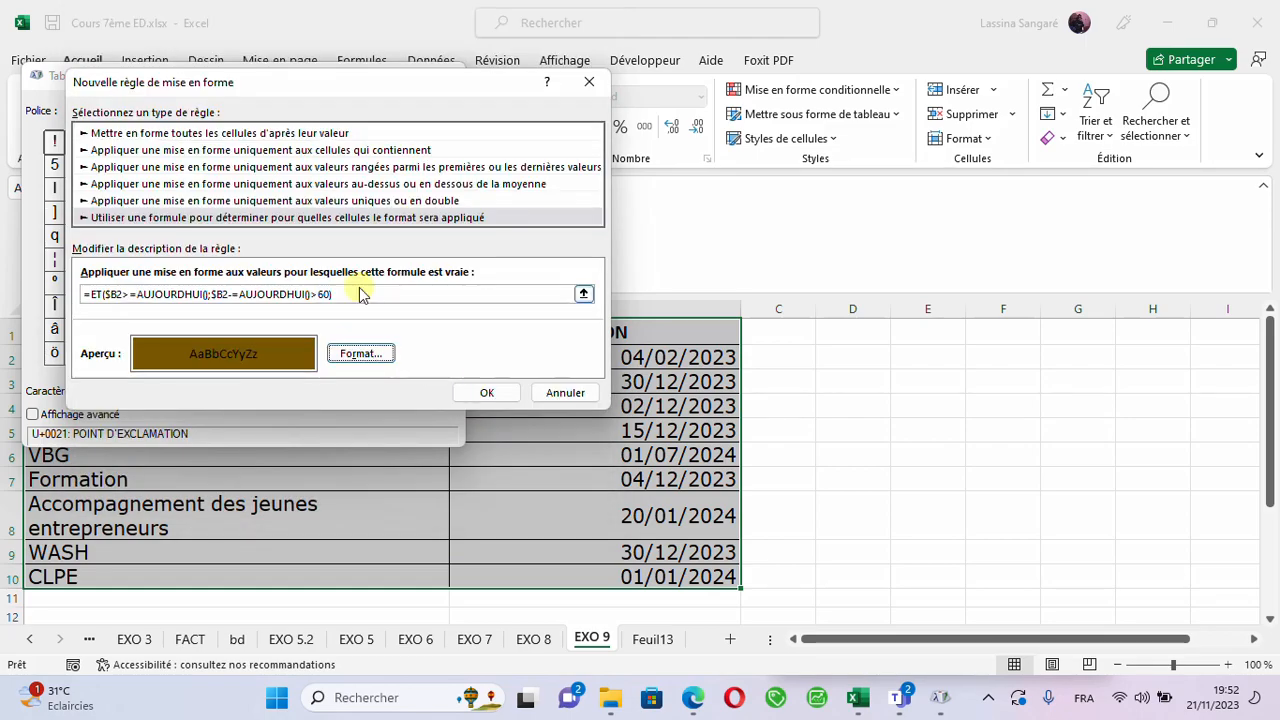
# - Remove the > sign before 60 in the rule formula and copy the < character from Table des caractères
pyautogui.click(330, 293)
pyautogui.write(')')
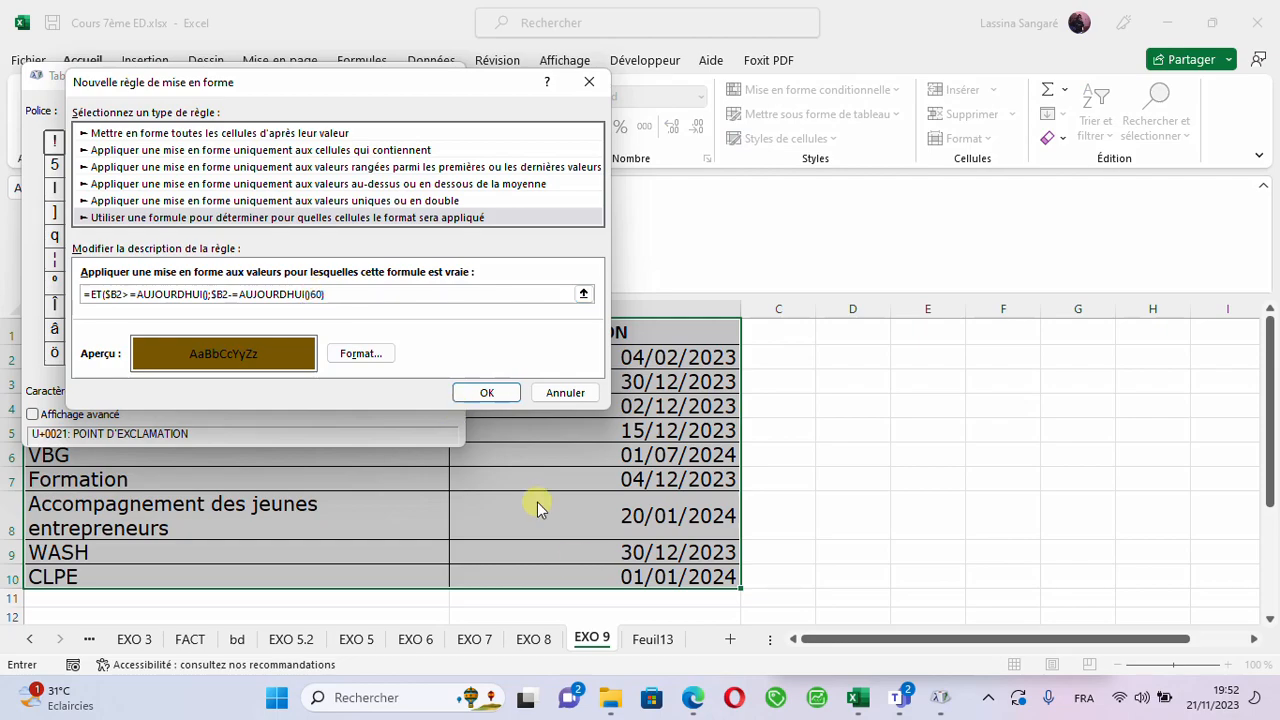
pyautogui.click(940, 708)
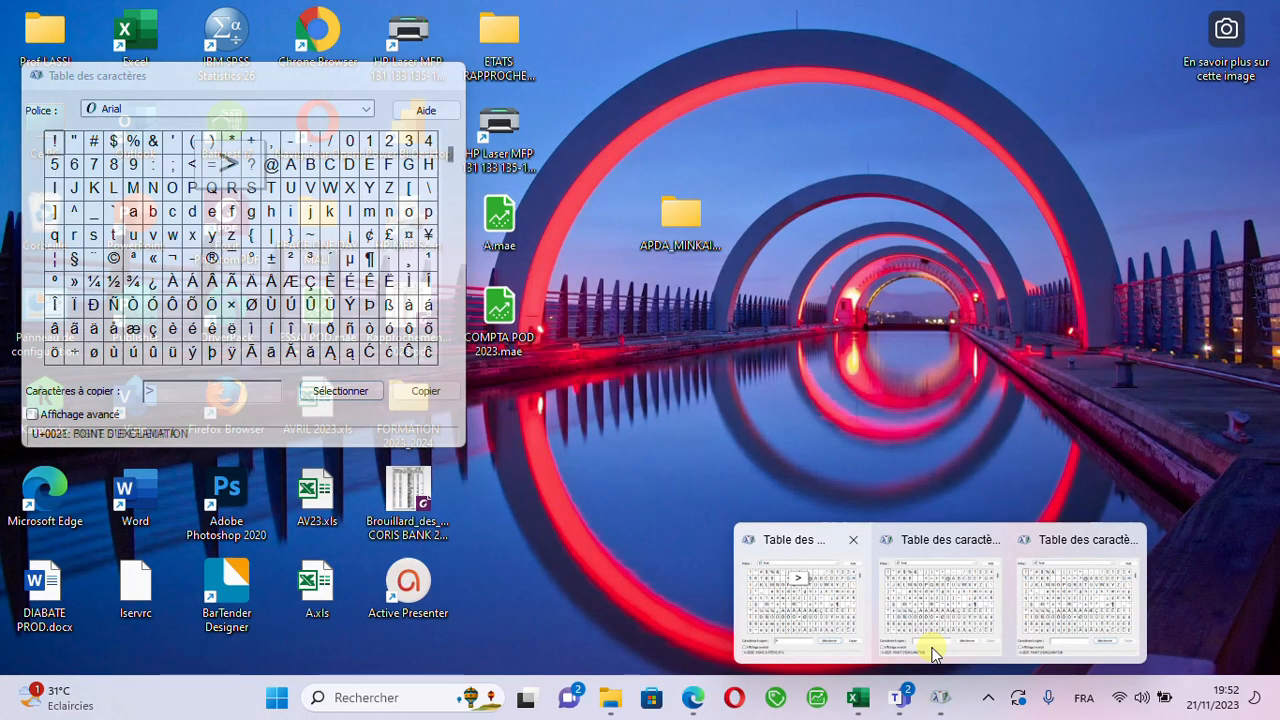
pyautogui.click(839, 594)
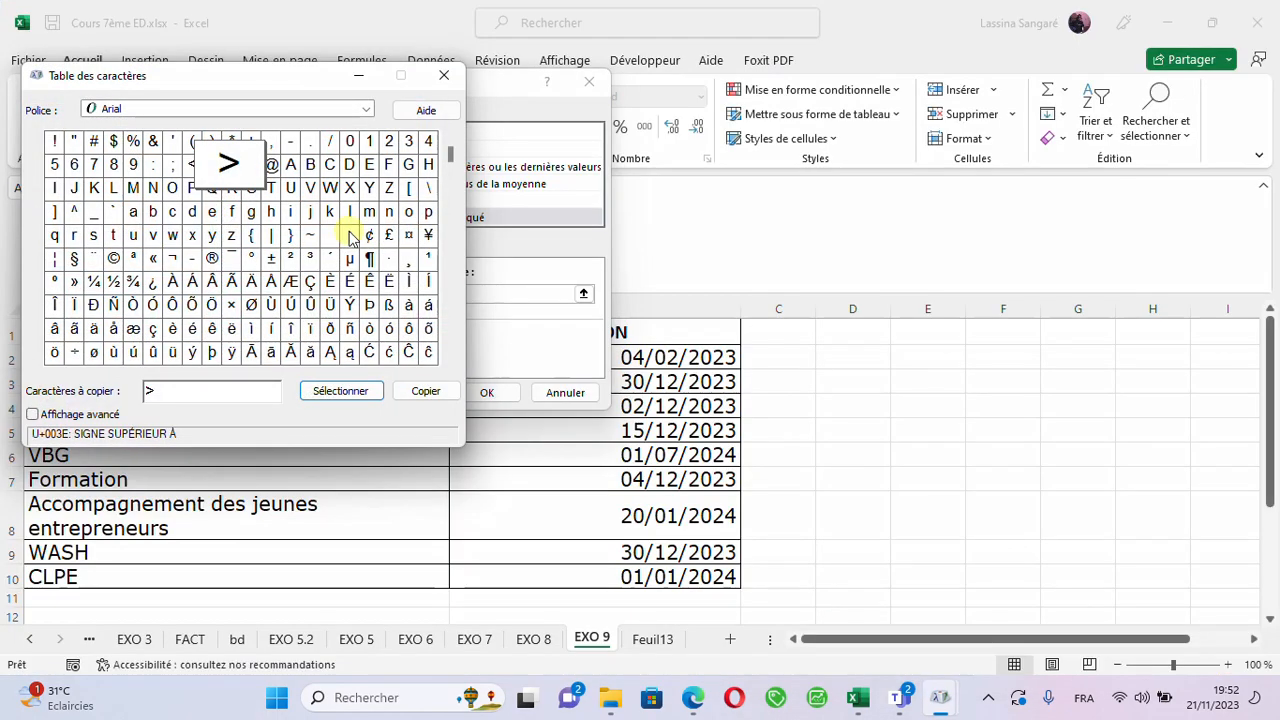
pyautogui.click(190, 168)
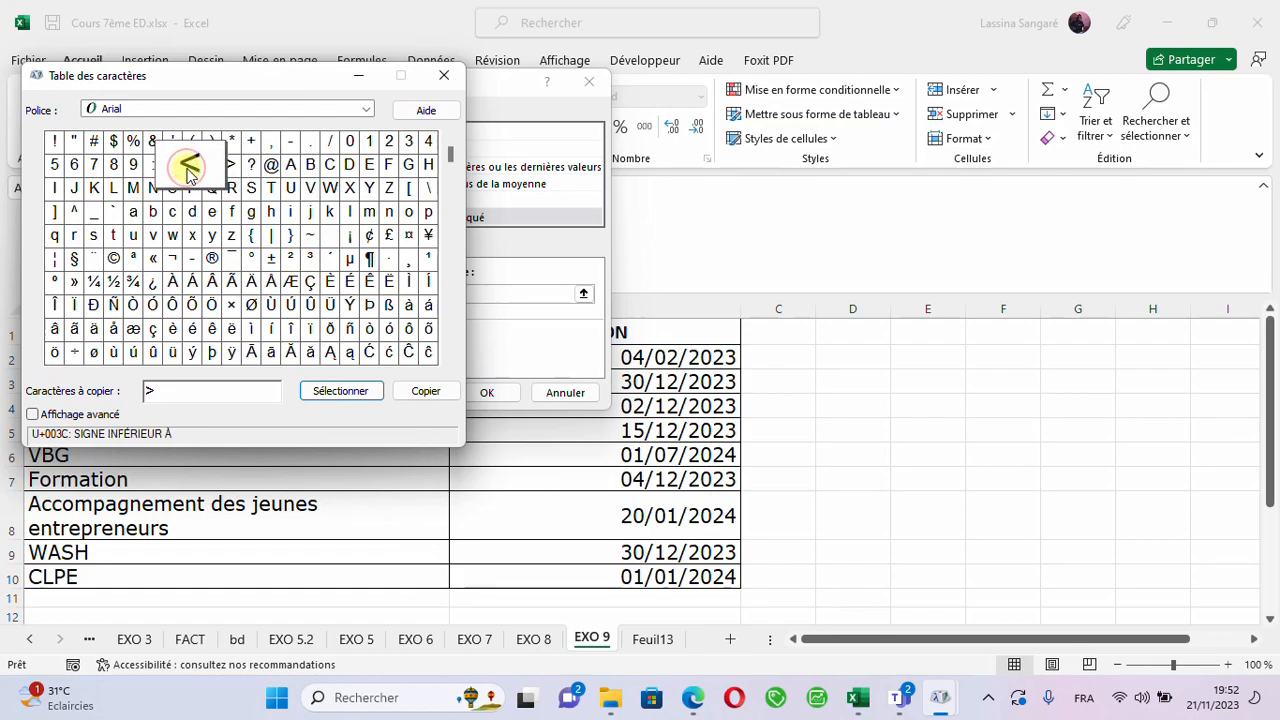
pyautogui.click(322, 392)
pyautogui.doubleClick(183, 390)
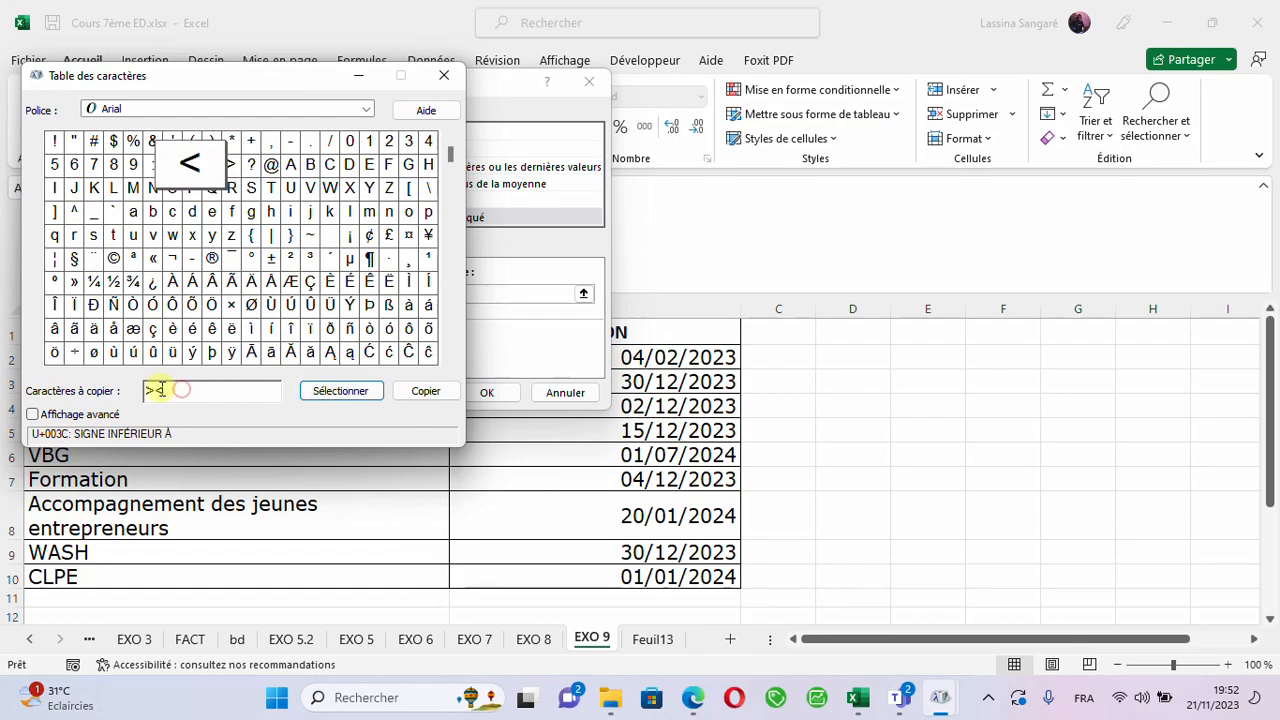
pyautogui.click(420, 392)
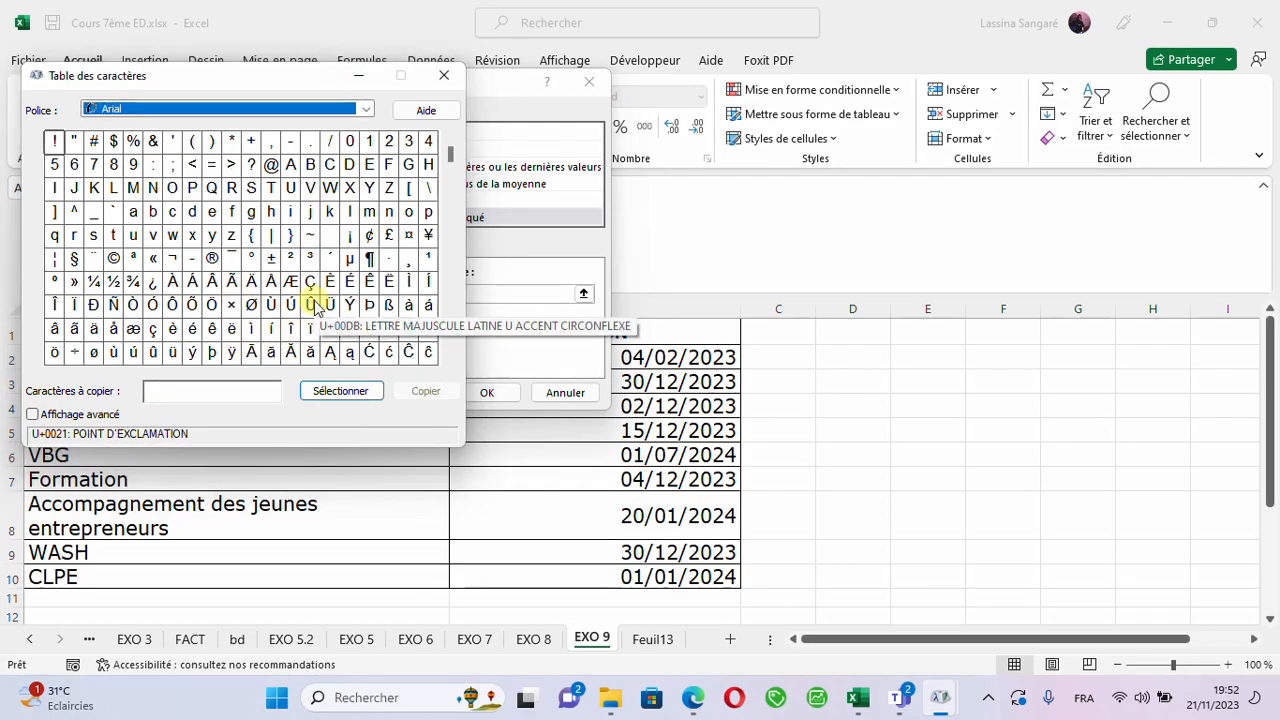
pyautogui.click(357, 80)
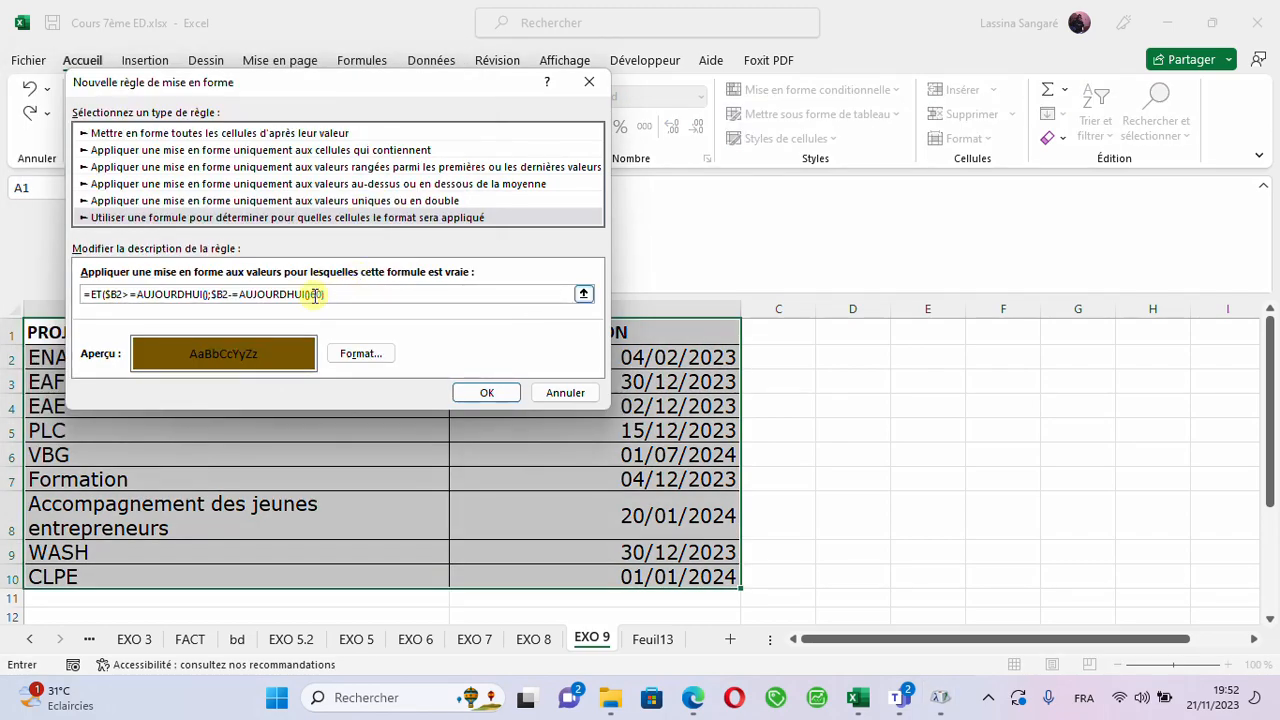
# - Insert the < sign before 60 in the rule formula and try to validate the rule
pyautogui.click(312, 295)
pyautogui.write('60')
pyautogui.click(345, 295)
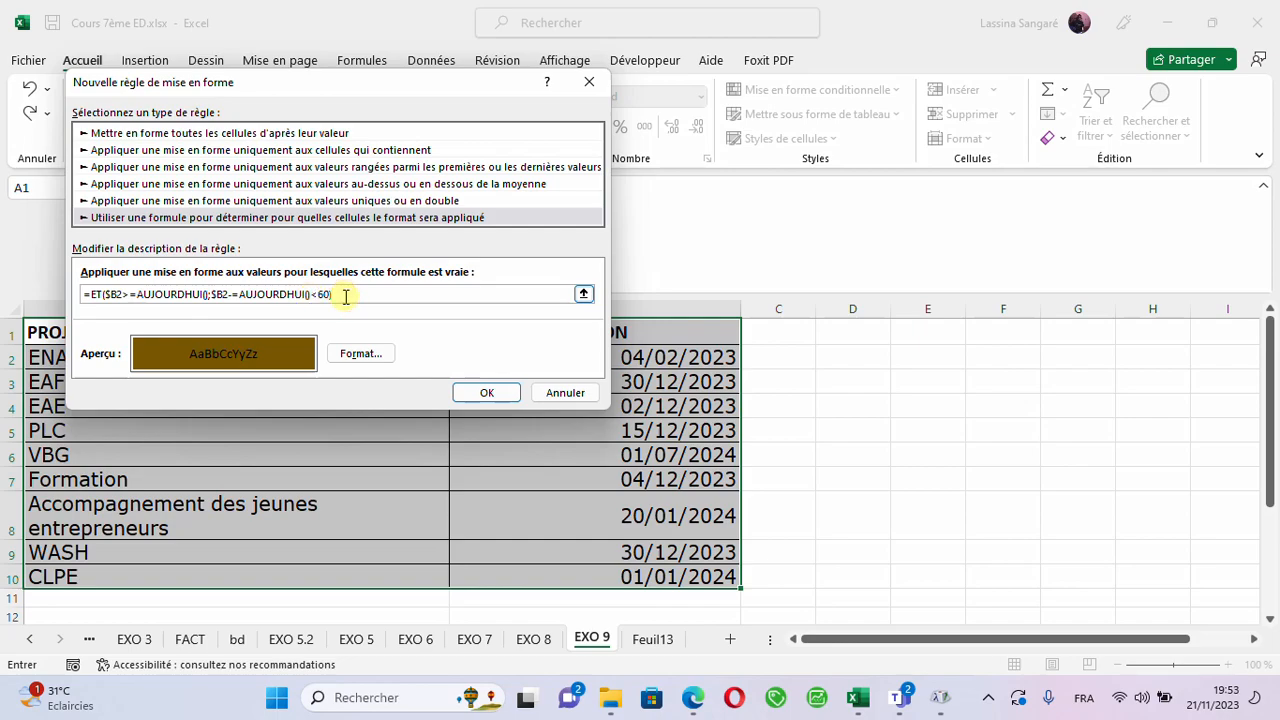
pyautogui.click(478, 394)
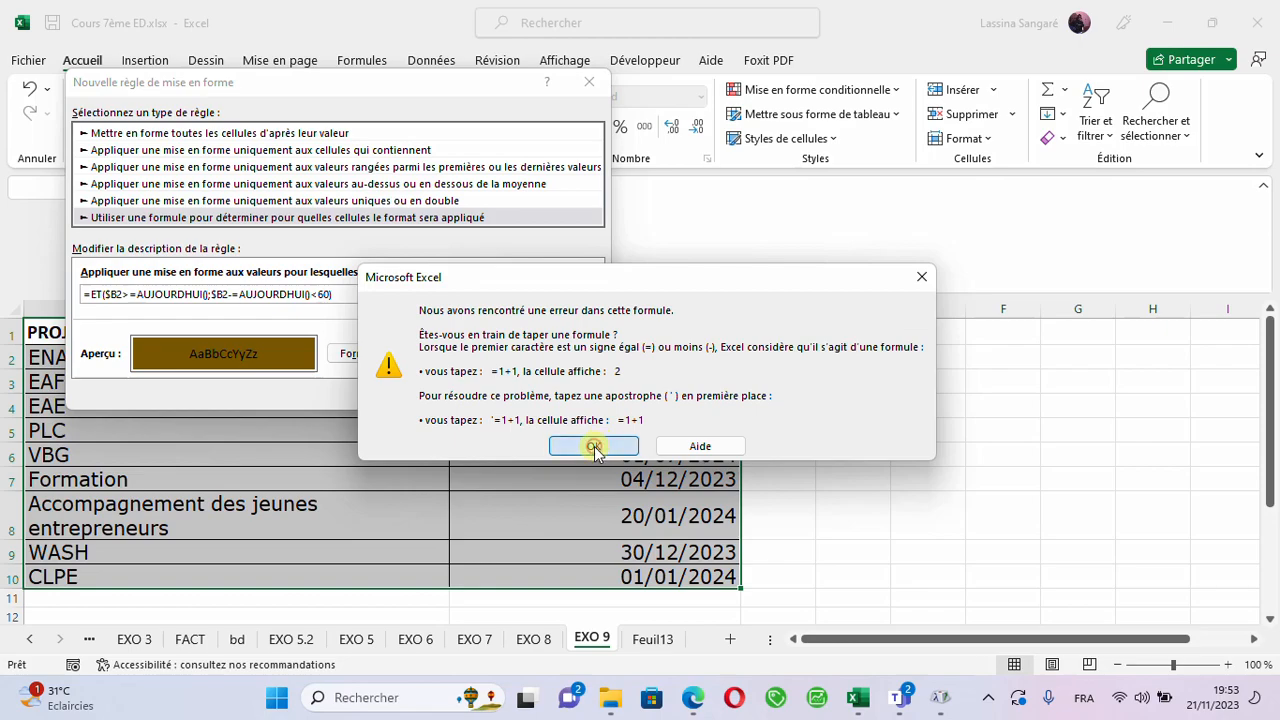
pyautogui.click(594, 448)
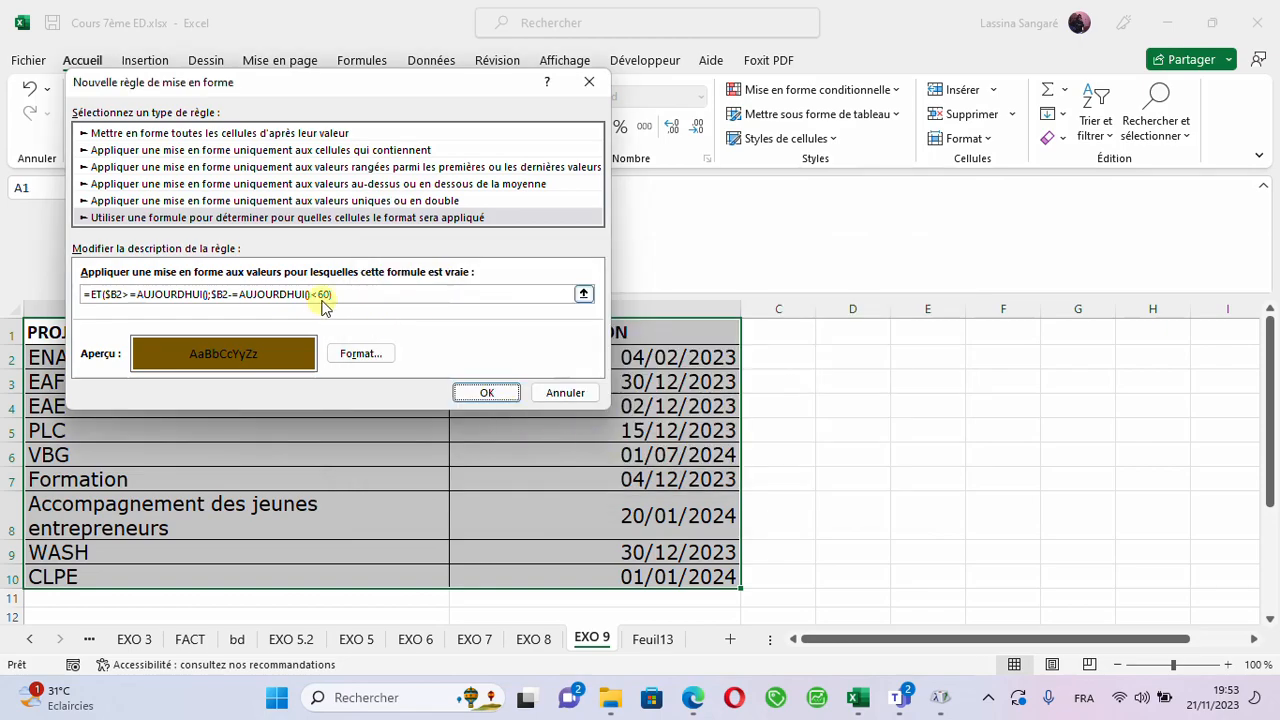
# - Delete the extra = before the second AUJOURDHUI() so the condition reads $B2-AUJOURDHUI()<60, and apply the rule
pyautogui.click(240, 295)
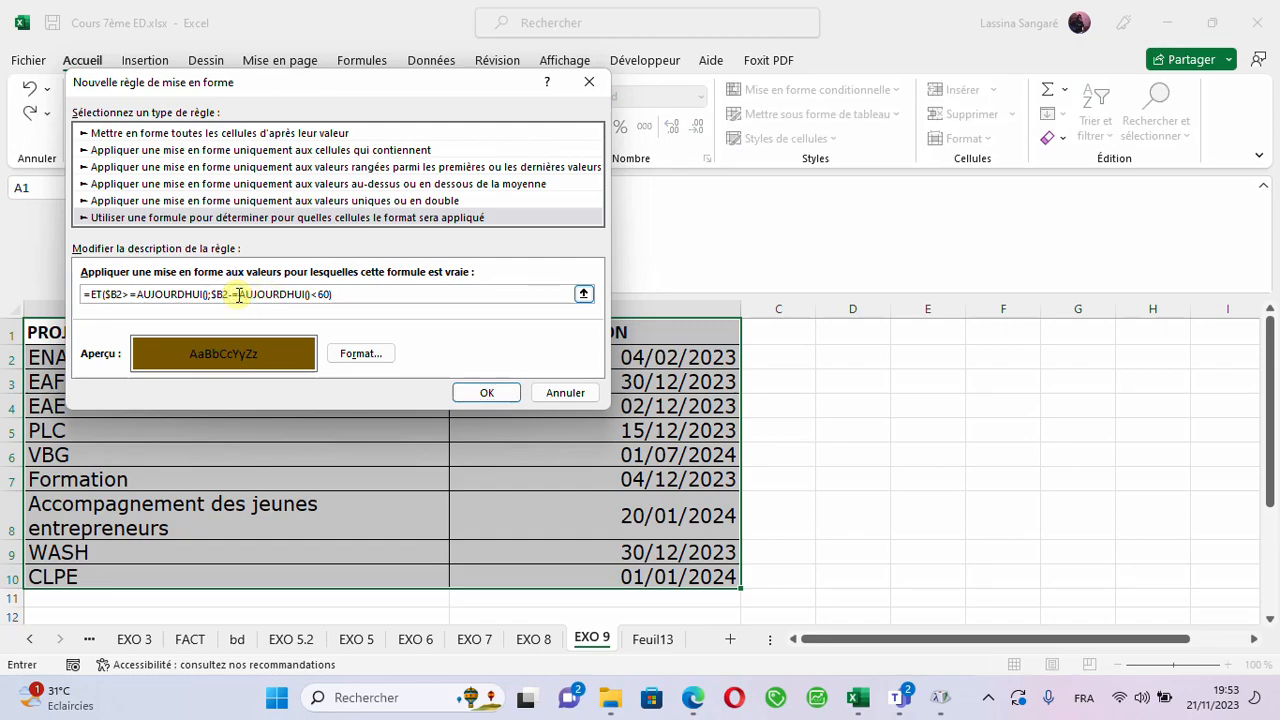
pyautogui.press('BackSpace')
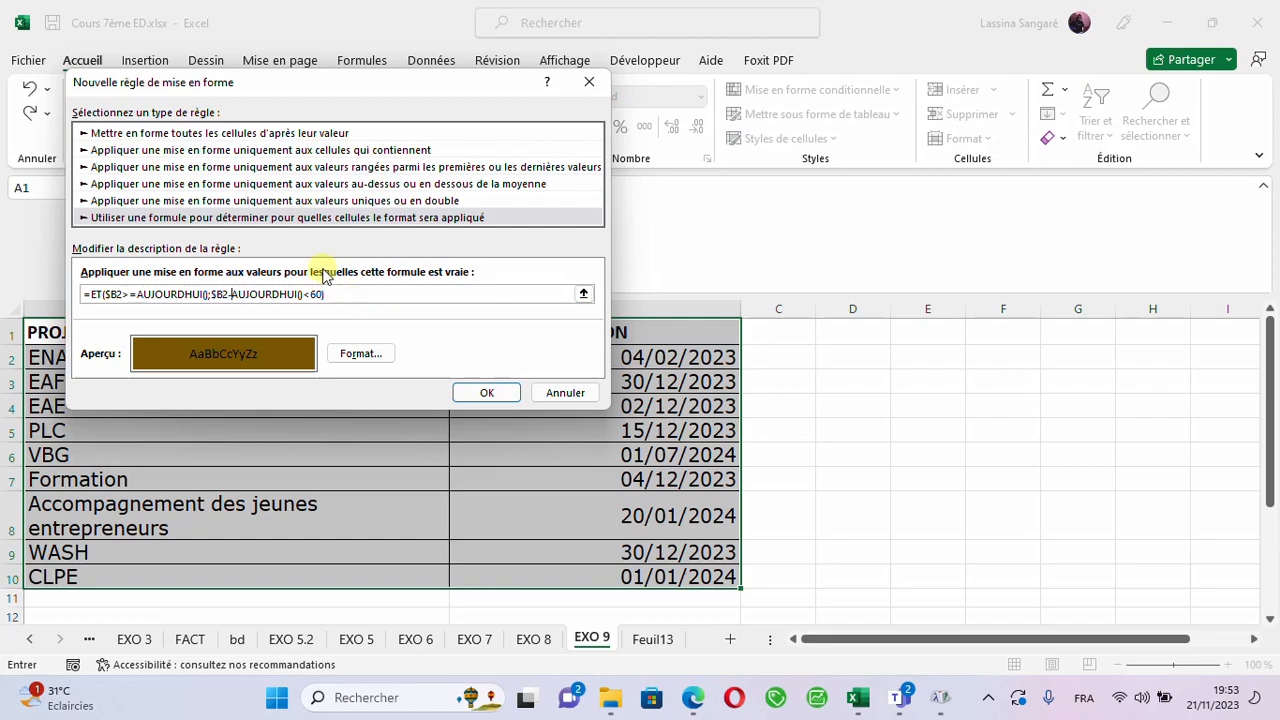
pyautogui.click(481, 393)
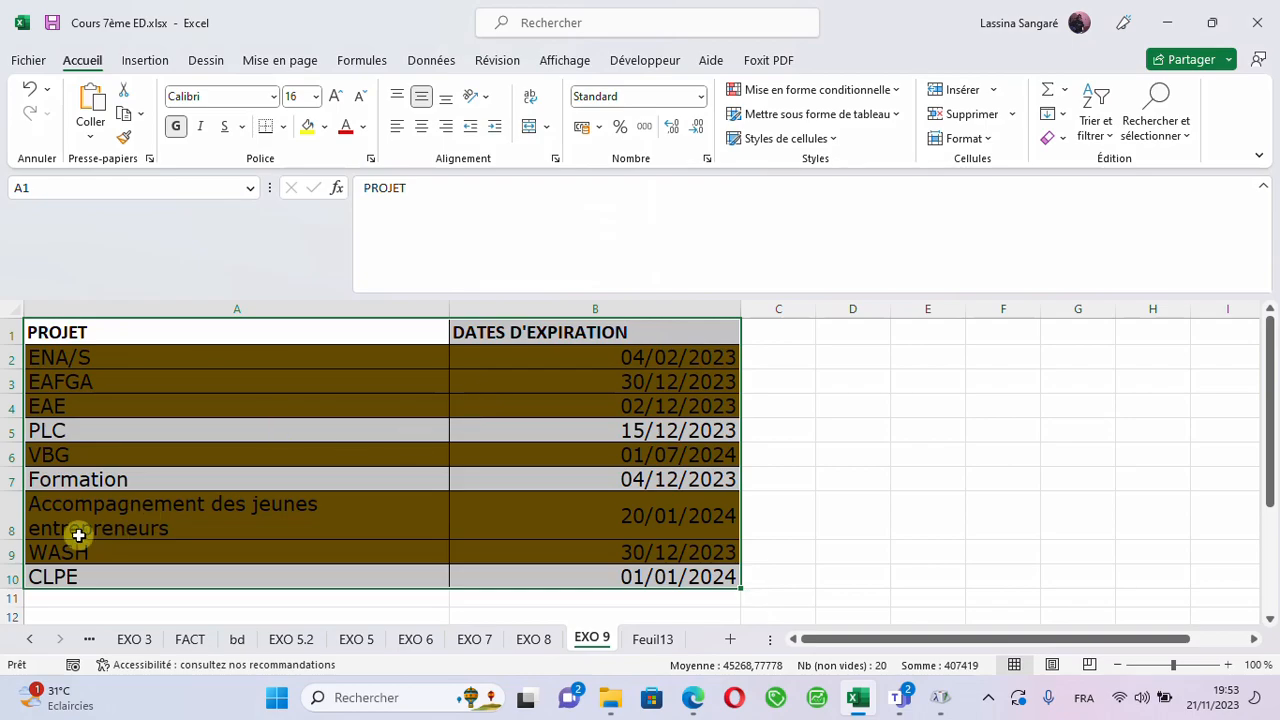
pyautogui.click(172, 432)
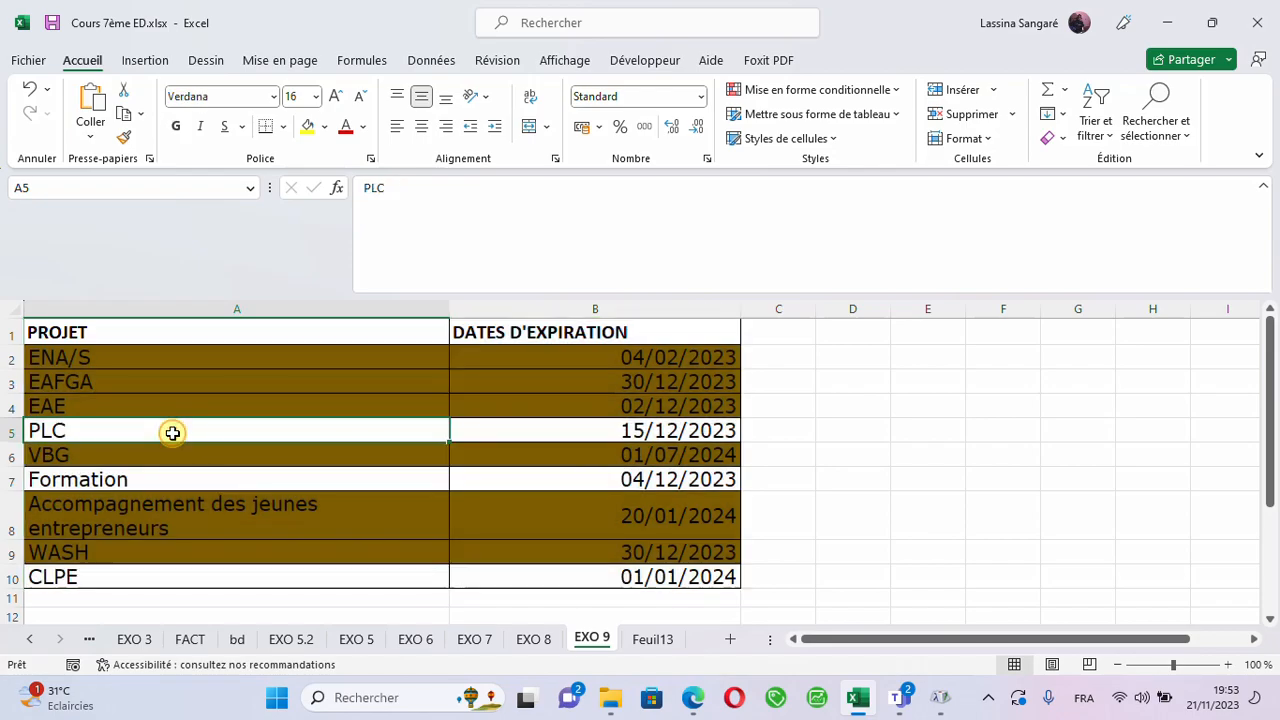
pyautogui.moveTo(106, 337); pyautogui.dragTo(630, 588)
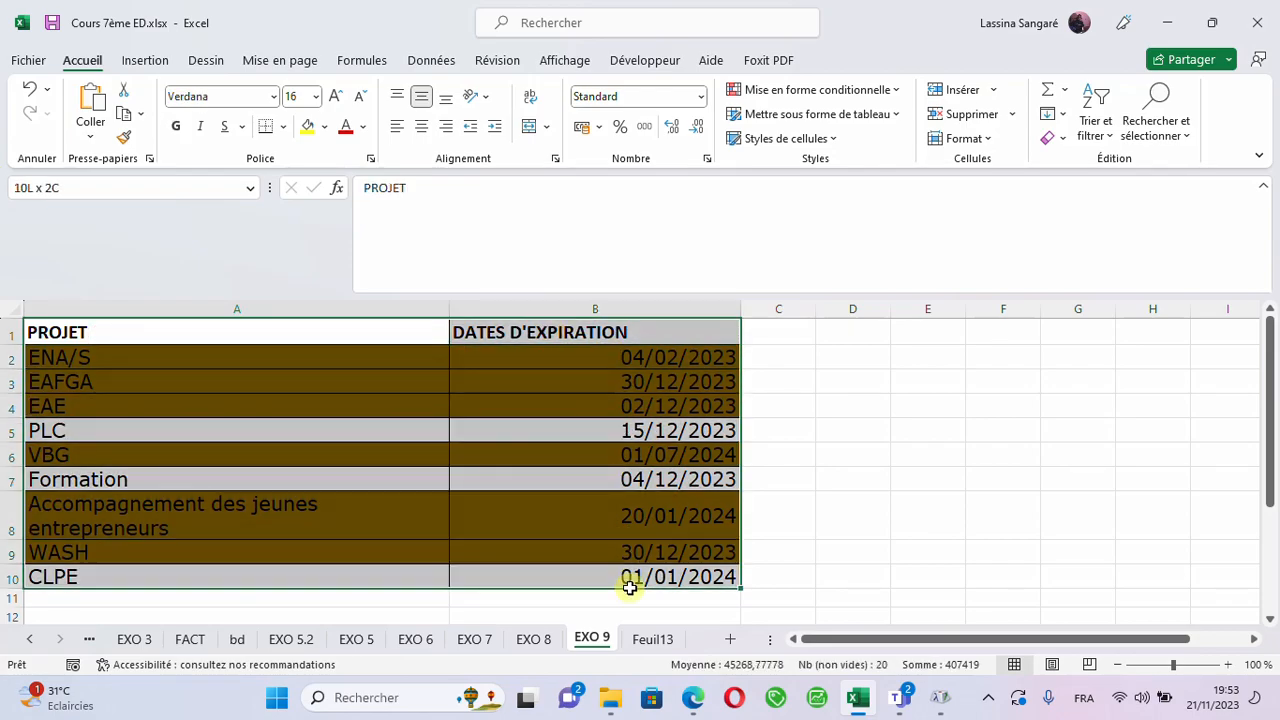
pyautogui.click(190, 386)
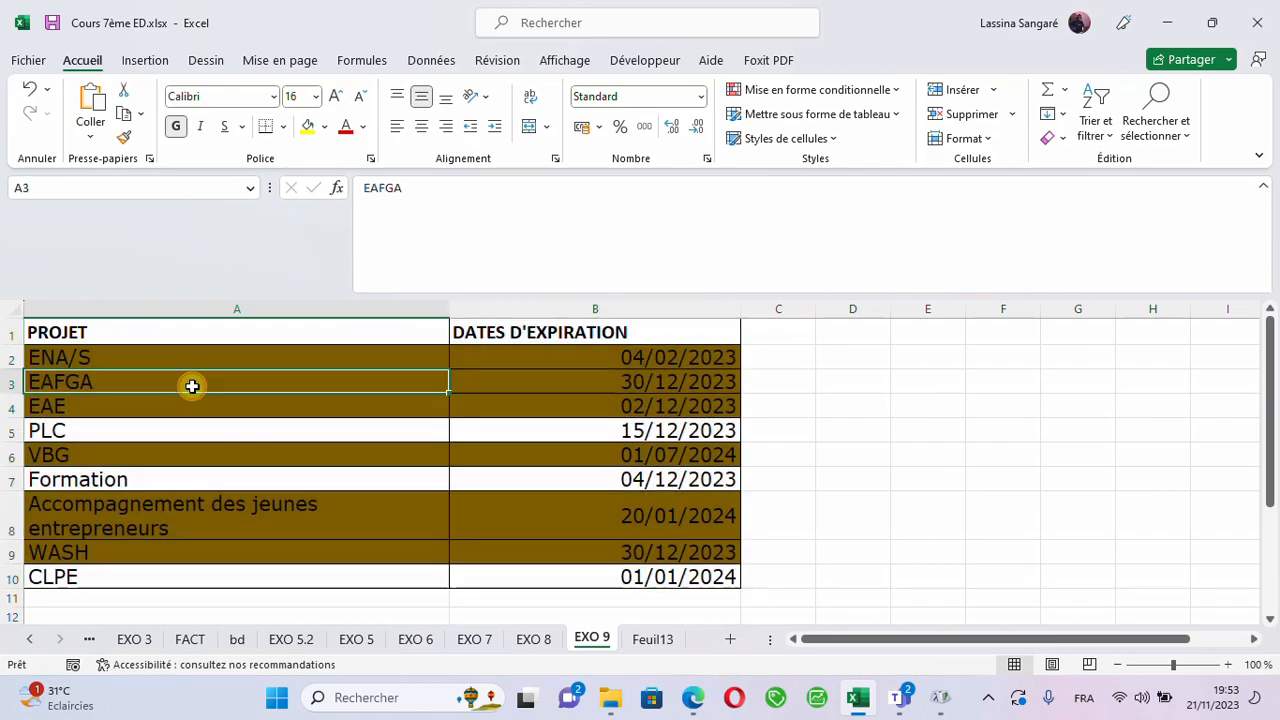
# - Review the formula of the existing conditional formatting rule applied to A1:B10, then close the rules manager
pyautogui.click(78, 362)
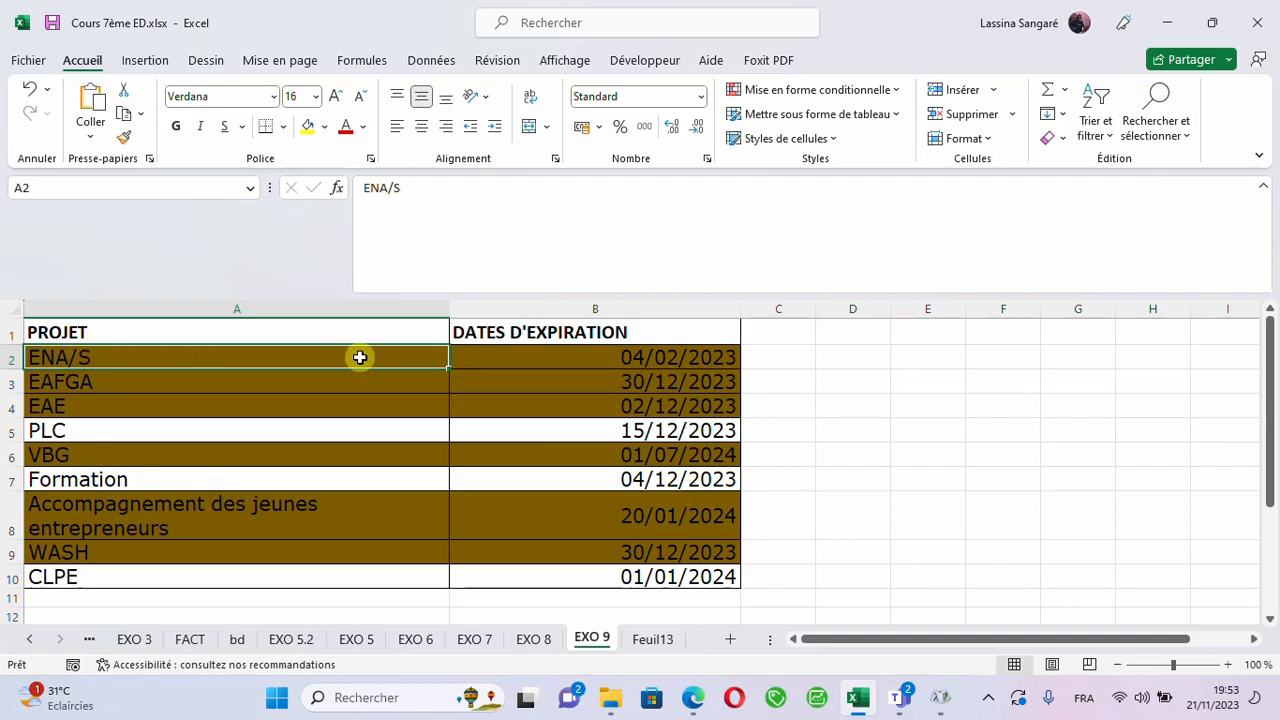
pyautogui.click(891, 91)
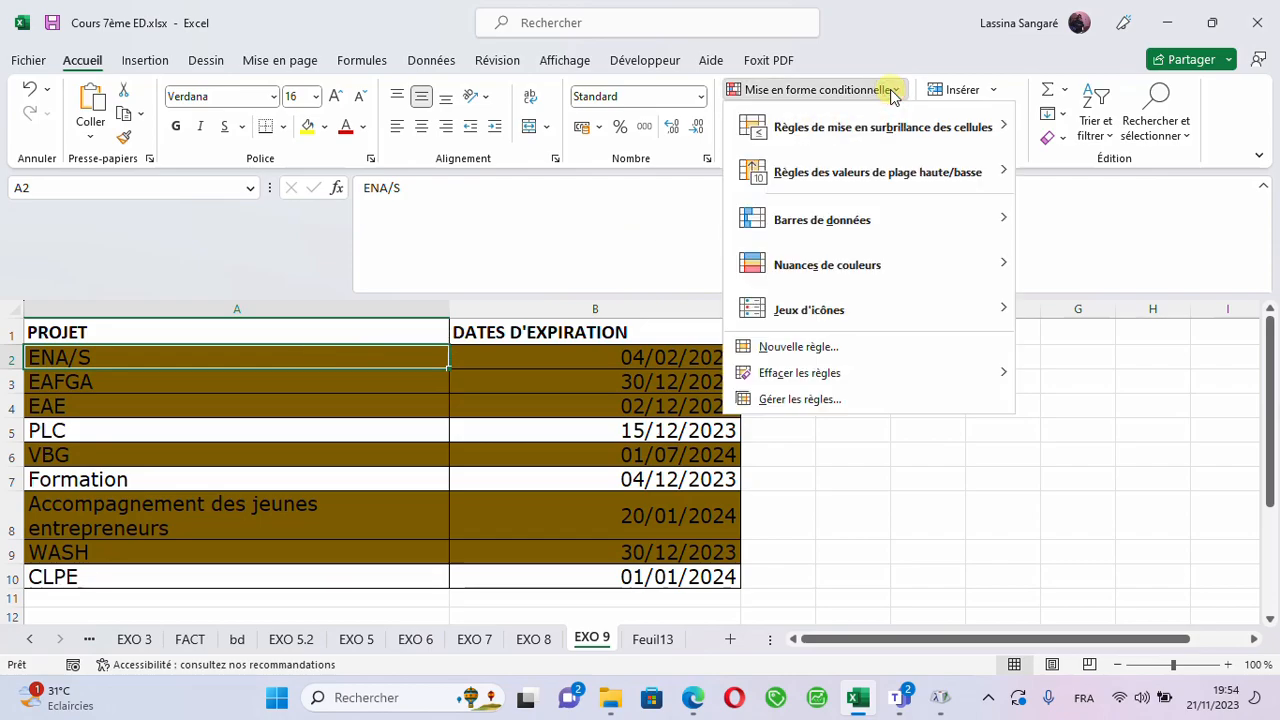
pyautogui.click(798, 401)
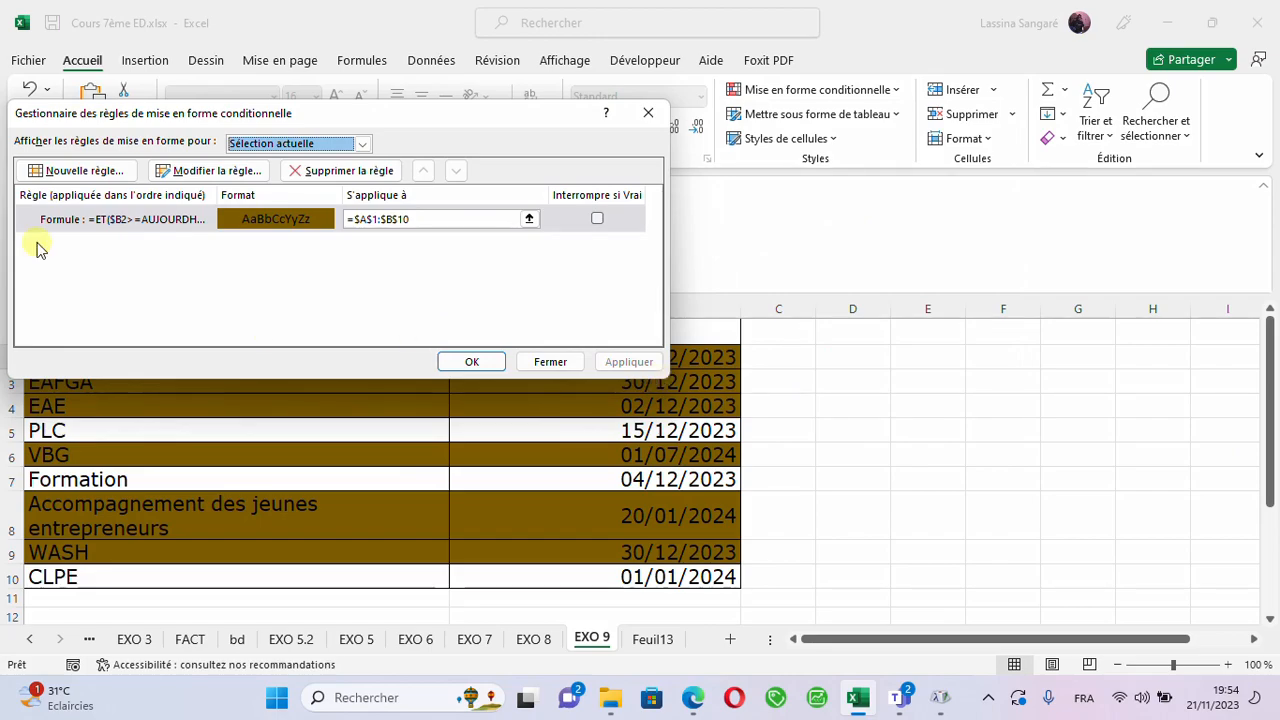
pyautogui.click(205, 171)
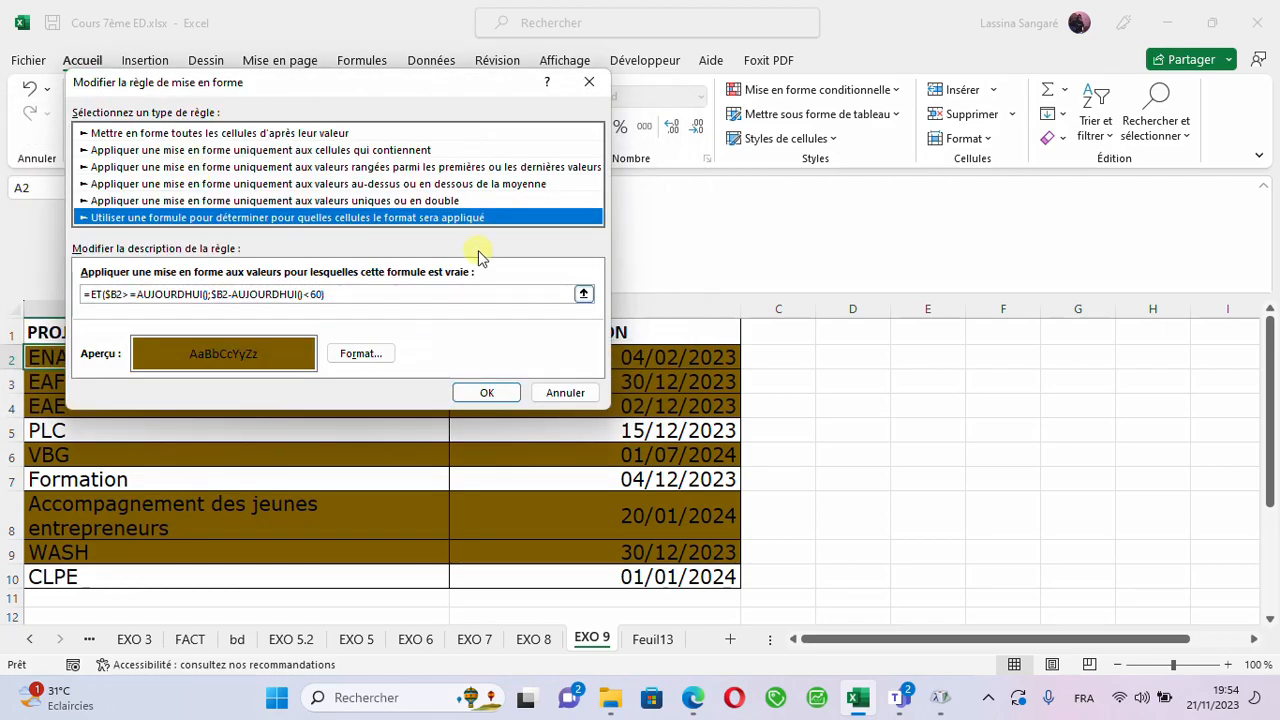
pyautogui.moveTo(326, 293); pyautogui.dragTo(78, 298)
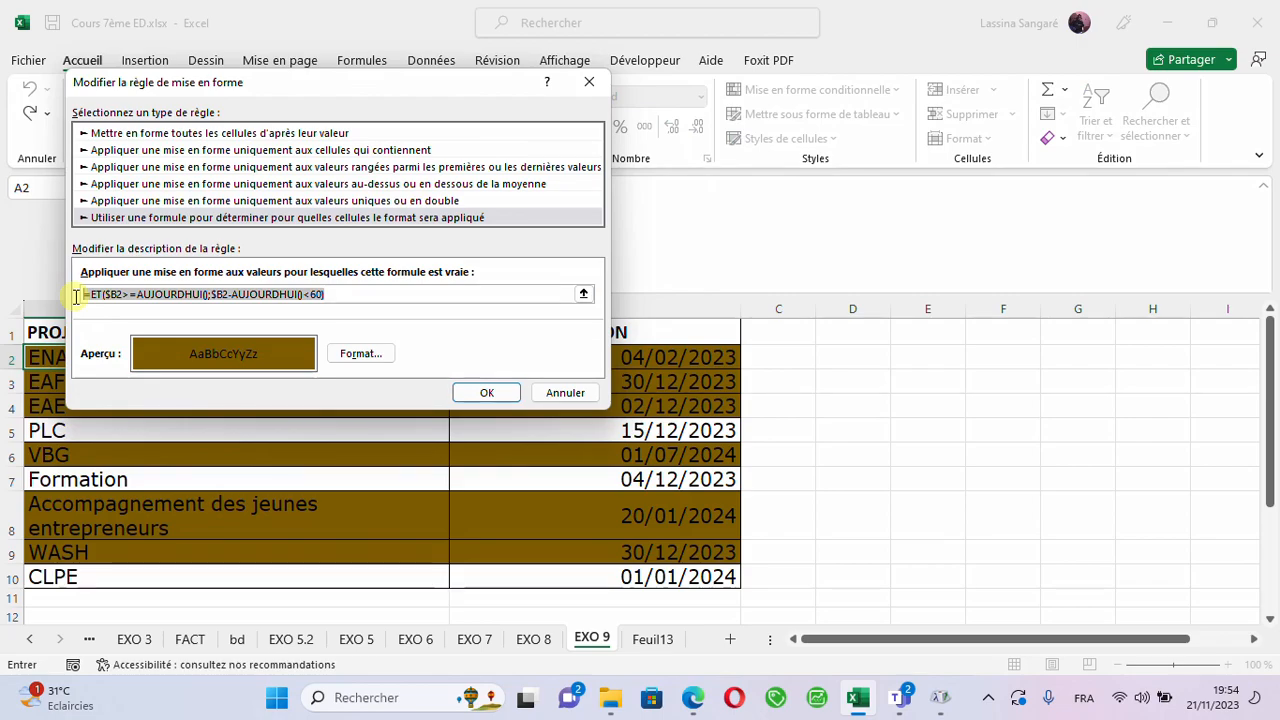
pyautogui.click(588, 85)
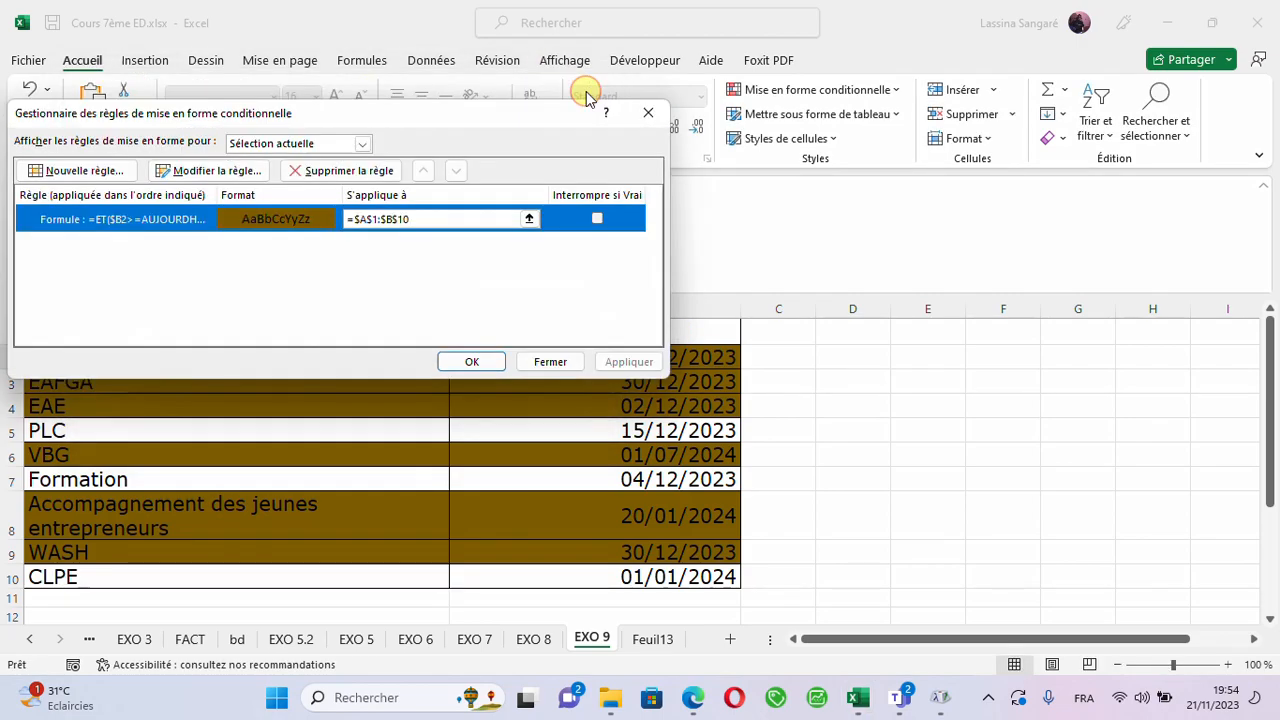
pyautogui.click(648, 113)
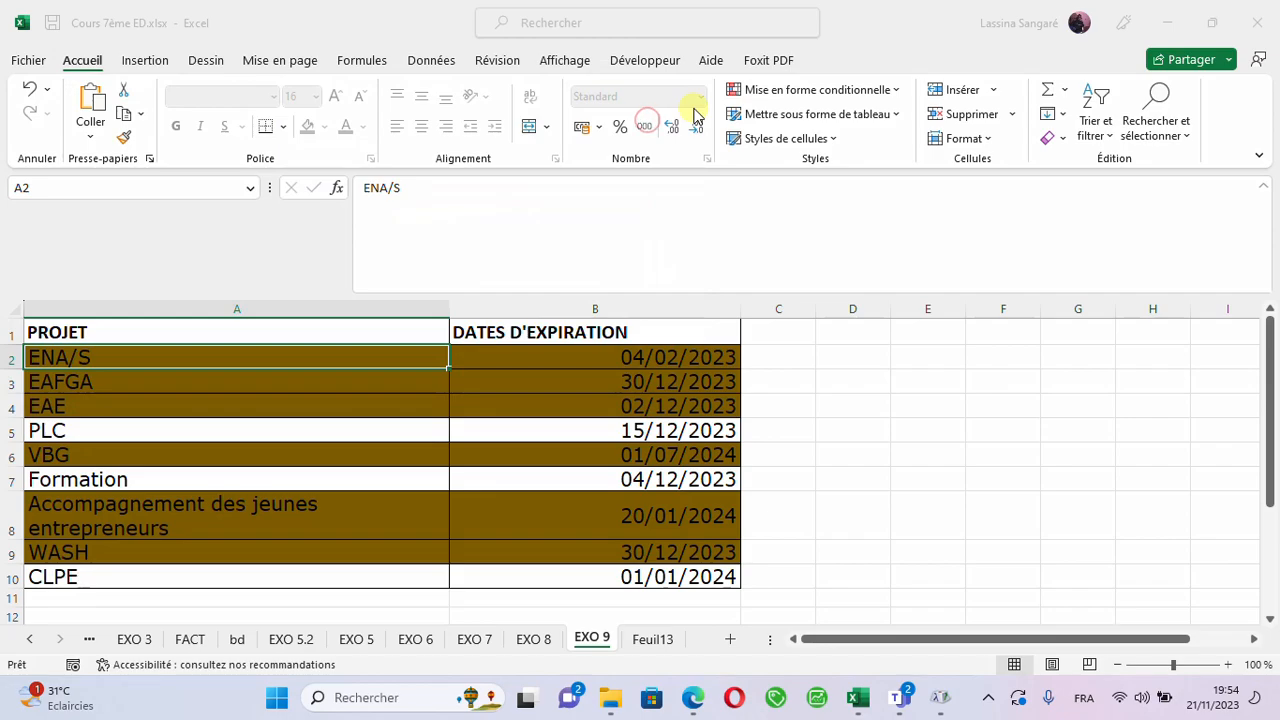
# - Reopen the existing conditional formatting rule, copy its entire formula for reuse, and close the rules manager
pyautogui.click(885, 90)
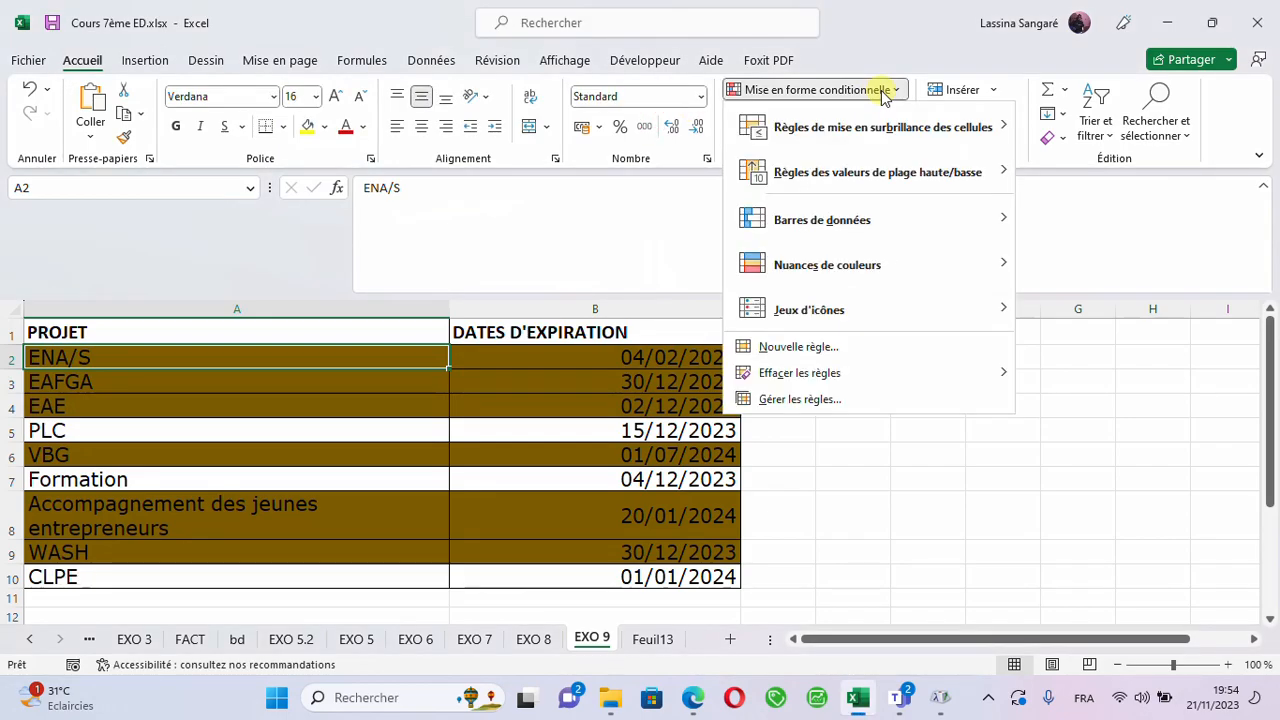
pyautogui.click(791, 400)
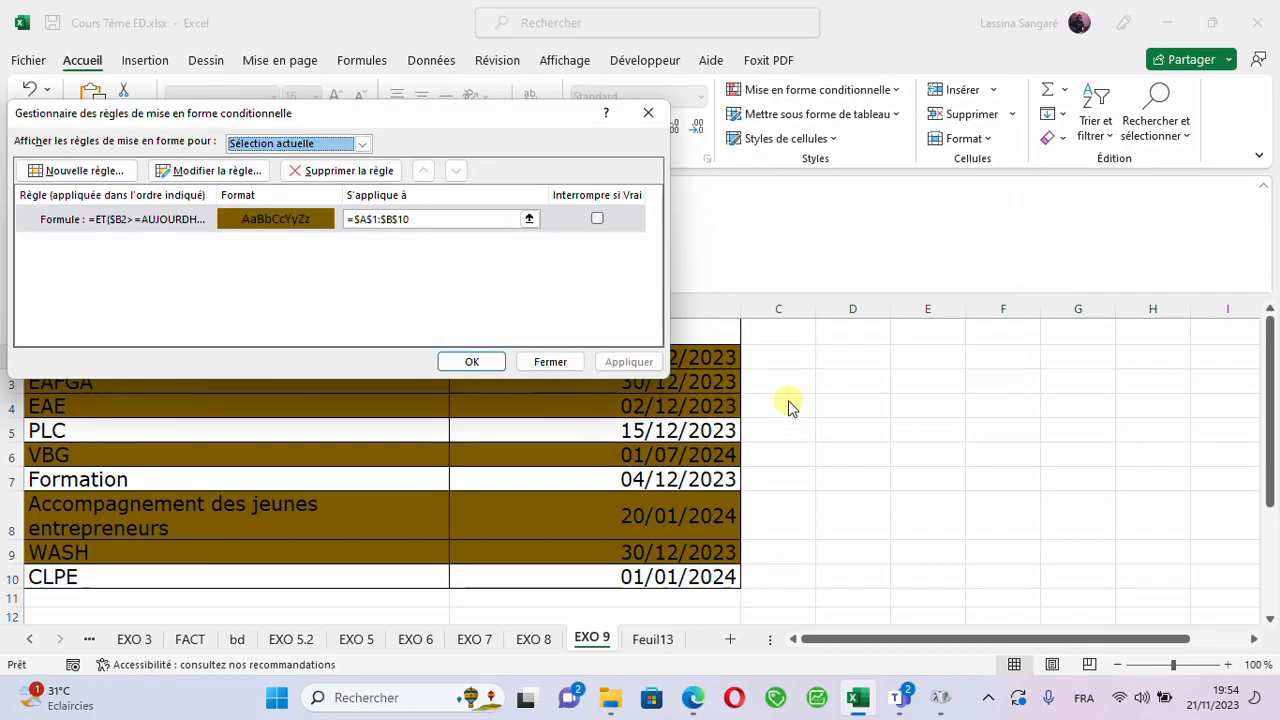
pyautogui.click(172, 171)
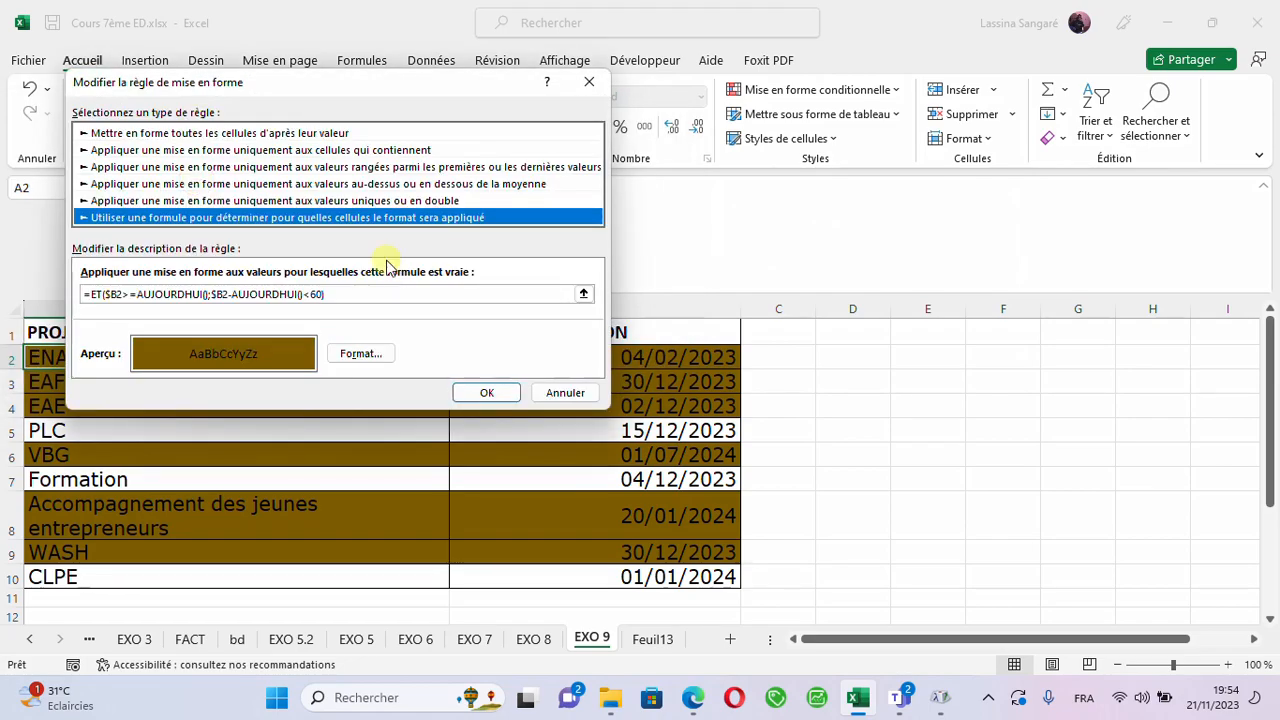
pyautogui.click(381, 292)
pyautogui.moveTo(270, 300); pyautogui.dragTo(100, 275)
pyautogui.hotkey('ctrl', 'c')
pyautogui.click(341, 296)
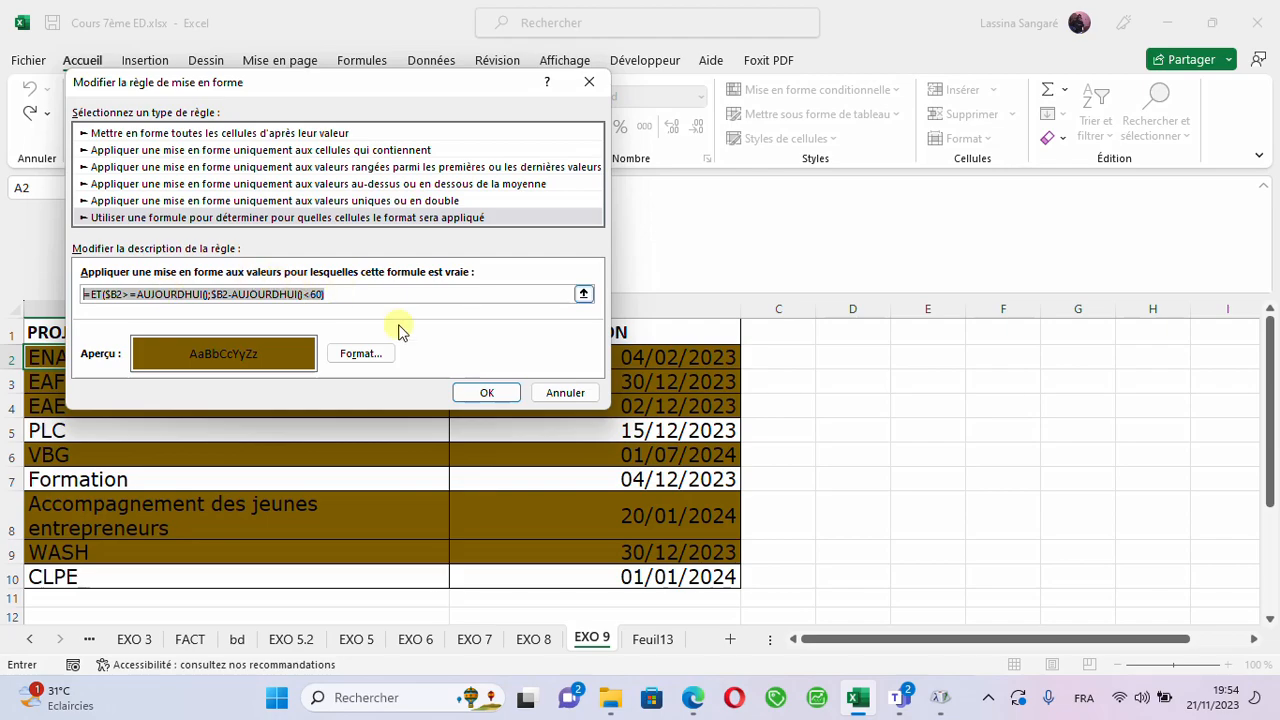
pyautogui.click(486, 392)
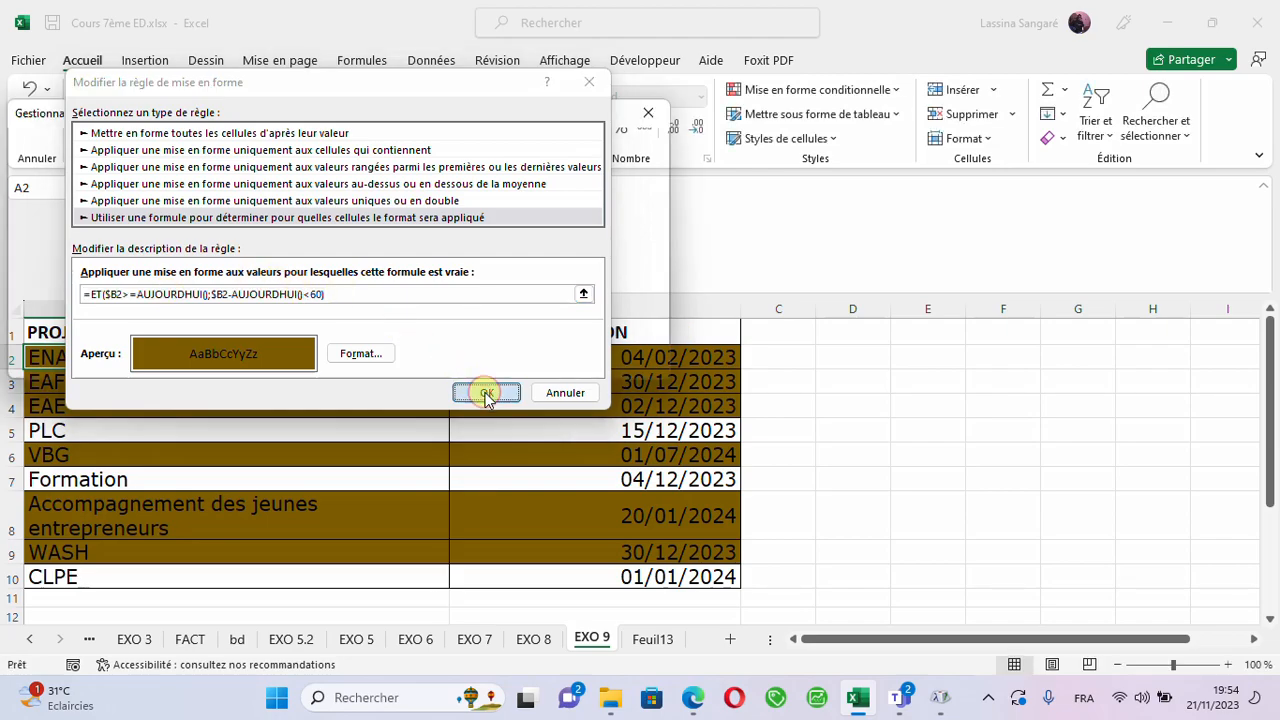
pyautogui.click(472, 361)
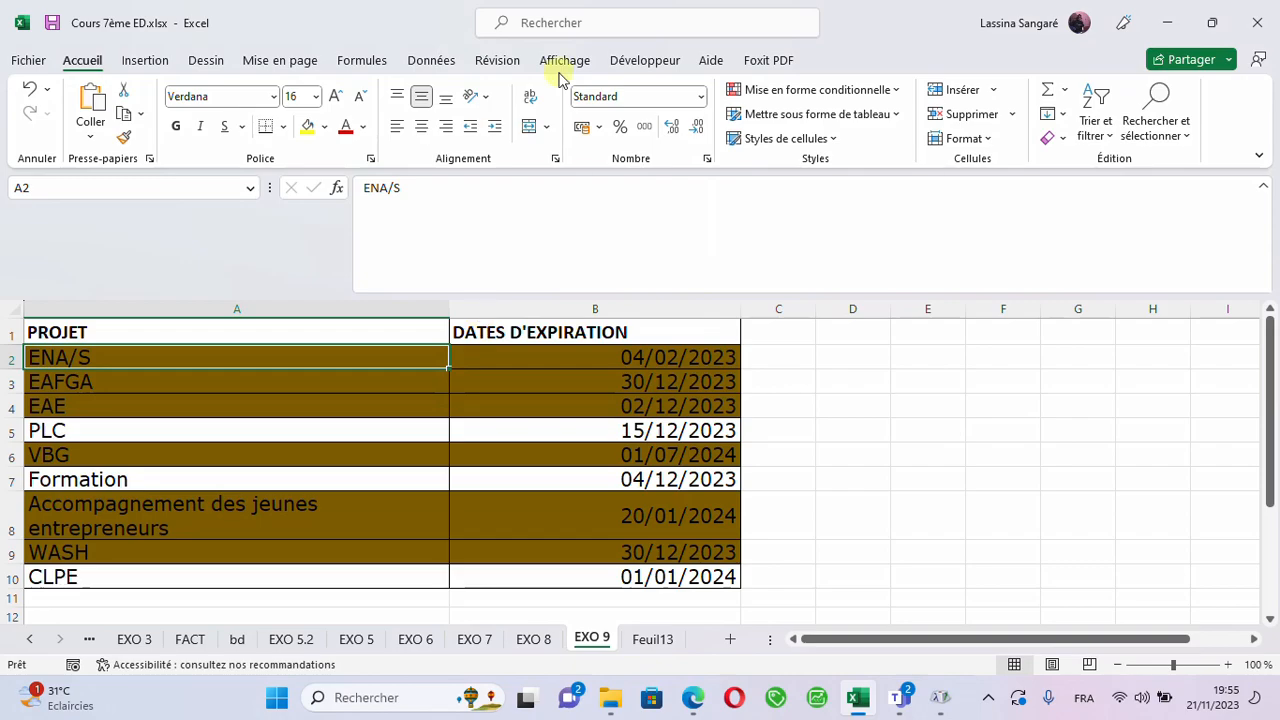
# - Clear all conditional formatting rules from the entire EXO 9 sheet
pyautogui.click(886, 92)
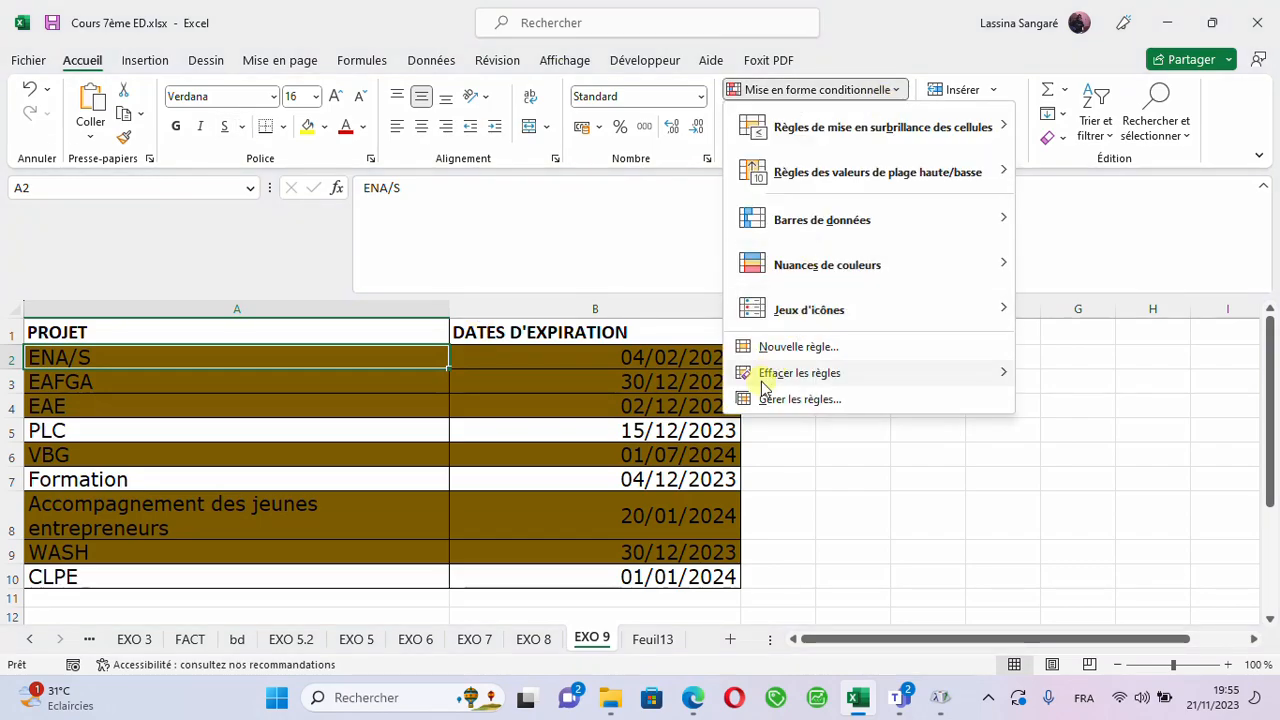
pyautogui.moveTo(785, 386)
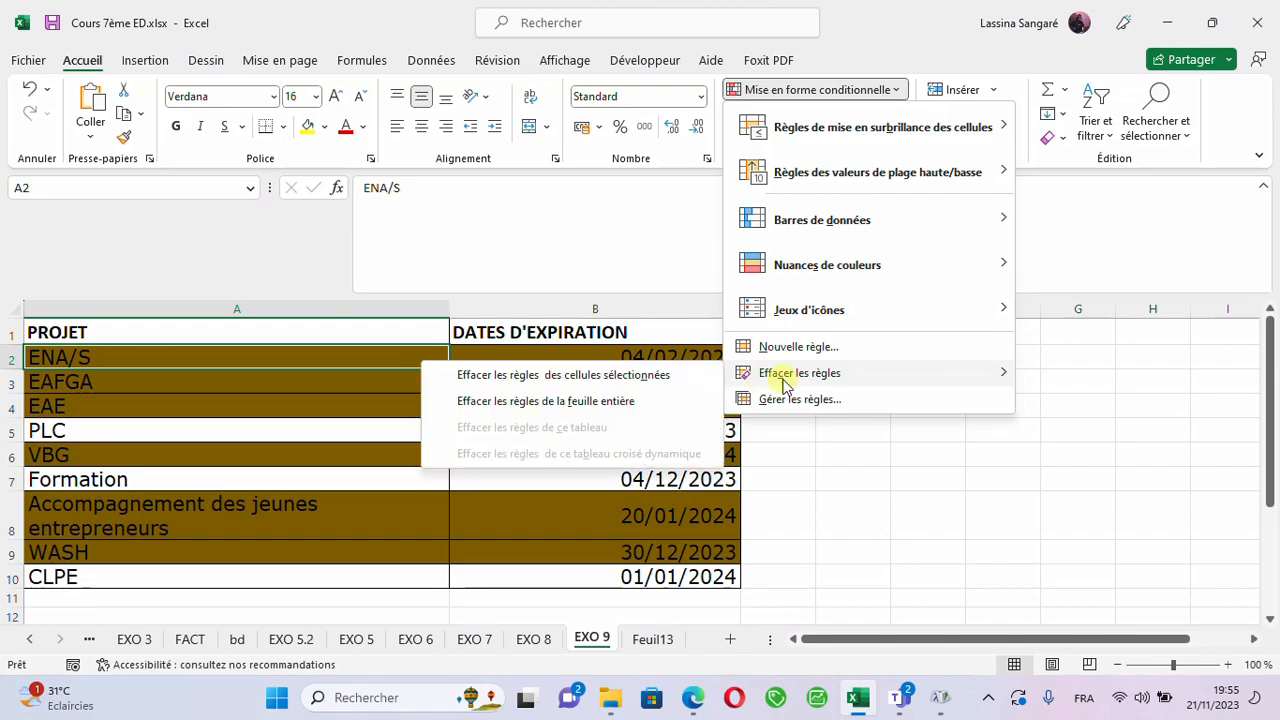
pyautogui.click(572, 403)
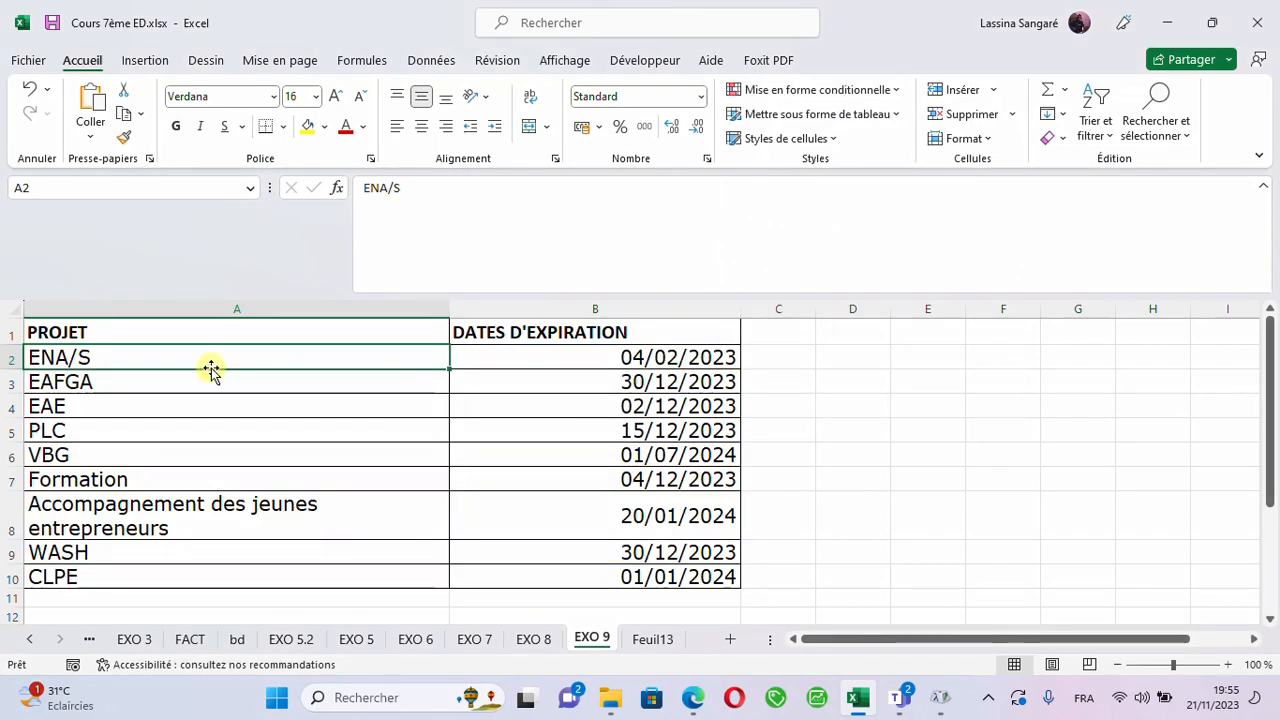
# - Create a formula-based conditional formatting rule for A2:B10 with the copied formula =ET($B2>=AUJOURDHUI();$B2-AUJOURDHUI()<60)
pyautogui.moveTo(165, 357); pyautogui.dragTo(668, 570)
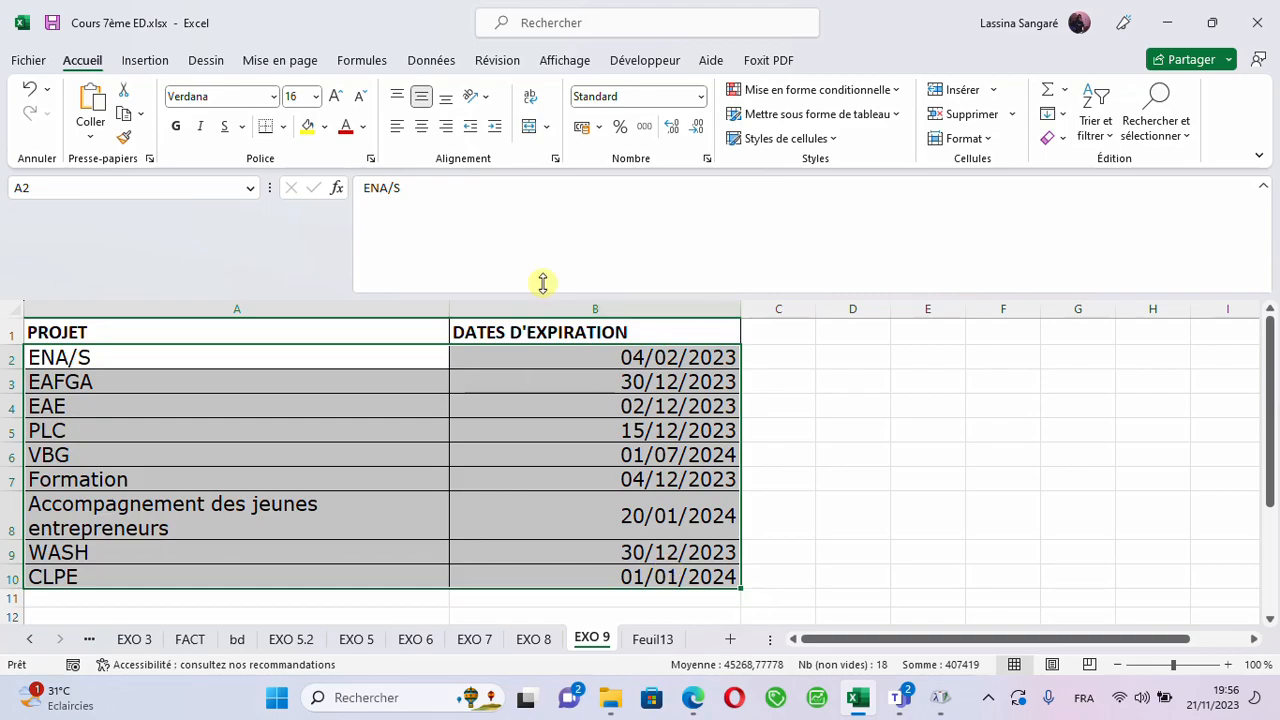
pyautogui.click(857, 92)
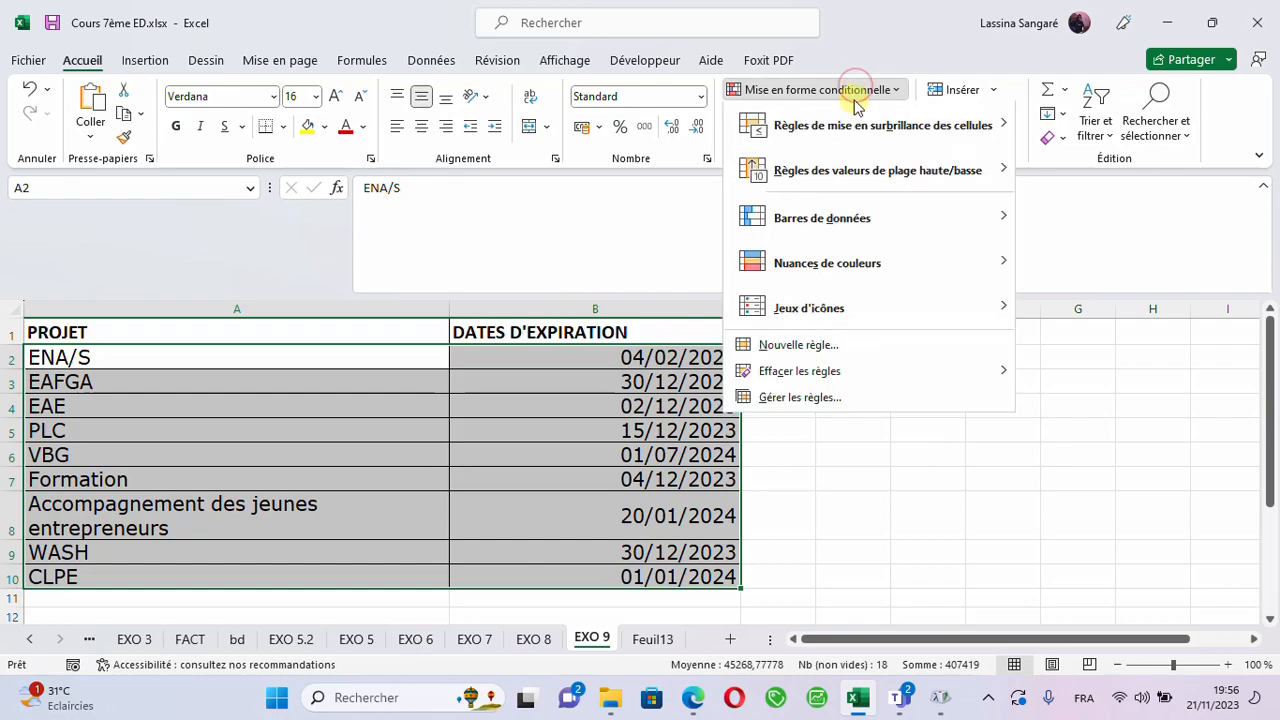
pyautogui.click(798, 350)
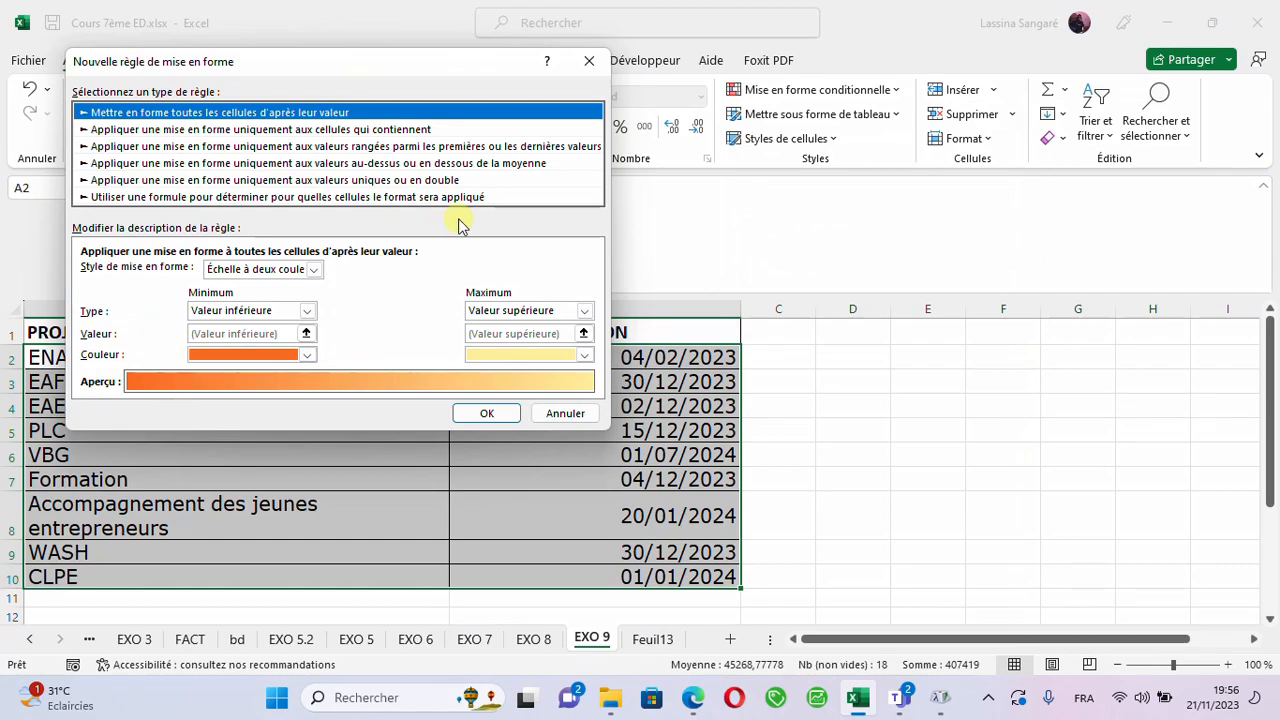
pyautogui.click(347, 199)
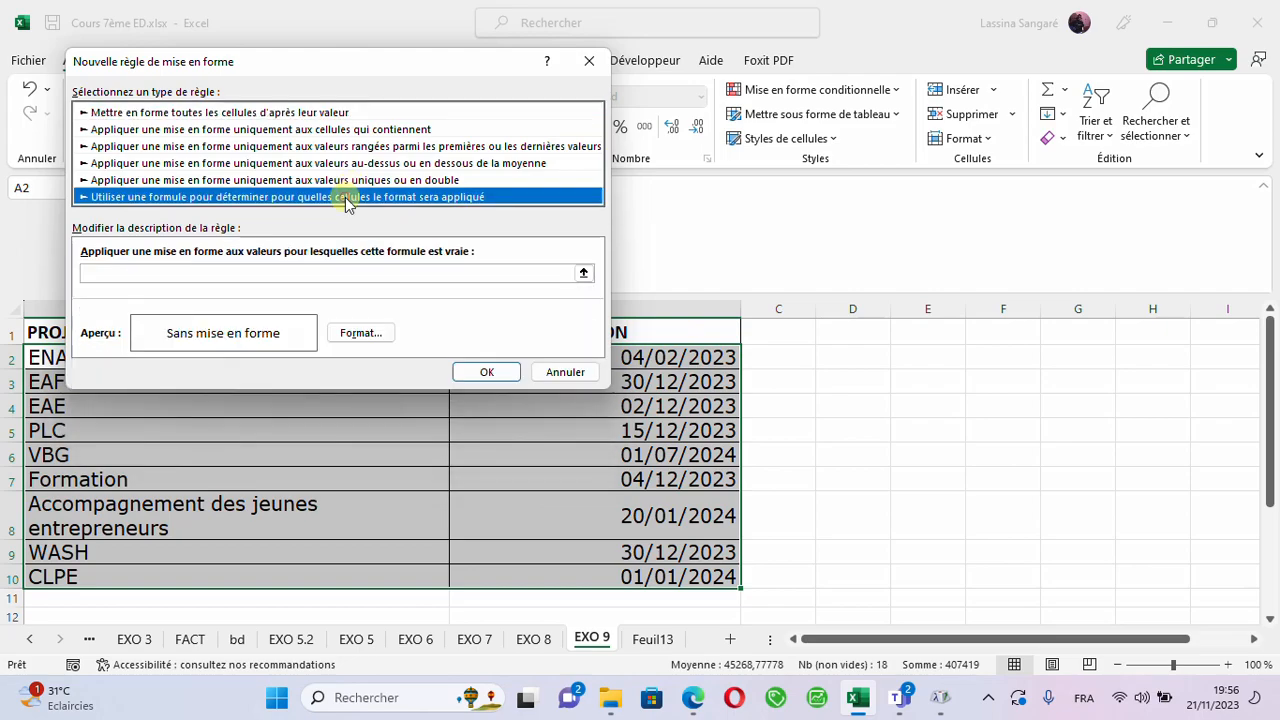
pyautogui.click(143, 274)
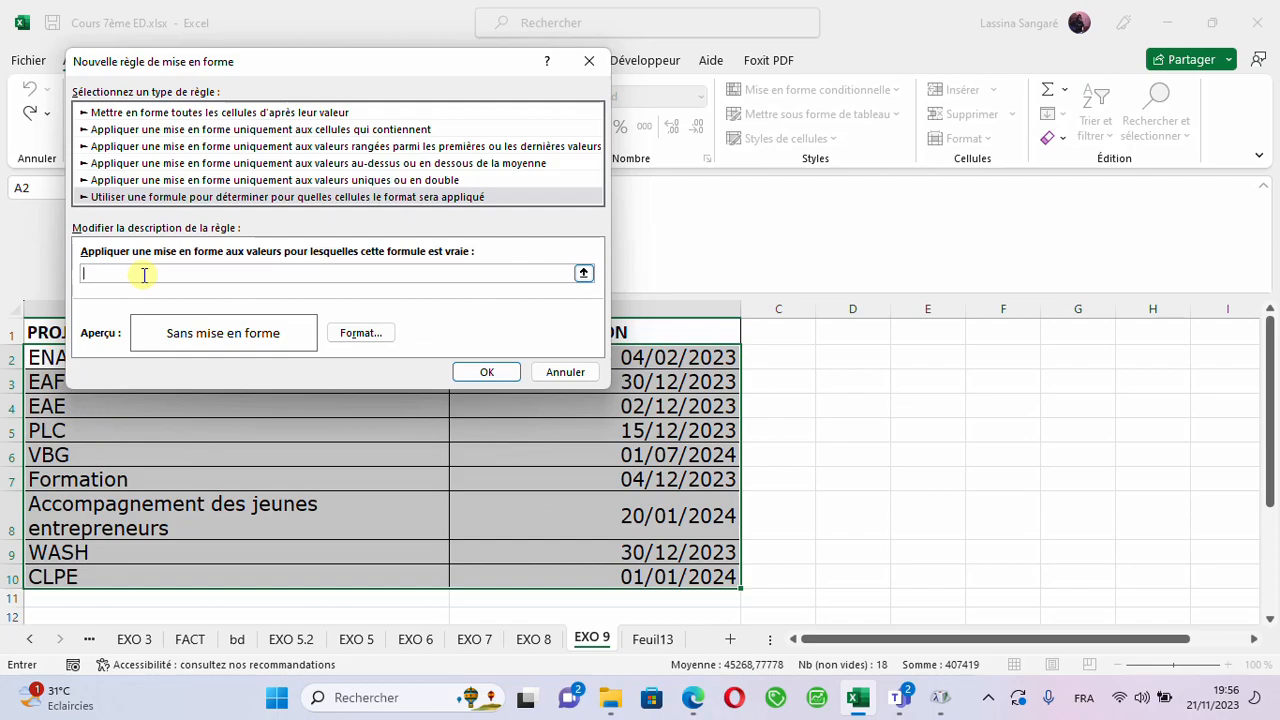
pyautogui.hotkey('ctrl', 'v')
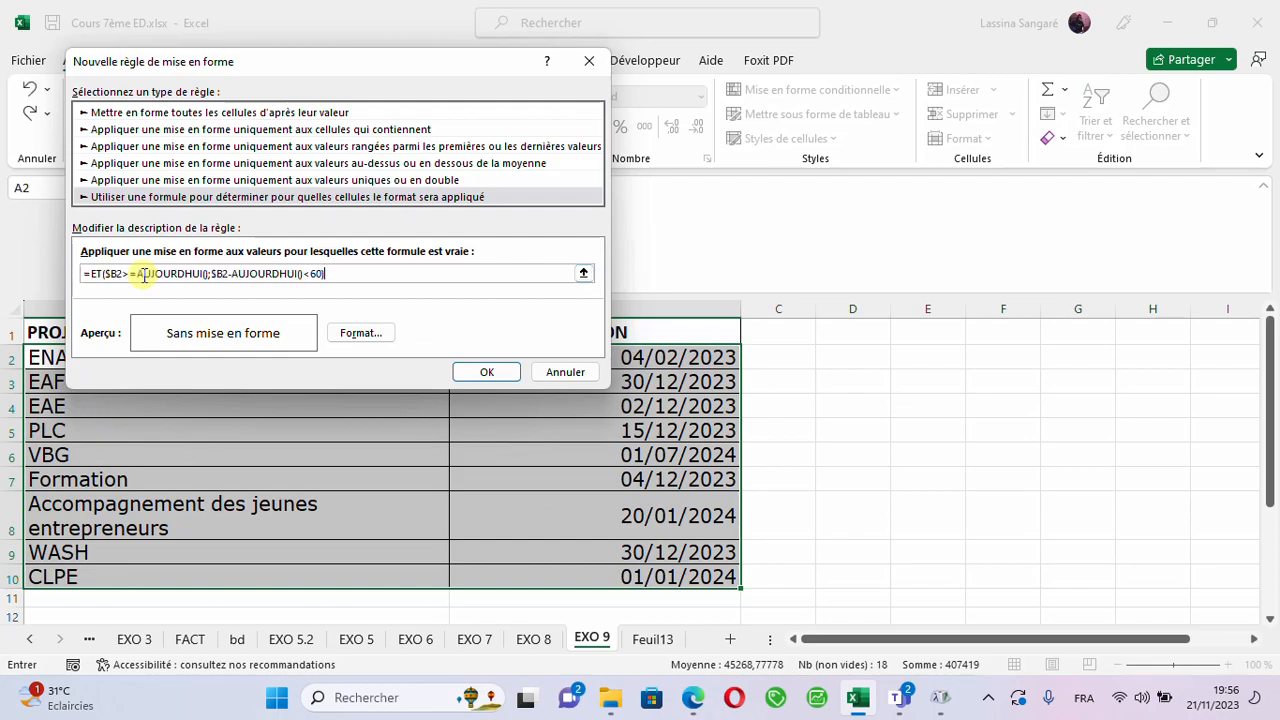
# - Give the new rule a light gold background fill and apply it to the project rows
pyautogui.click(366, 335)
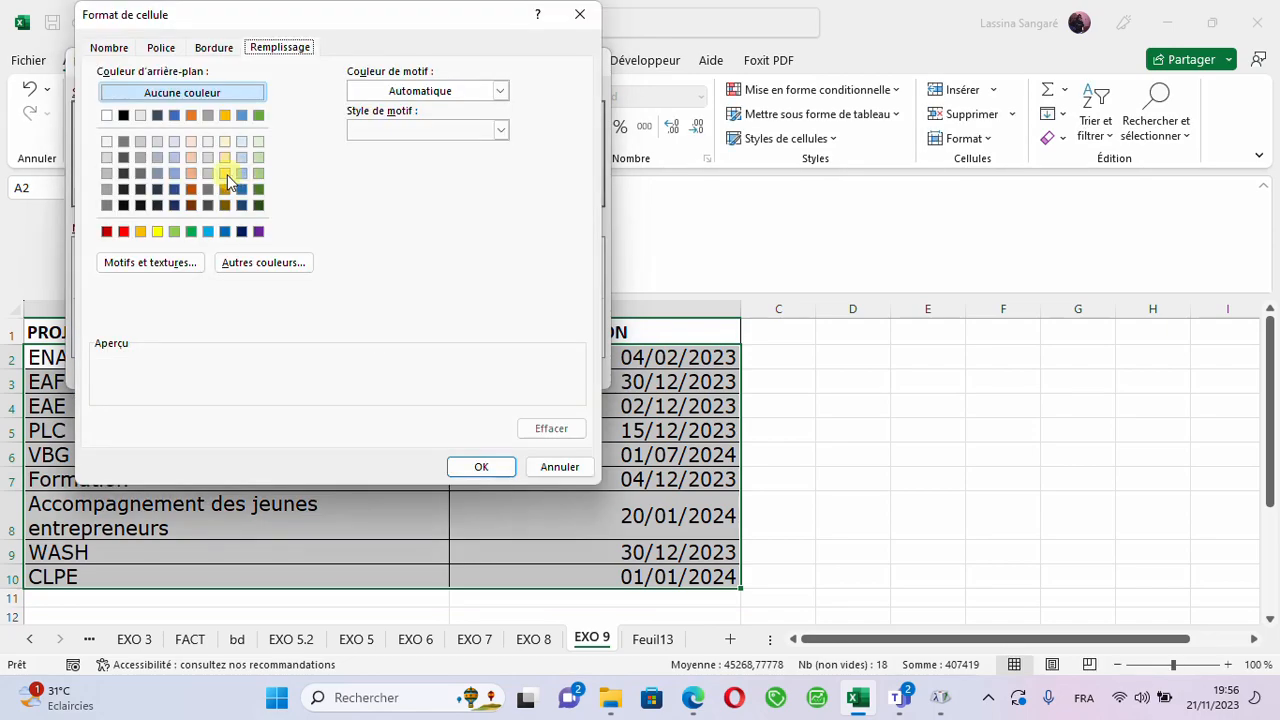
pyautogui.click(226, 174)
pyautogui.click(479, 464)
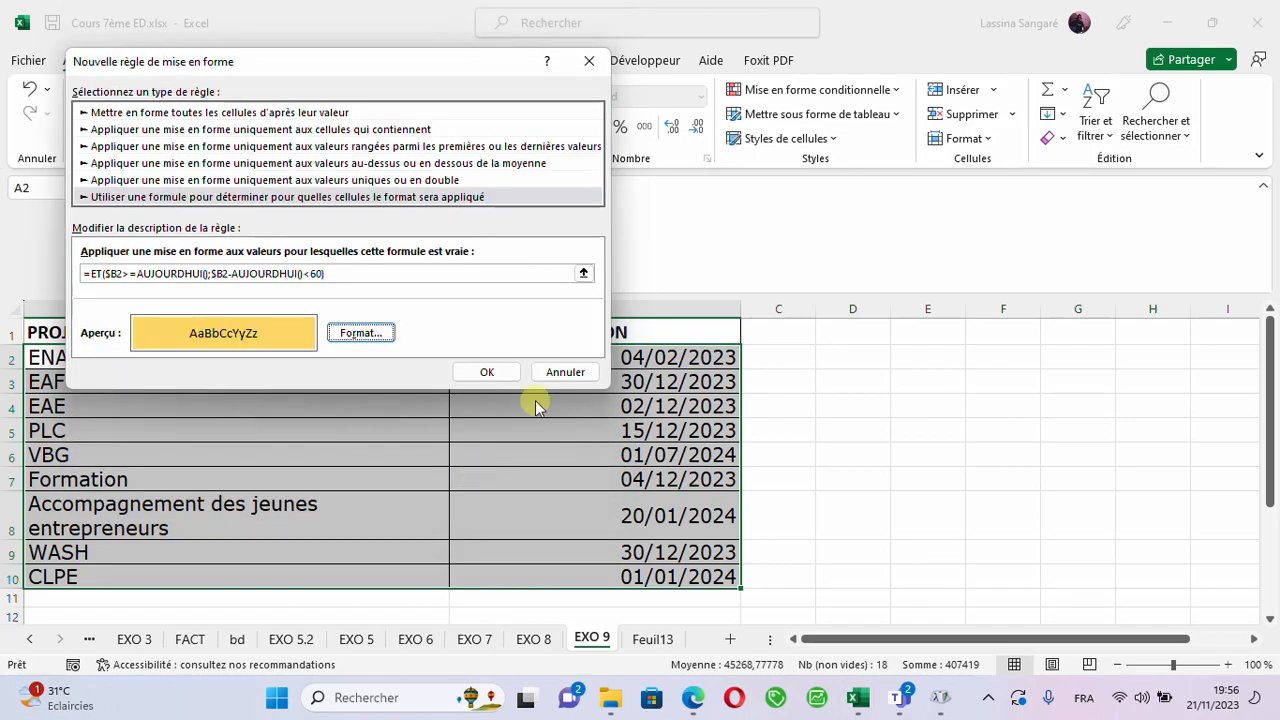
pyautogui.click(478, 371)
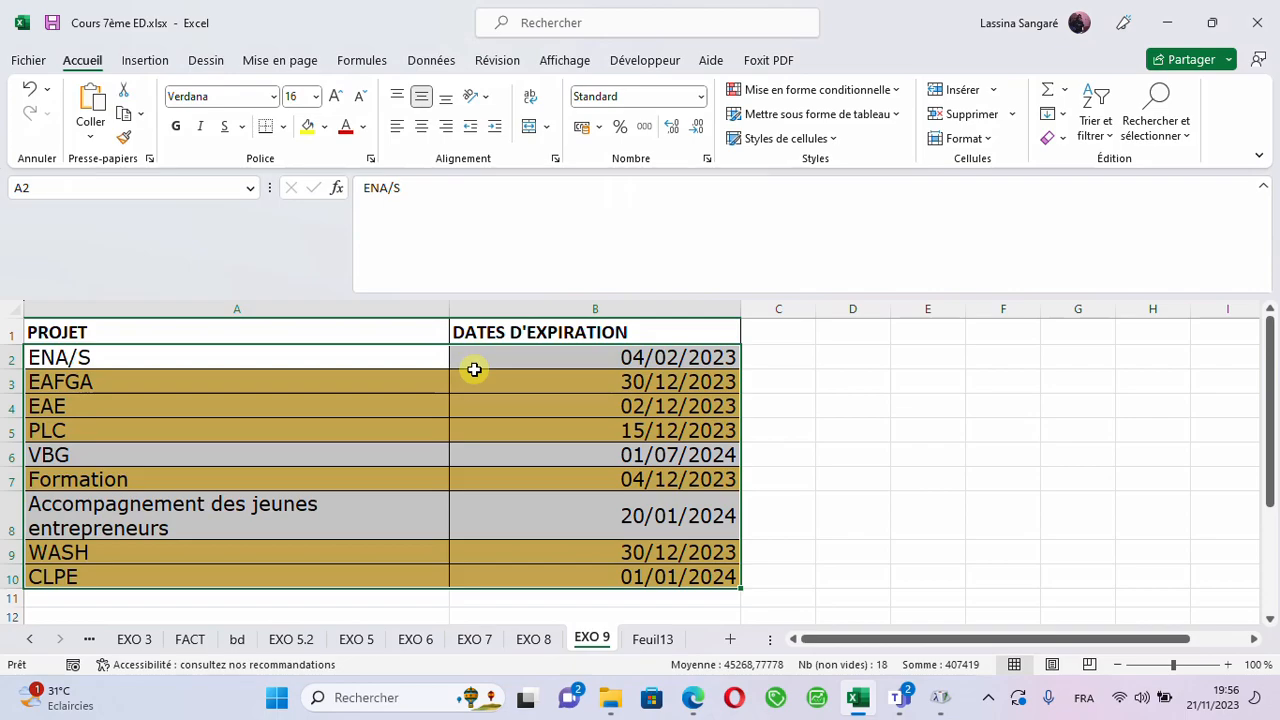
pyautogui.click(527, 509)
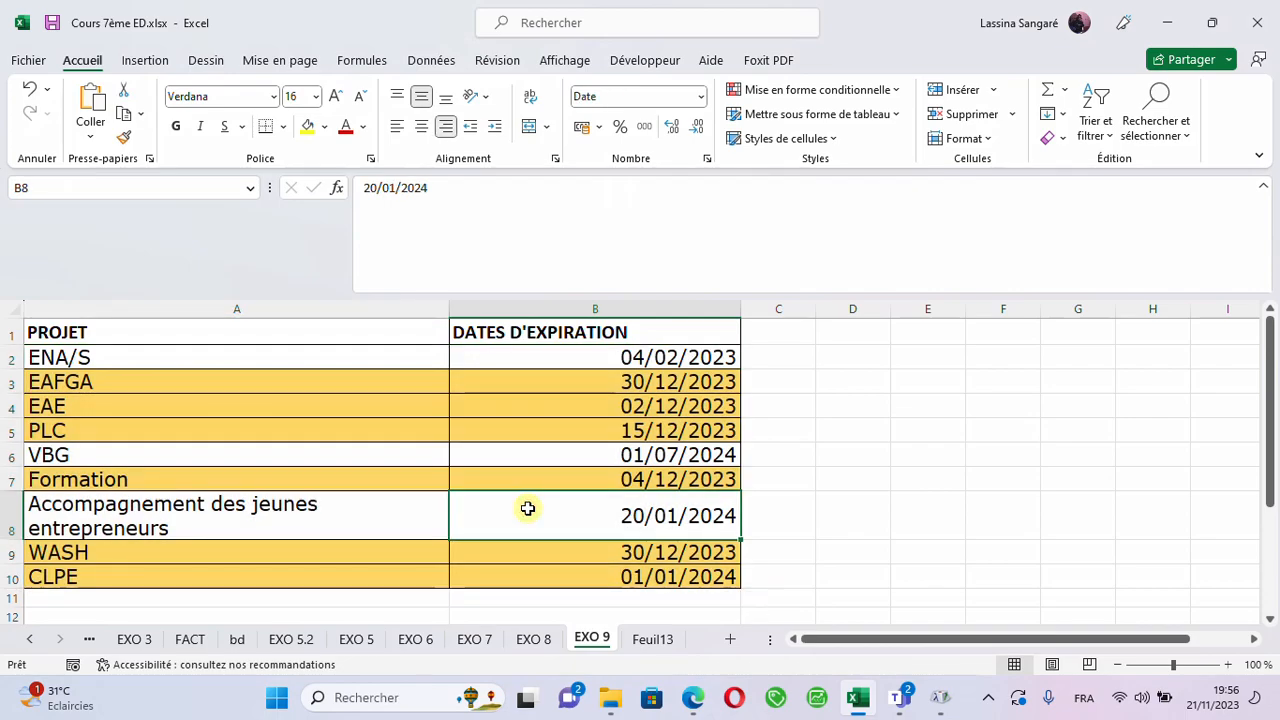
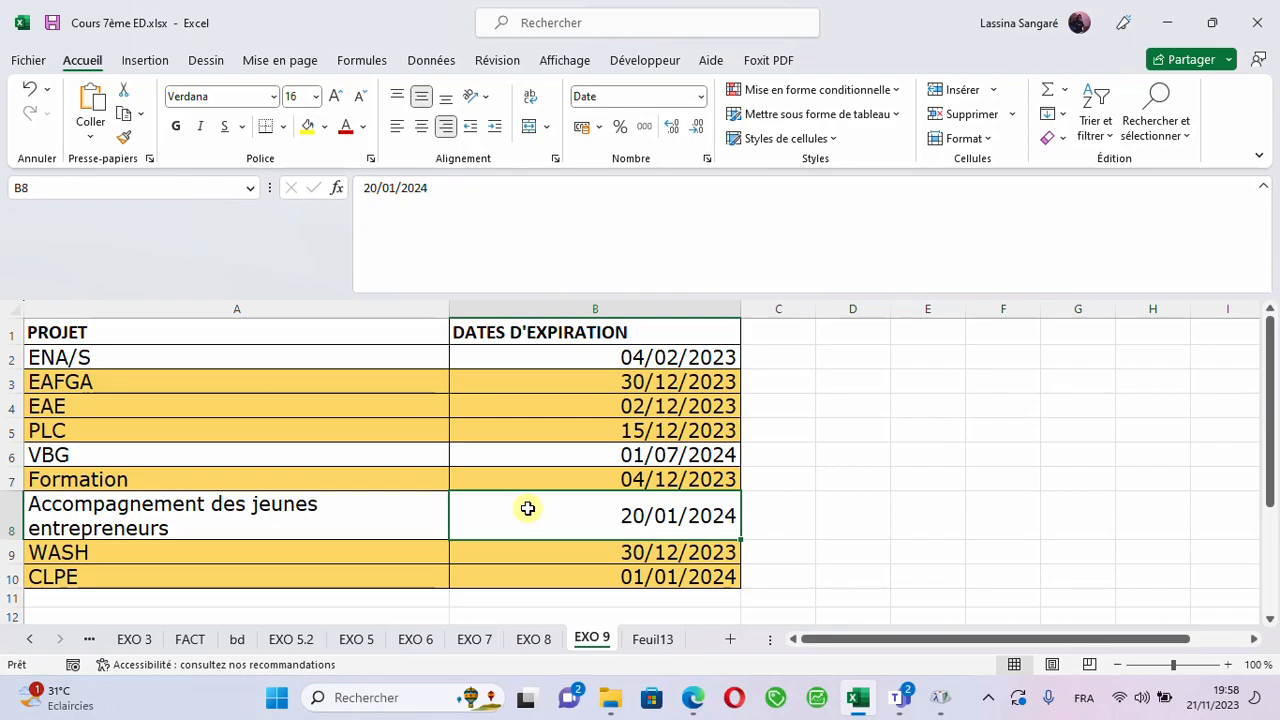
# - Check the expiration dates in column B against the highlighted project rows and review the rule's range A2:B10
pyautogui.click(612, 401)
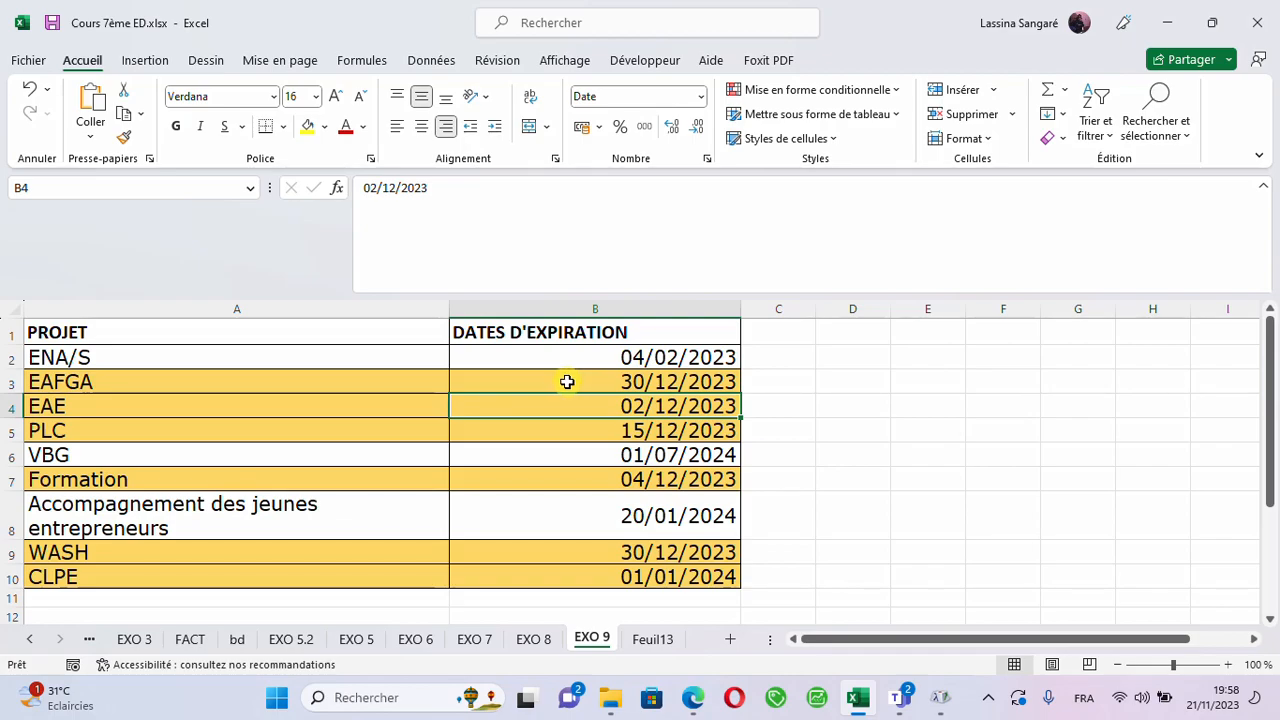
pyautogui.click(630, 363)
pyautogui.click(608, 384)
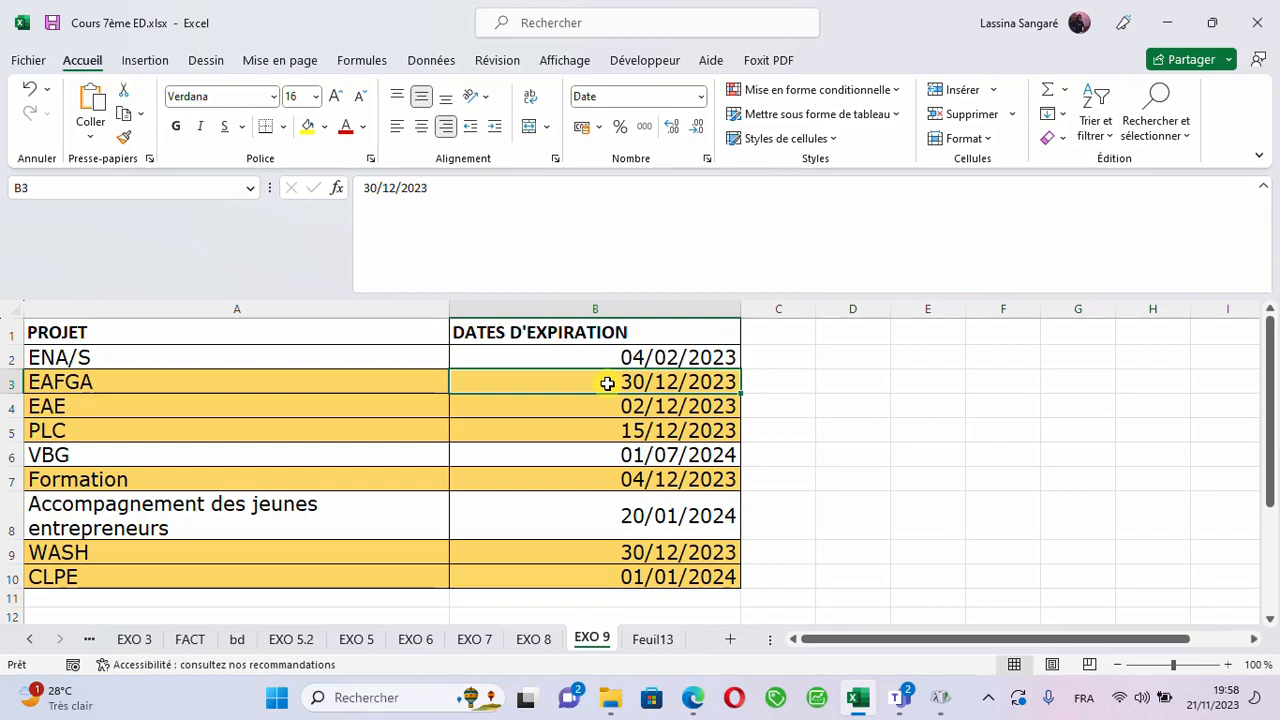
pyautogui.click(612, 410)
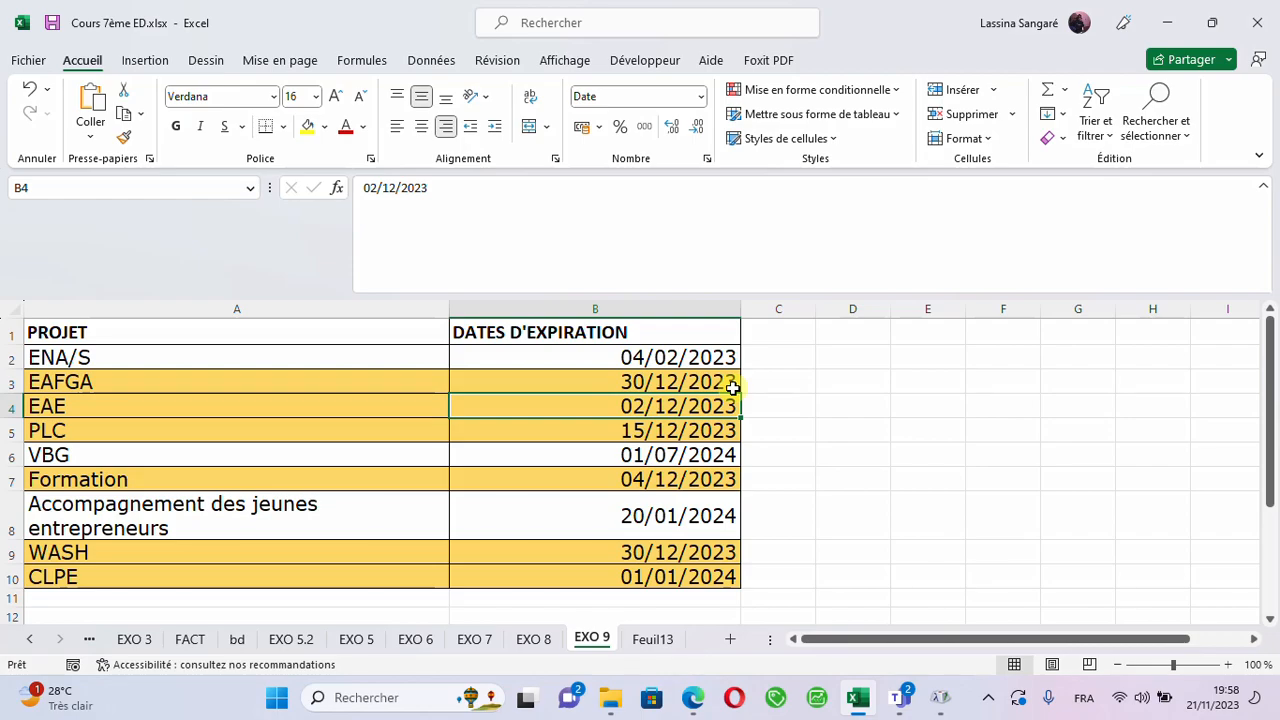
pyautogui.click(634, 486)
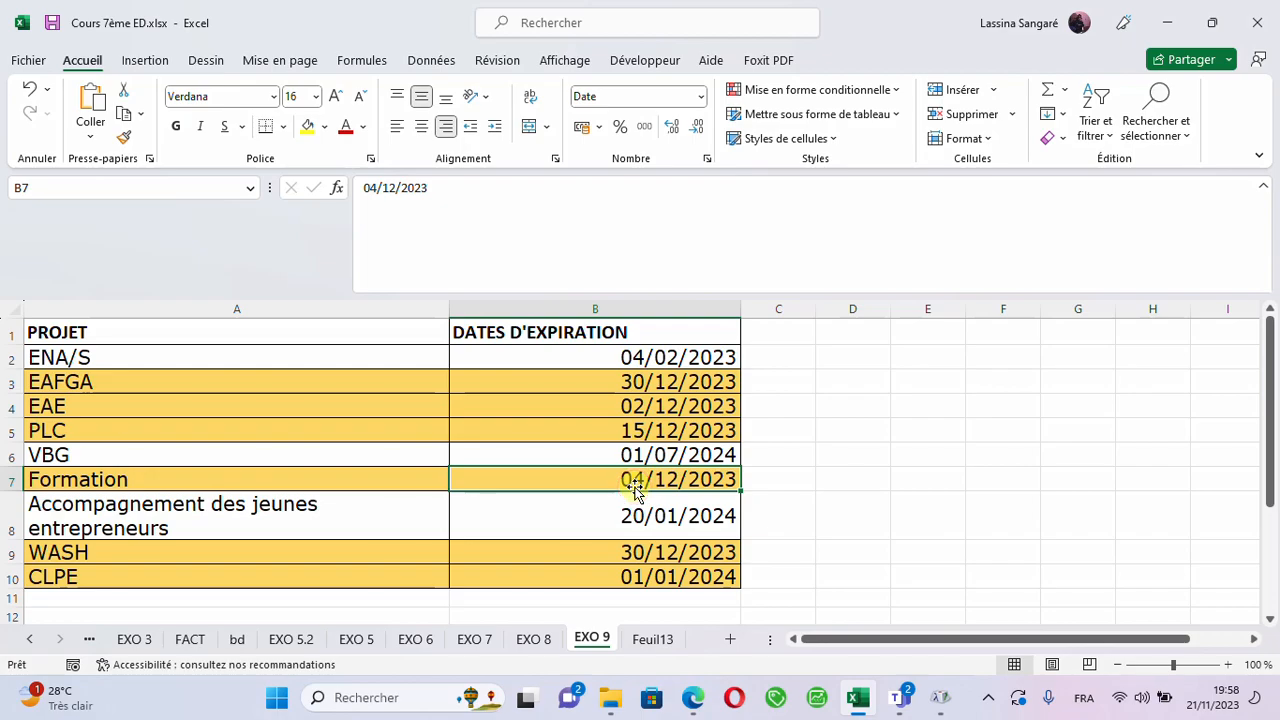
pyautogui.click(606, 520)
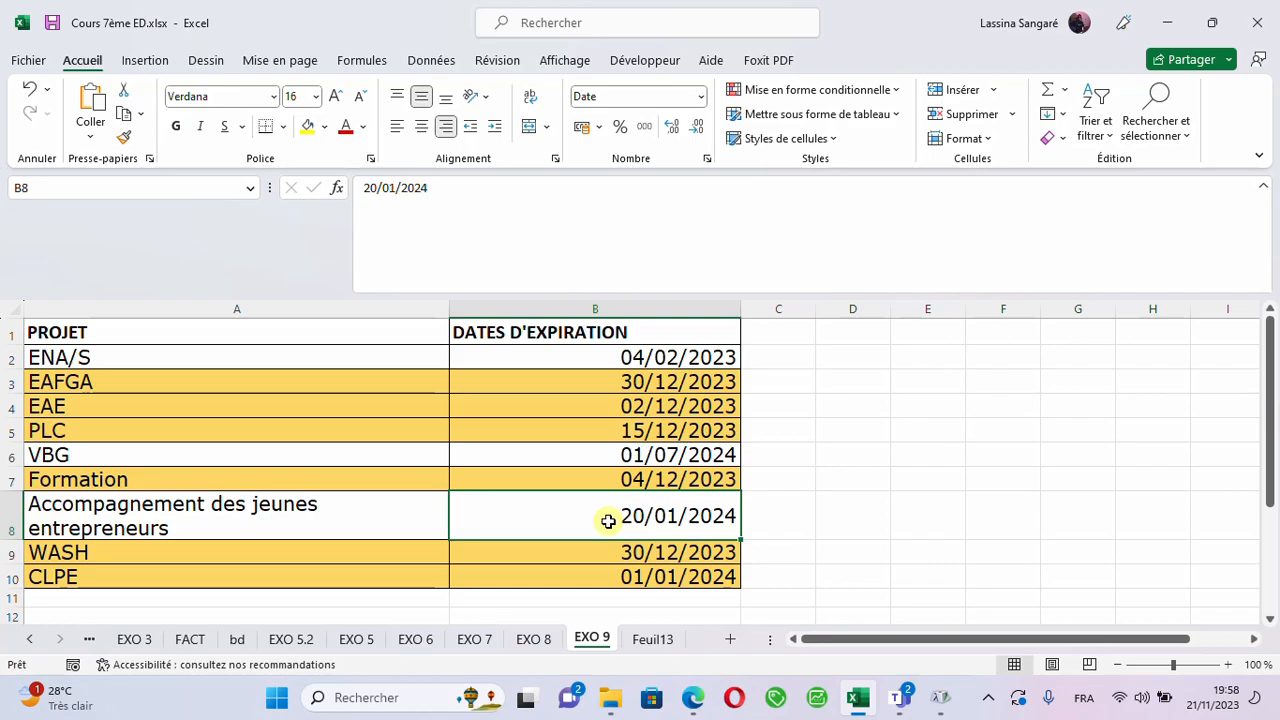
pyautogui.click(614, 577)
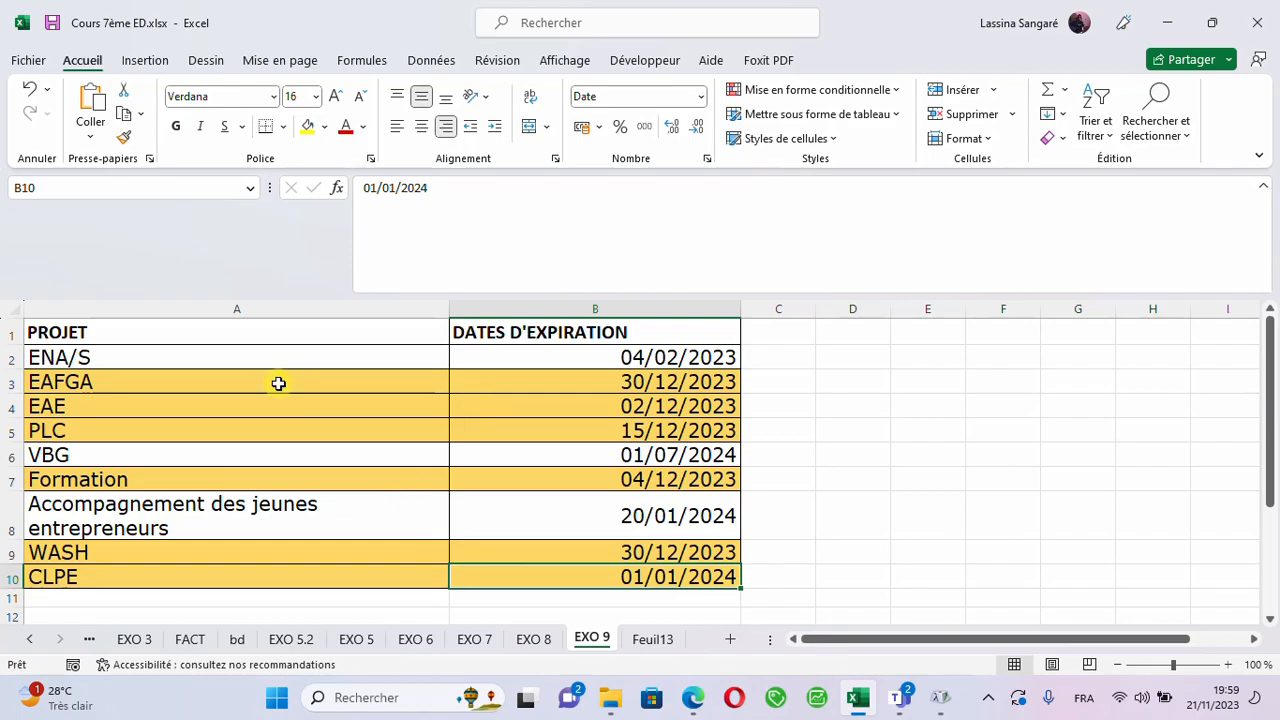
pyautogui.click(190, 358)
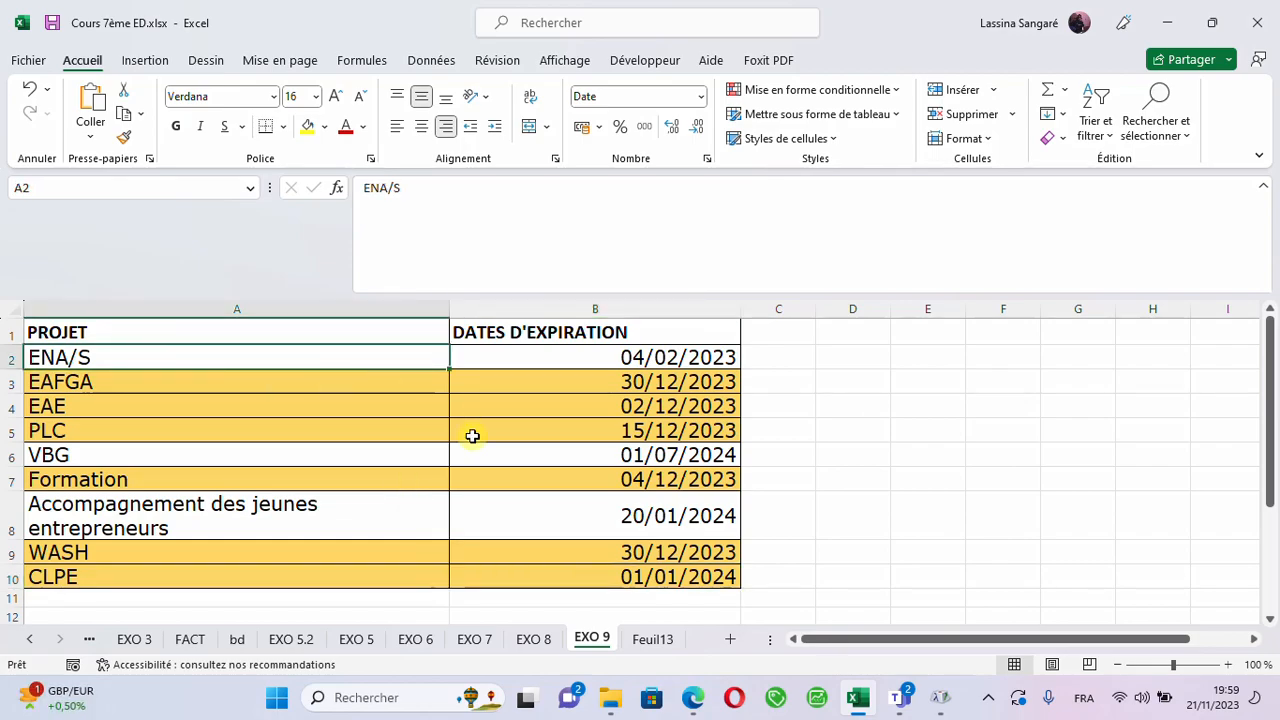
pyautogui.moveTo(472, 436); pyautogui.dragTo(517, 563)
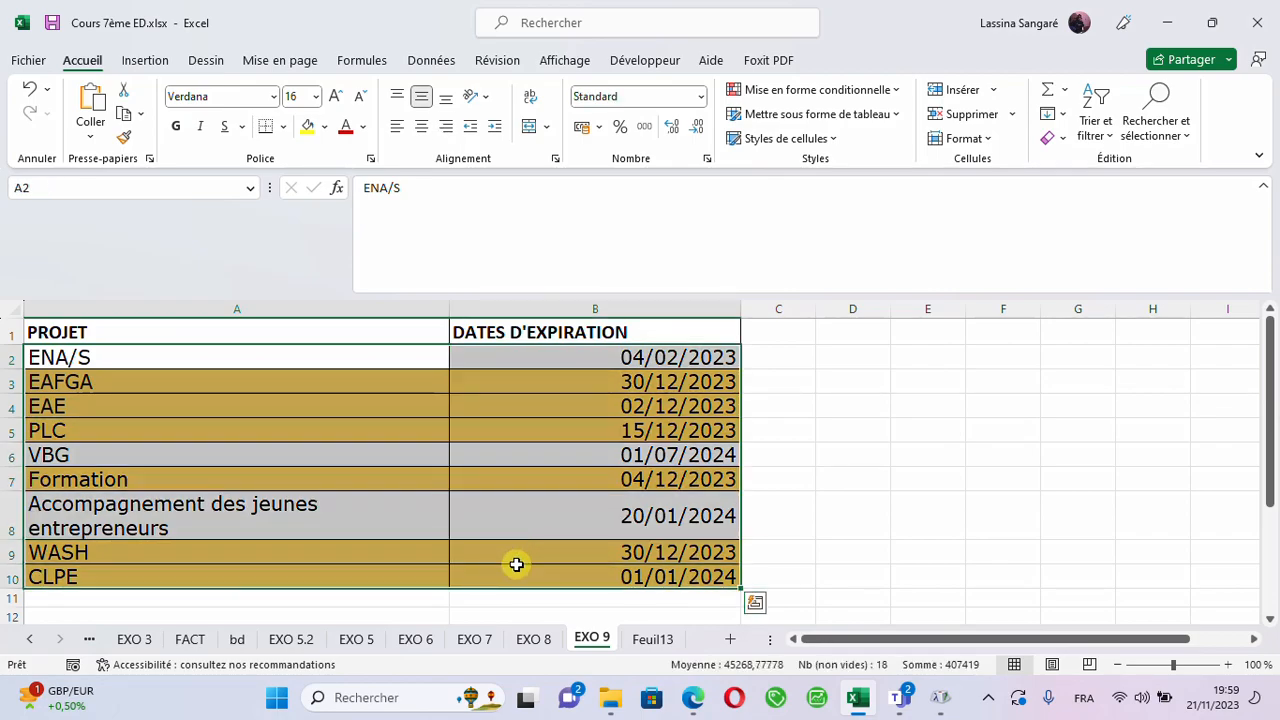
pyautogui.click(115, 356)
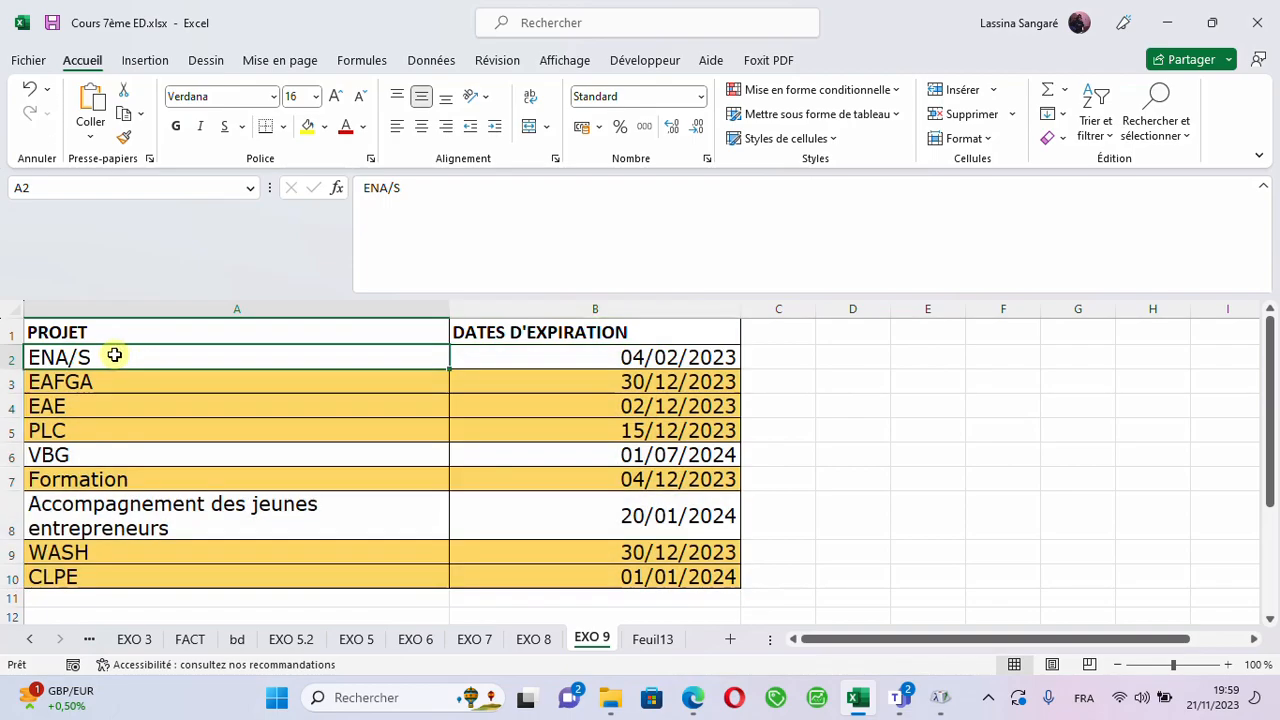
pyautogui.moveTo(320, 357); pyautogui.dragTo(472, 566)
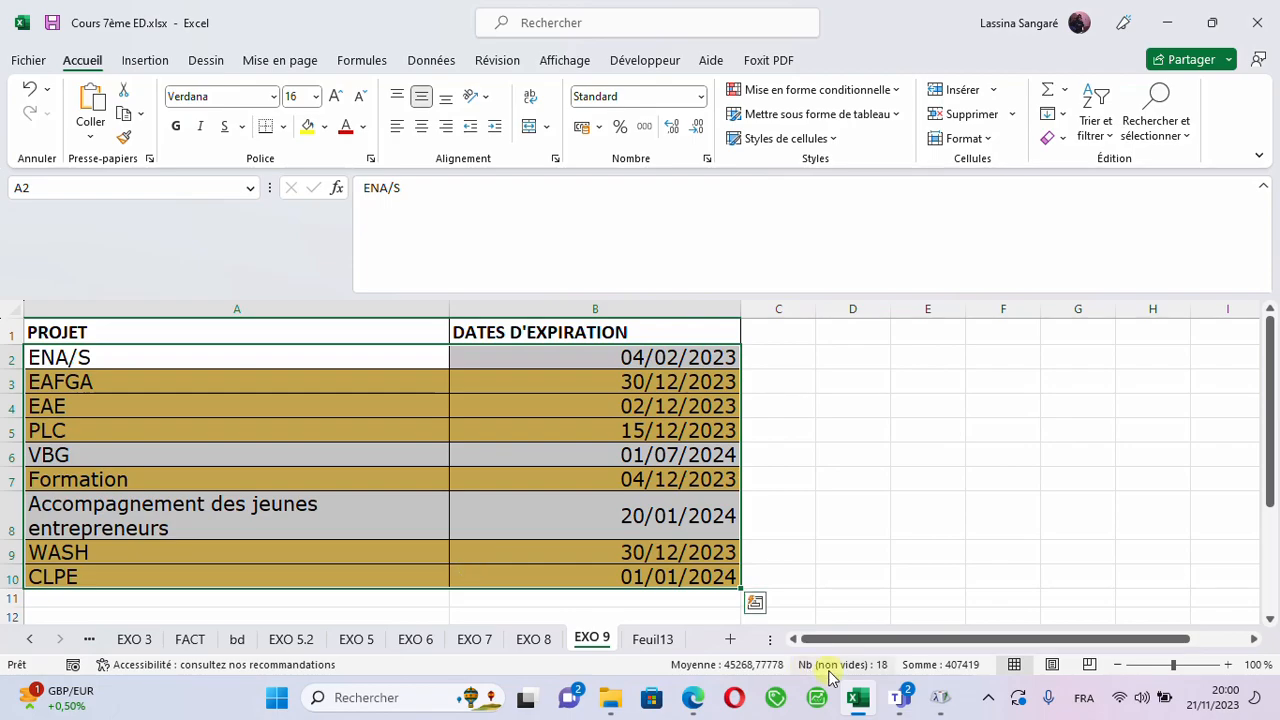
# - Rename the sheet Feuil13 as EXO 10 and select the first empty Provenance cell, B2
pyautogui.click(650, 639)
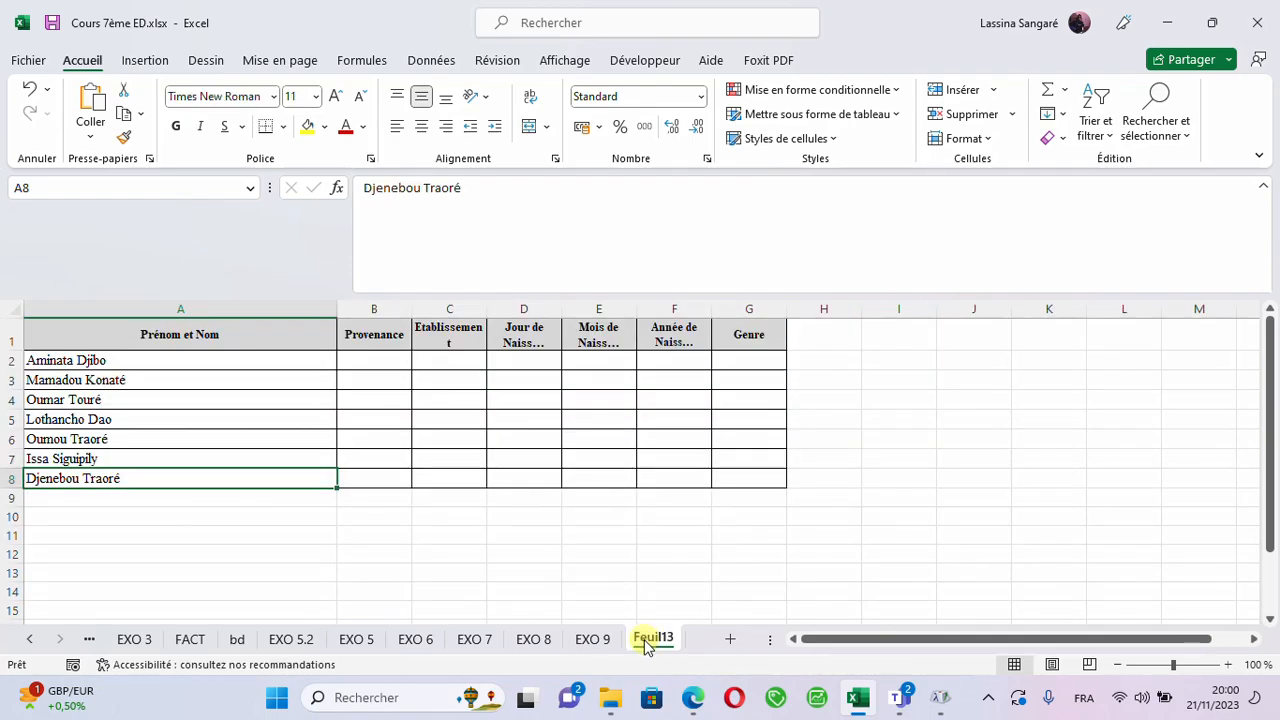
pyautogui.doubleClick(648, 638)
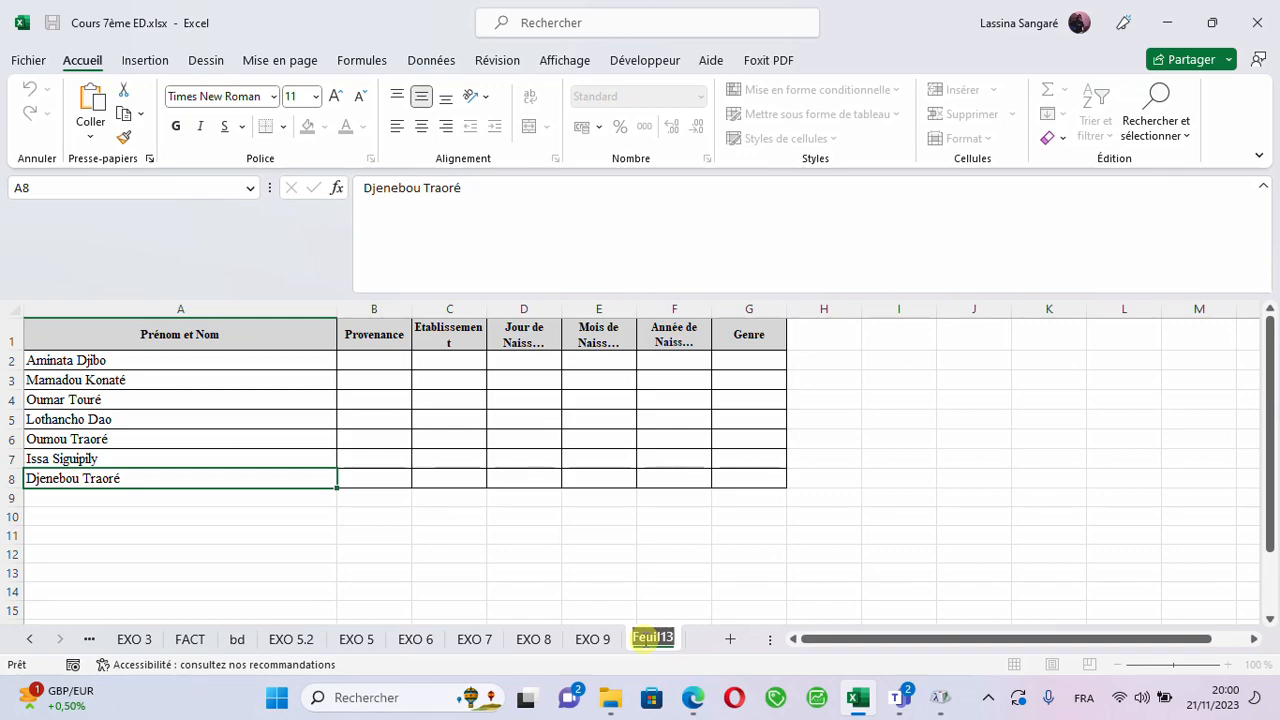
pyautogui.write('EXO')
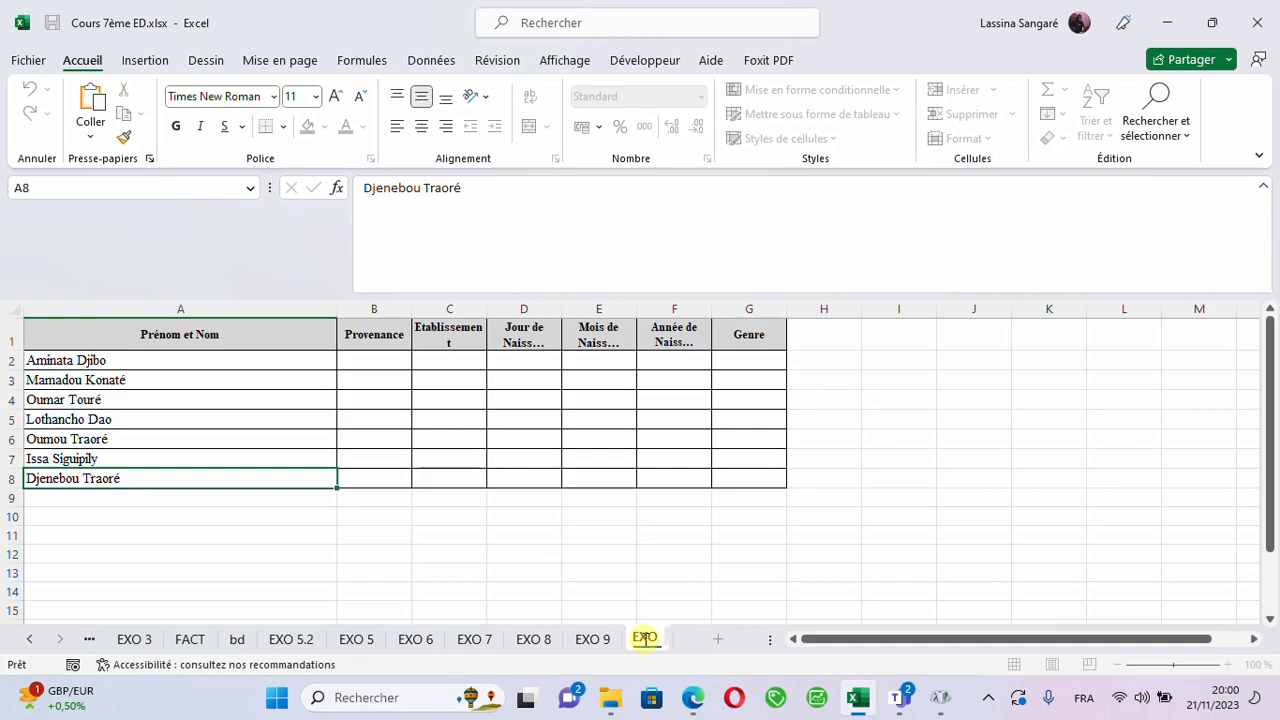
pyautogui.write(' 10')
pyautogui.press('Return')
pyautogui.click(367, 417)
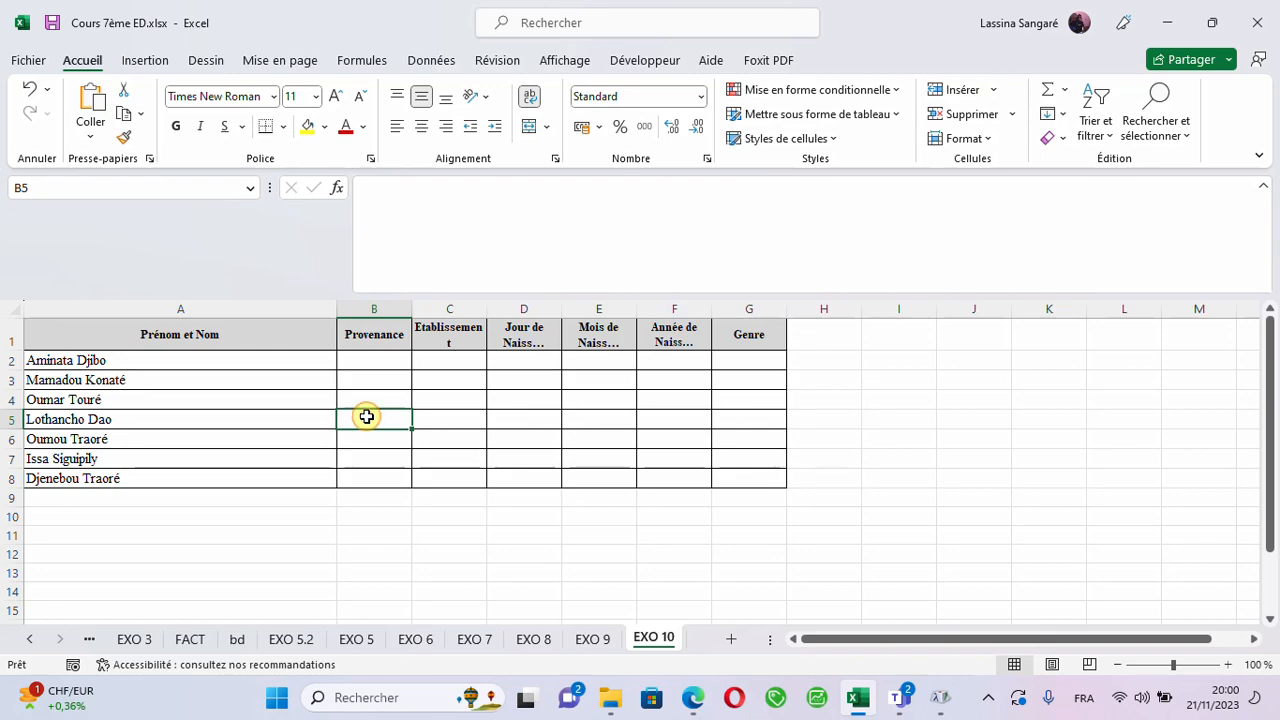
pyautogui.click(359, 363)
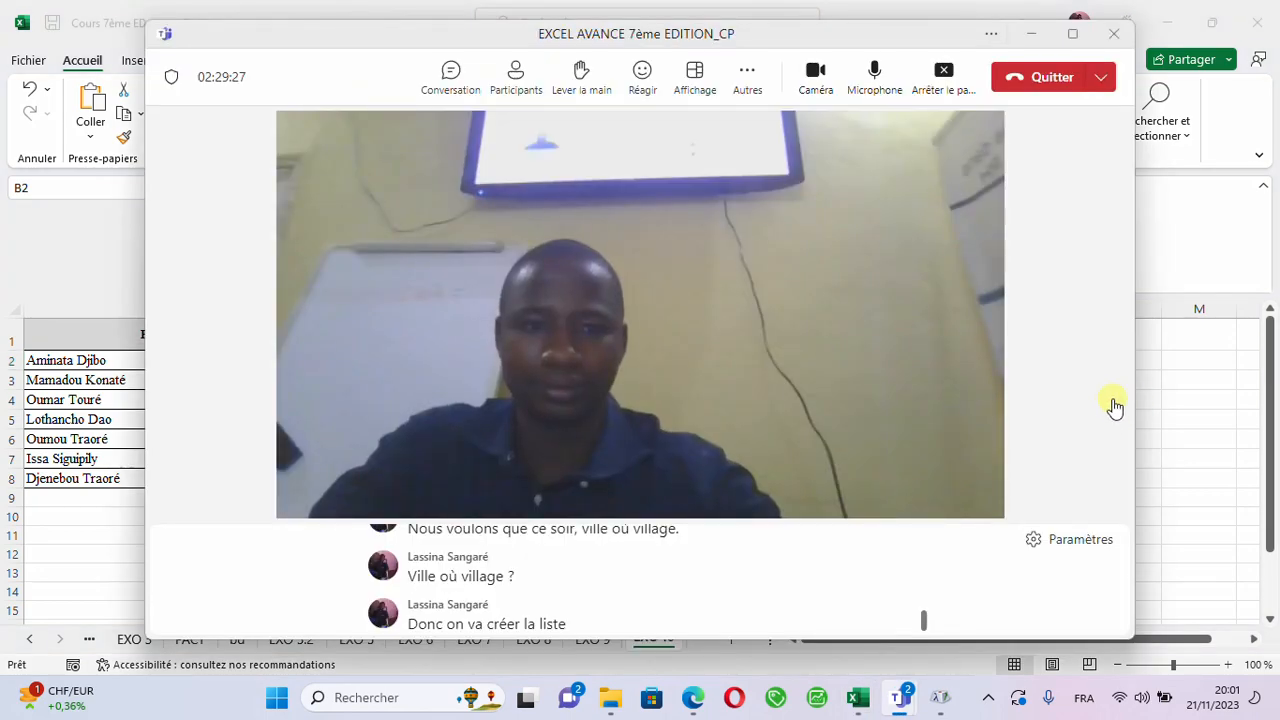
# - Leave the Teams meeting and close its window to return to the Excel workbook
pyautogui.click(1112, 400)
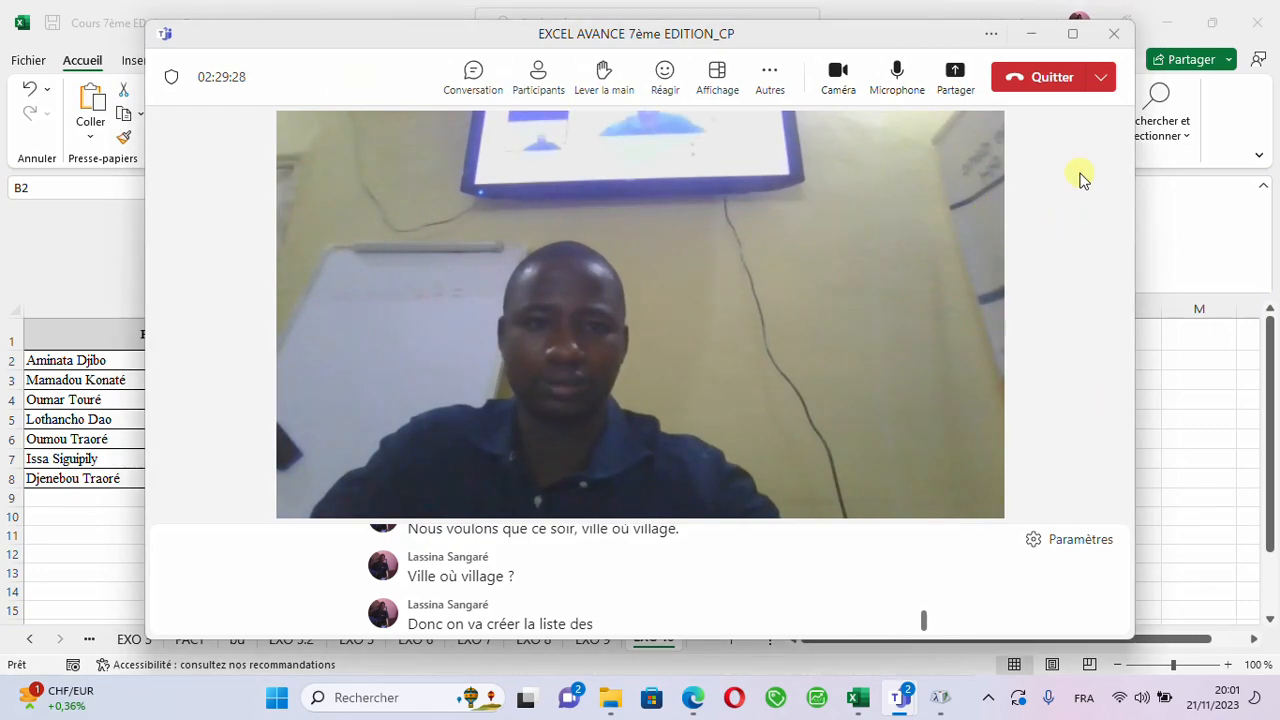
pyautogui.click(1038, 80)
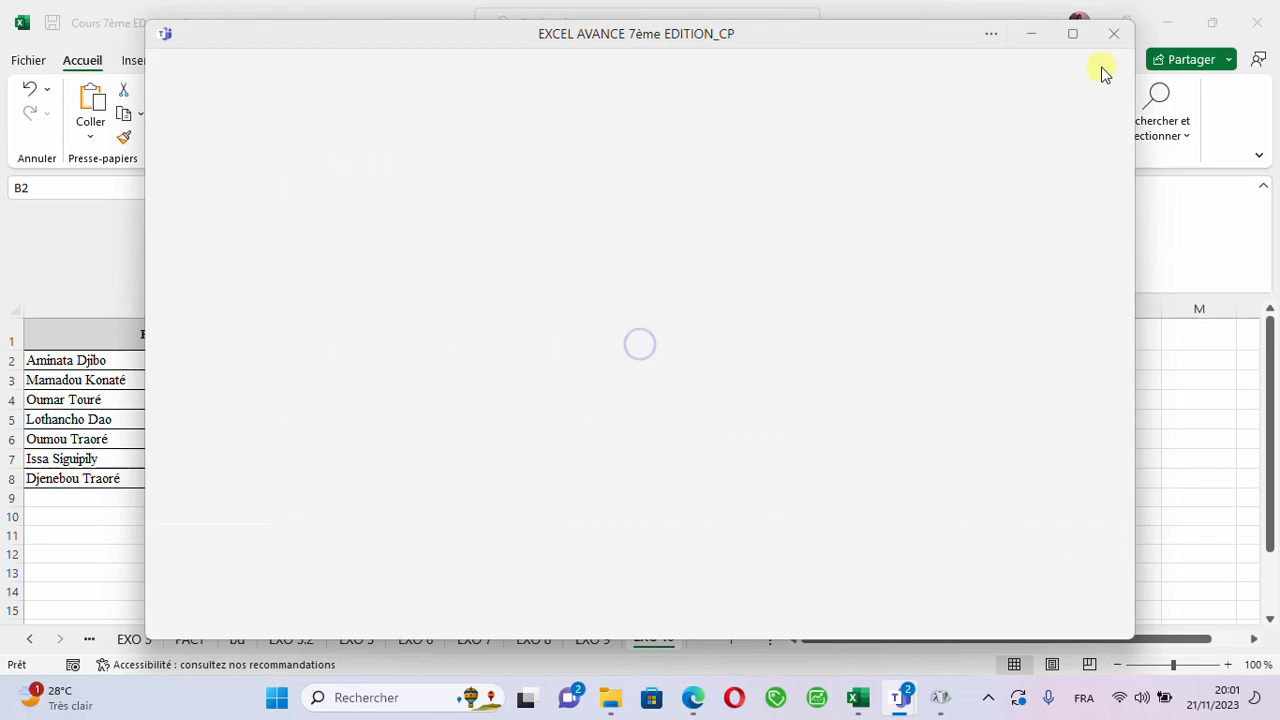
pyautogui.click(1112, 36)
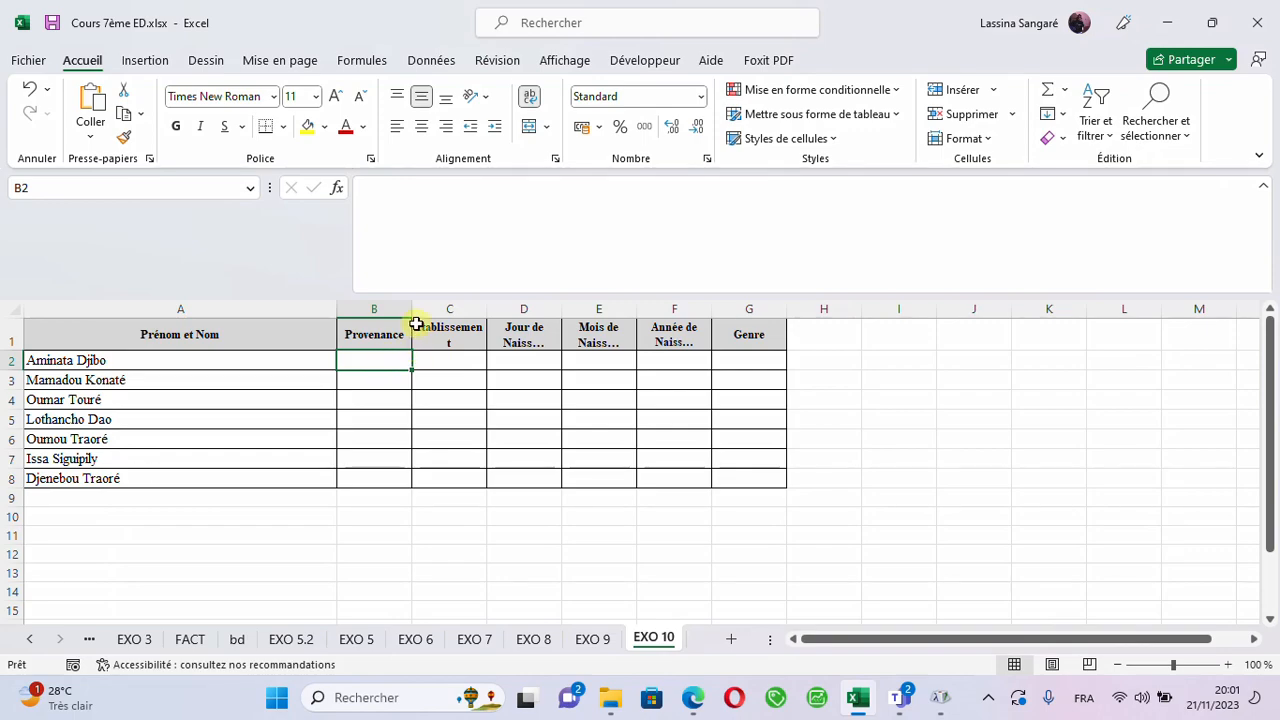
# - Widen the Provenance column B of EXO 10
pyautogui.moveTo(414, 309); pyautogui.dragTo(448, 316)
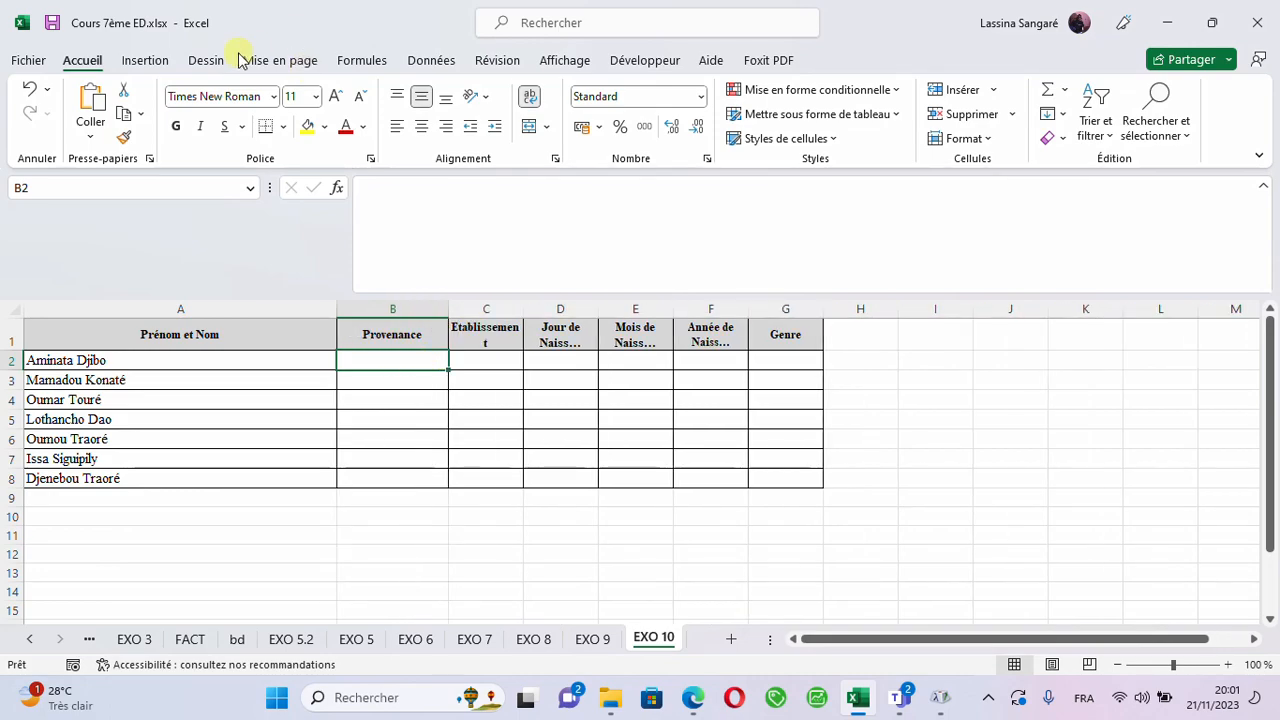
pyautogui.click(424, 62)
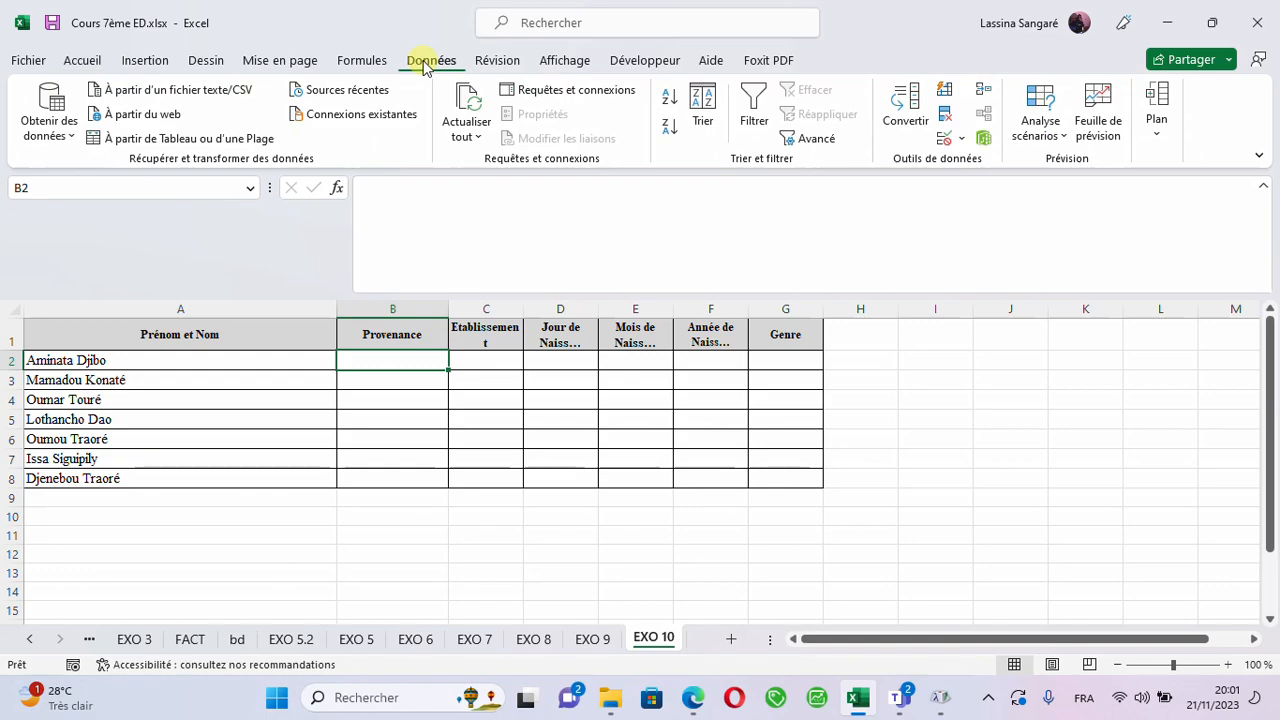
pyautogui.click(962, 141)
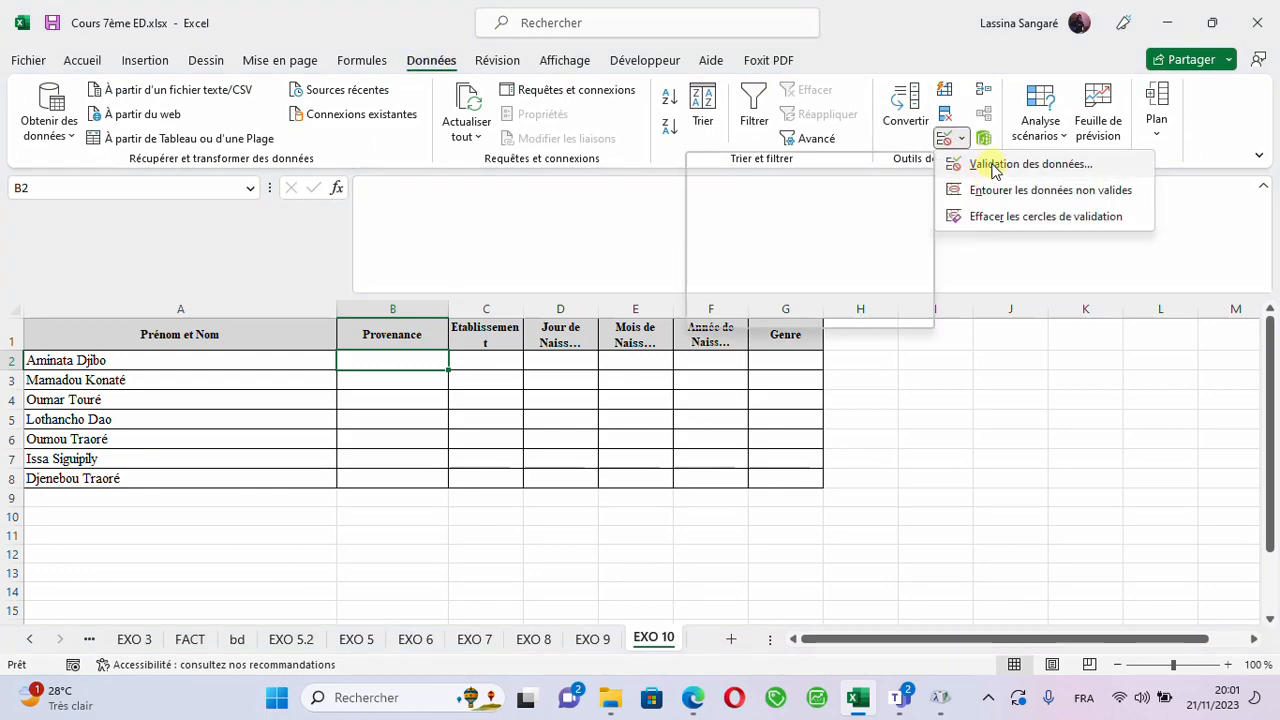
pyautogui.click(993, 166)
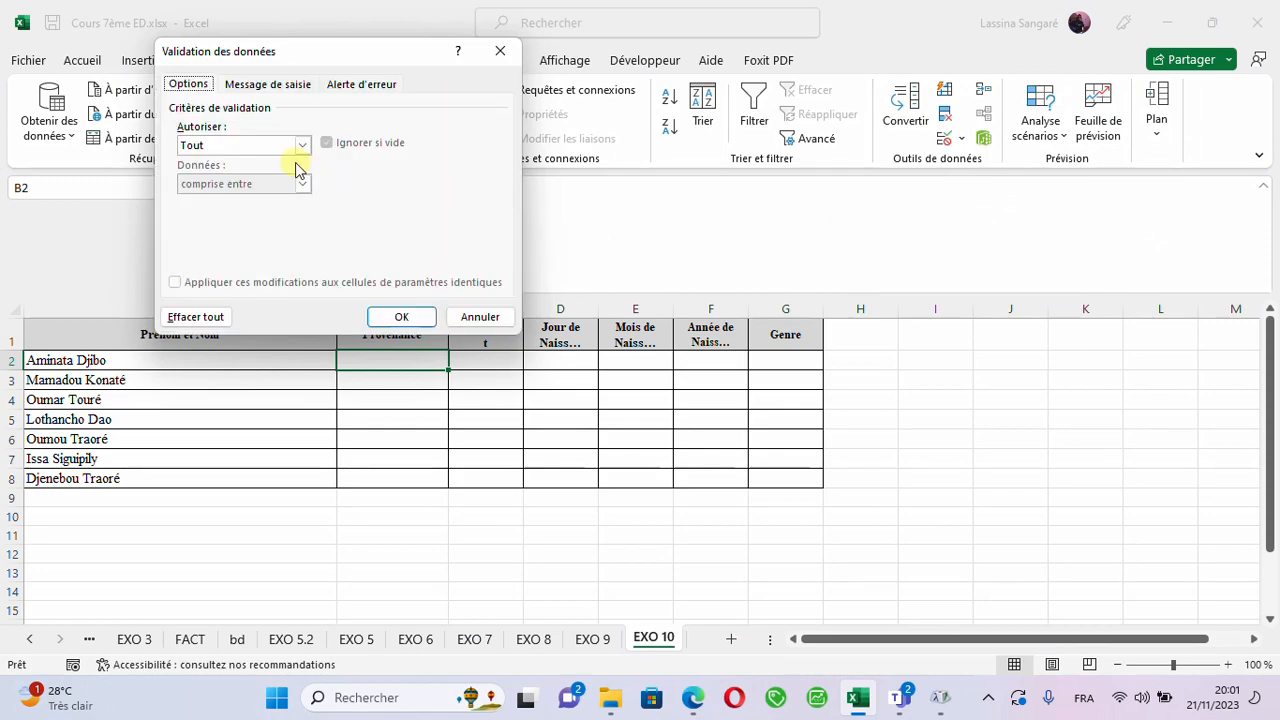
pyautogui.click(285, 152)
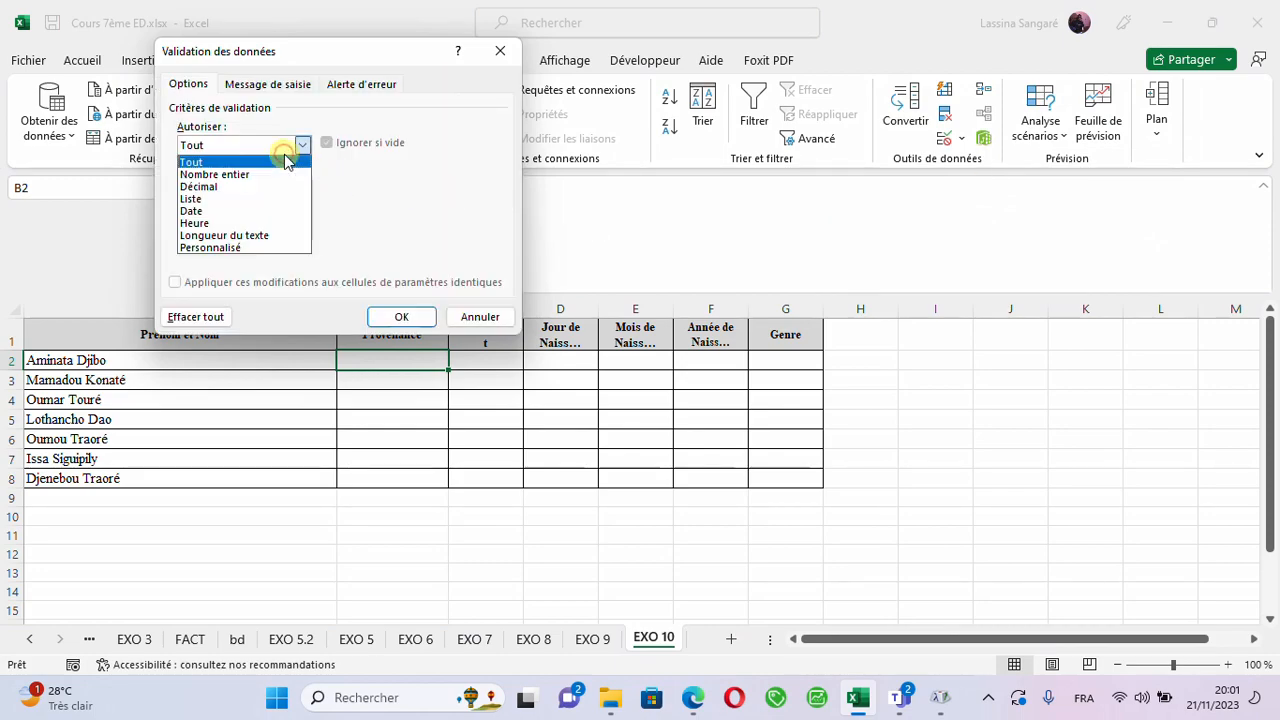
pyautogui.click(205, 197)
pyautogui.click(191, 216)
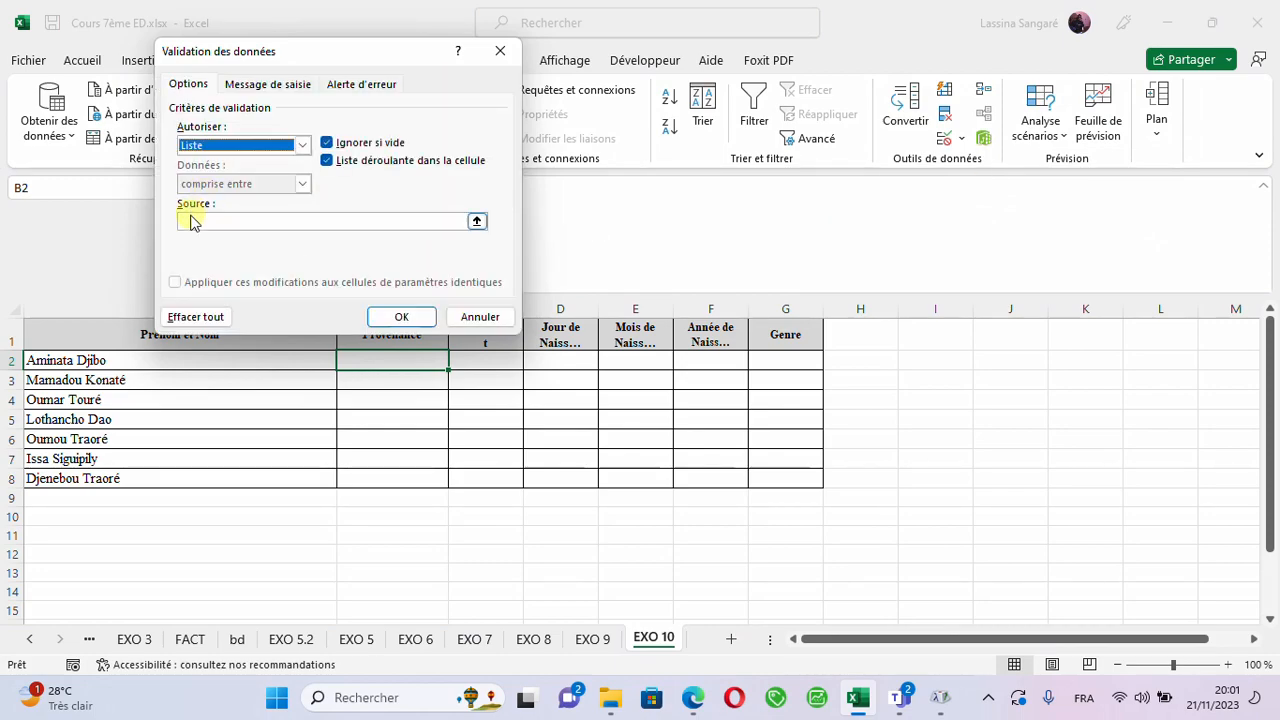
pyautogui.write('Vi')
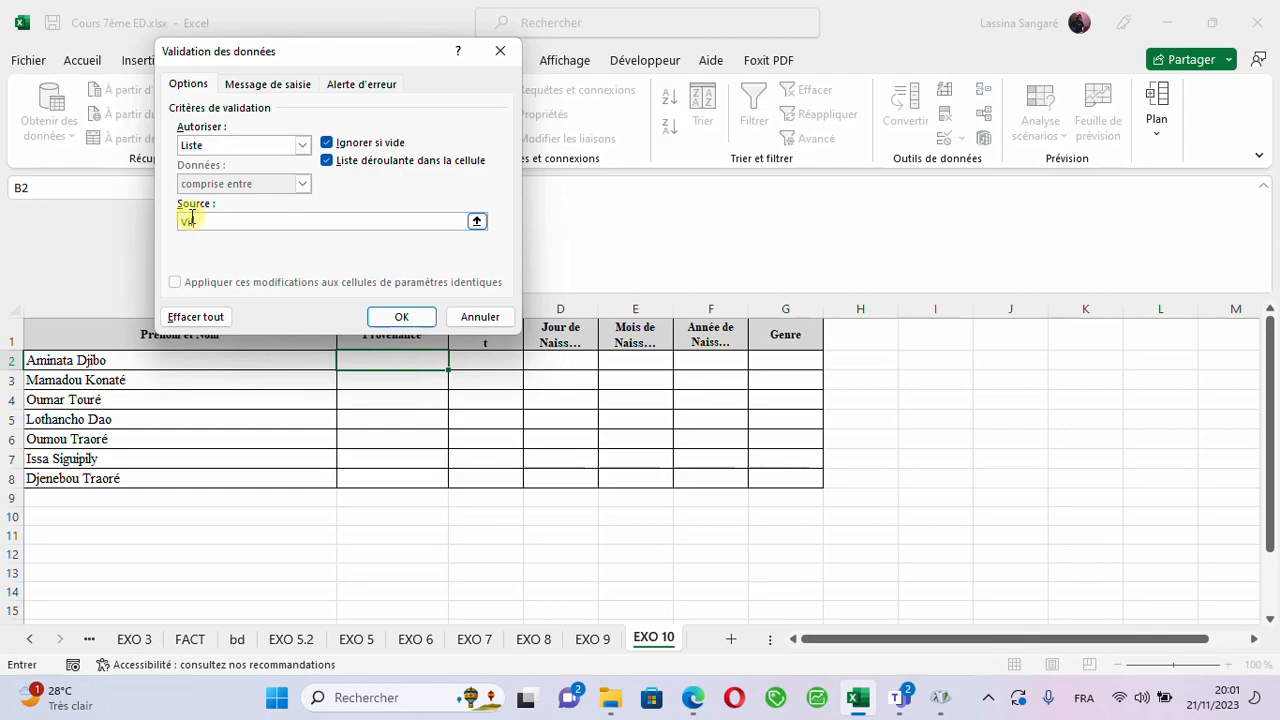
pyautogui.write('llage;')
pyautogui.write('Ville')
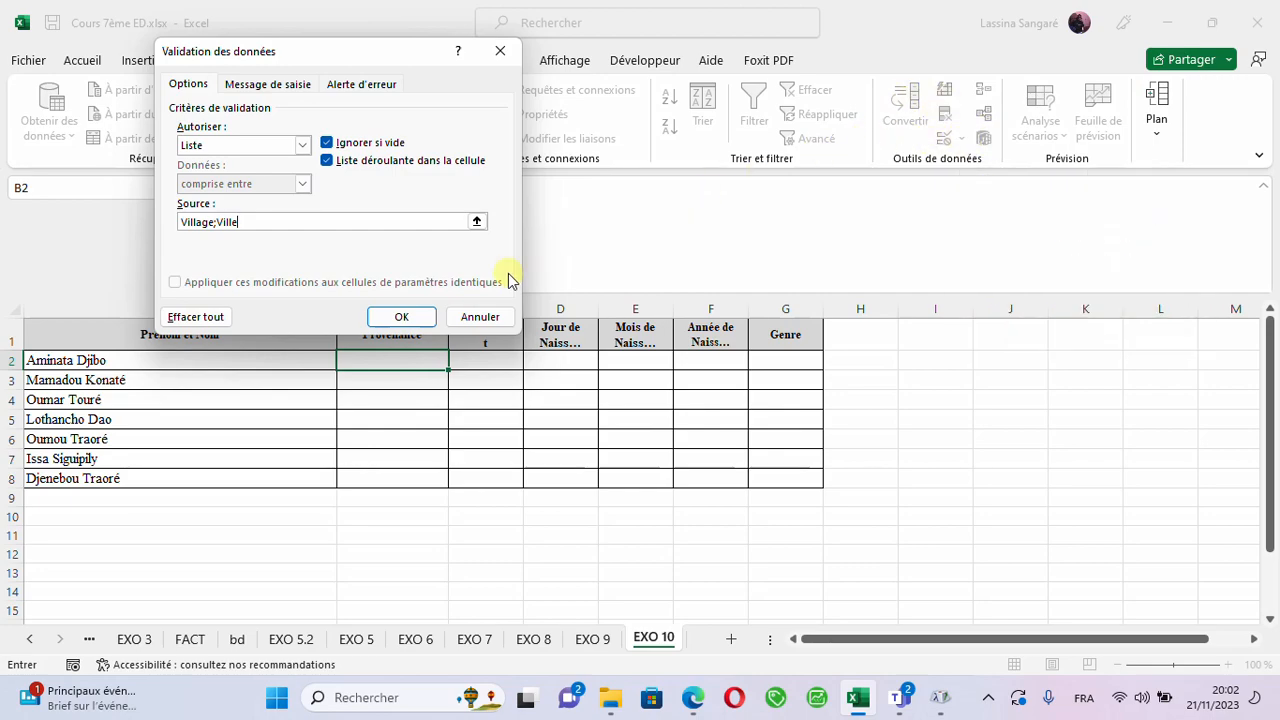
pyautogui.click(478, 316)
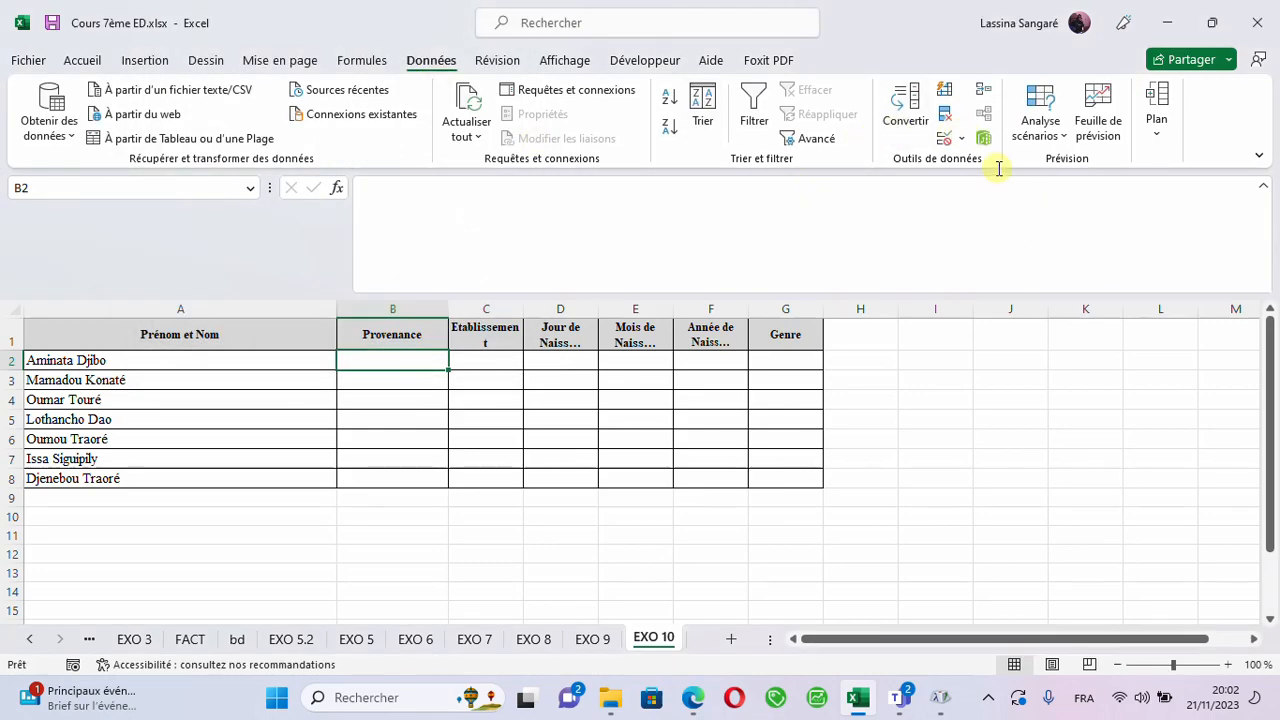
# - Start a data validation rule on Provenance cell B2 that allows only Liste entries
pyautogui.click(962, 140)
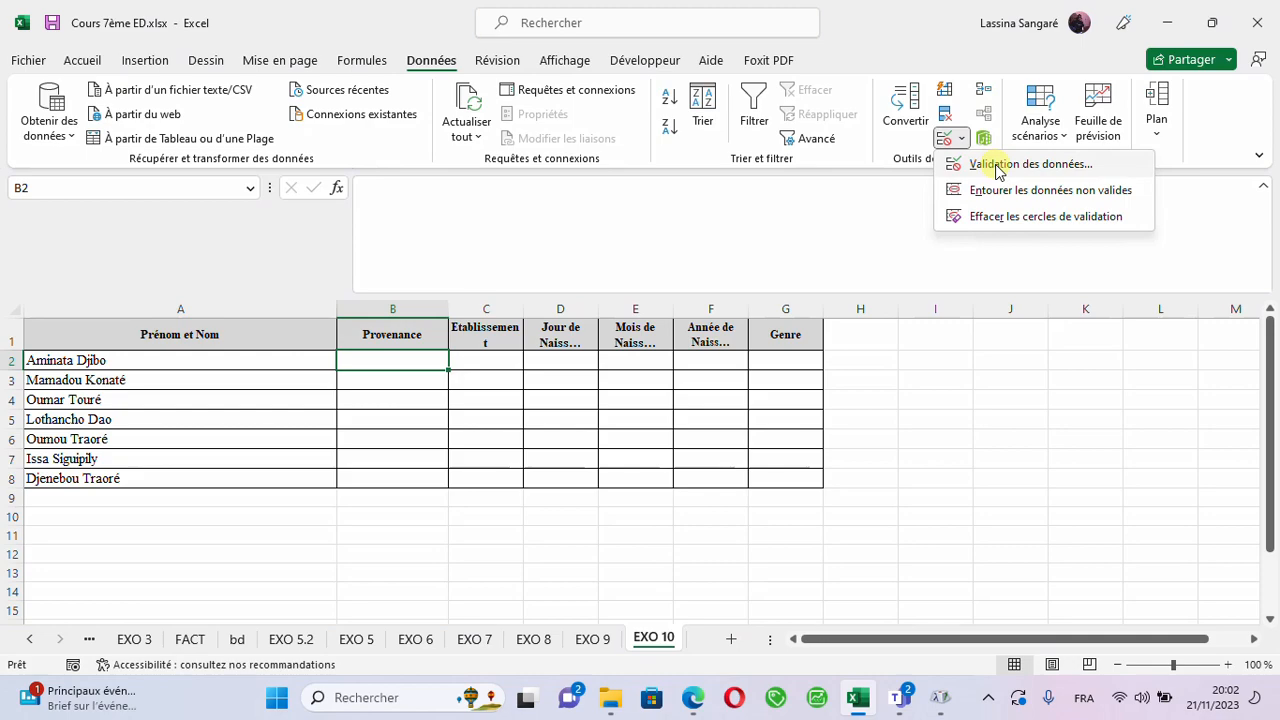
pyautogui.click(995, 168)
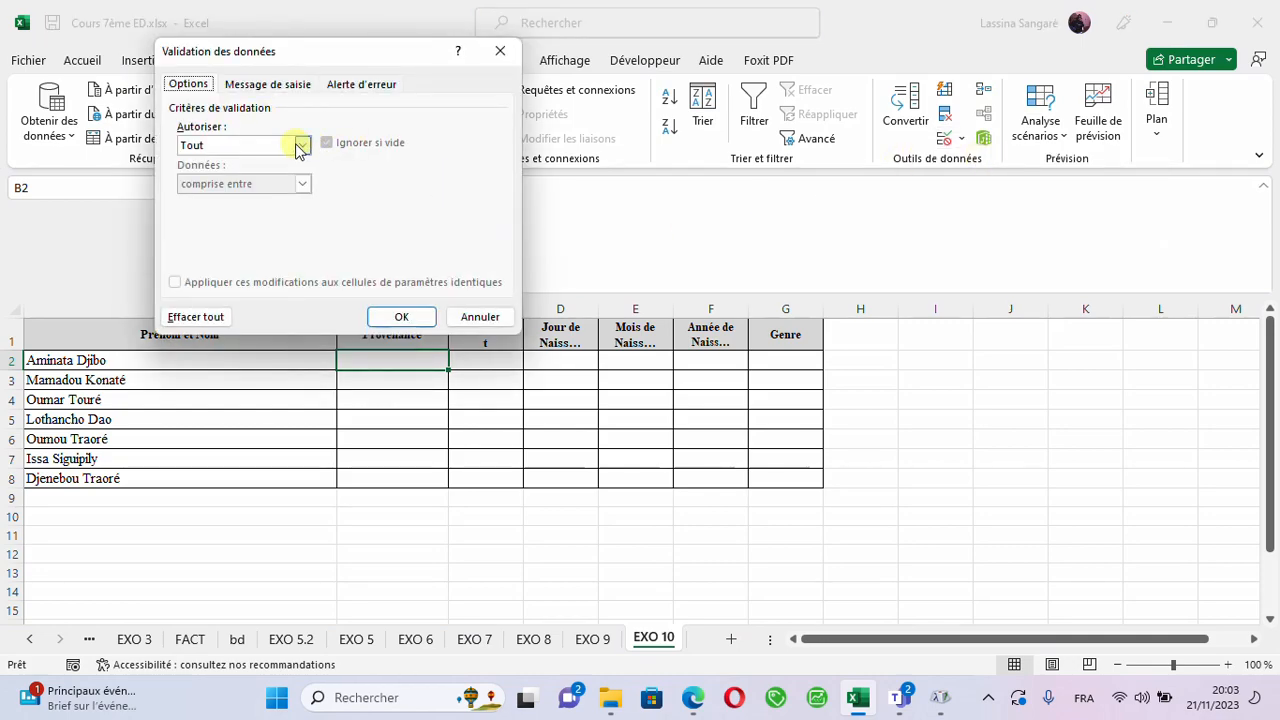
pyautogui.click(300, 145)
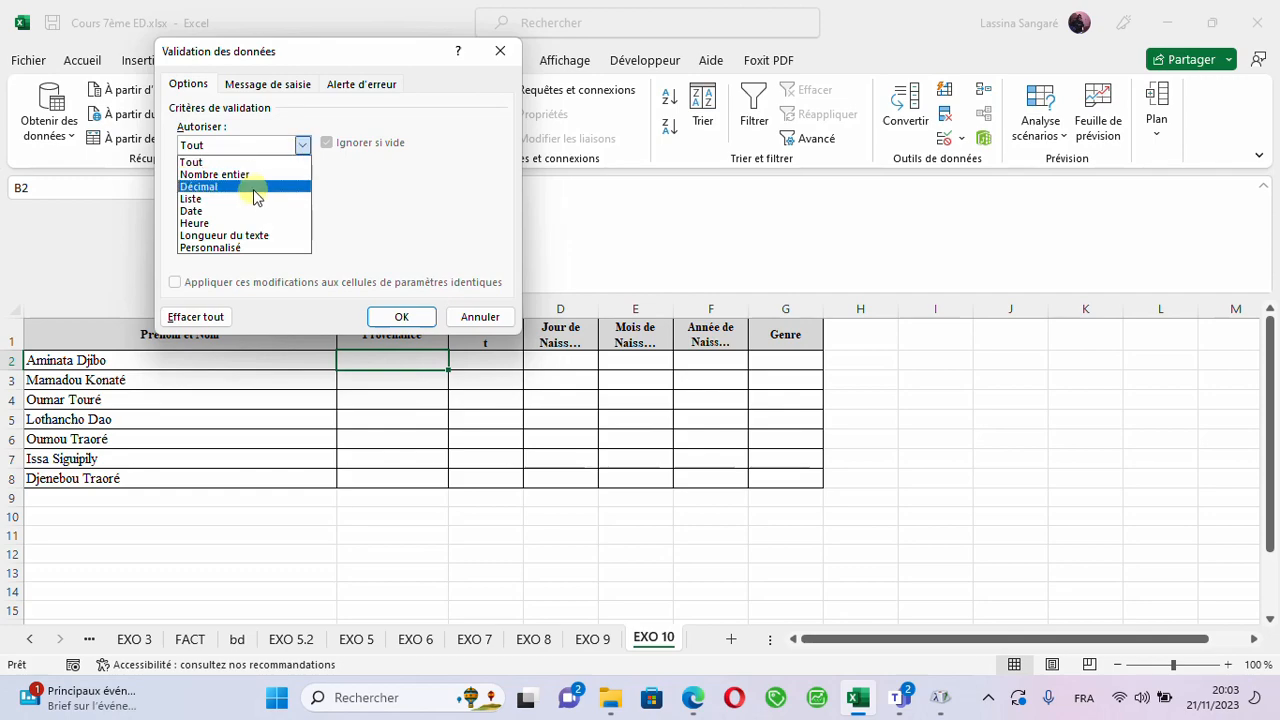
pyautogui.click(190, 211)
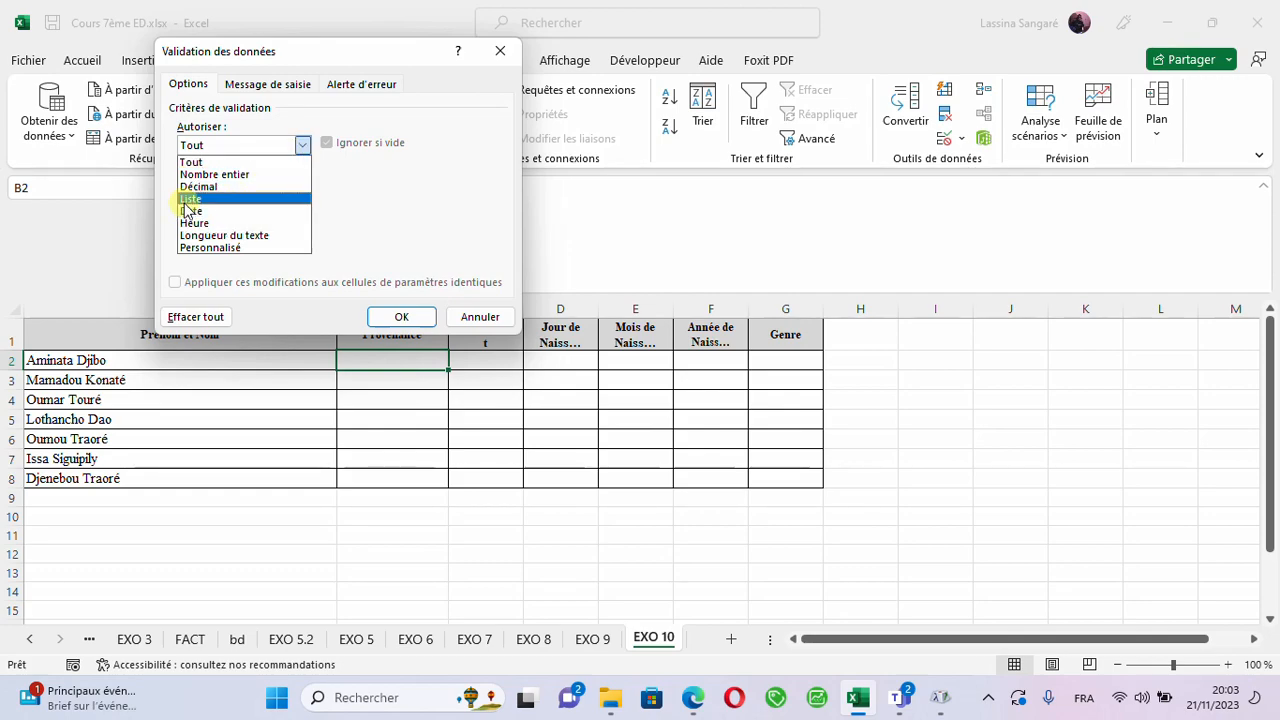
pyautogui.click(186, 200)
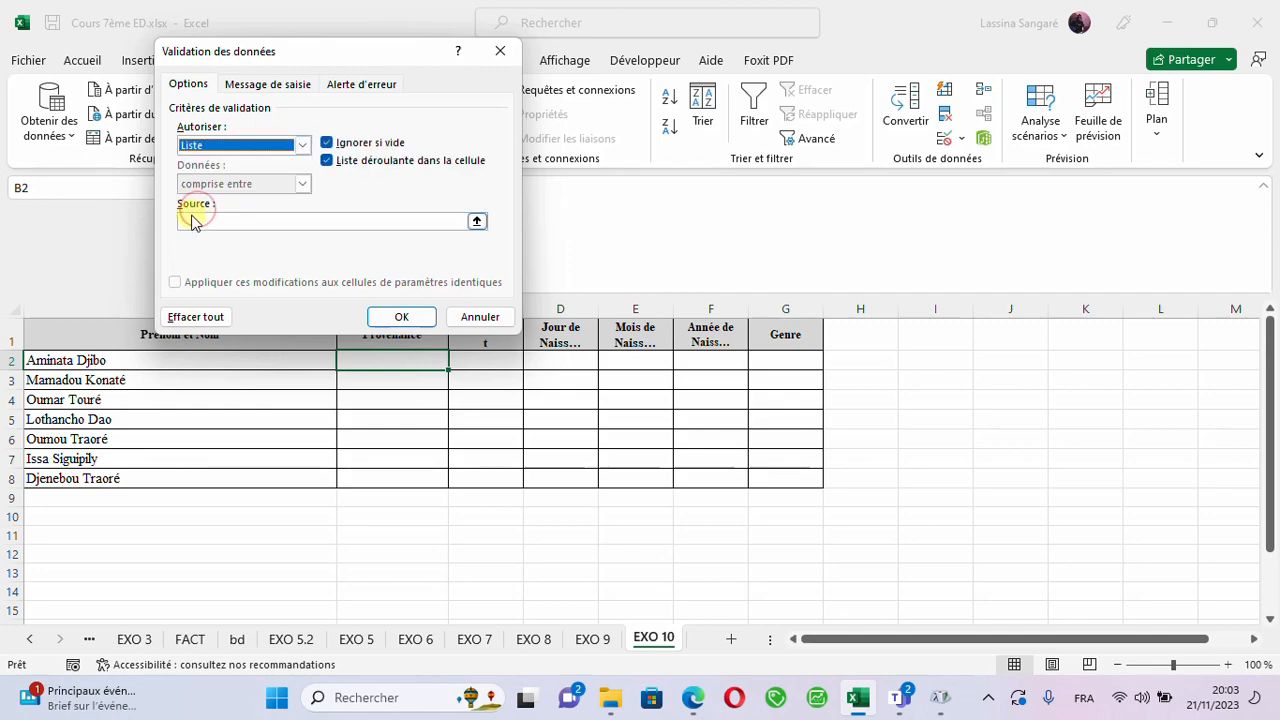
# - Set the list source for B2 to Village;Ville and apply the validation
pyautogui.click(193, 221)
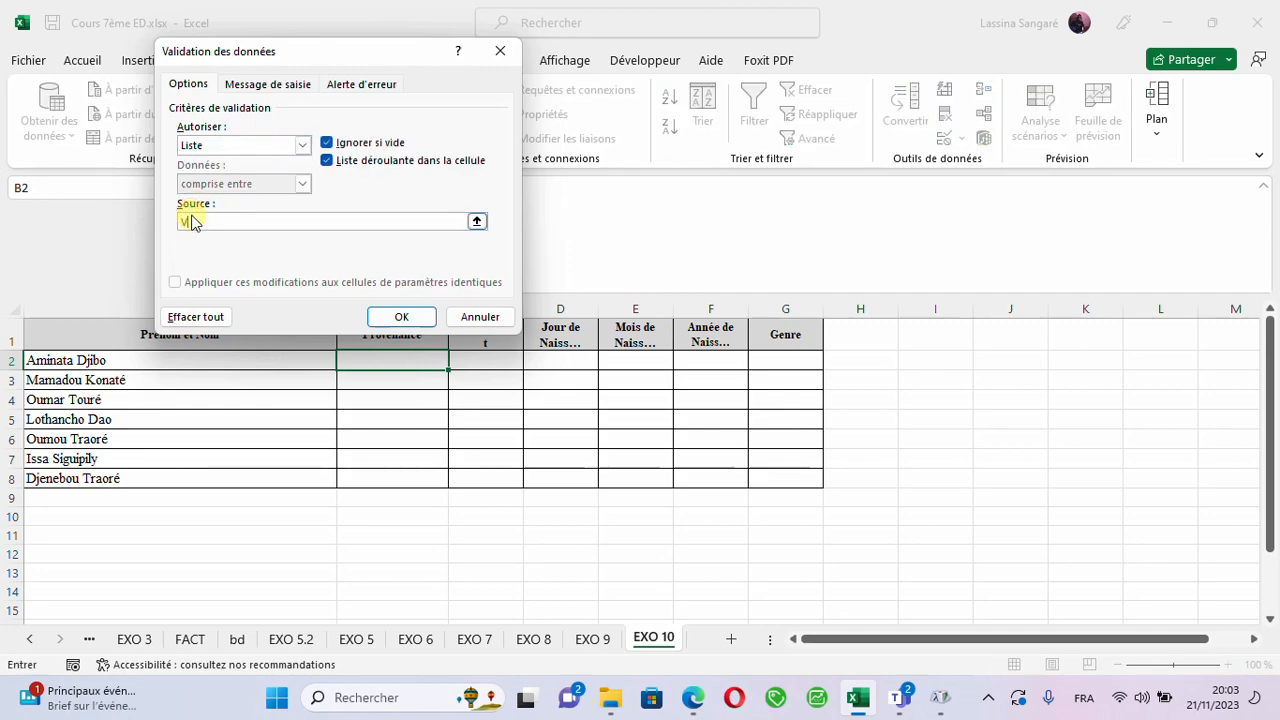
pyautogui.write('Villa')
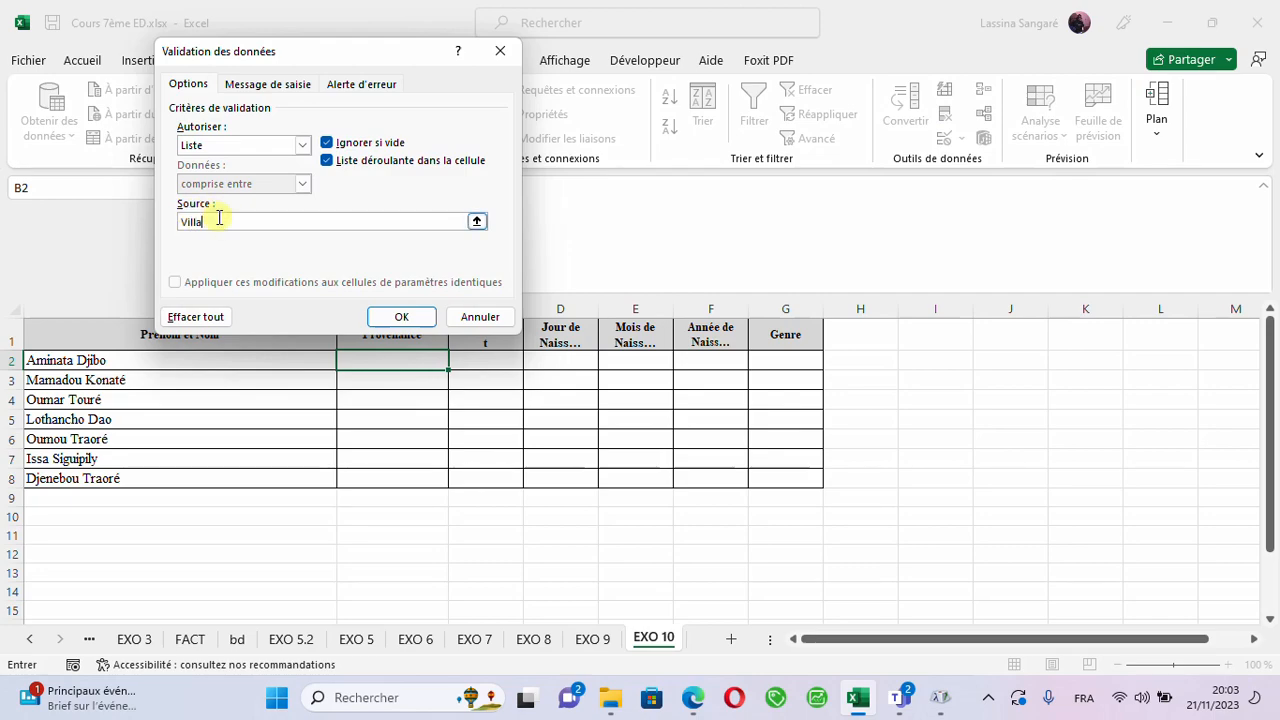
pyautogui.write('ge;')
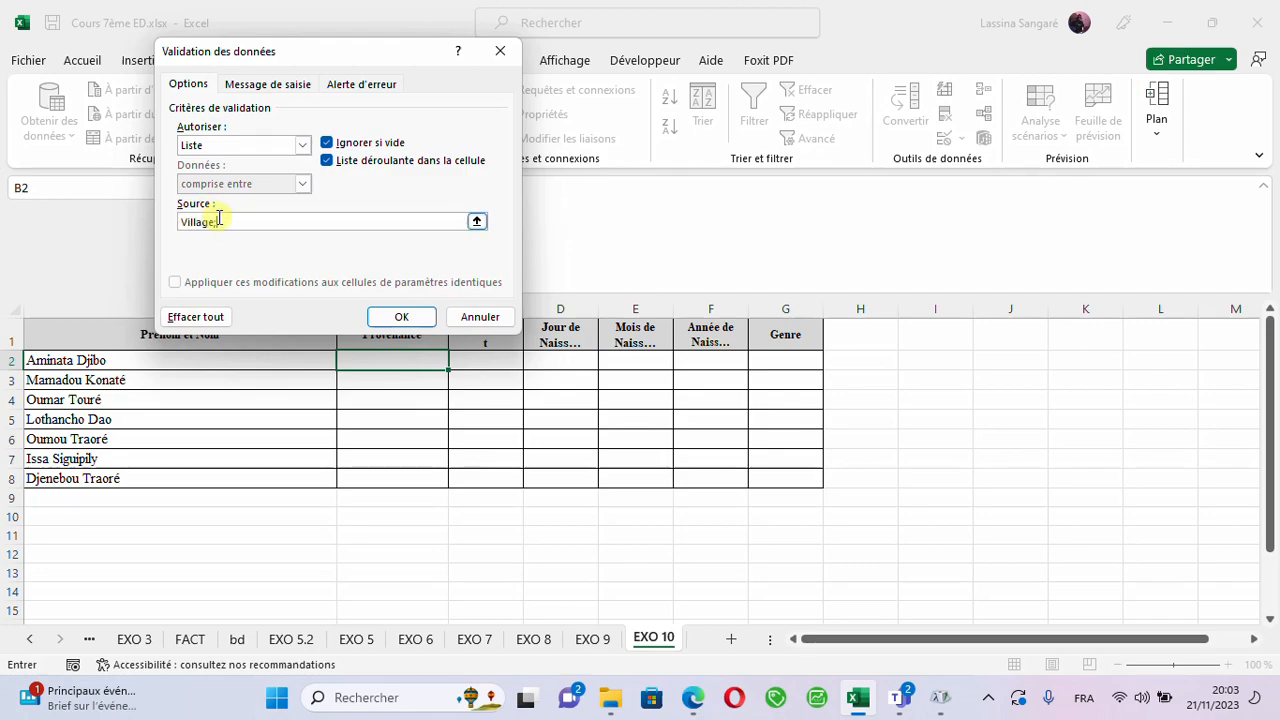
pyautogui.write('Vi')
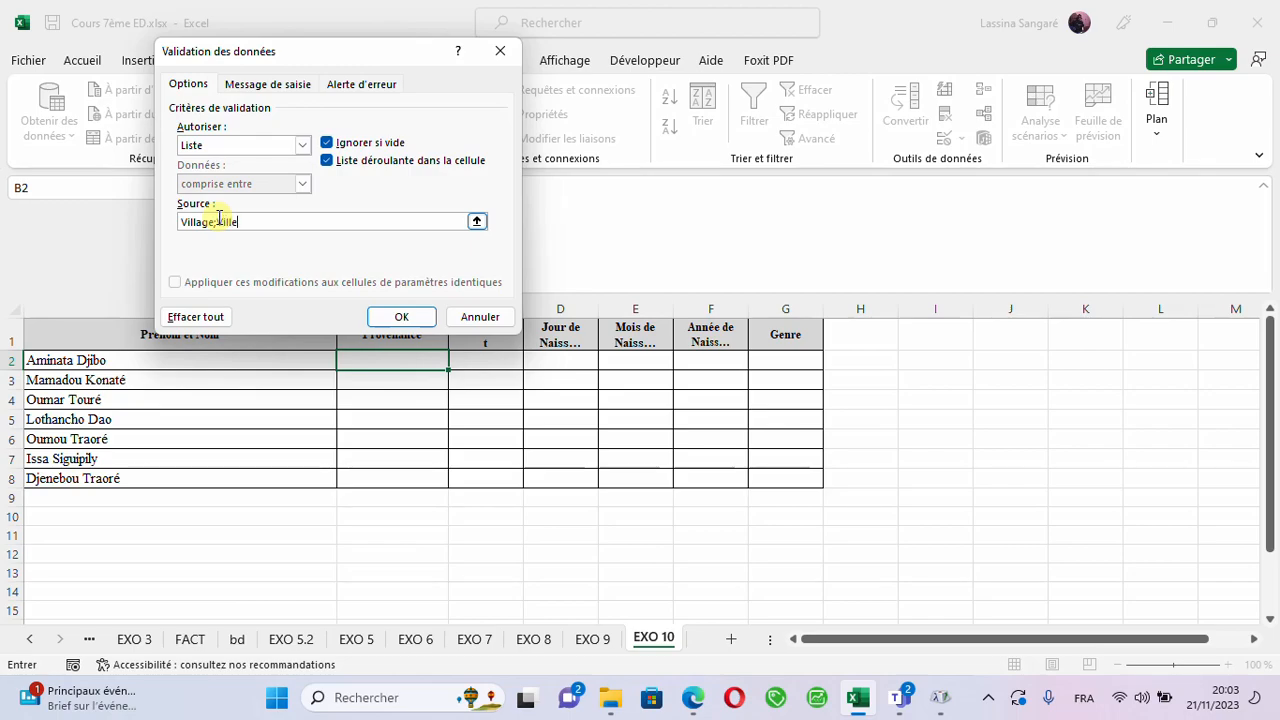
pyautogui.write('lle')
pyautogui.click(395, 320)
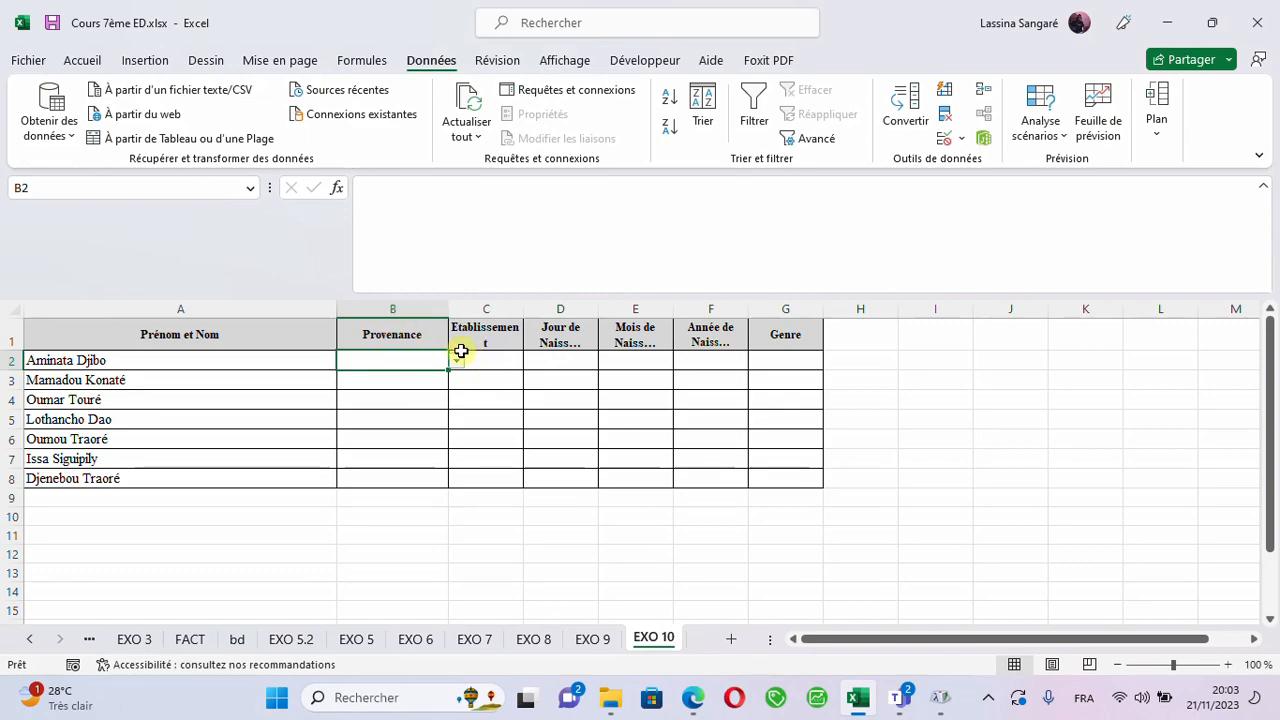
# - Preview the drop-down options in B2 and fill the cell's validation down the Provenance column to B8
pyautogui.click(457, 361)
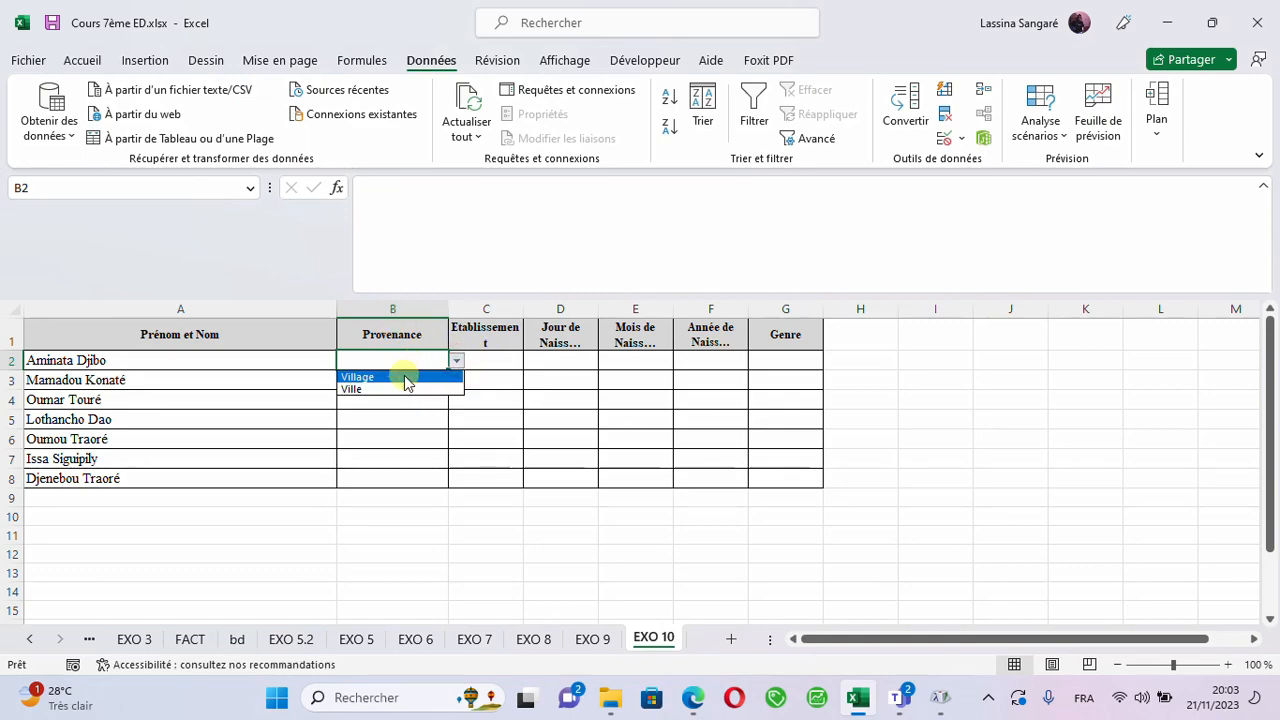
pyautogui.click(412, 440)
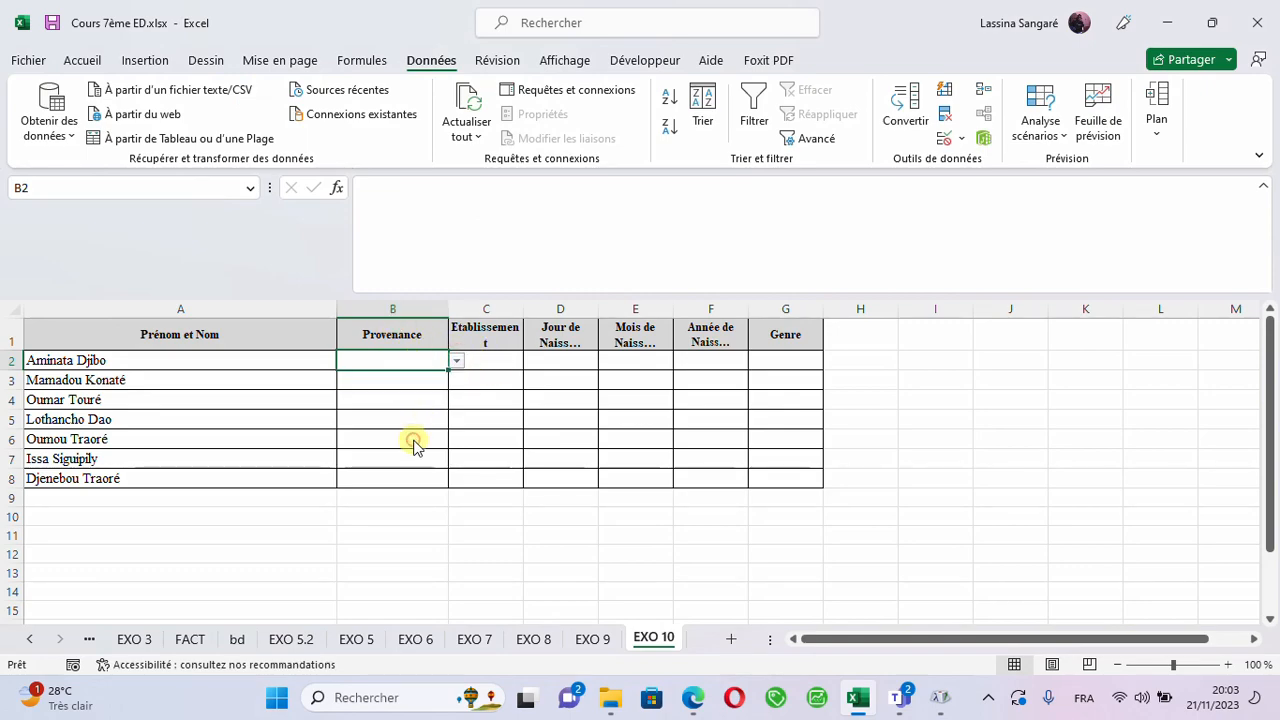
pyautogui.moveTo(449, 369); pyautogui.dragTo(441, 486)
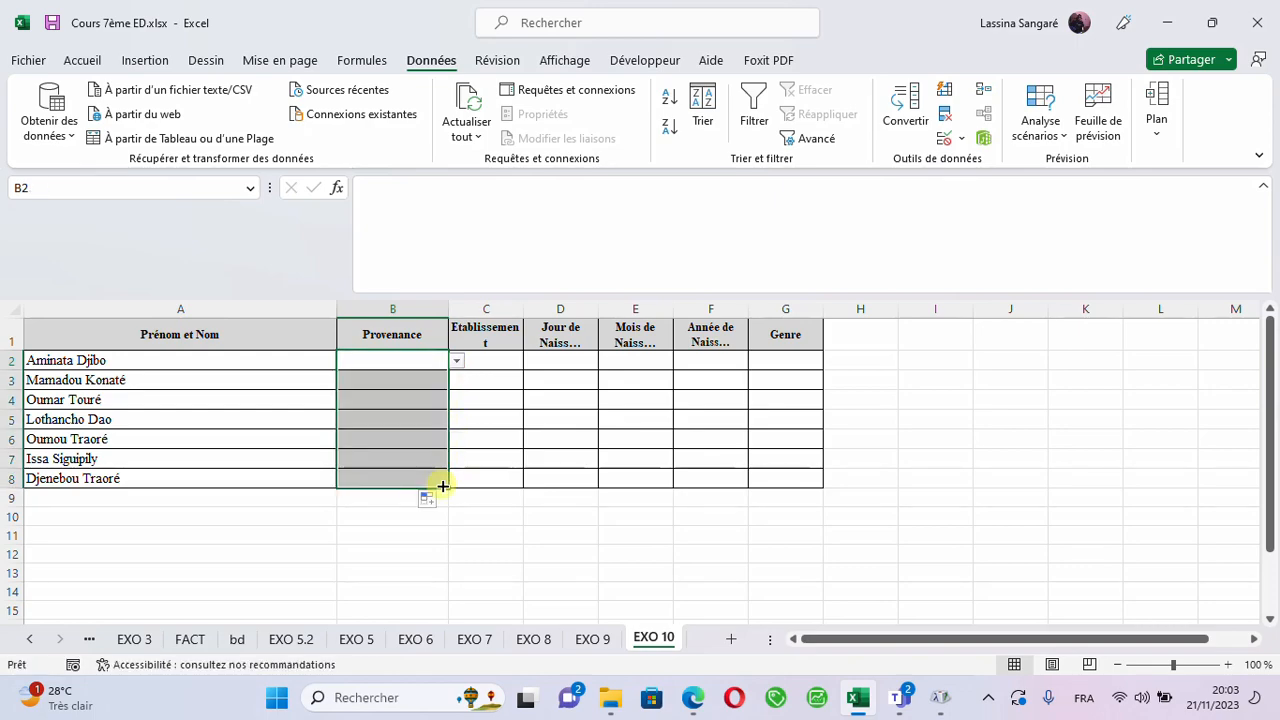
pyautogui.click(409, 391)
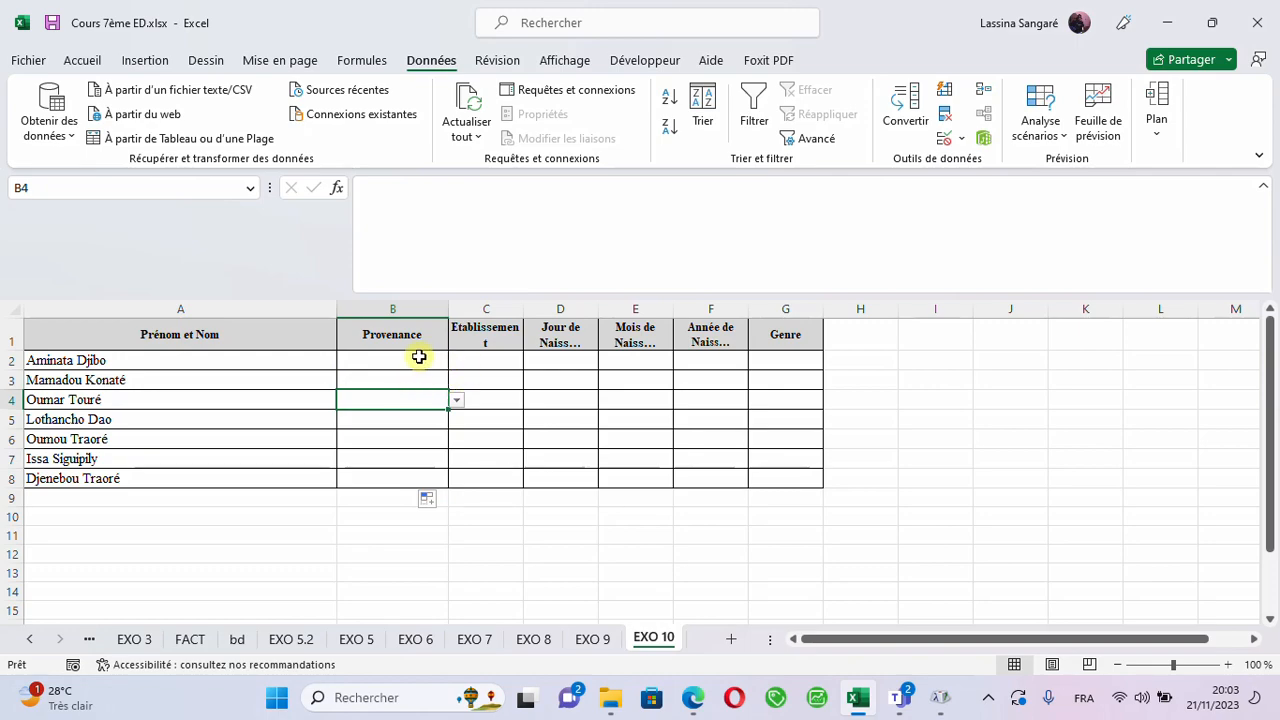
# - Widen the Etablissement column C until its header fits on one line and choose Ville from the Provenance list in B2
pyautogui.moveTo(524, 309); pyautogui.dragTo(630, 290)
pyautogui.click(545, 352)
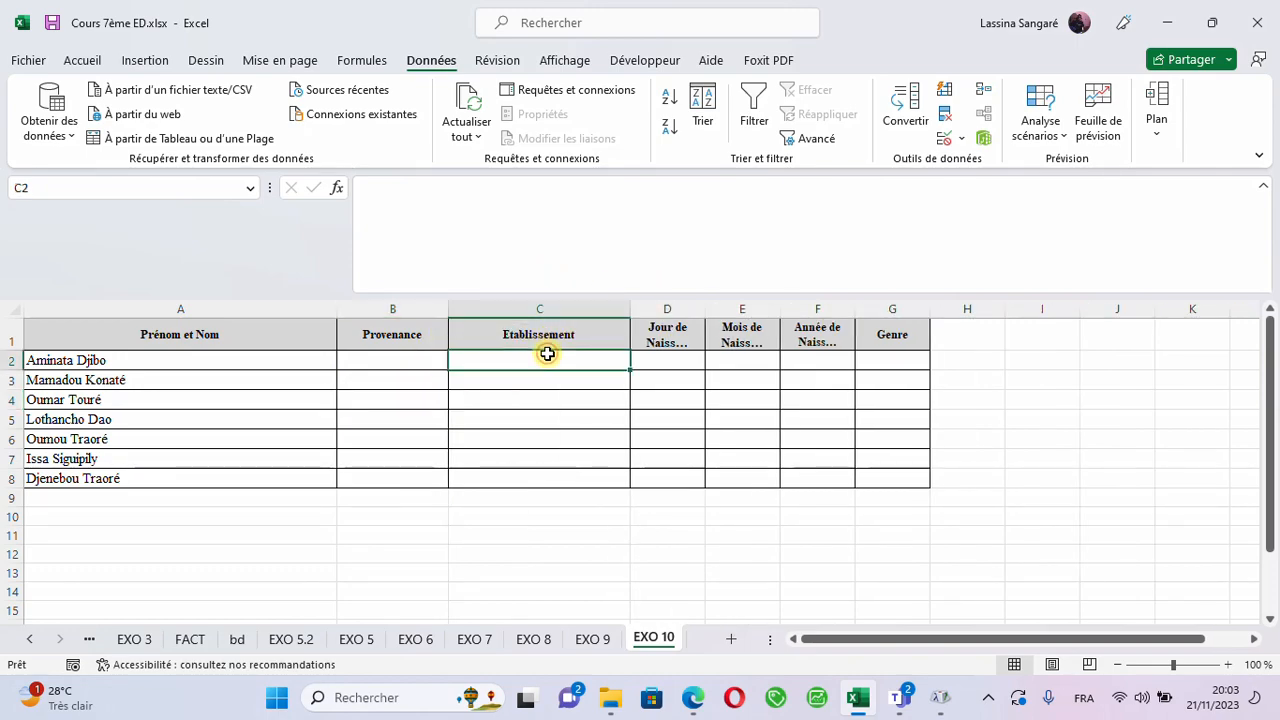
pyautogui.click(423, 355)
pyautogui.click(455, 363)
pyautogui.click(428, 389)
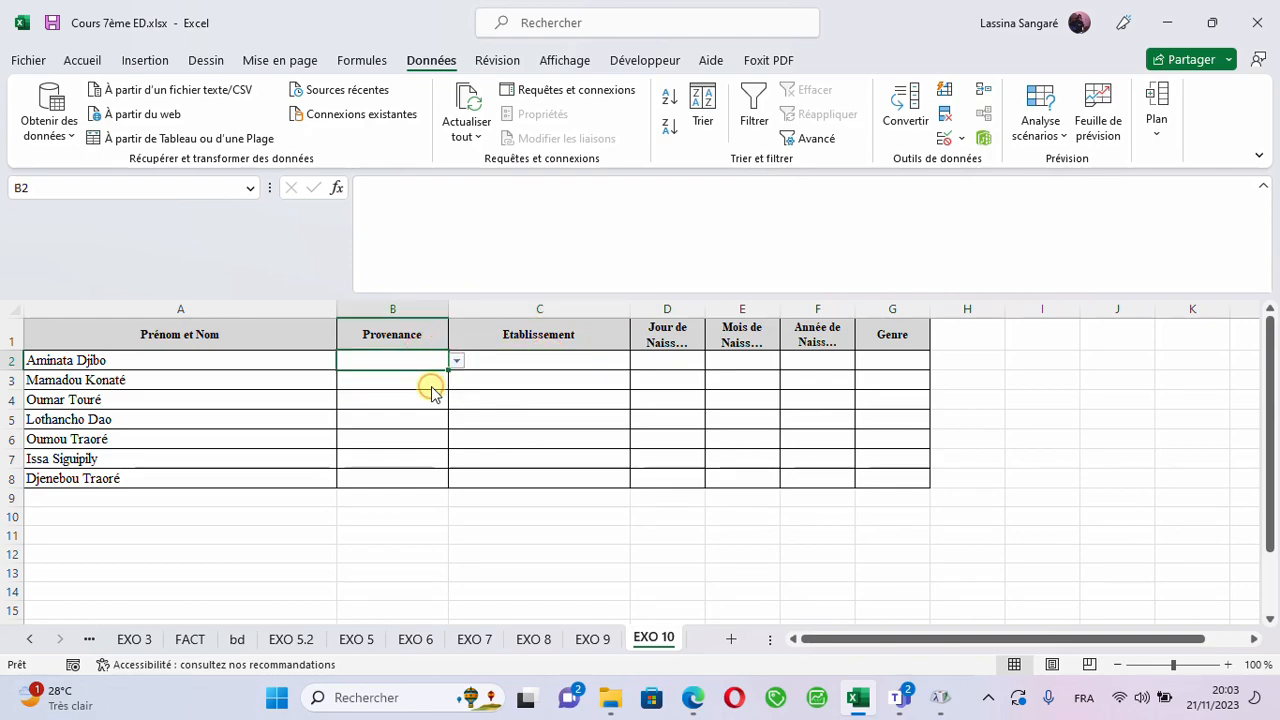
# - Start a data validation rule on Etablissement cell C2 that allows only Liste entries
pyautogui.click(530, 358)
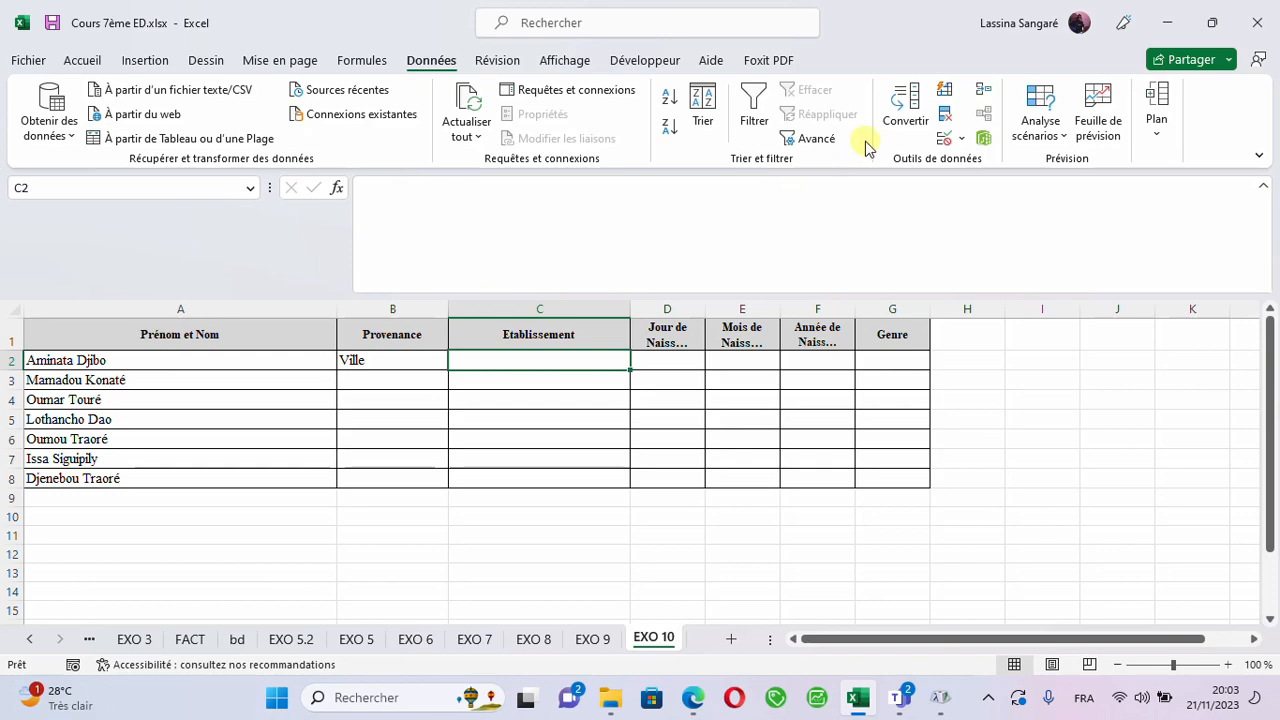
pyautogui.click(955, 145)
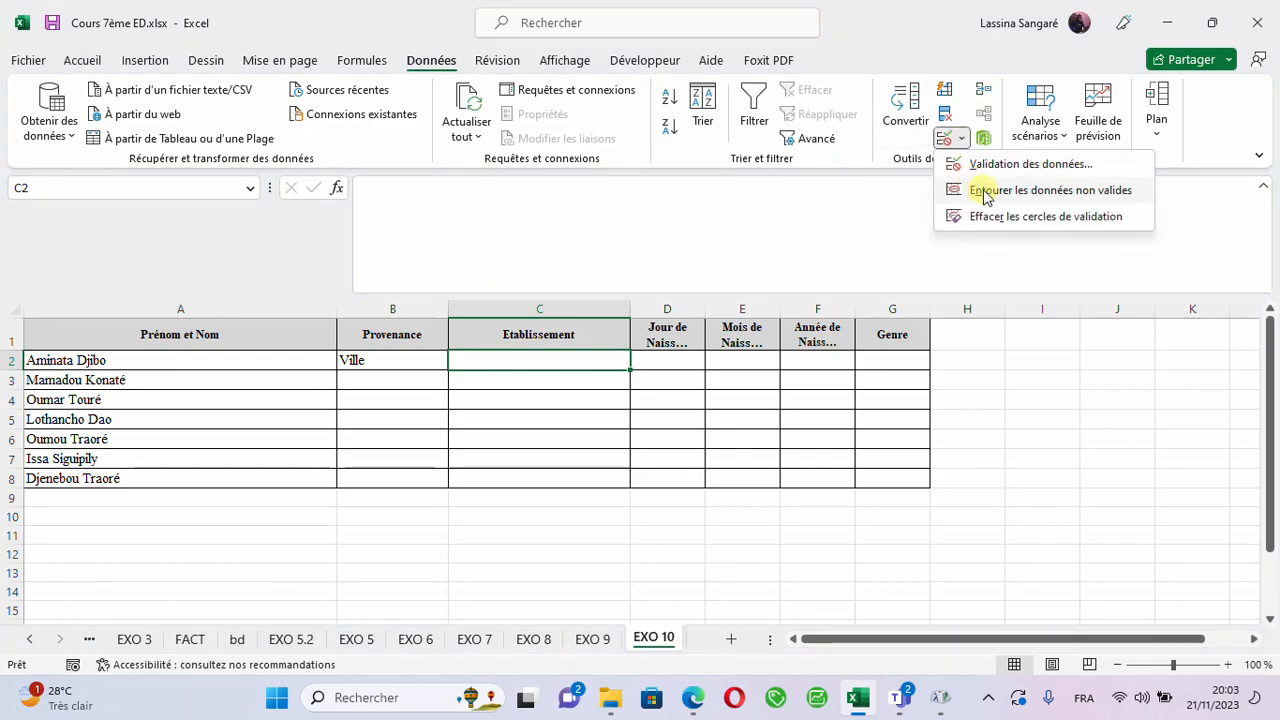
pyautogui.click(977, 164)
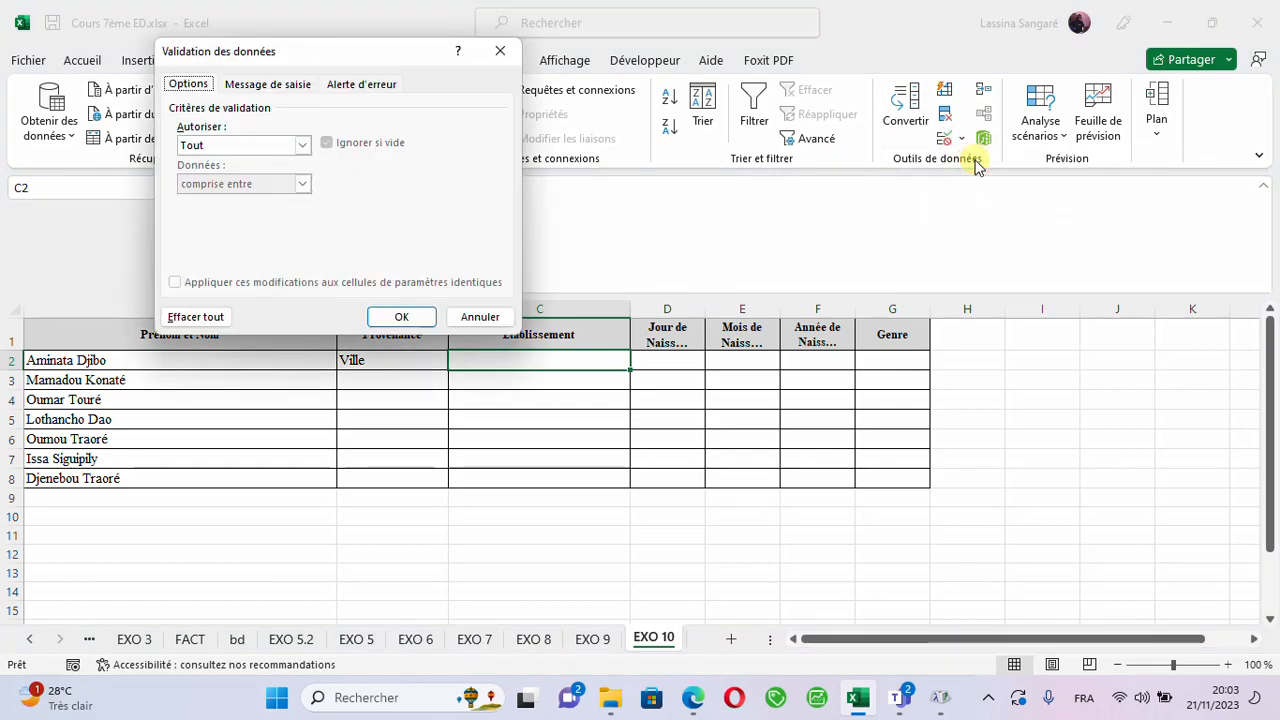
pyautogui.click(303, 146)
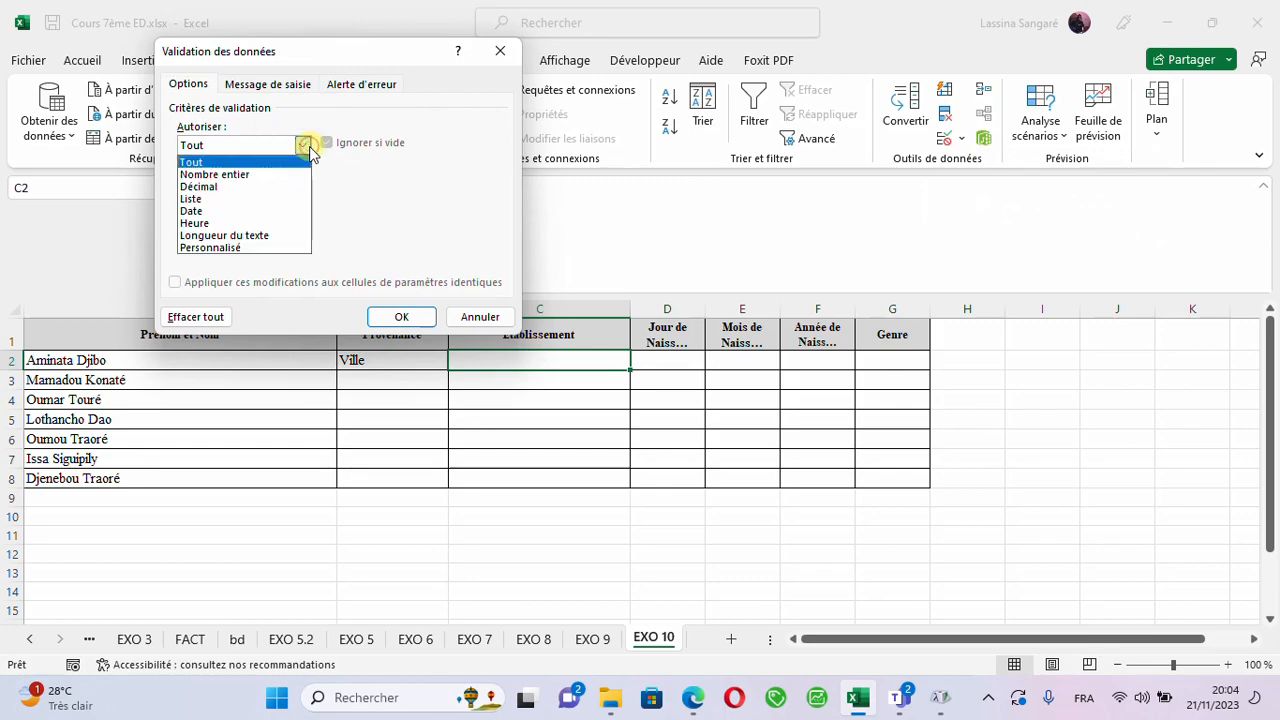
pyautogui.click(192, 200)
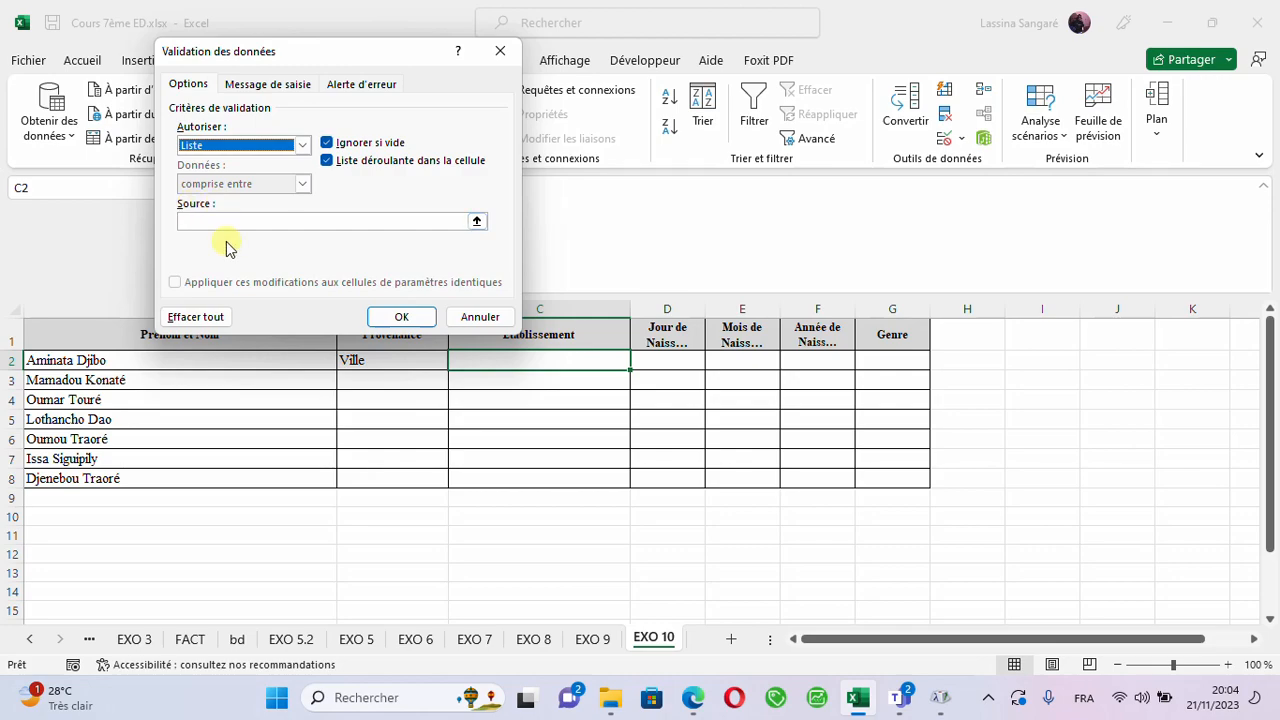
# - Set the list source for C2 to IUG;ENI-ABT;ENETP;INA and apply the validation
pyautogui.click(207, 221)
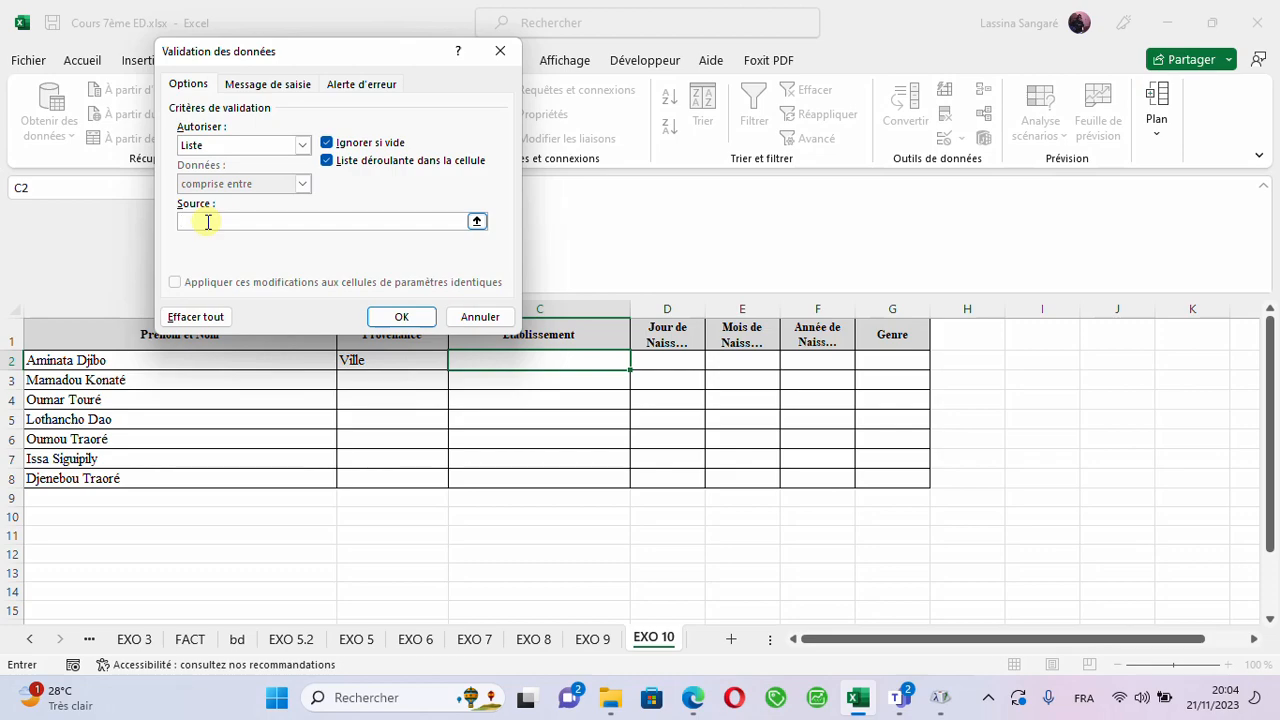
pyautogui.write('IUG;ENI-ABT;ENETP;INA')
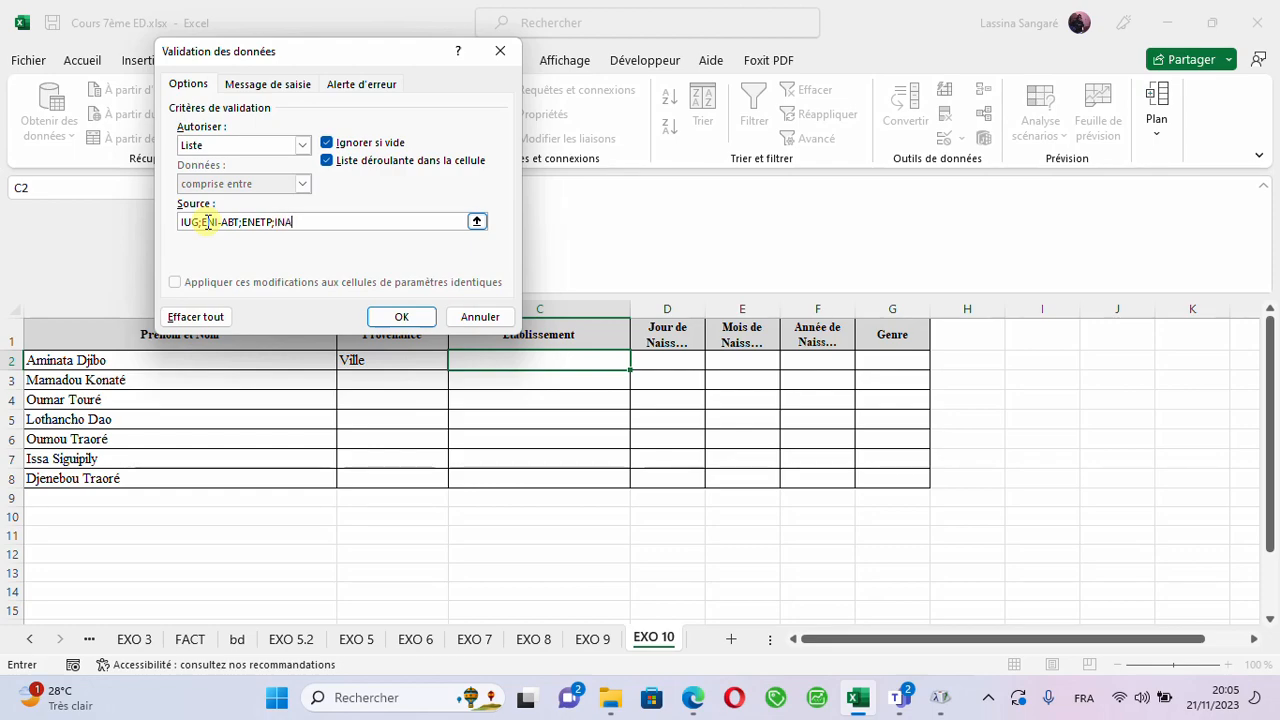
pyautogui.click(401, 317)
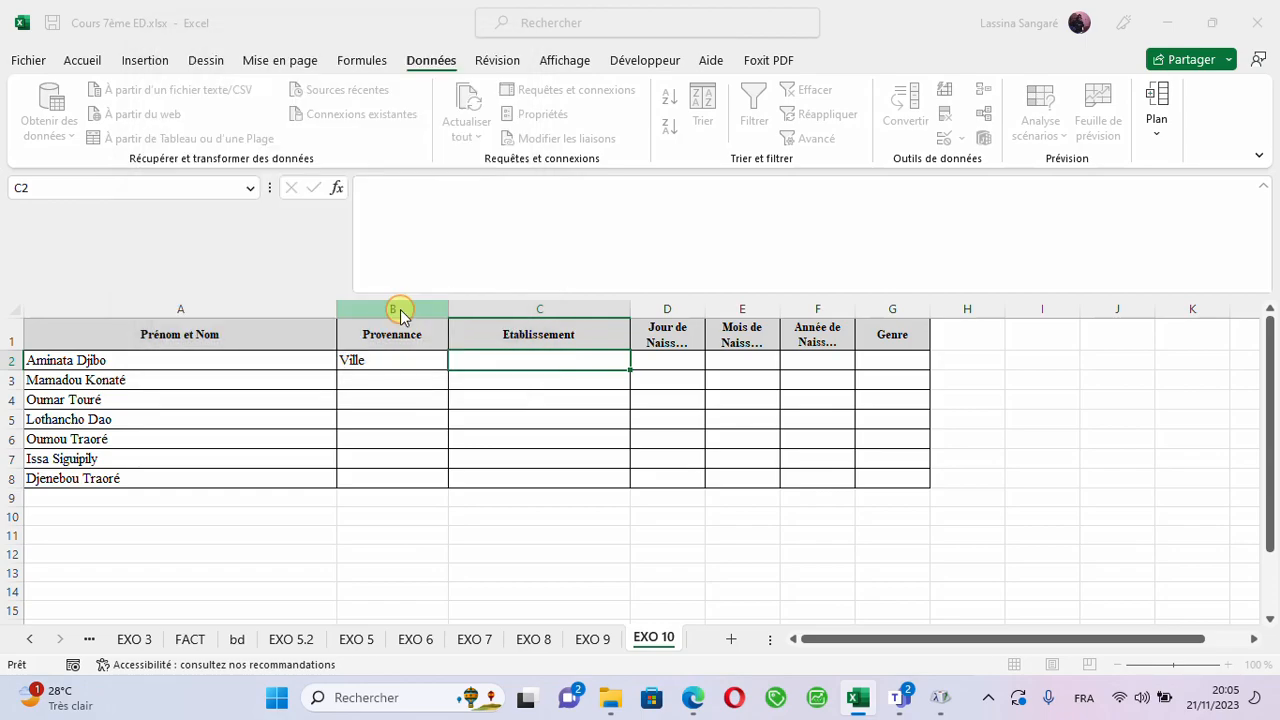
# - Preview the drop-down options in C2 and fill the cell's validation down the Etablissement column to C8
pyautogui.click(640, 363)
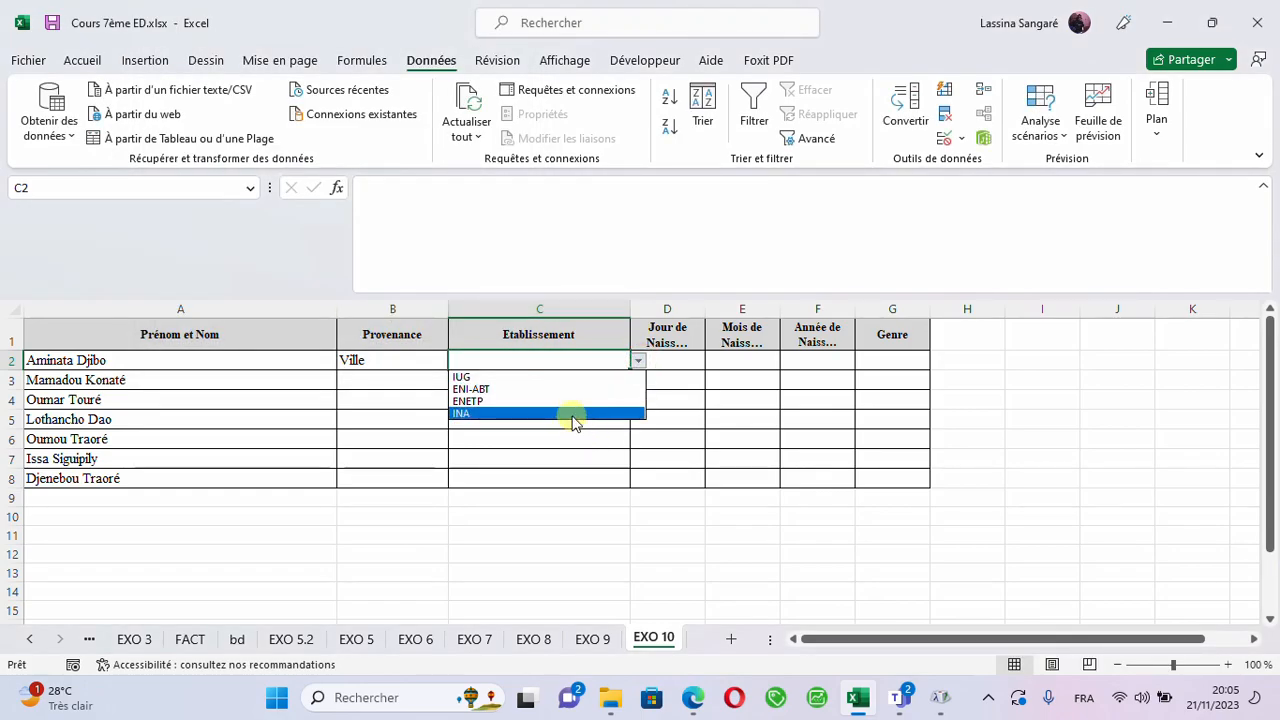
pyautogui.click(557, 520)
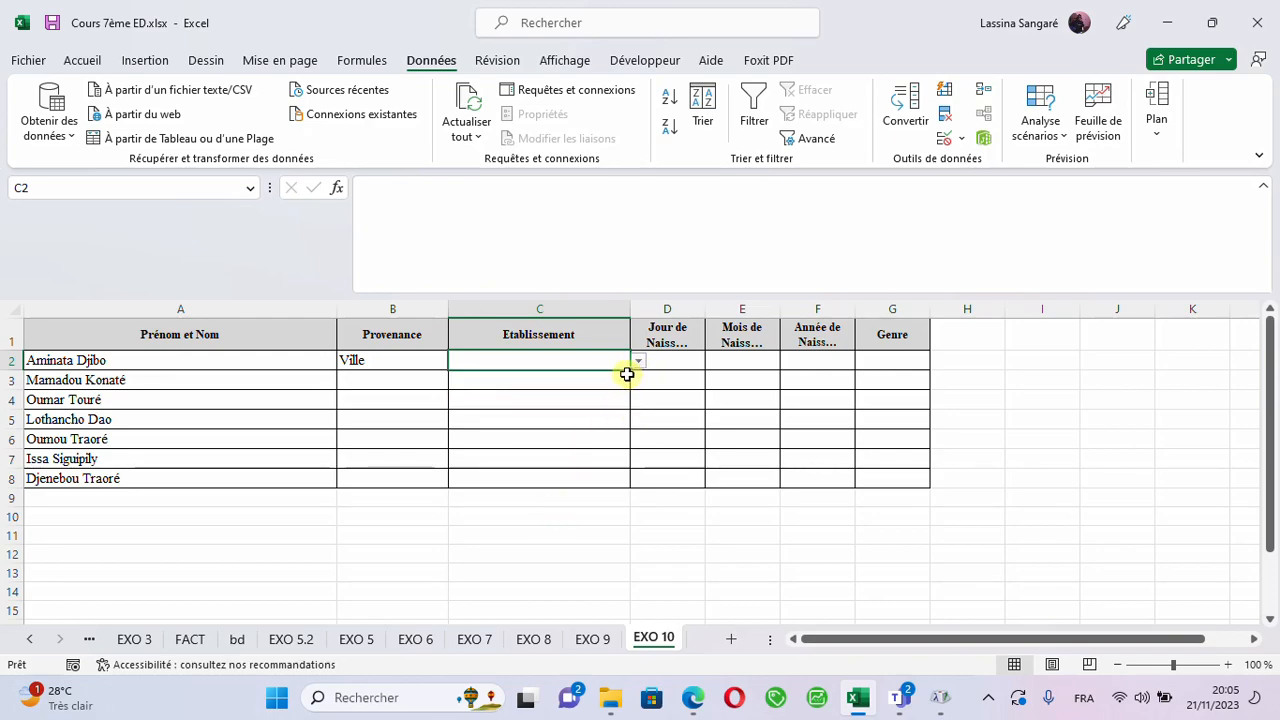
pyautogui.moveTo(628, 373); pyautogui.dragTo(637, 431)
pyautogui.moveTo(634, 456); pyautogui.dragTo(628, 482)
# - Choose IUG from the Etablissement drop-down list in C2
pyautogui.click(598, 357)
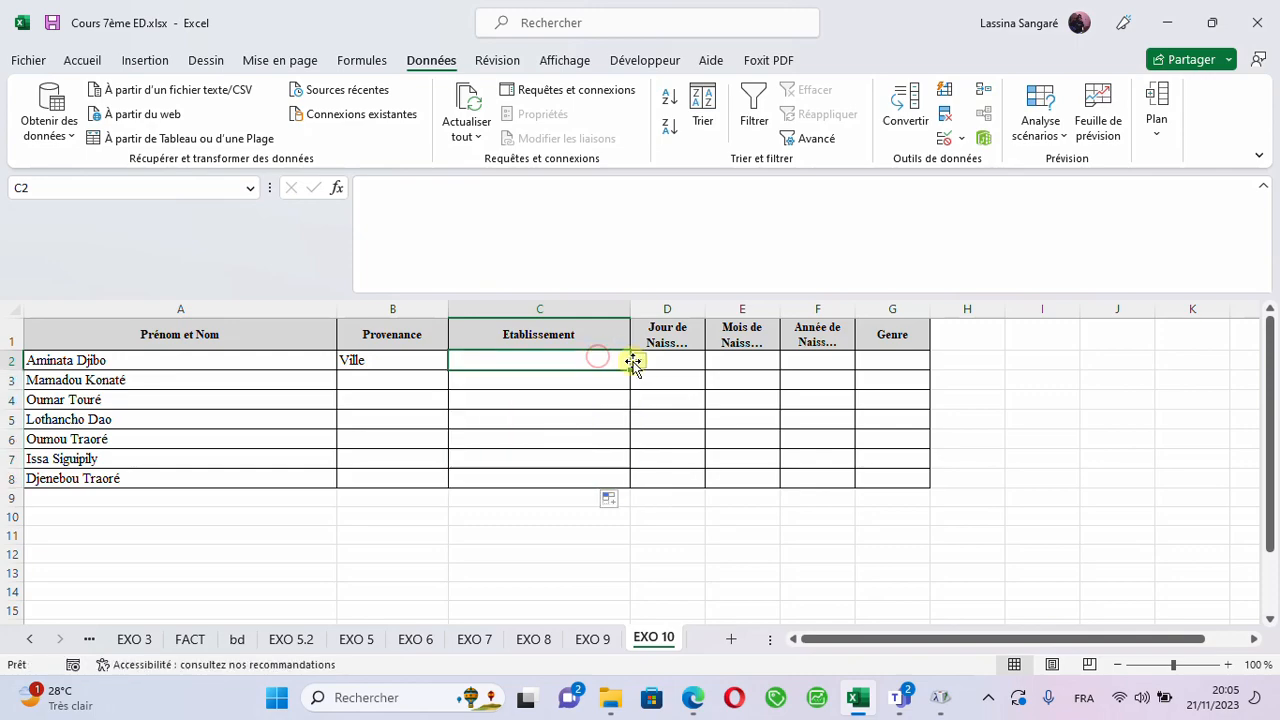
pyautogui.click(637, 361)
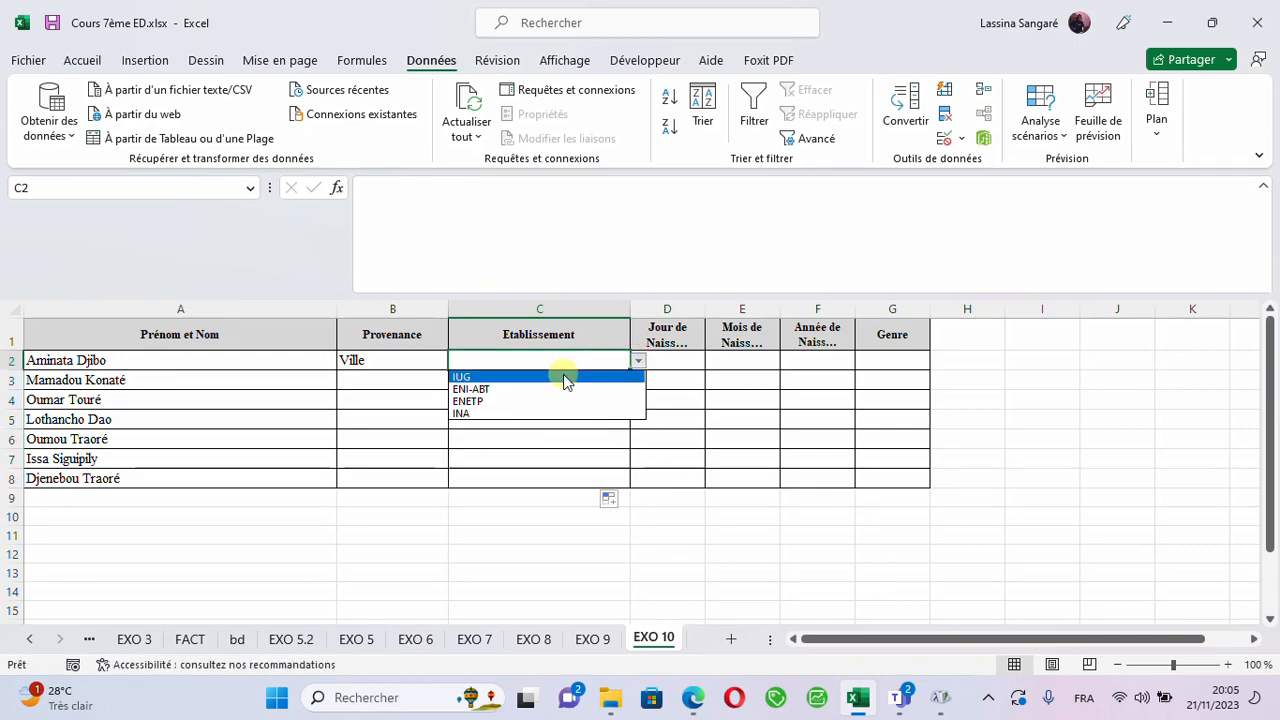
pyautogui.click(566, 375)
# - Widen the birth day, month and year columns D, E and F so each header fits on one line
pyautogui.click(668, 358)
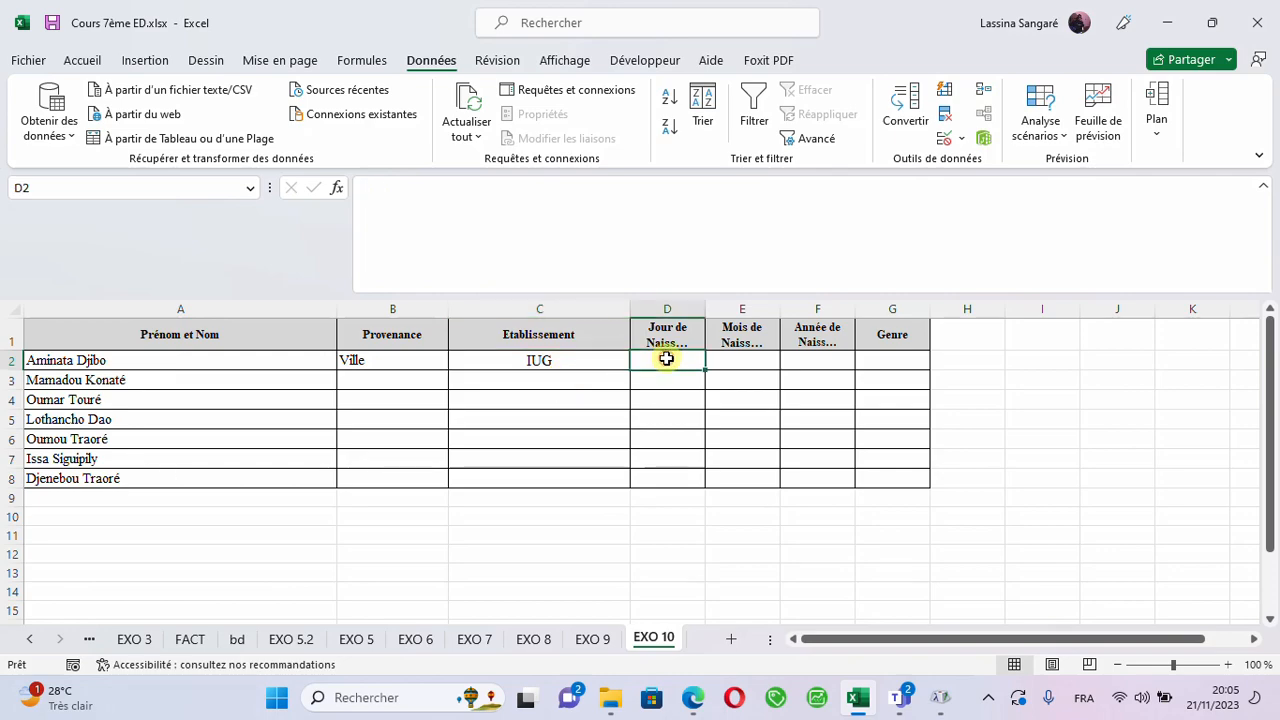
pyautogui.moveTo(706, 309); pyautogui.dragTo(767, 300)
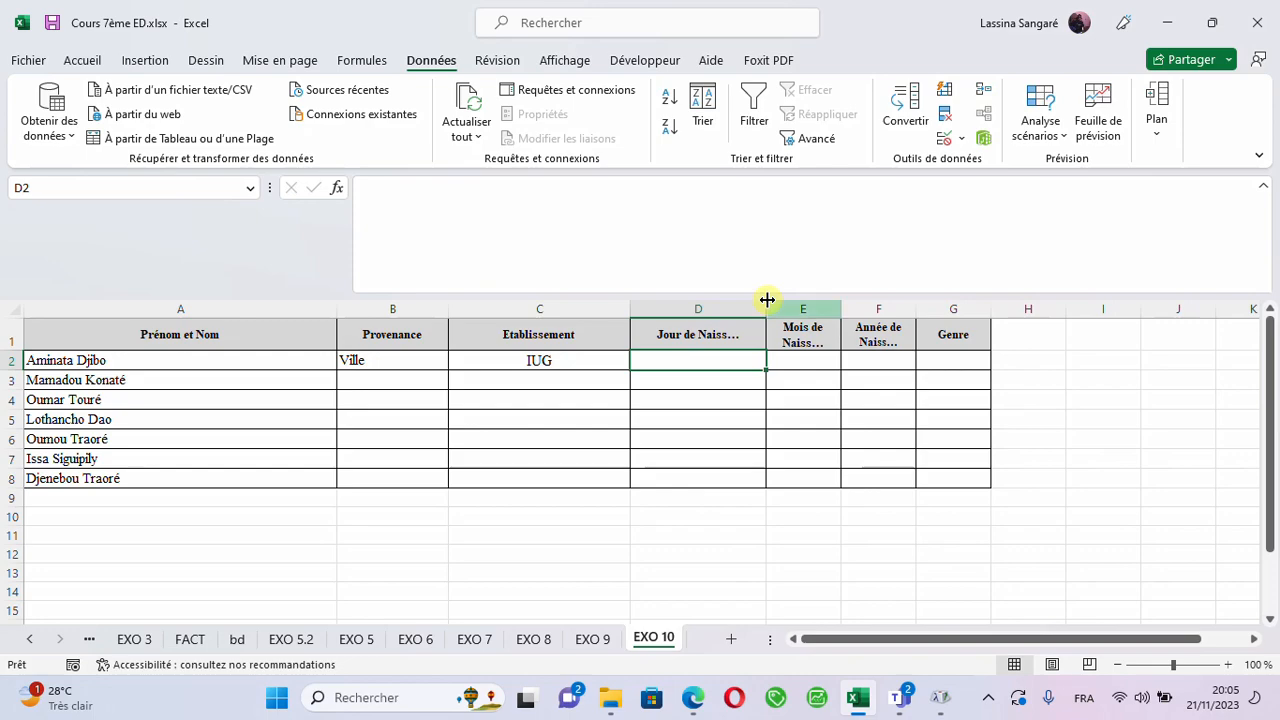
pyautogui.moveTo(844, 311); pyautogui.dragTo(880, 294)
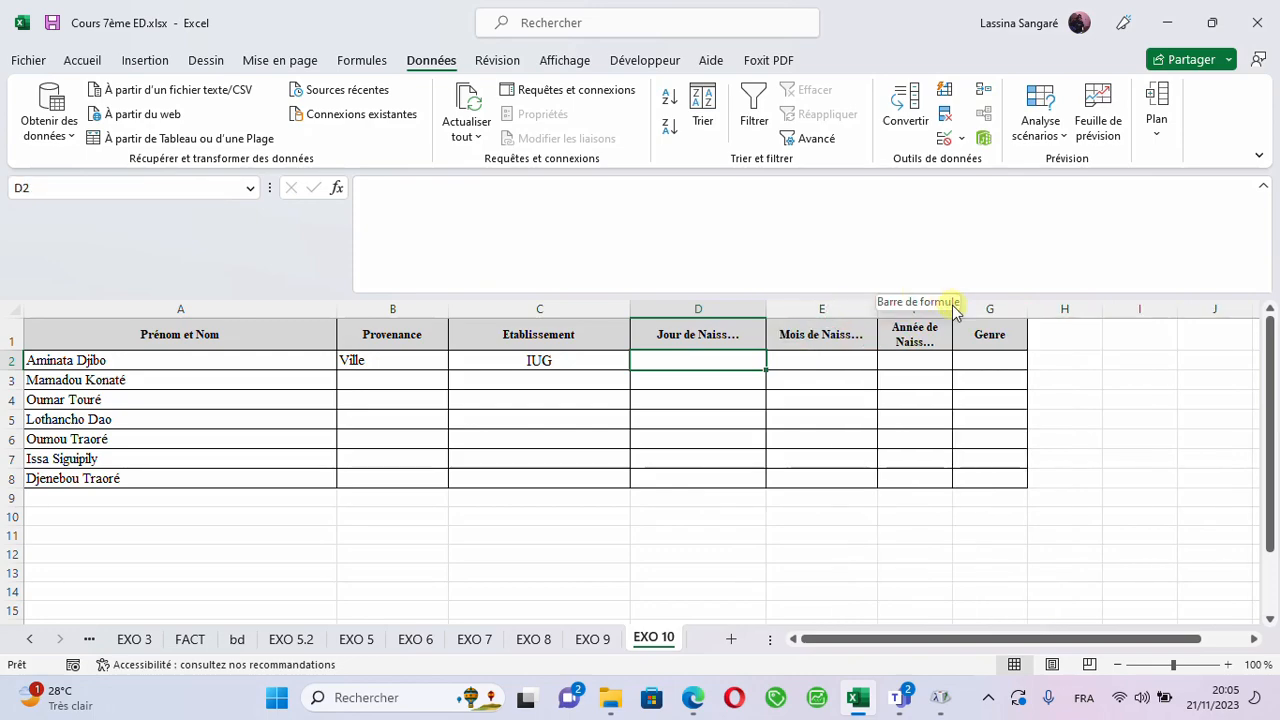
pyautogui.moveTo(955, 315); pyautogui.dragTo(1025, 318)
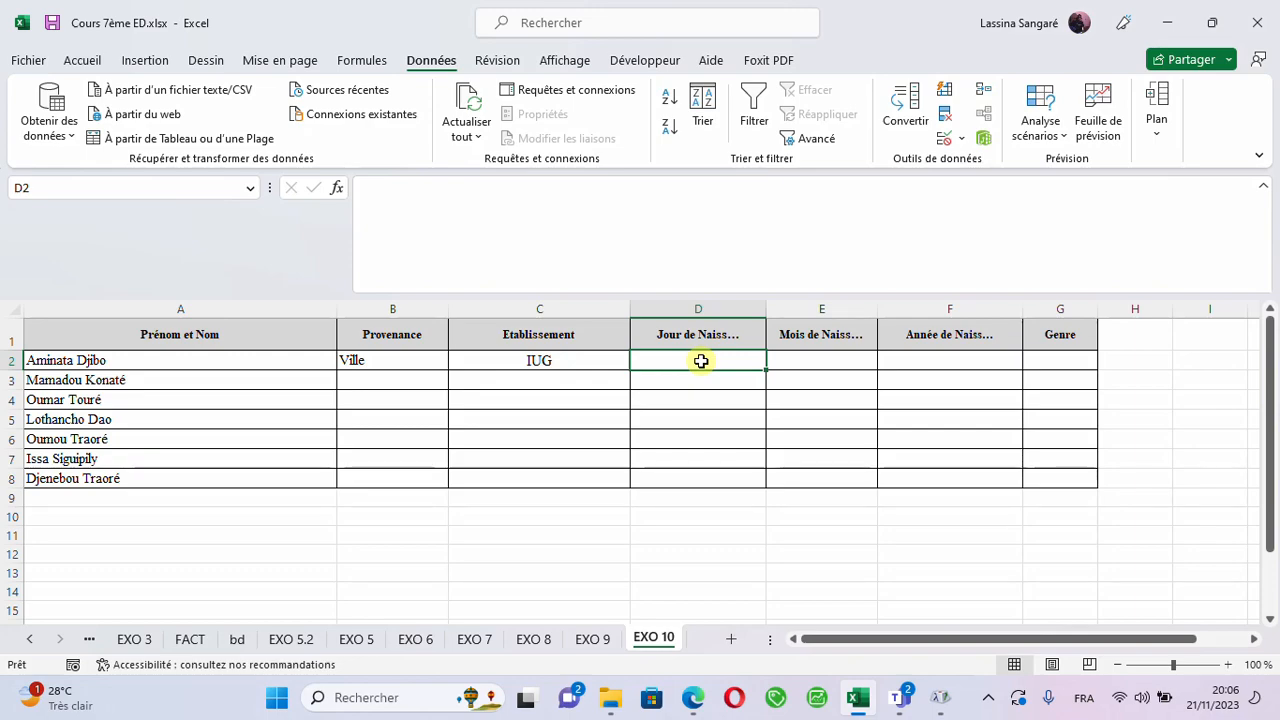
pyautogui.click(592, 365)
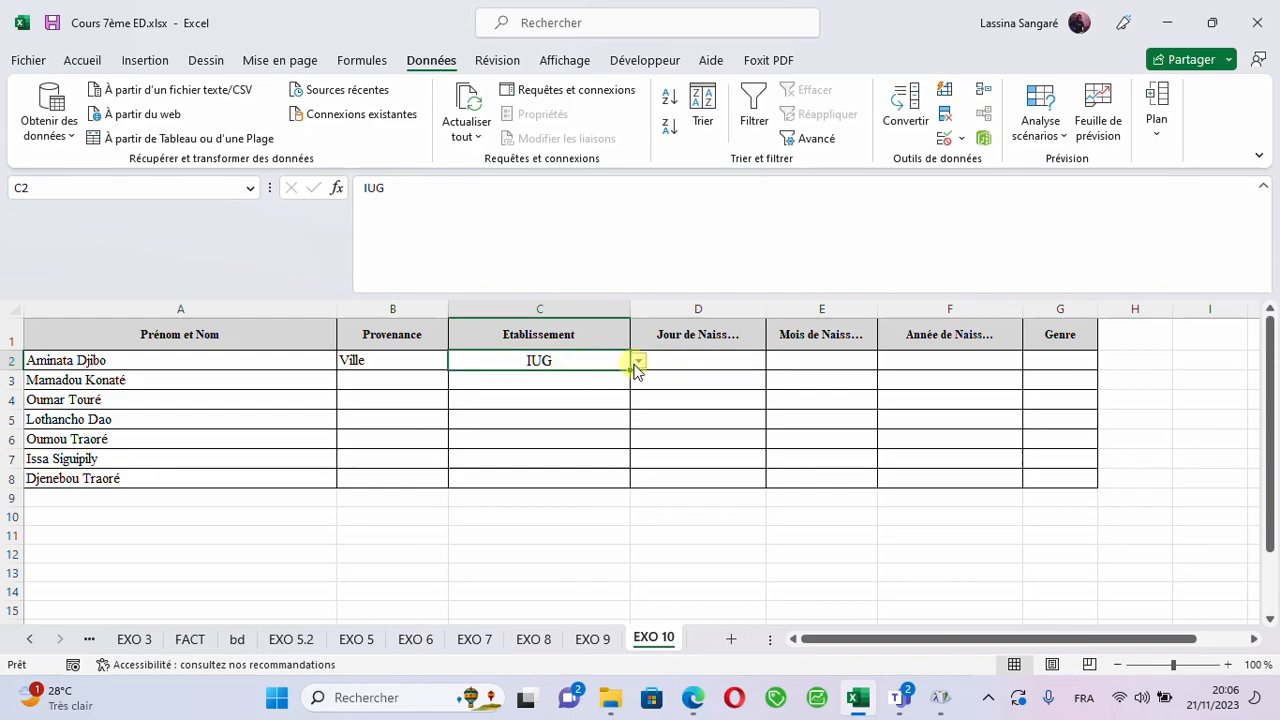
pyautogui.click(637, 361)
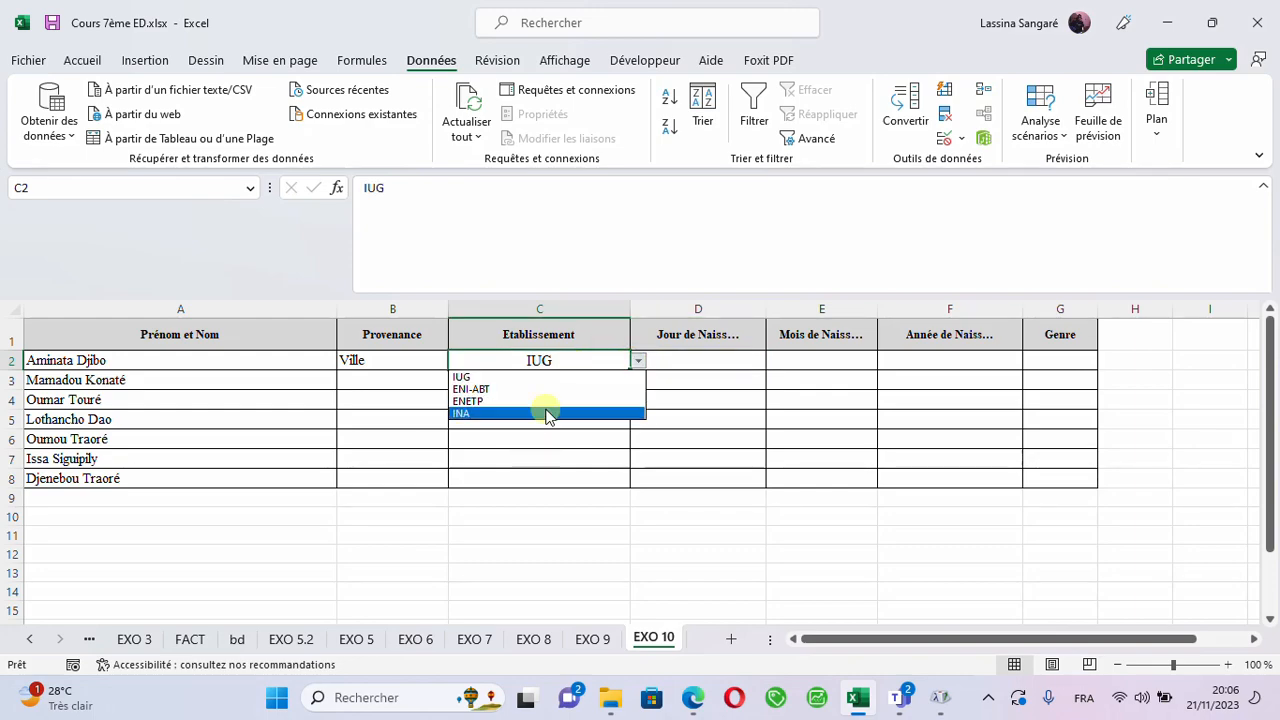
pyautogui.click(708, 517)
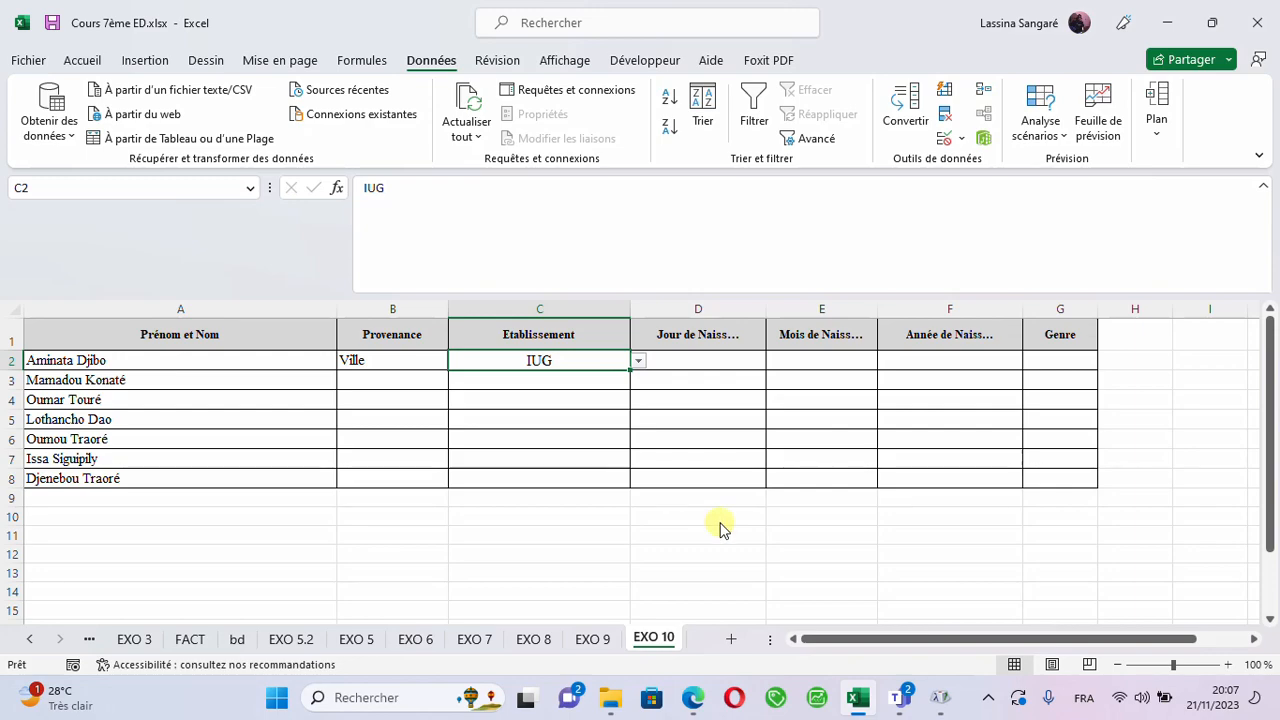
# - Enter 4 in cell D2 of the Jour de Naiss... column
pyautogui.click(688, 367)
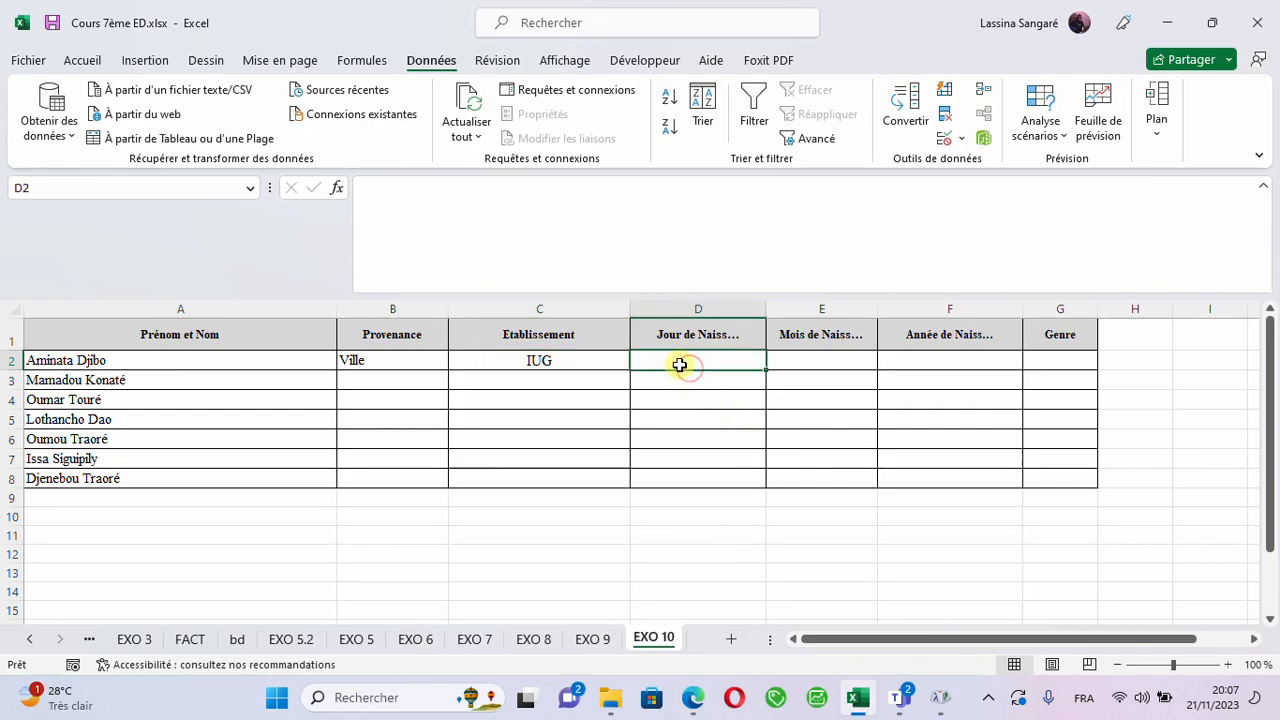
pyautogui.write('4')
pyautogui.click(697, 412)
pyautogui.click(709, 367)
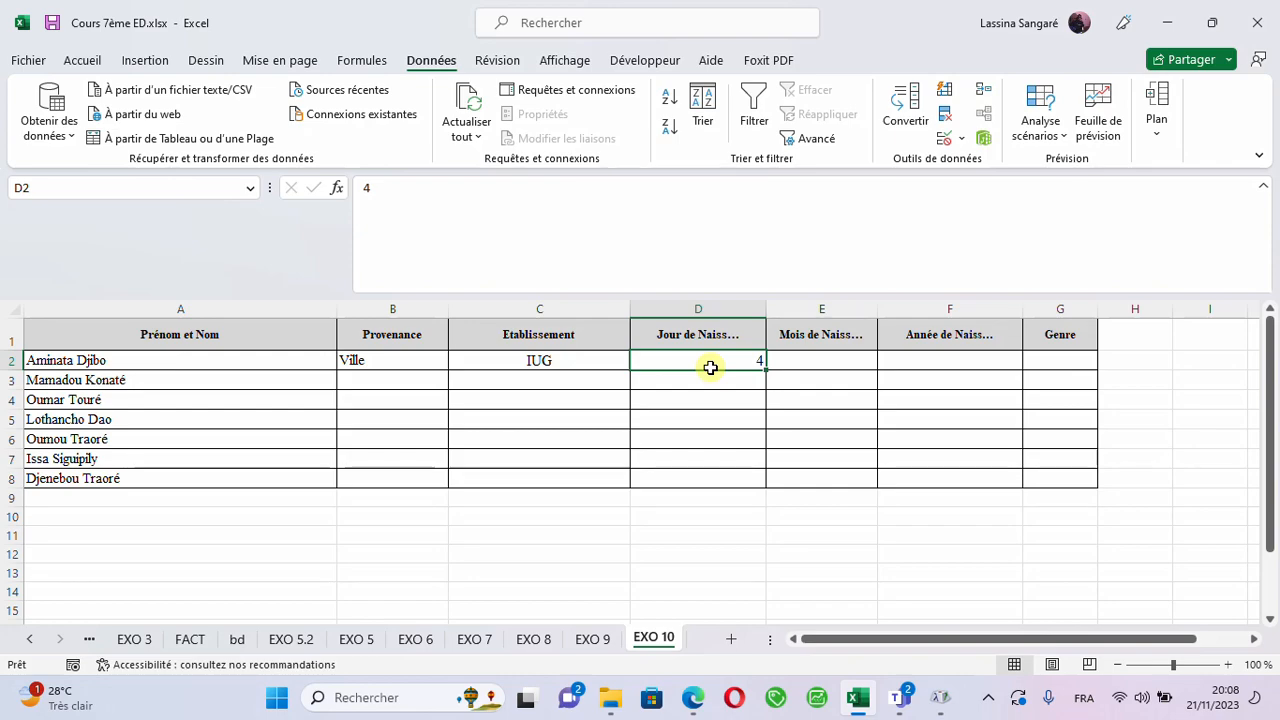
# - Apply the custom number format 00 to the whole of column D
pyautogui.click(693, 300)
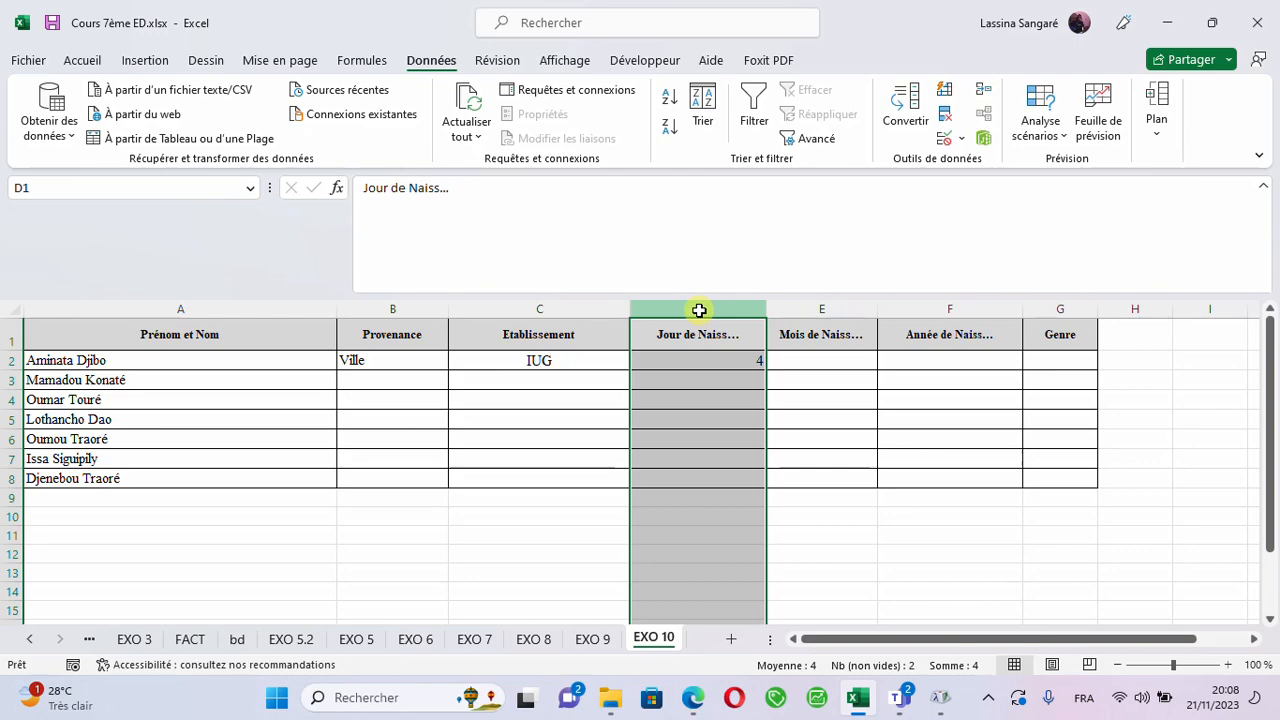
pyautogui.click(85, 61)
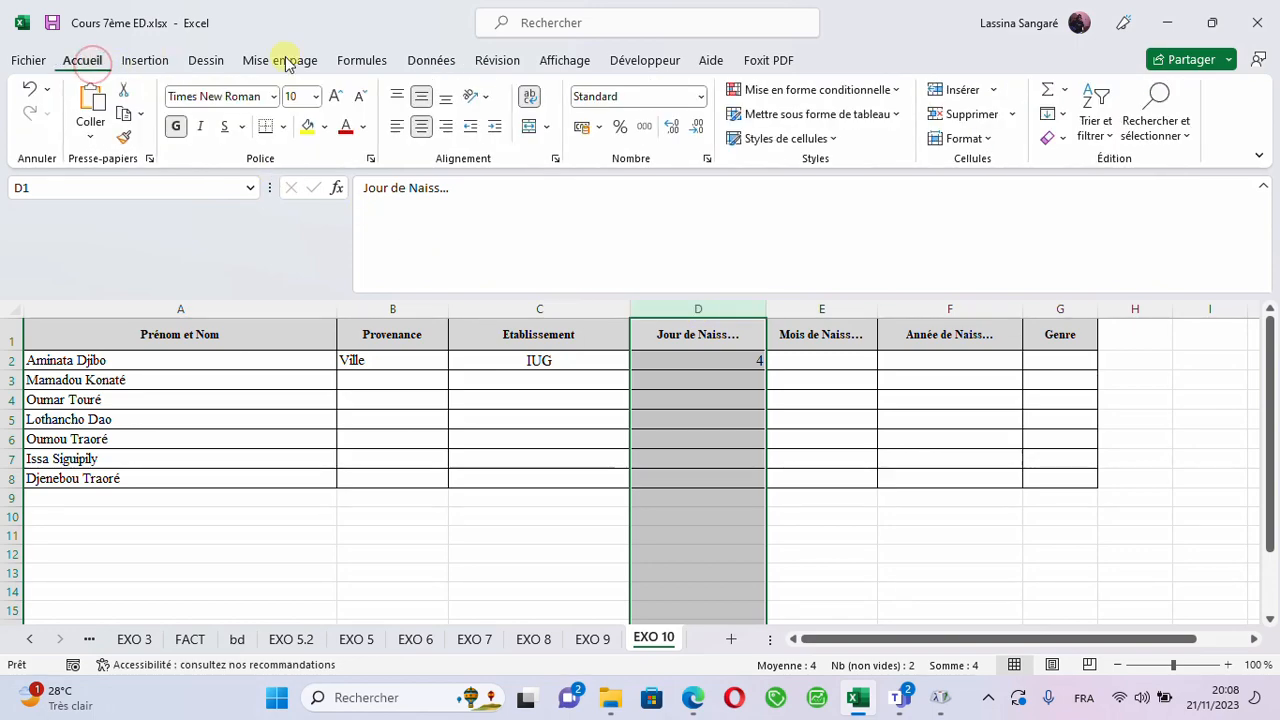
pyautogui.click(707, 161)
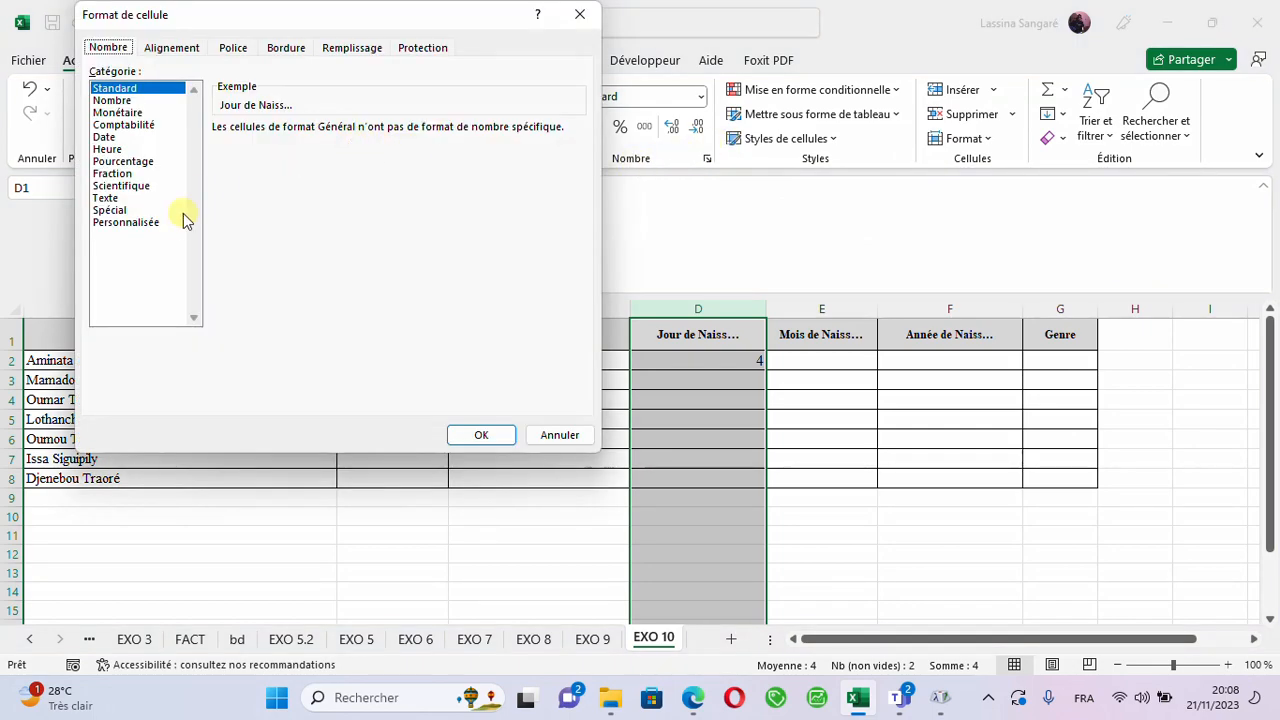
pyautogui.click(122, 224)
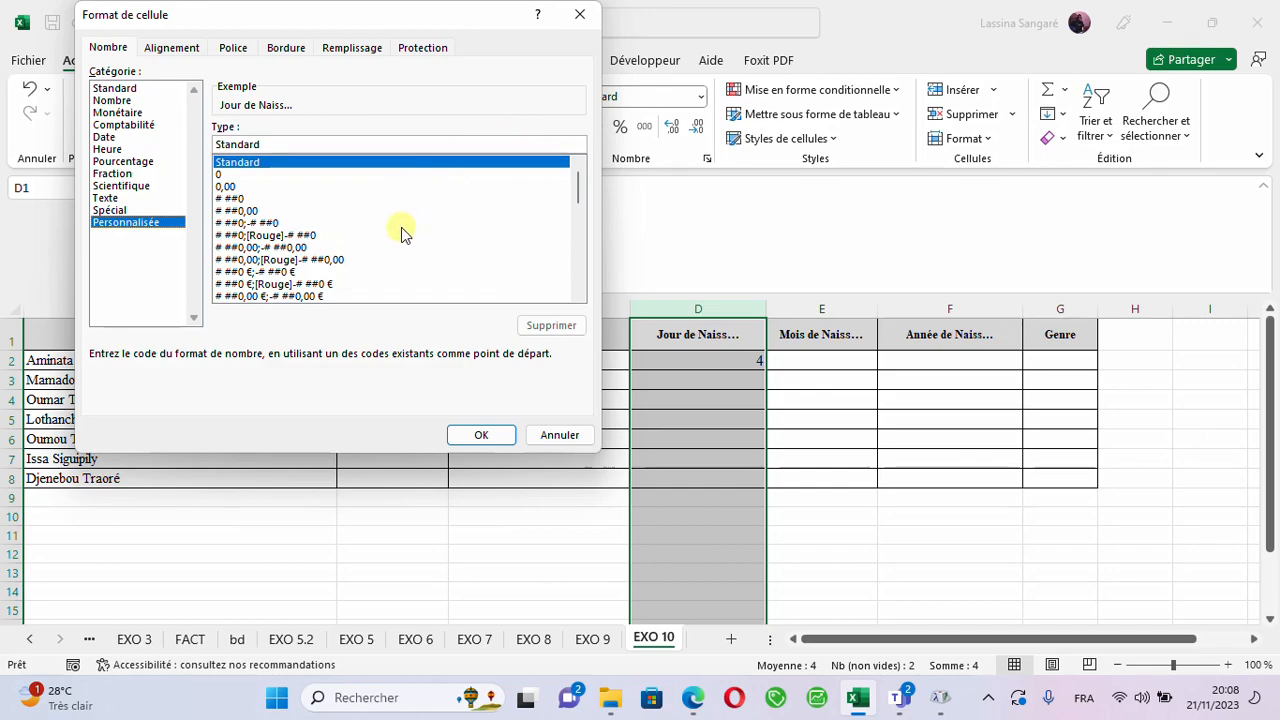
pyautogui.click(230, 176)
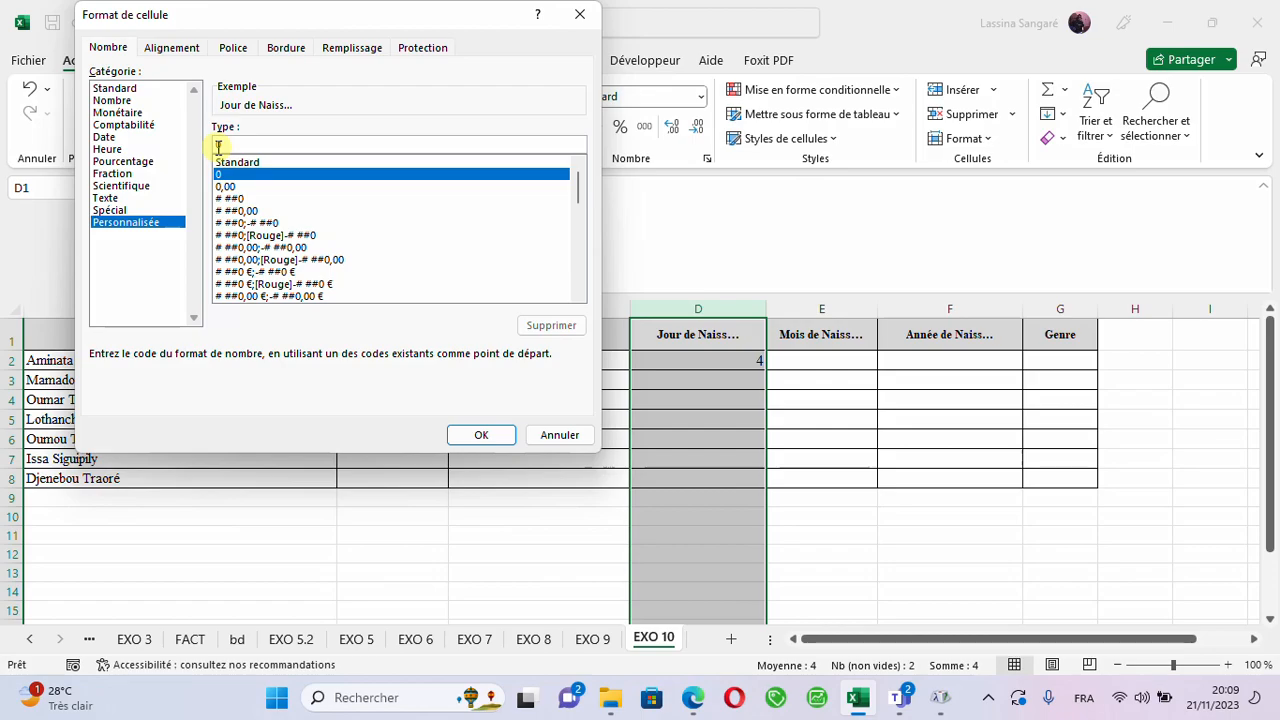
pyautogui.write('0')
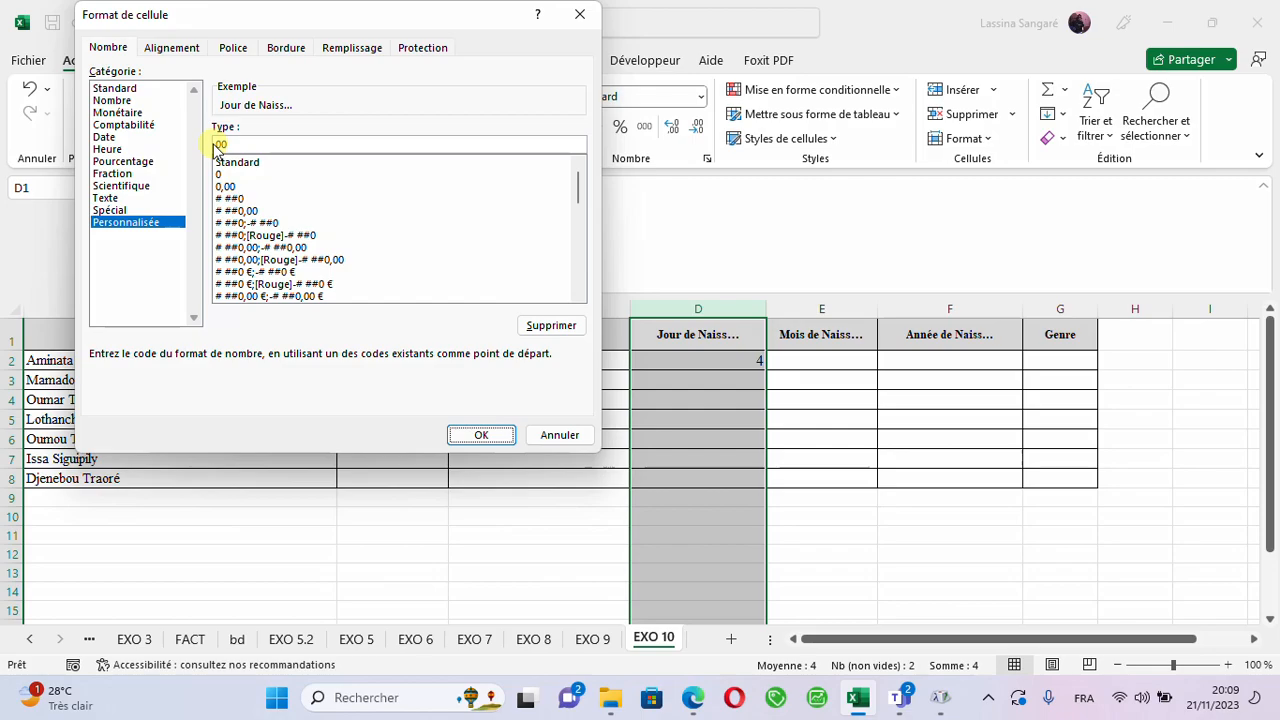
pyautogui.press('Return')
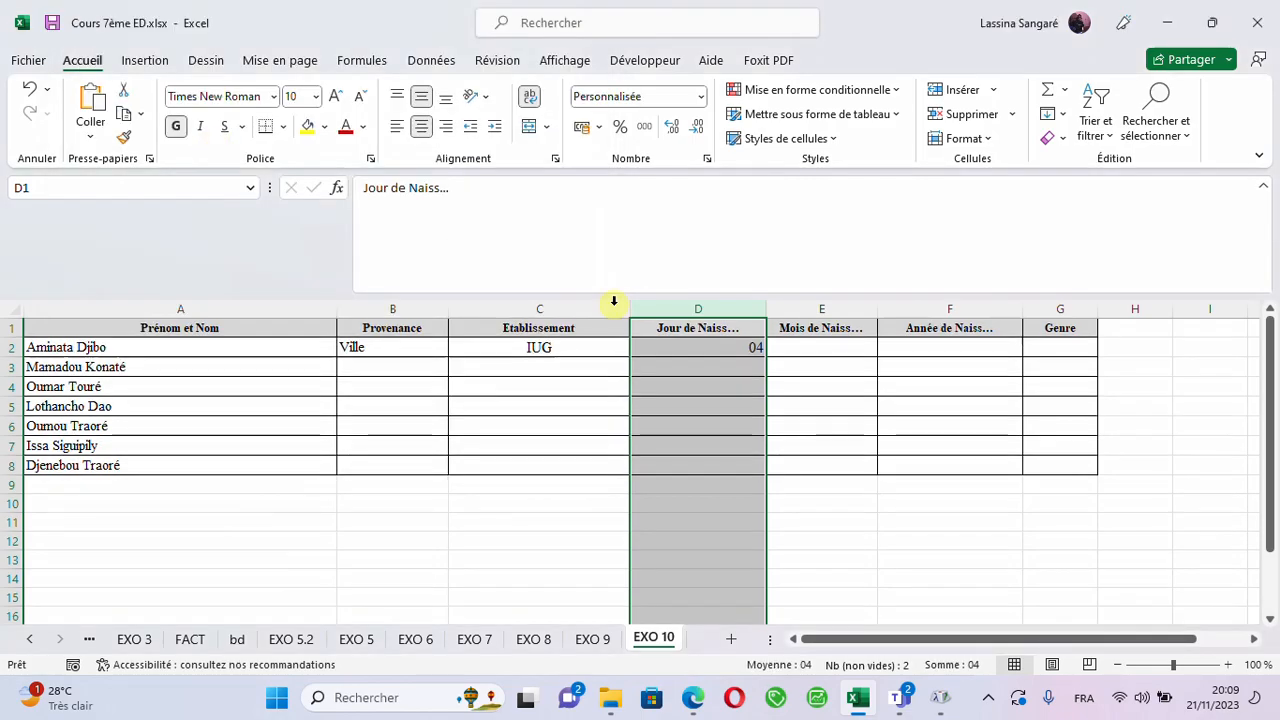
# - Enter 6 in cell D3 to try out the two-digit day format
pyautogui.click(660, 377)
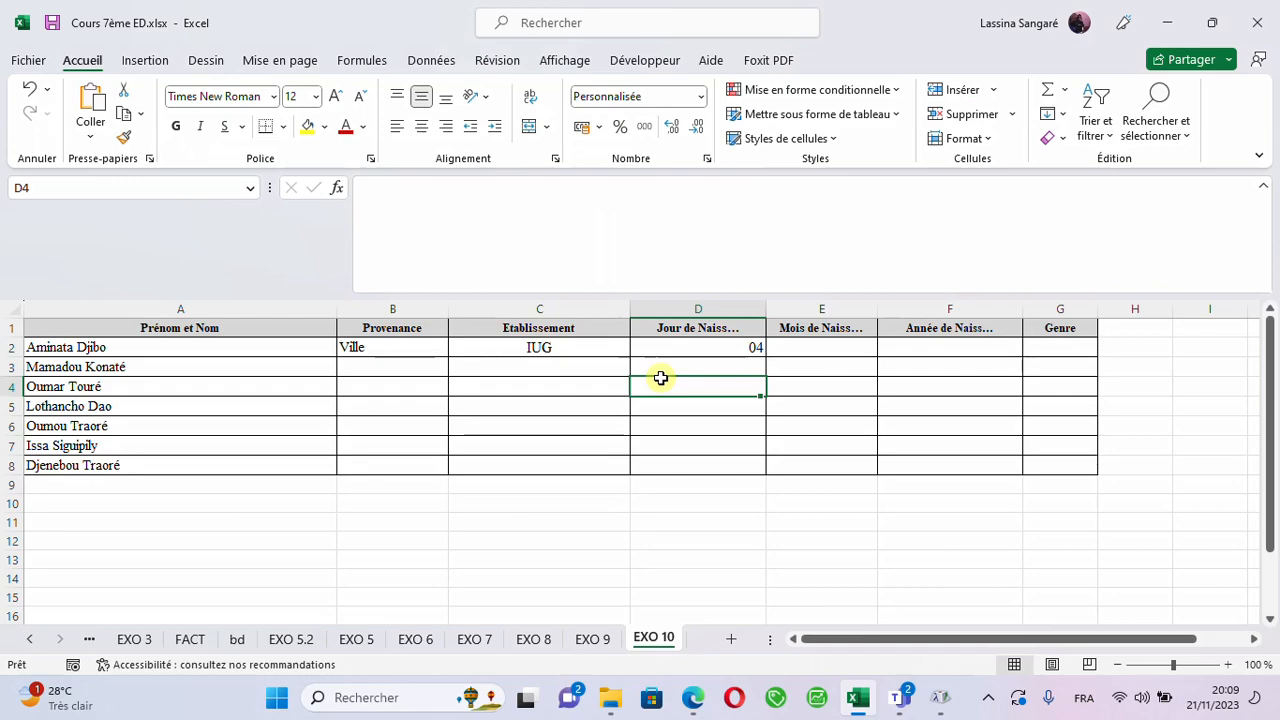
pyautogui.click(709, 363)
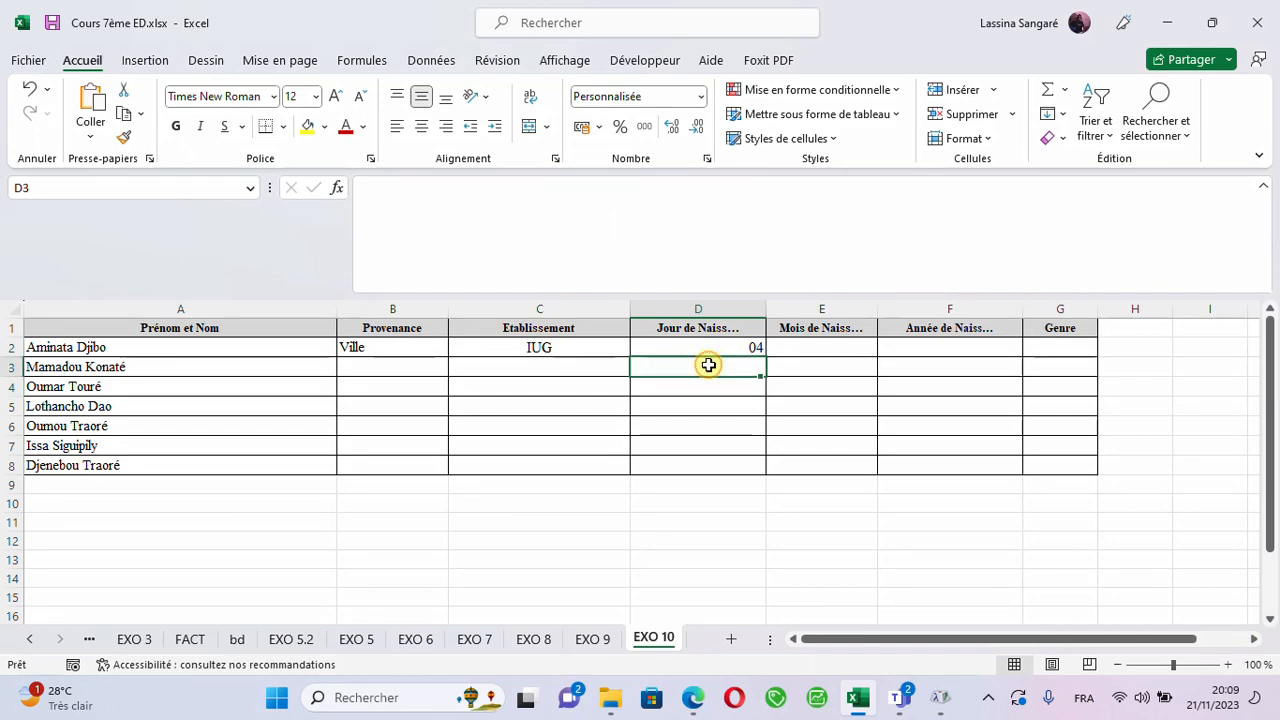
pyautogui.write('6')
pyautogui.click(690, 453)
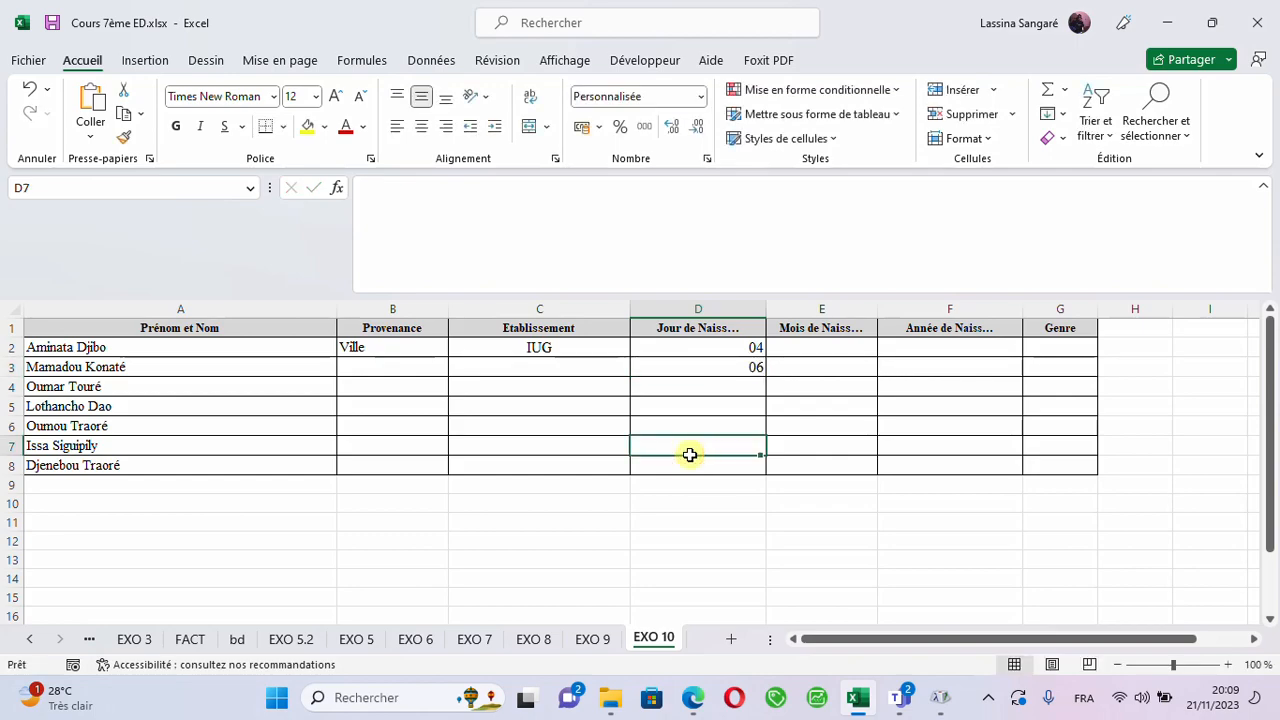
# - Apply data validation to D2:D8 that allows only whole numbers (Nombre entier) between 1 and 31
pyautogui.click(720, 351)
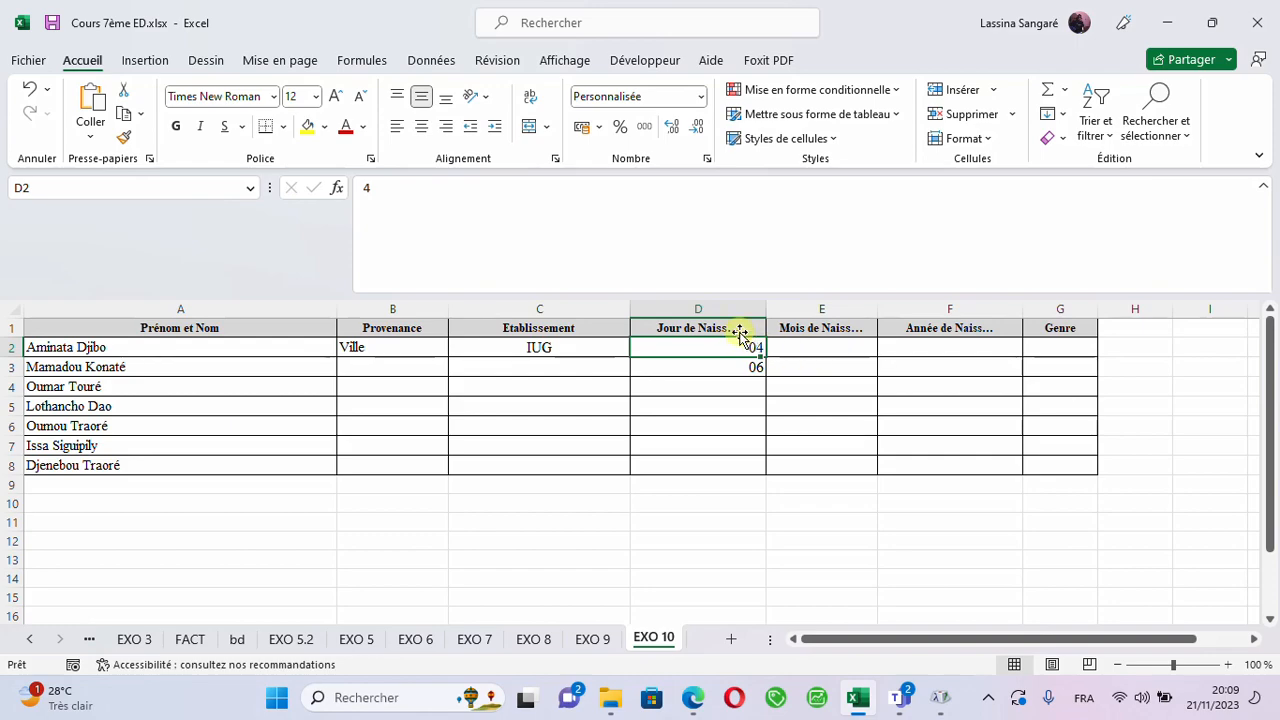
pyautogui.click(683, 311)
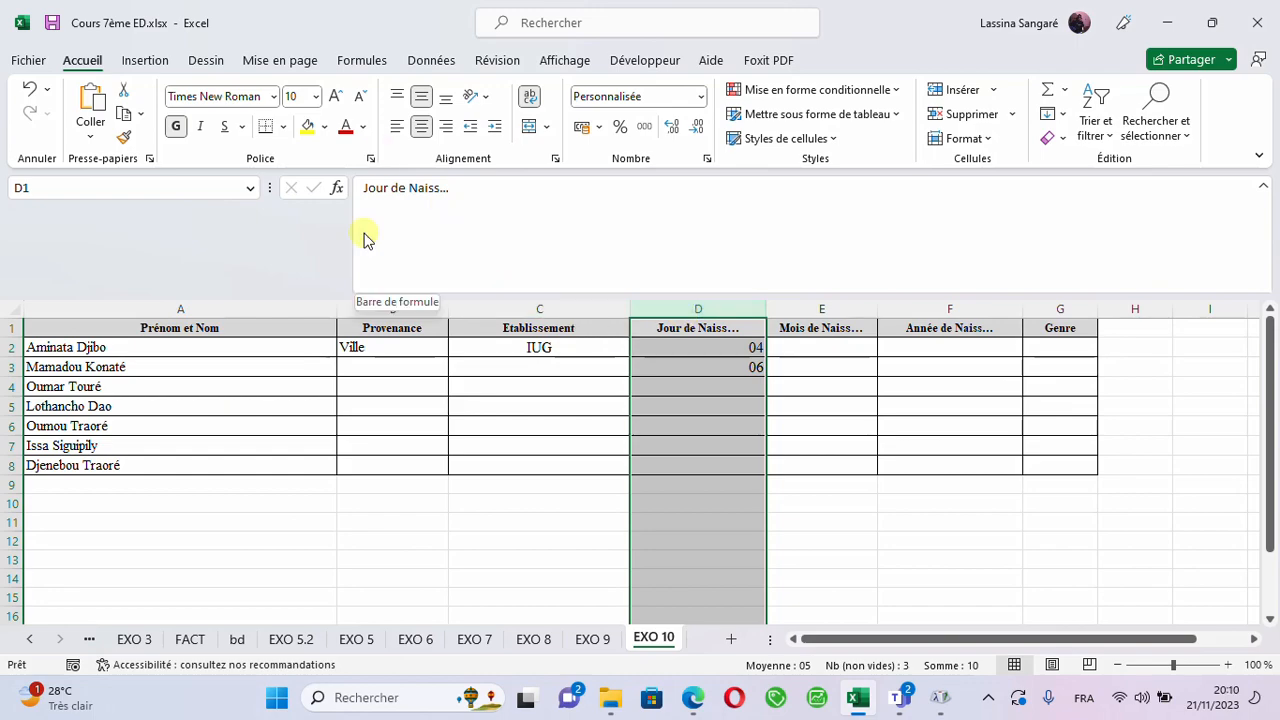
pyautogui.click(669, 348)
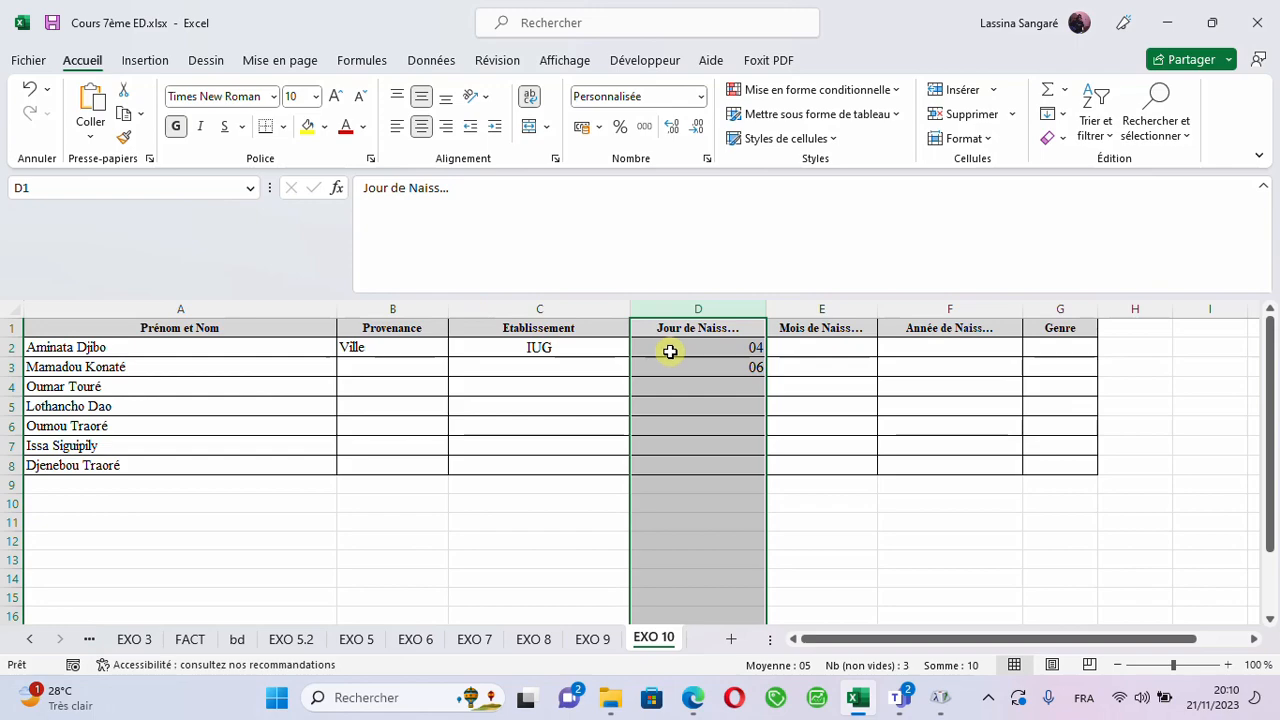
pyautogui.moveTo(684, 441); pyautogui.dragTo(689, 474)
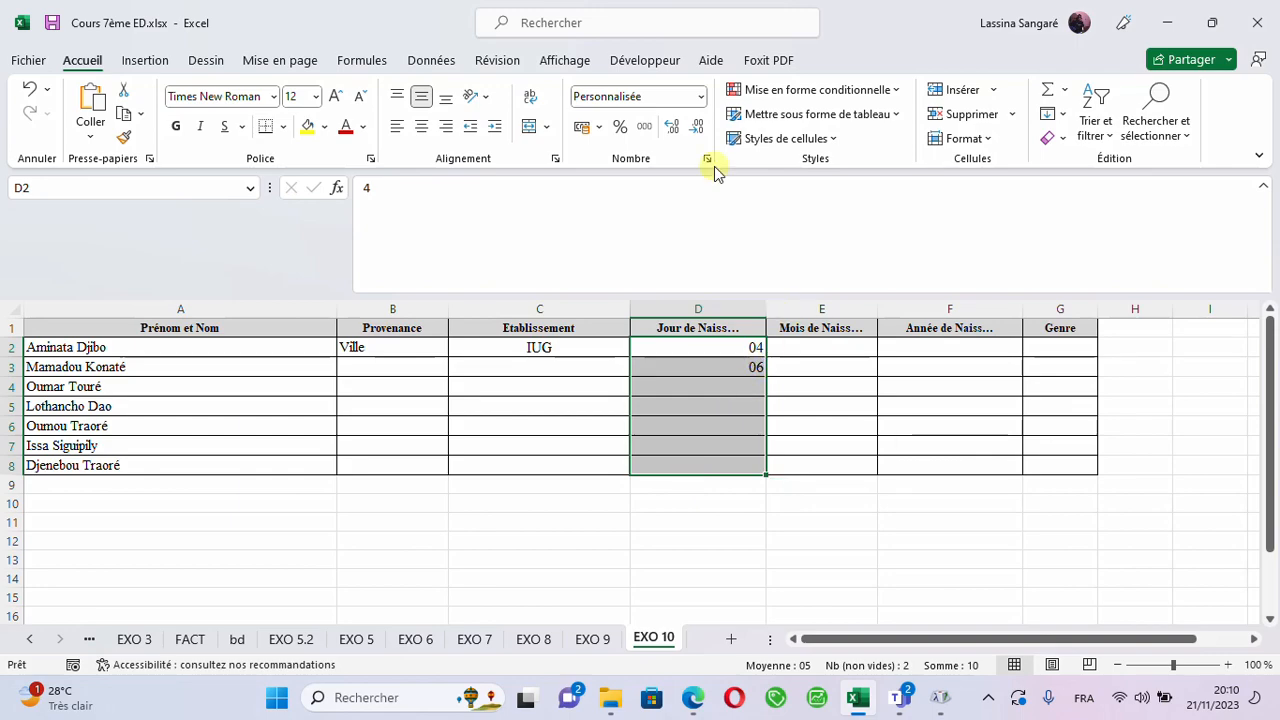
pyautogui.click(441, 52)
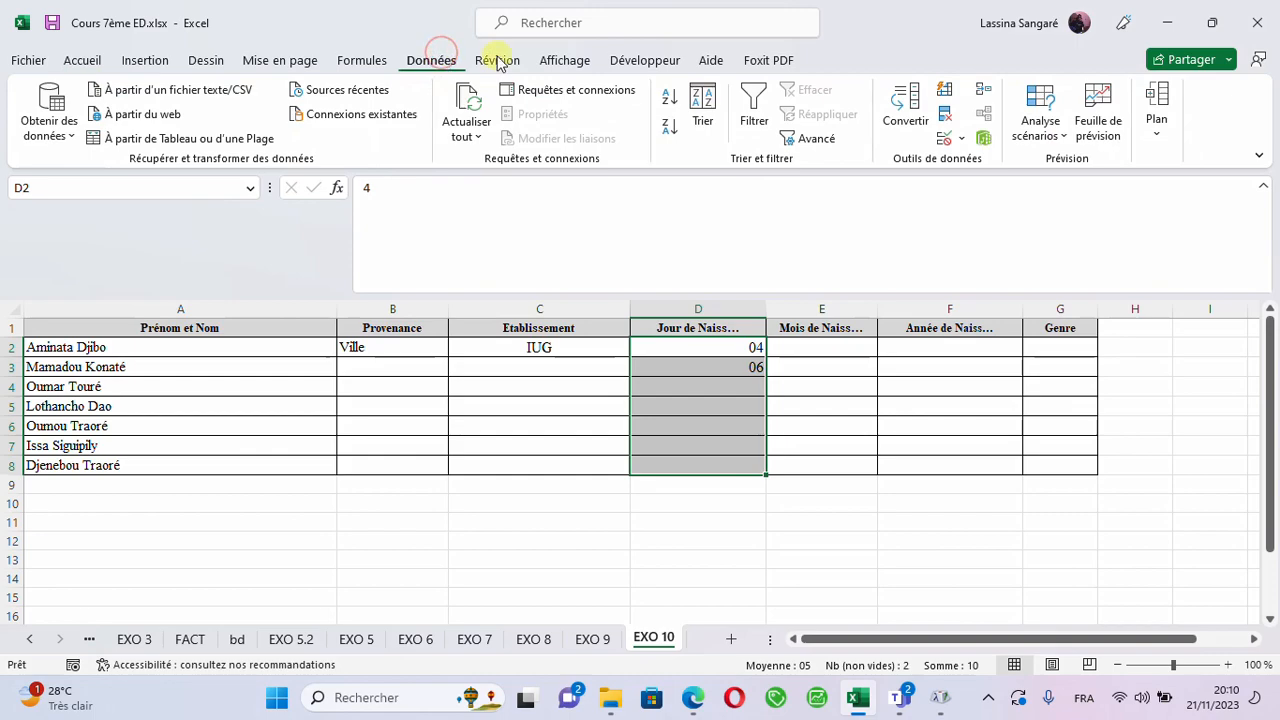
pyautogui.click(965, 143)
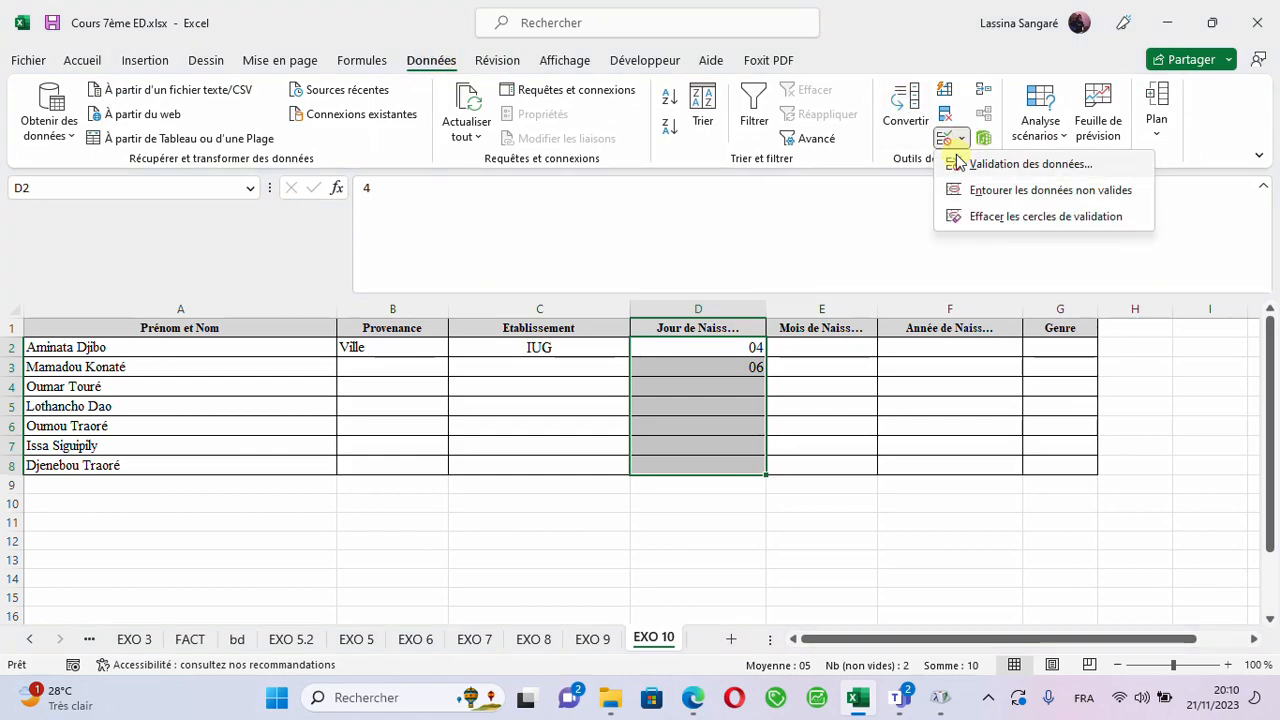
pyautogui.click(1020, 164)
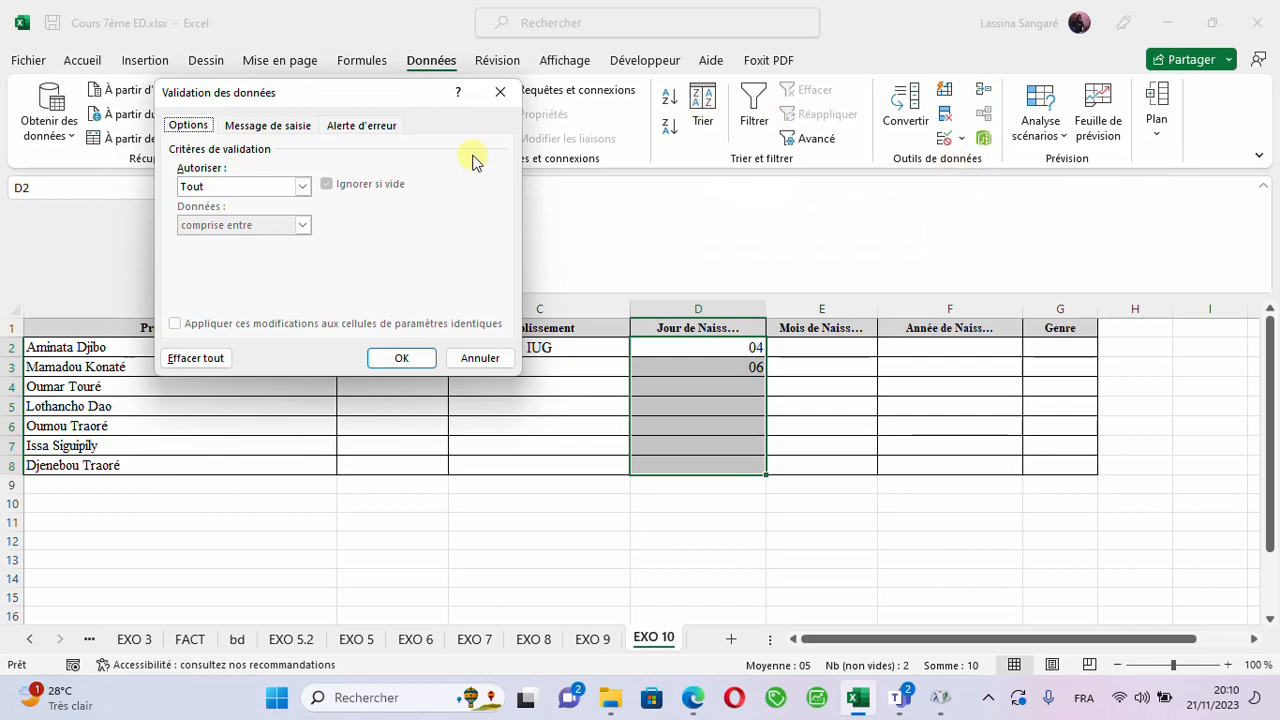
pyautogui.click(303, 189)
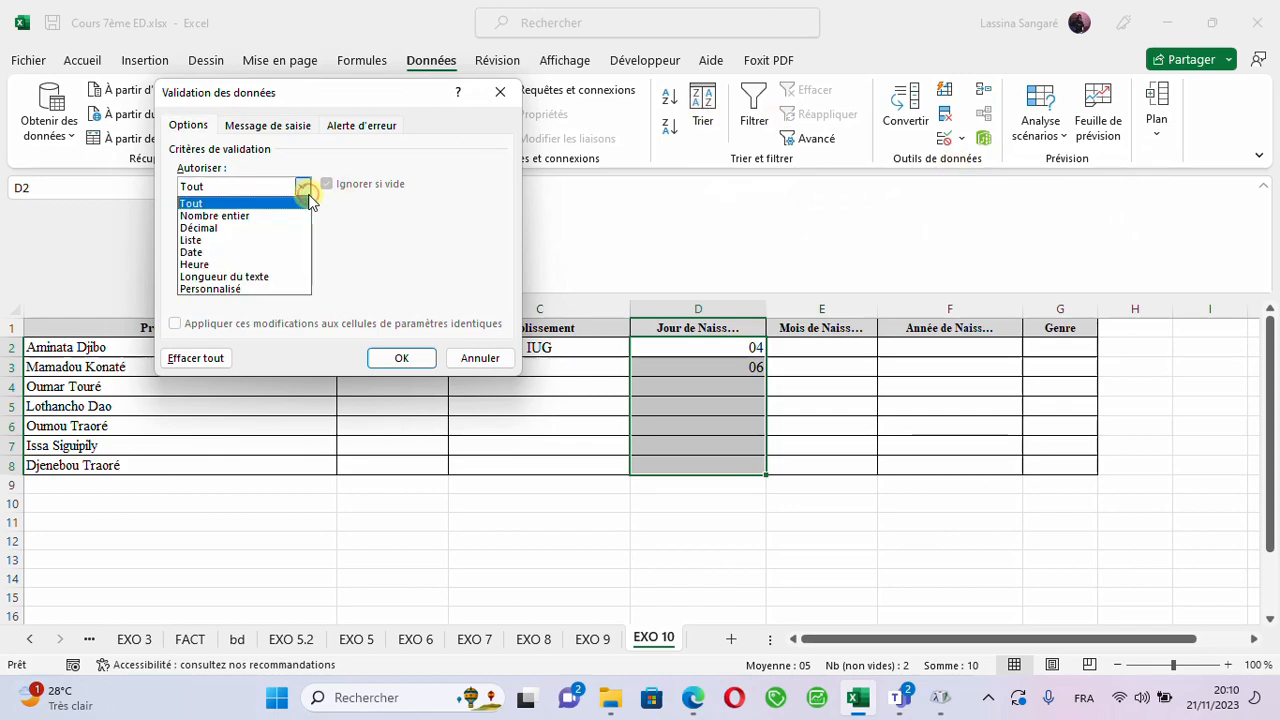
pyautogui.click(259, 218)
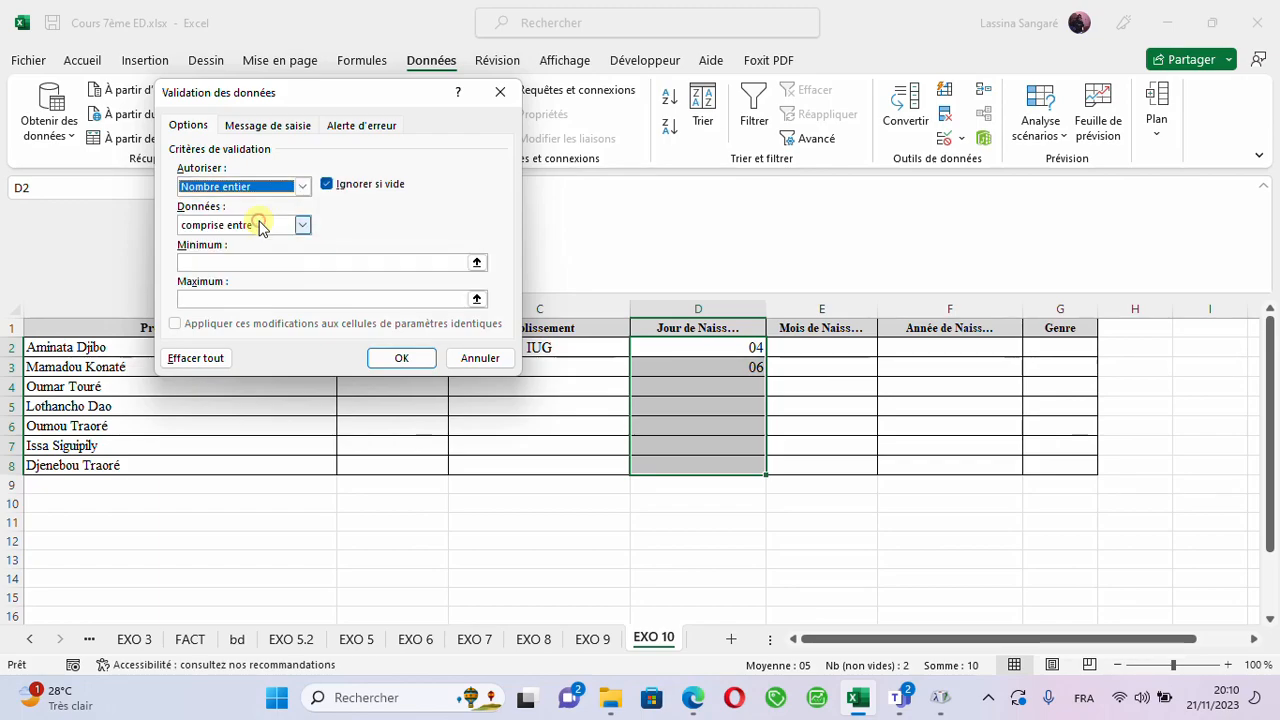
pyautogui.click(220, 262)
pyautogui.write('1')
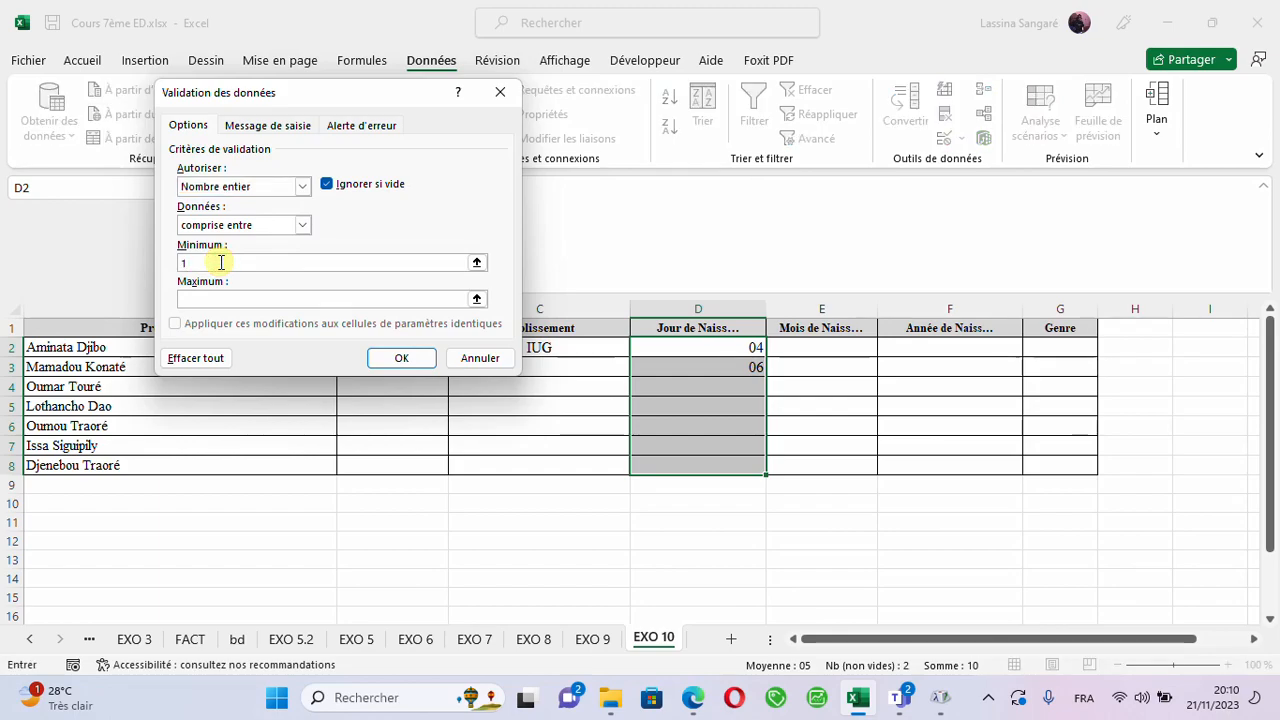
pyautogui.click(210, 299)
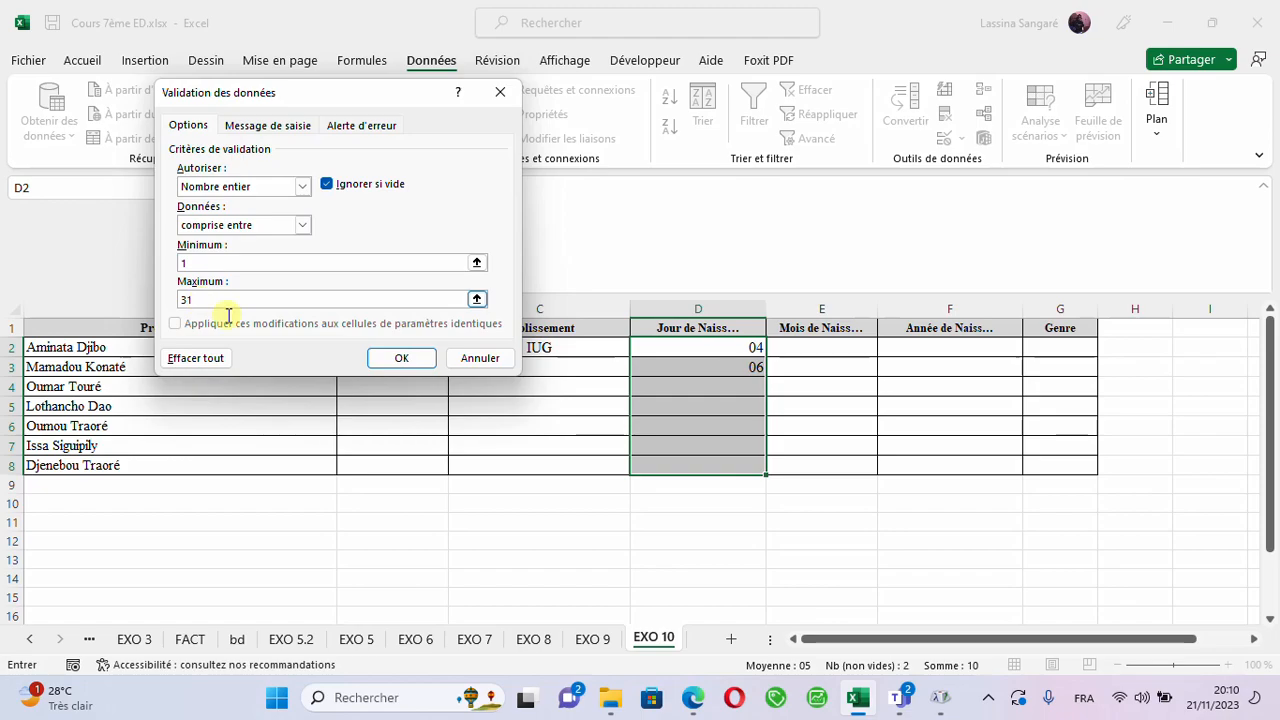
pyautogui.click(393, 358)
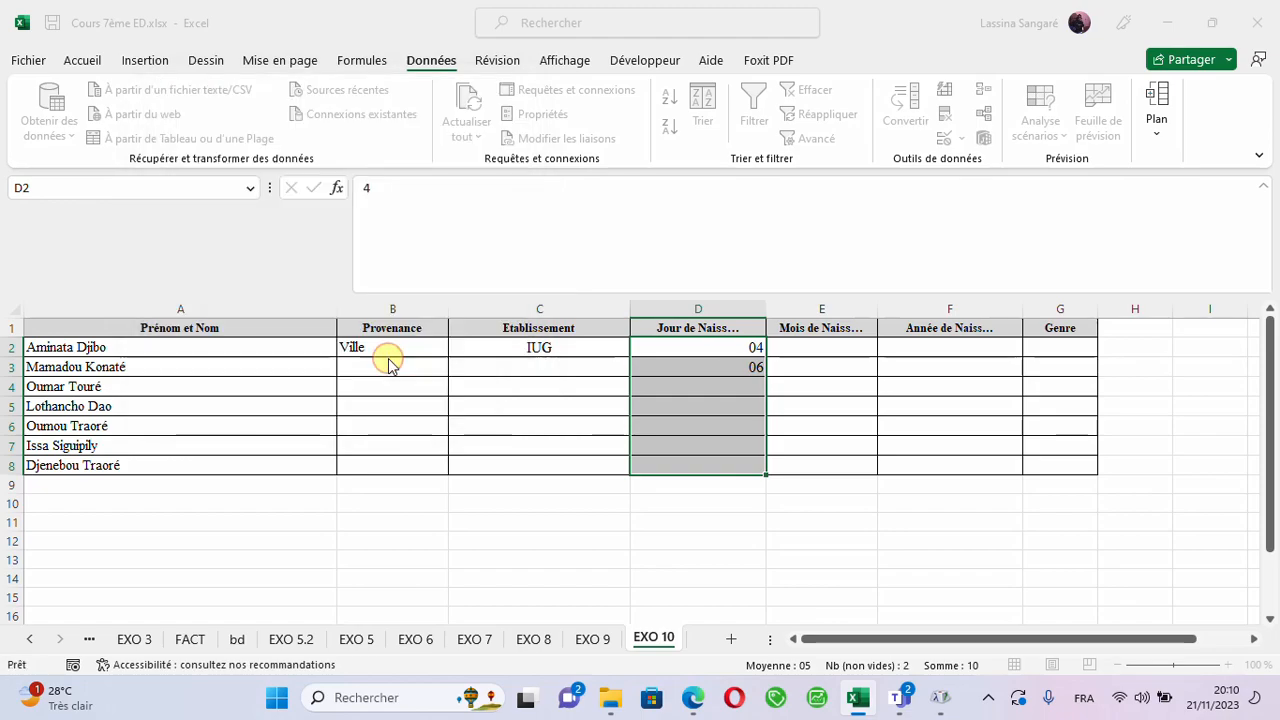
# - Test the day validation by trying to enter 34 in D4, and discard the entry
pyautogui.click(685, 390)
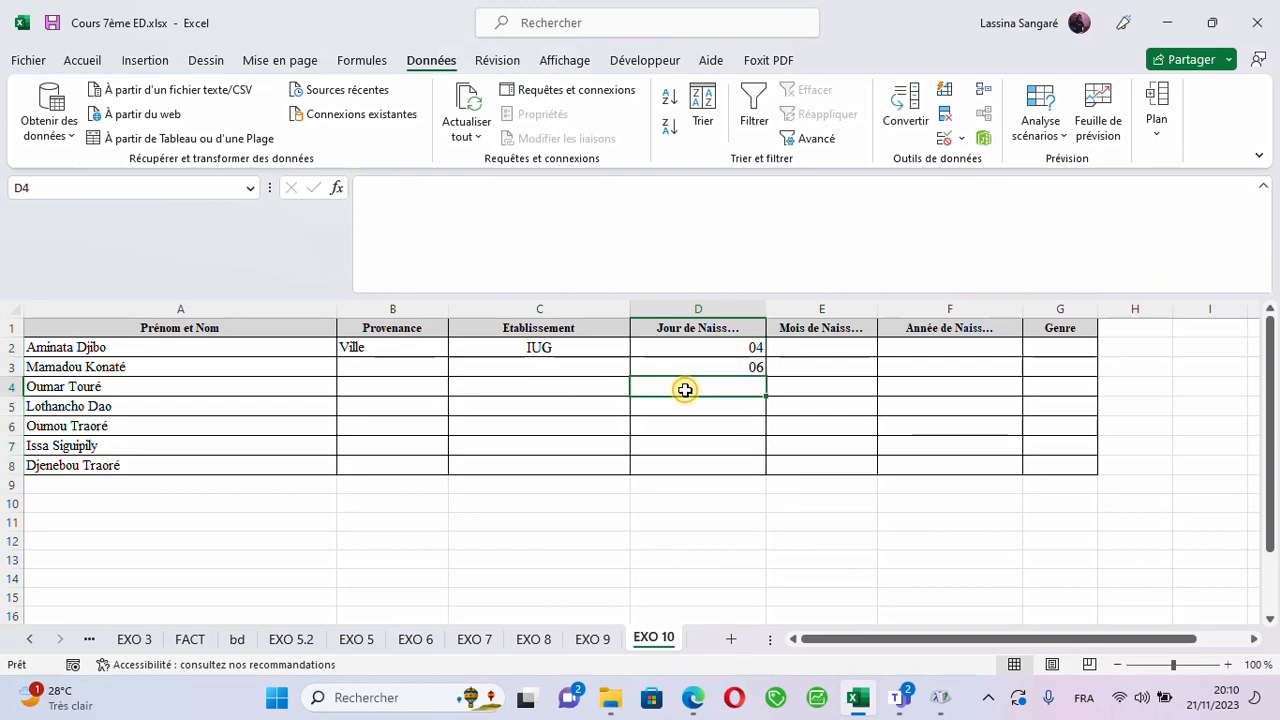
pyautogui.write('34')
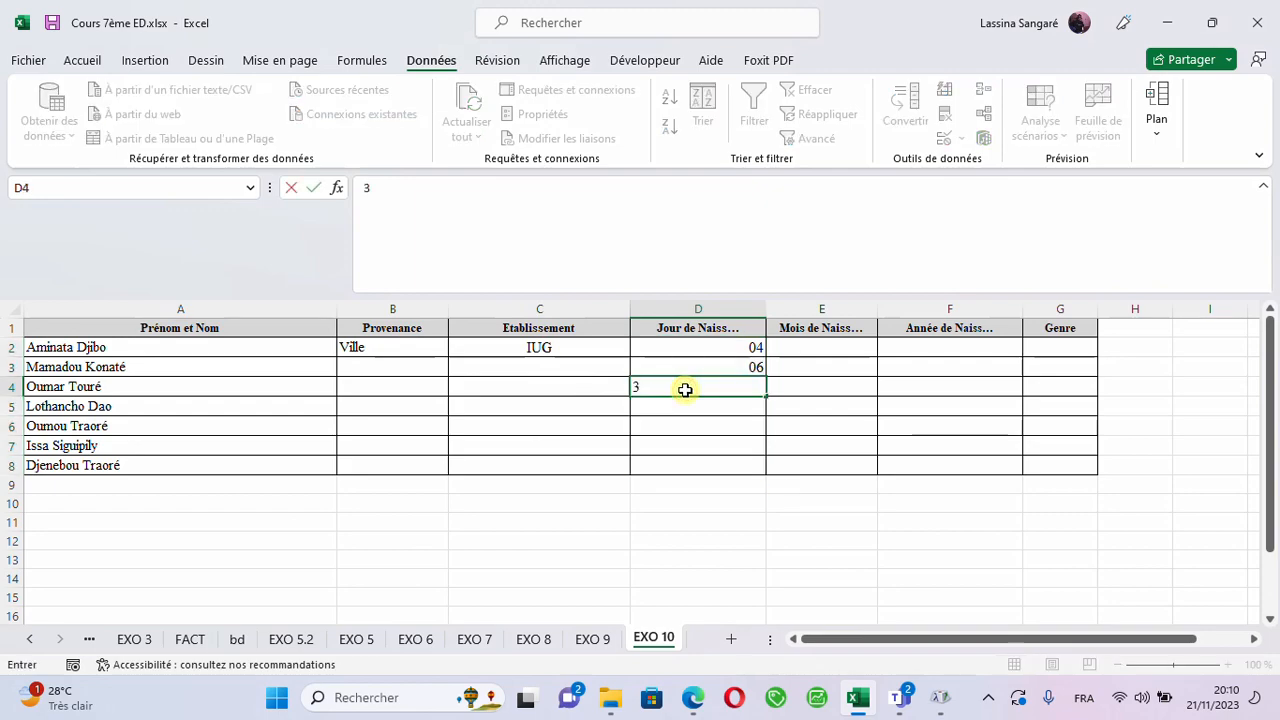
pyautogui.click(679, 425)
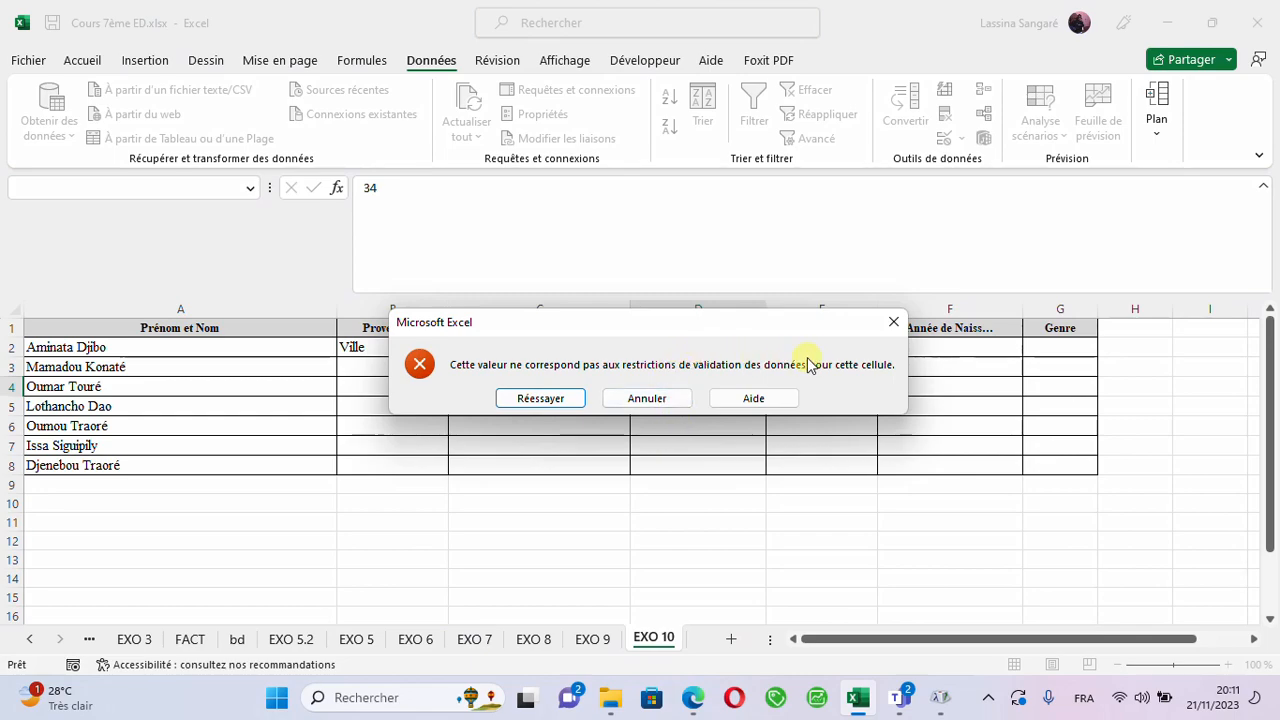
pyautogui.click(889, 326)
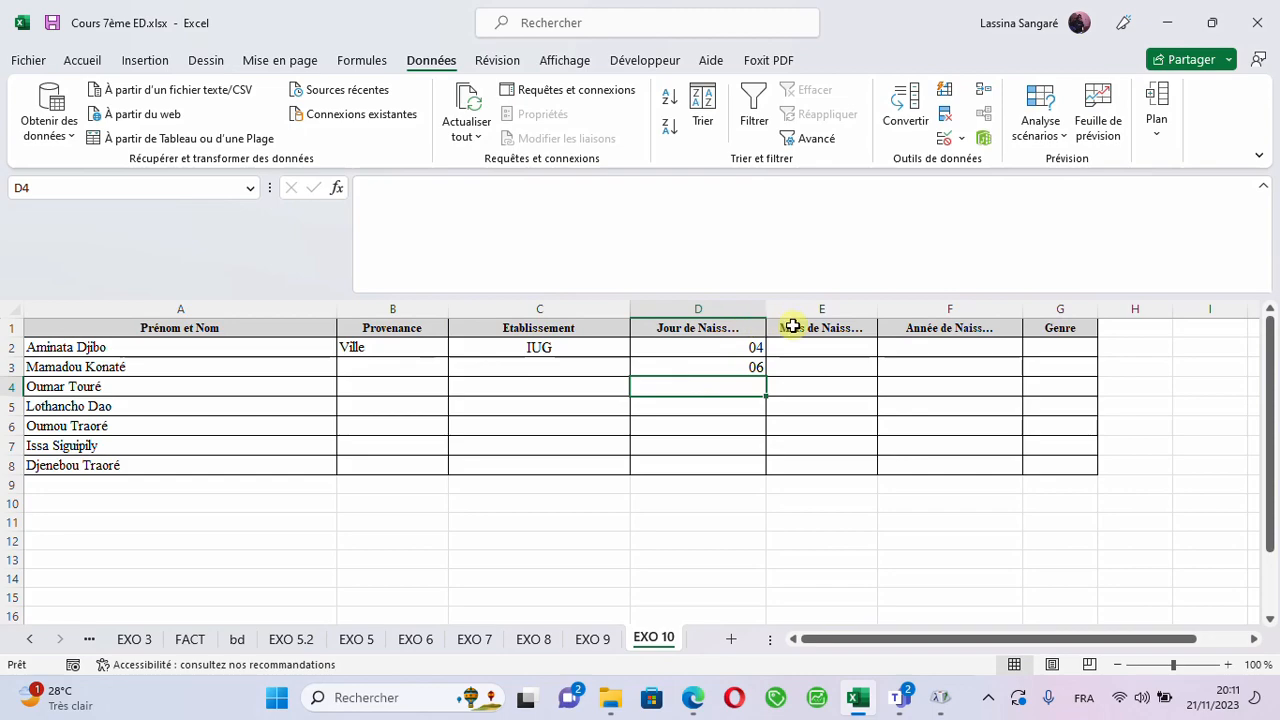
pyautogui.click(827, 345)
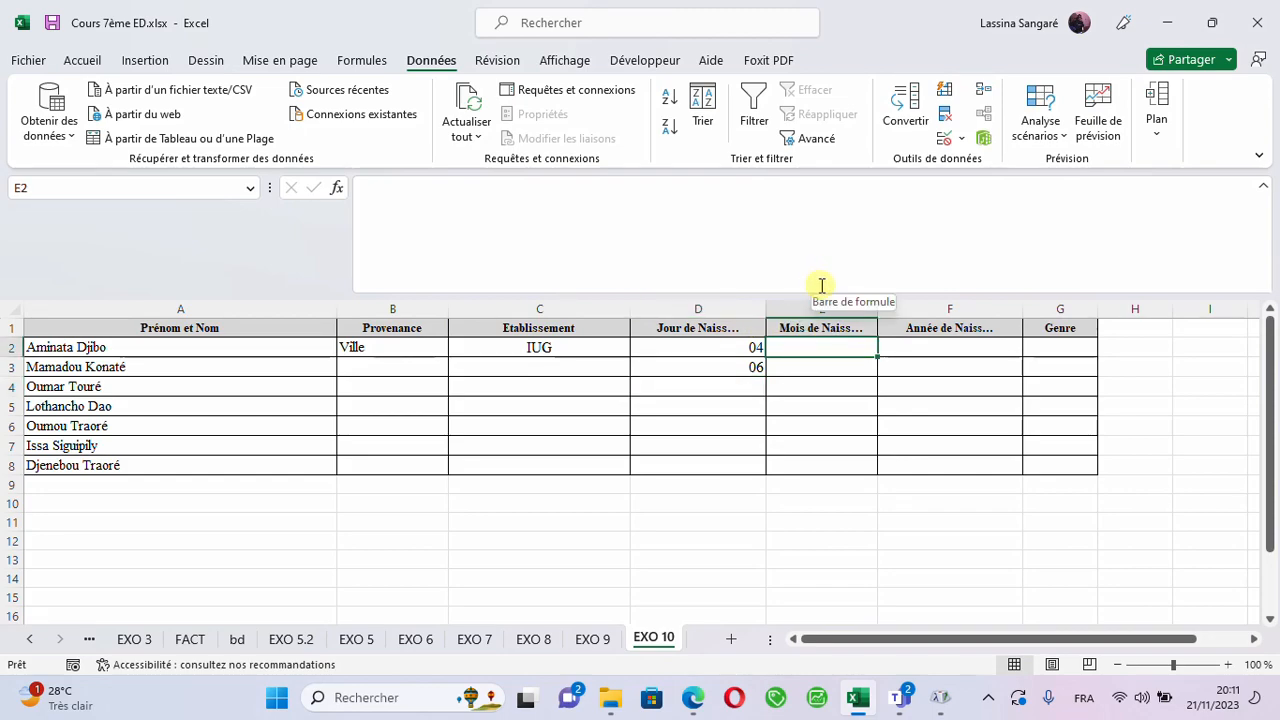
pyautogui.click(807, 310)
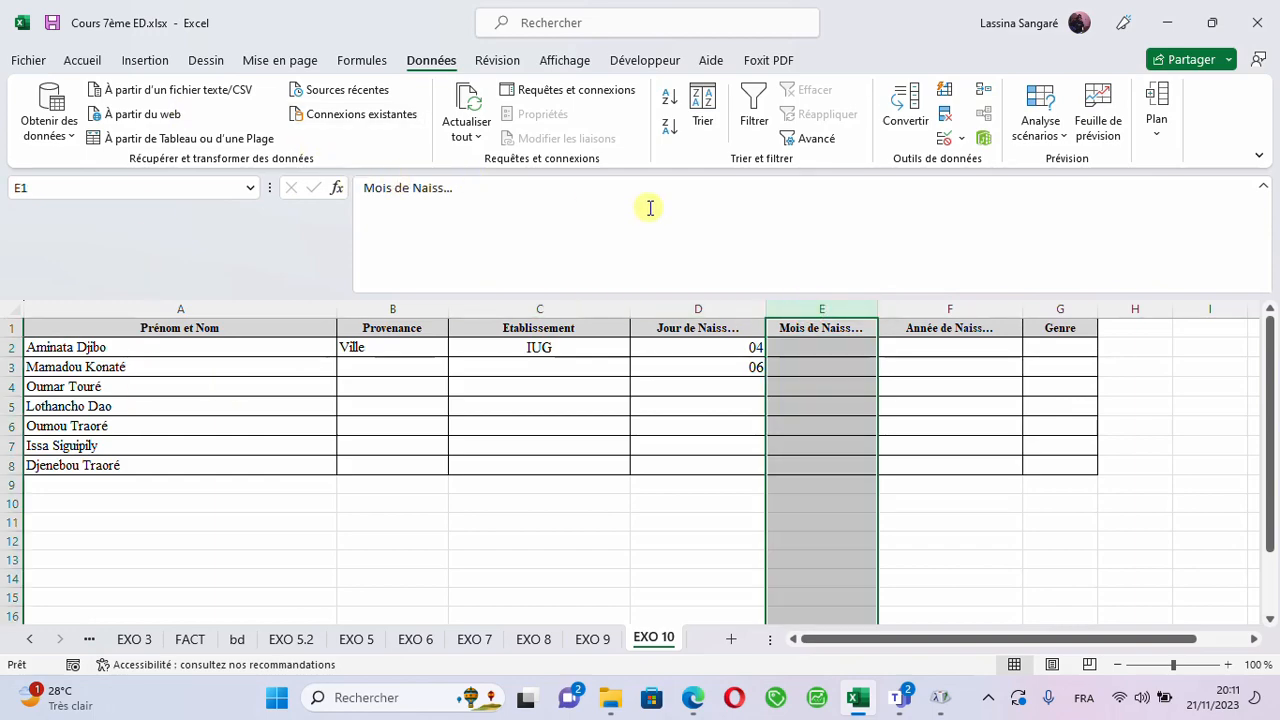
pyautogui.click(825, 350)
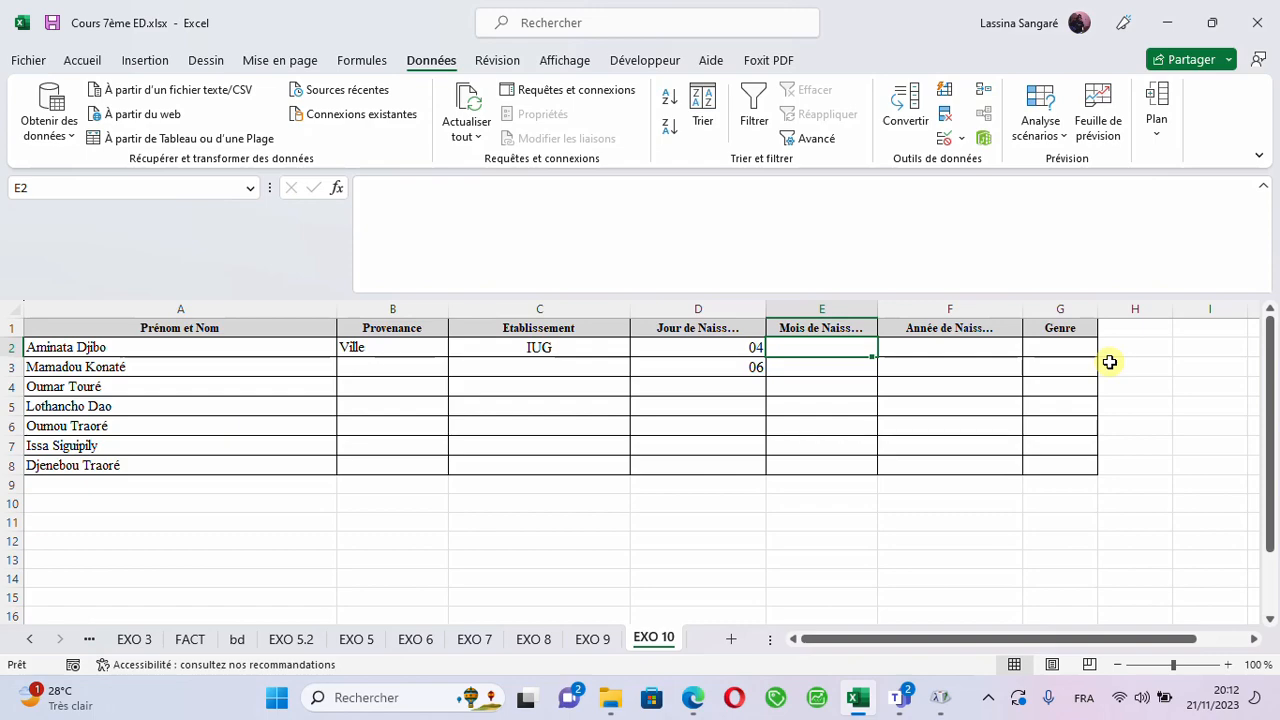
# - Enter Jannvier in cell I2, outside the table, as the first entry of a month list
pyautogui.click(1190, 346)
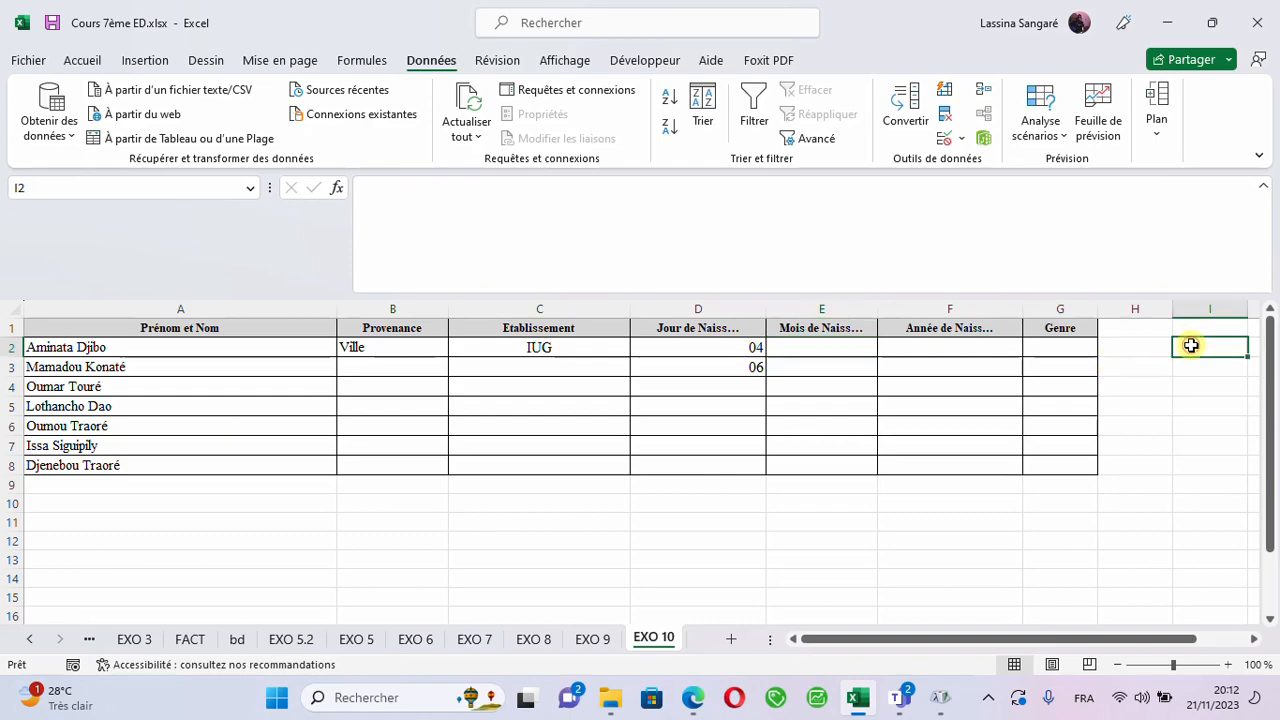
pyautogui.write('J')
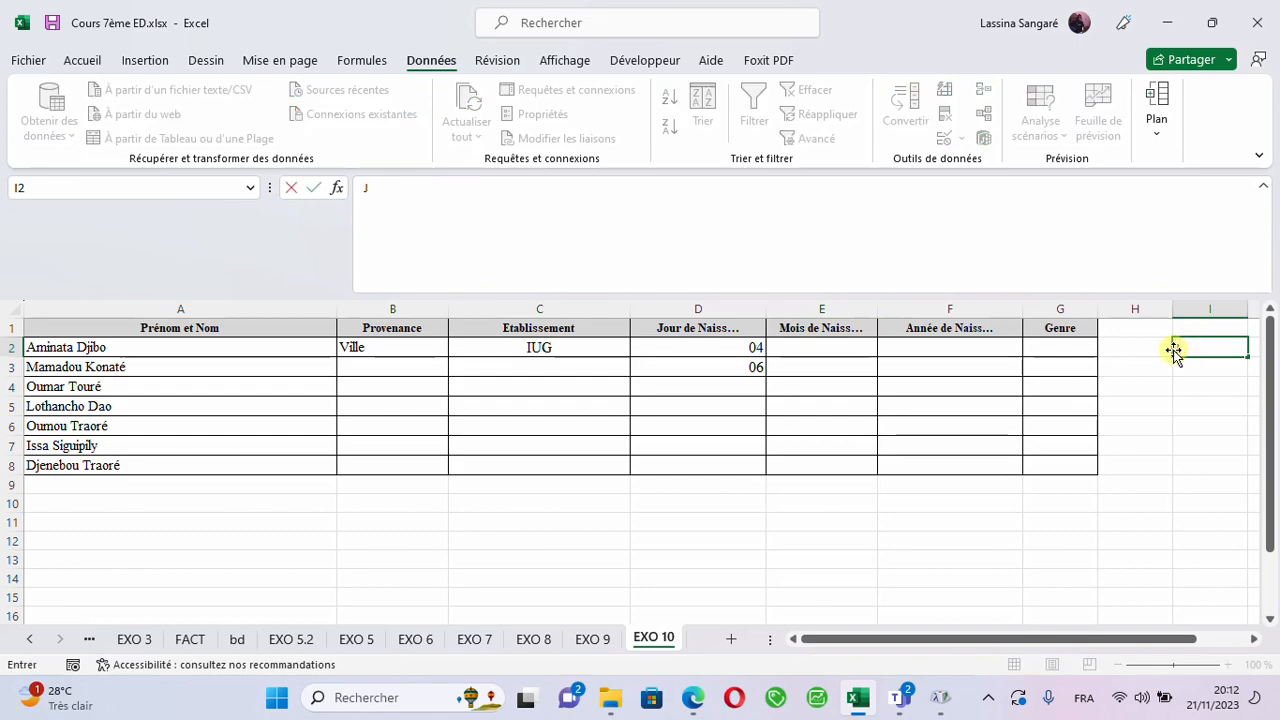
pyautogui.write('annvier')
pyautogui.click(1204, 424)
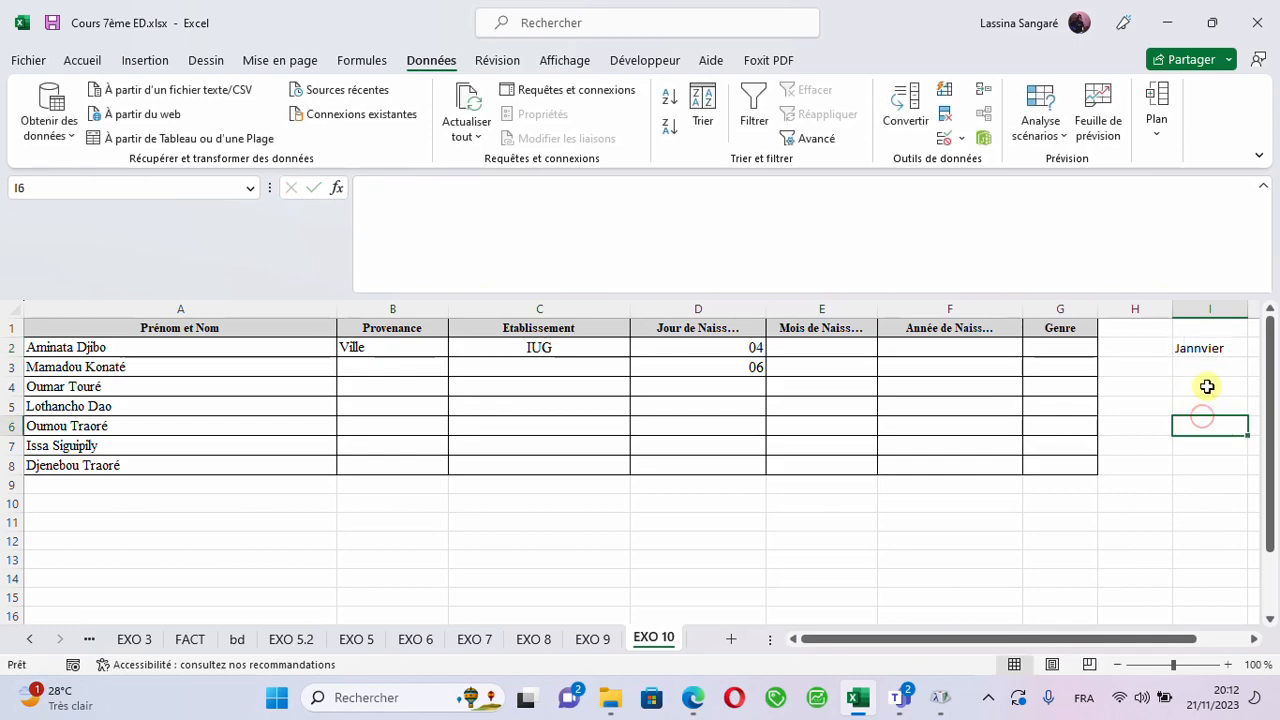
pyautogui.click(1208, 349)
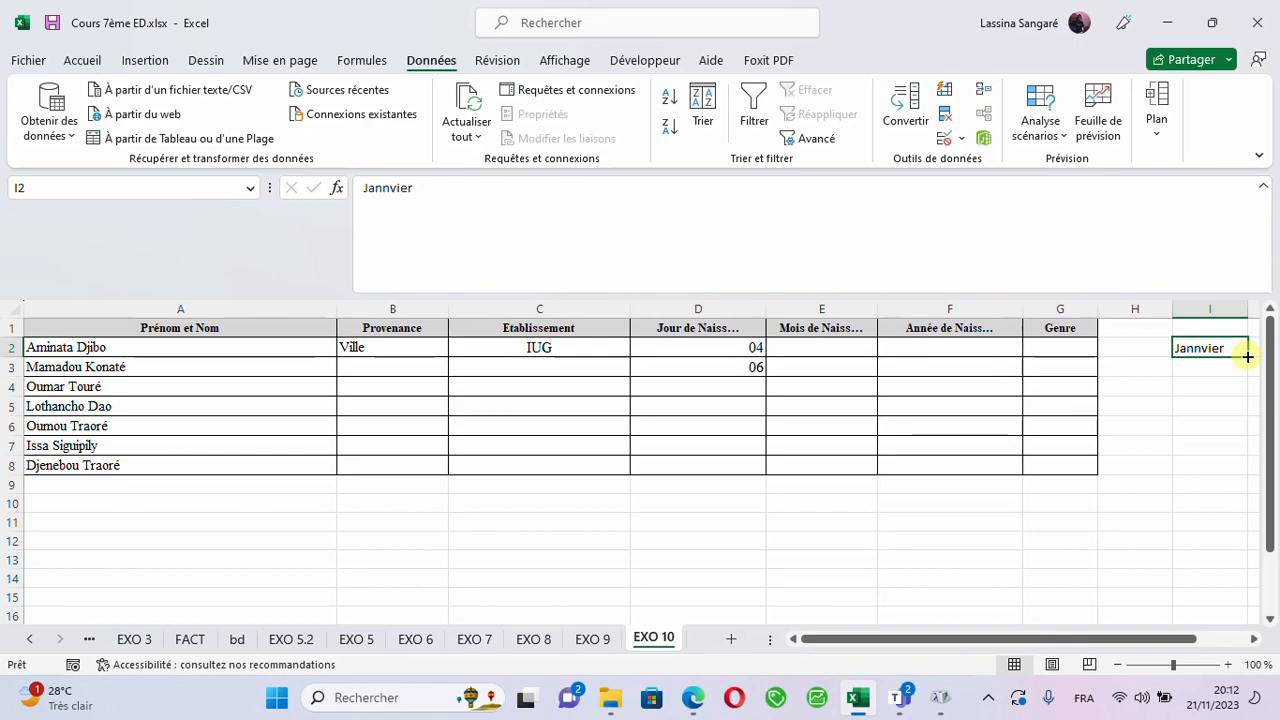
# - Correct the entry in I2 to Janvier and fill the month series down to Décembre in I13
pyautogui.moveTo(1248, 357)
pyautogui.mouseDown()
pyautogui.moveTo(1248, 545)
pyautogui.moveTo(1229, 334)
pyautogui.moveTo(1228, 351)
pyautogui.mouseUp()
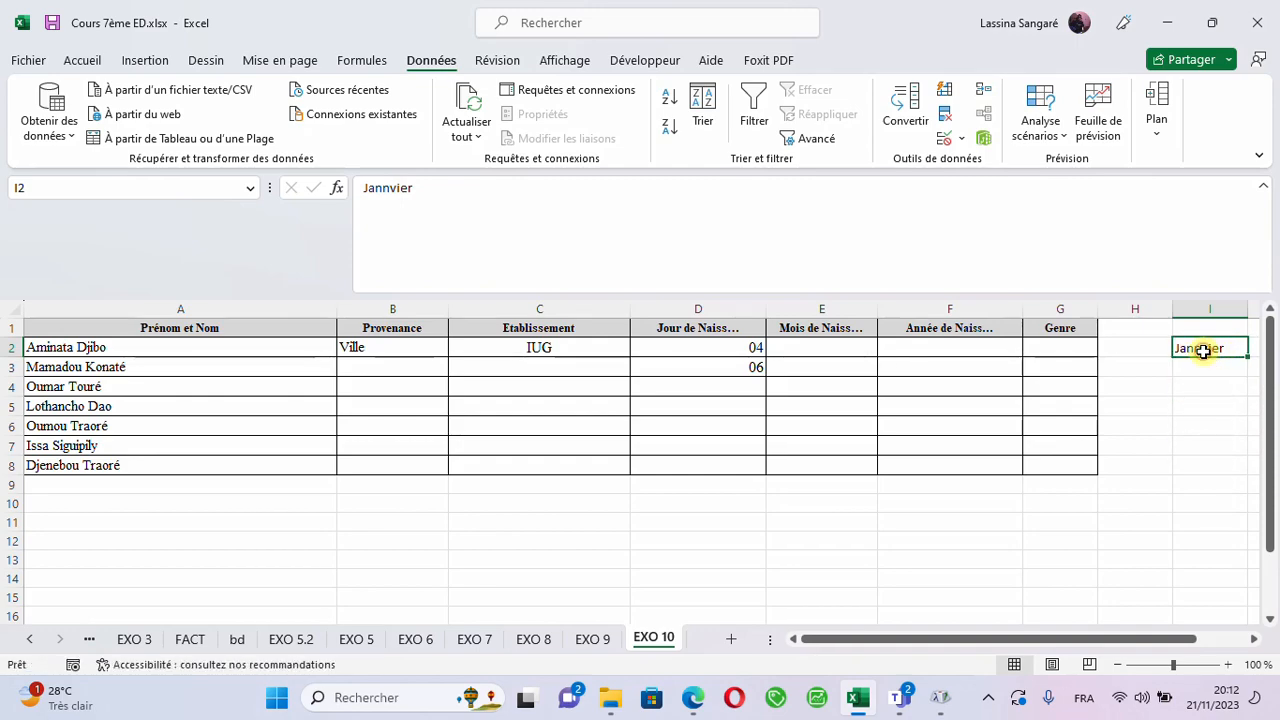
pyautogui.doubleClick(1205, 350)
pyautogui.press('BackSpace')
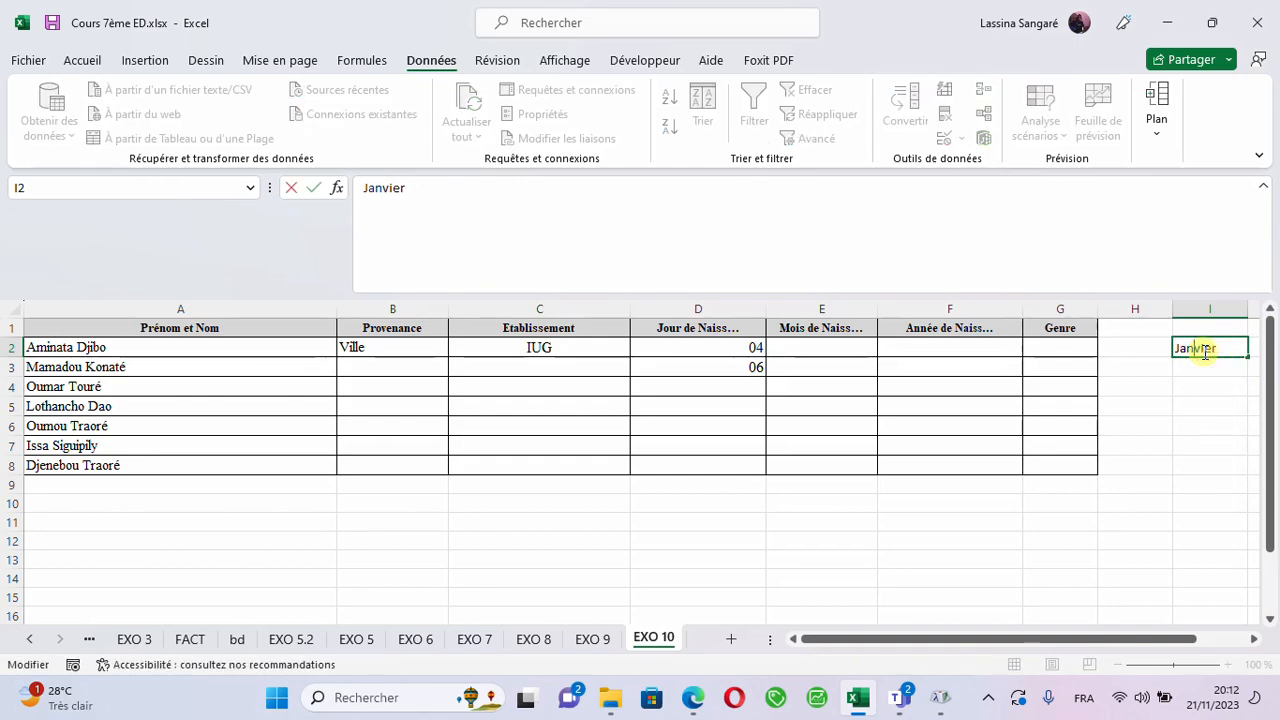
pyautogui.click(1233, 408)
pyautogui.click(1229, 343)
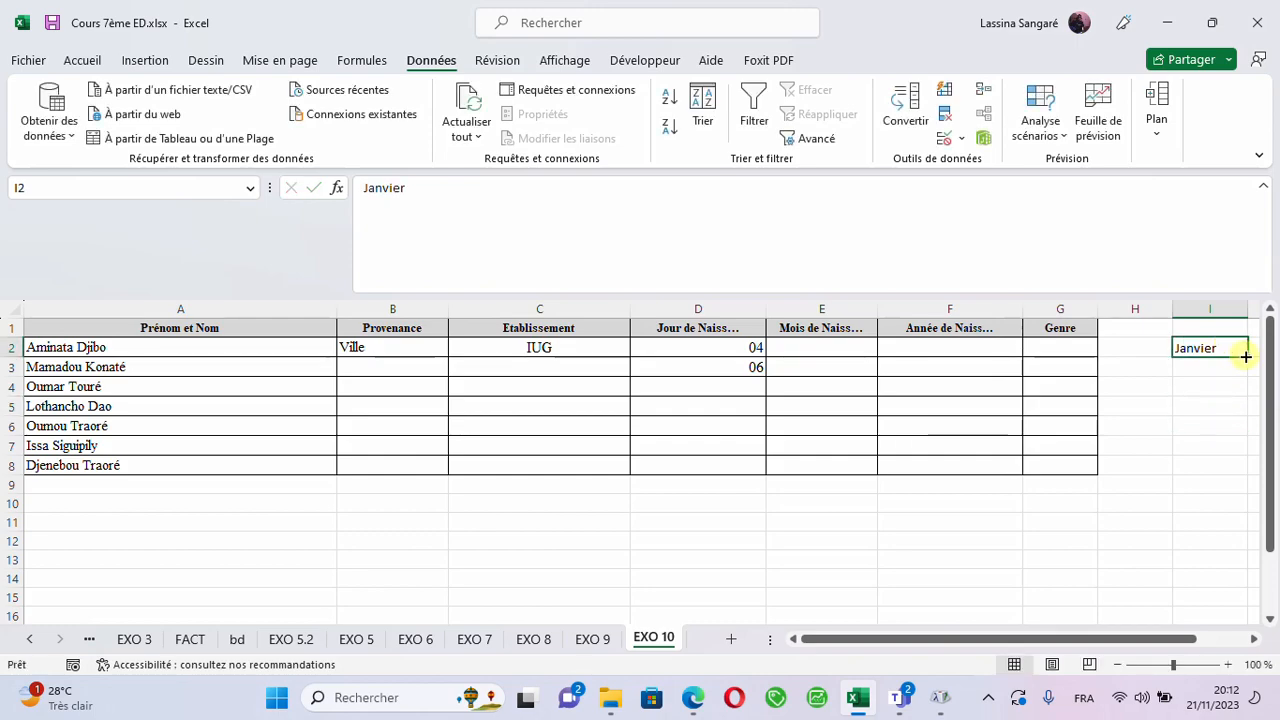
pyautogui.moveTo(1247, 355); pyautogui.dragTo(1246, 579)
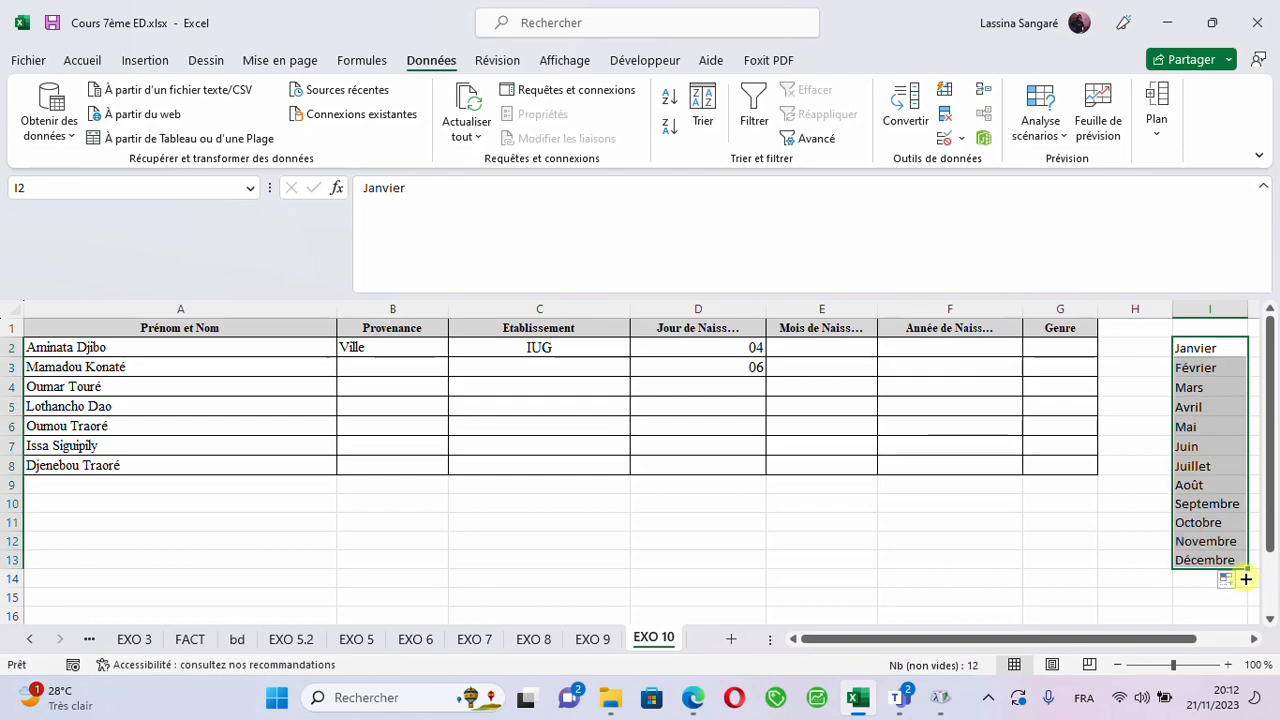
# - Name the month list in I2:I13 periode
pyautogui.click(41, 188)
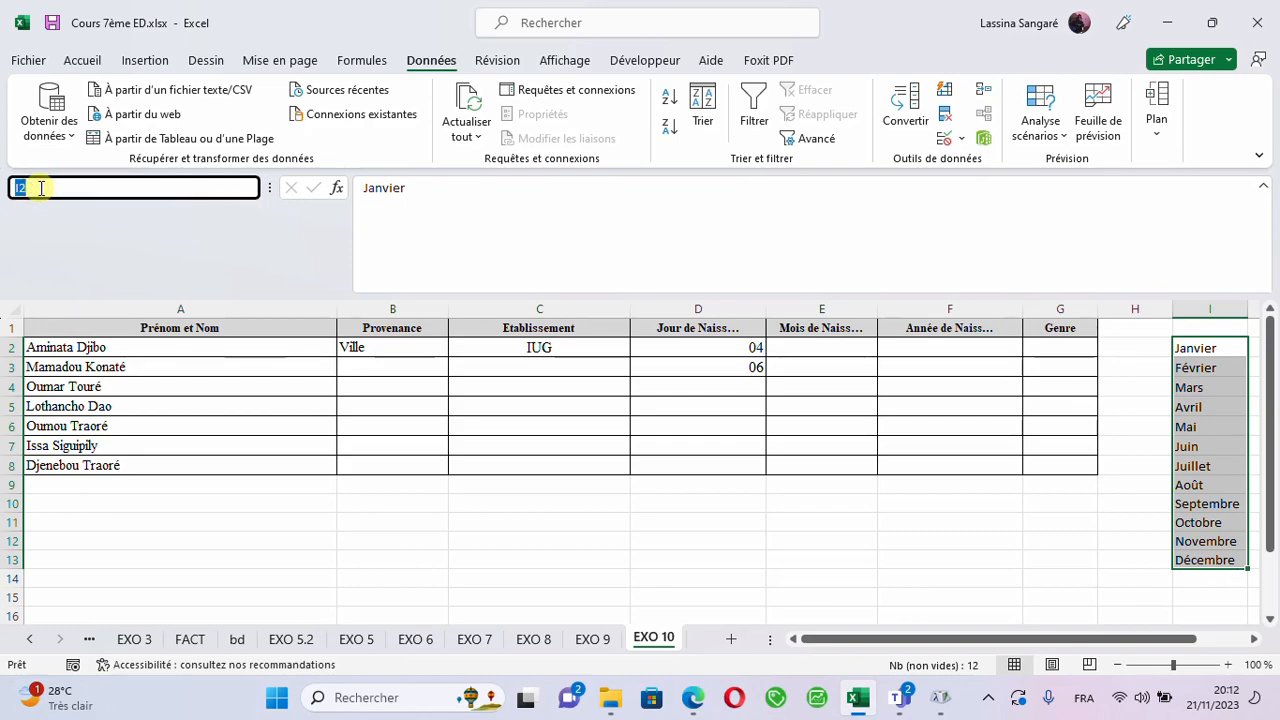
pyautogui.write('periode')
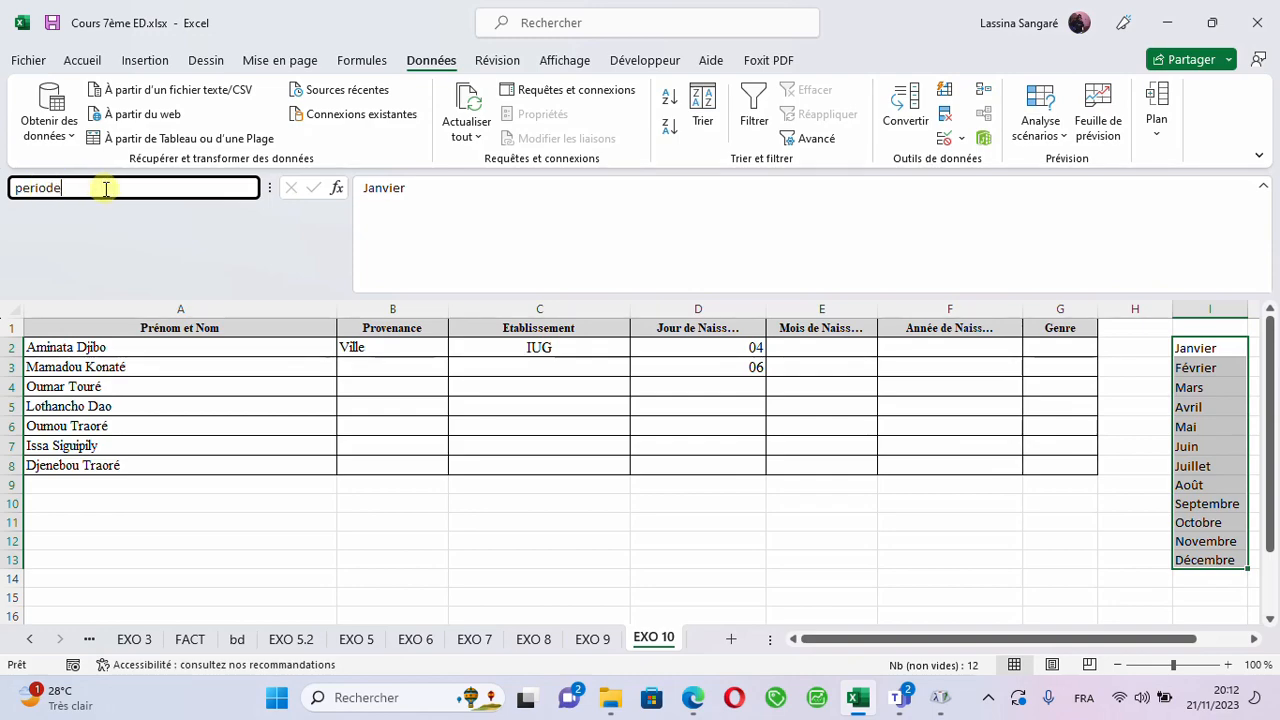
pyautogui.press('Return')
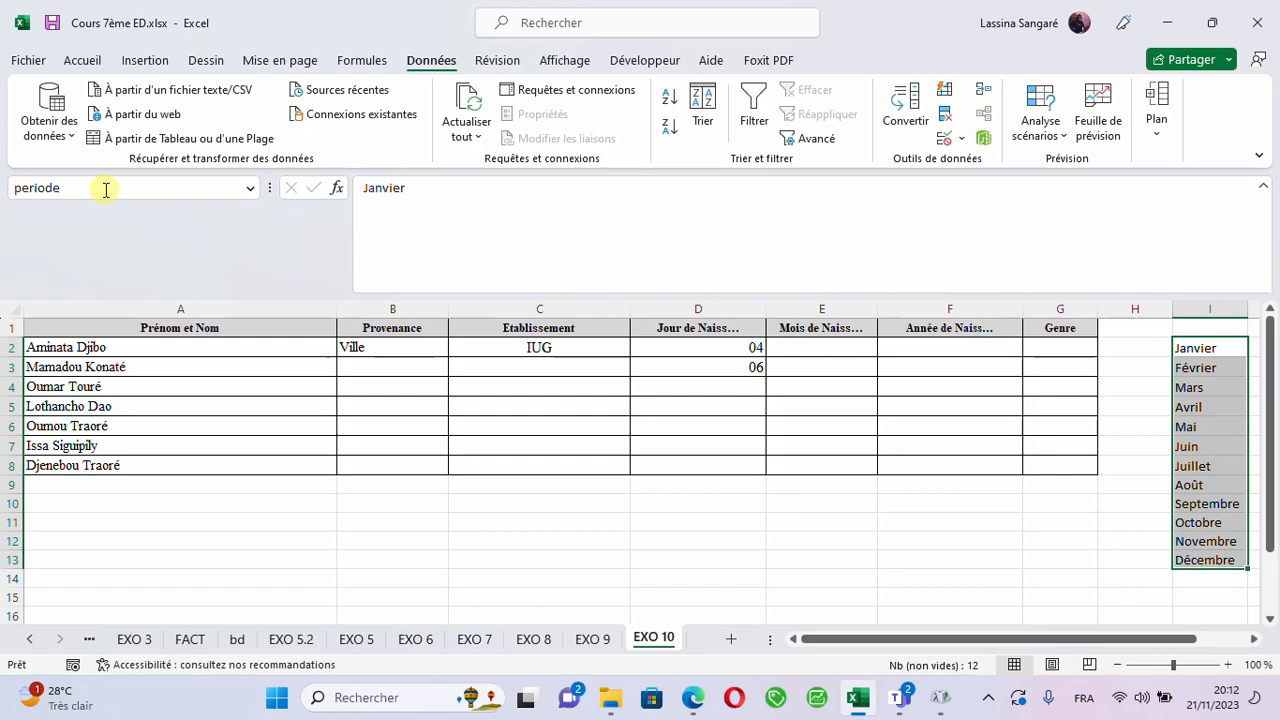
pyautogui.click(87, 188)
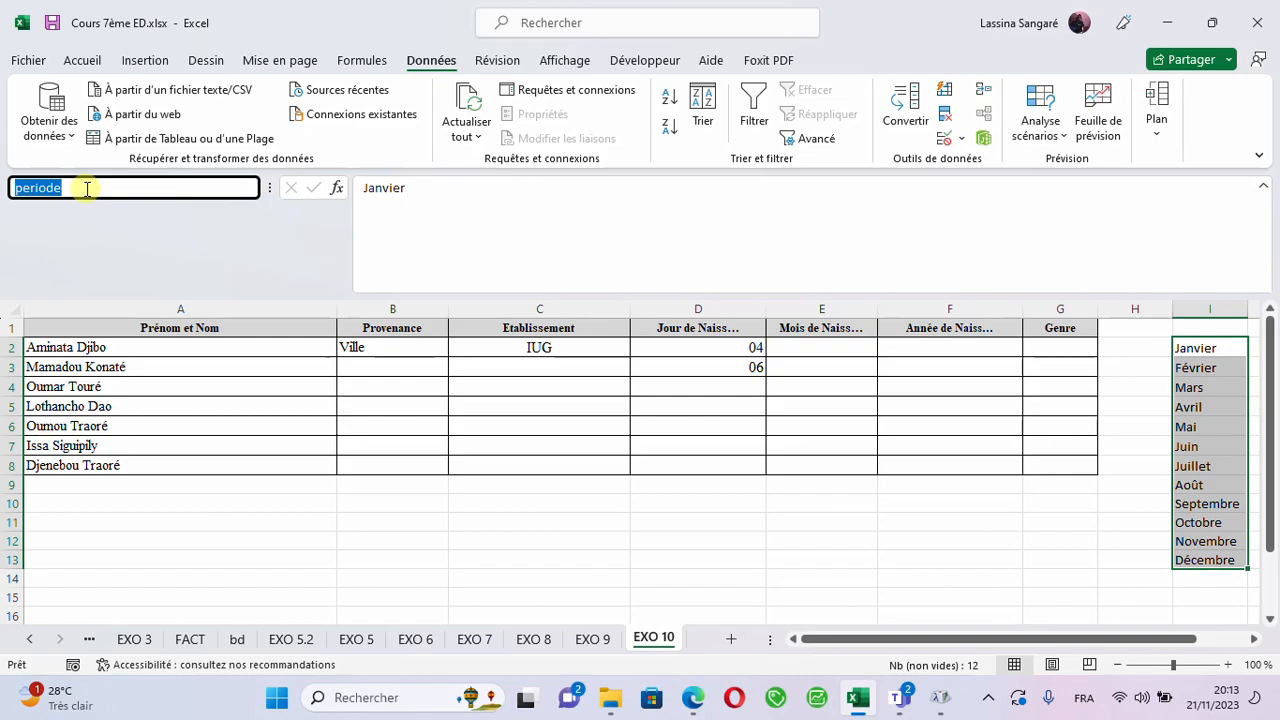
pyautogui.click(87, 188)
pyautogui.doubleClick(86, 188)
pyautogui.click(85, 188)
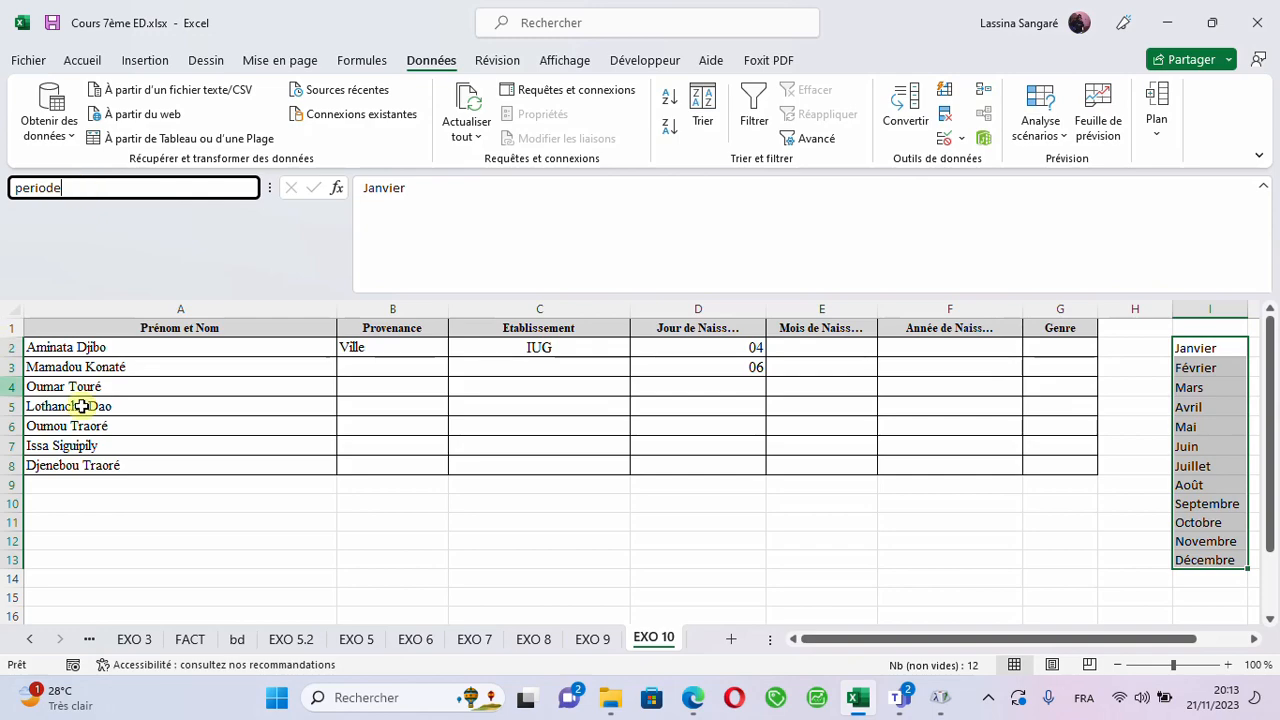
pyautogui.press('Escape')
# - Apply a list (Liste) data validation to E2 in the birth month column, with =periode as its source
pyautogui.click(798, 391)
pyautogui.click(808, 362)
pyautogui.click(828, 345)
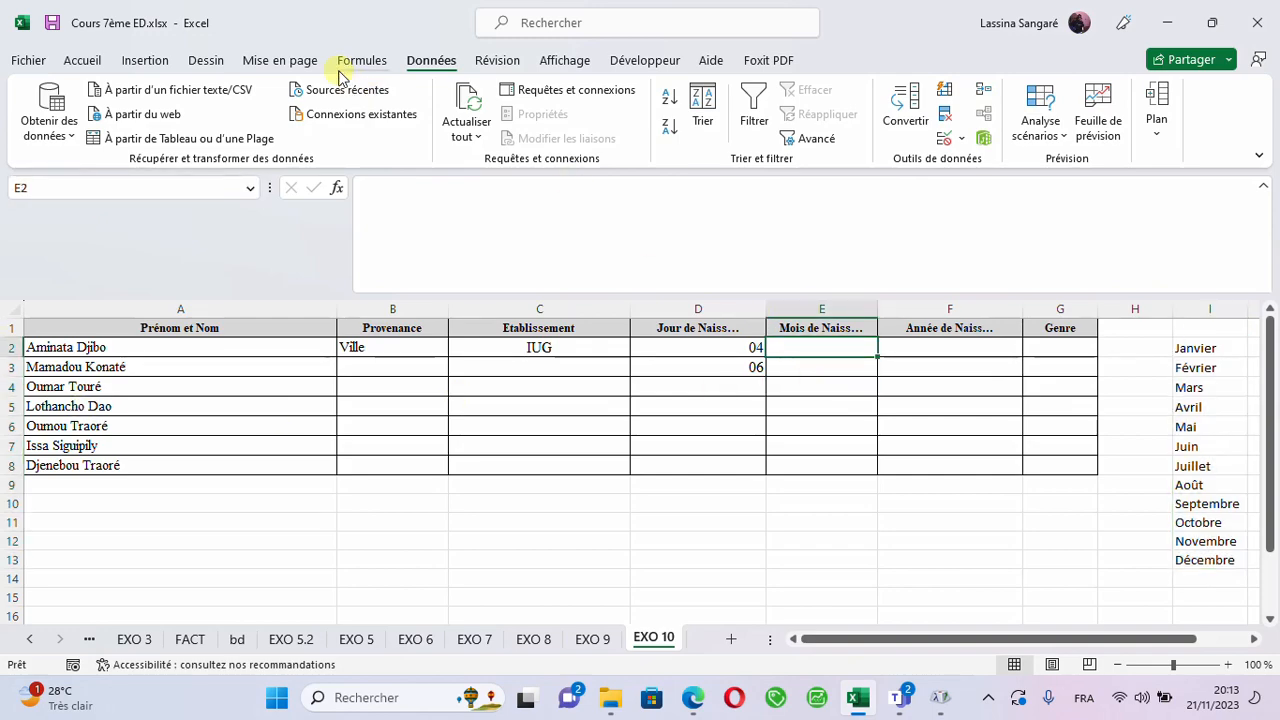
pyautogui.click(91, 60)
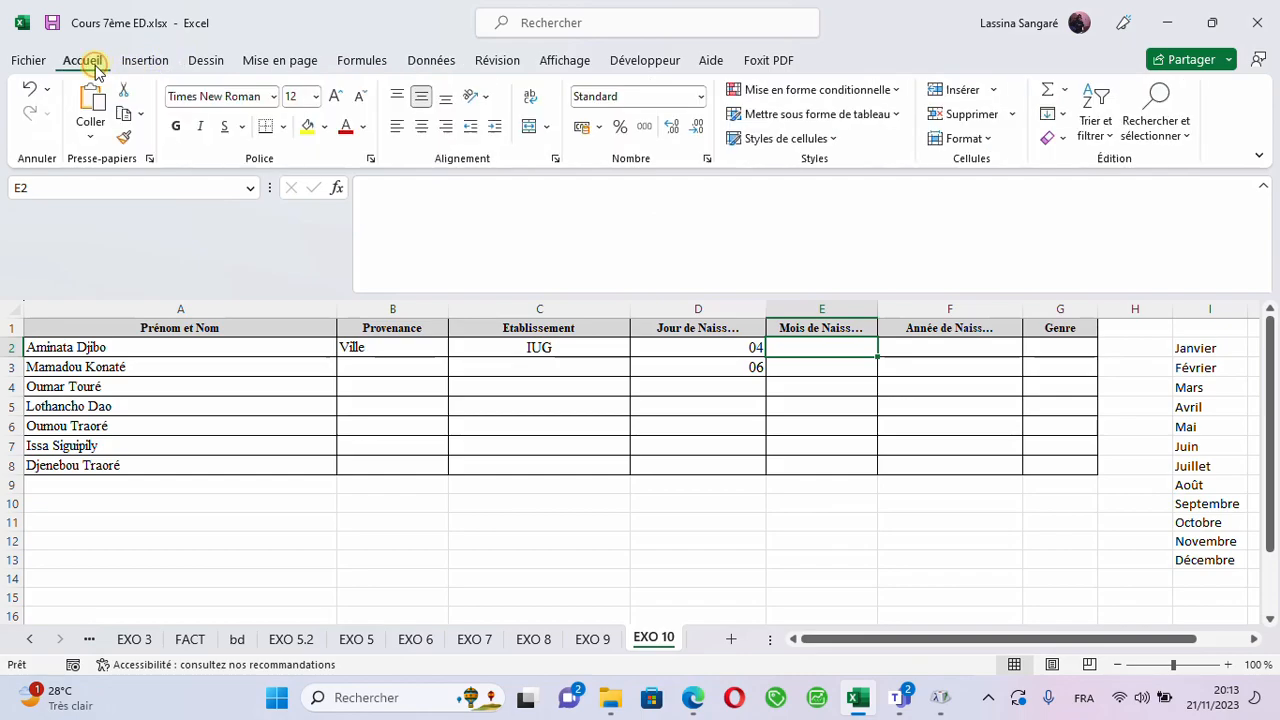
pyautogui.click(422, 58)
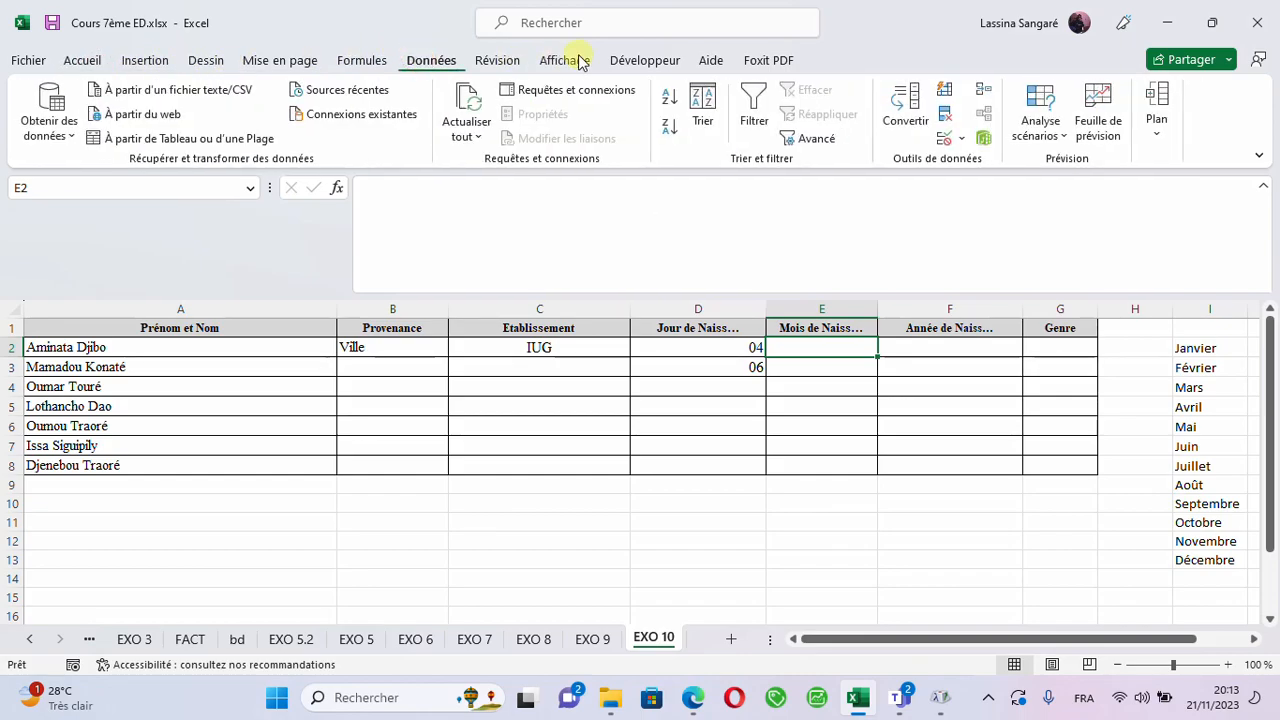
pyautogui.click(960, 145)
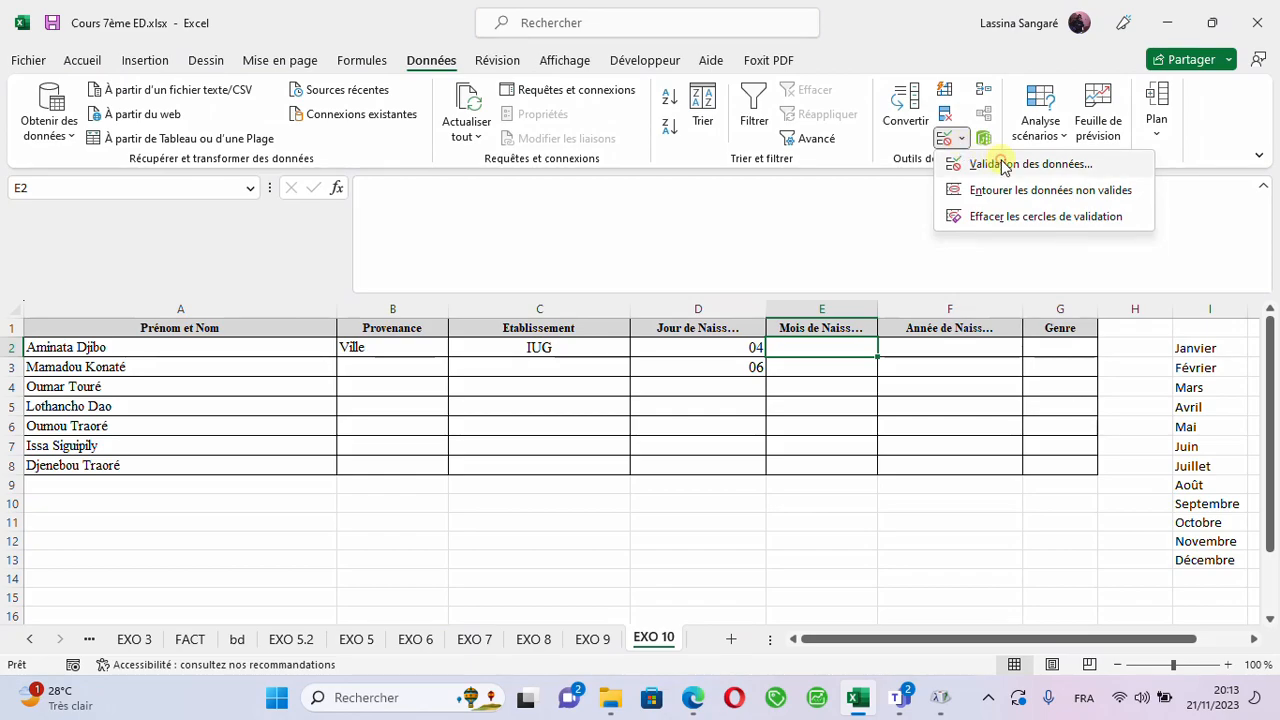
pyautogui.click(990, 163)
pyautogui.click(301, 187)
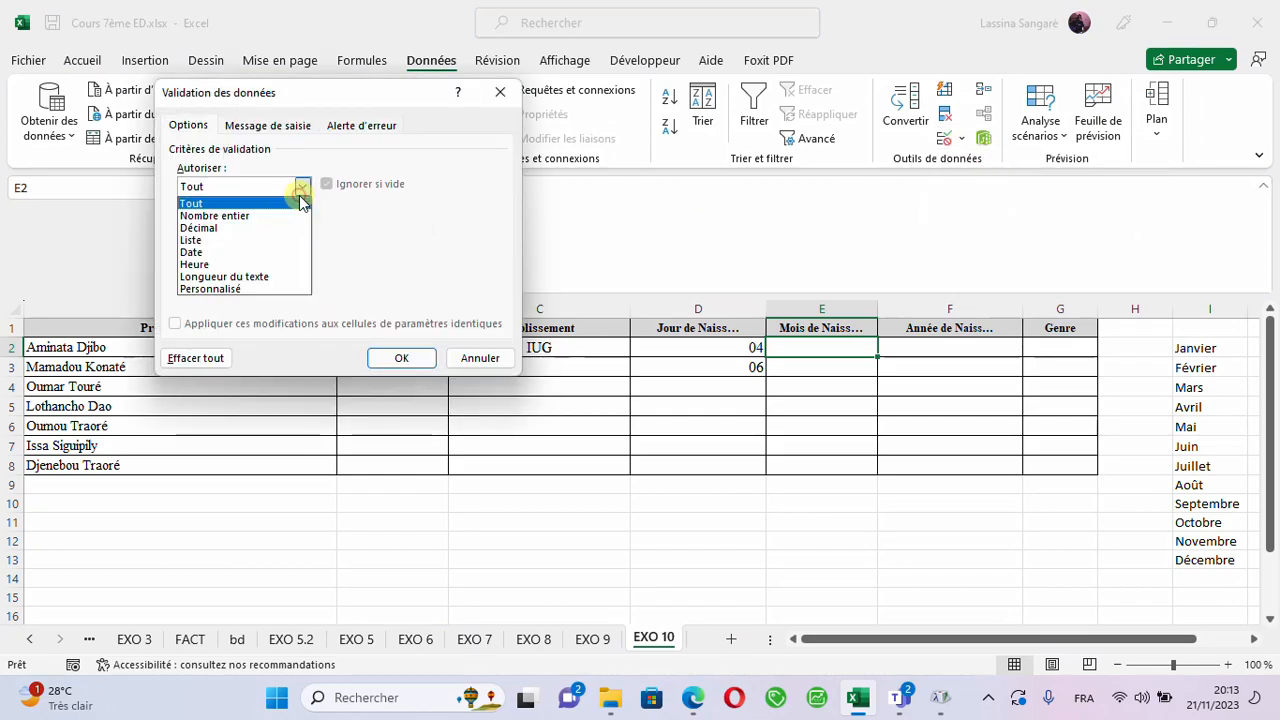
pyautogui.click(212, 242)
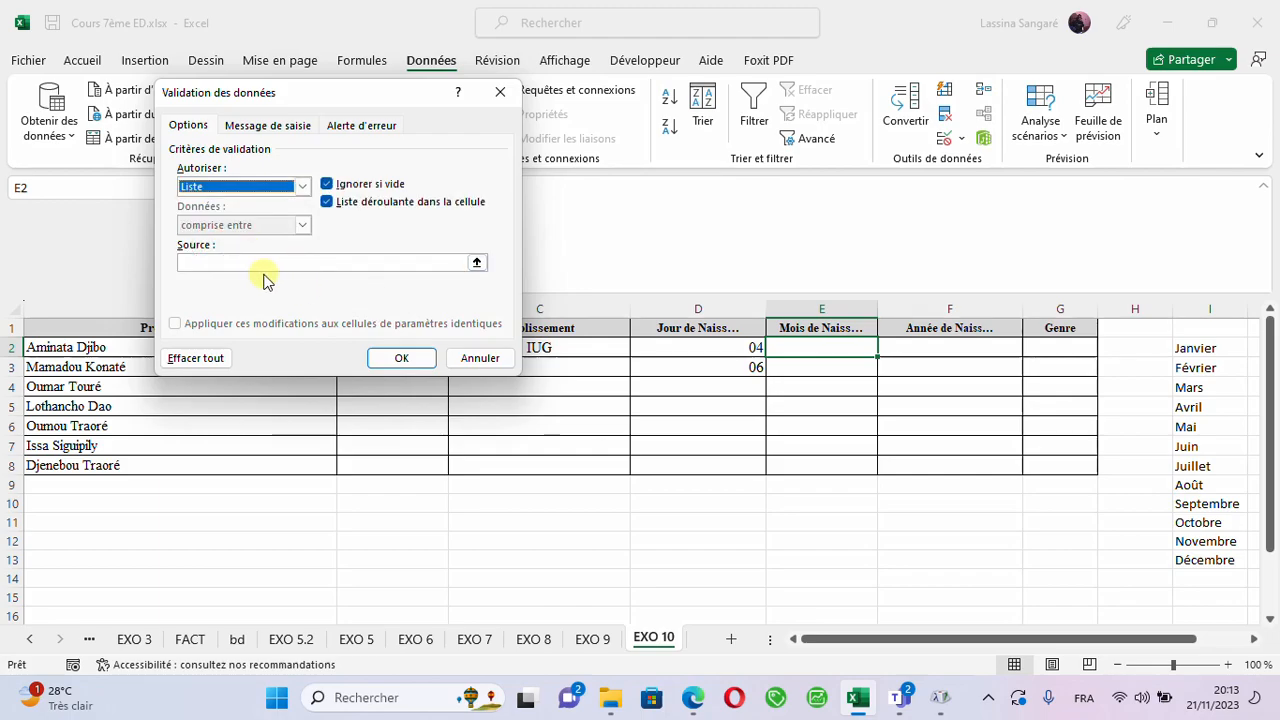
pyautogui.click(221, 263)
pyautogui.write('=per')
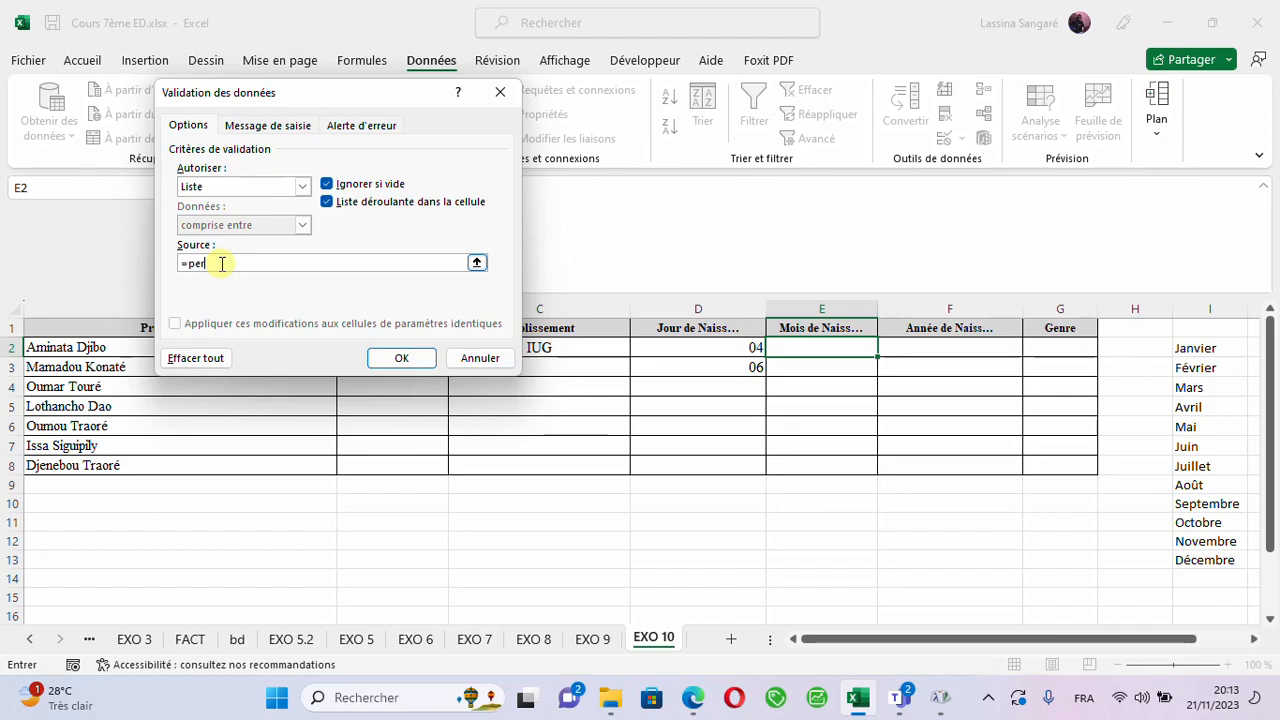
pyautogui.write('iode')
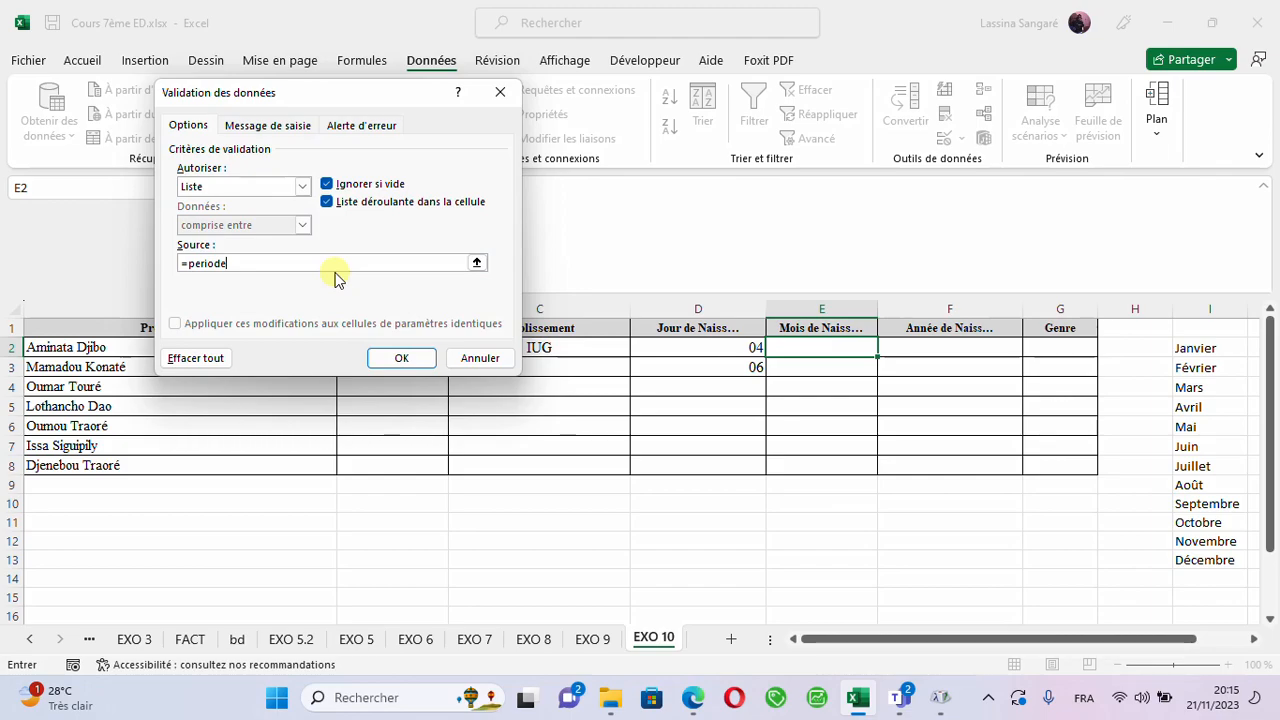
pyautogui.click(390, 362)
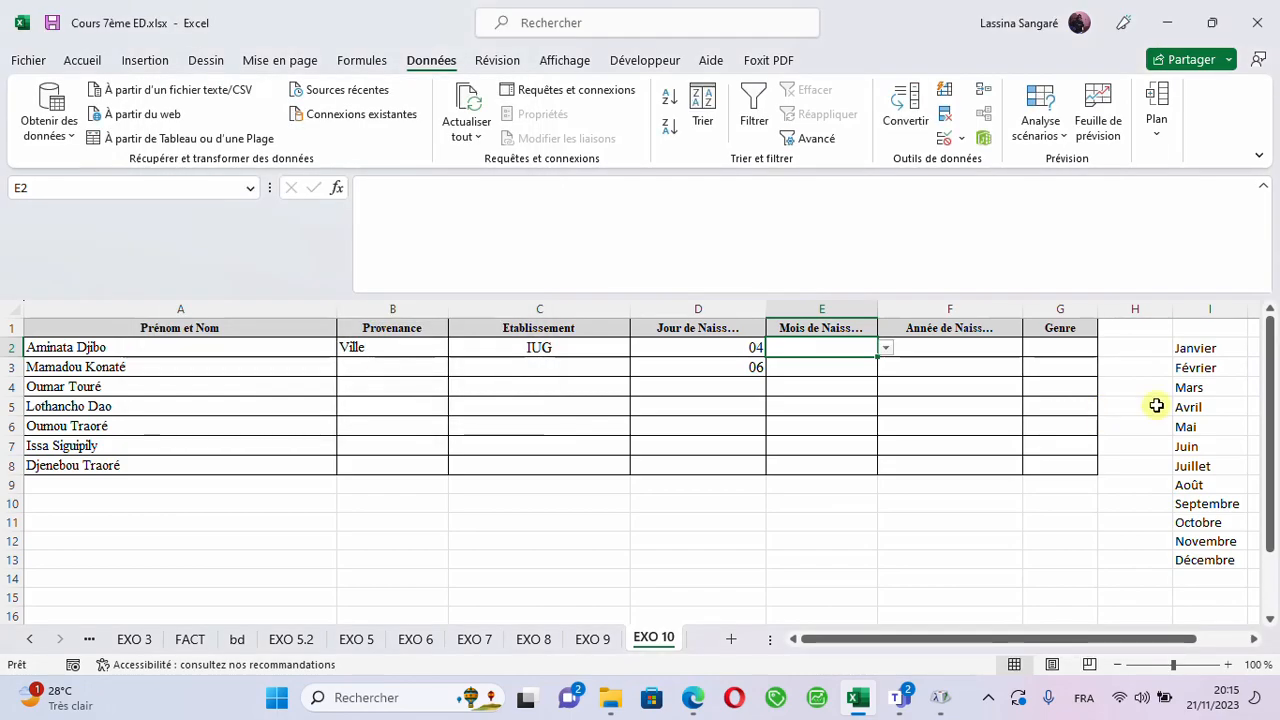
# - Try hiding column I with the month names, select E2 in the birth month column, and undo the hiding
pyautogui.click(1195, 310)
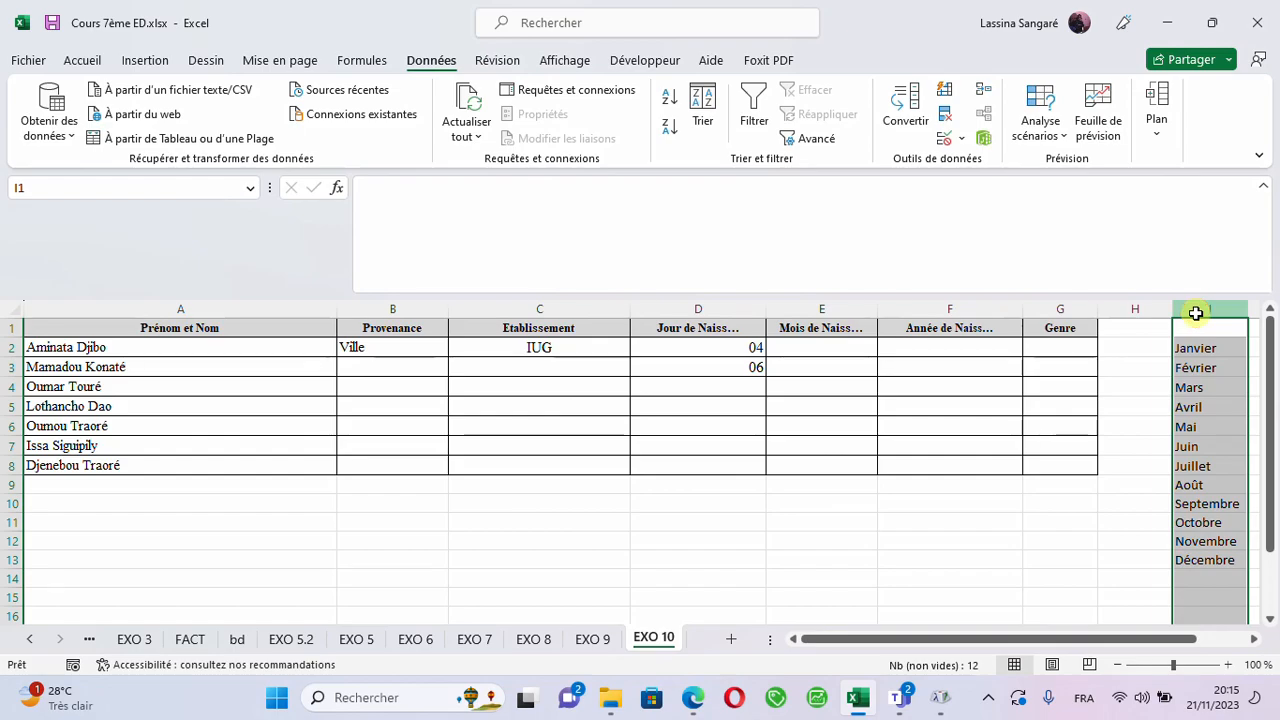
pyautogui.rightClick(1197, 302)
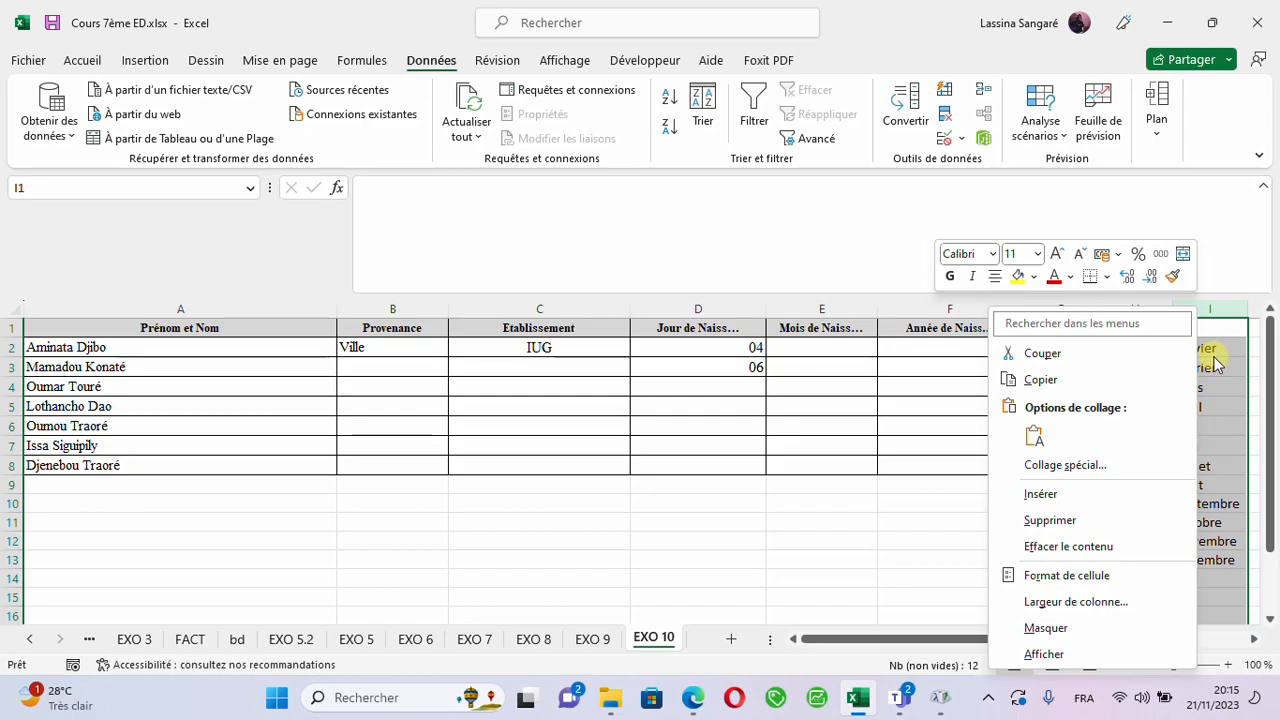
pyautogui.click(1047, 628)
pyautogui.click(791, 423)
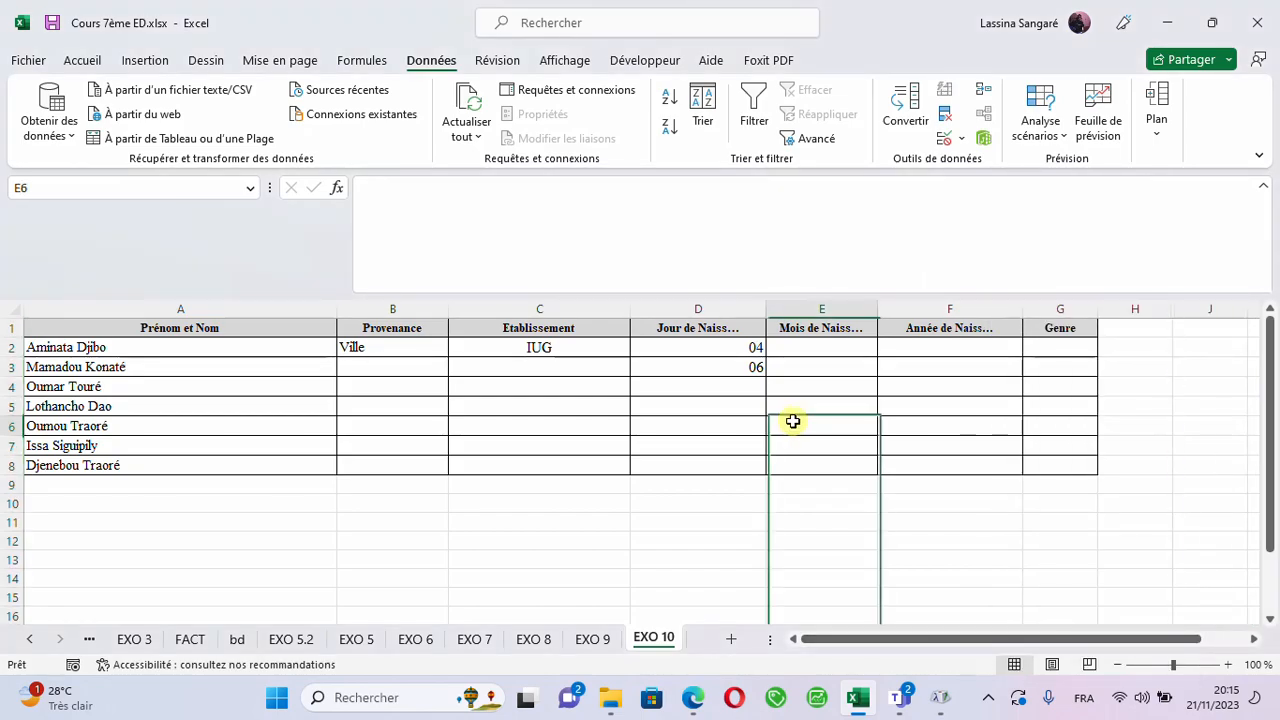
pyautogui.click(846, 356)
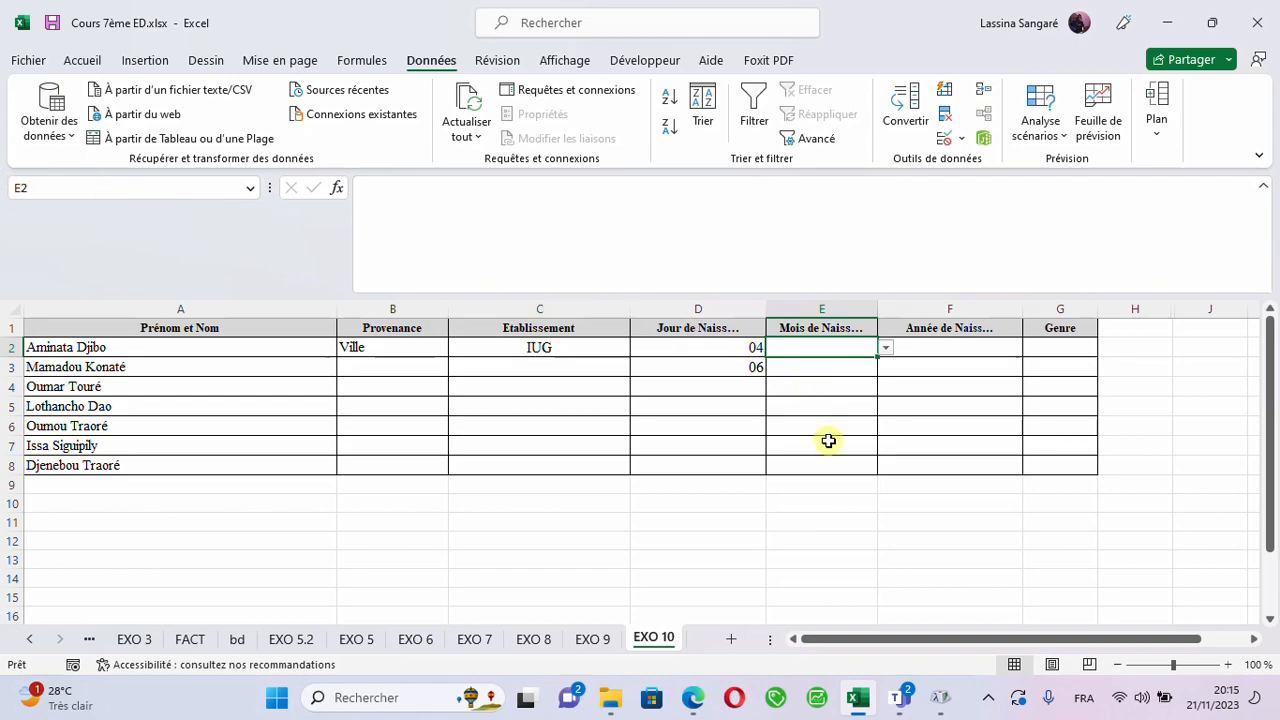
pyautogui.hotkey('ctrl', 'z')
pyautogui.click(1104, 456)
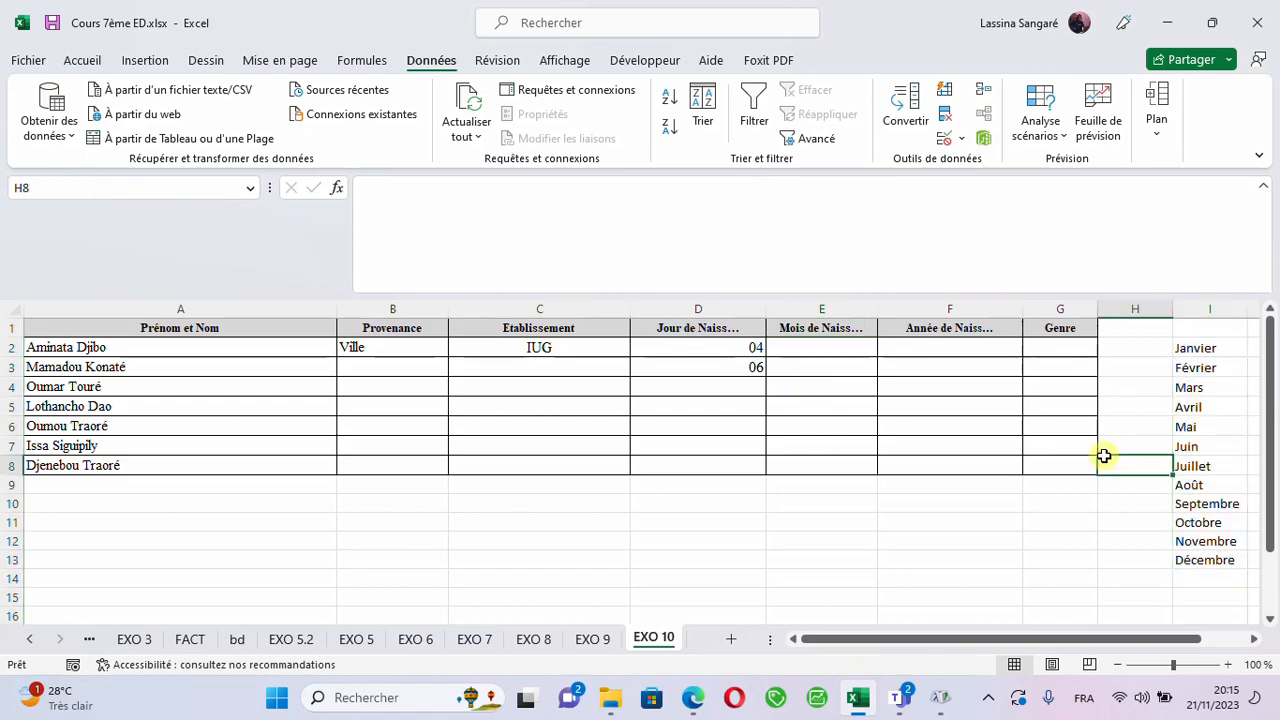
# - Hide column I, which holds the month names
pyautogui.click(1214, 314)
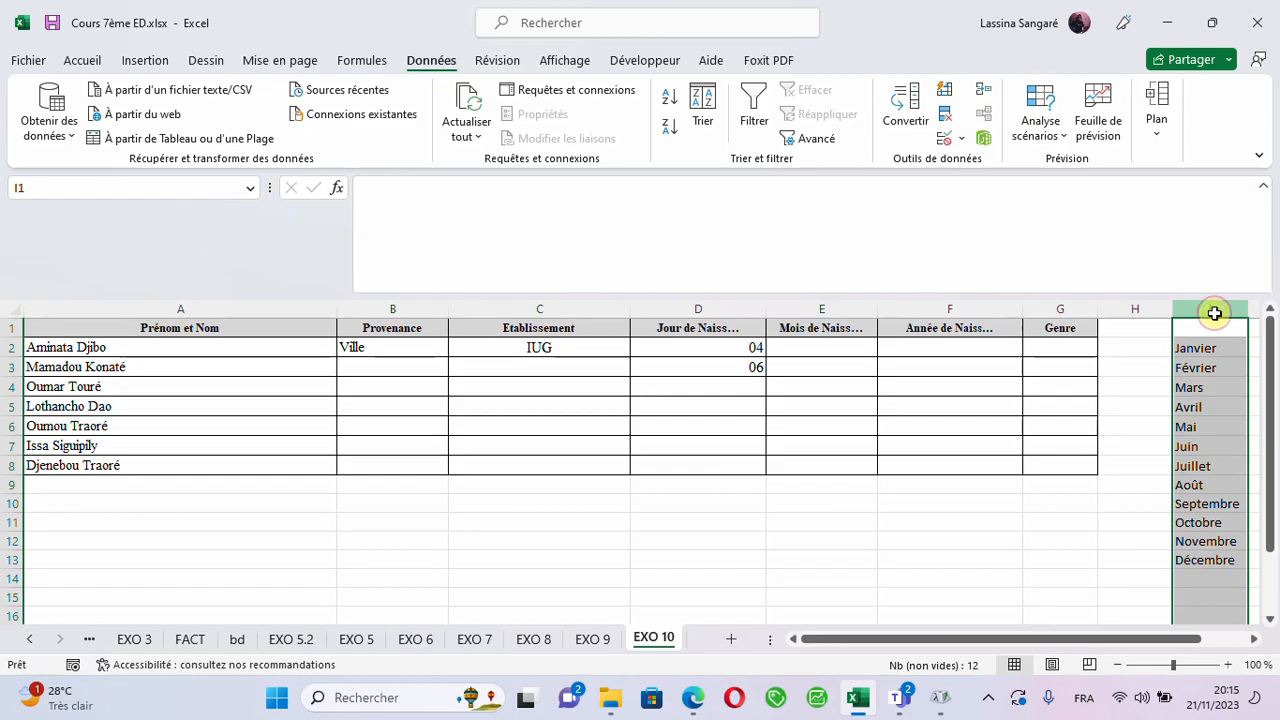
pyautogui.rightClick(1212, 374)
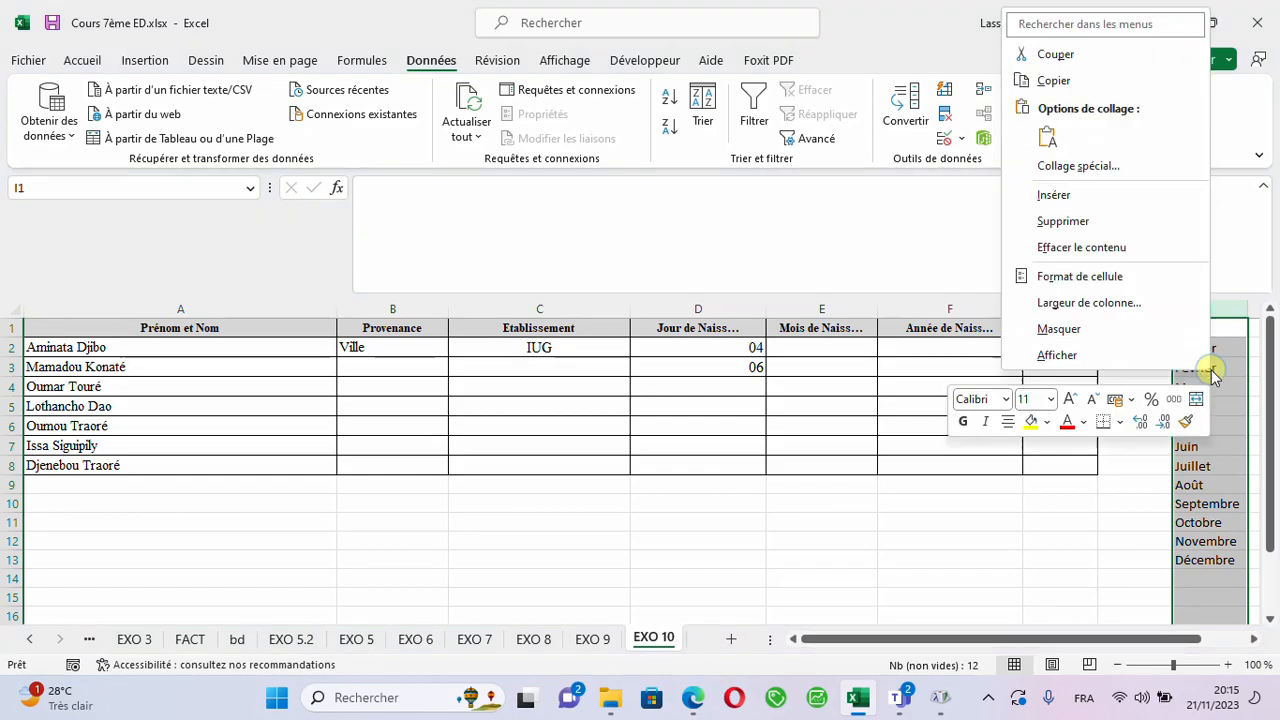
pyautogui.click(1101, 329)
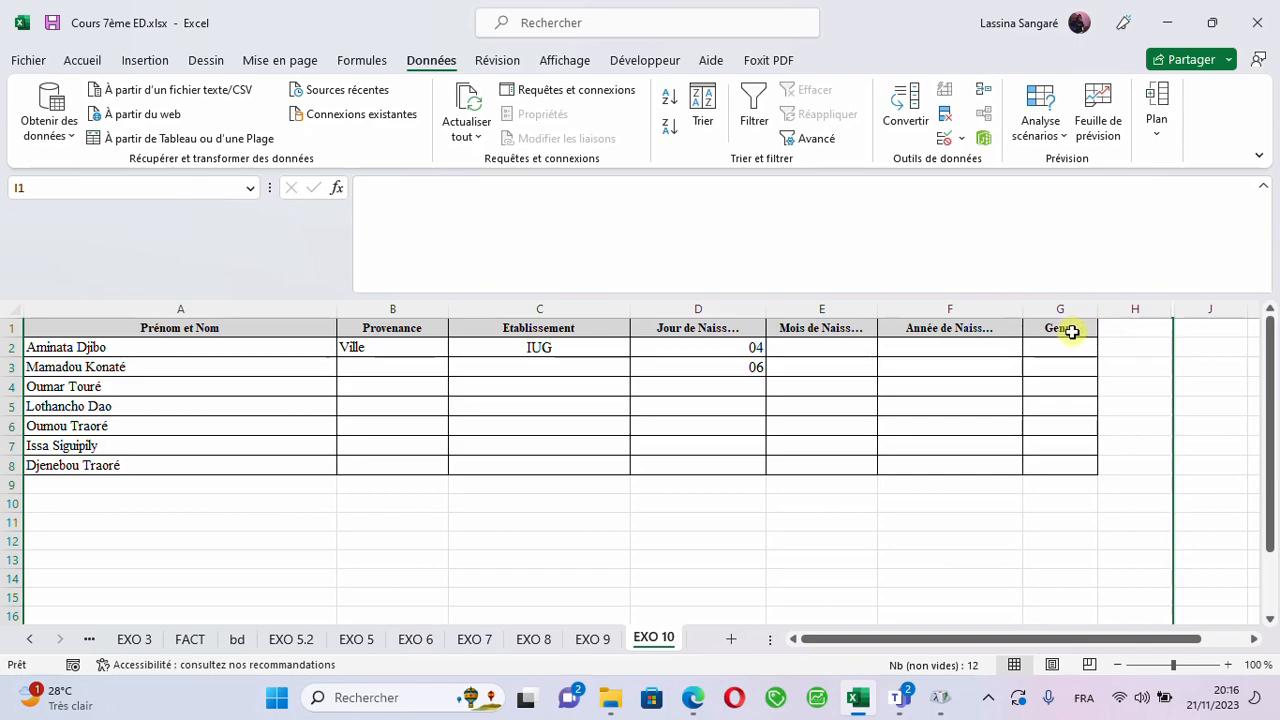
# - Copy the month drop-down from E2 down through E8
pyautogui.click(811, 350)
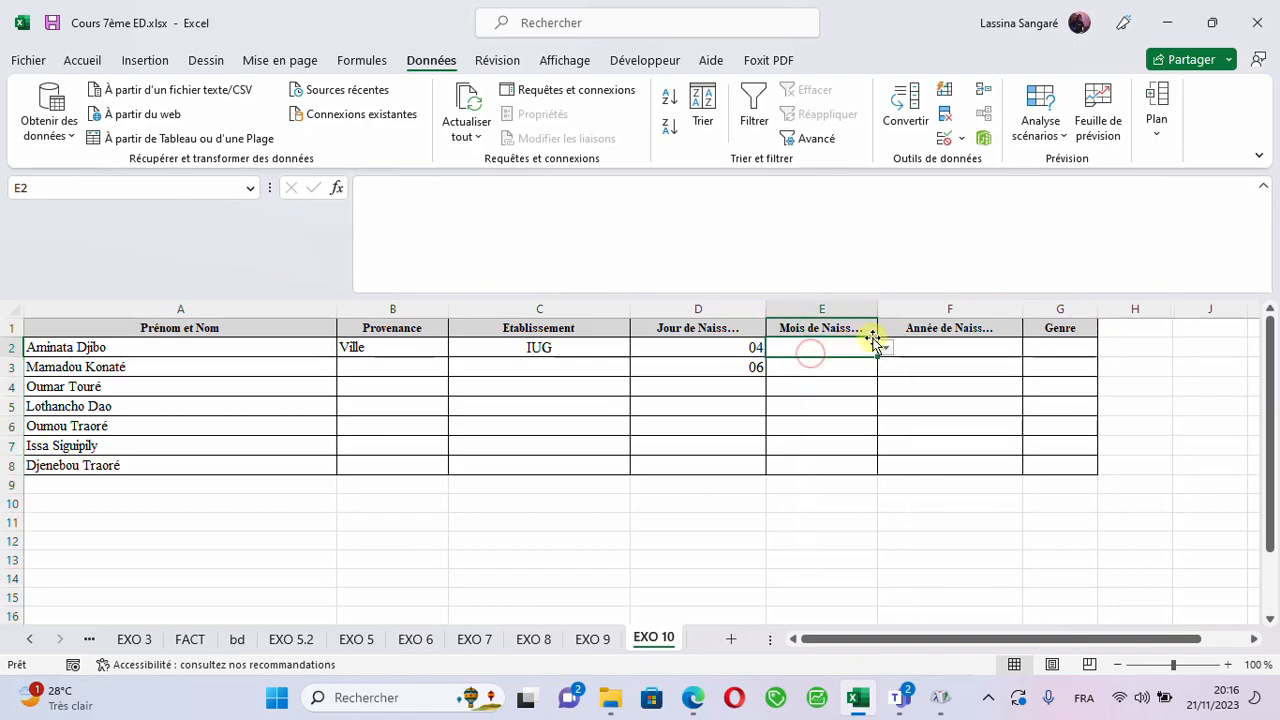
pyautogui.moveTo(878, 358); pyautogui.dragTo(895, 471)
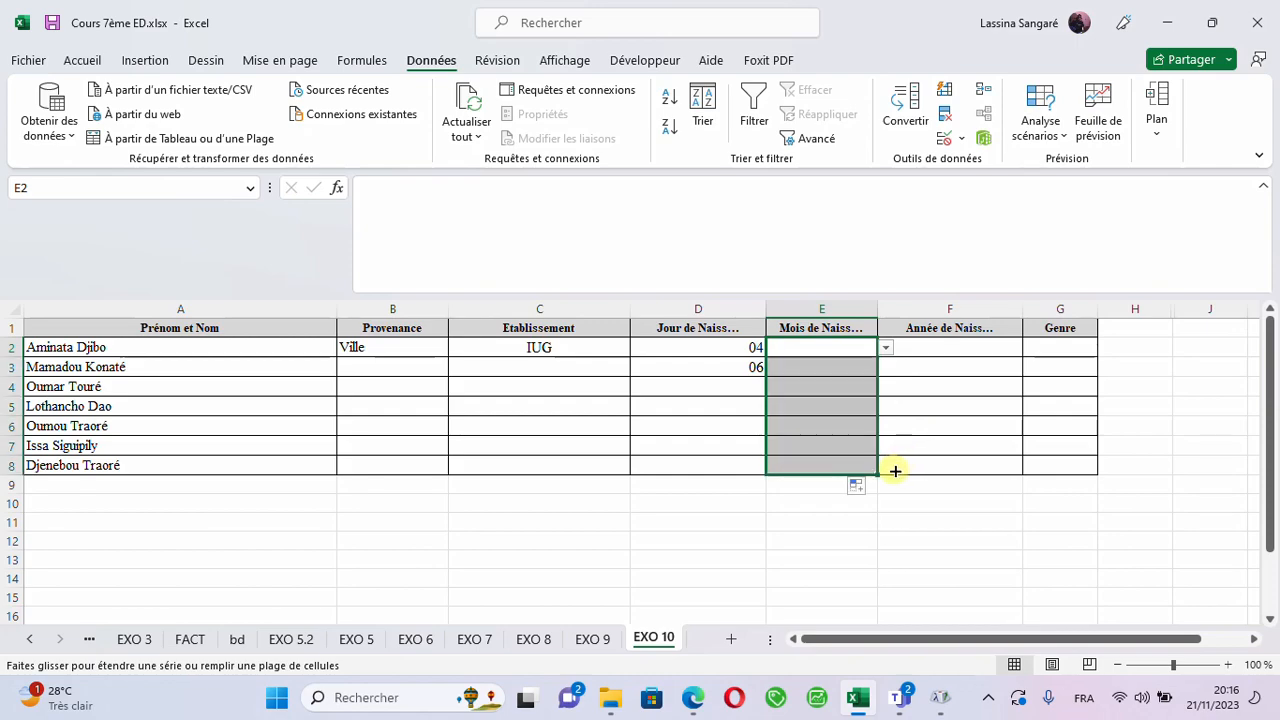
pyautogui.click(831, 452)
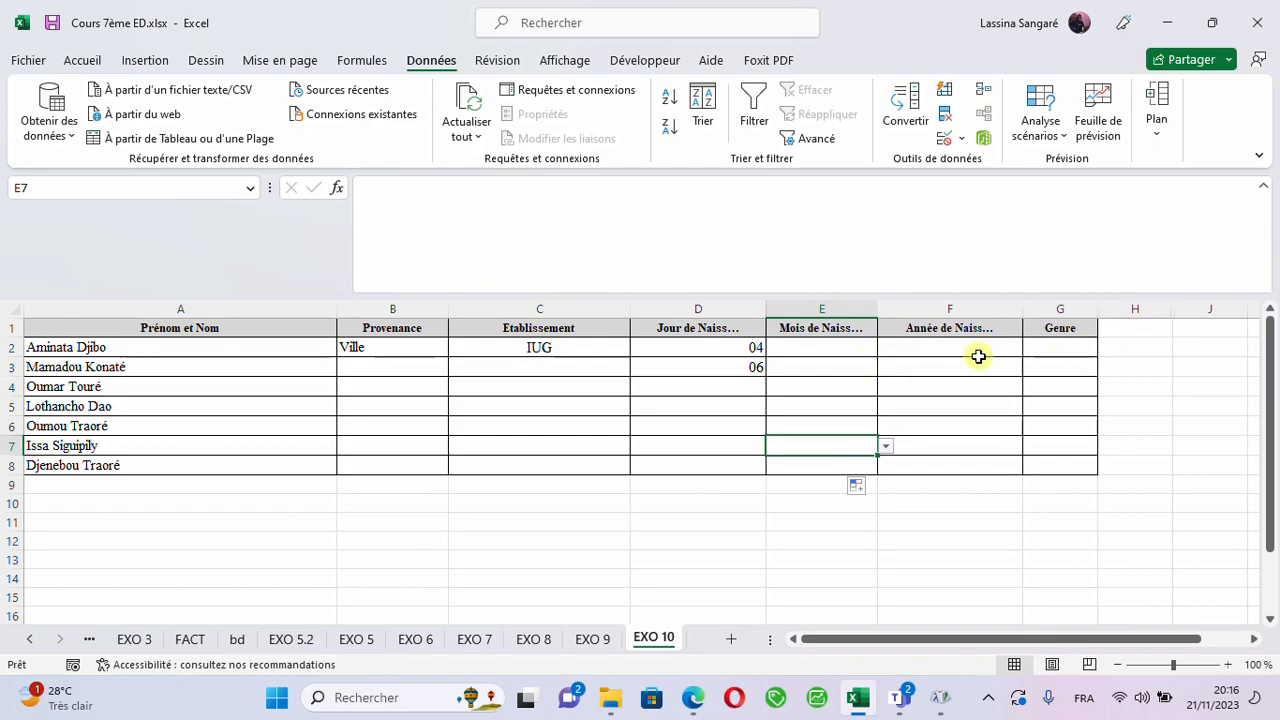
# - Apply a whole-number (Nombre entier) data validation between 1998 and 2003 to F2 in the birth year column
pyautogui.click(930, 343)
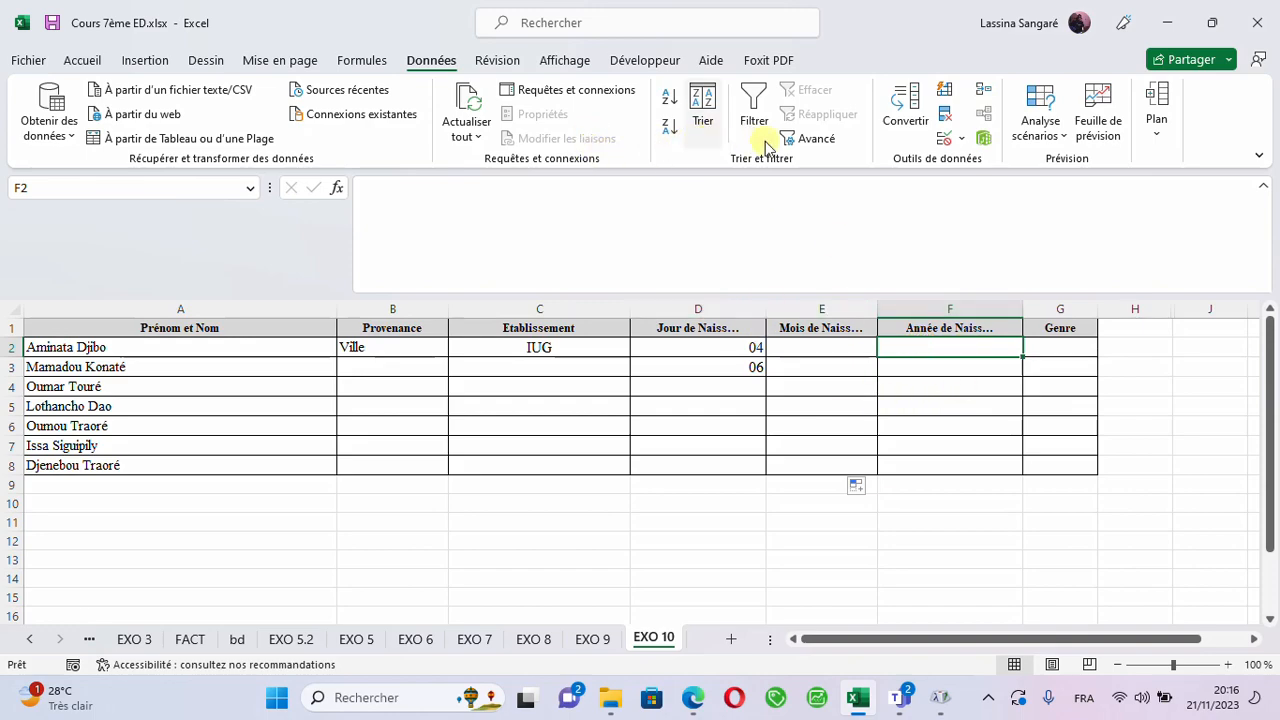
pyautogui.click(965, 139)
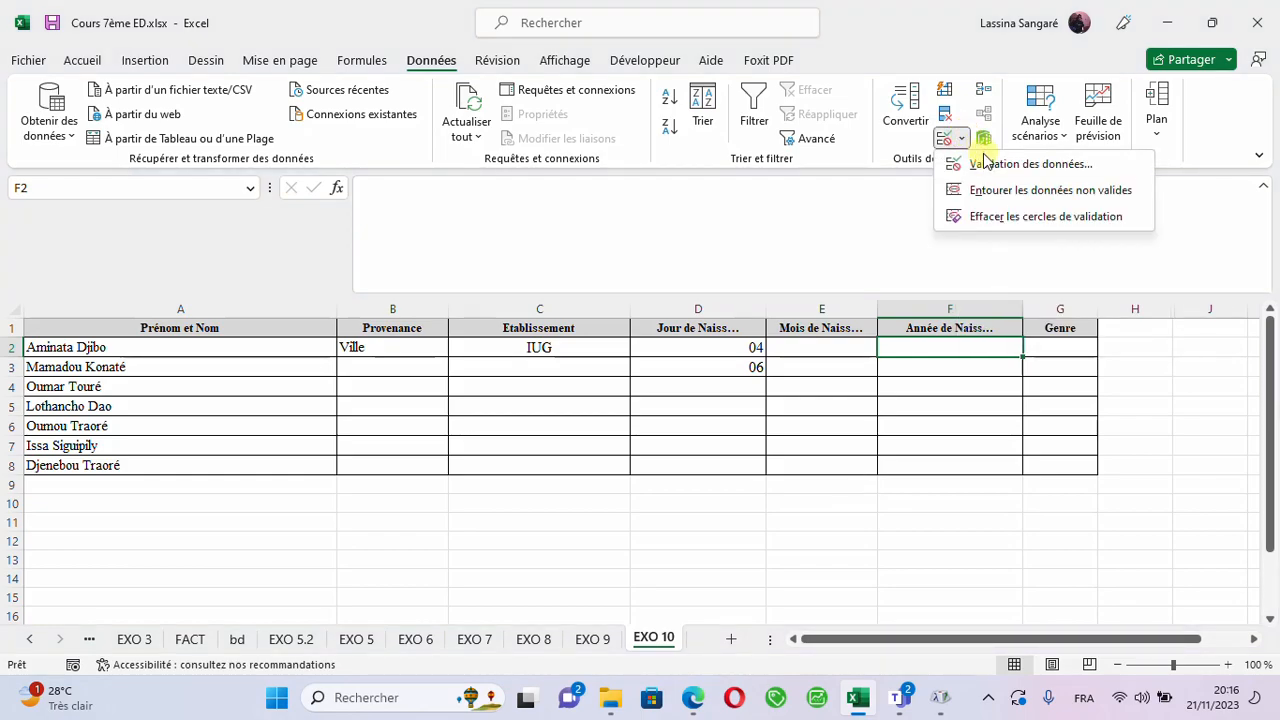
pyautogui.click(988, 166)
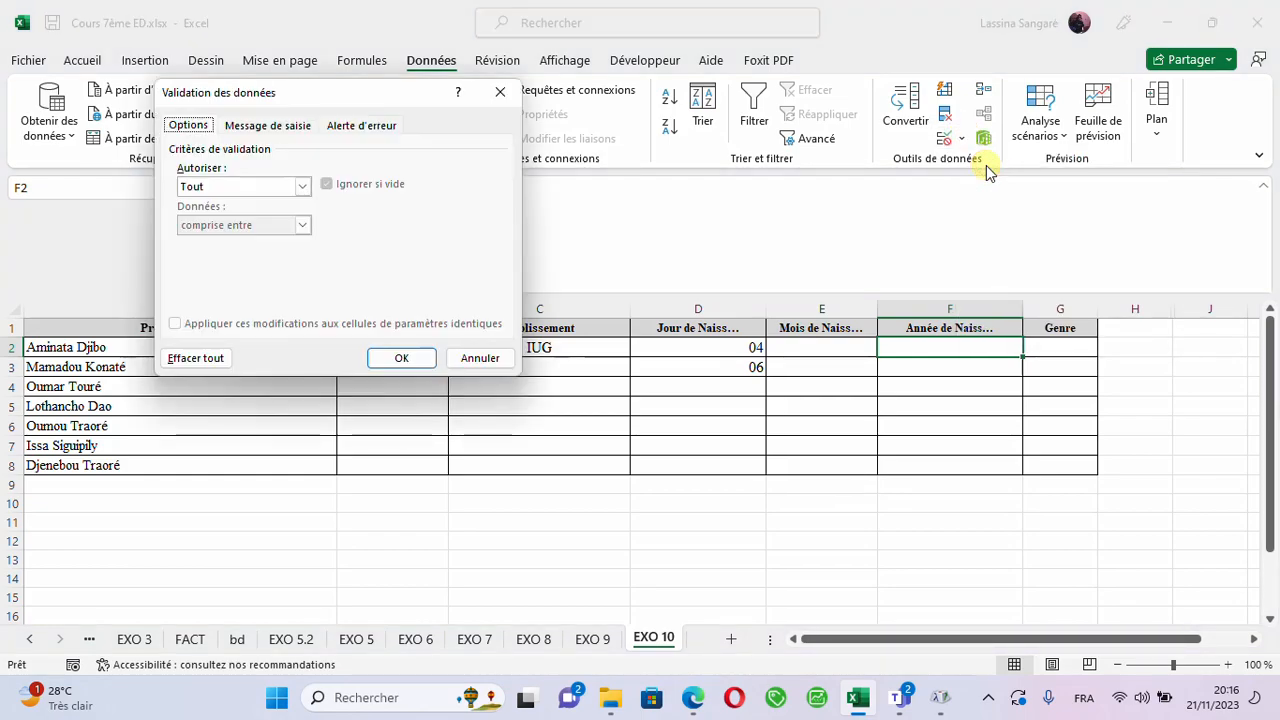
pyautogui.click(300, 186)
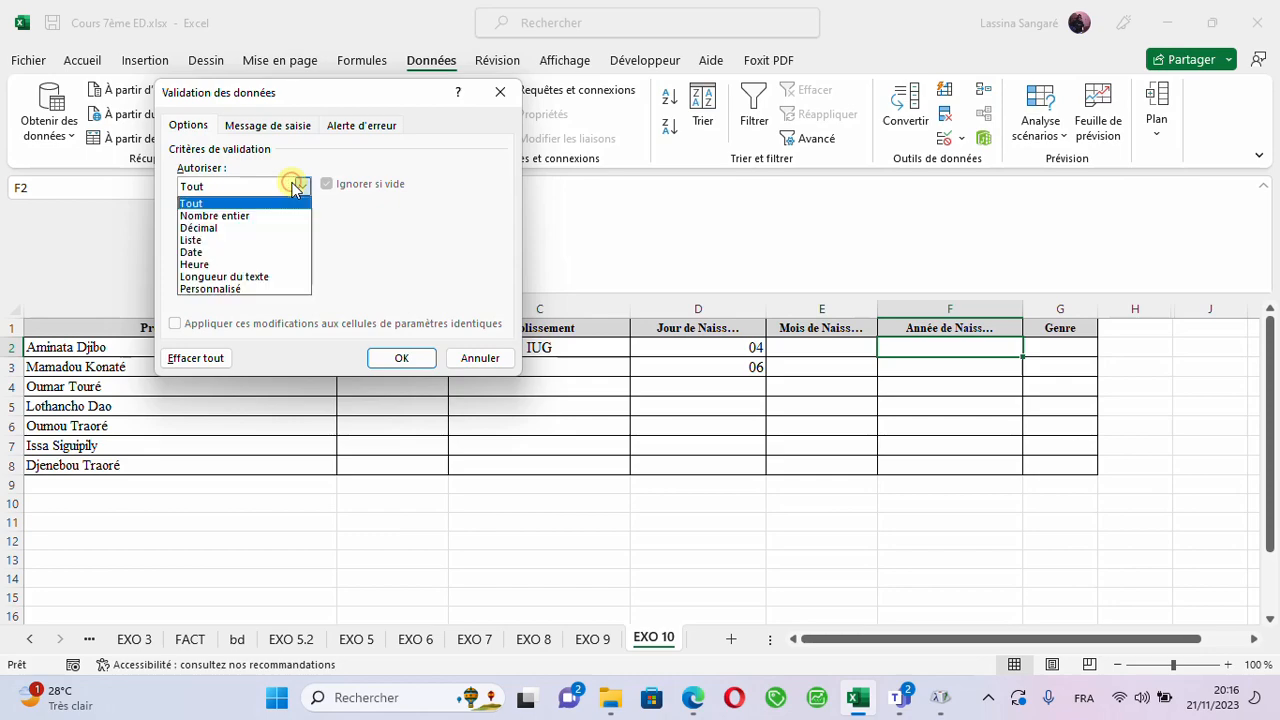
pyautogui.click(250, 228)
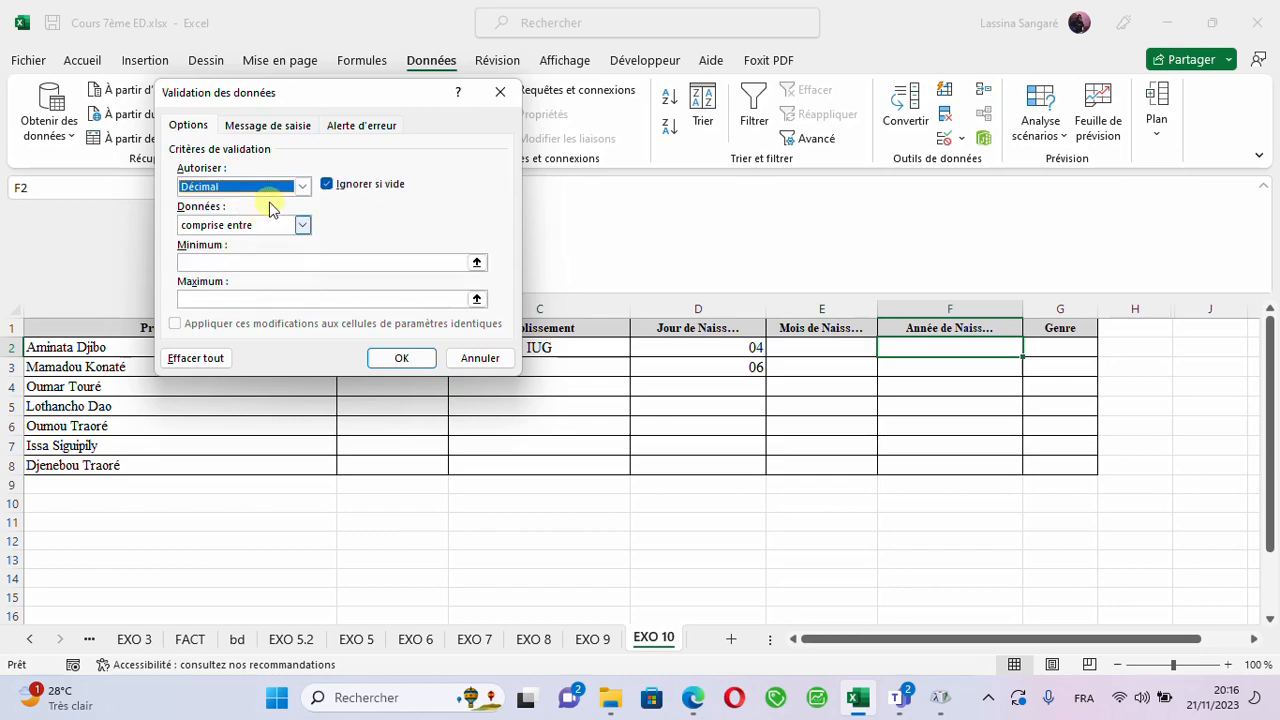
pyautogui.click(298, 187)
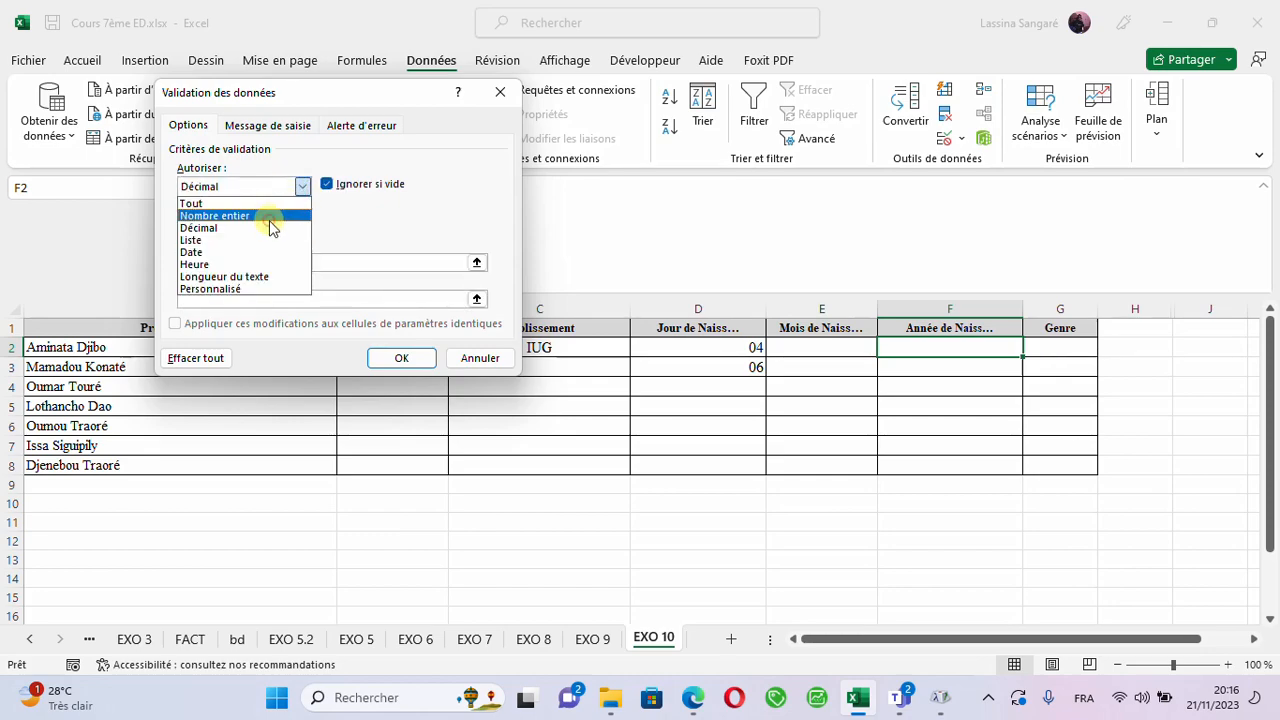
pyautogui.click(268, 218)
pyautogui.click(228, 263)
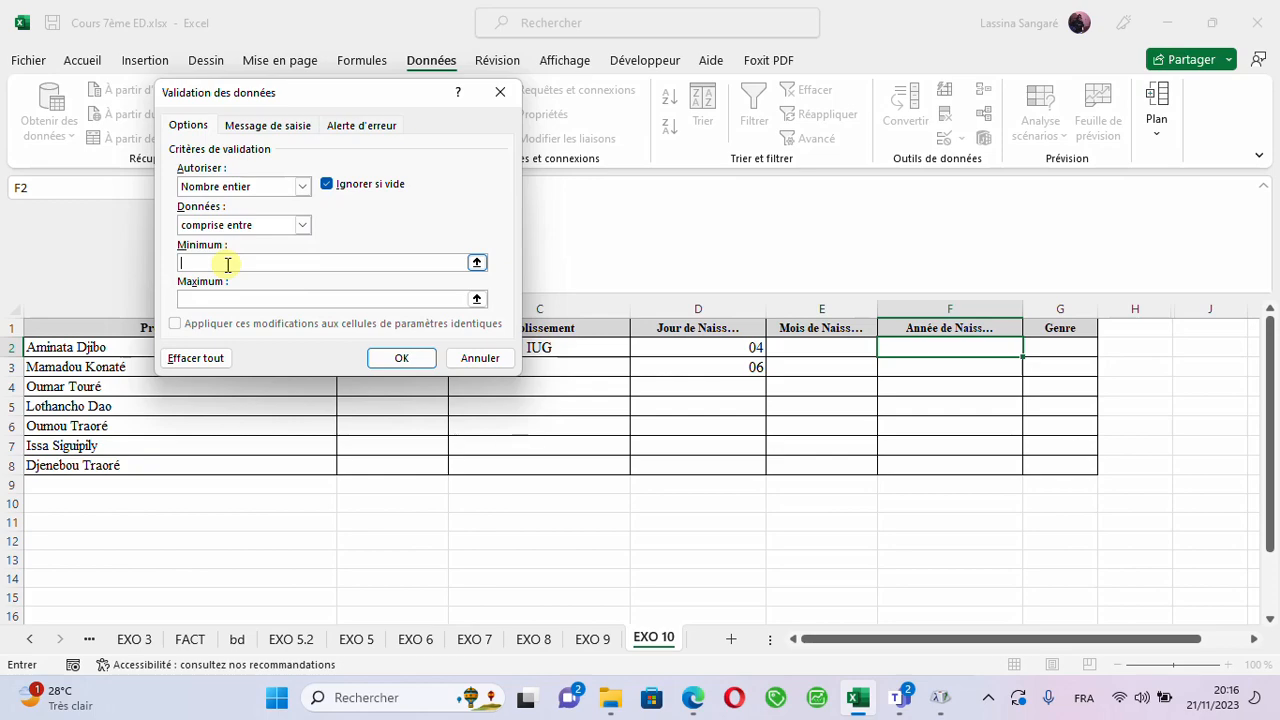
pyautogui.write('&')
pyautogui.write('çç_')
pyautogui.write('2003')
pyautogui.click(410, 361)
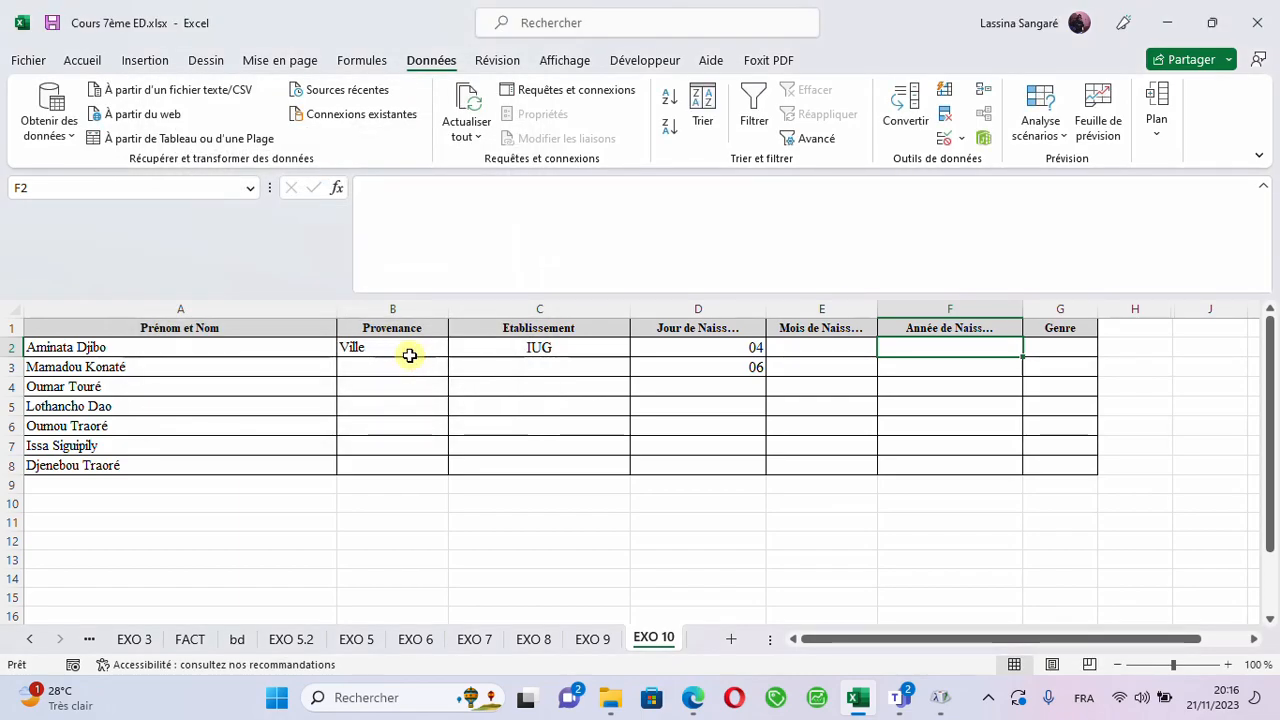
# - Copy the birth year validation from F2 down through F8 and enter 2002 in F2
pyautogui.moveTo(1021, 356); pyautogui.dragTo(1014, 451)
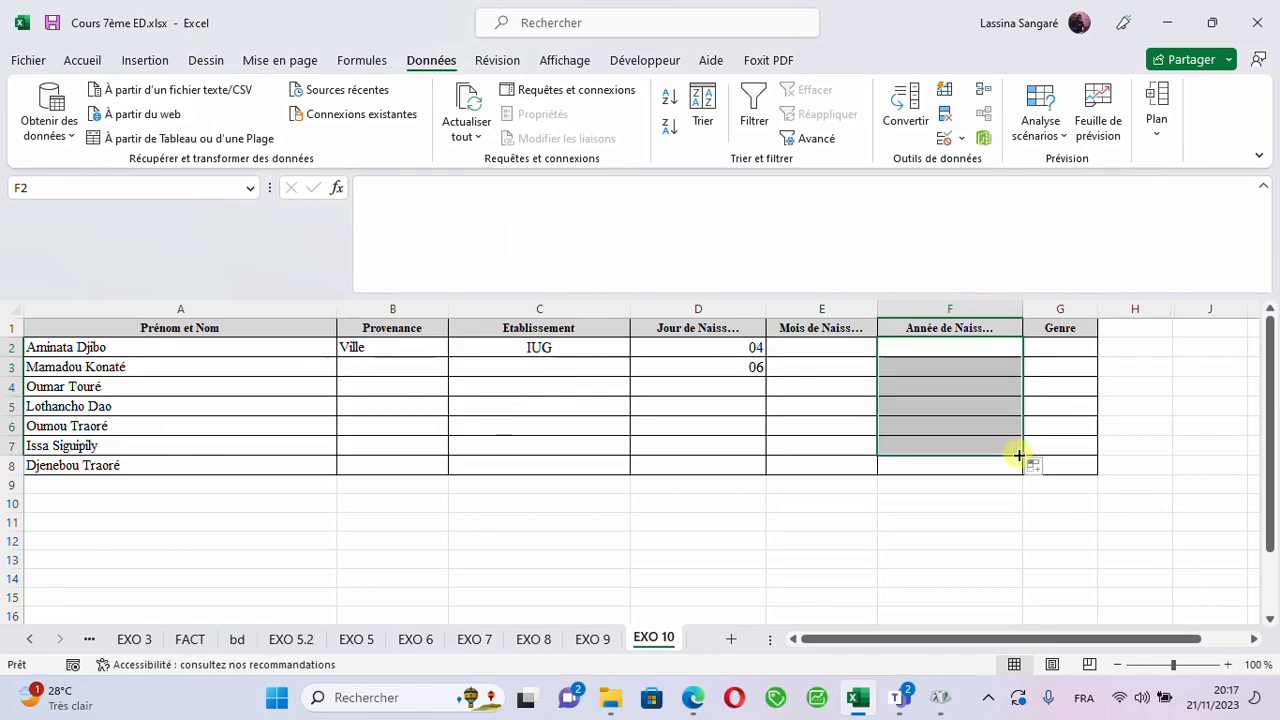
pyautogui.moveTo(1021, 455); pyautogui.dragTo(1023, 480)
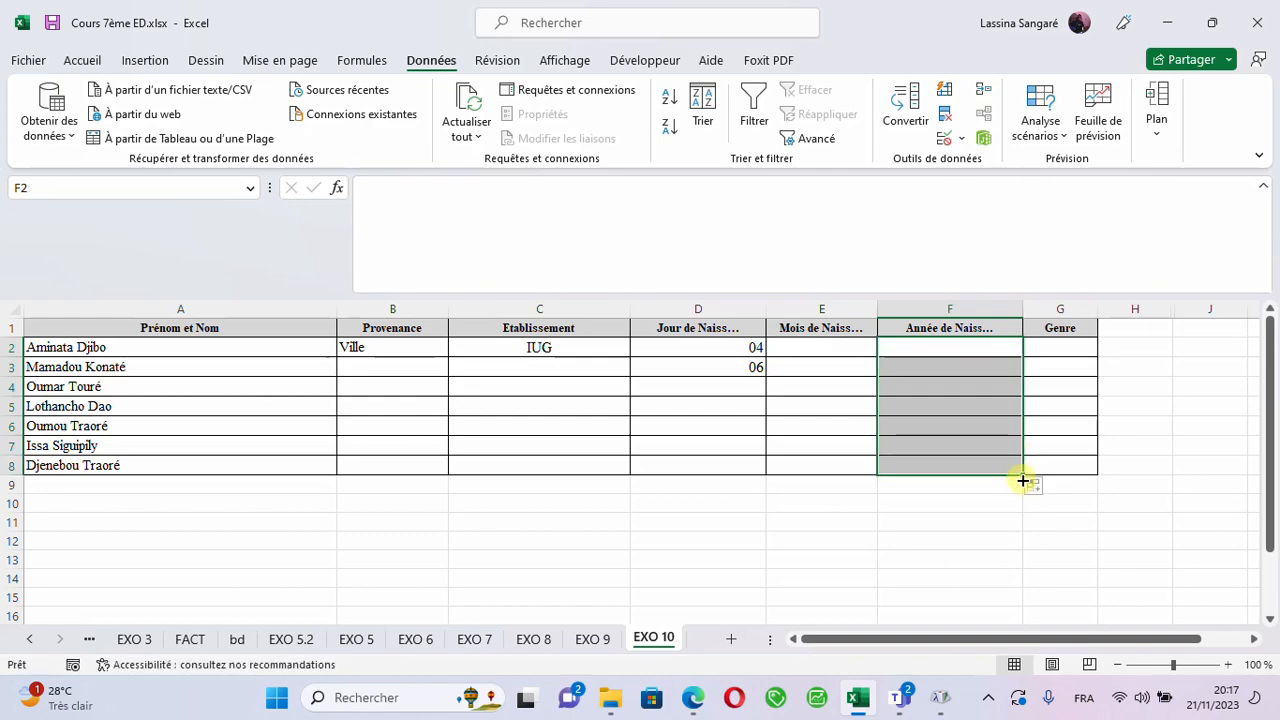
pyautogui.click(952, 355)
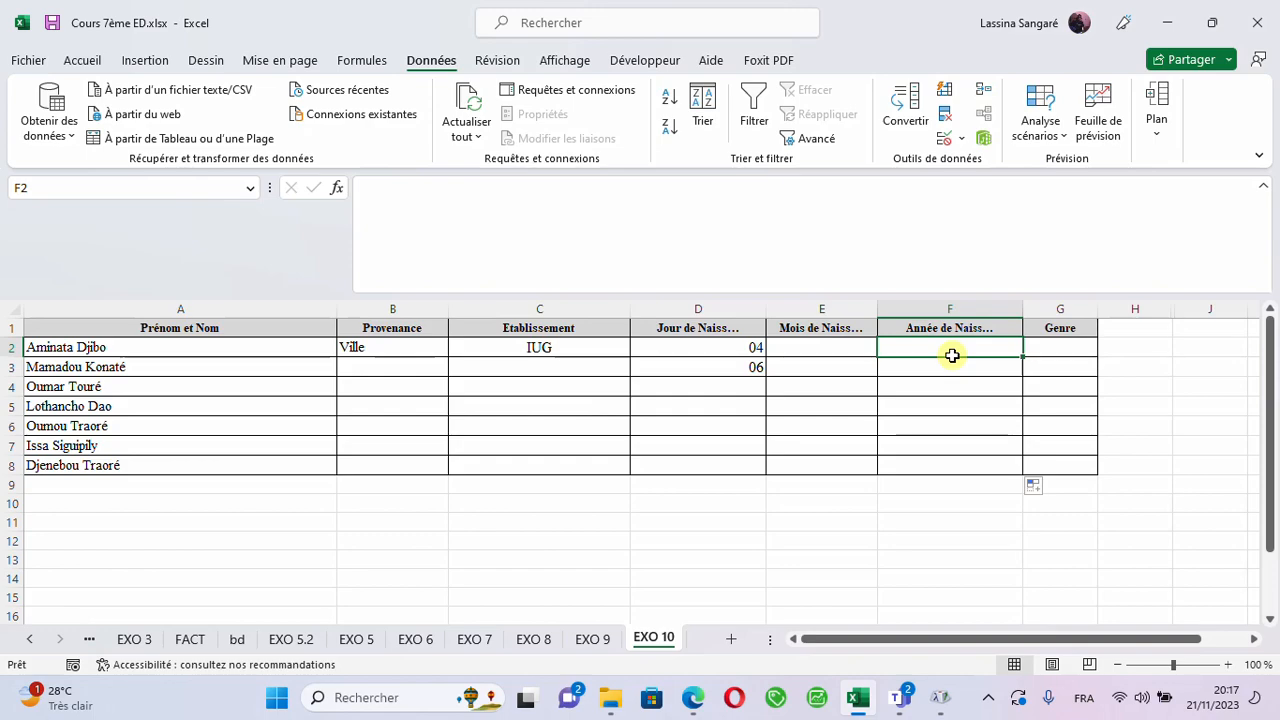
pyautogui.write('2002')
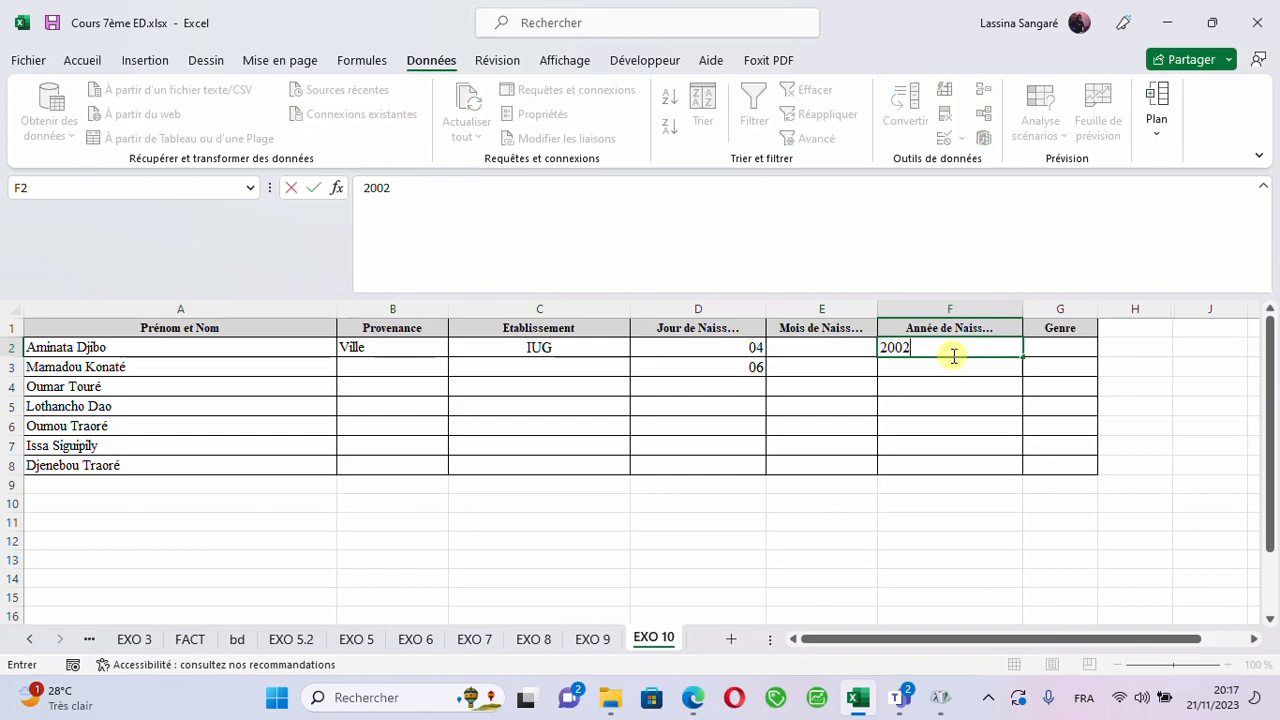
pyautogui.press('Tab')
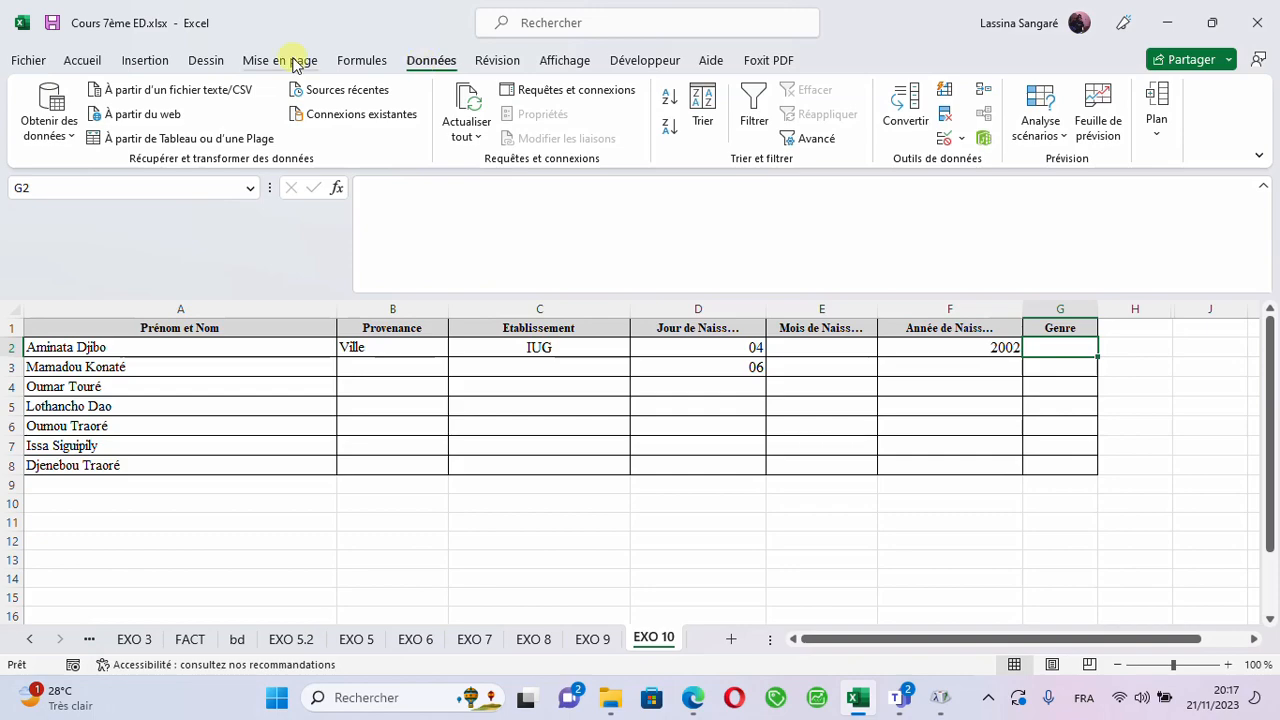
# - Apply a list (Liste) data validation to G2 in the Genre column, with F;M as its source
pyautogui.click(958, 138)
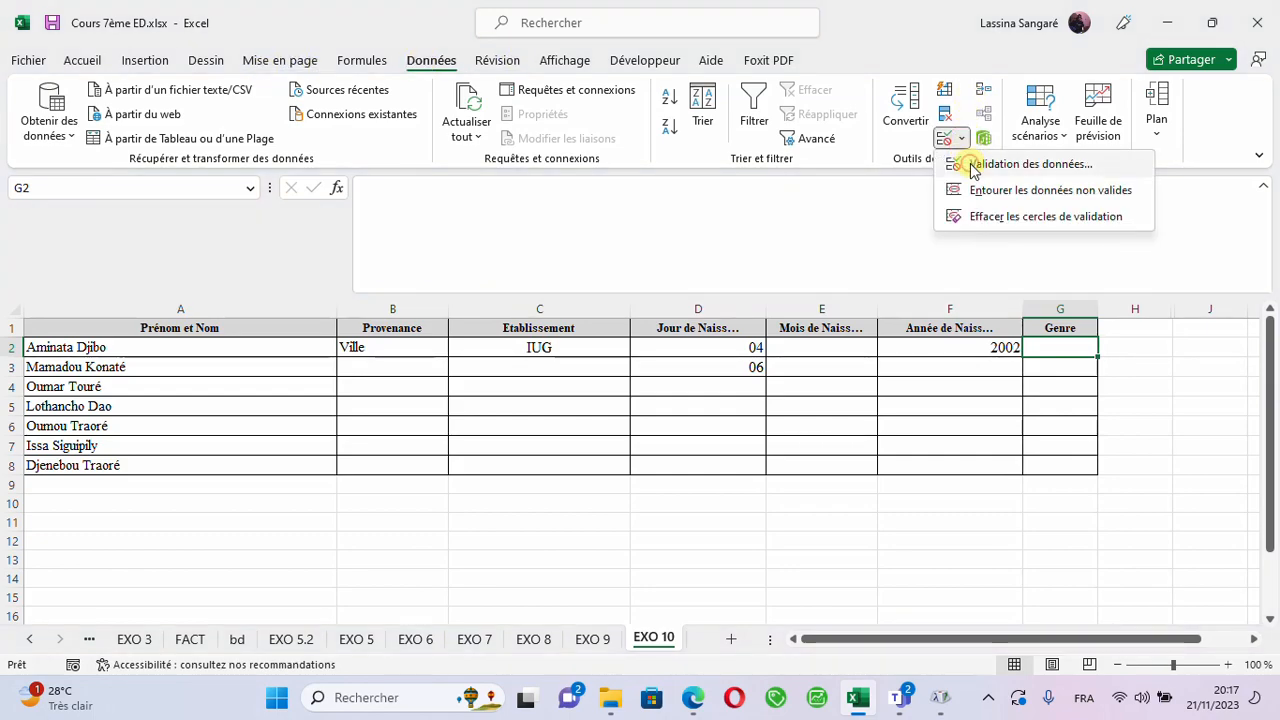
pyautogui.click(975, 165)
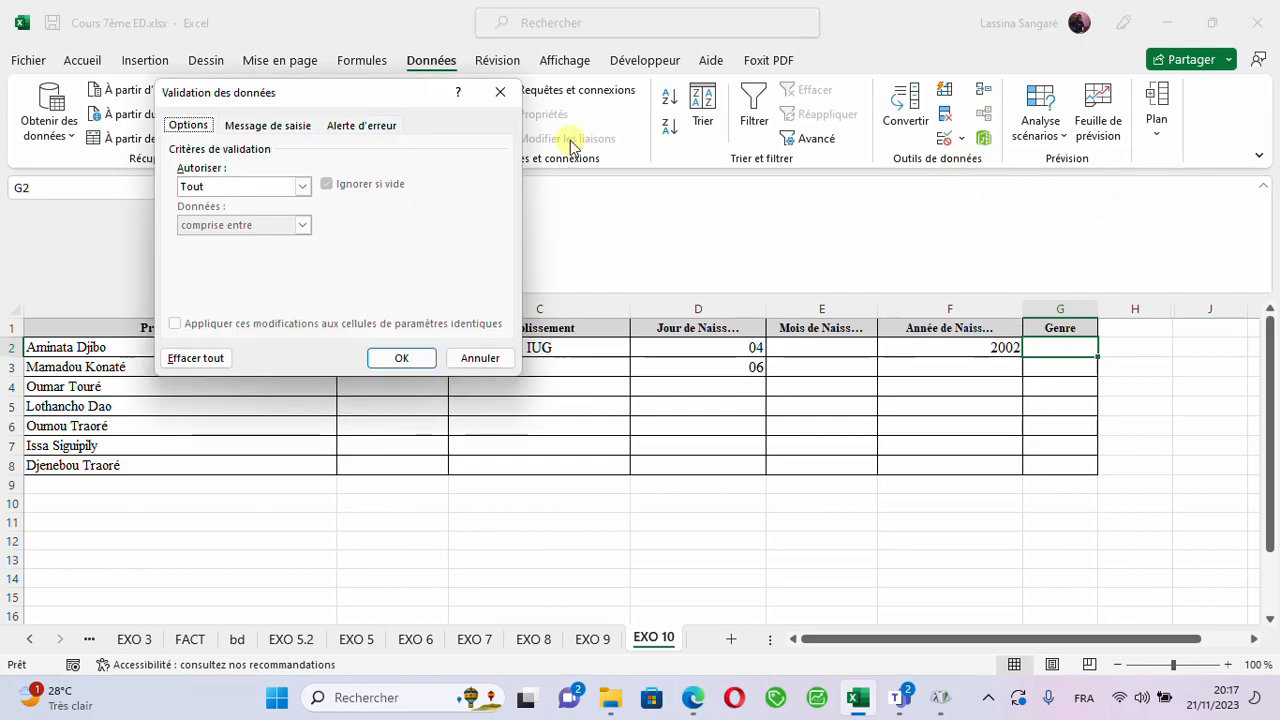
pyautogui.click(302, 186)
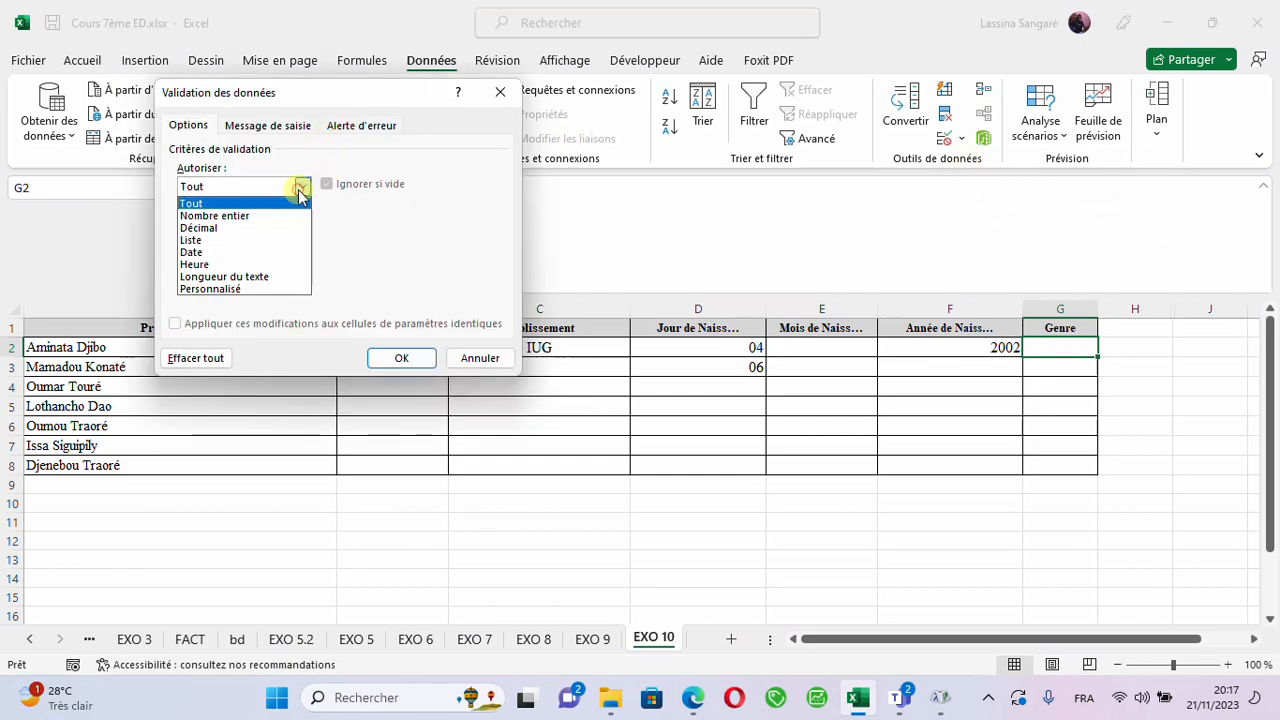
pyautogui.click(242, 240)
pyautogui.click(222, 264)
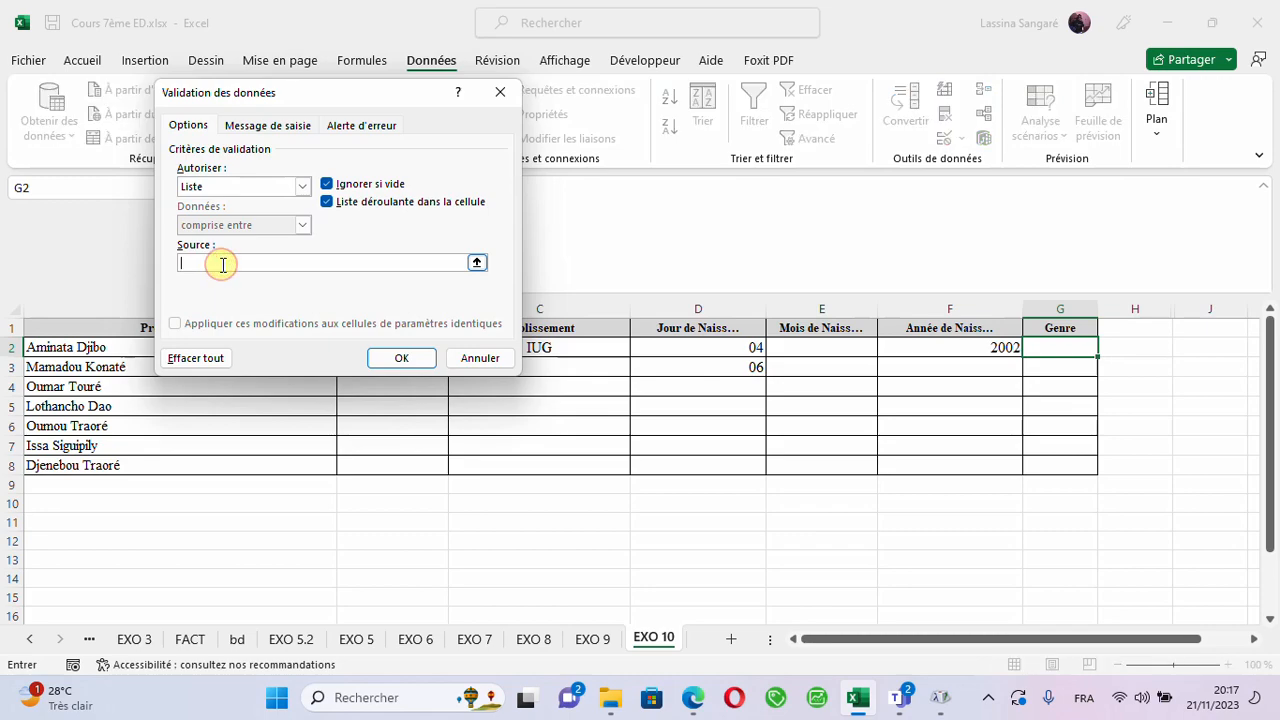
pyautogui.write('F;M')
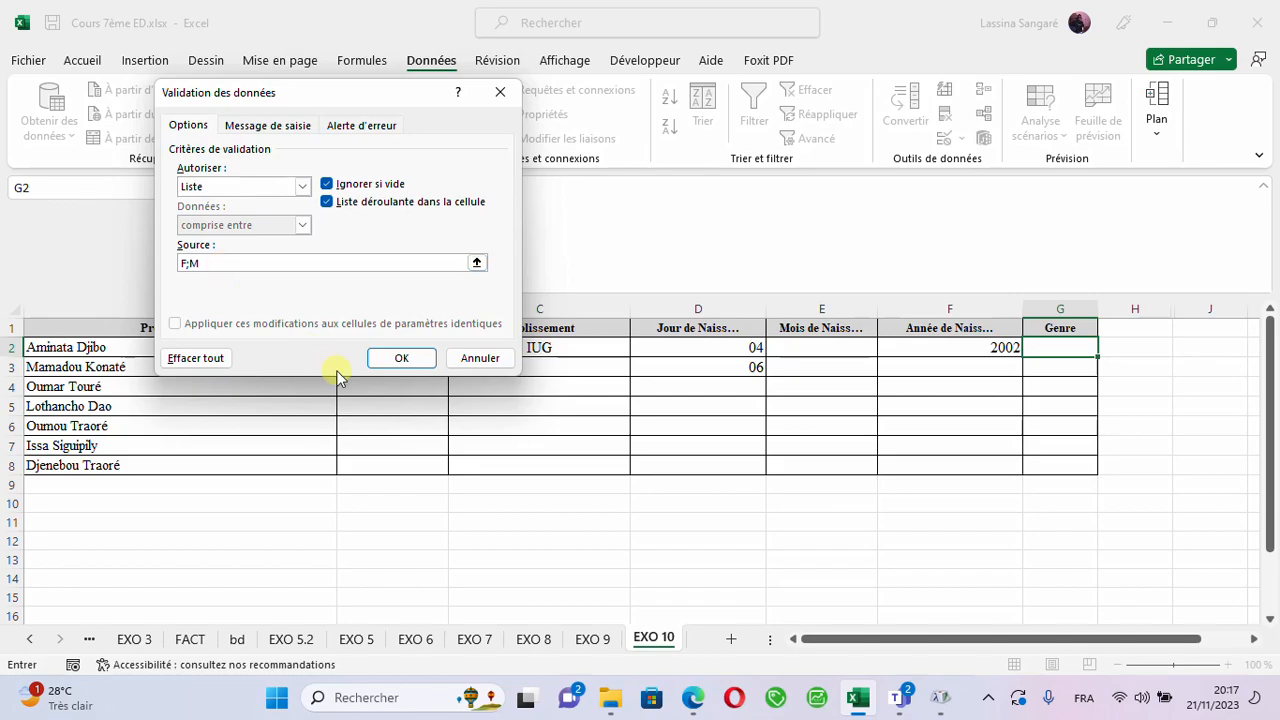
pyautogui.click(403, 362)
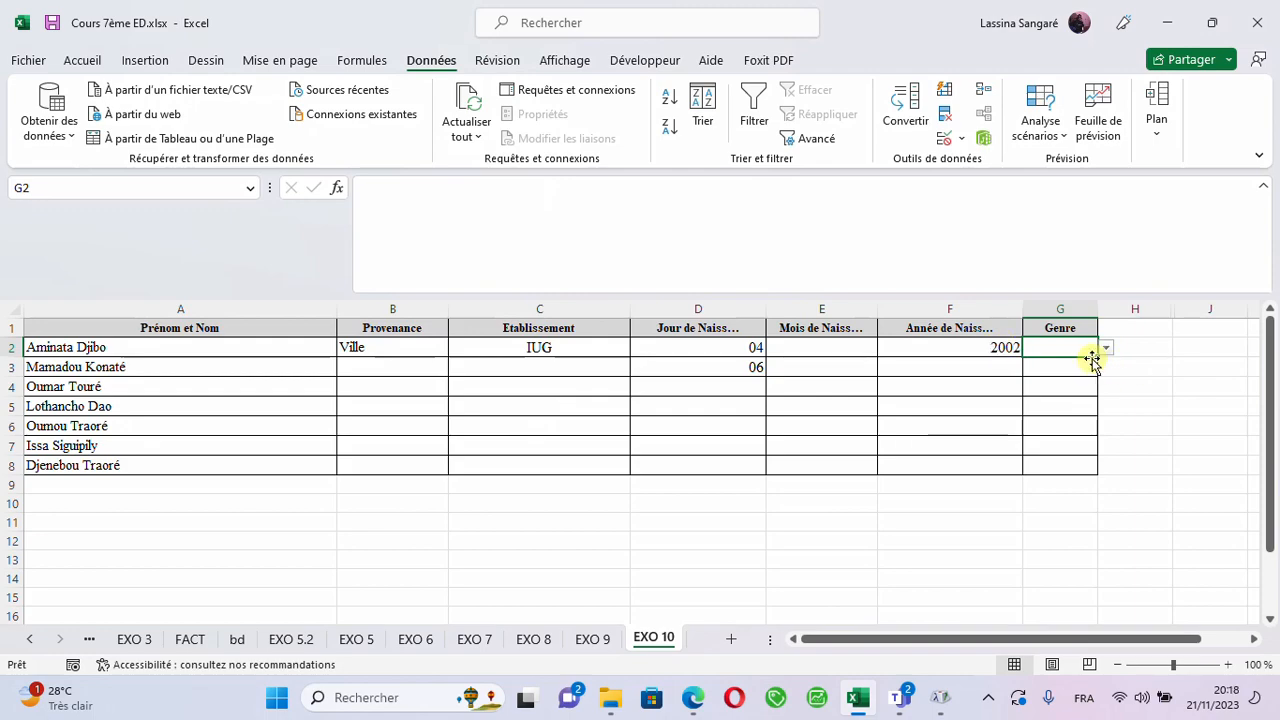
# - Copy the gender drop-down from G2 down through G8 and choose F in G2
pyautogui.moveTo(1098, 357); pyautogui.dragTo(1097, 463)
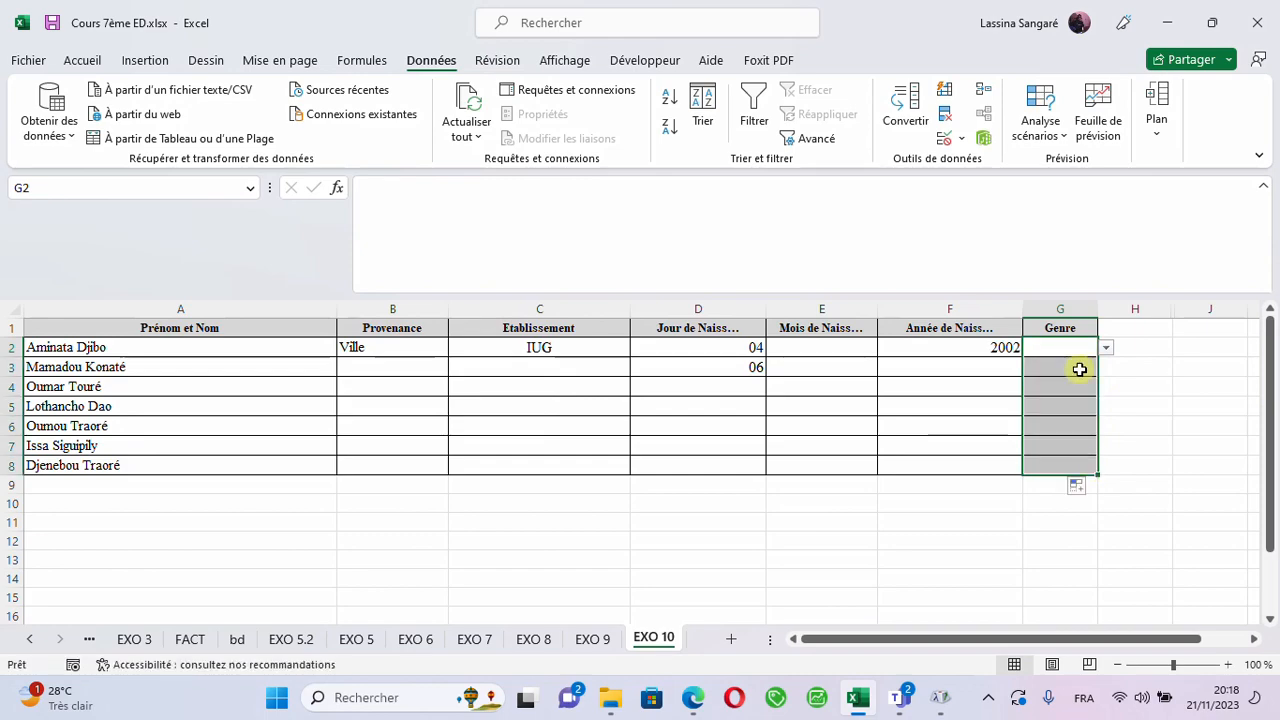
pyautogui.click(1058, 342)
pyautogui.click(1105, 347)
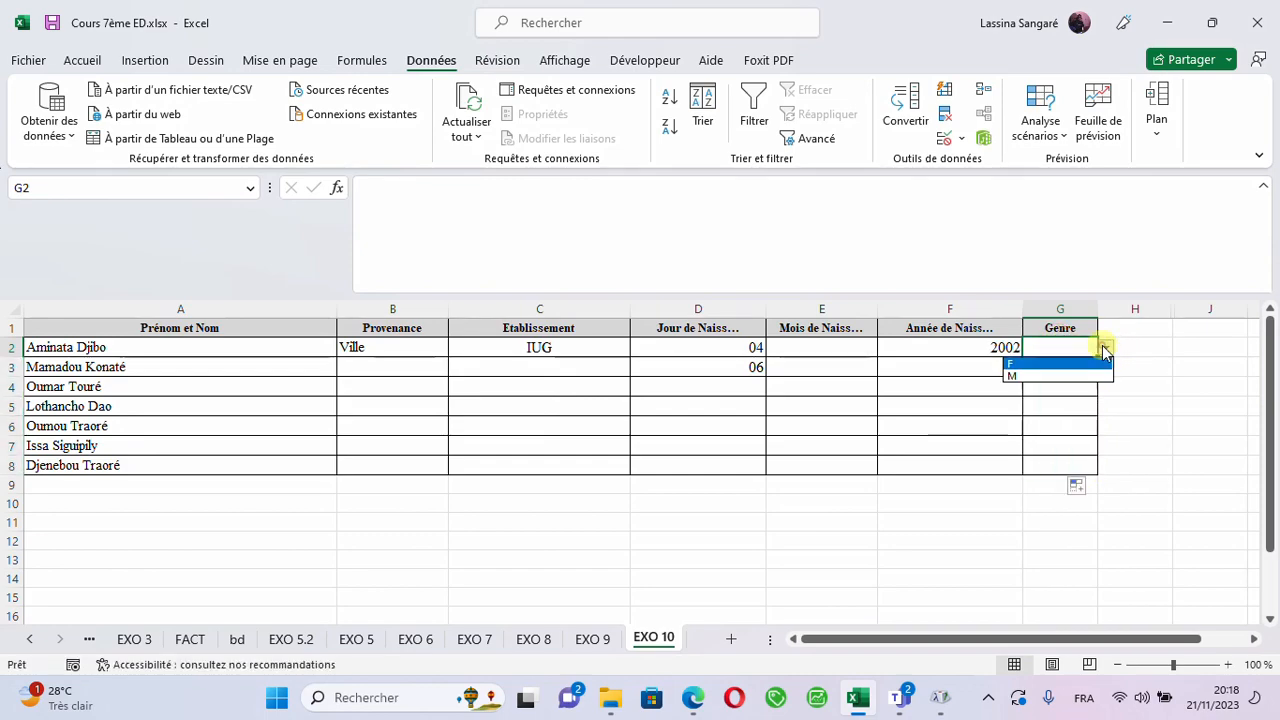
pyautogui.click(1014, 364)
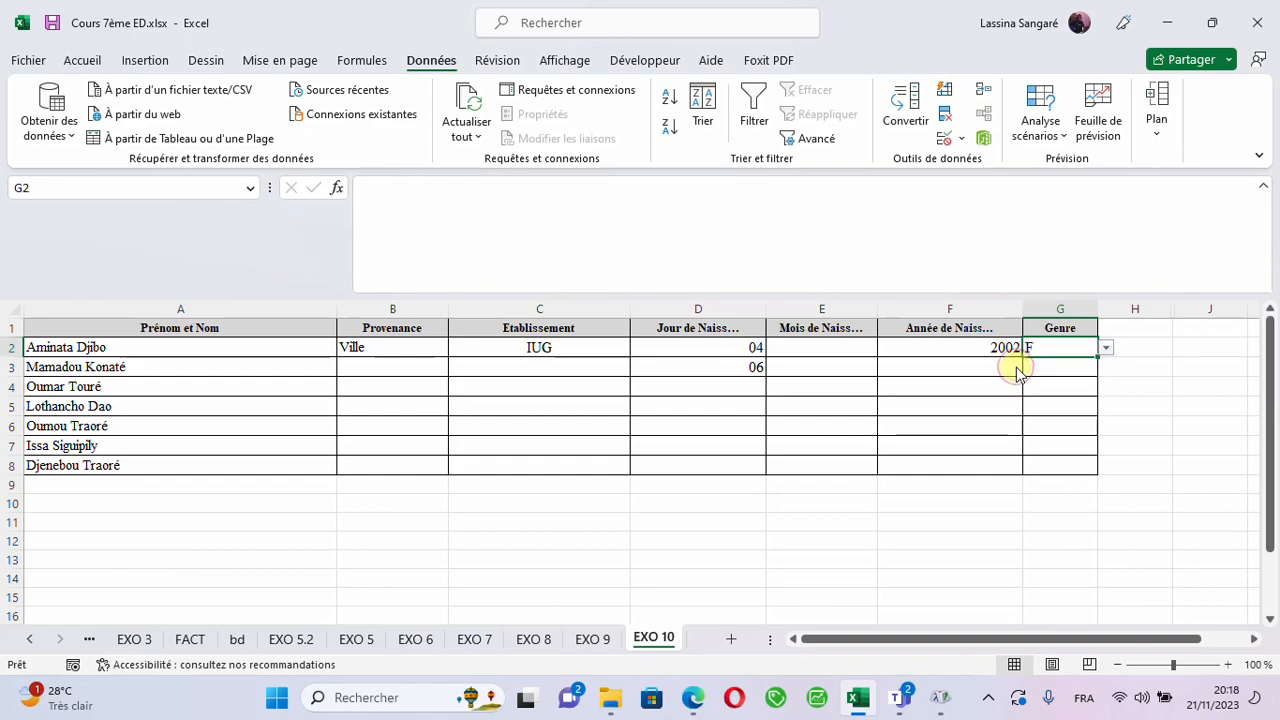
# - Choose Village from the drop-down list in B2 of the Provenance column
pyautogui.click(426, 366)
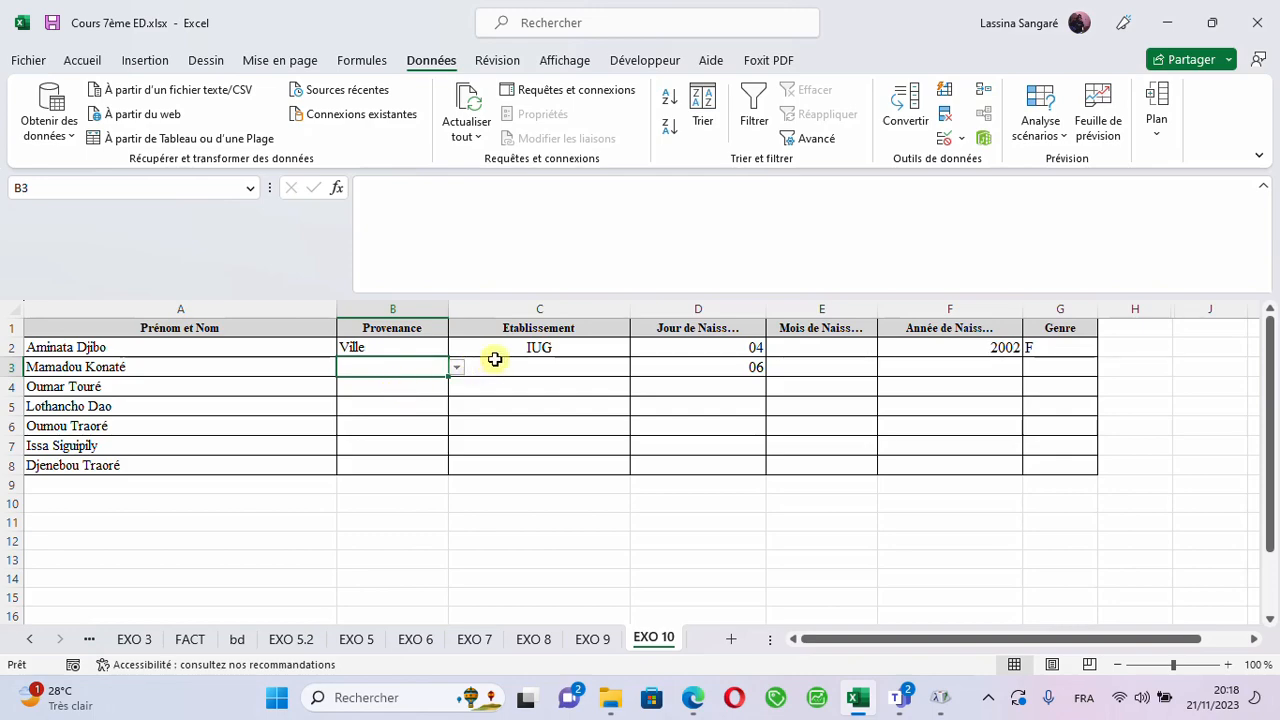
pyautogui.click(399, 343)
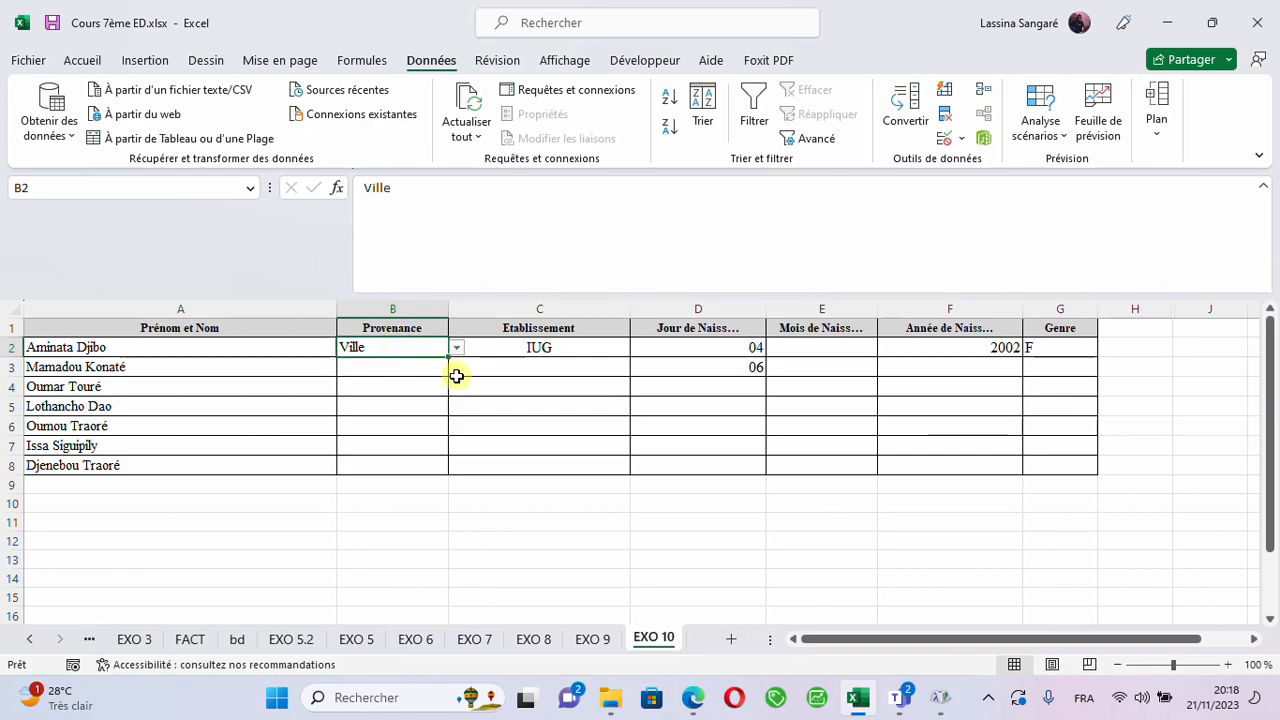
pyautogui.click(392, 365)
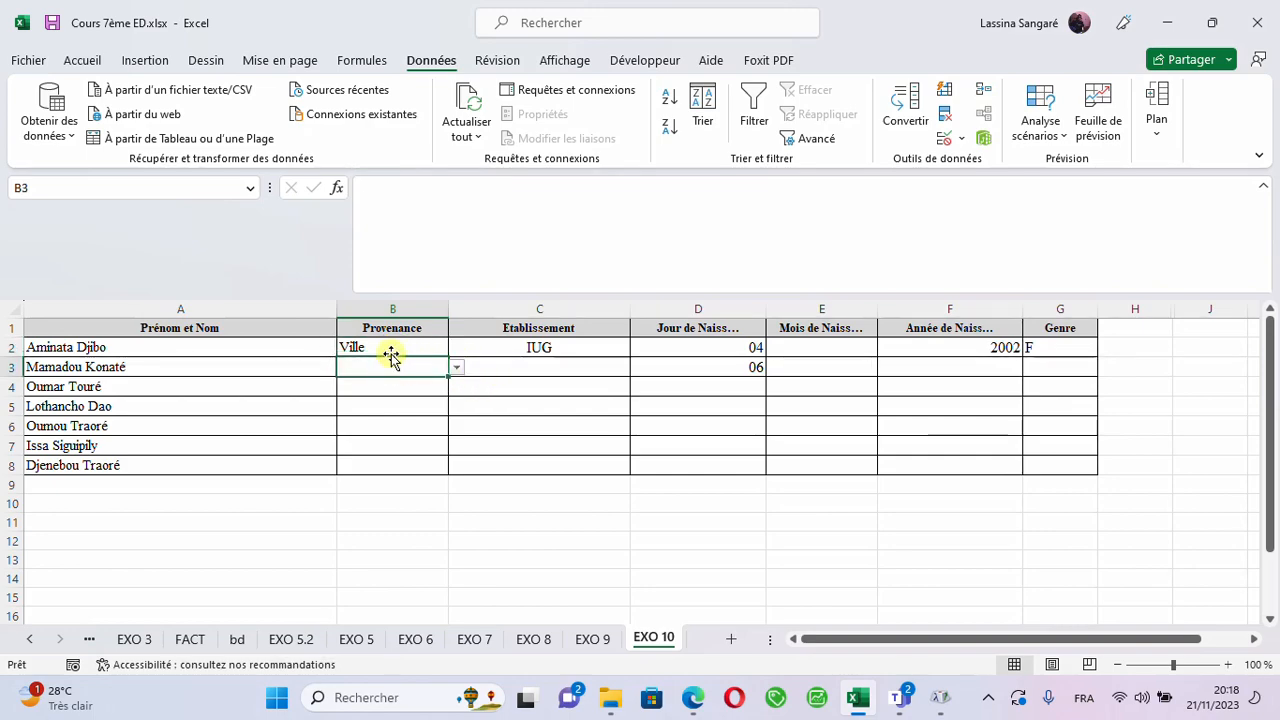
pyautogui.click(387, 346)
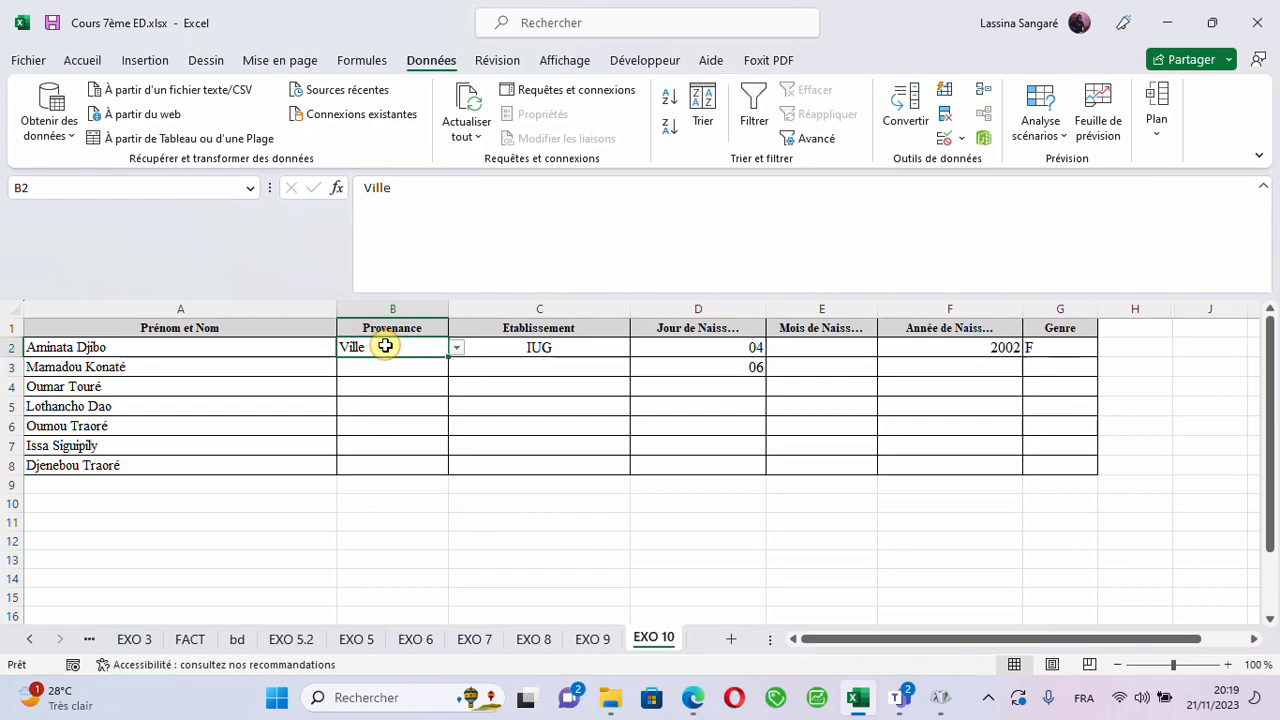
pyautogui.click(455, 348)
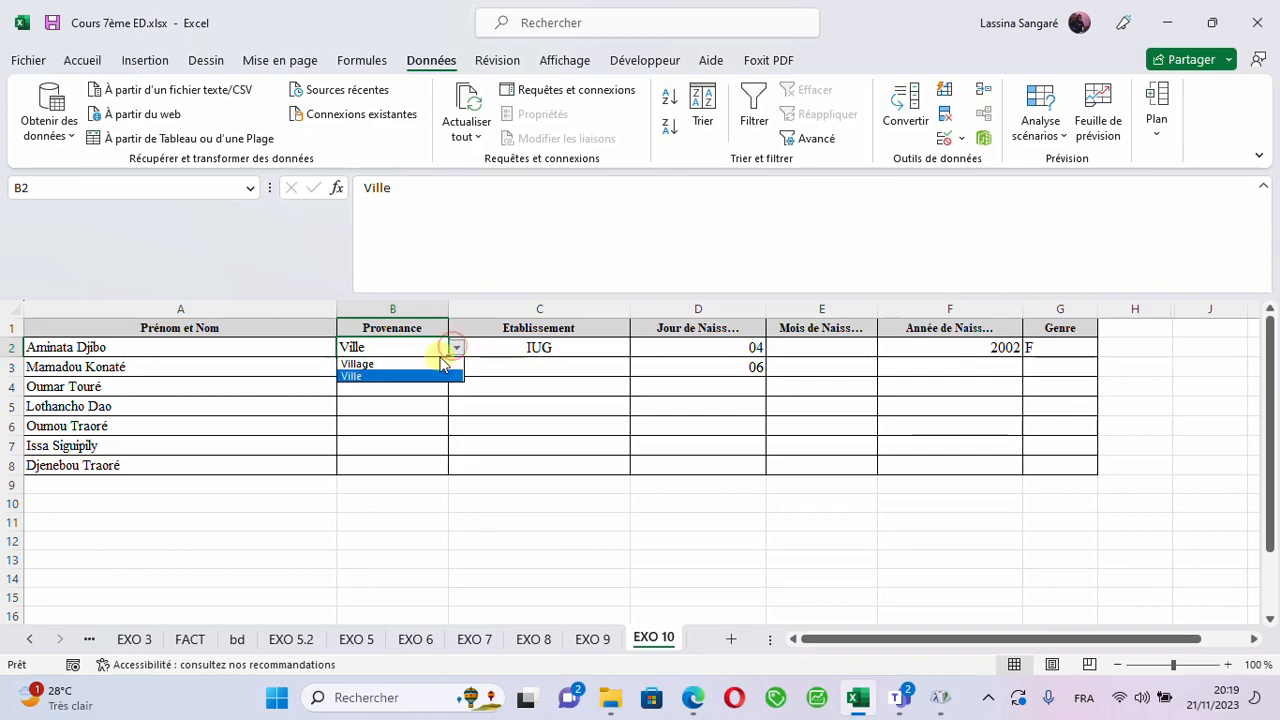
pyautogui.click(360, 364)
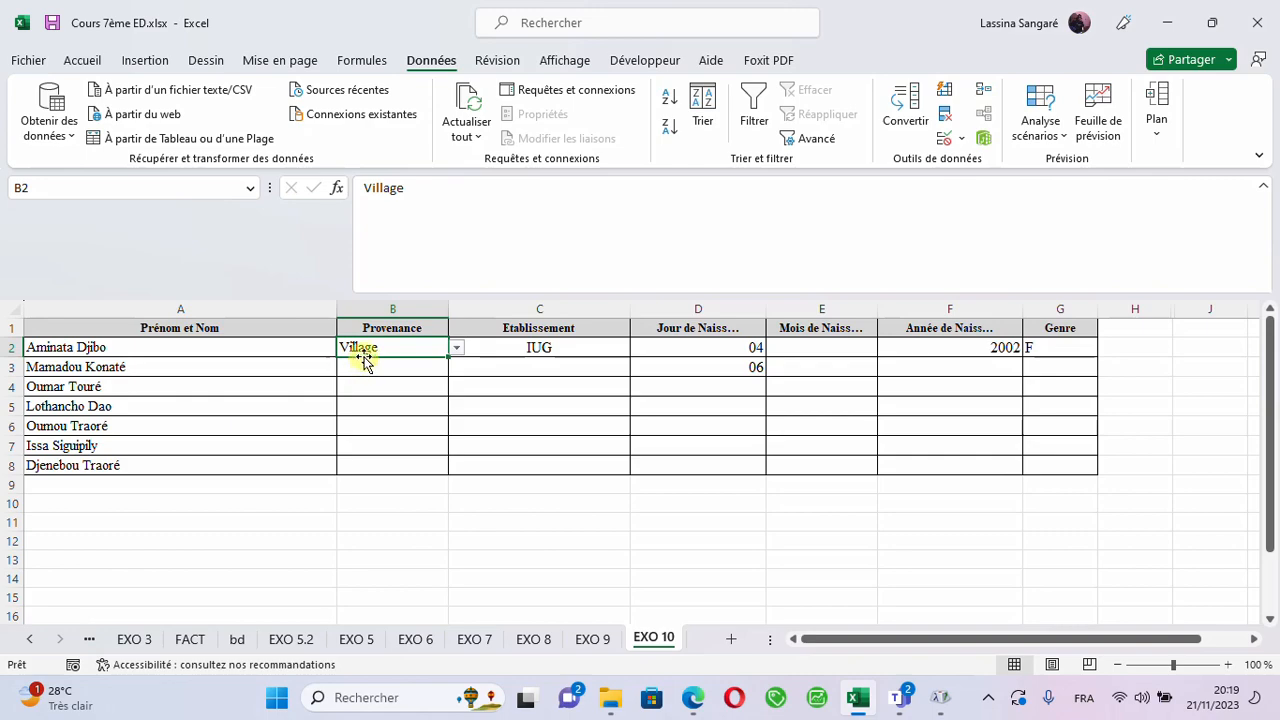
# - Try entering Bamako in B2 to test the Provenance validation, and dismiss the entry
pyautogui.write('B')
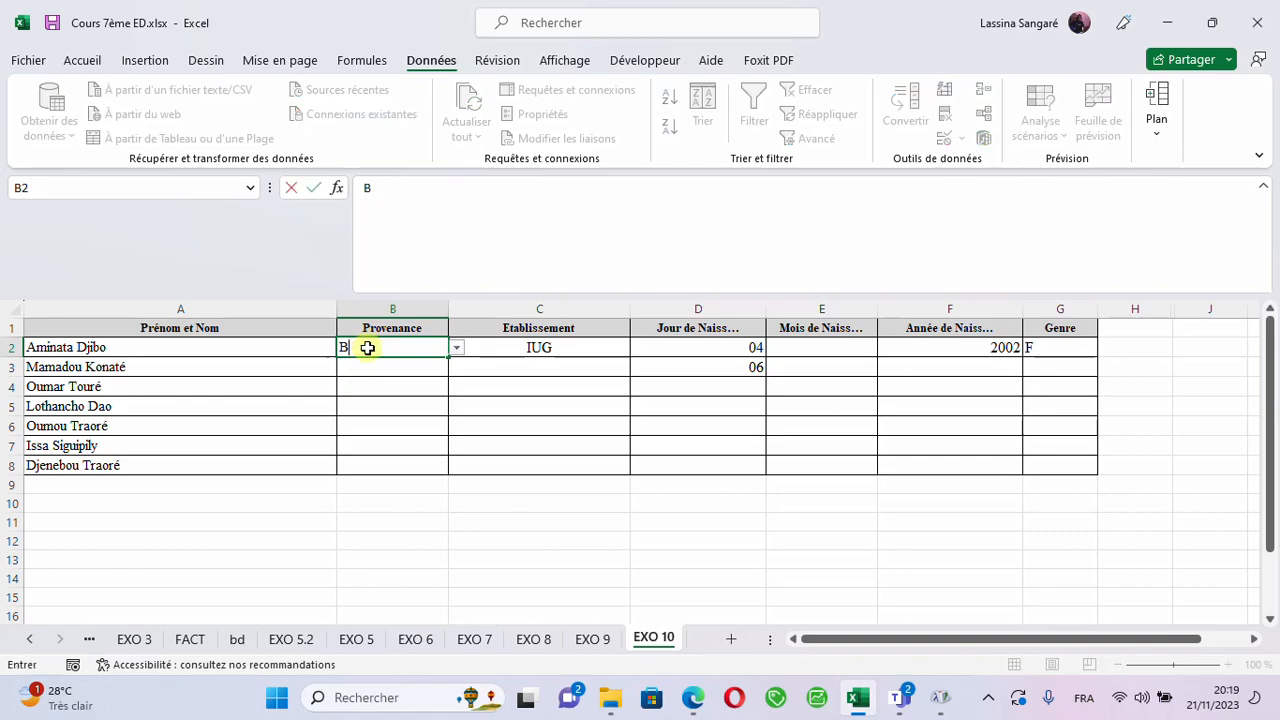
pyautogui.write('amako')
pyautogui.press('Return')
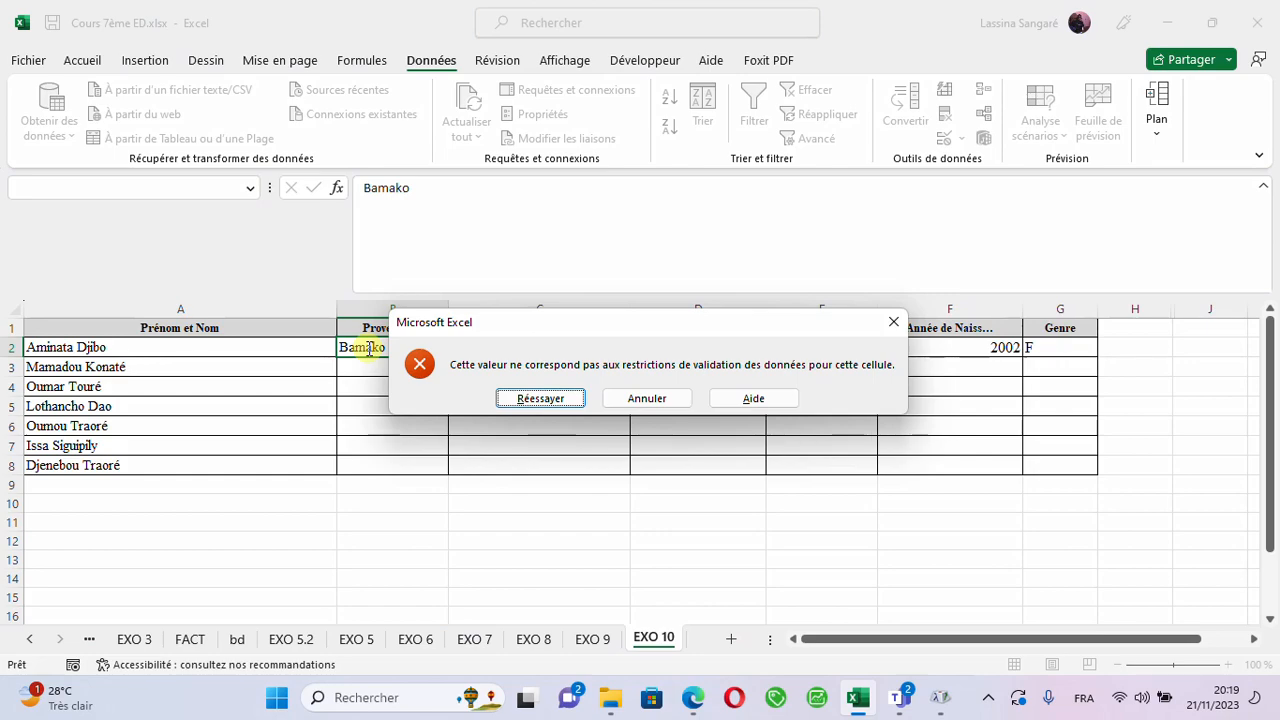
pyautogui.click(900, 330)
# - Examine the options in the Genre drop-down list of G2
pyautogui.click(1063, 350)
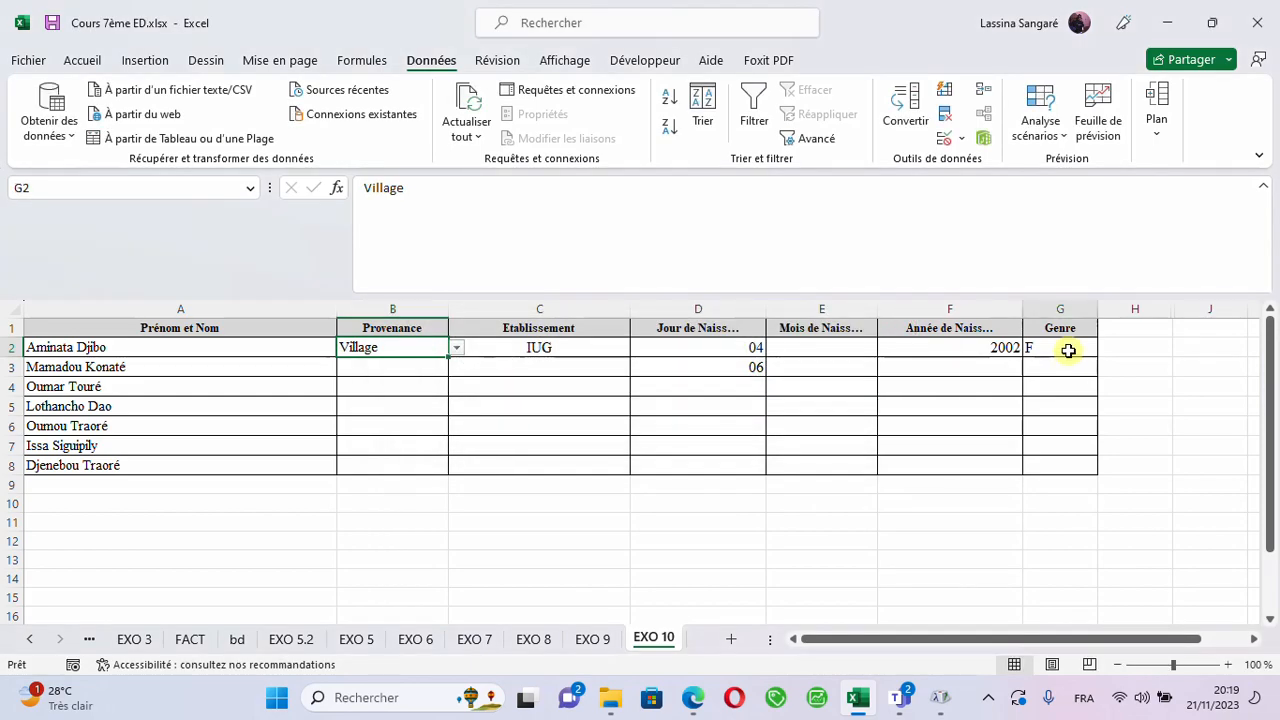
pyautogui.click(1106, 347)
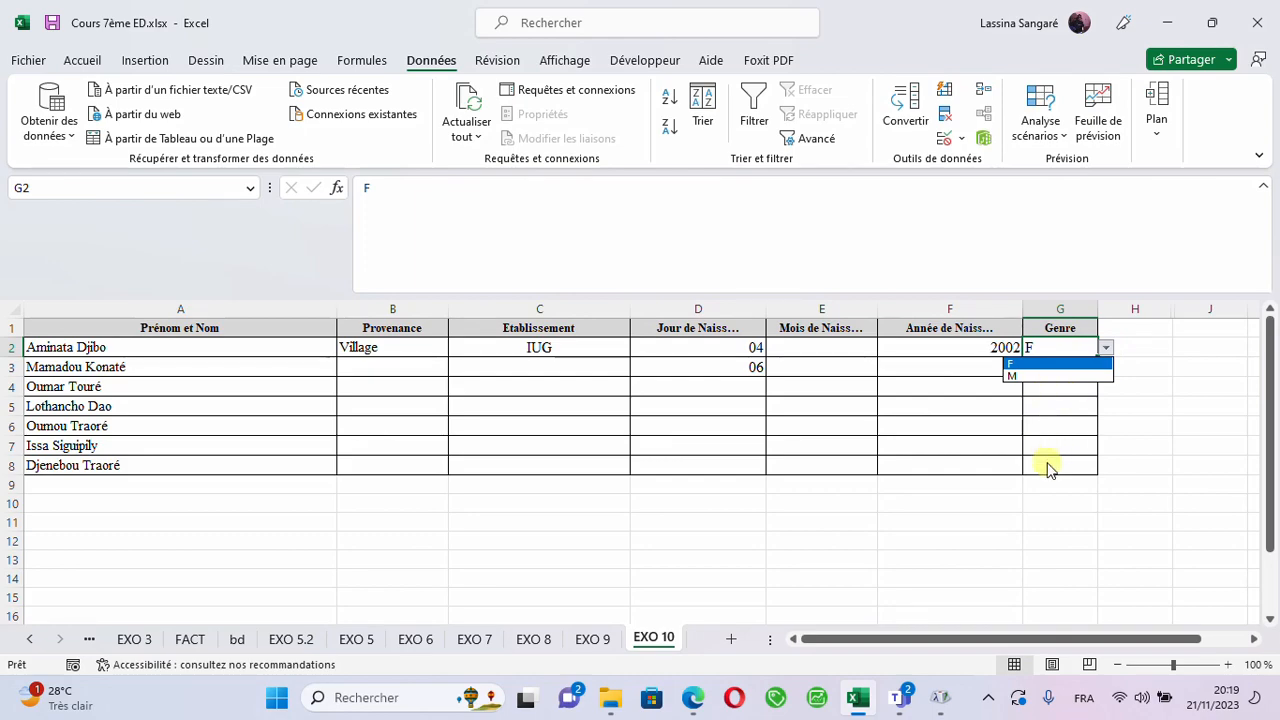
pyautogui.press('Down')
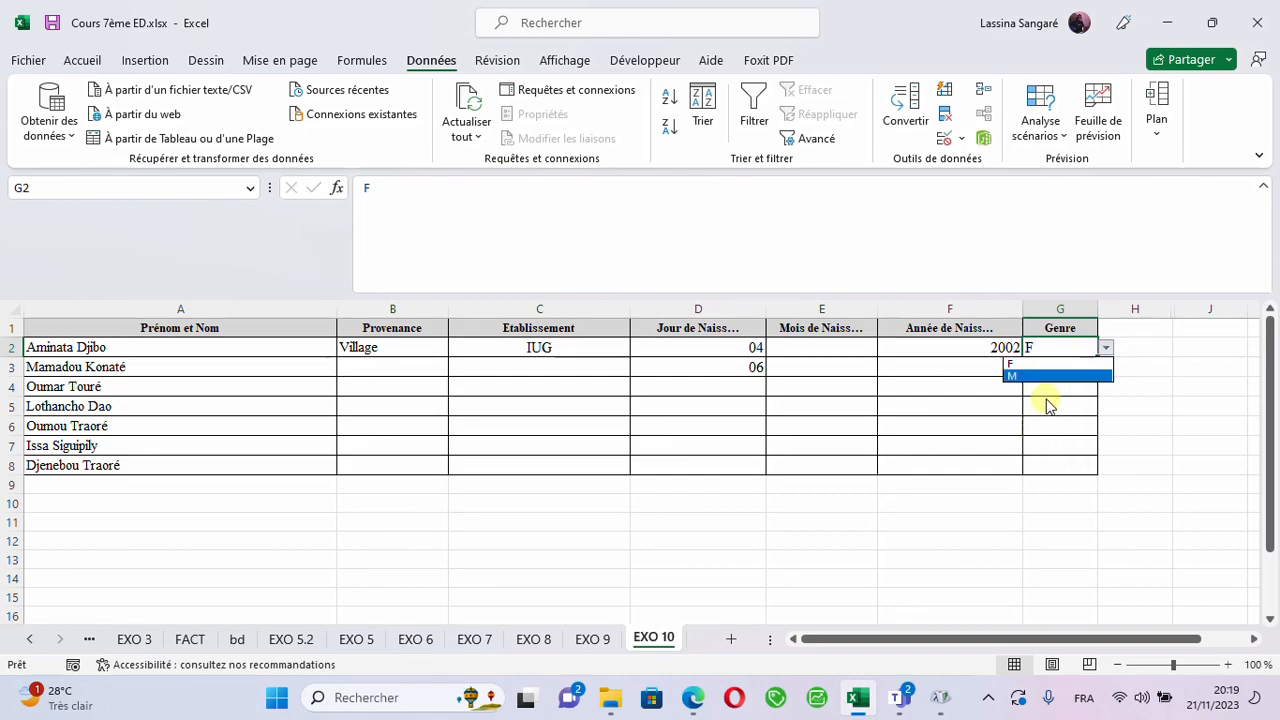
# - Add the input message "Selectionner Ville ou Village" to the data validation of Provenance cell B2
pyautogui.click(403, 341)
pyautogui.click(403, 341)
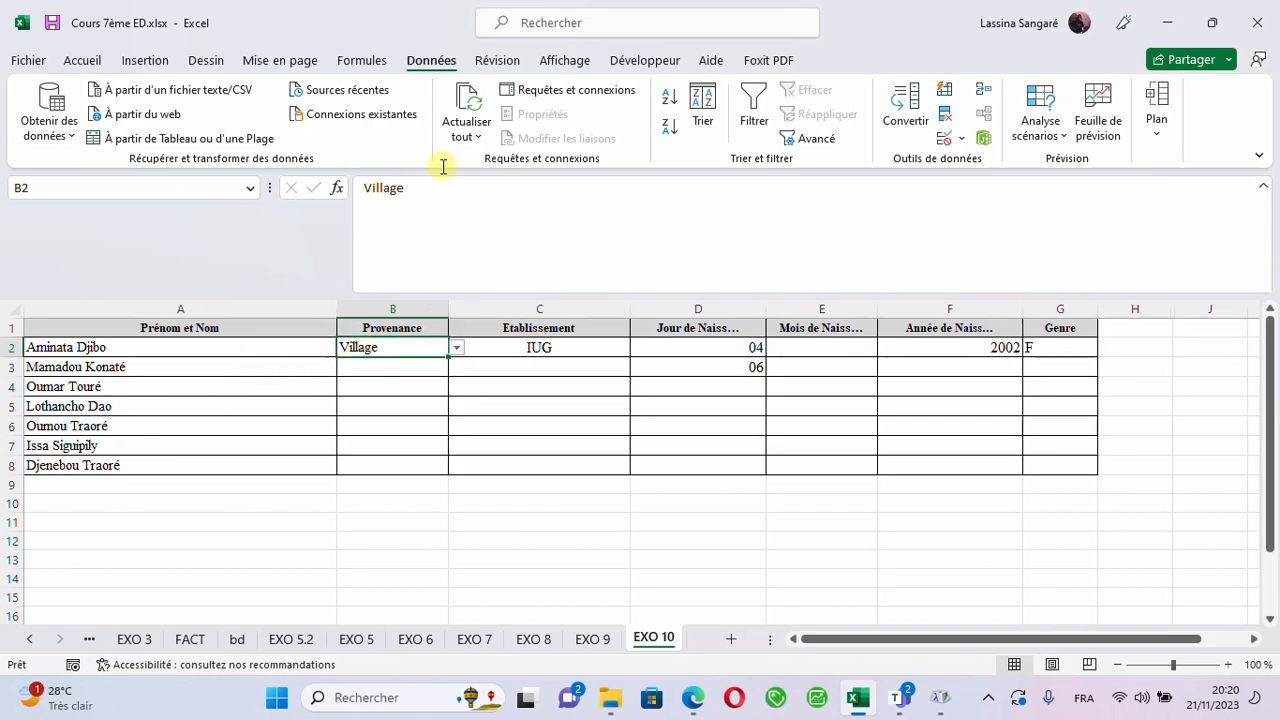
pyautogui.click(958, 140)
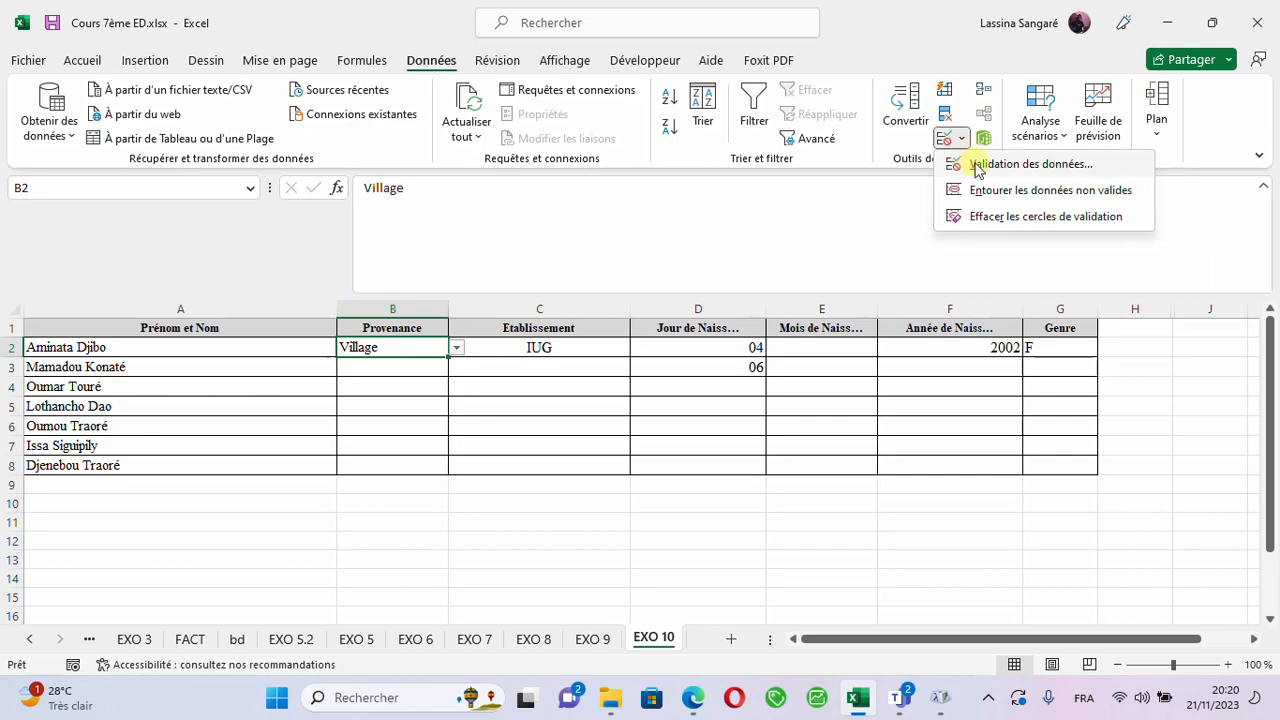
pyautogui.click(968, 163)
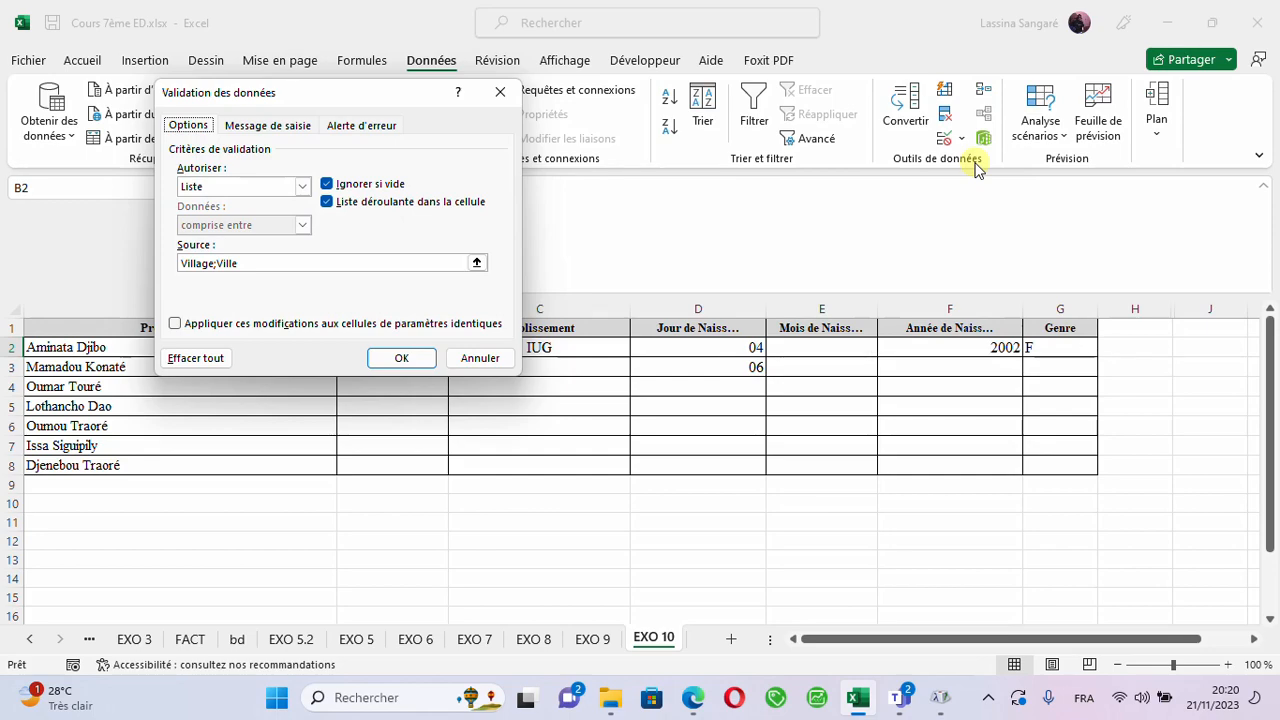
pyautogui.click(388, 135)
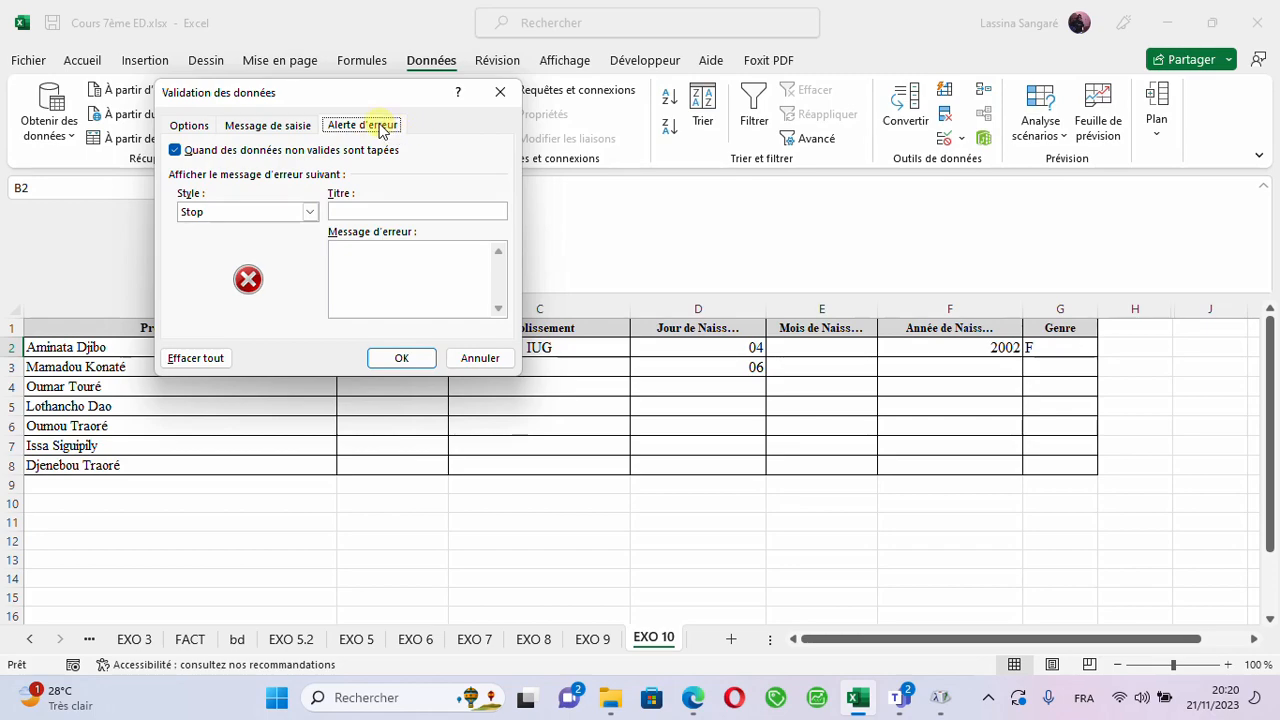
pyautogui.click(281, 129)
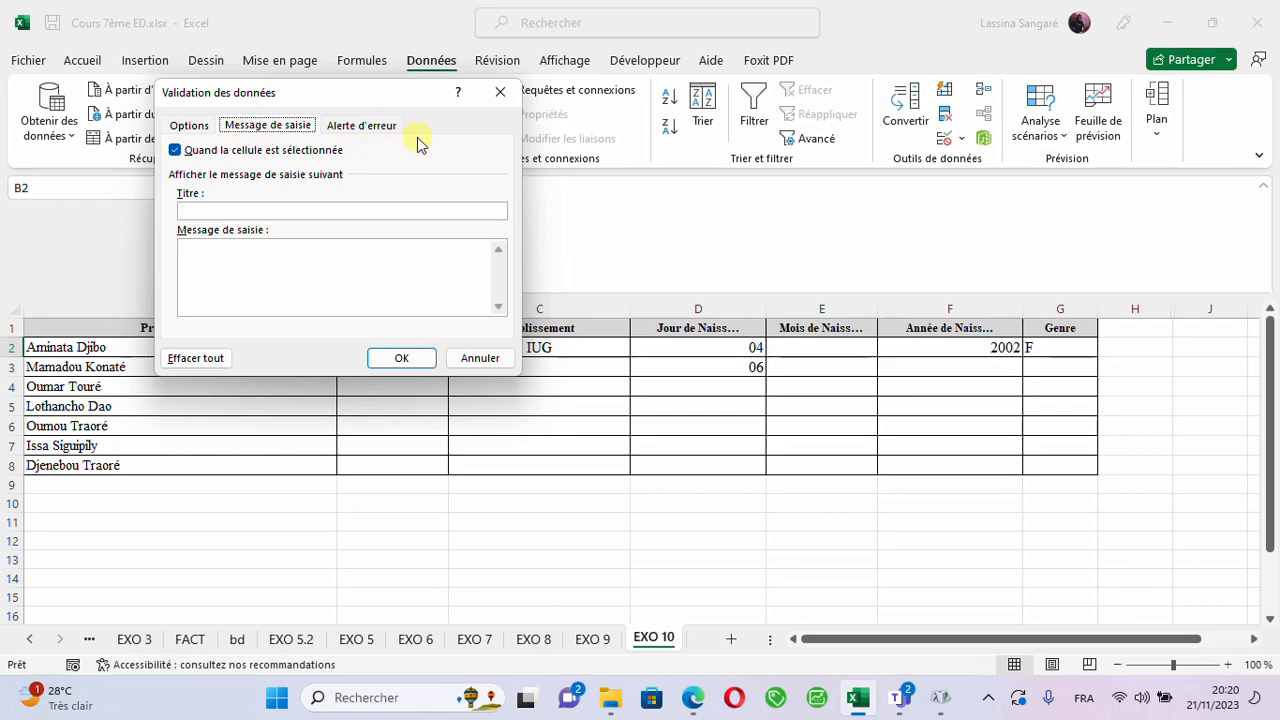
pyautogui.click(355, 125)
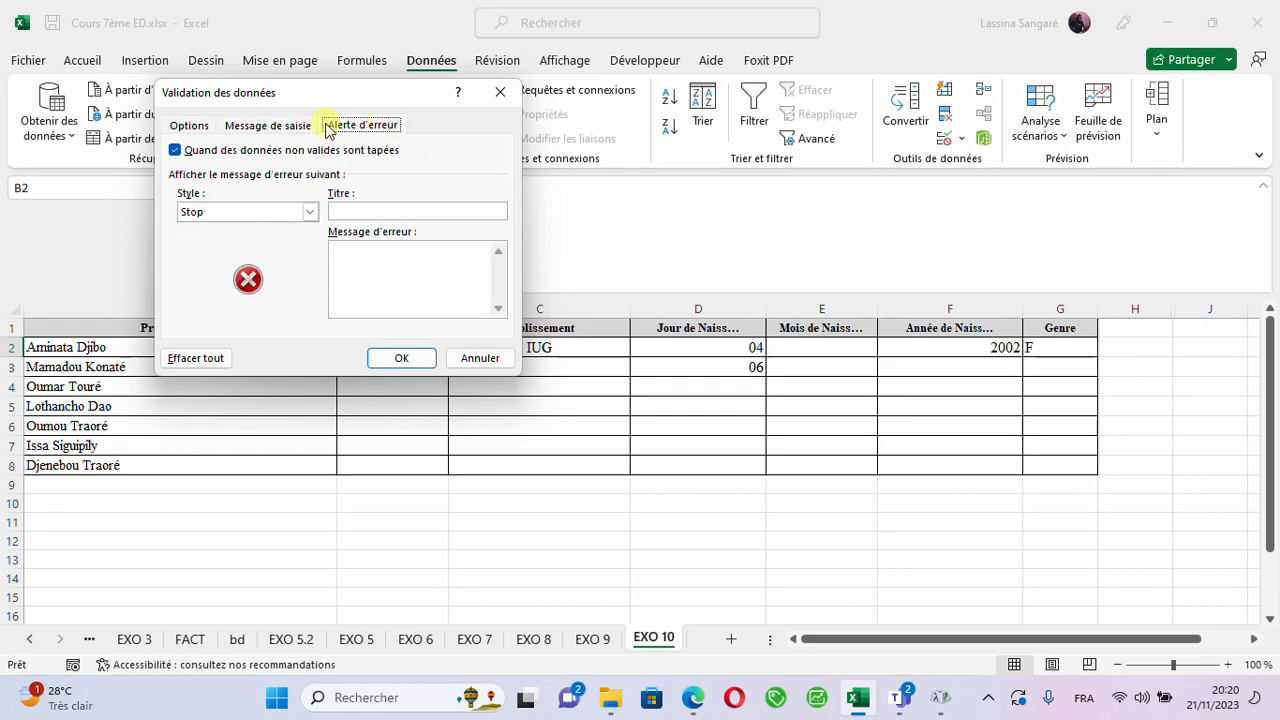
pyautogui.click(267, 127)
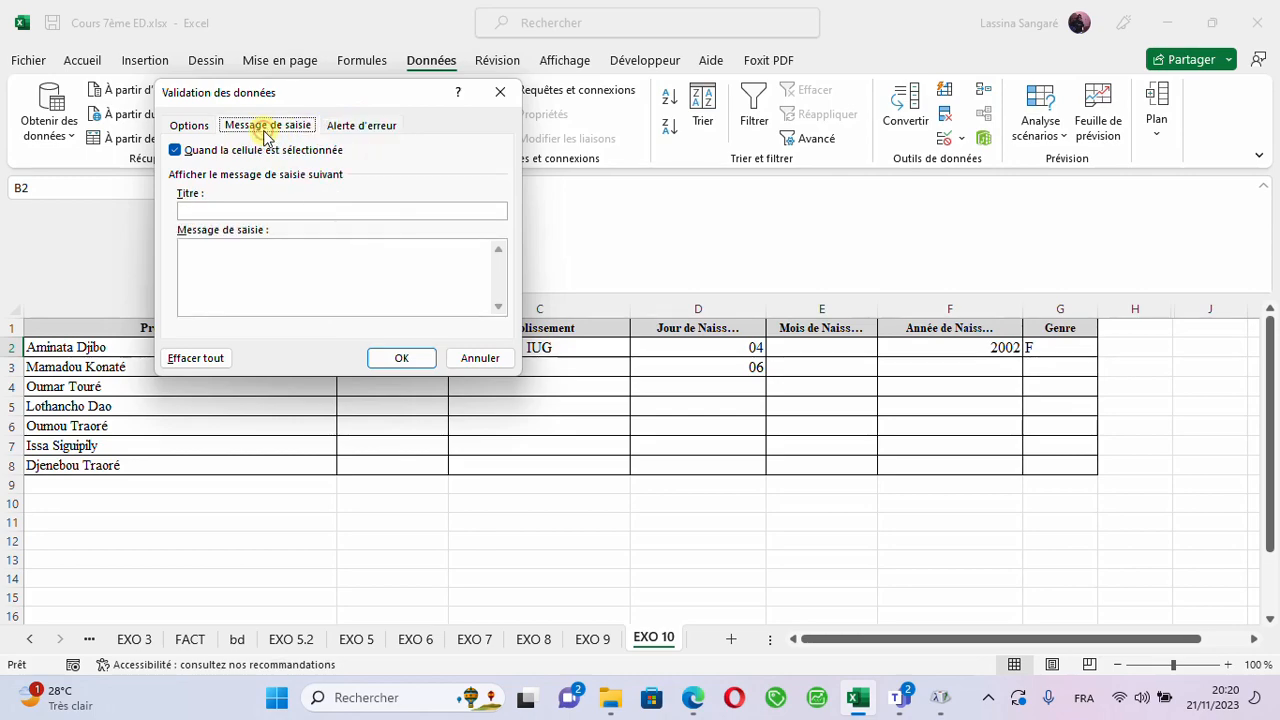
pyautogui.click(190, 250)
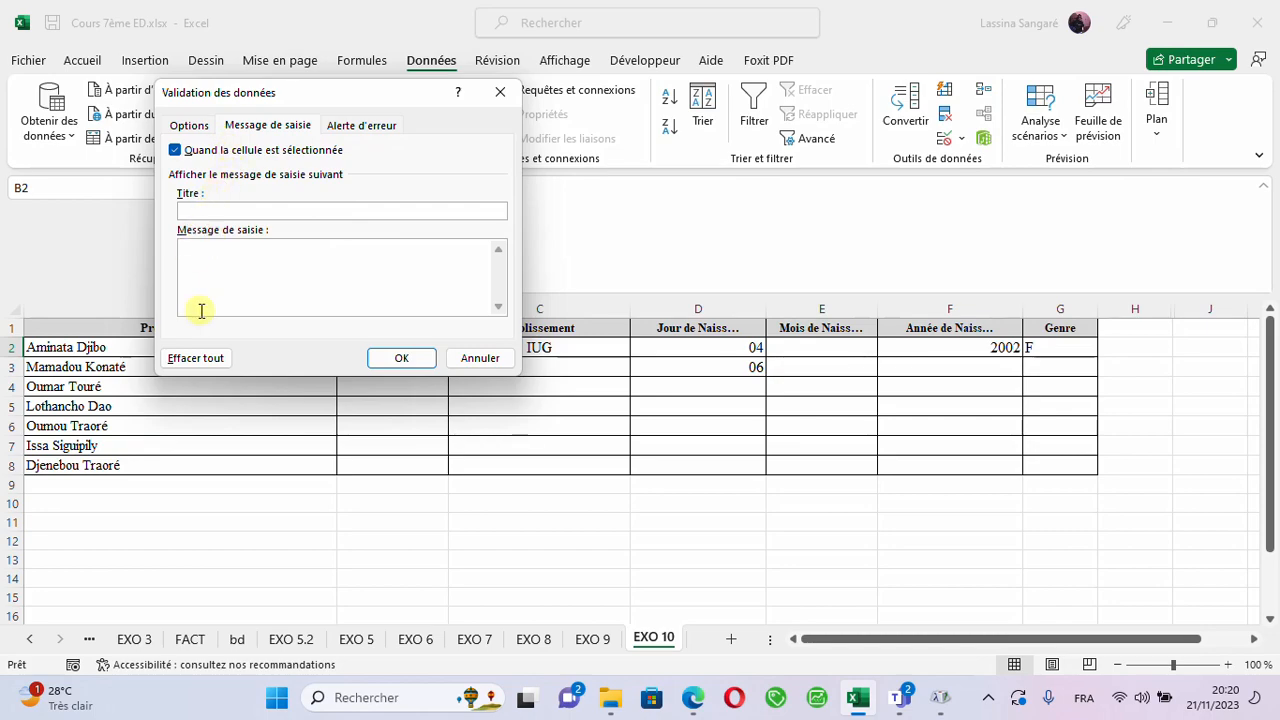
pyautogui.write('Selectionner Vill')
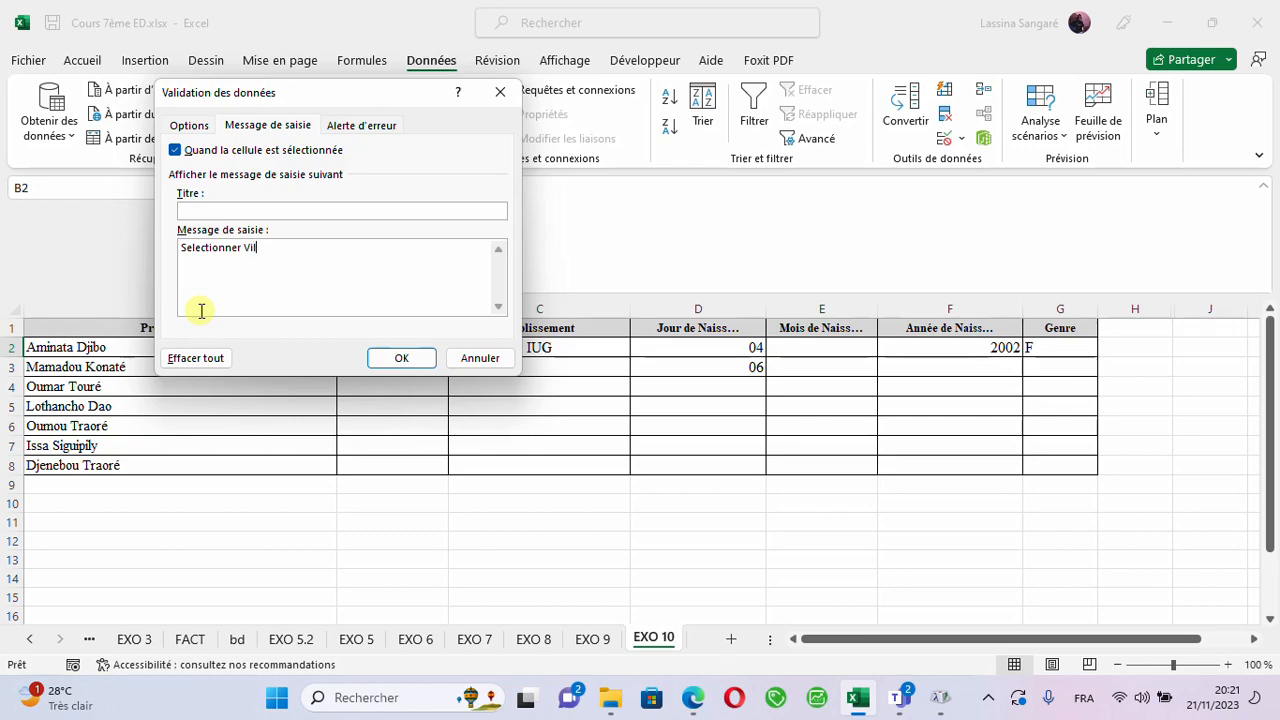
pyautogui.write('e o')
pyautogui.write('u v')
pyautogui.write('V')
pyautogui.write('illage')
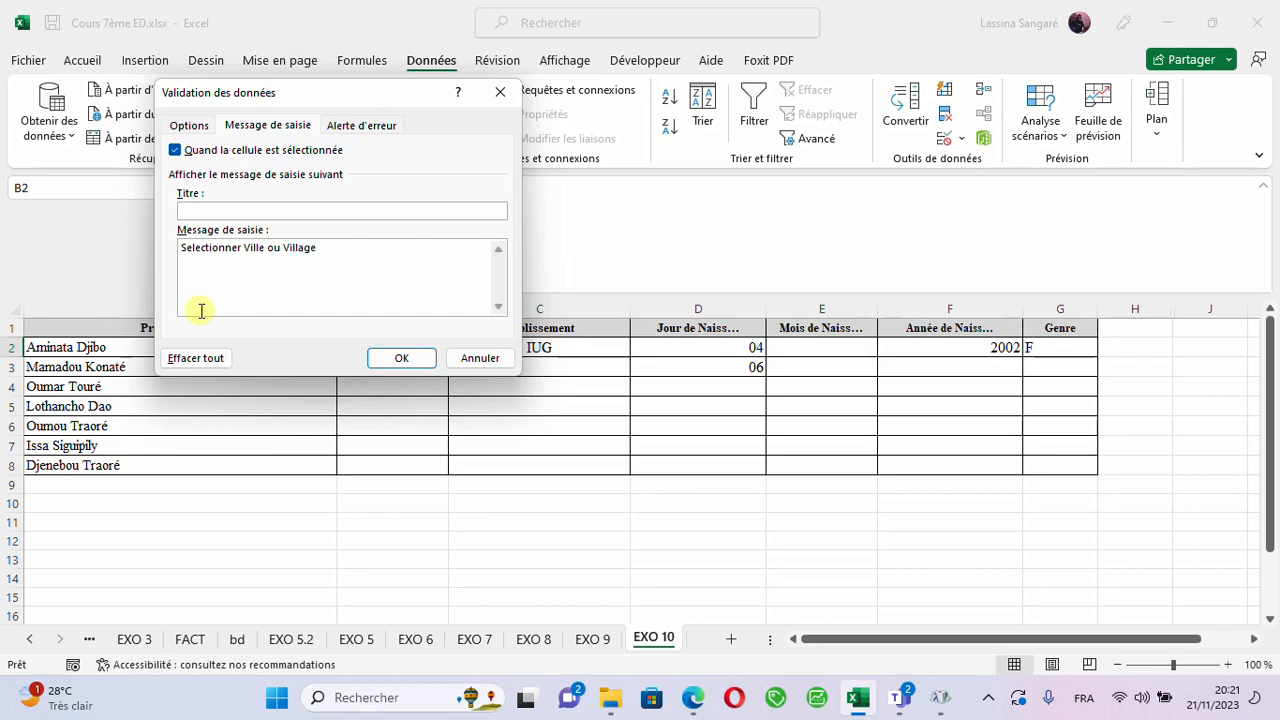
pyautogui.click(396, 358)
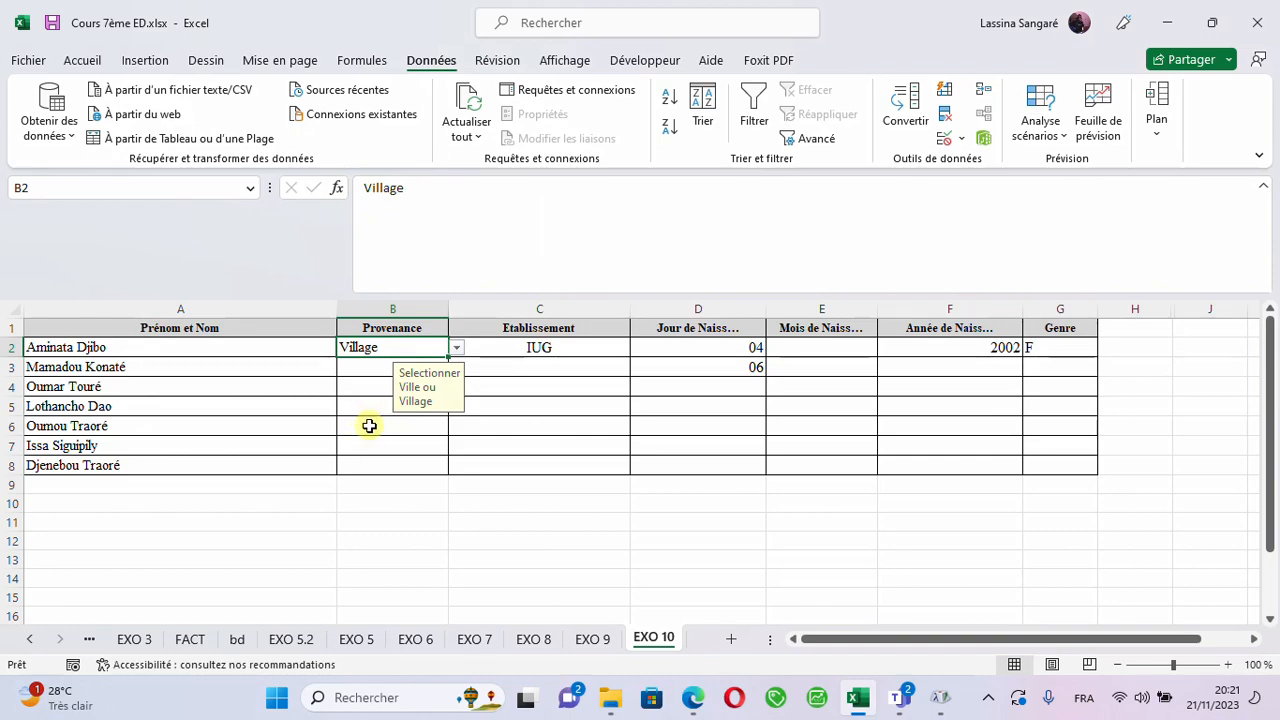
pyautogui.click(360, 388)
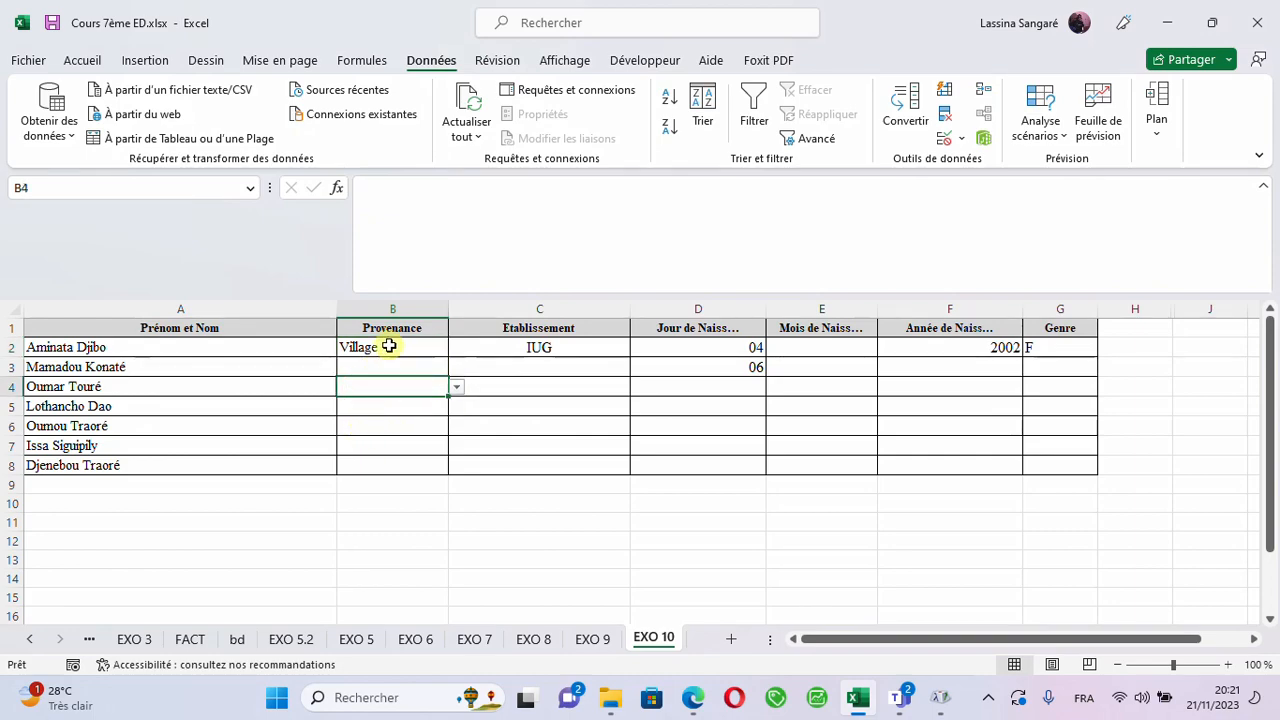
# - Write the error alert message "SVP, veillez saisir un texte valide !!!!" in the data validation of B2
pyautogui.click(389, 346)
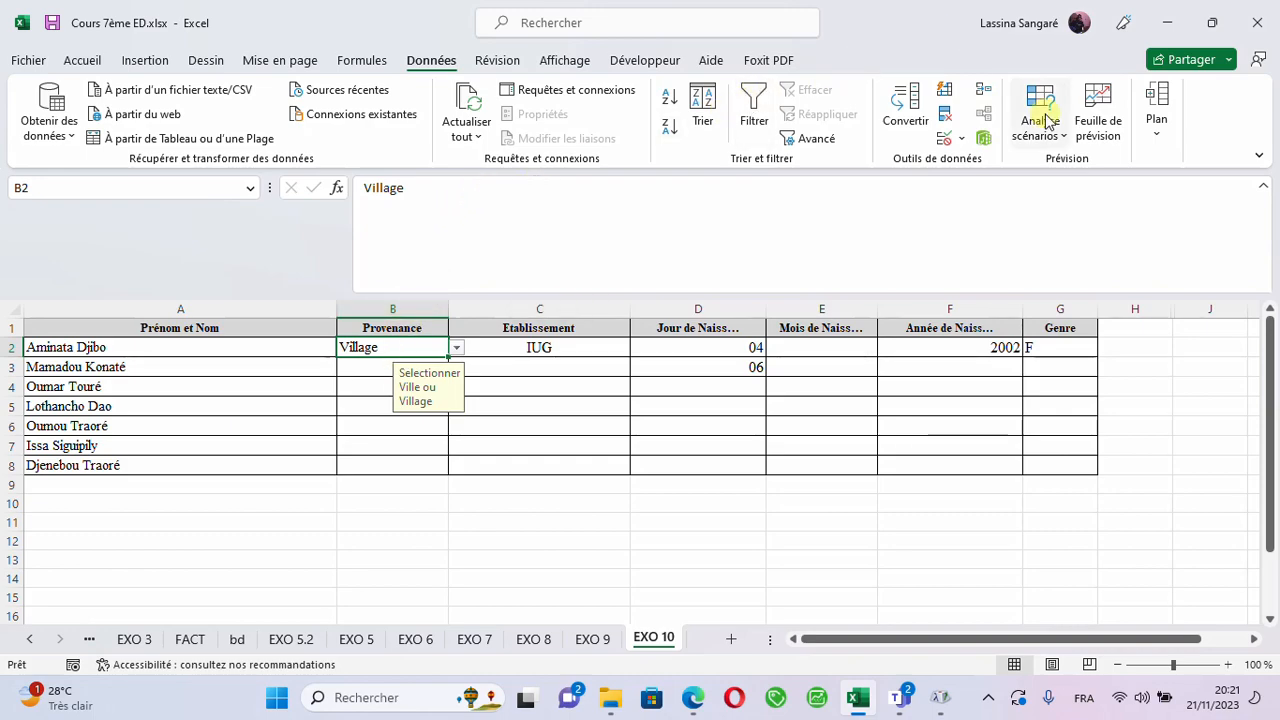
pyautogui.click(962, 140)
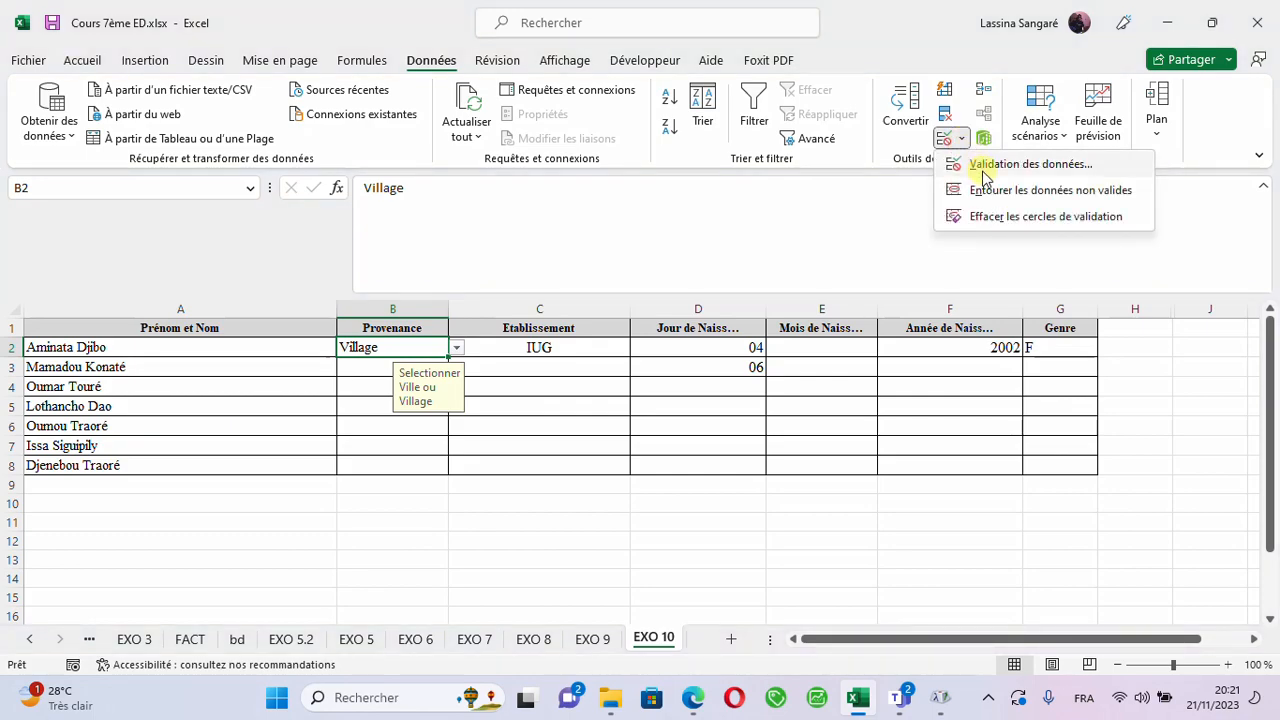
pyautogui.click(980, 164)
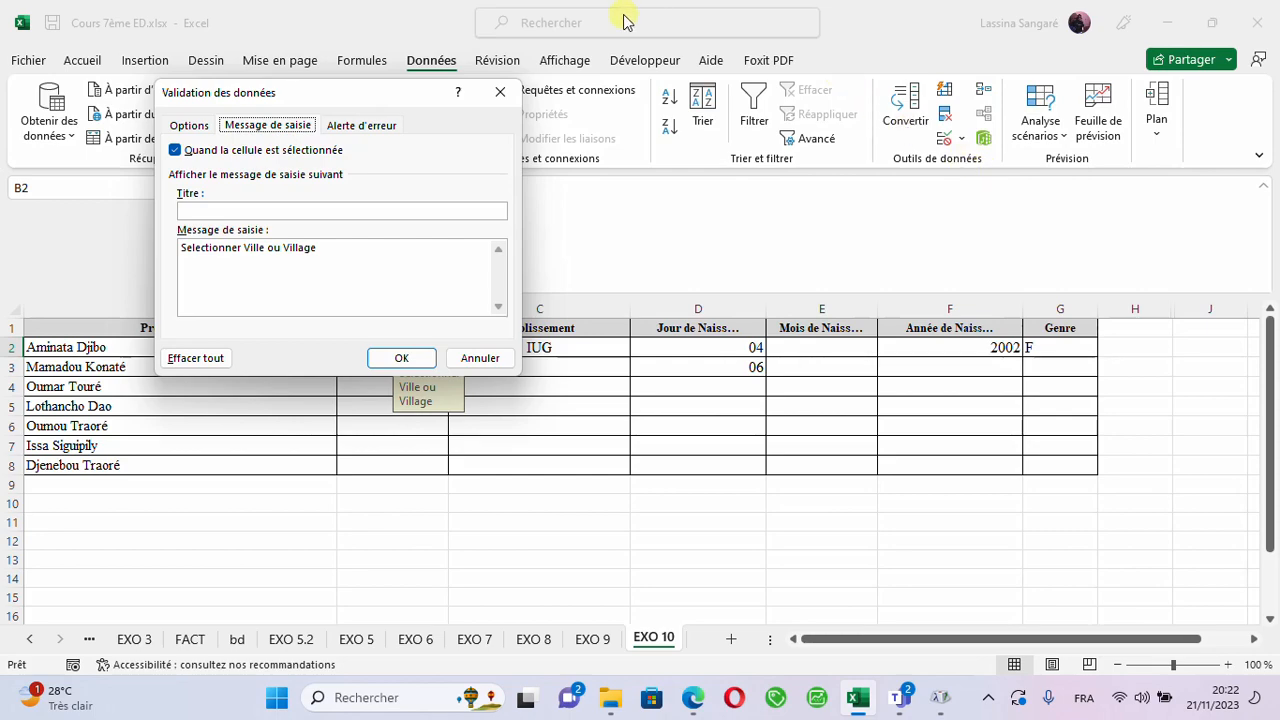
pyautogui.click(368, 124)
pyautogui.click(368, 262)
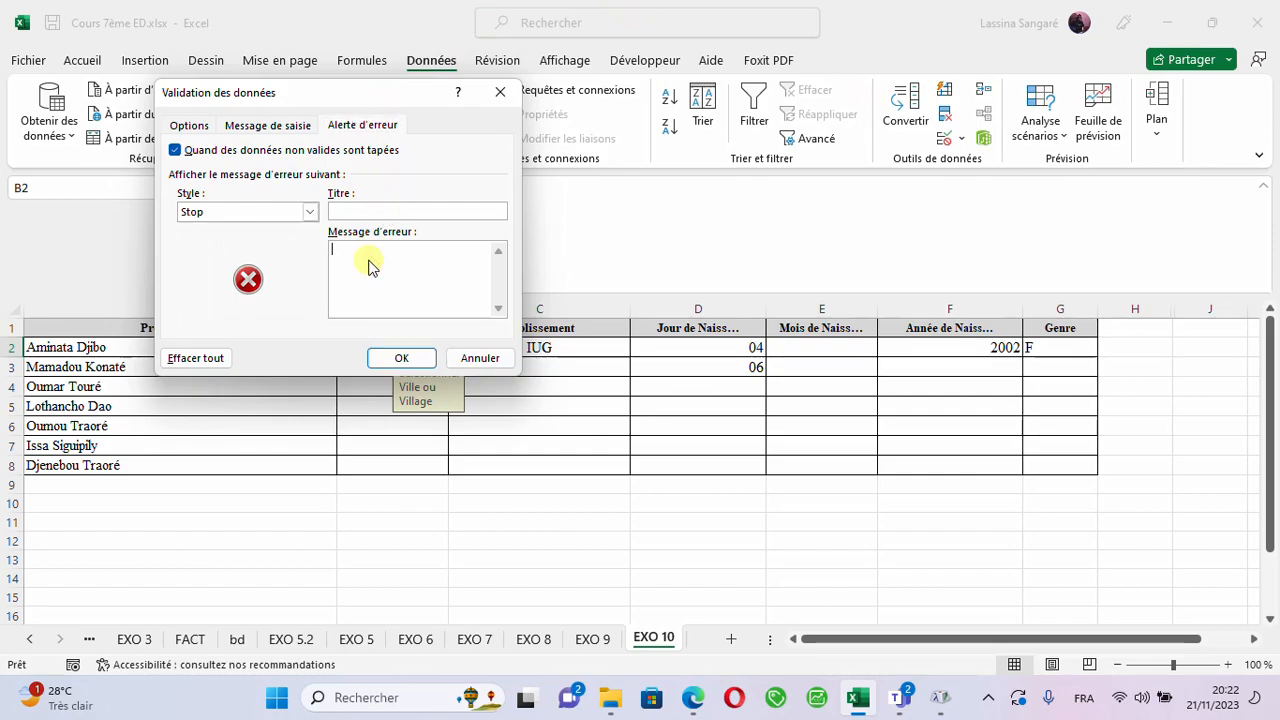
pyautogui.write('SVP')
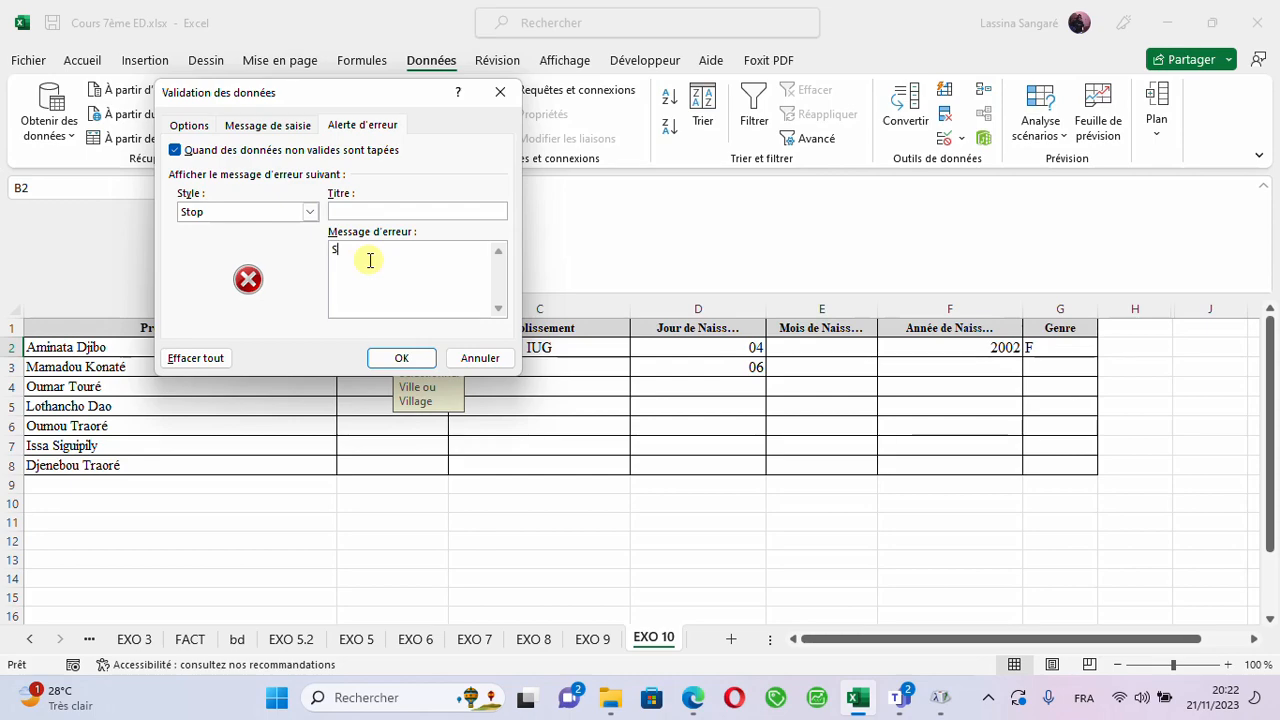
pyautogui.write(', ')
pyautogui.write('veu')
pyautogui.write('illez')
pyautogui.write(' sai')
pyautogui.write('sir ')
pyautogui.write('un')
pyautogui.write(' texte')
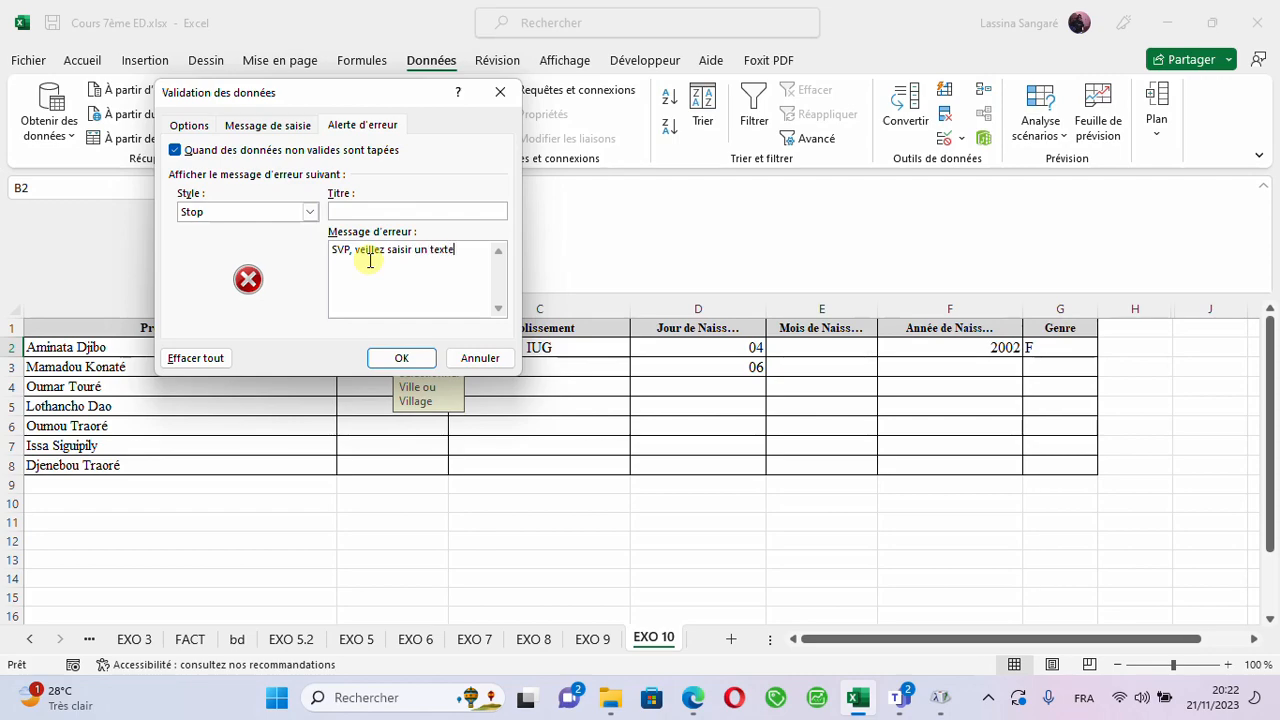
pyautogui.write(' valide')
pyautogui.write(':::')
pyautogui.press('BackSpace')
pyautogui.press('BackSpace')
pyautogui.press('BackSpace')
pyautogui.write(',')
pyautogui.press('BackSpace')
pyautogui.write('s')
pyautogui.write('!!!')
pyautogui.click(363, 261)
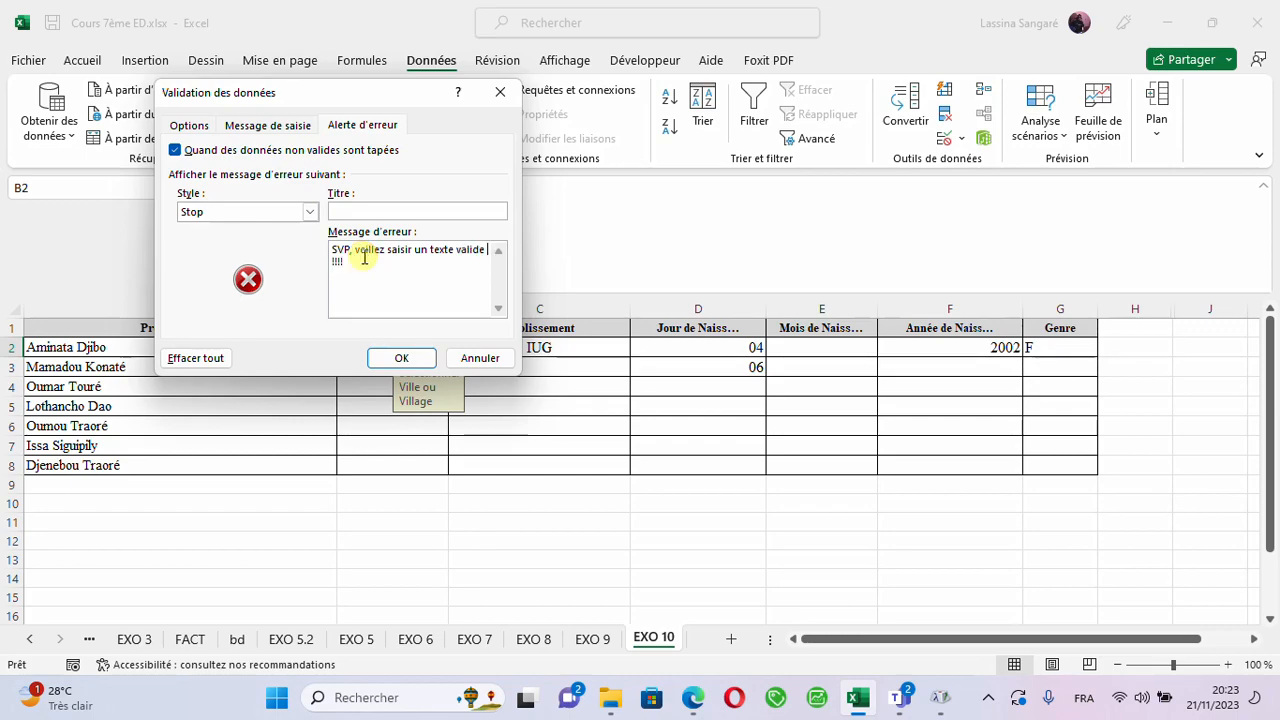
# - Try the Avertissement and Informations alert styles for B2, set the style back to Stop and apply the validation
pyautogui.click(311, 213)
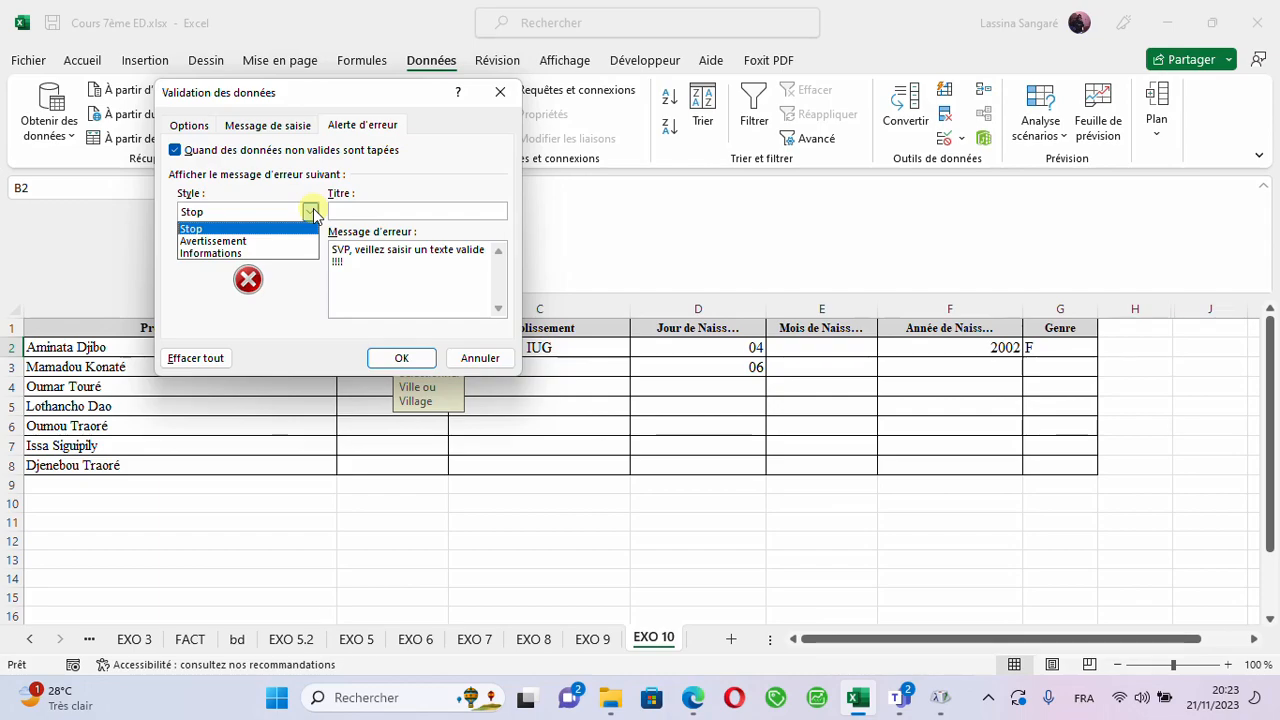
pyautogui.click(248, 242)
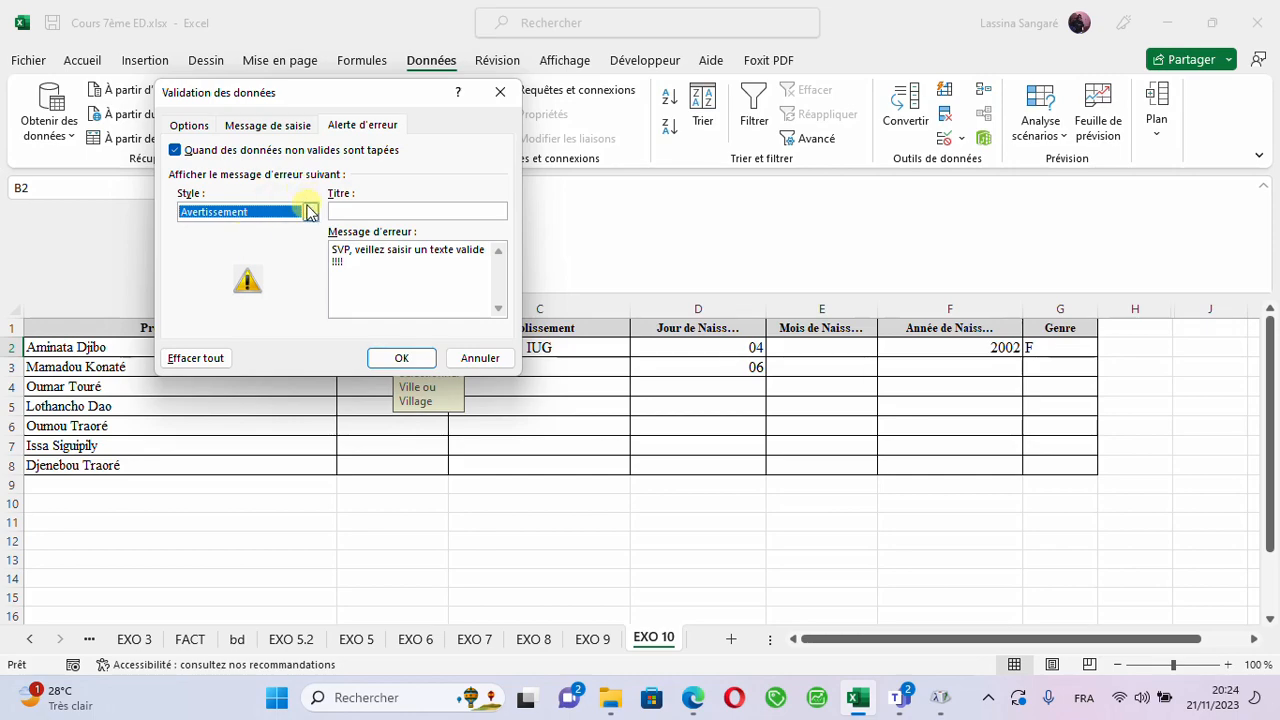
pyautogui.click(309, 211)
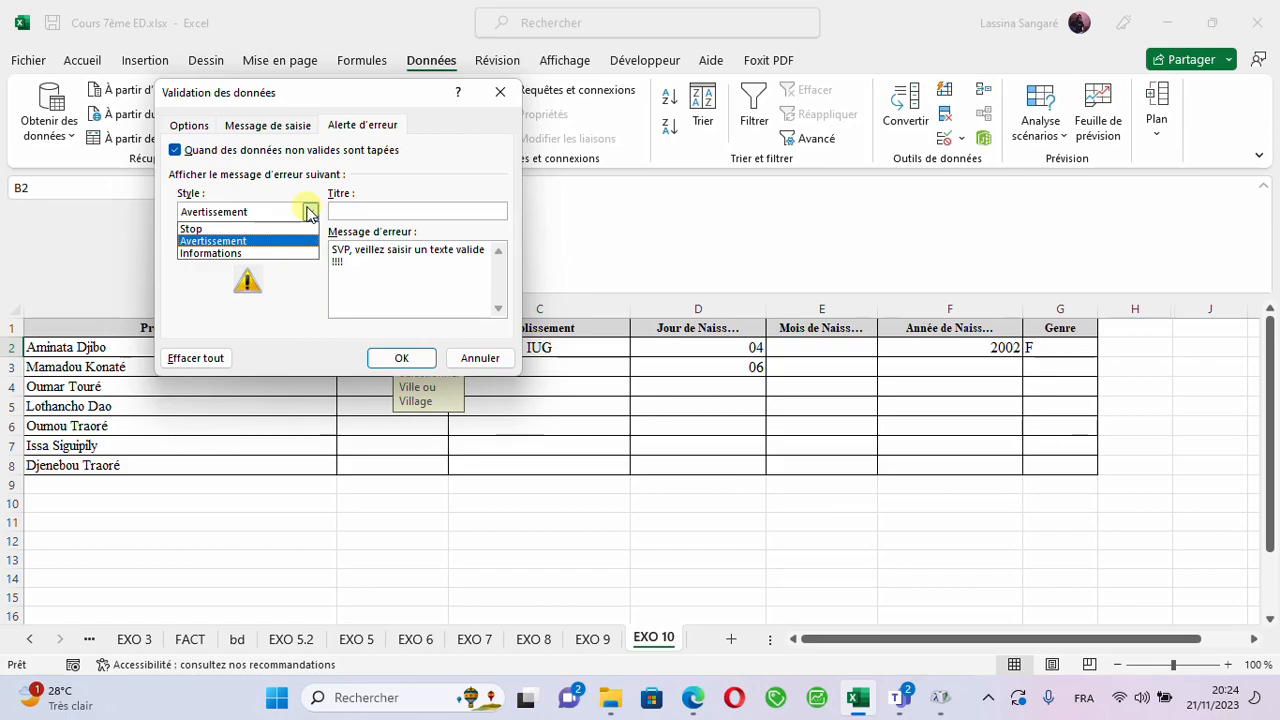
pyautogui.click(258, 229)
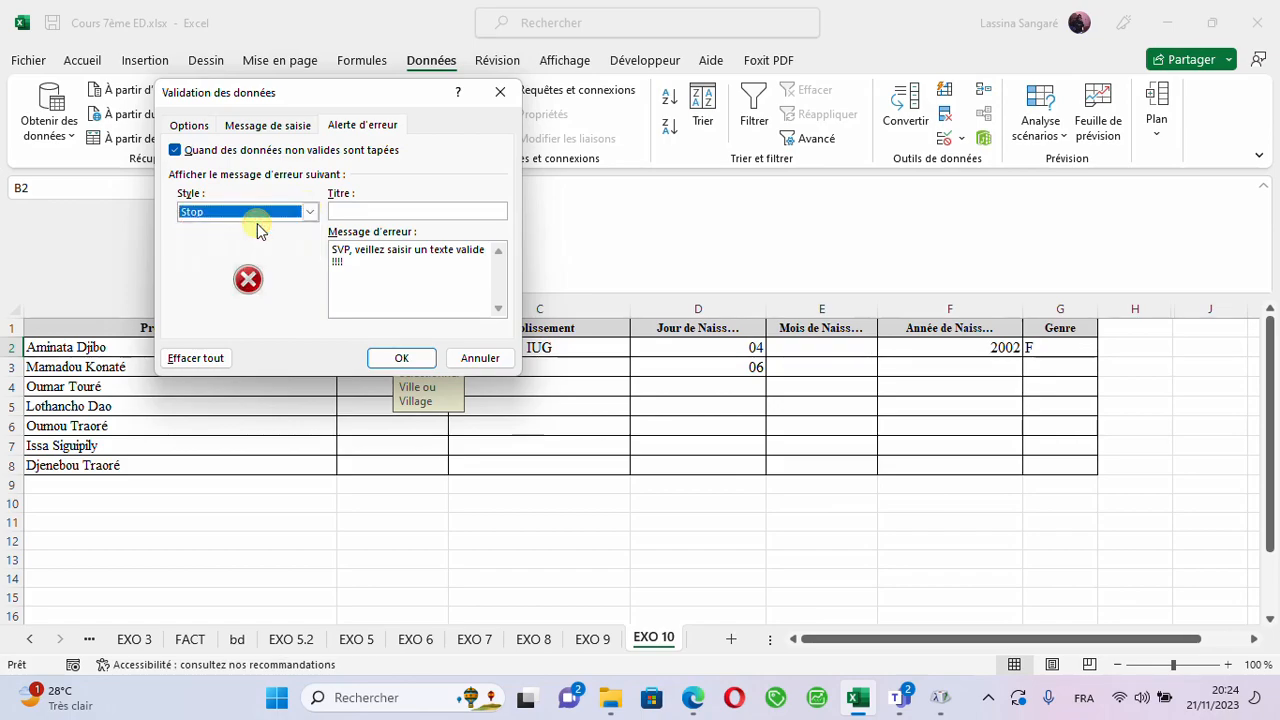
pyautogui.click(310, 211)
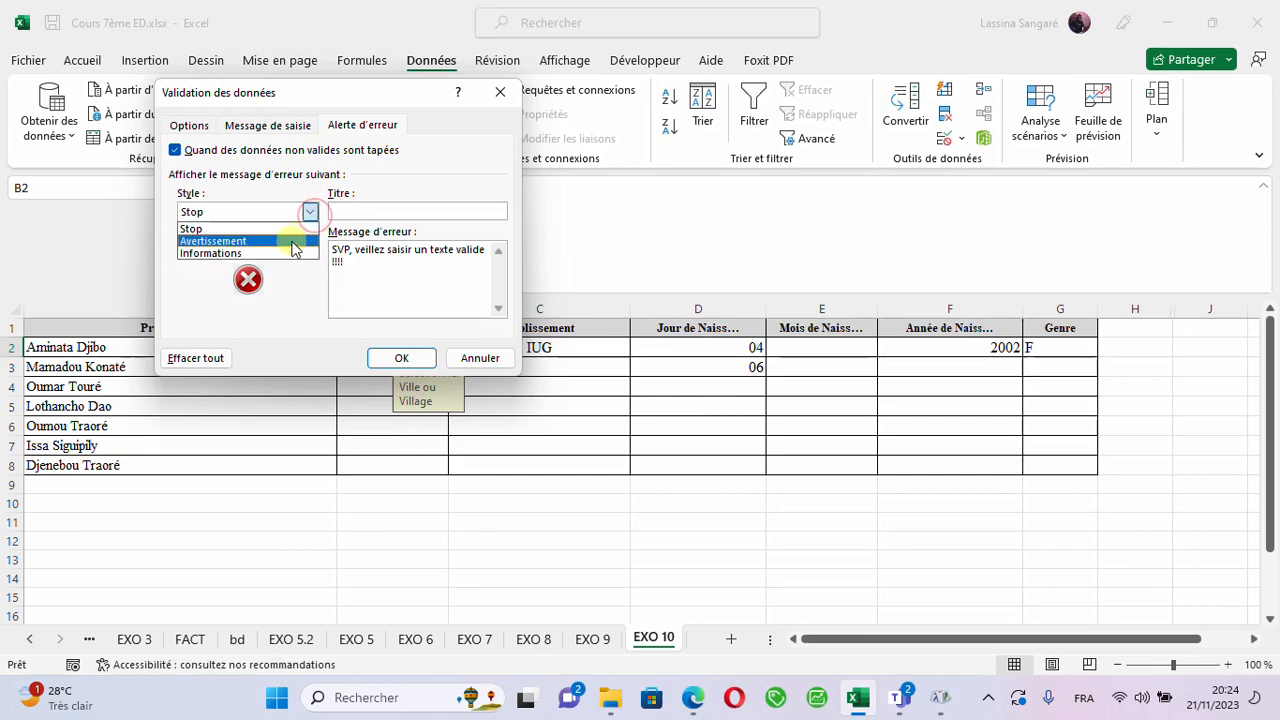
pyautogui.click(287, 240)
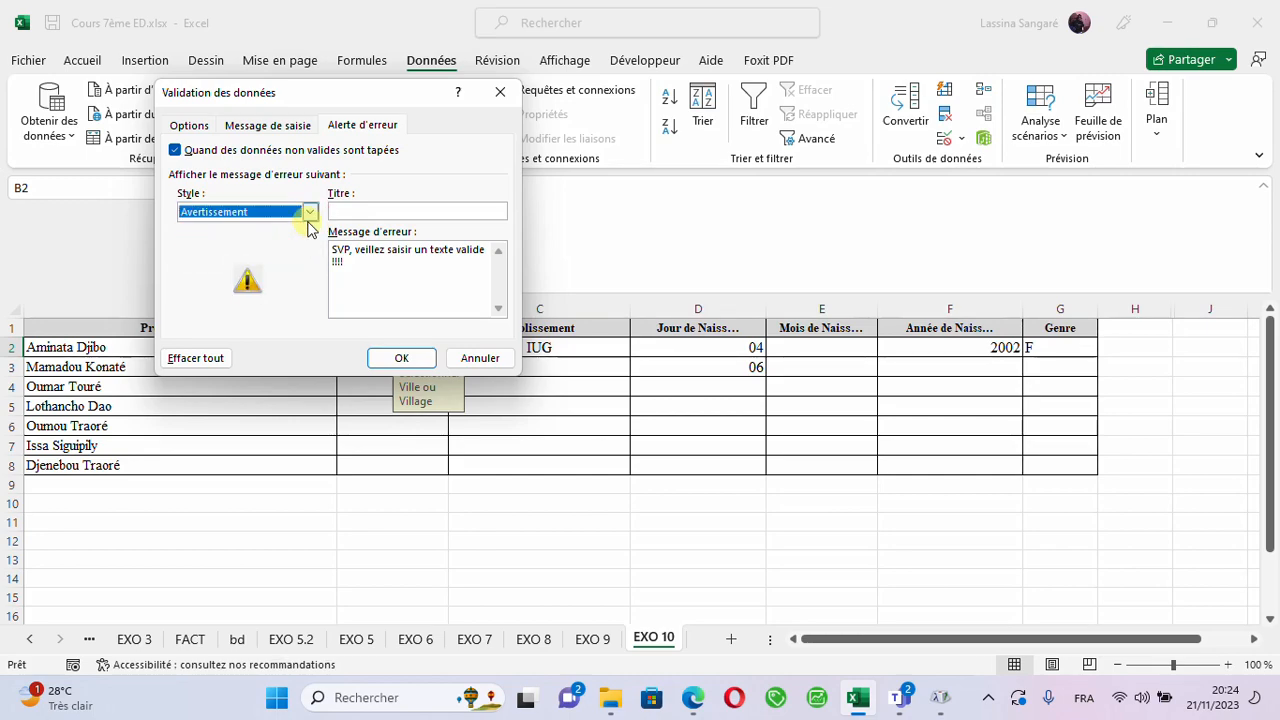
pyautogui.click(309, 211)
pyautogui.click(287, 240)
pyautogui.click(311, 214)
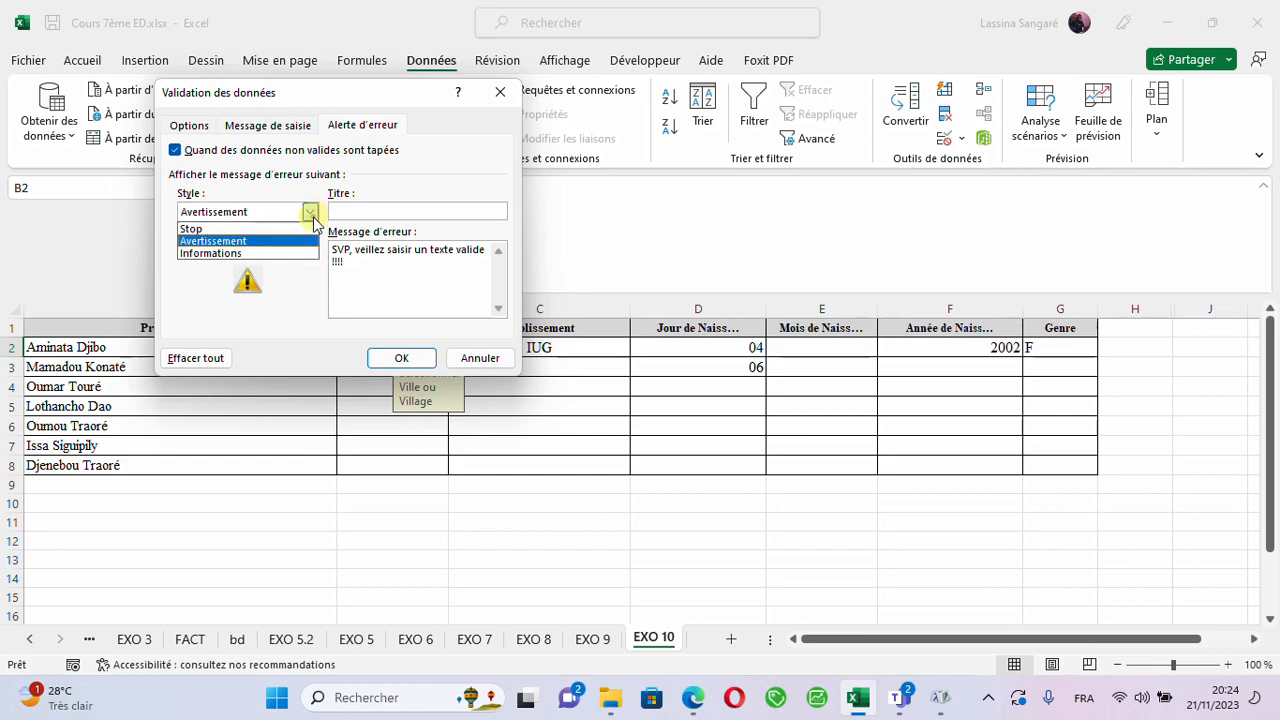
pyautogui.click(272, 256)
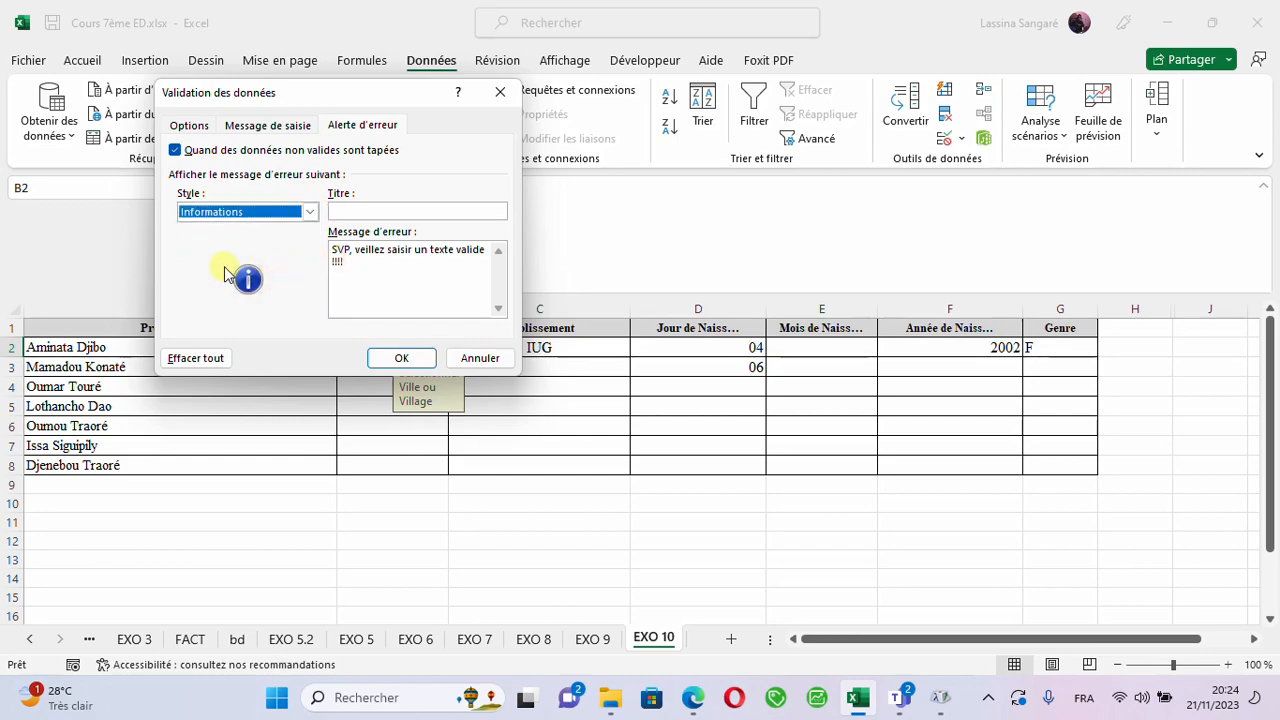
pyautogui.click(310, 212)
pyautogui.click(288, 230)
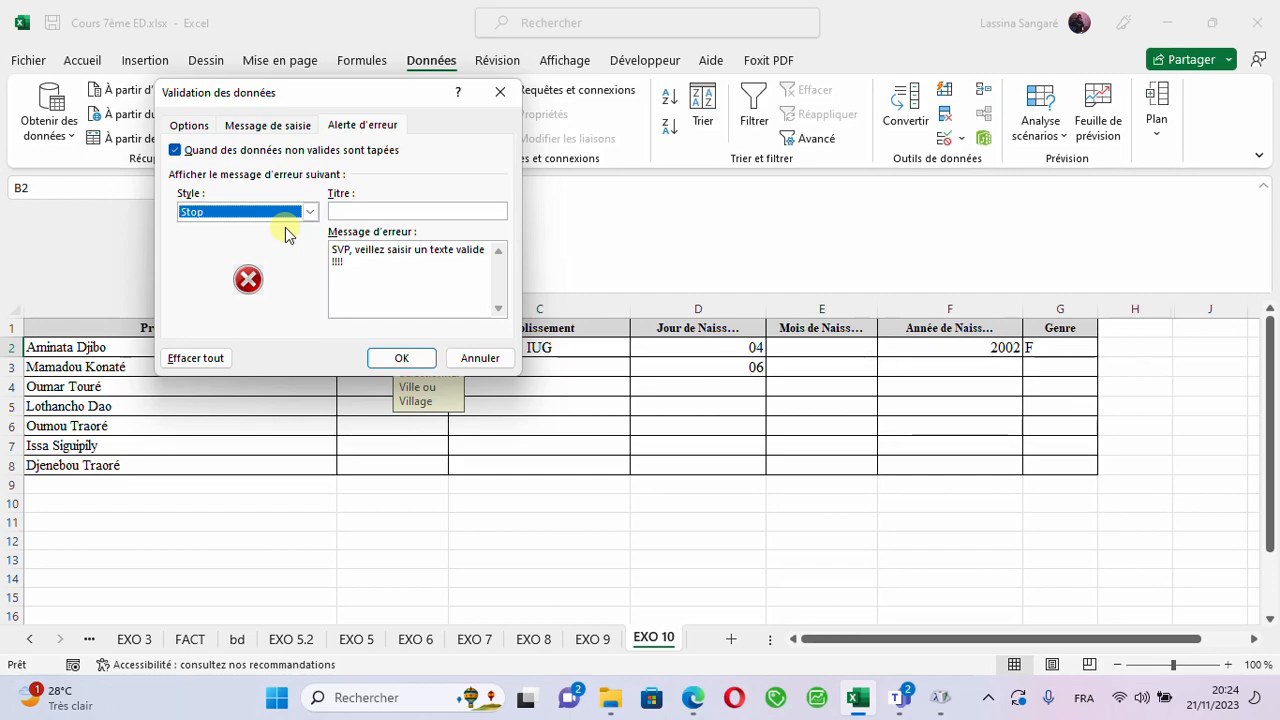
pyautogui.click(401, 358)
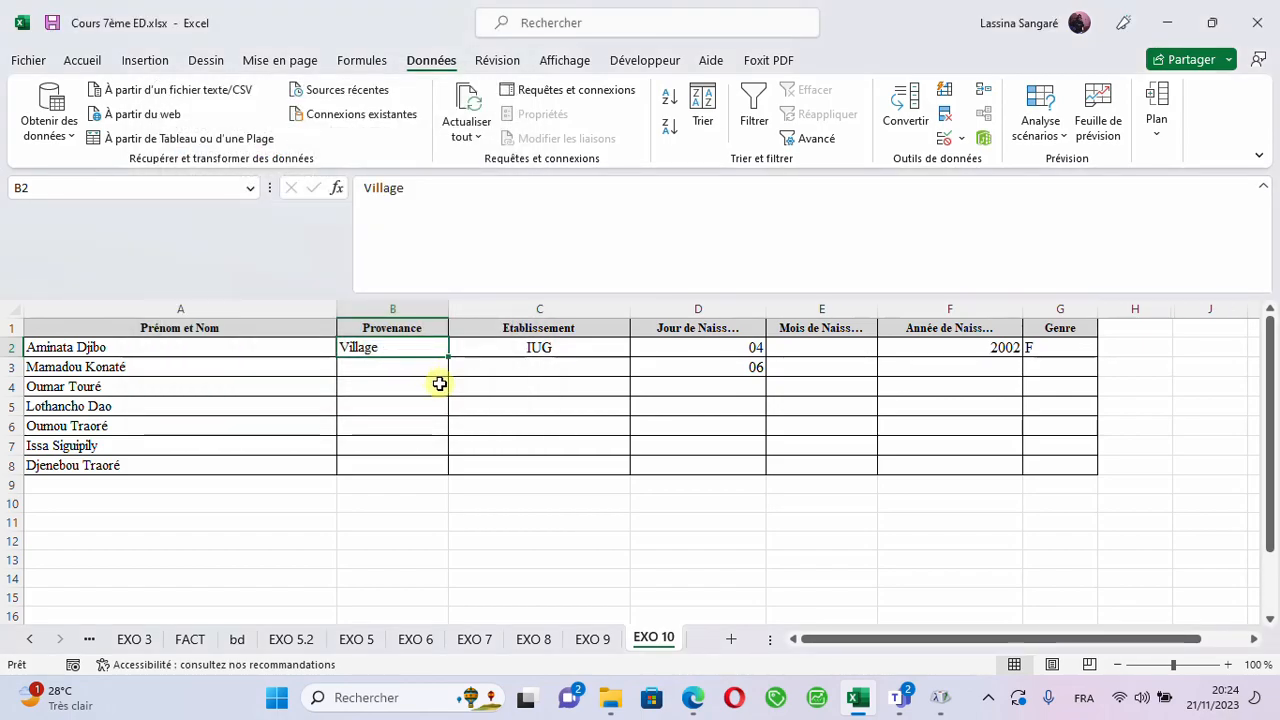
# - Try entering Bamako in B2 to test the custom error alert, choose to retry and clear the entry
pyautogui.click(425, 350)
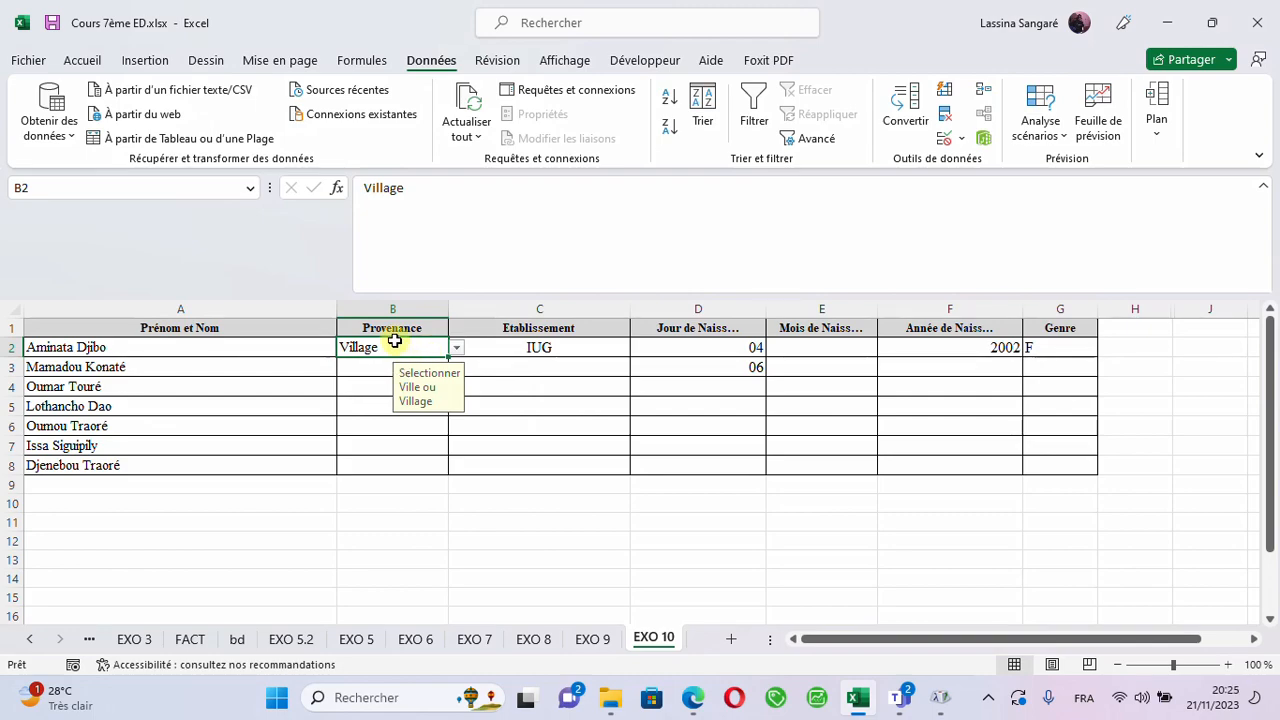
pyautogui.write('B')
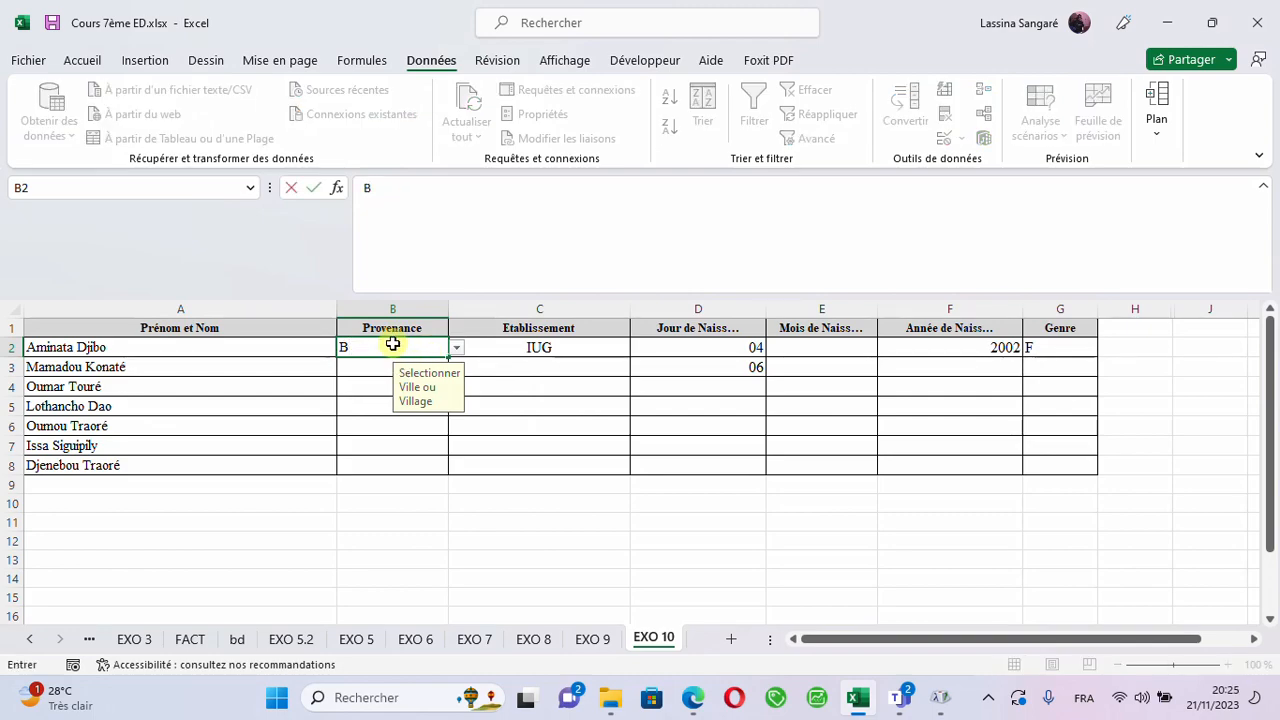
pyautogui.write('amako')
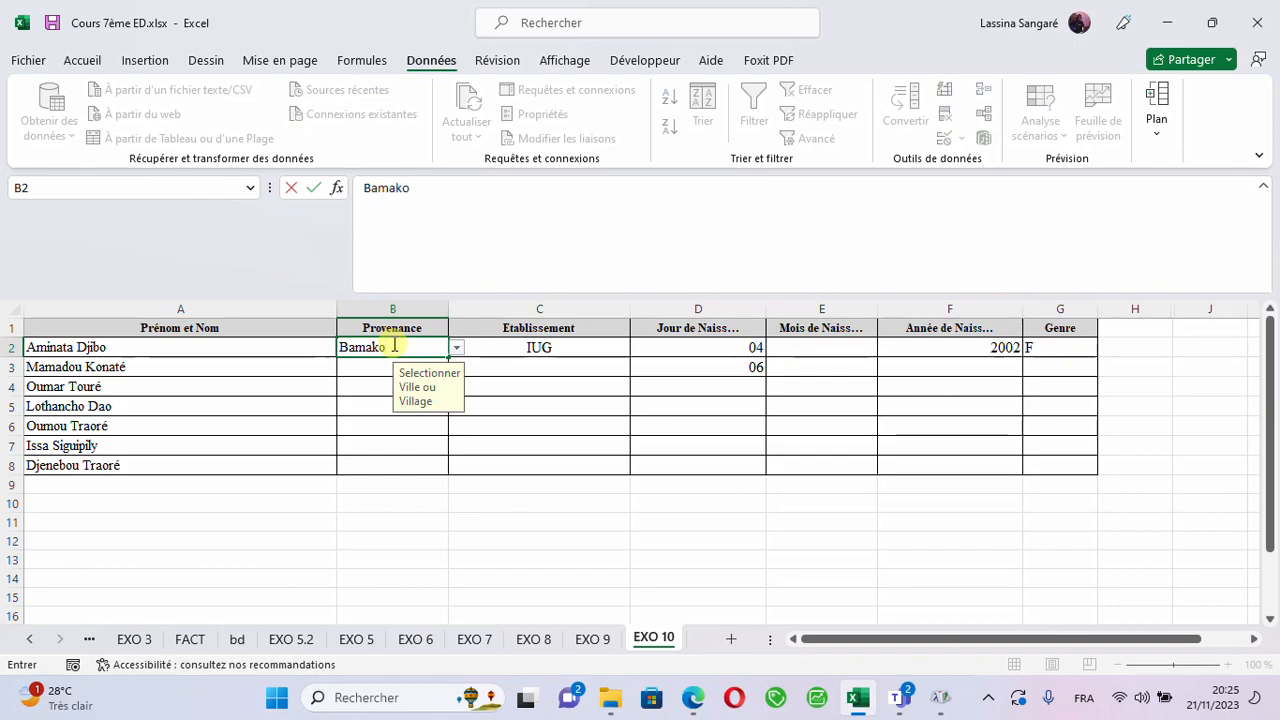
pyautogui.press('Return')
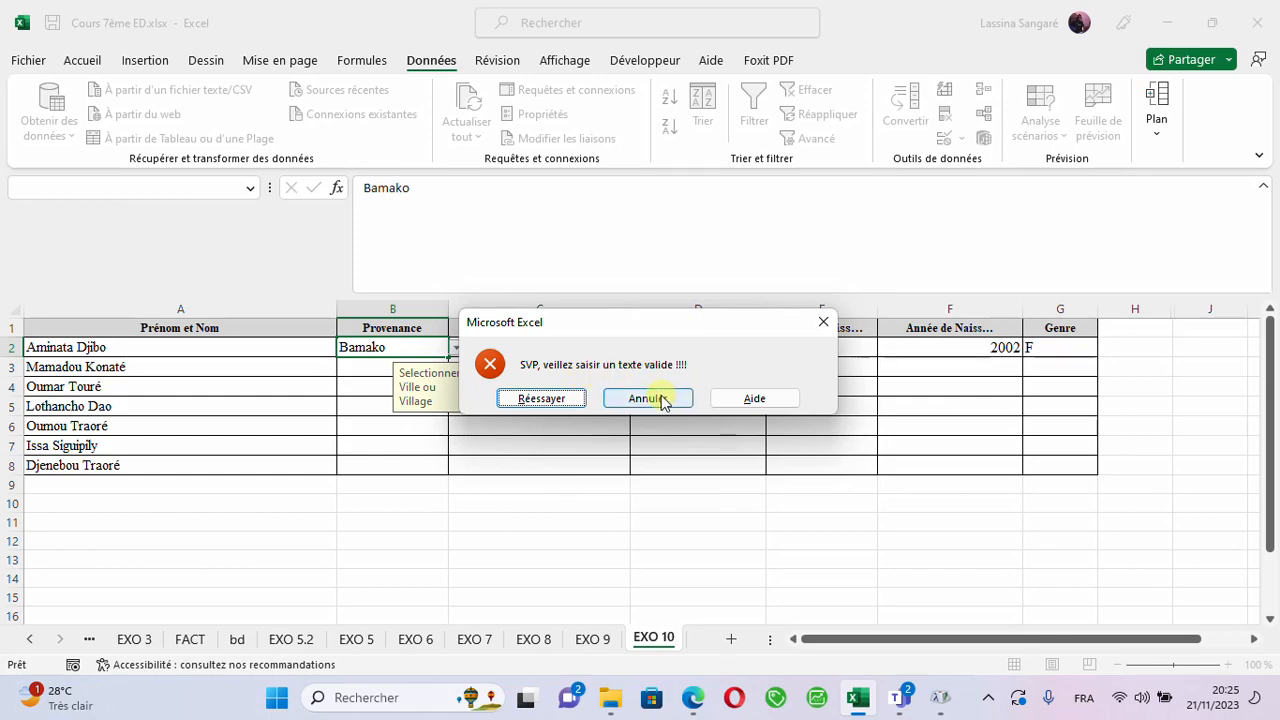
pyautogui.click(556, 405)
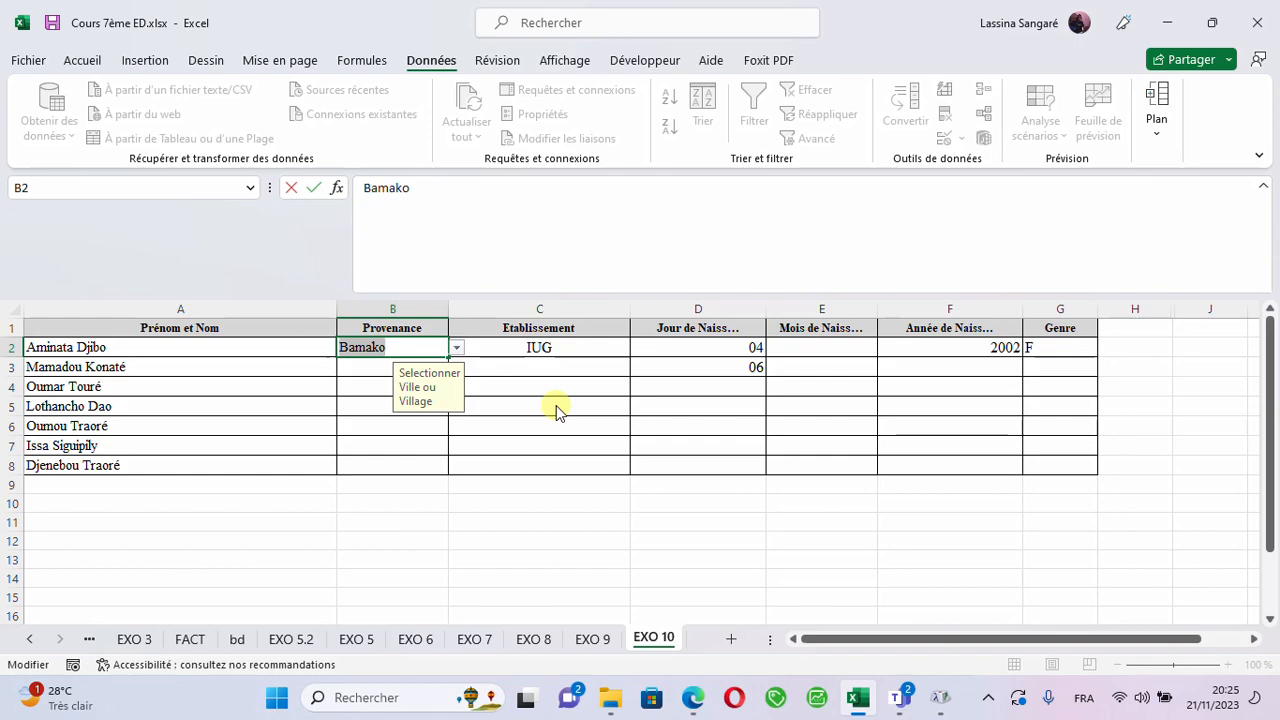
pyautogui.press('BackSpace')
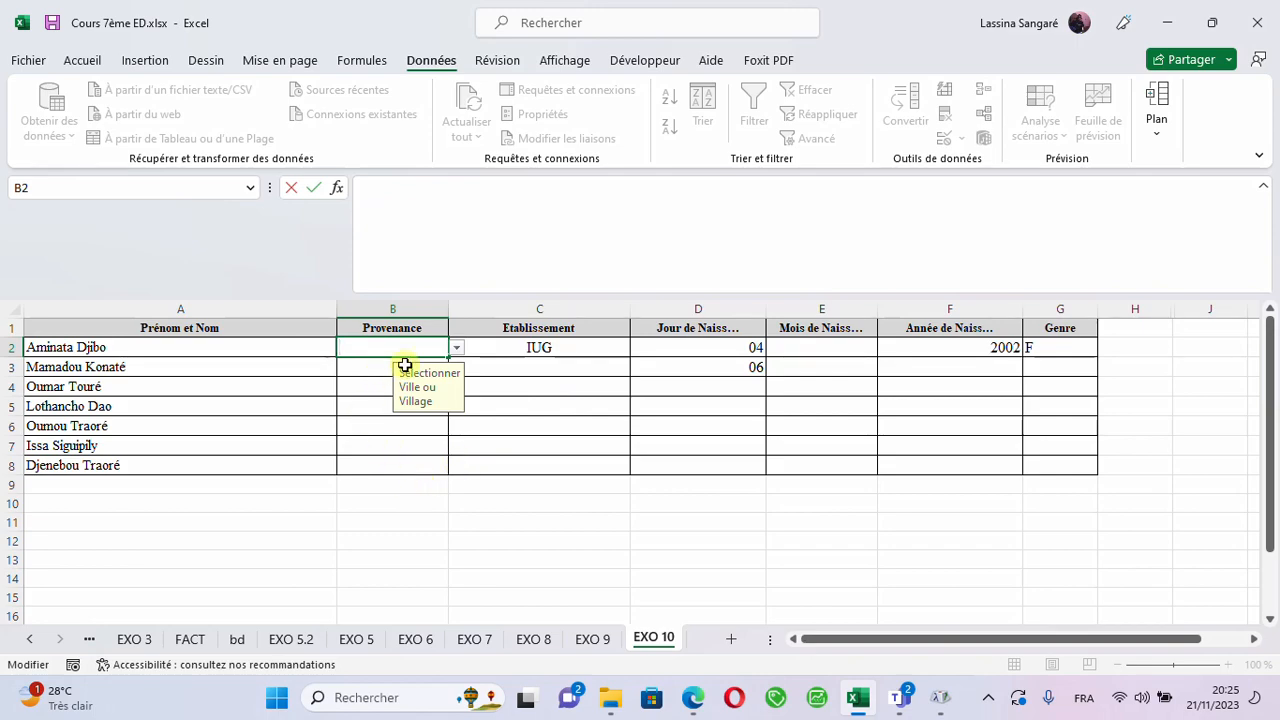
# - Choose Ville from the drop-down list of Provenance cell B2 and select cell B3
pyautogui.click(457, 349)
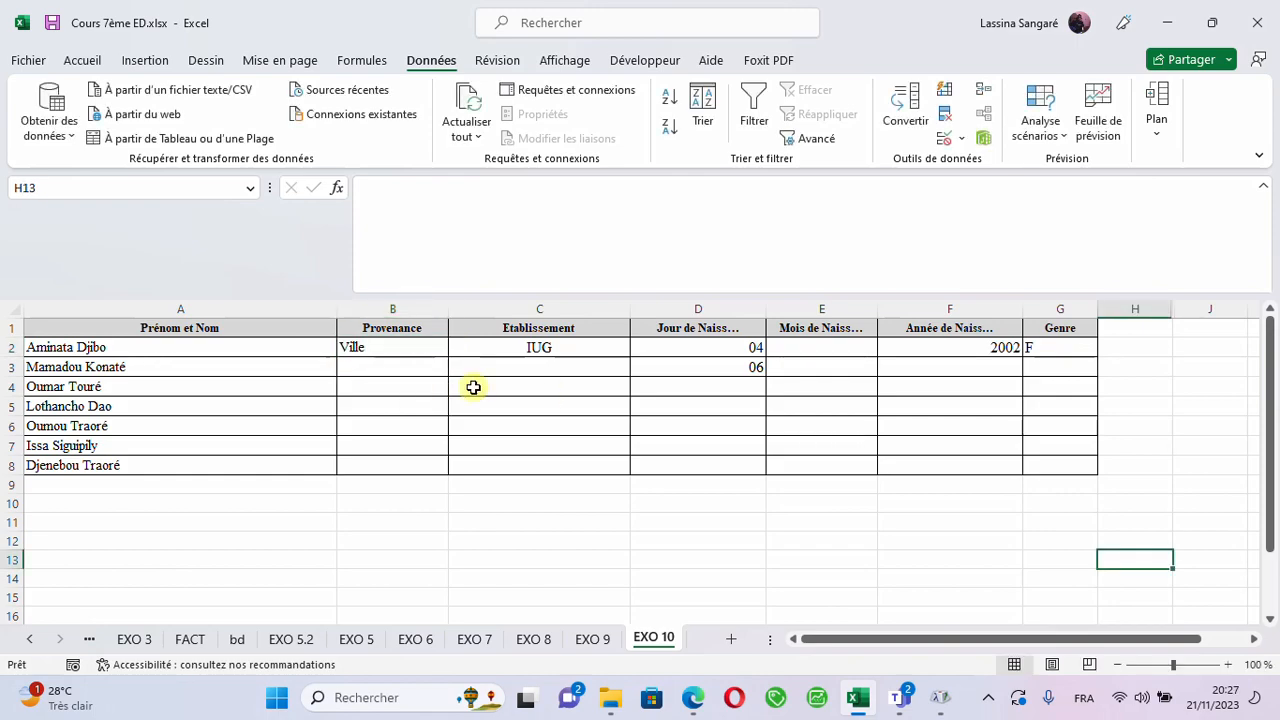
pyautogui.click(414, 403)
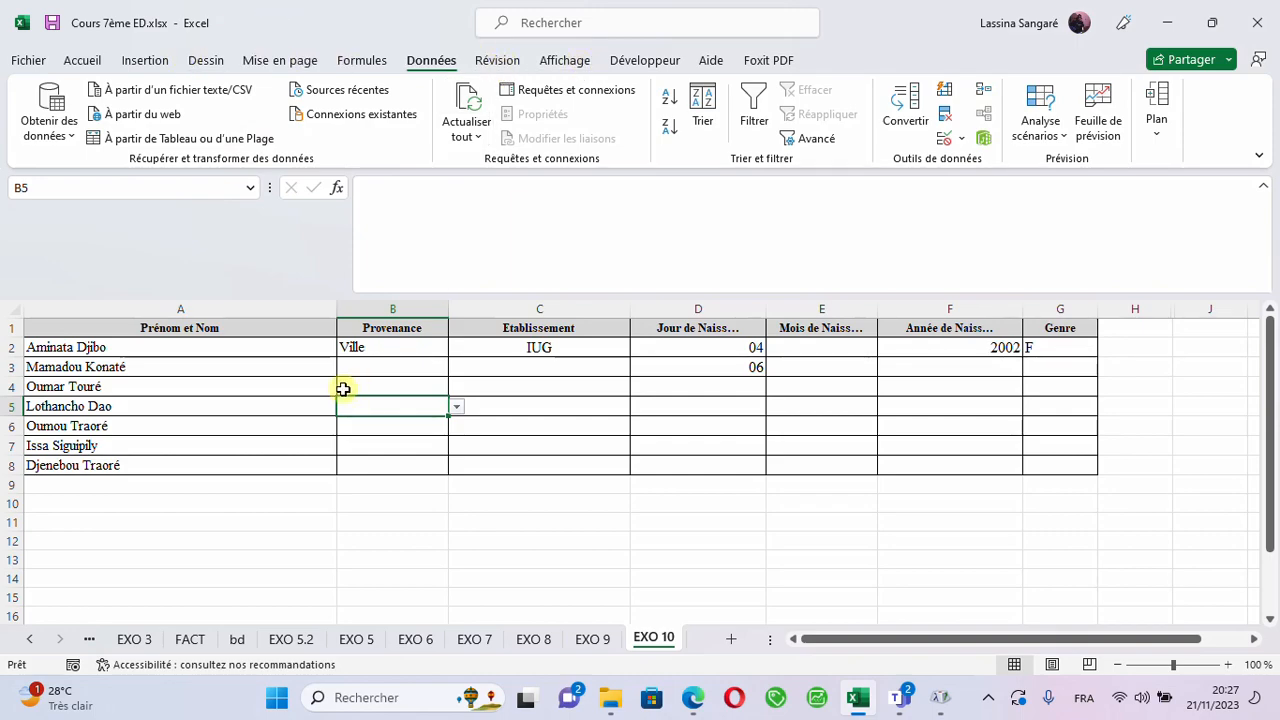
pyautogui.click(381, 363)
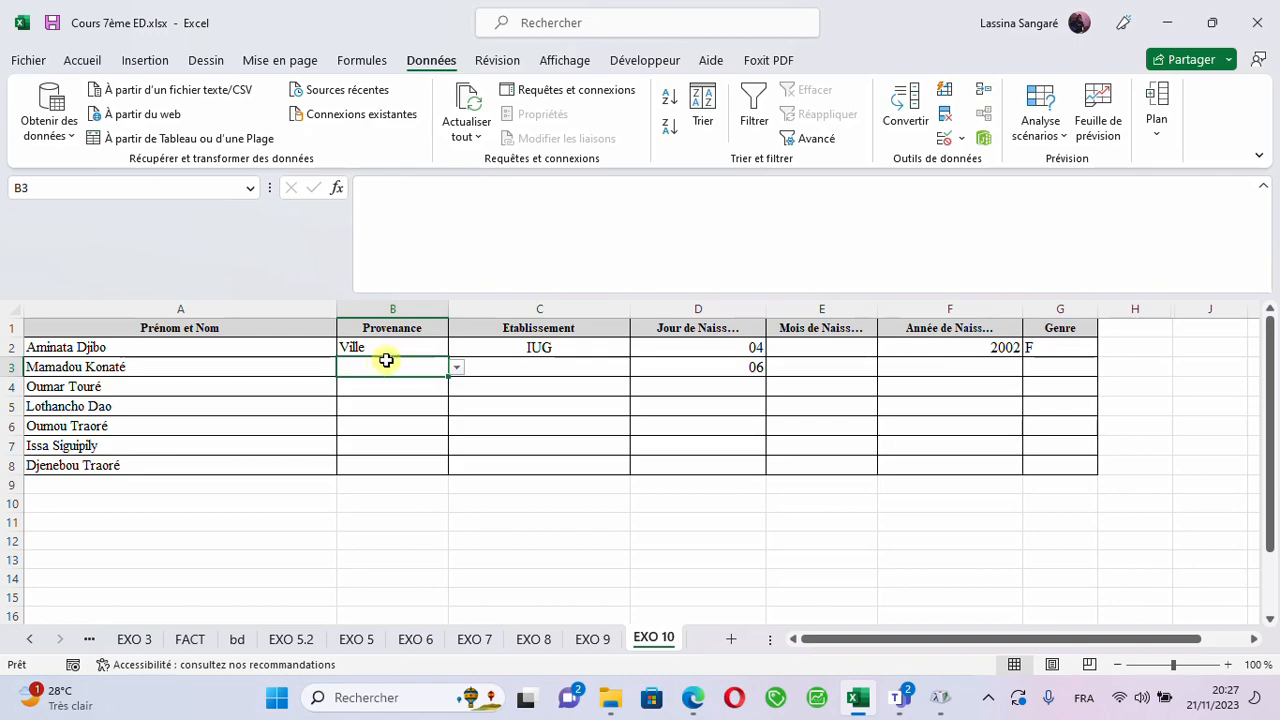
# - Protect the EXO 10 sheet with a confirmed sheet password, disallowing users from selecting locked and unlocked cells
pyautogui.click(490, 72)
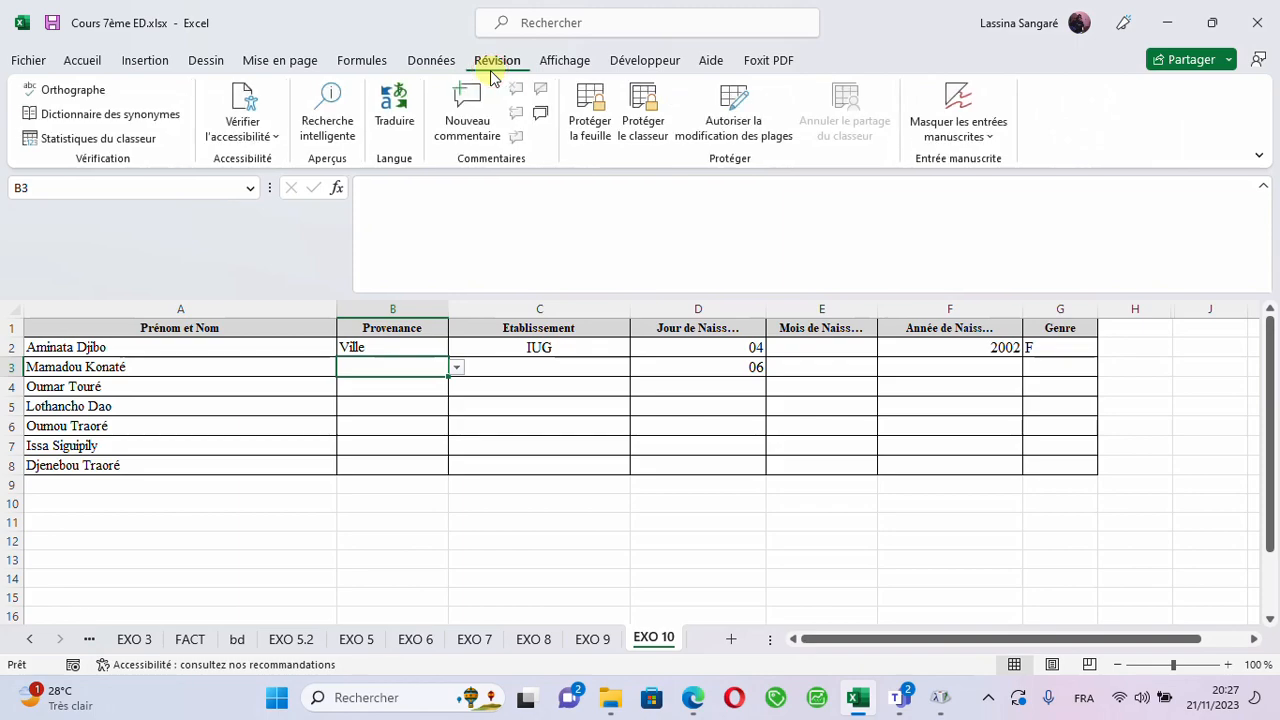
pyautogui.click(590, 125)
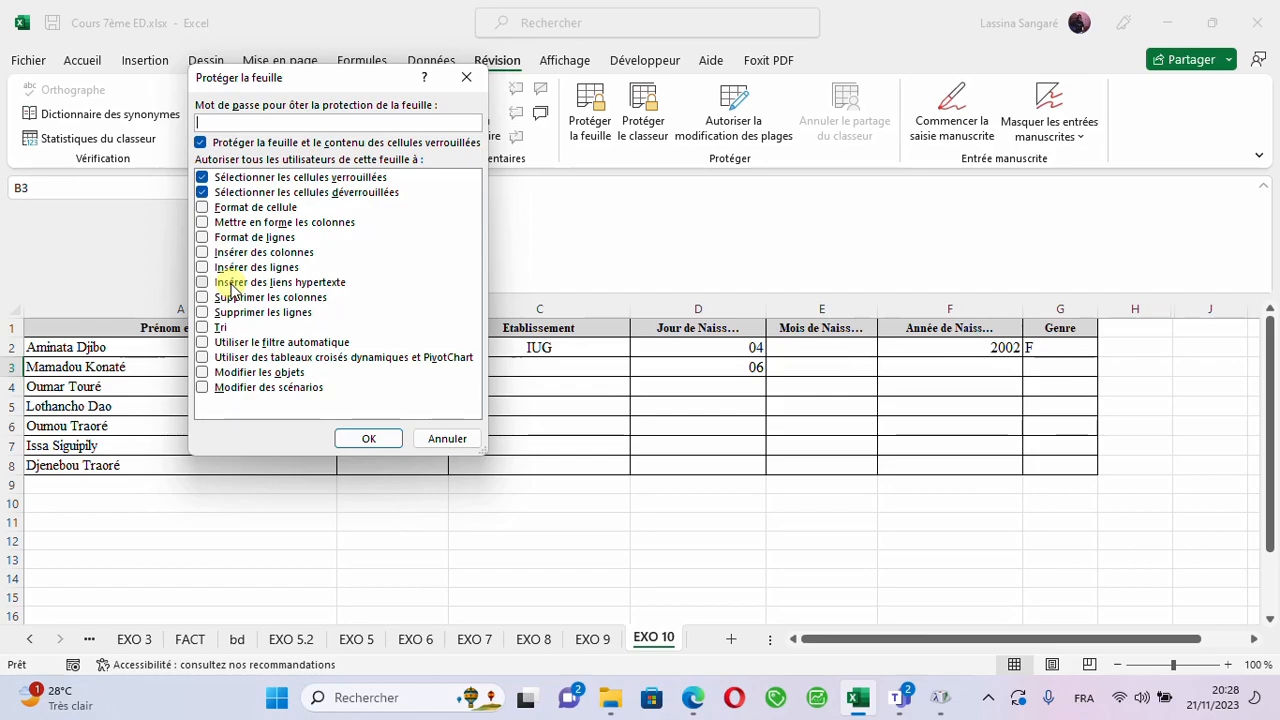
pyautogui.click(203, 191)
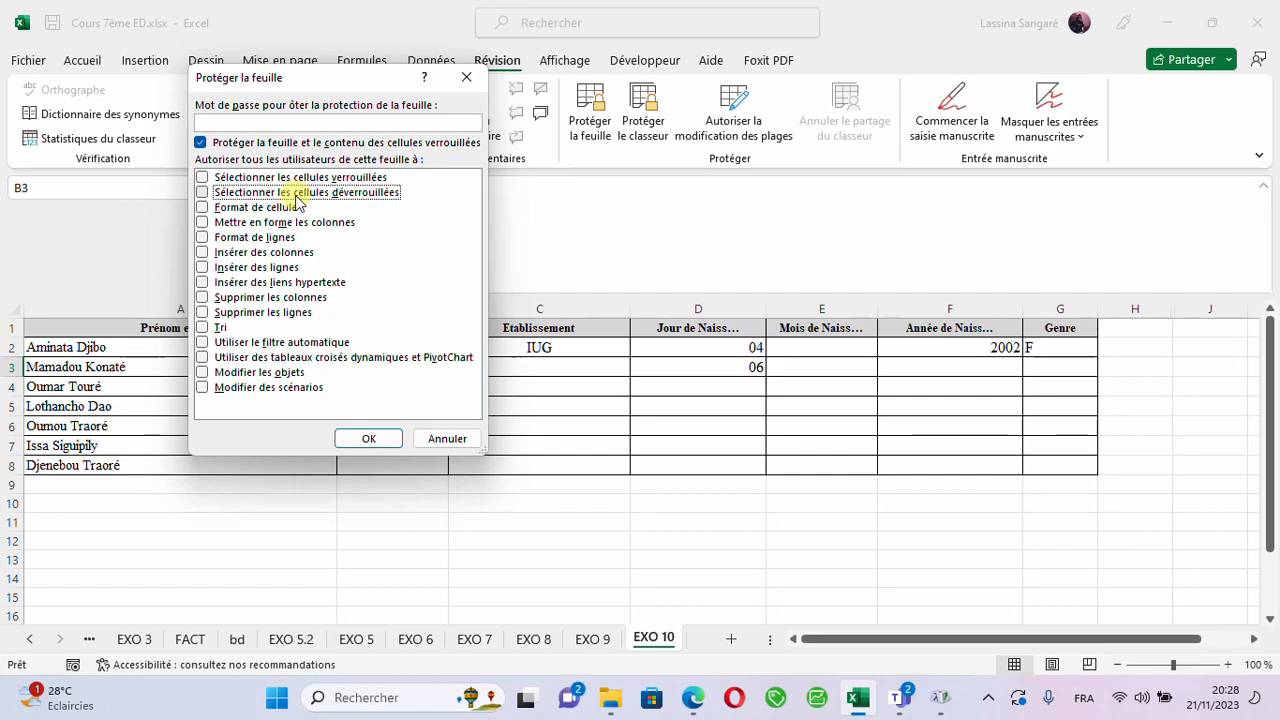
pyautogui.click(240, 122)
pyautogui.write('123')
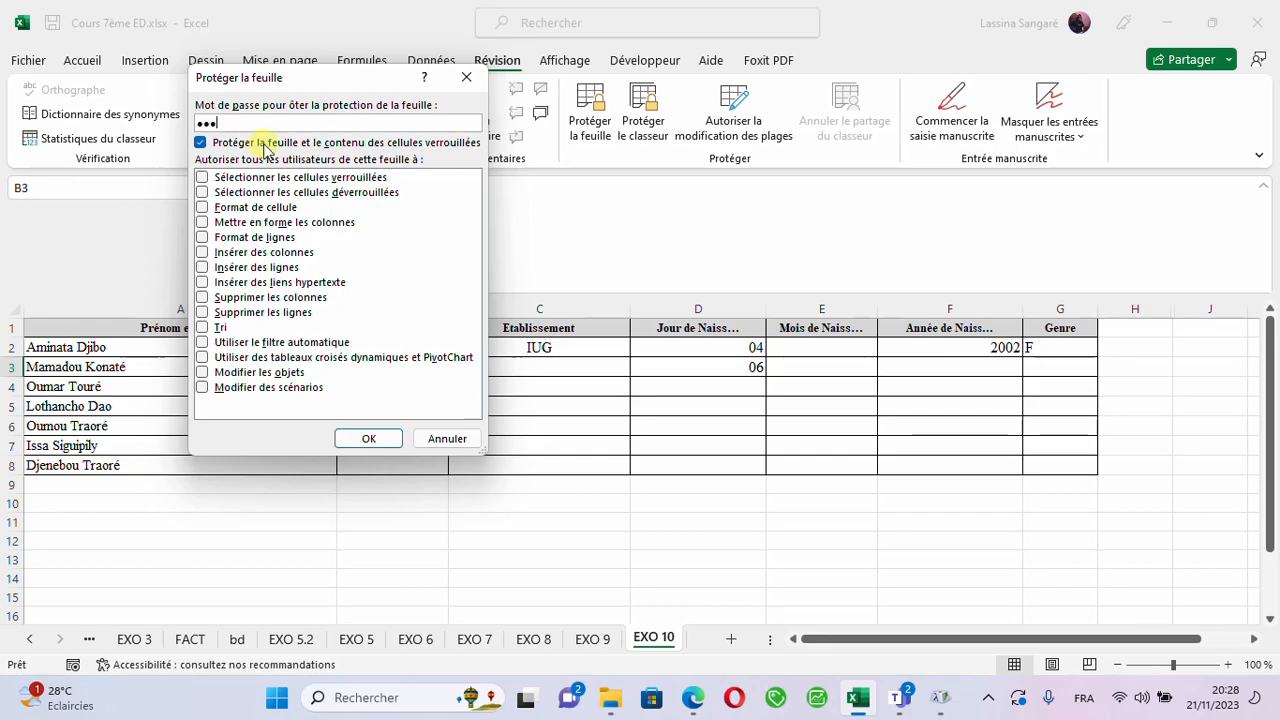
pyautogui.click(370, 439)
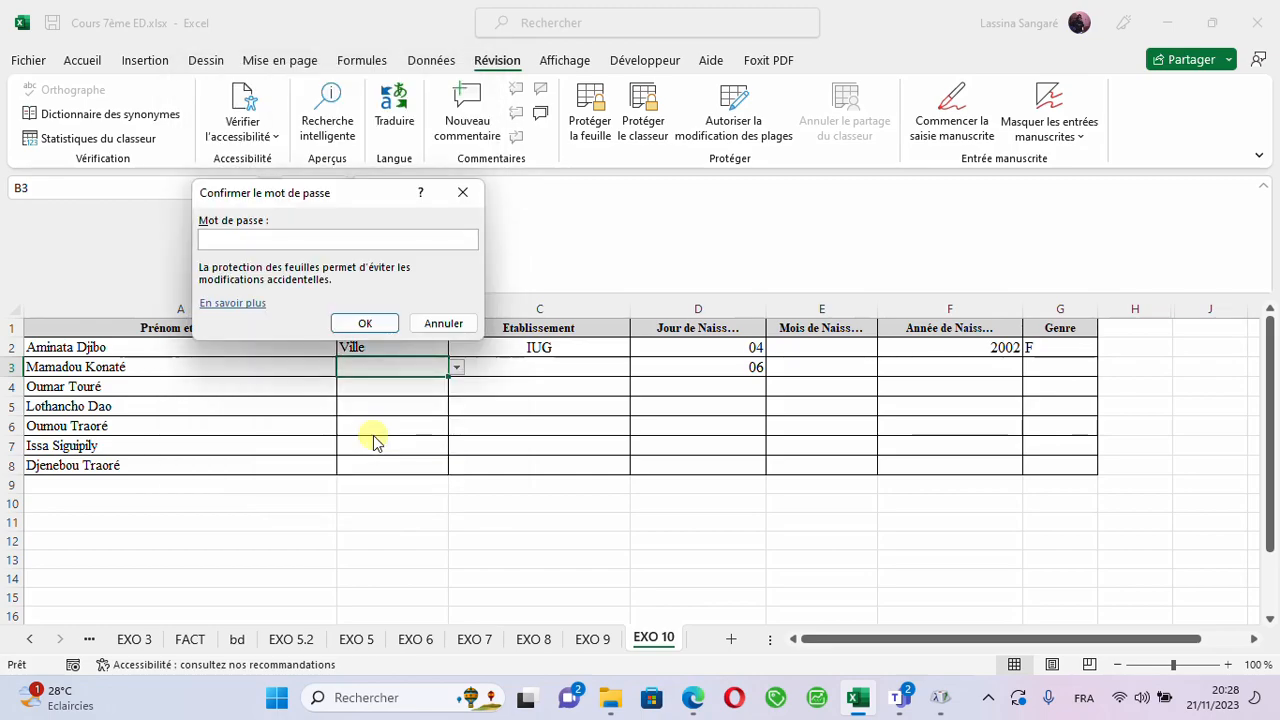
pyautogui.write('123')
pyautogui.click(362, 322)
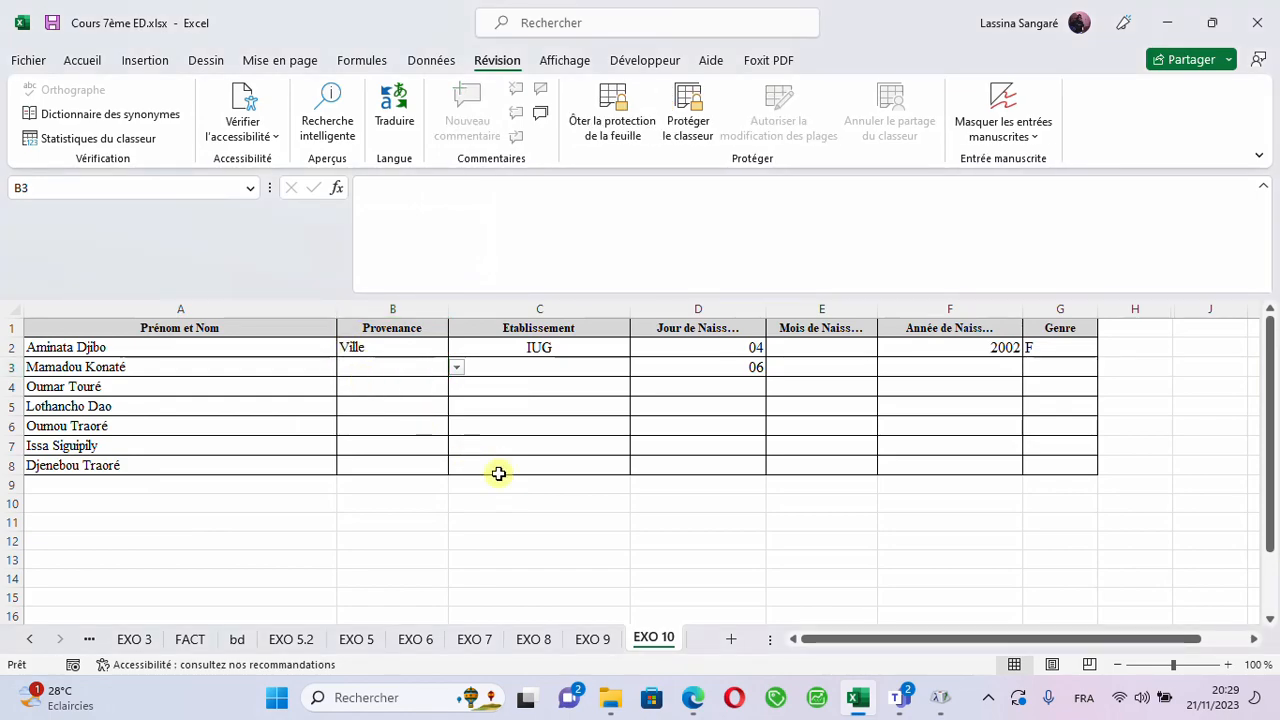
# - Try editing an empty Etablissement cell on the protected sheet and remove the sheet protection by entering its password
pyautogui.doubleClick(527, 396)
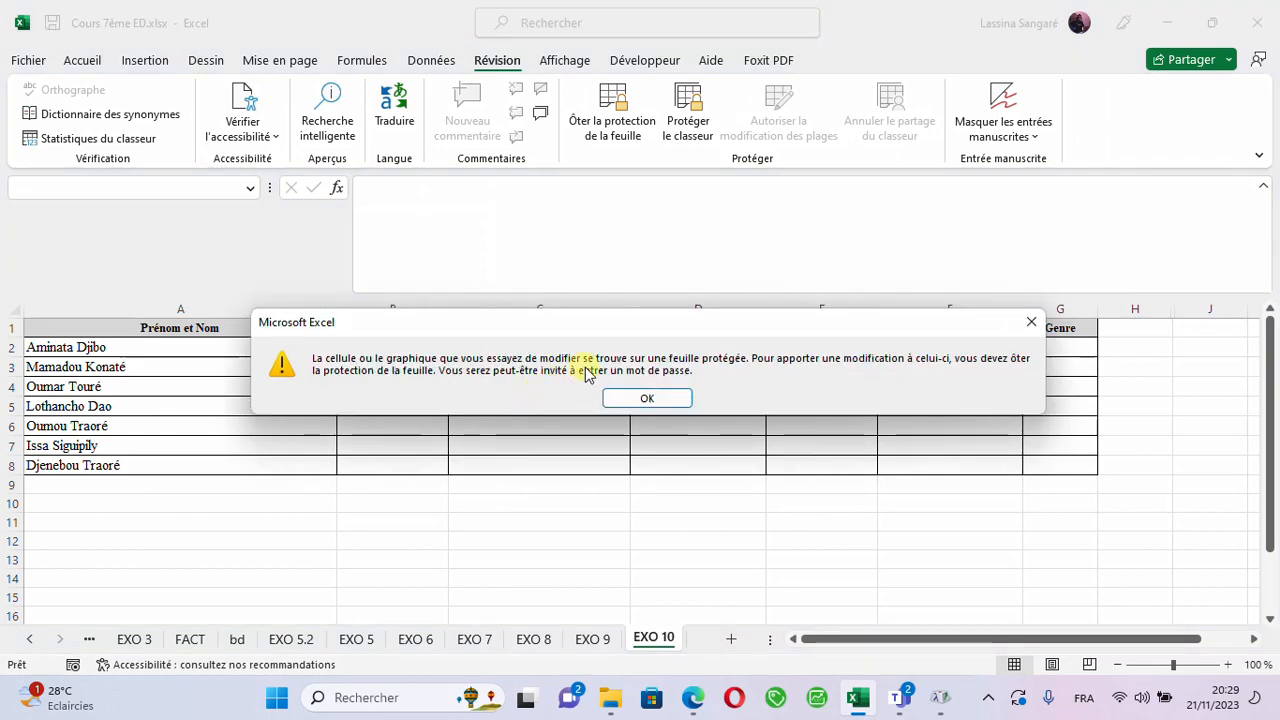
pyautogui.click(643, 401)
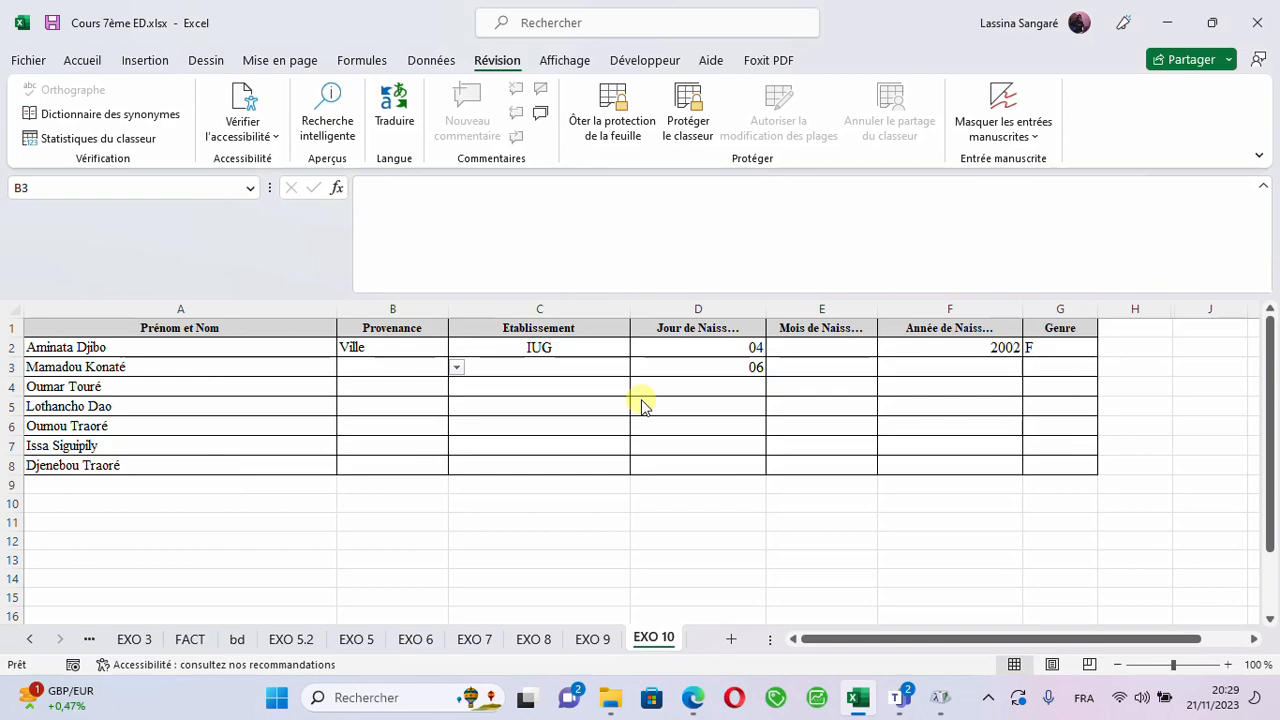
pyautogui.click(611, 103)
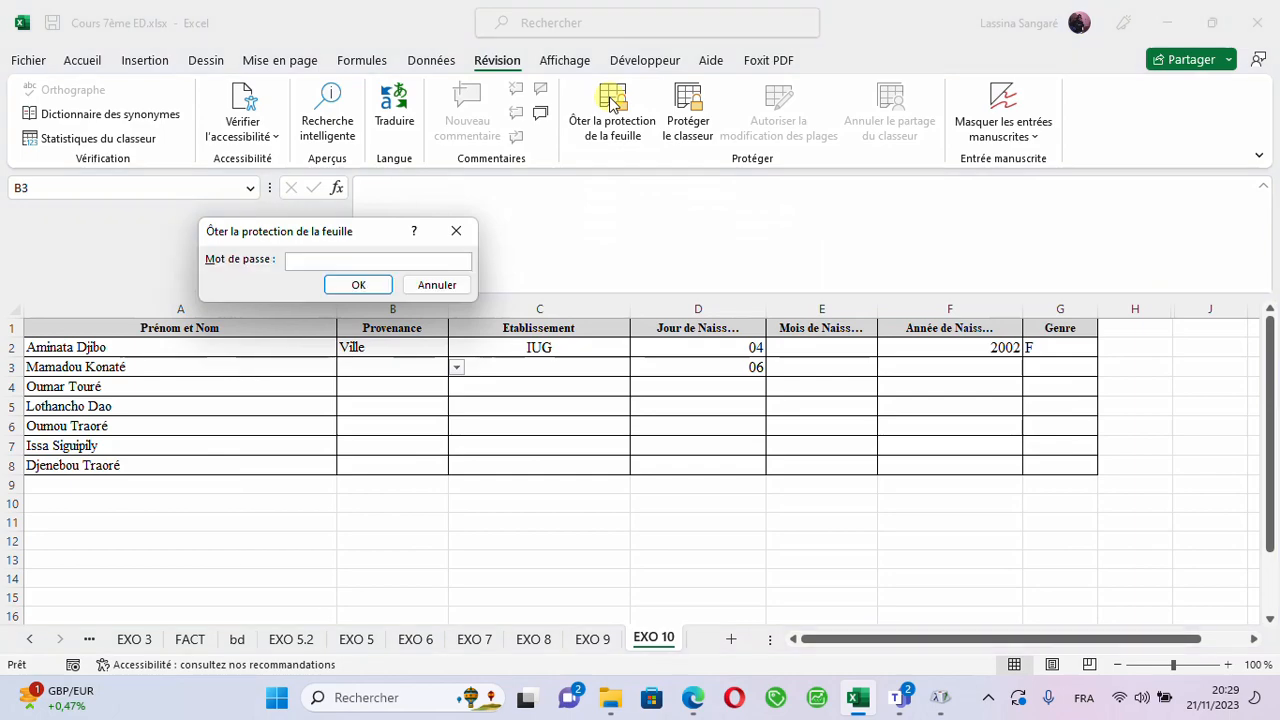
pyautogui.write('•••')
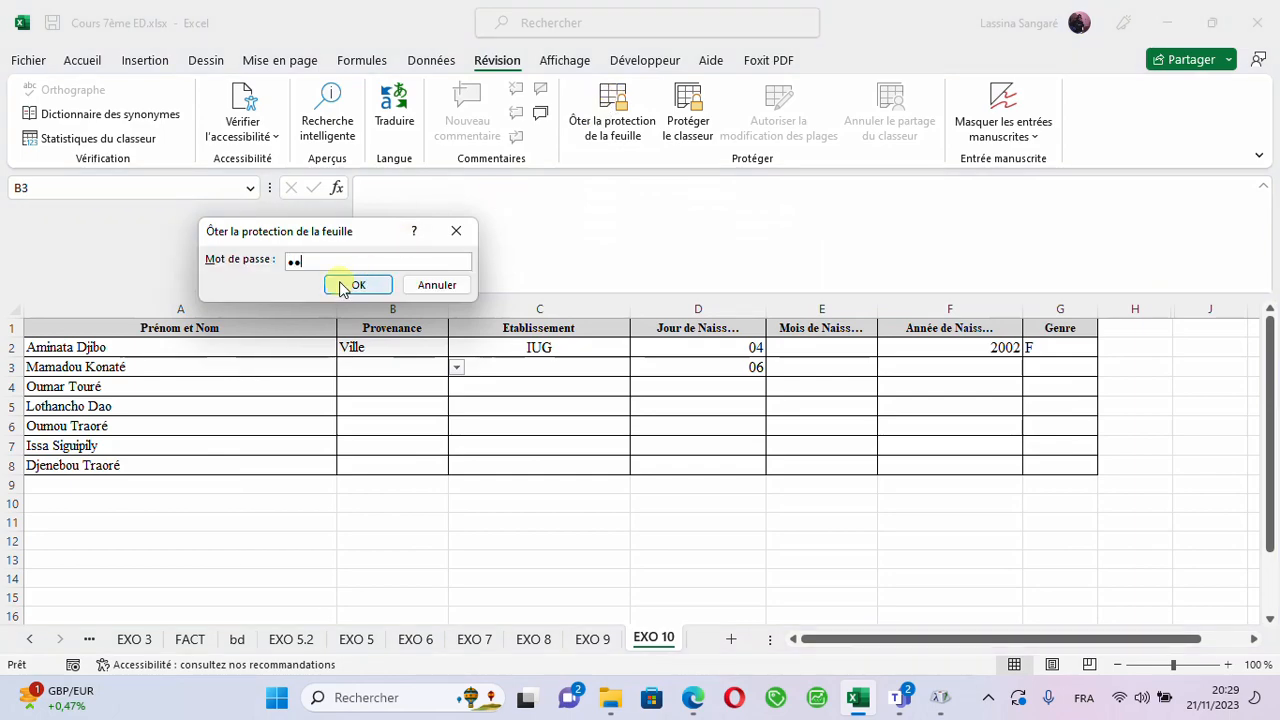
pyautogui.click(352, 285)
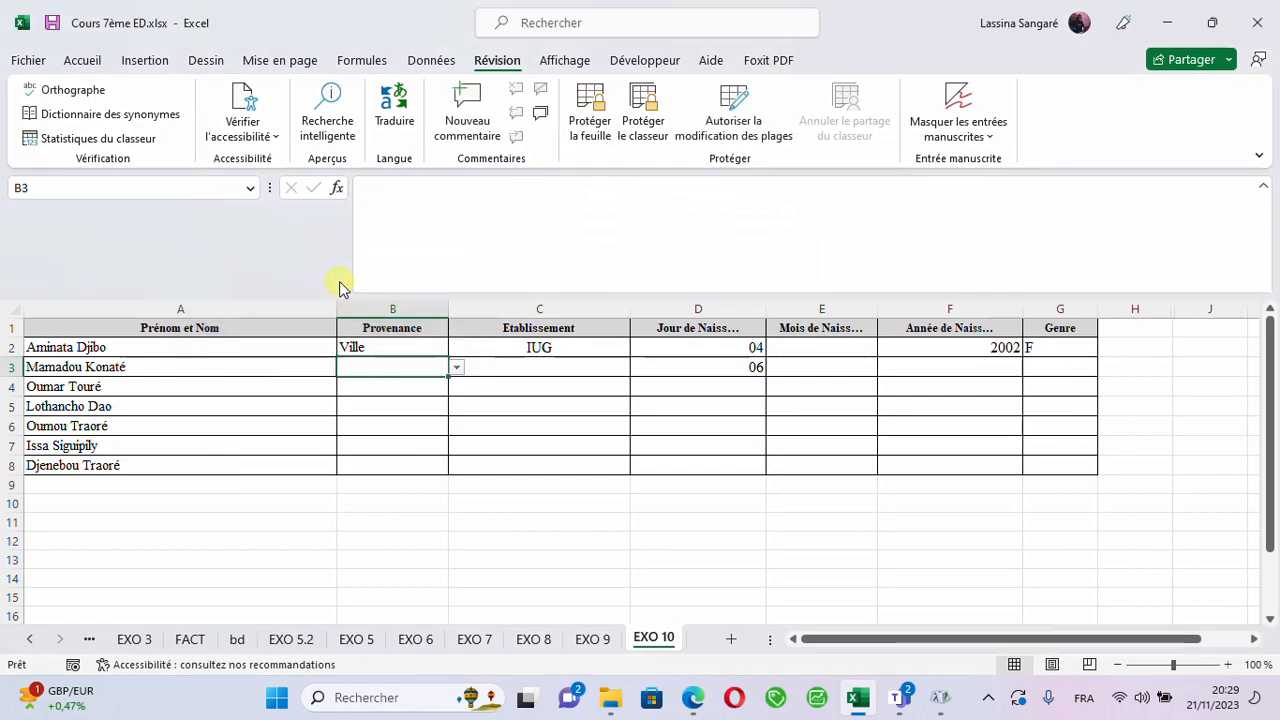